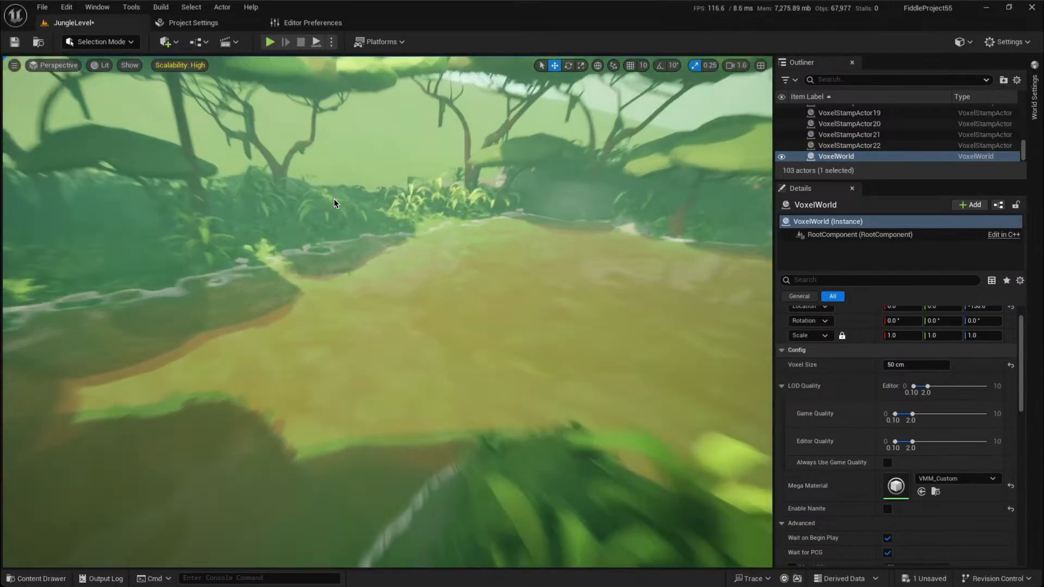
Fly through the jungle level to examine its trees, foliage and shallow water, adjusting the camera speed along the way
scroll(334, 199, "down", 2)
scroll(334, 200, "down", 1)
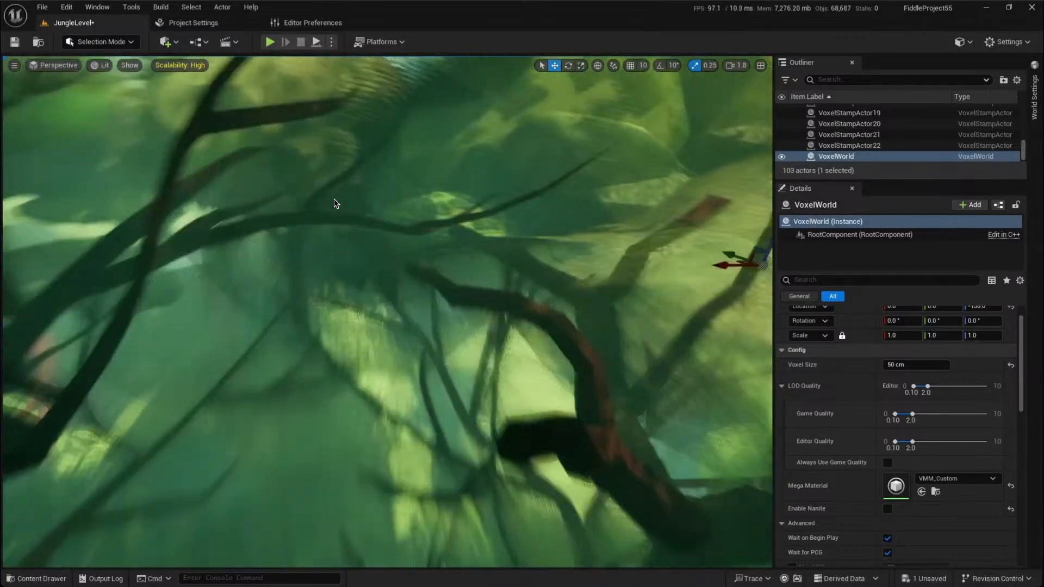
scroll(531, 133, "down", 4)
scroll(329, 201, "down", 1)
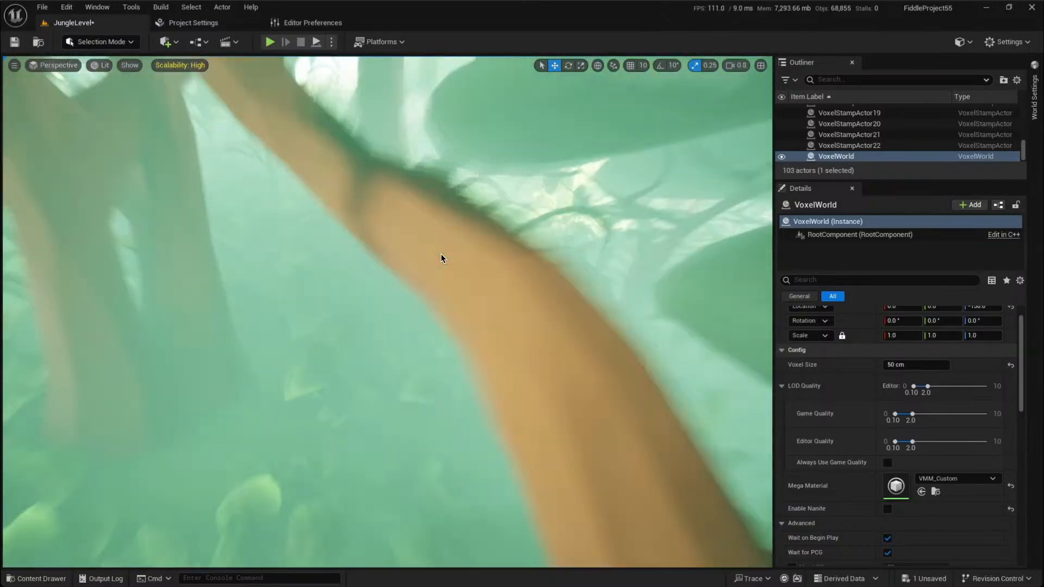
scroll(441, 254, "up", 2)
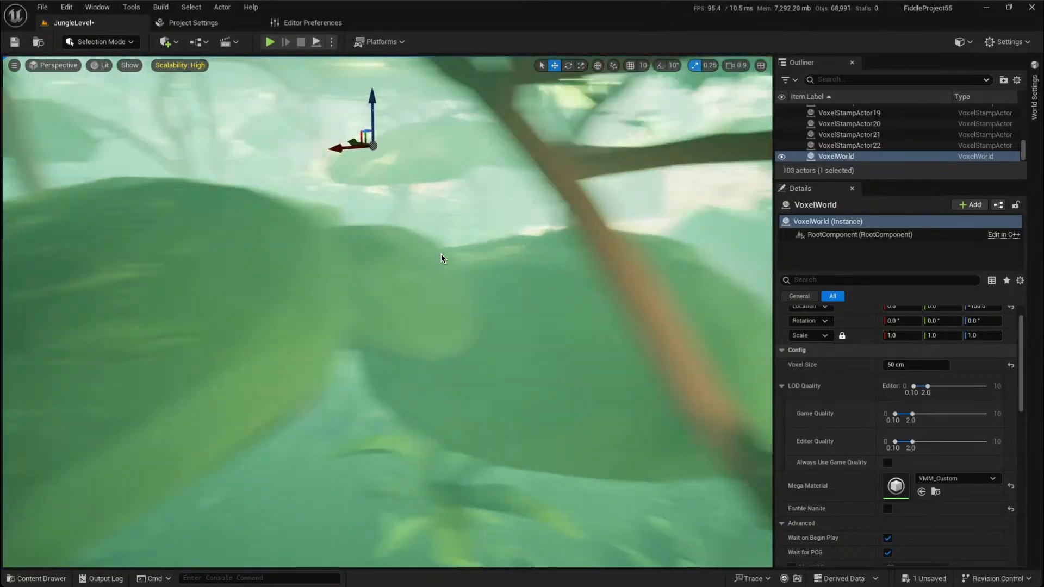
scroll(441, 255, "up", 3)
scroll(321, 384, "up", 1)
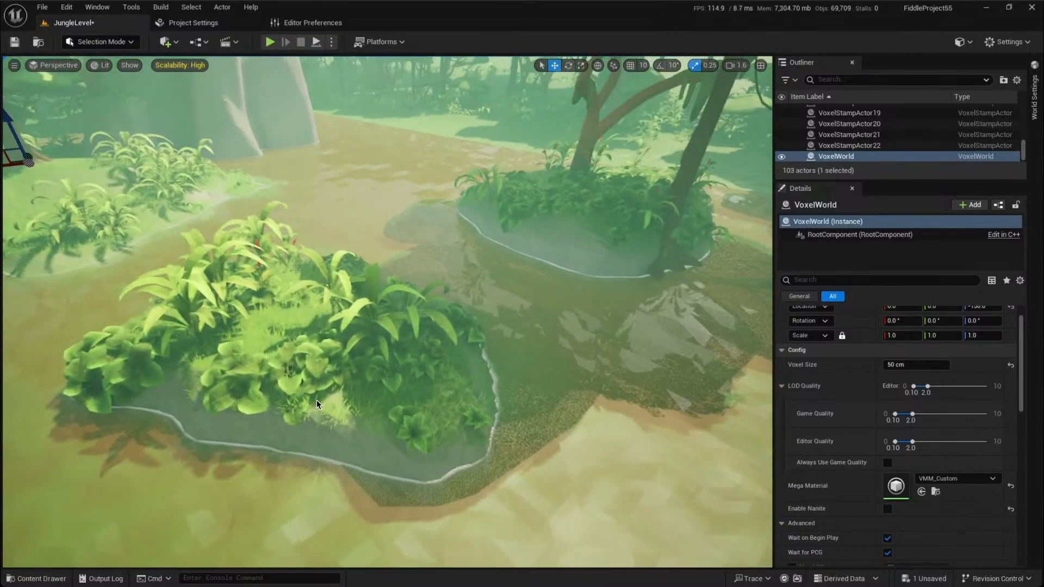
Start a play session in the editor, pull the camera back and run the character across the small planted island
left_click(270, 42)
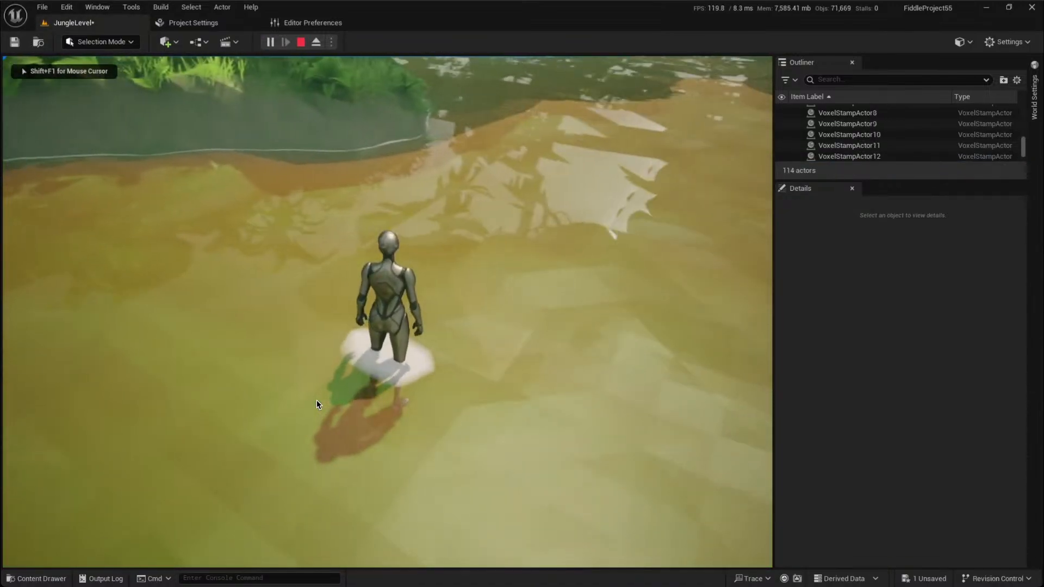
scroll(316, 400, "down", 5)
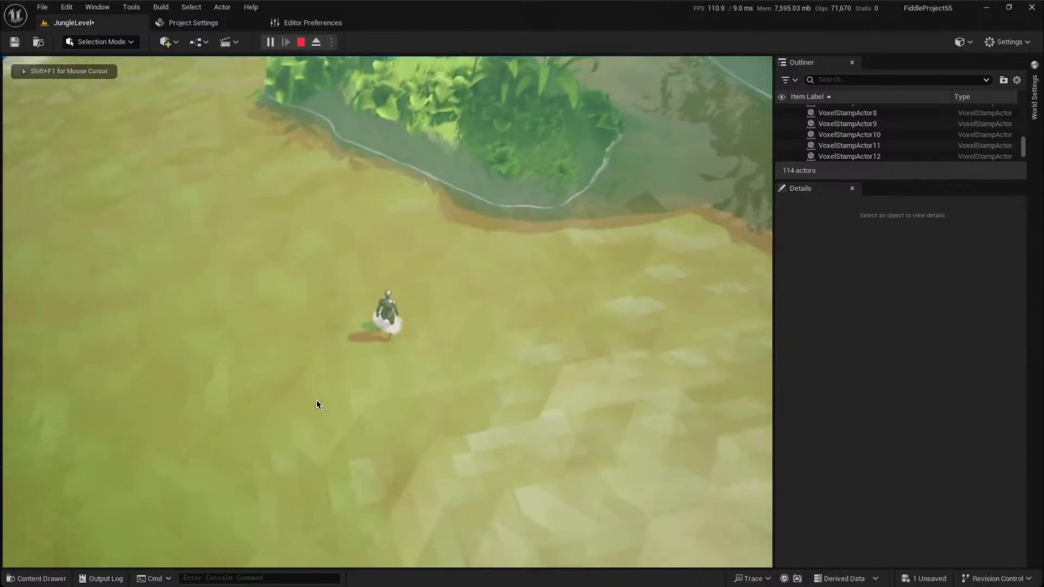
key("w")
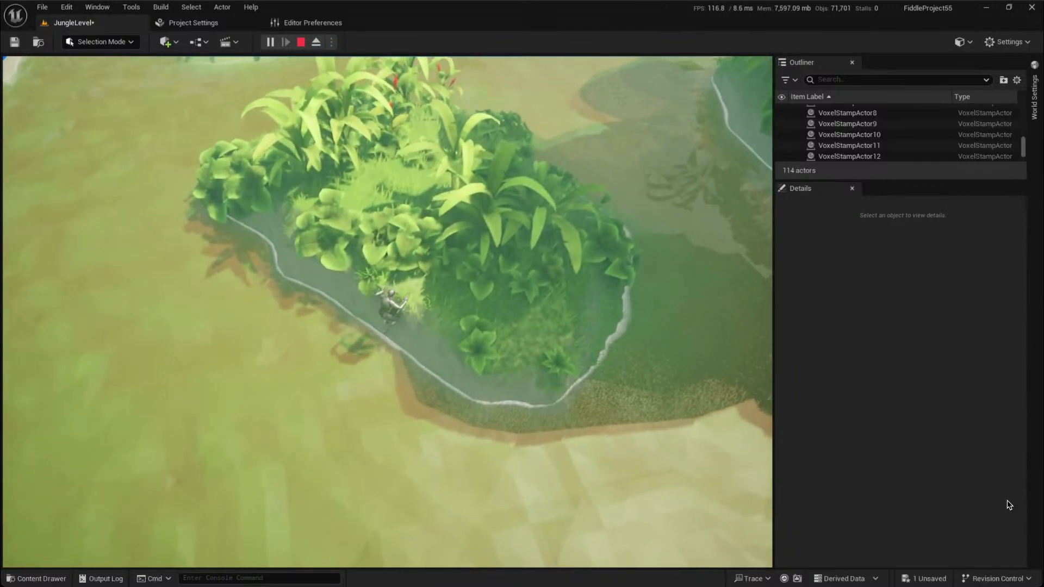
key("s")
key("d")
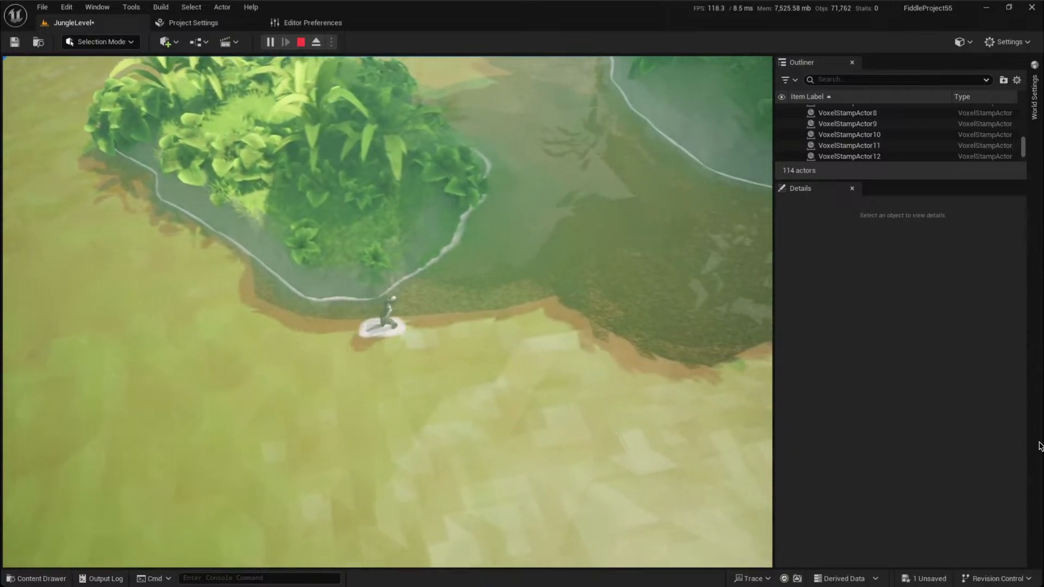
key("w")
key("a")
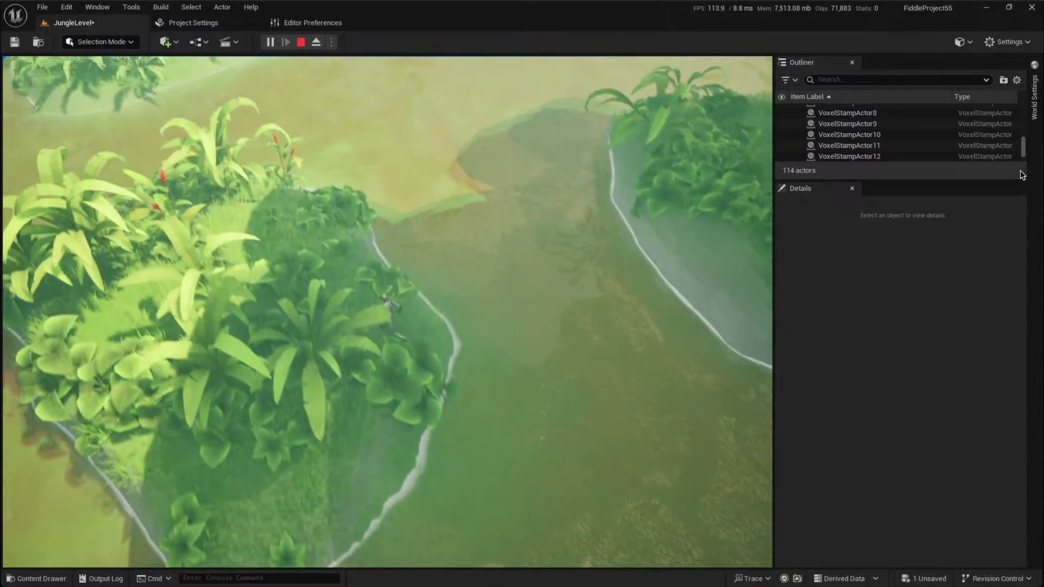
key("w")
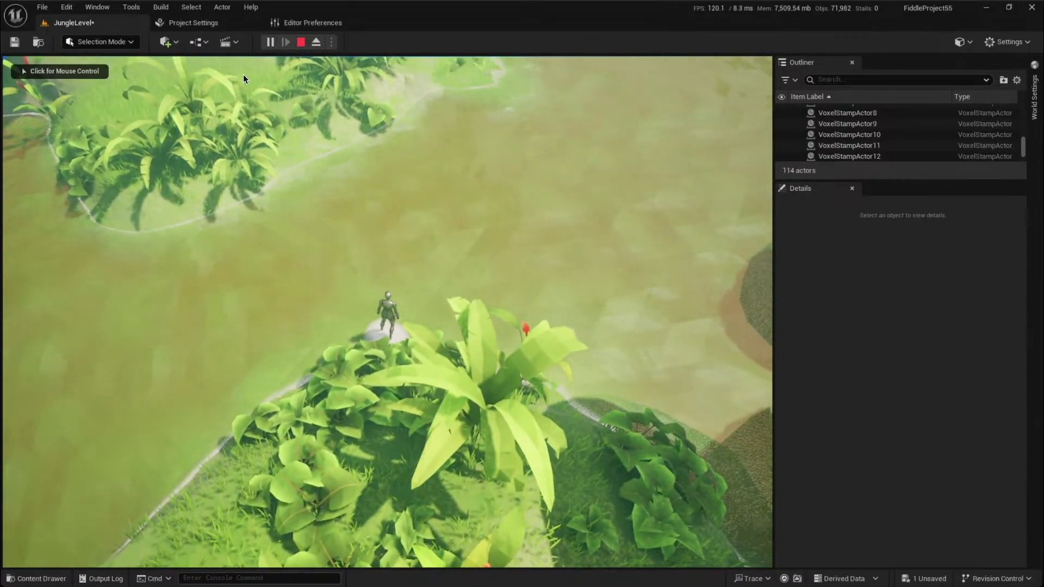
Cap the frame rate at 30 FPS with the t.maxfps console command and run the character along the grassy island's plants
key("grave")
type("t")
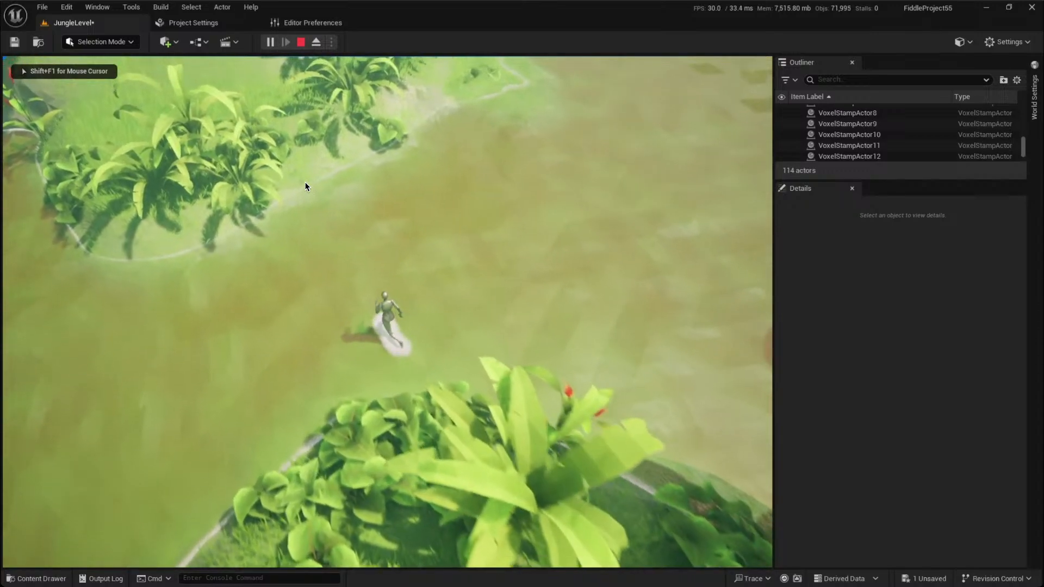
type("w")
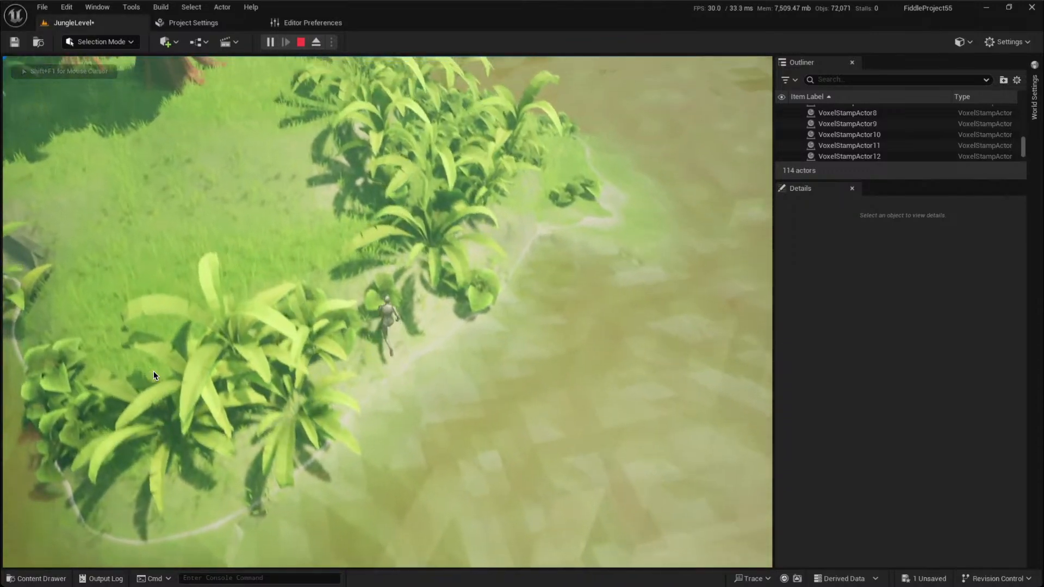
type("w")
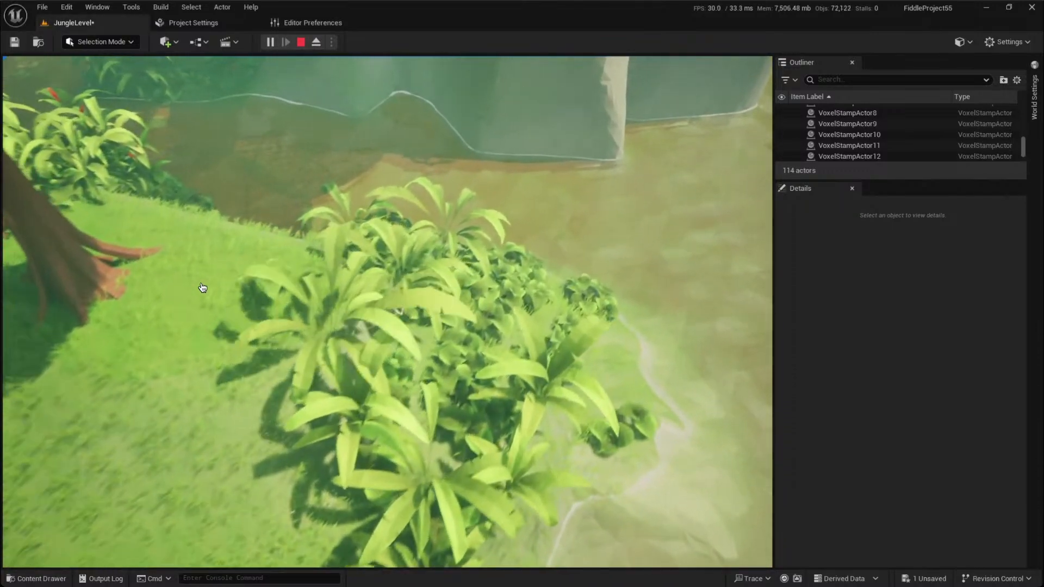
type("w")
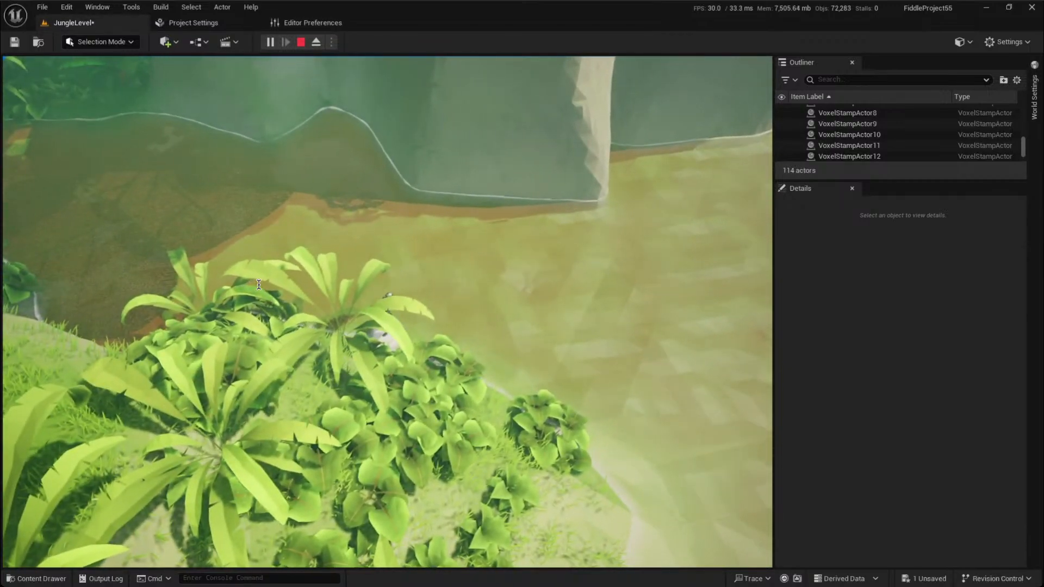
Run the character off the island into the open shallow water and back to check movement at the capped frame rate
type("s")
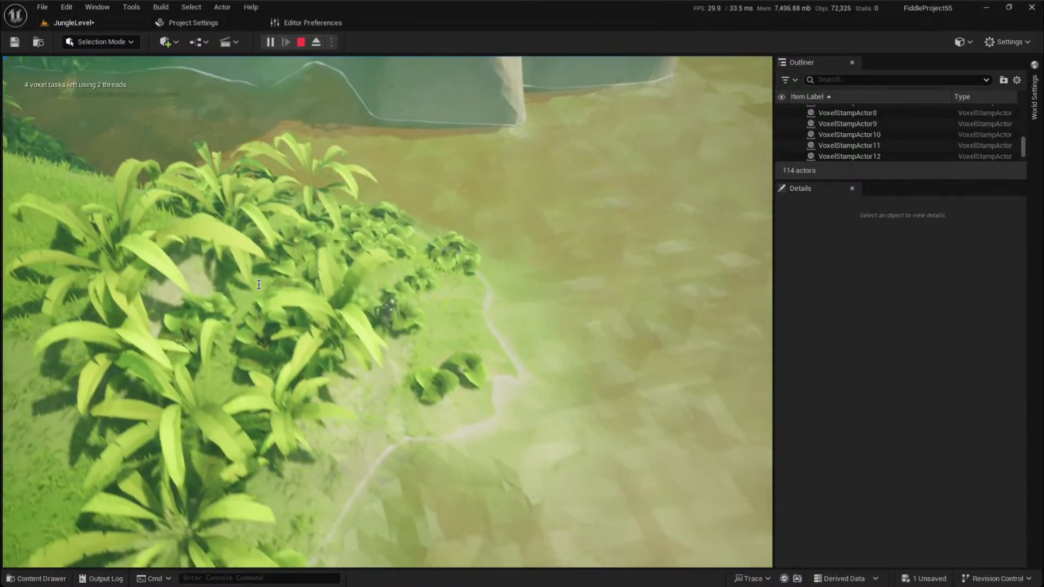
type("s")
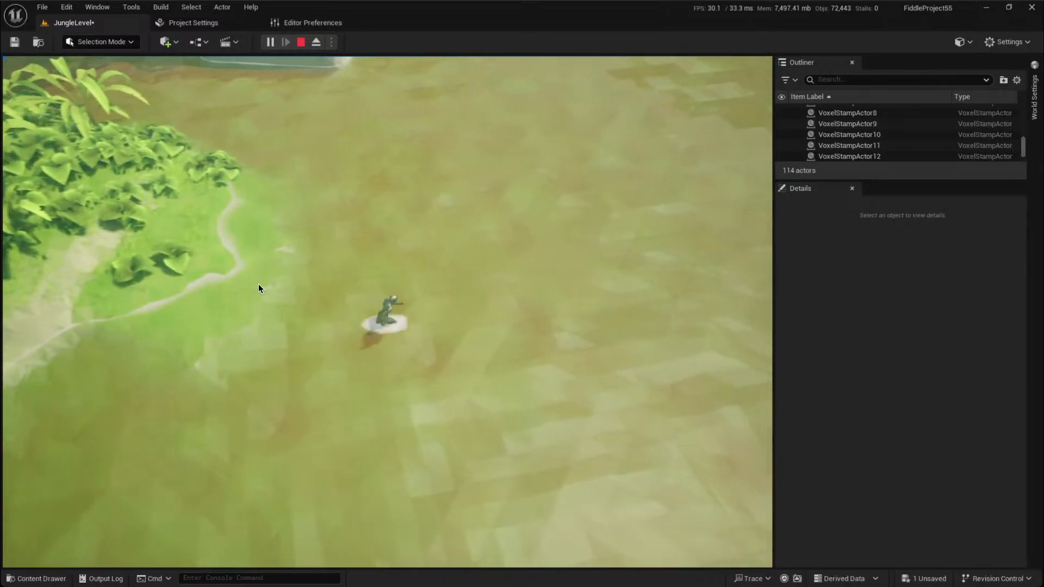
type("d")
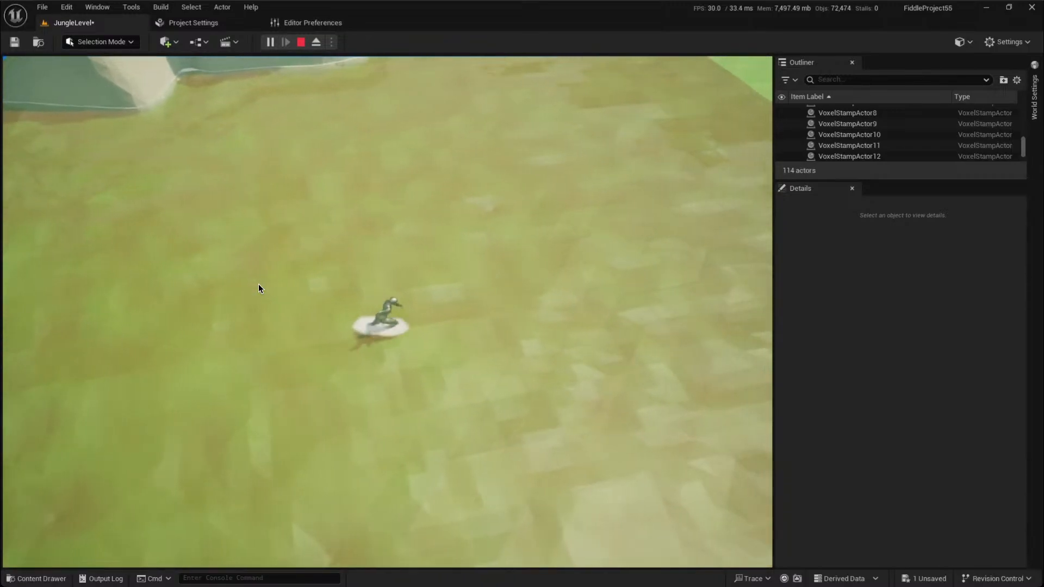
type("dw")
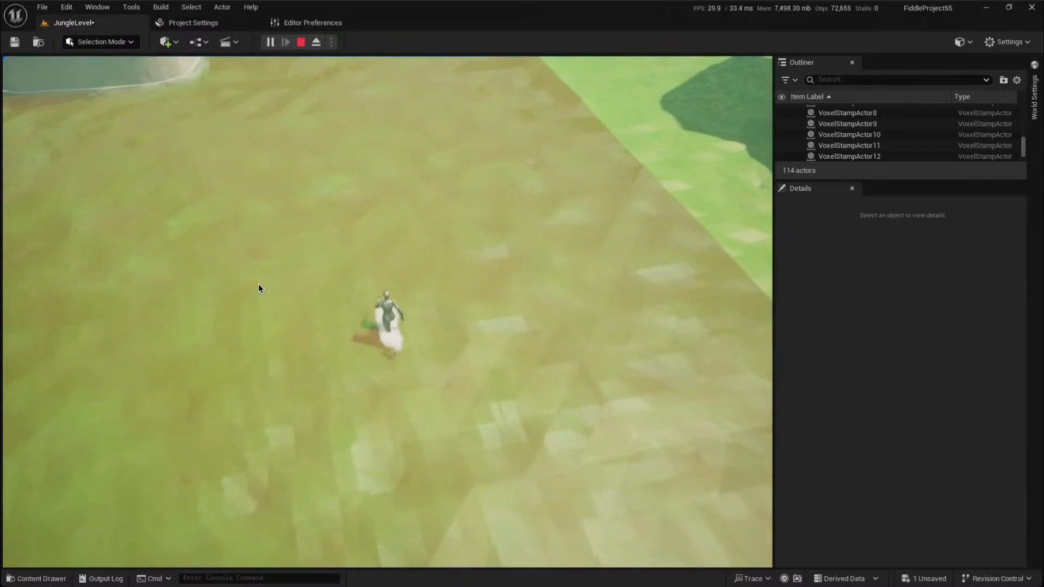
type("a")
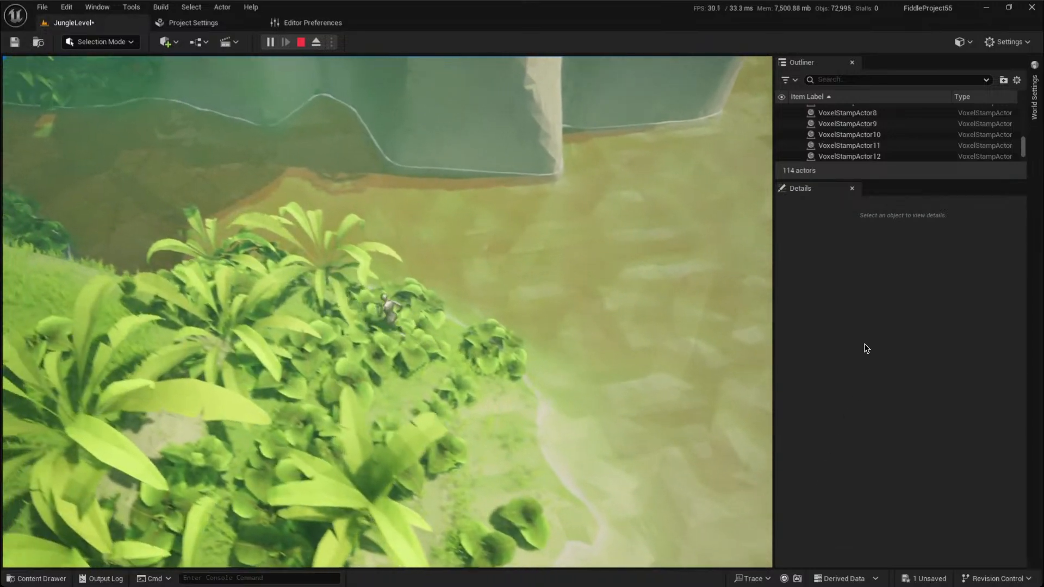
Run the character back along the island's shoreline plants to examine how the foliage renders in motion
key("w")
key("a")
key("s")
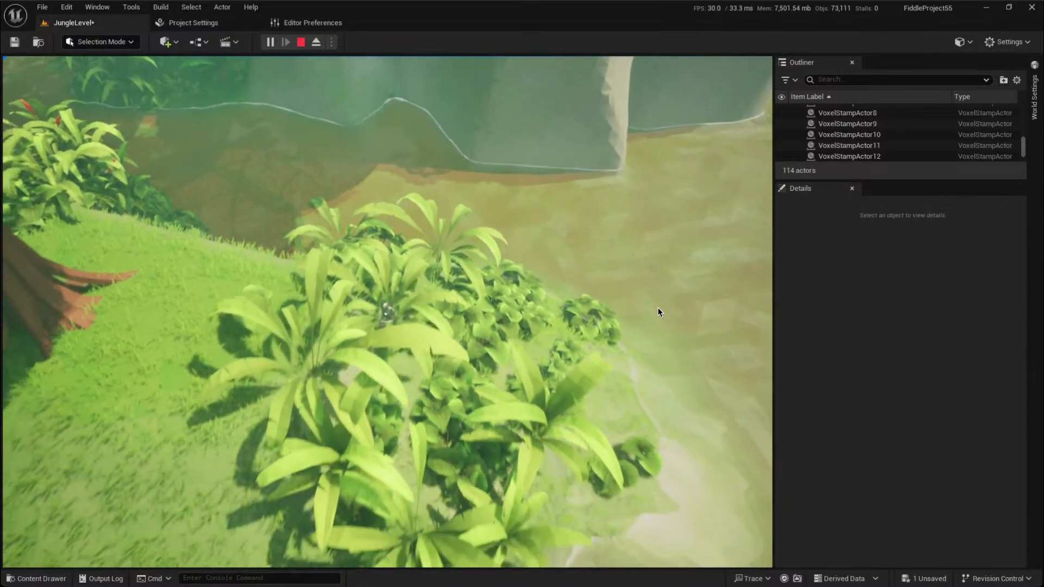
key("s")
key("a")
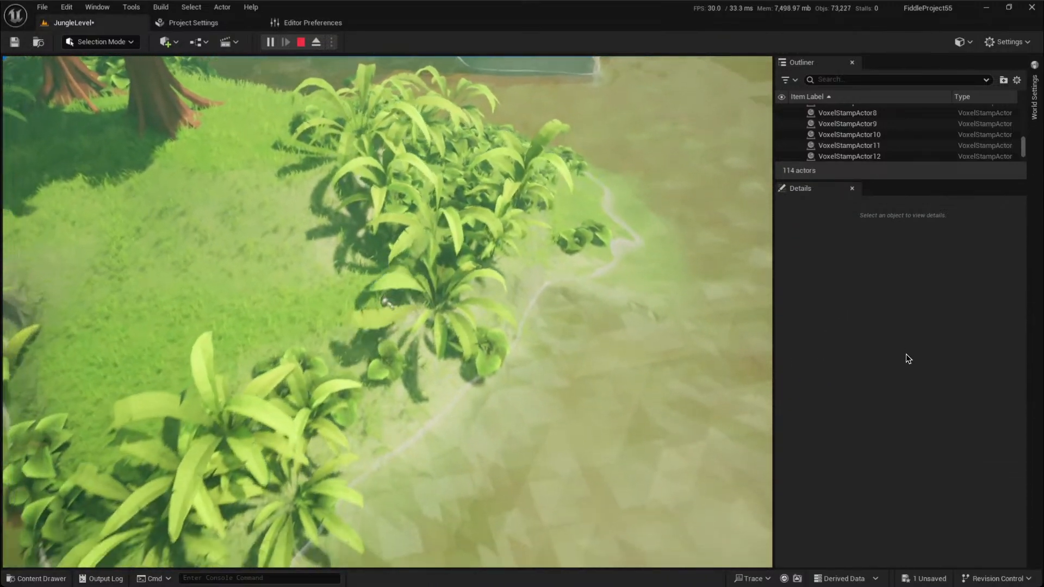
key("s")
key("a")
key("d")
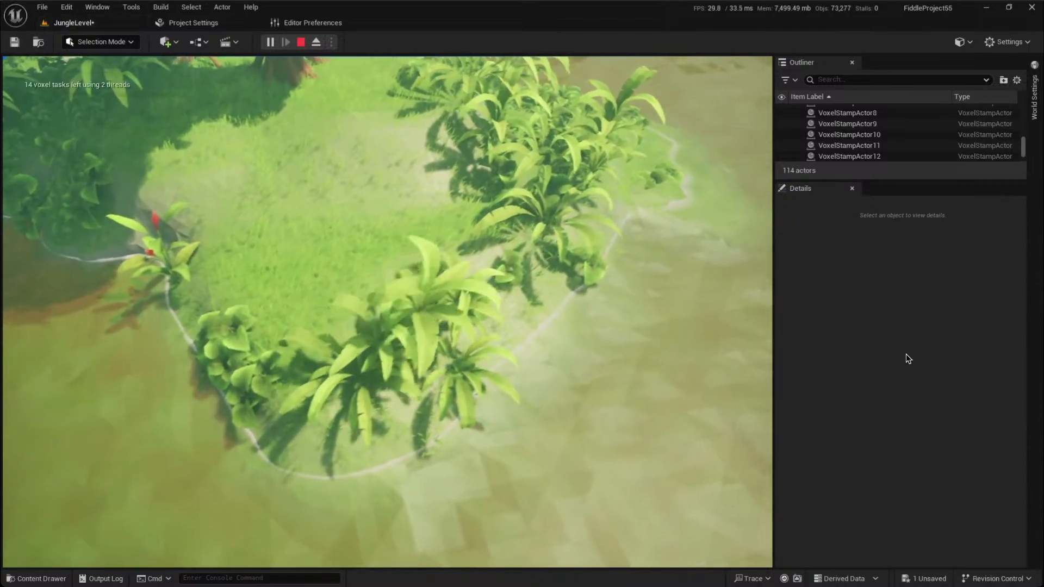
Run the character inland across the grass and past the trees into the shaded undergrowth to check motion there
key("w")
key("a")
key("w")
key("a")
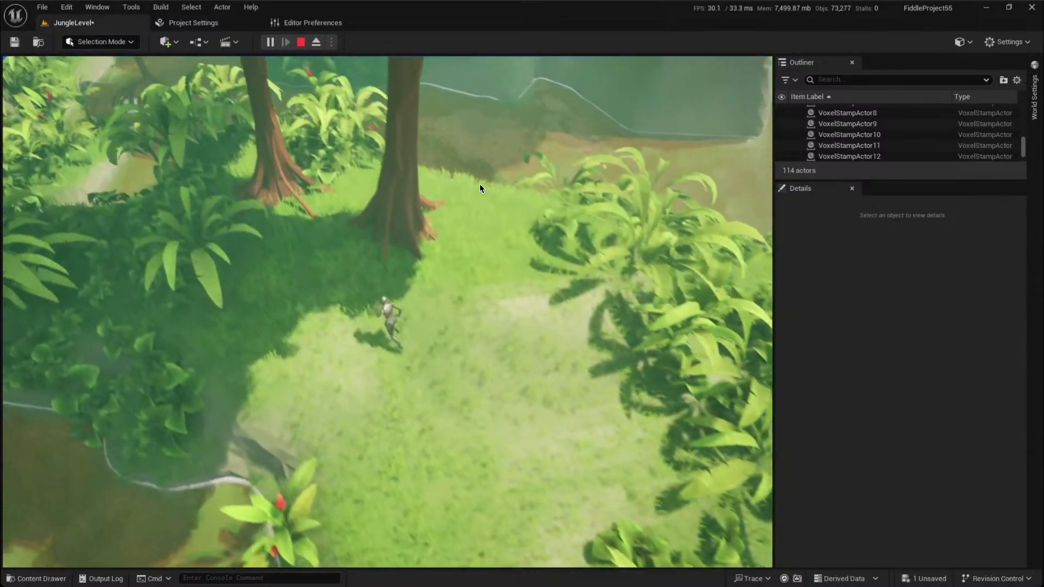
key("a")
key("w")
key("s")
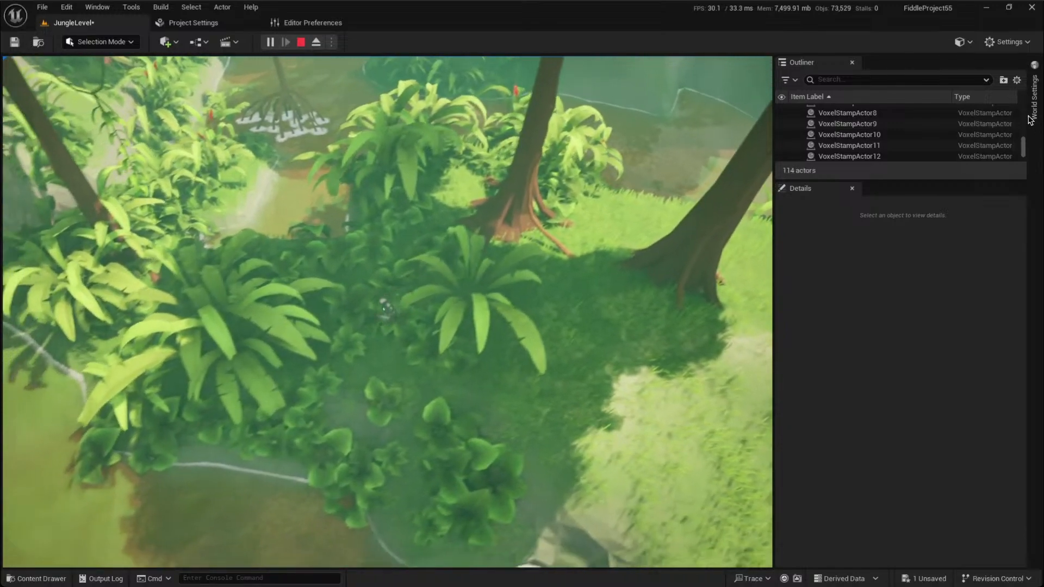
key("w")
key("w")
key("d")
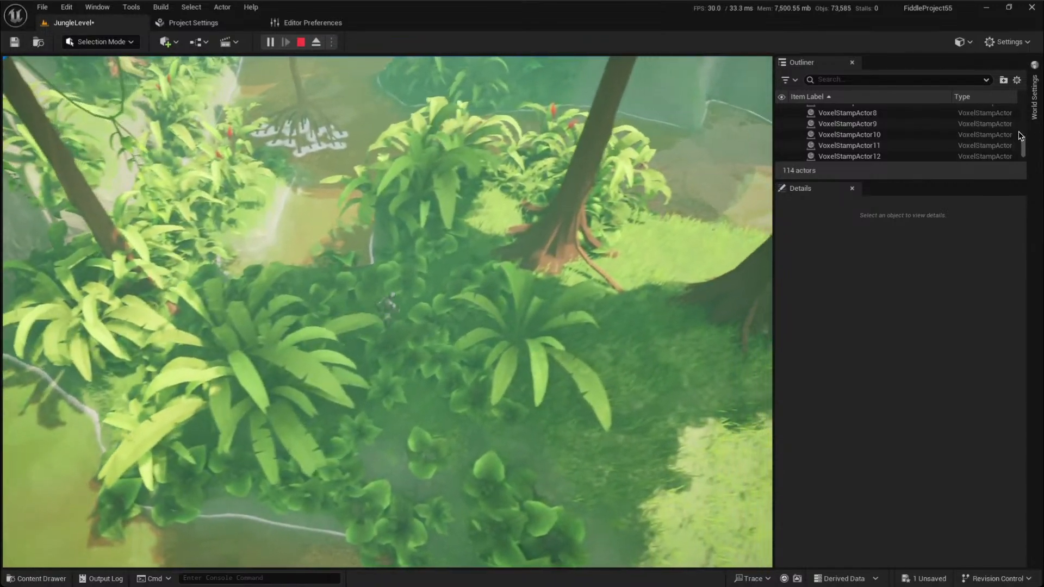
Raise the frame rate cap to 60 FPS with t.maxfps and run the character around the trees and shaded undergrowth
key("shift+F1")
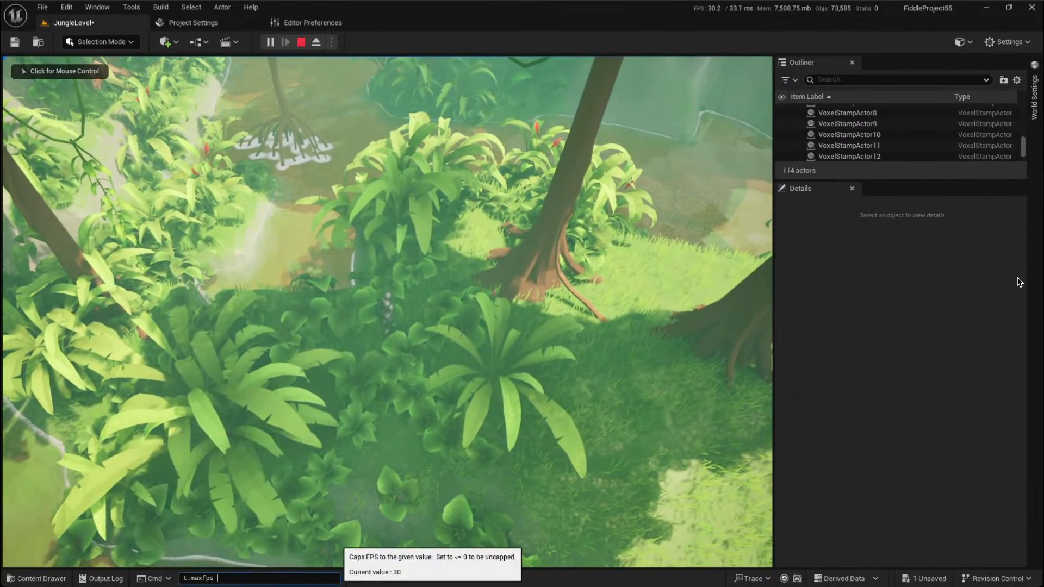
key("w")
key("d")
key("s")
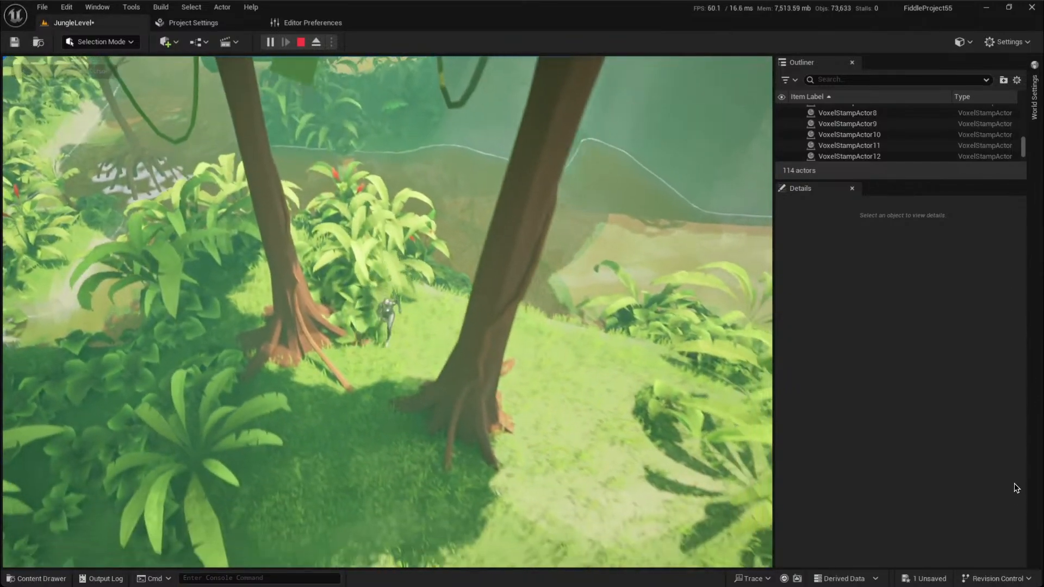
key("a")
key("a")
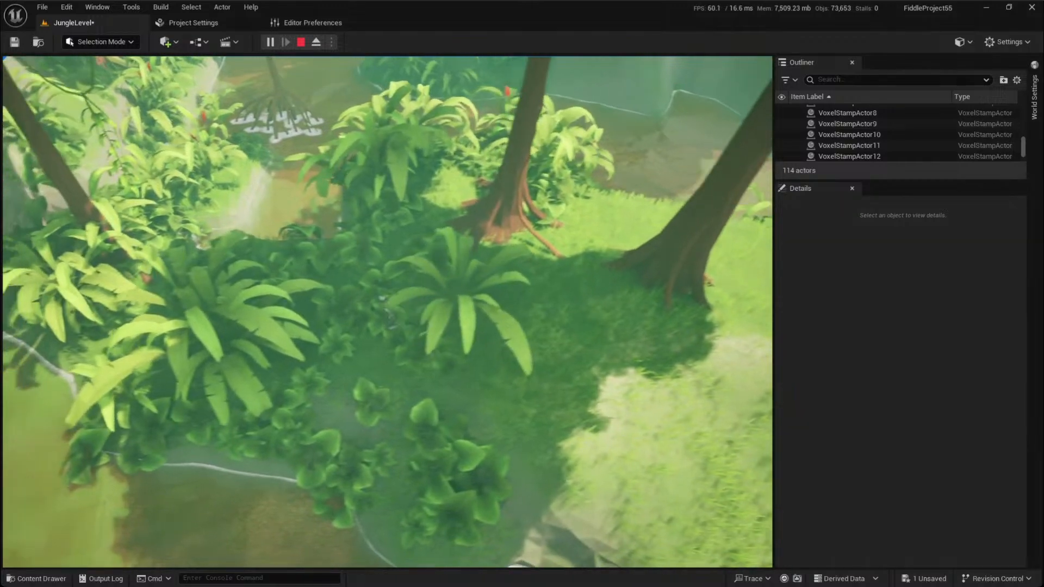
Run the character through the plants beside the rock and along the narrow bank to the tree standing in the water
key("w")
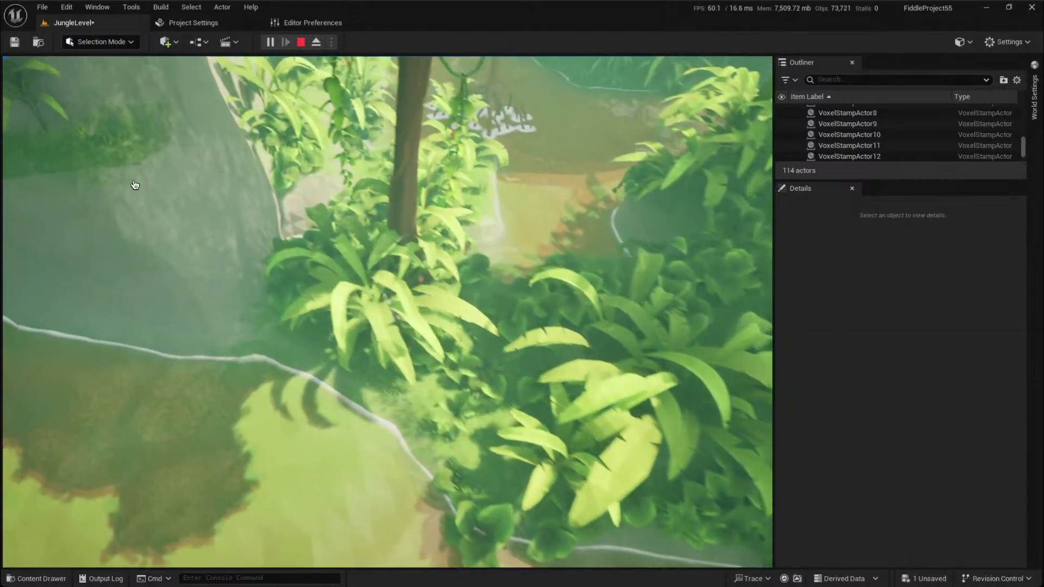
key("w")
key("d")
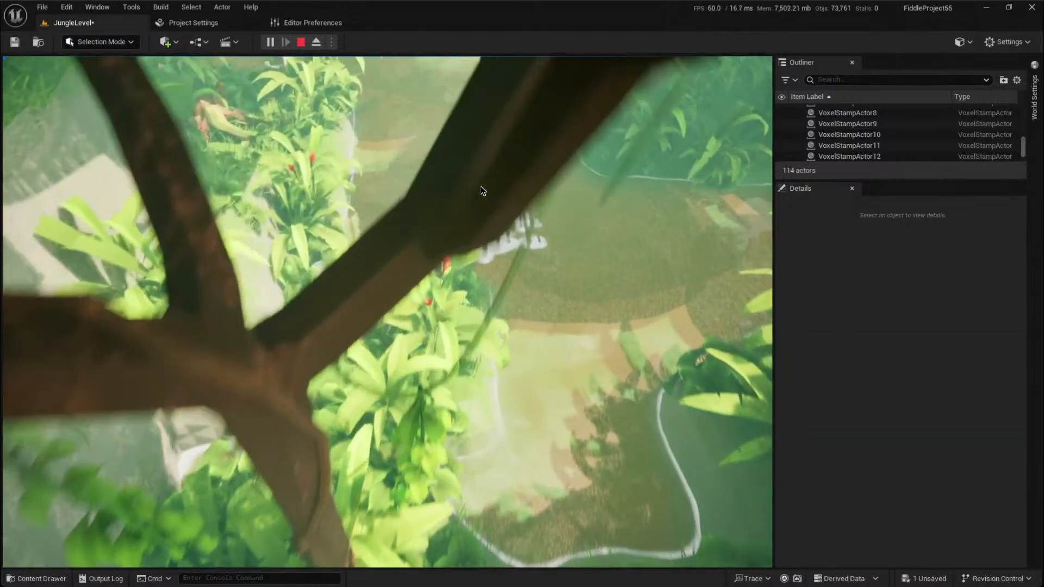
key("a")
key("w")
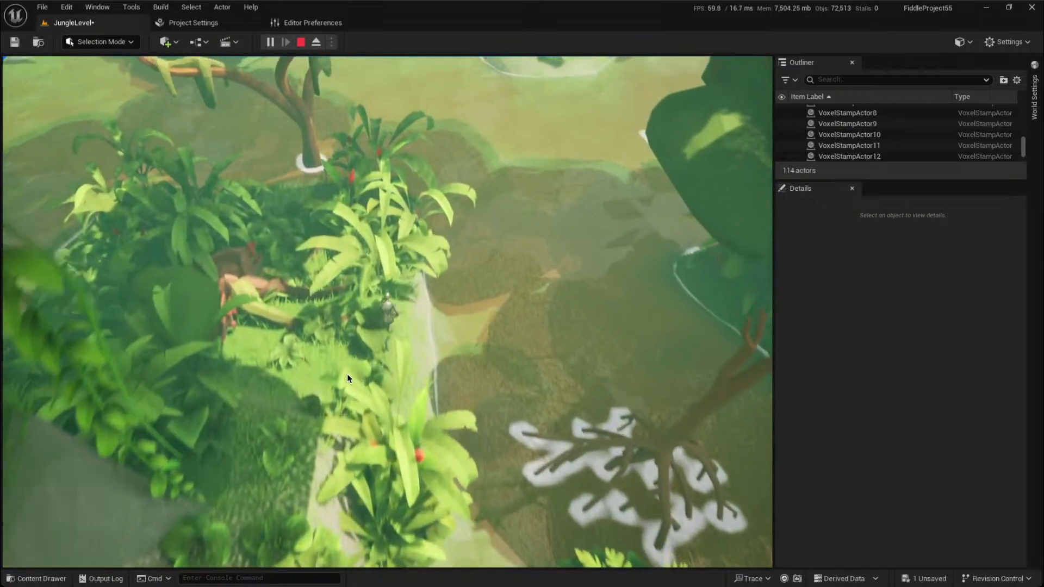
key("a")
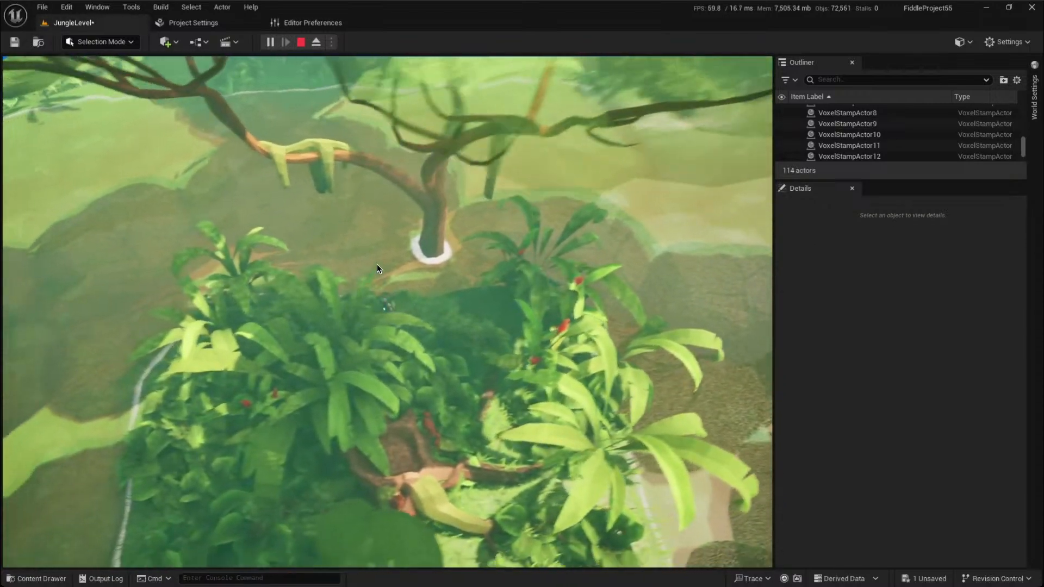
Run the character around the dense plants on the bank and across the water to the opposite shaded shore
key("s")
key("w")
key("d")
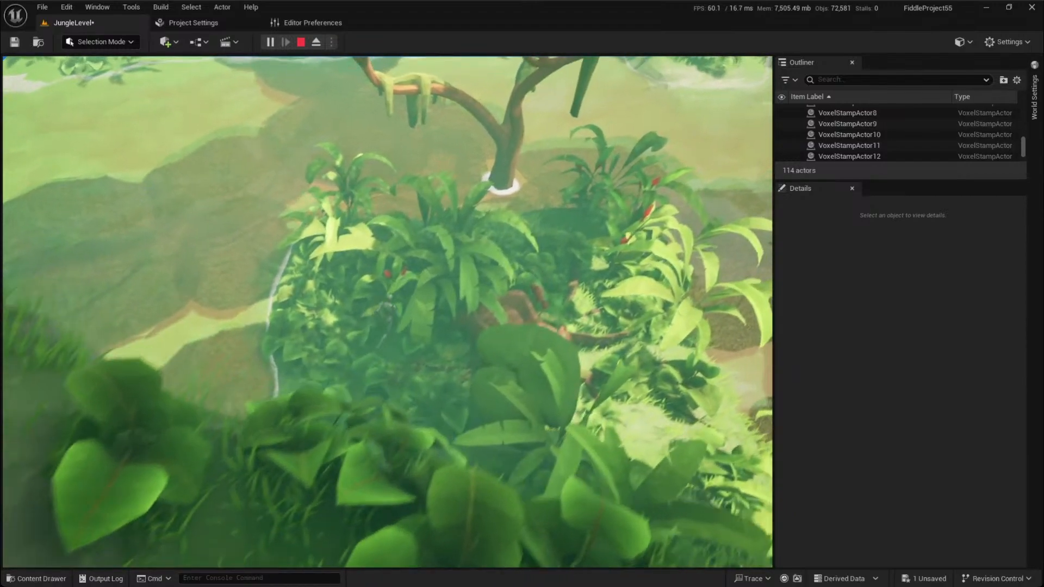
key("d")
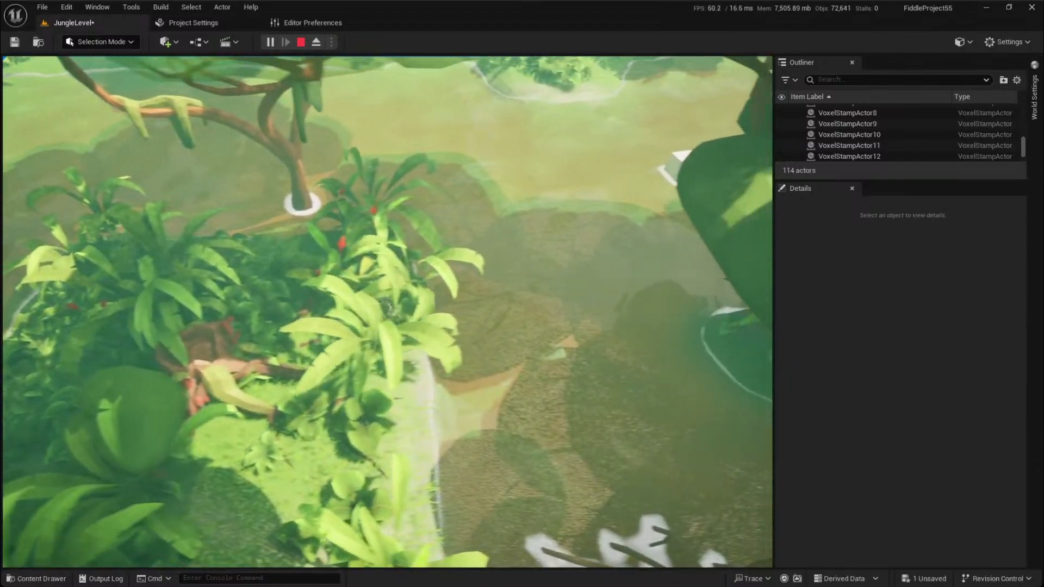
key("s")
key("d")
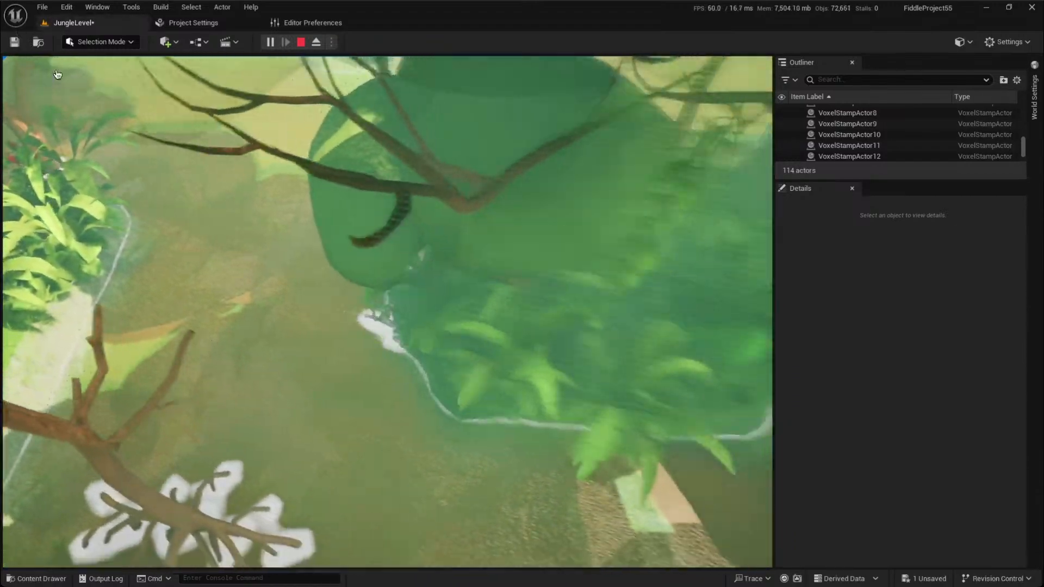
Run the character through the dense plants beside the rock and out onto the open sunlit water
key("d")
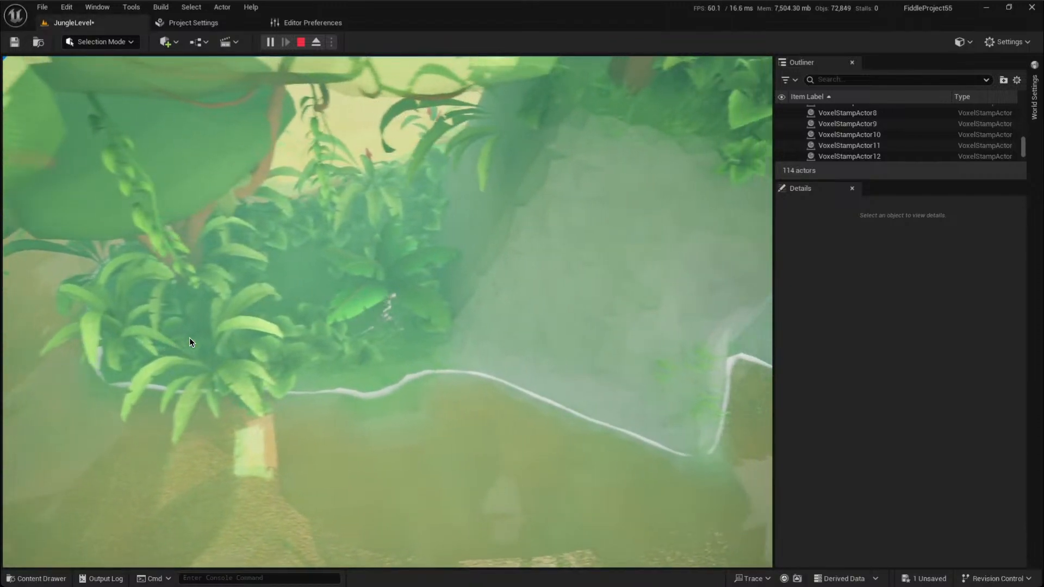
key("w")
key("w")
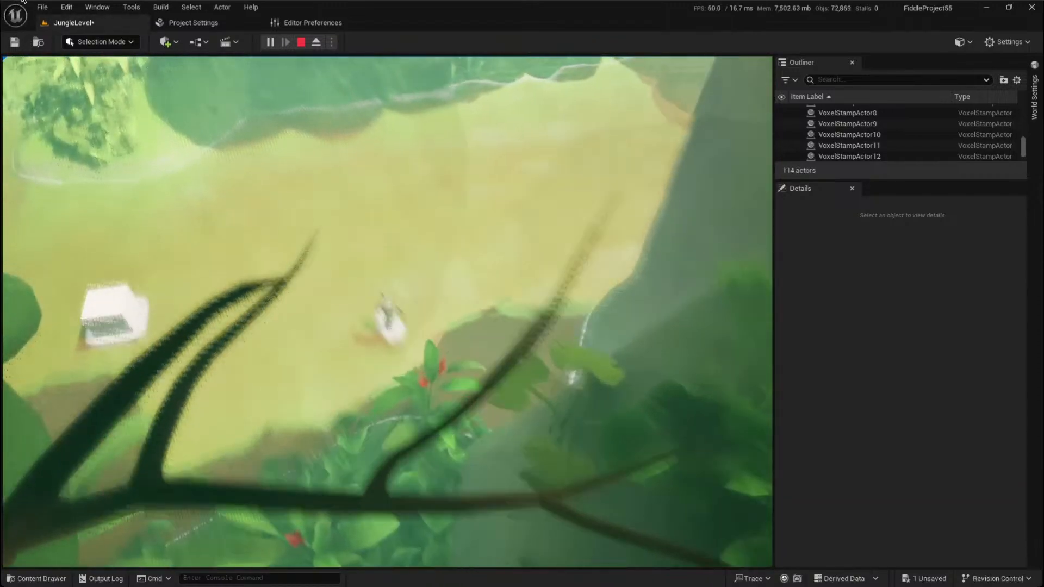
key("a")
key("w")
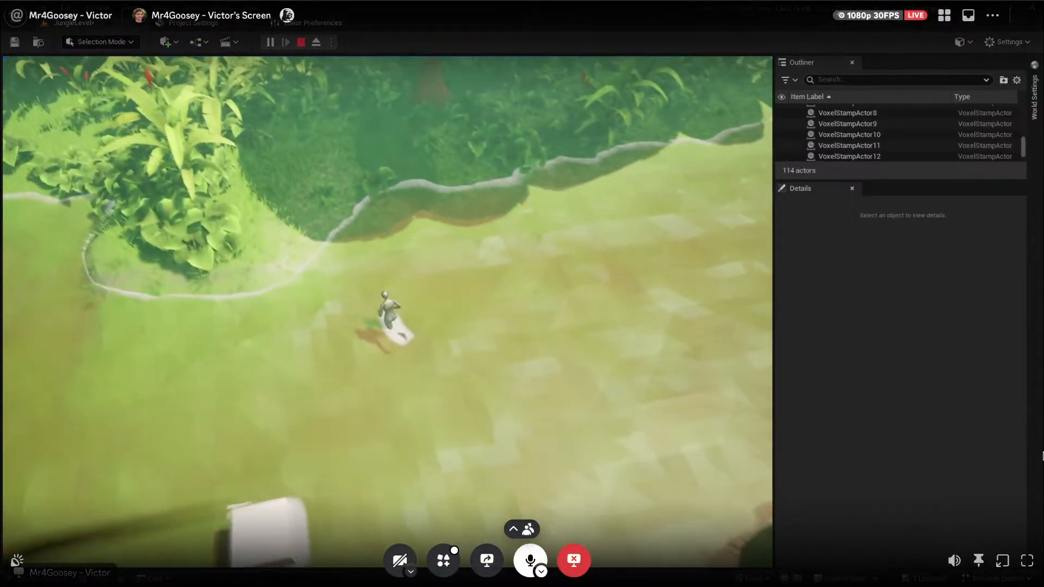
Run the character across the water into the sunlit red-flowered plants on the far shore
key("w")
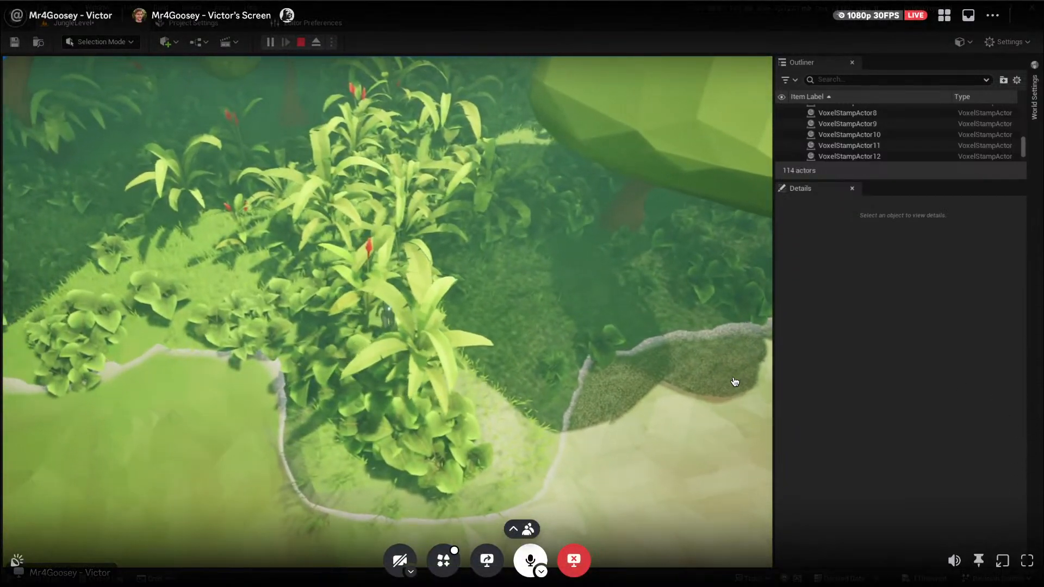
key("w")
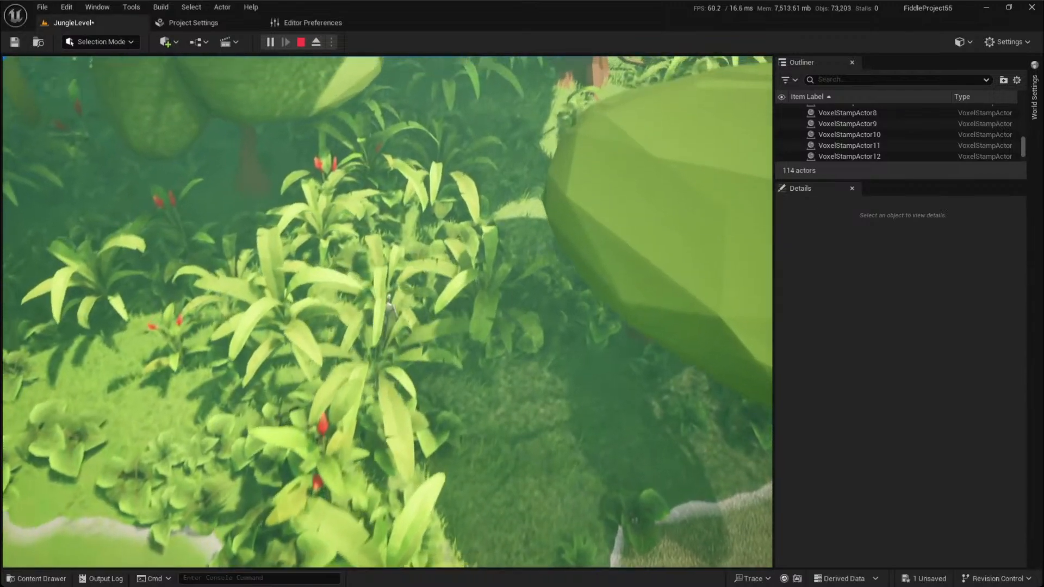
key("w")
key("a")
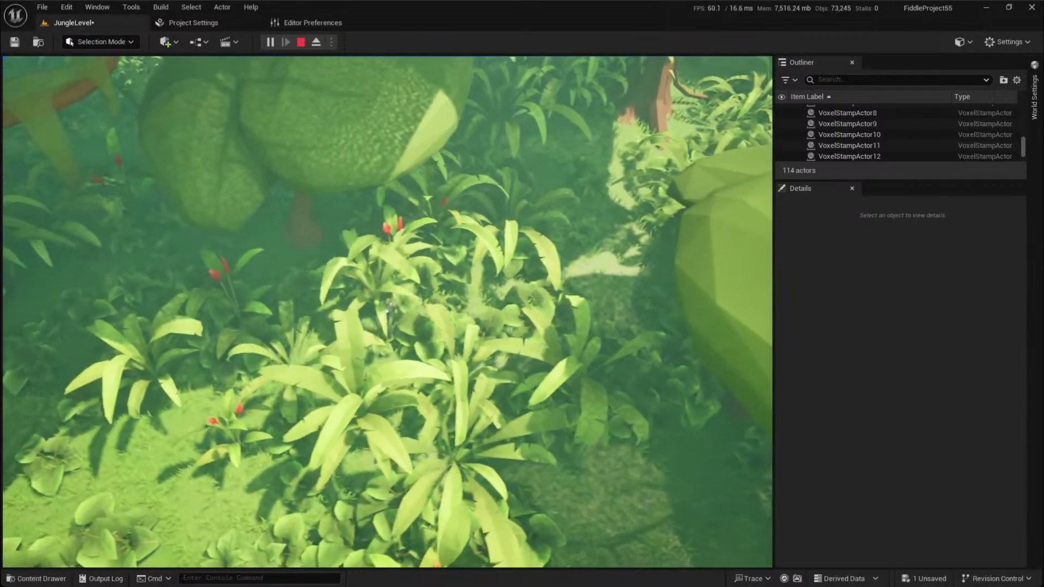
Run the character back across the water and past the bare-branched trees to the shaded plants beside the rock
key("s")
key("s")
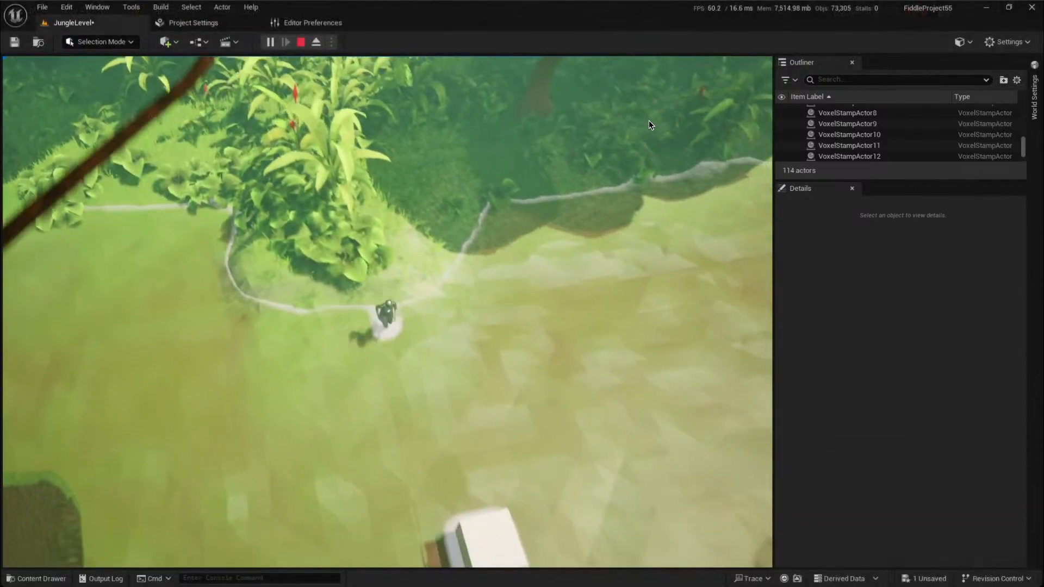
key("s")
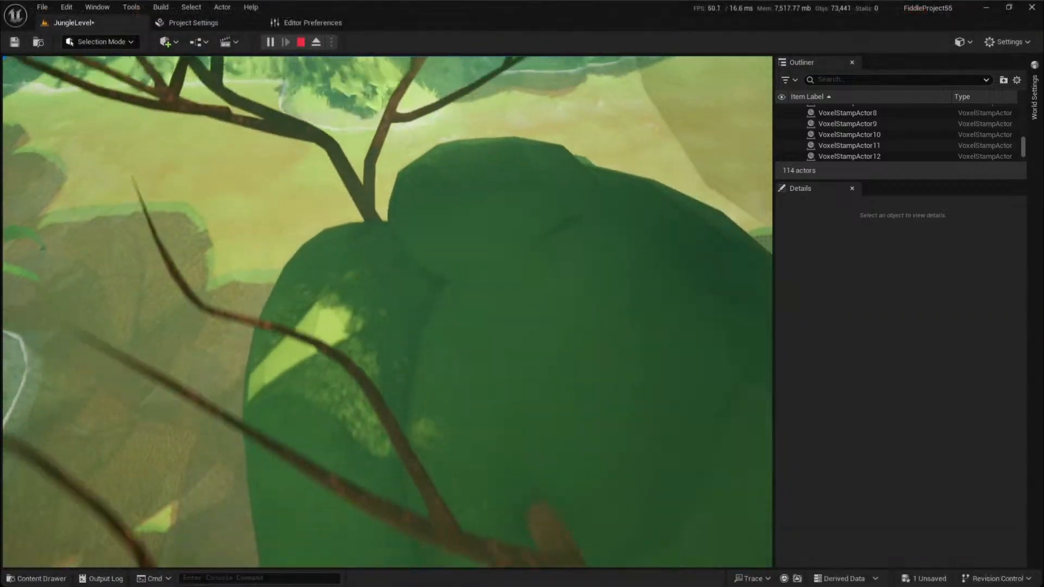
key("d")
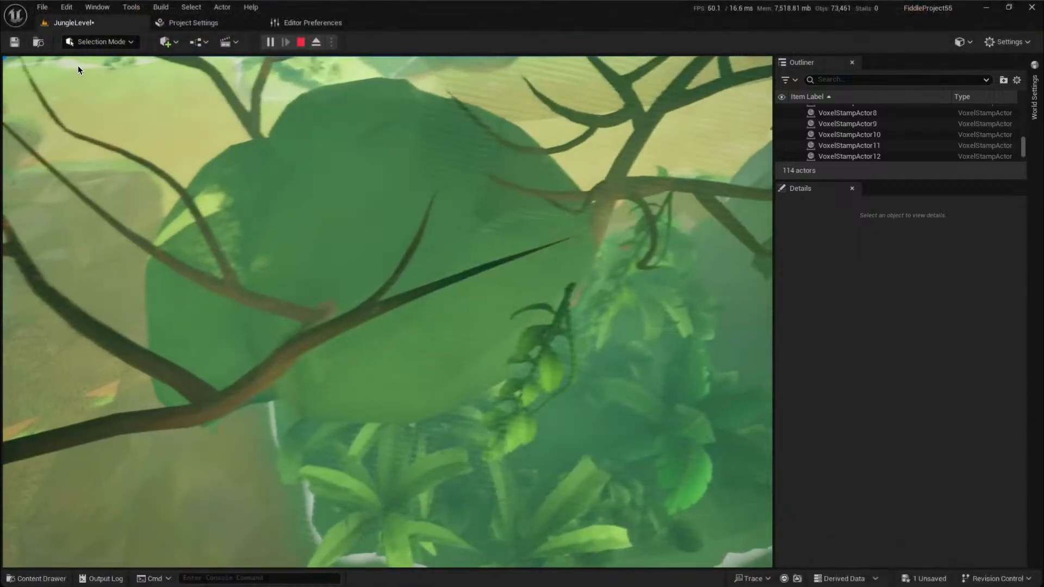
key("d")
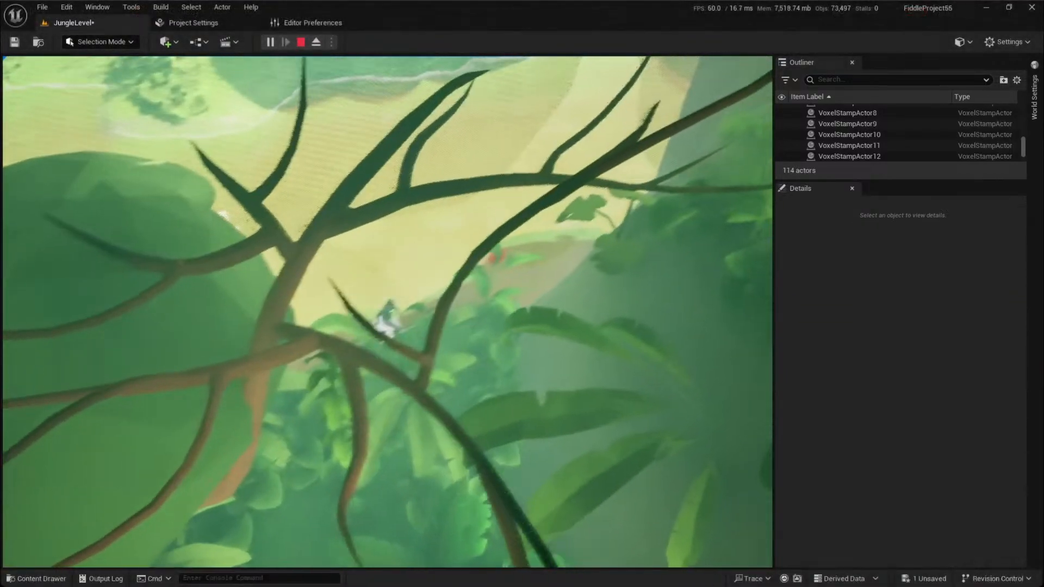
key("s")
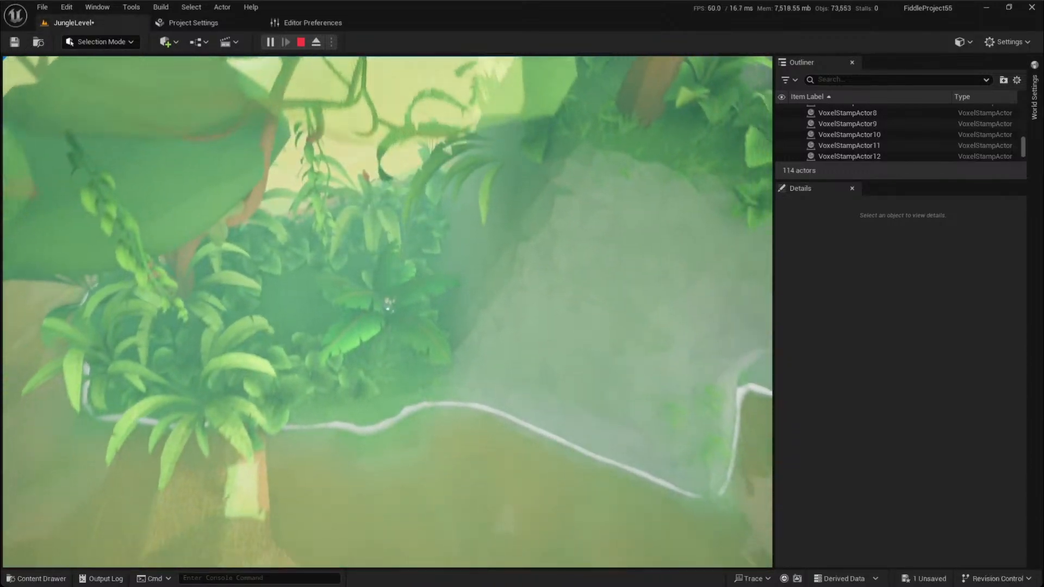
Run the character back and forth through the shaded plants between the rock and the tree to examine motion at 60 FPS
key("a")
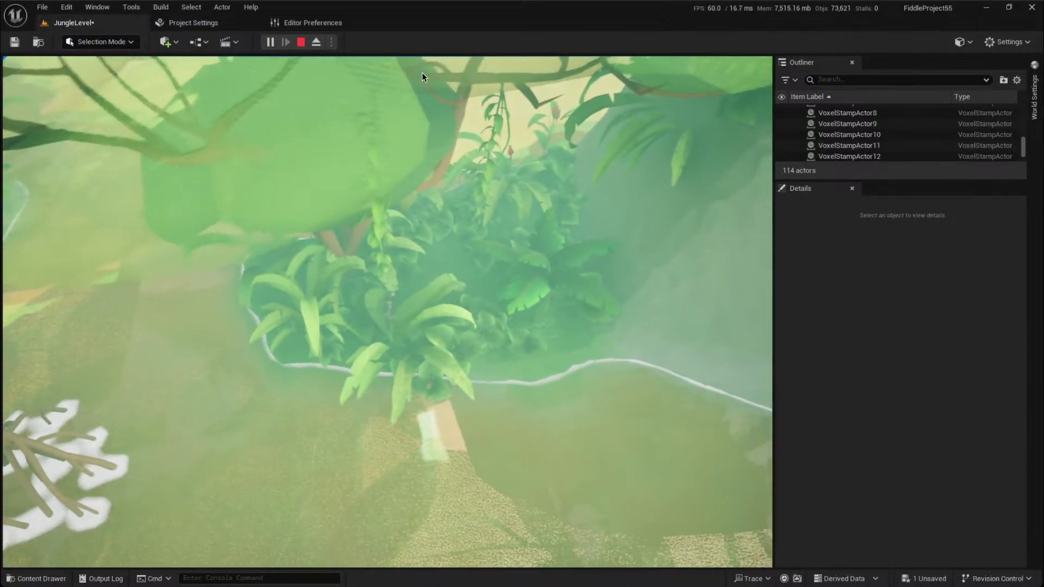
key("d")
key("a")
key("w")
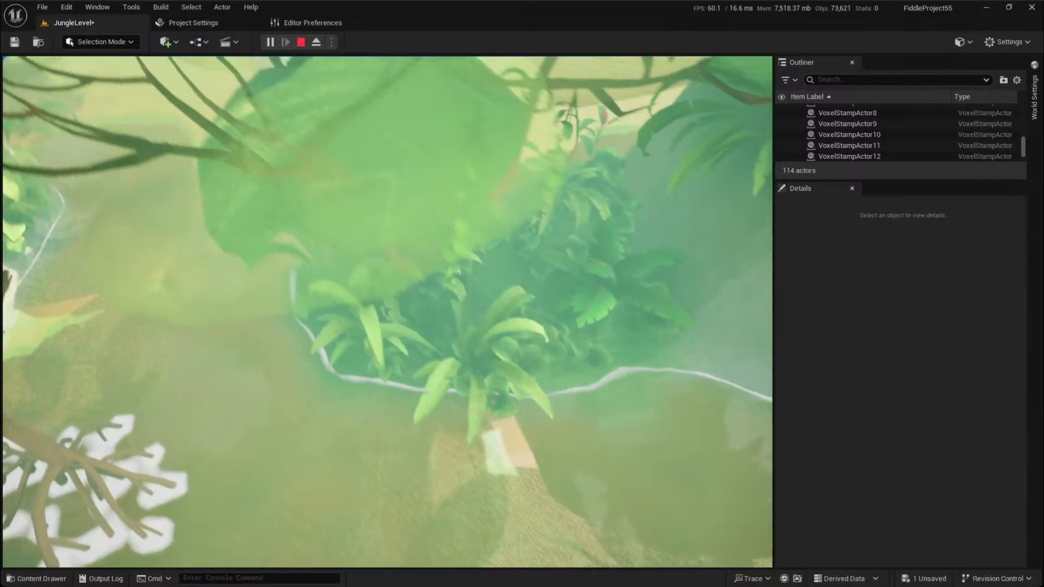
key("d")
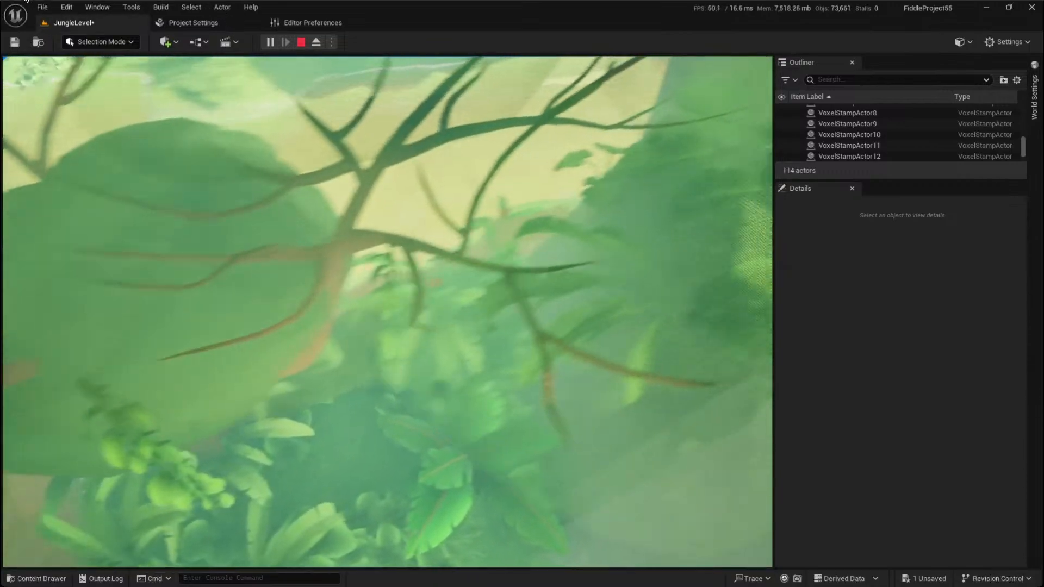
key("s")
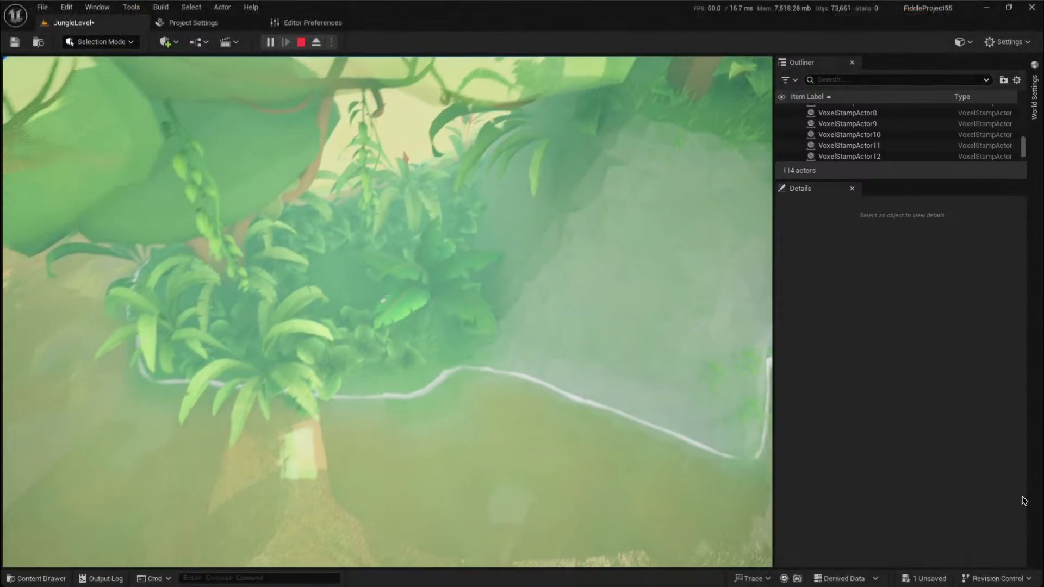
key("a")
key("w")
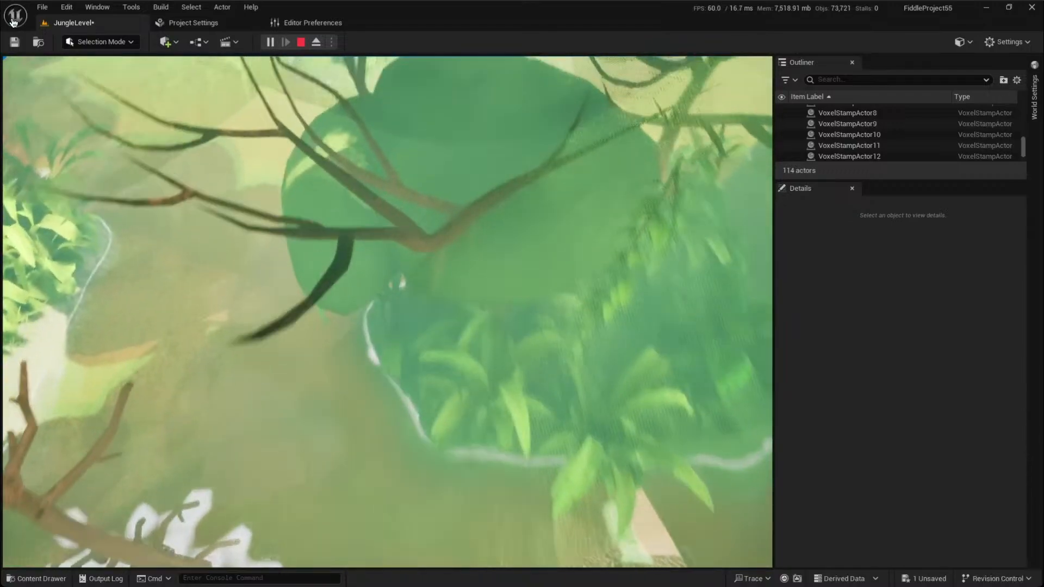
key("d")
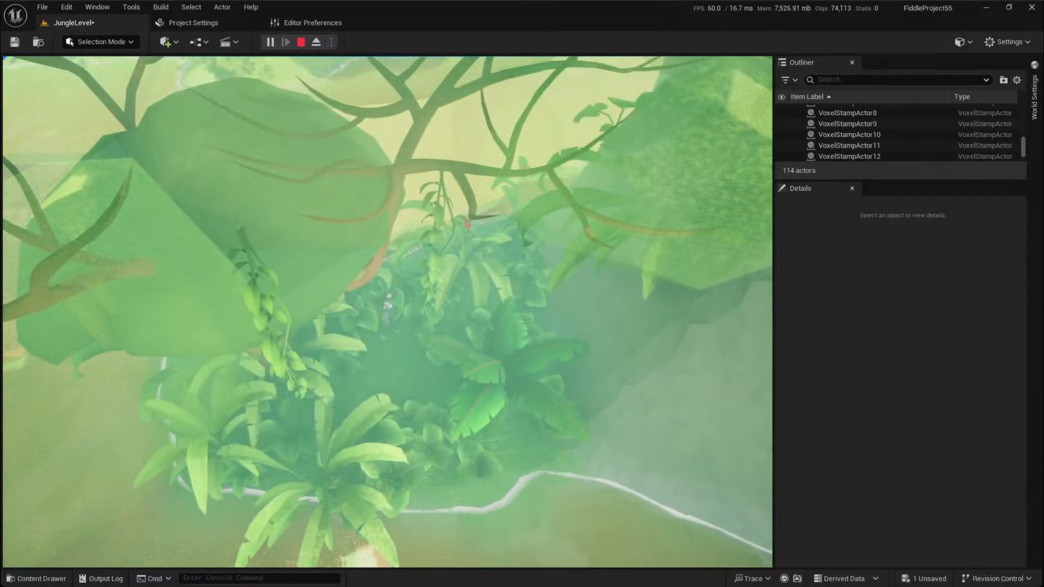
Switch to Discord to check the Voxel Plugin general channel, and return control to the running level in Unreal Editor
key("alt+Tab")
key("alt+Tab")
key("alt+Tab")
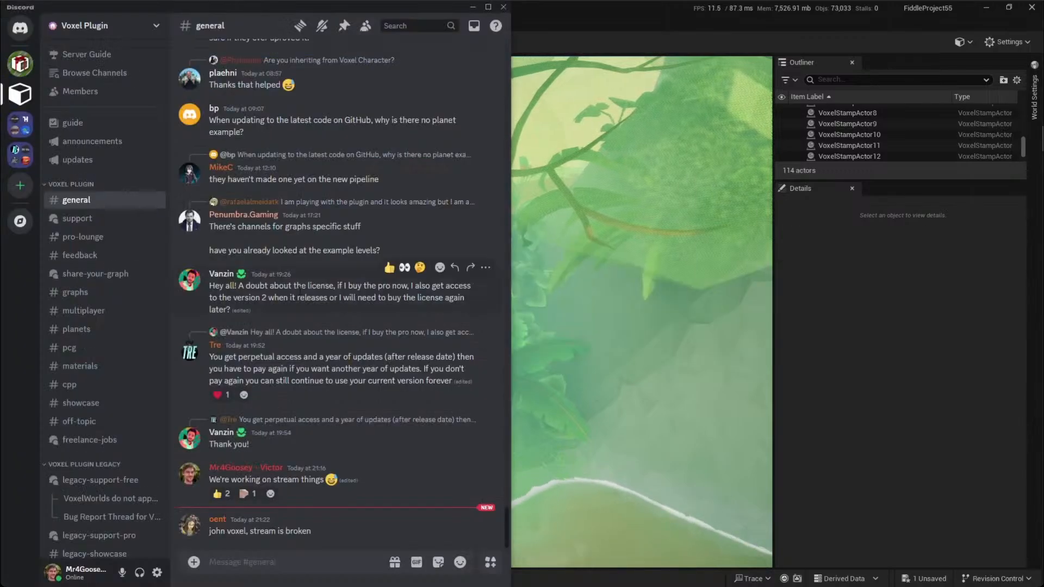
key("alt+Tab")
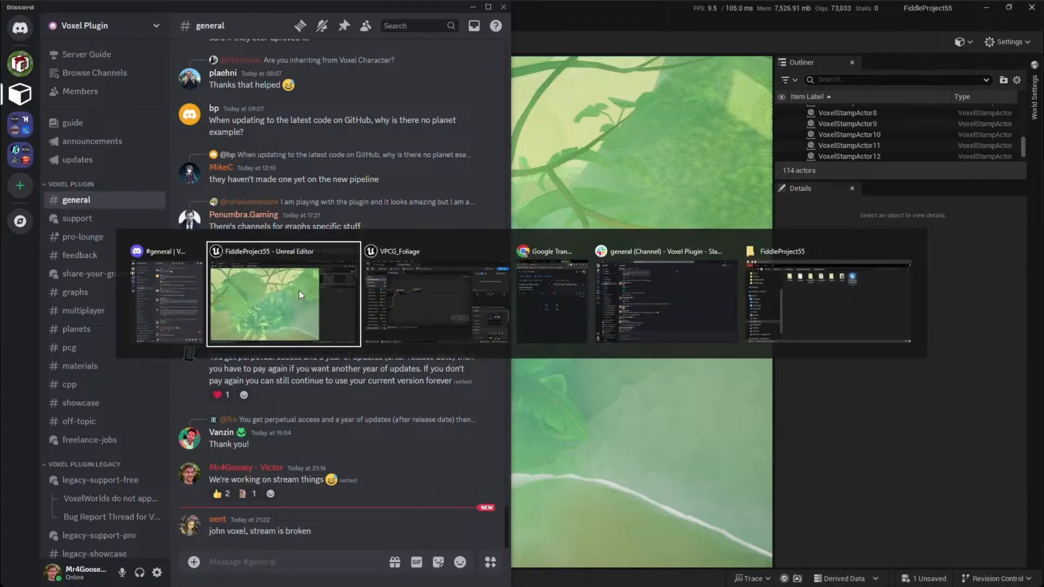
key("alt+Tab")
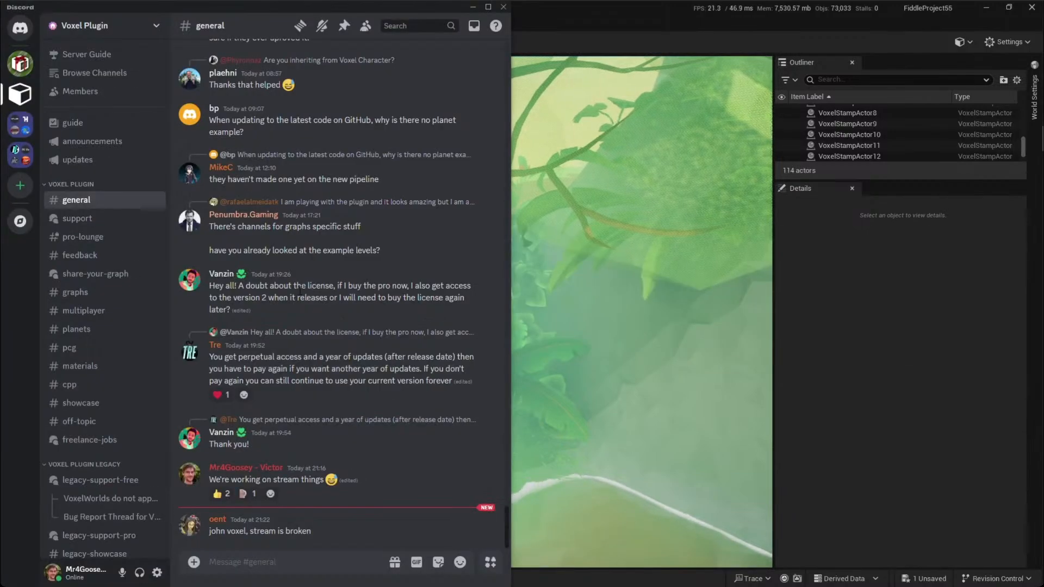
key("alt+Tab")
key("grave")
type("d")
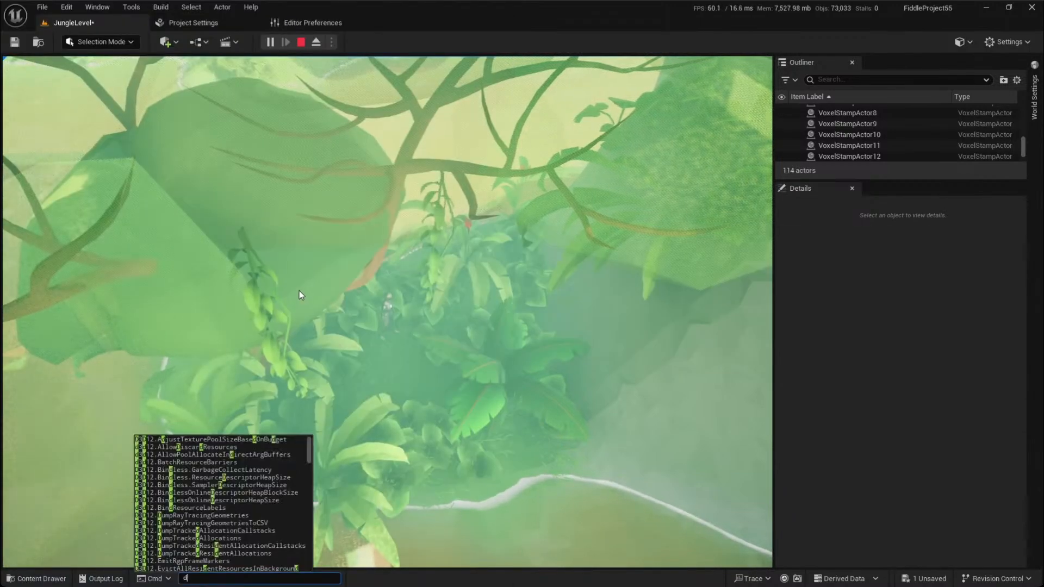
key("BackSpace")
left_click(299, 292)
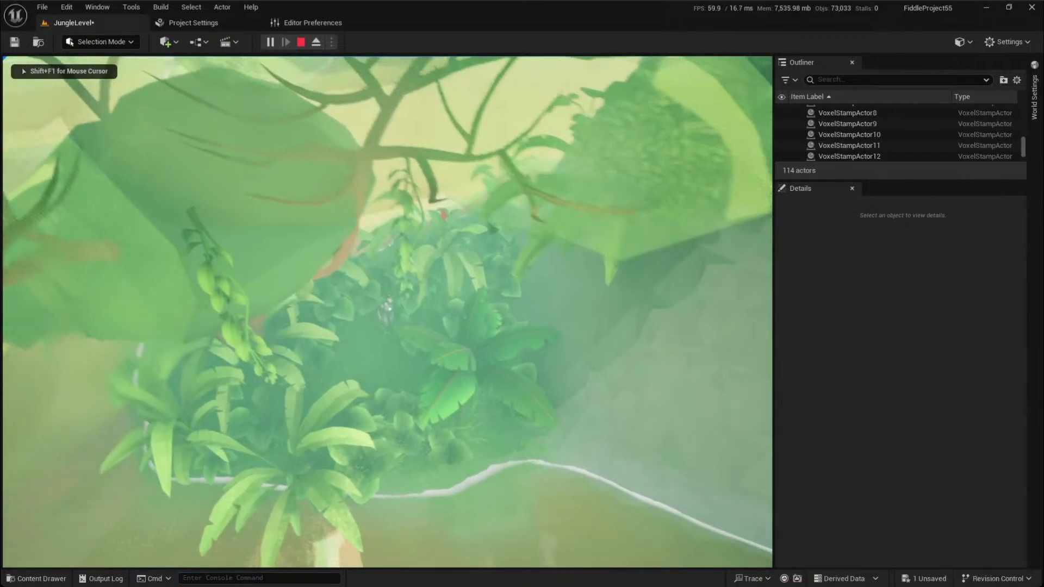
Run the character up under the tree branches and back down to the plants to examine blurring on the foliage
key("w")
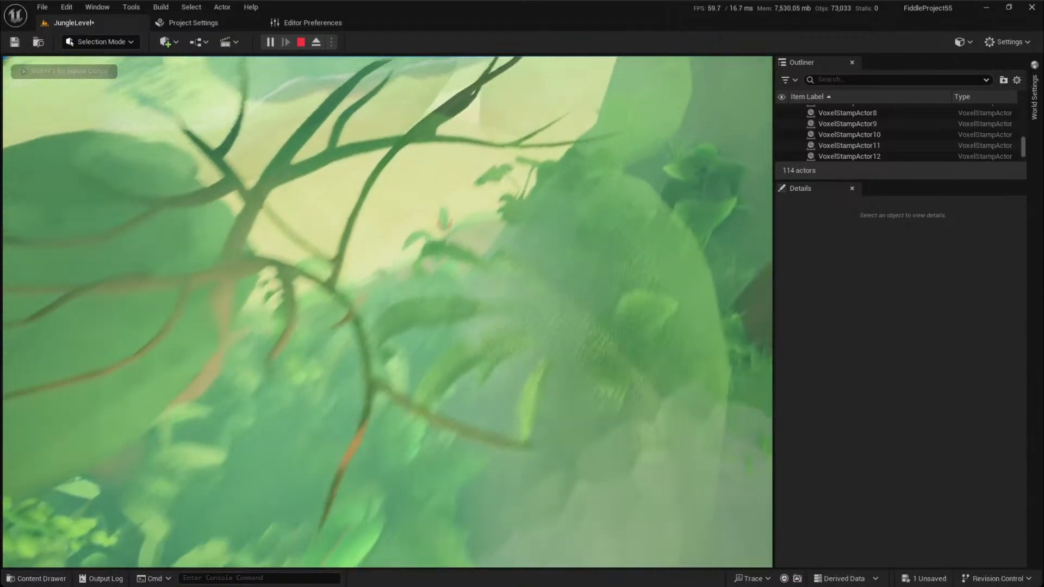
key("s")
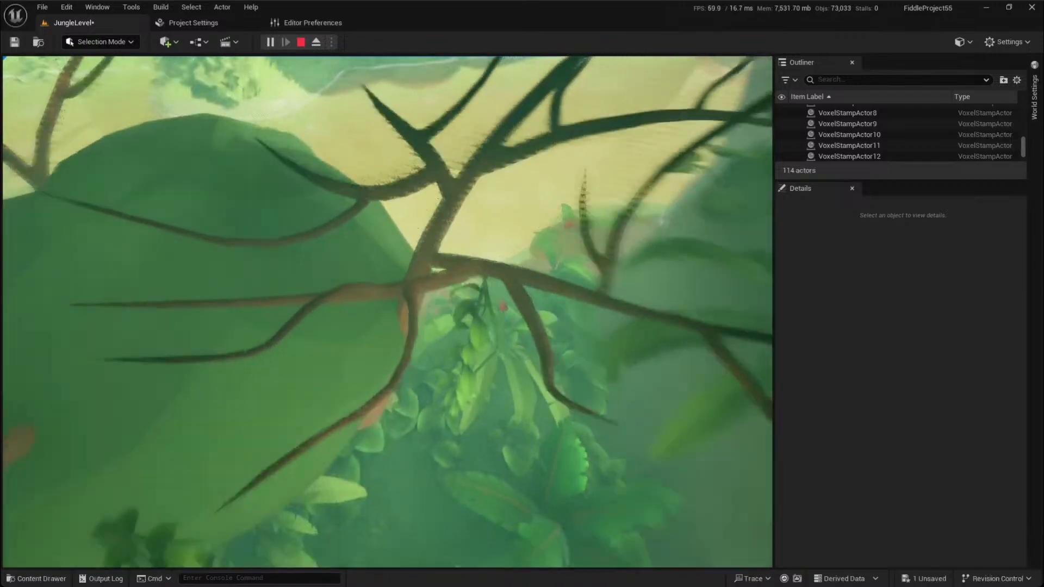
key("w")
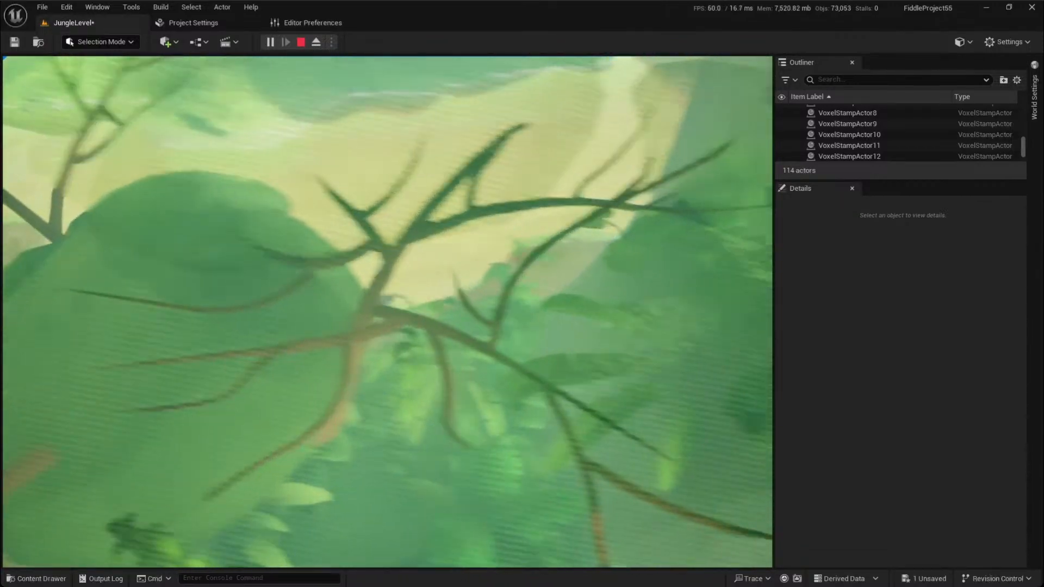
key("s")
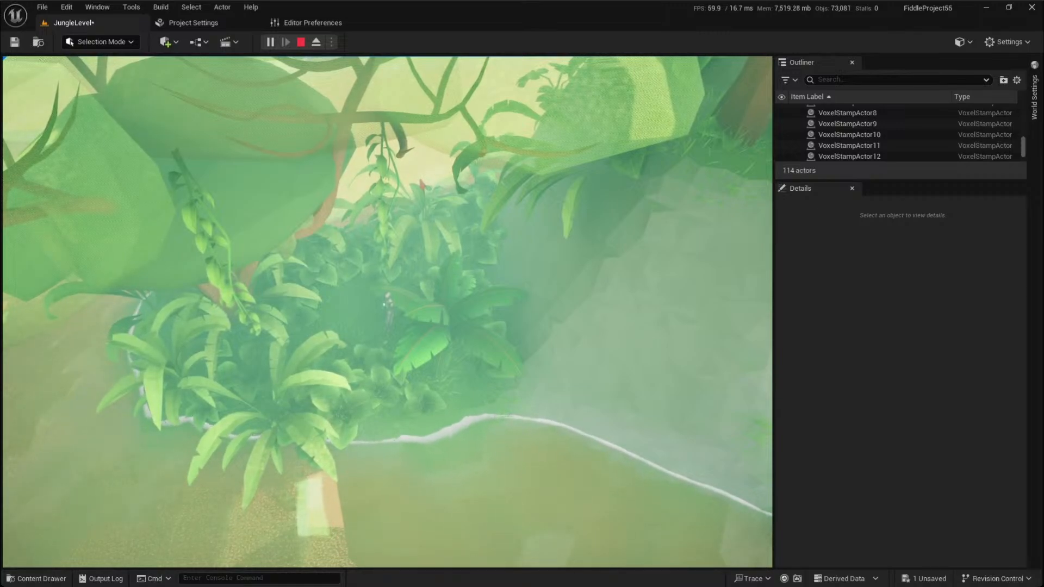
Run the character between the rock face and the front edge of the bank to compare foliage and canopy rendering in motion
key("s")
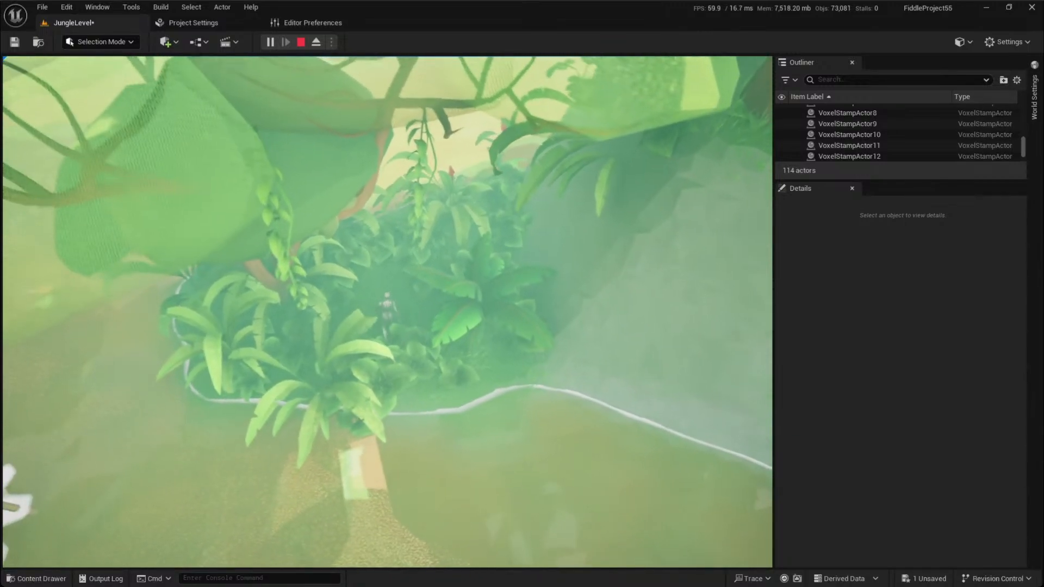
key("w")
key("d")
key("s")
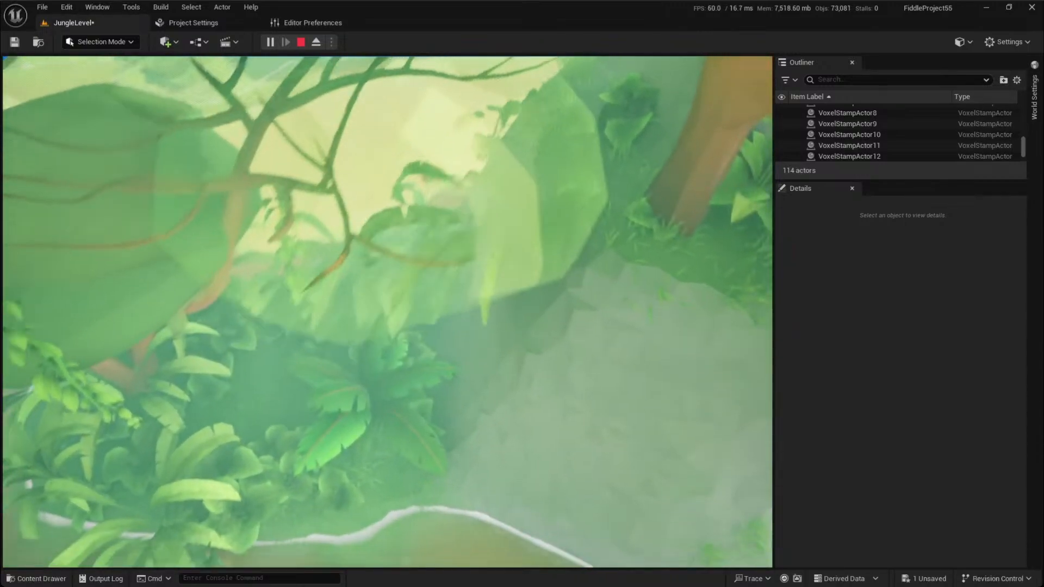
key("a")
key("s")
key("a")
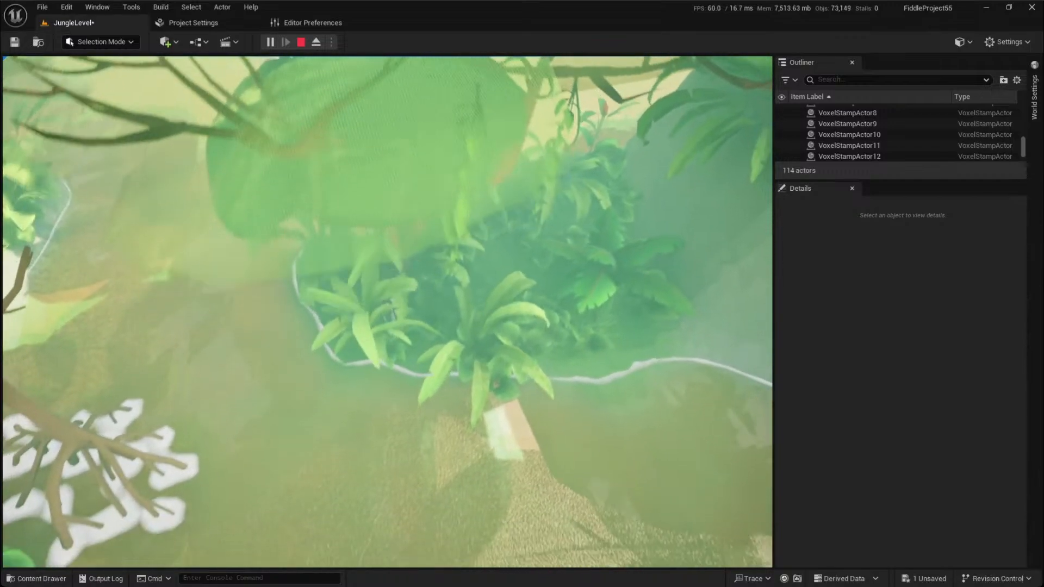
key("w")
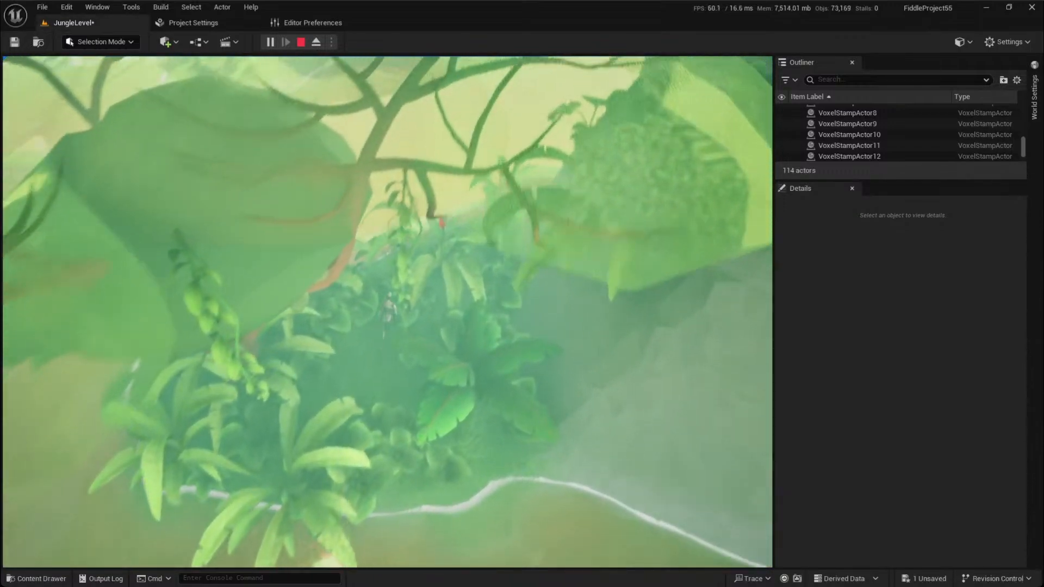
Run and jump the character around the shaded plants beside the rock to examine the see-through canopy while moving
key("s")
key("a")
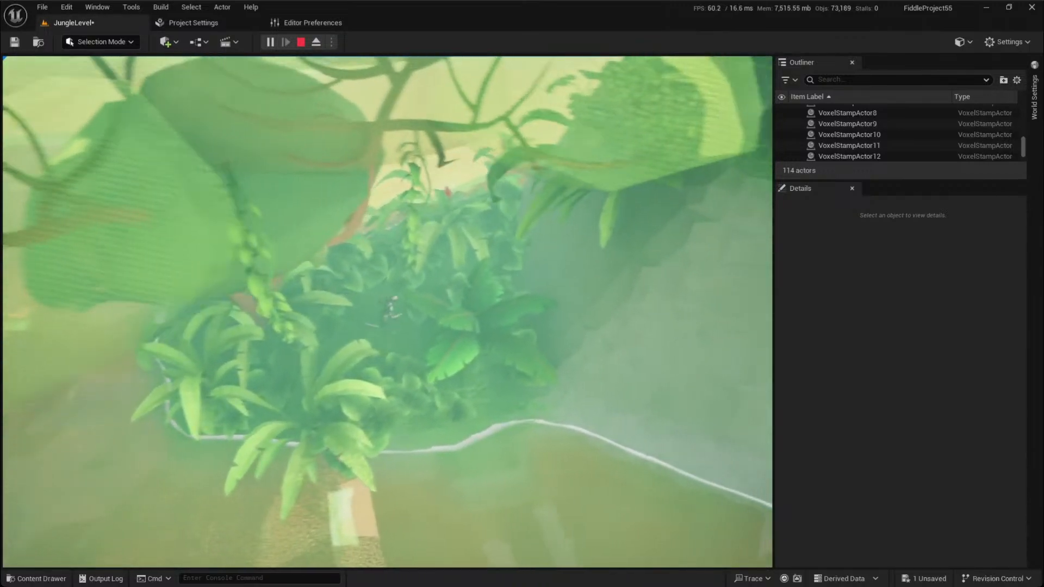
key("w")
key("d")
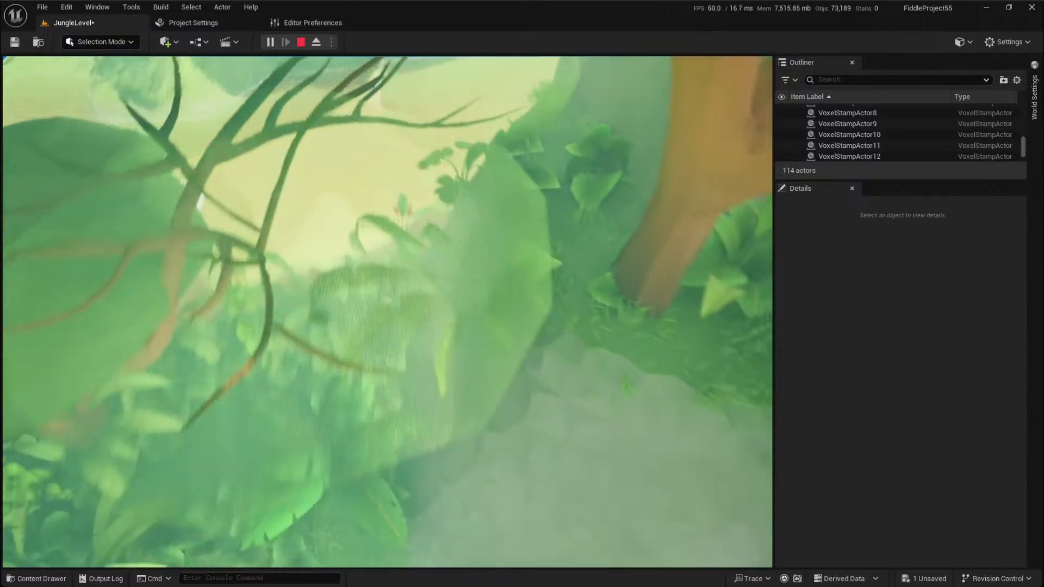
key("s")
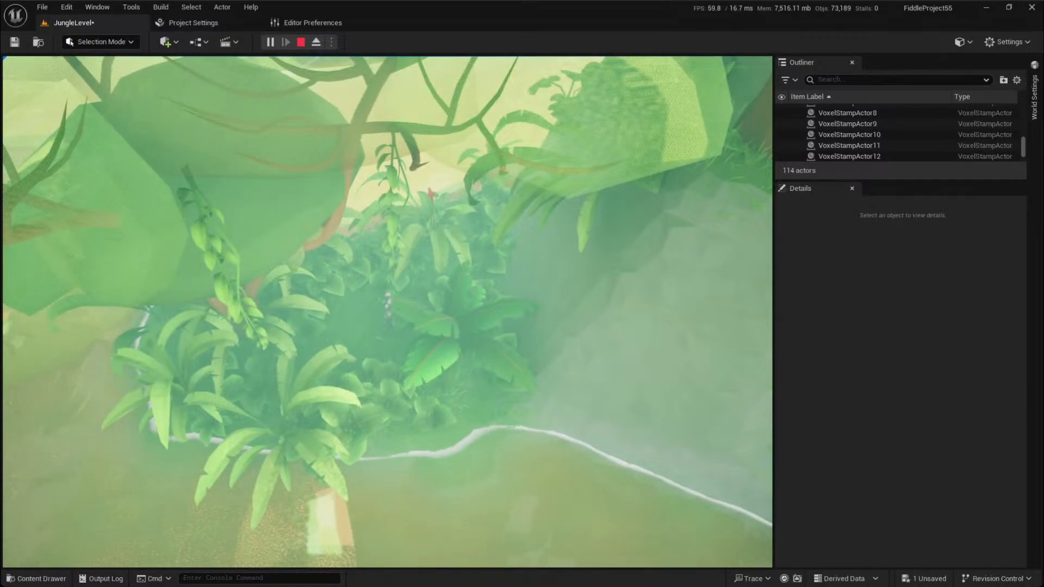
key("w")
key("space")
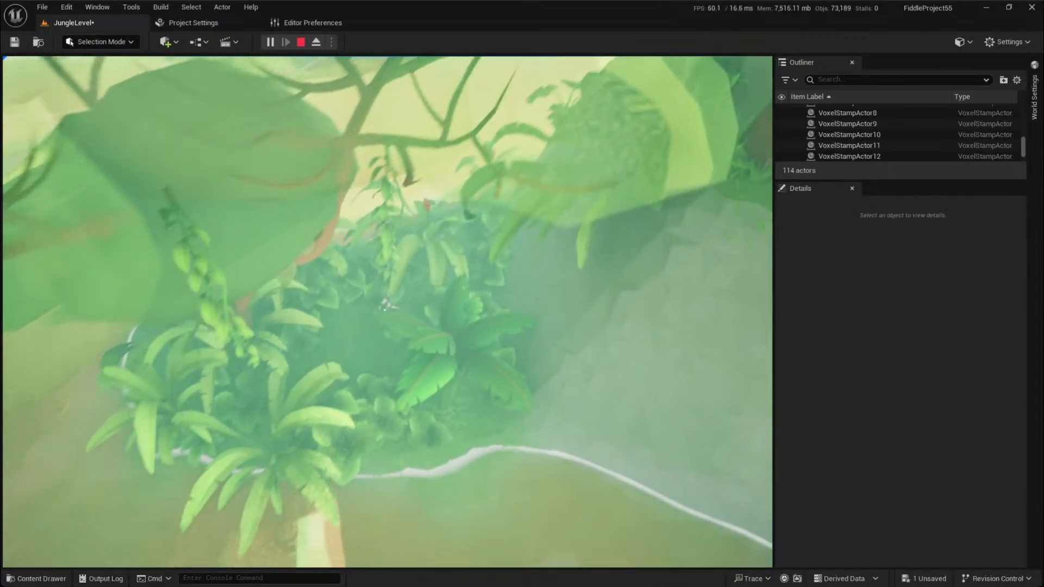
key("a")
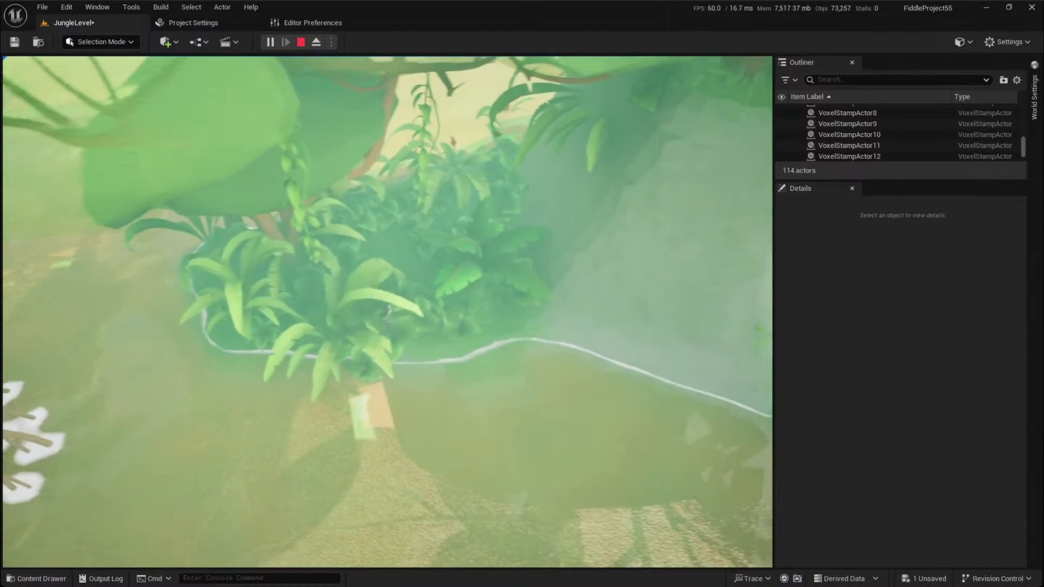
key("alt+Tab")
key("alt+Tab")
key("alt+Tab")
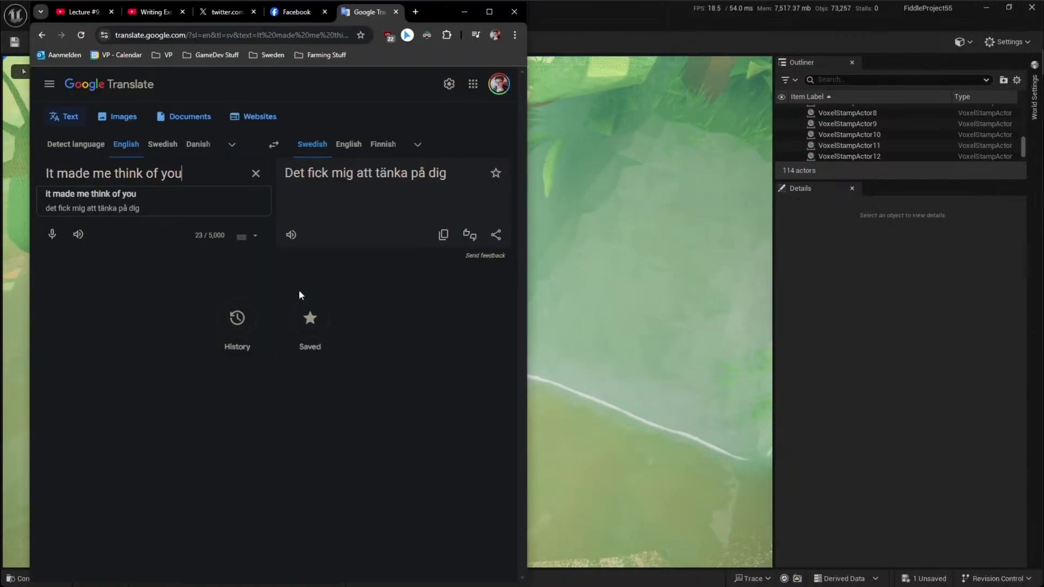
key("alt+Tab")
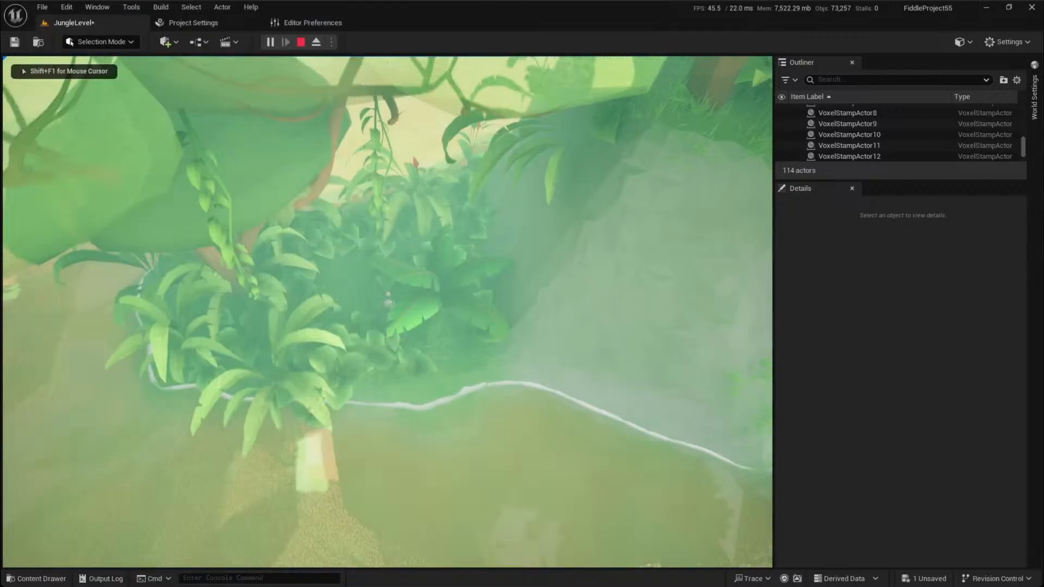
Run the character from the plants beside the rock through the tree branches to the sunlit red-flowered plants to examine foliage in motion
key("a")
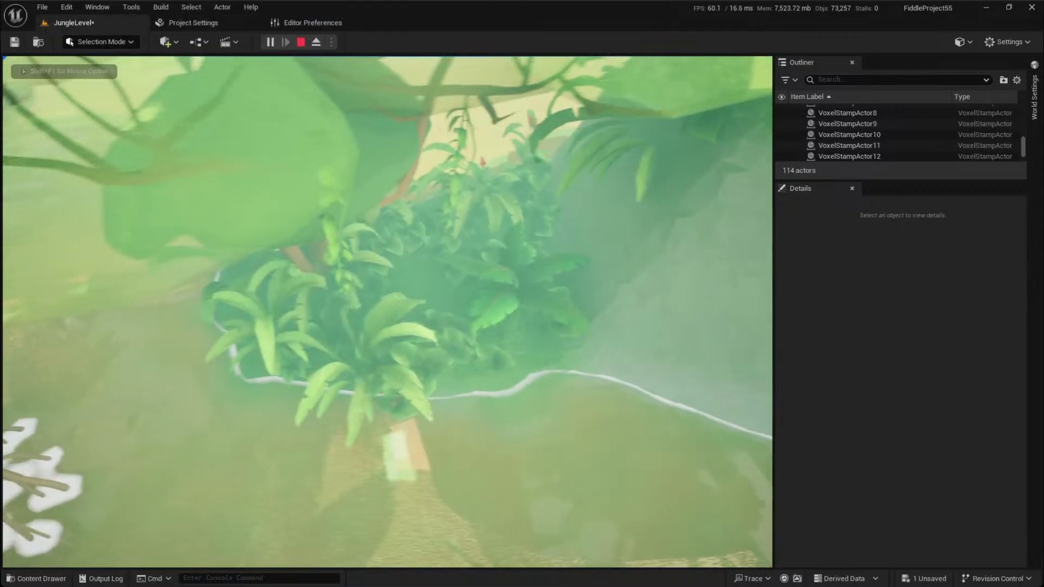
key("w")
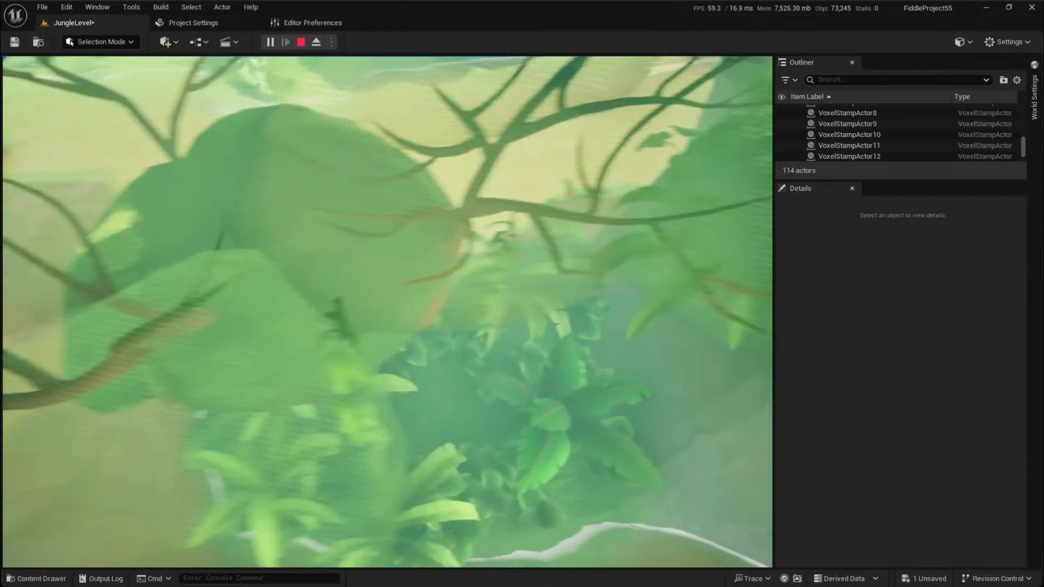
key("w")
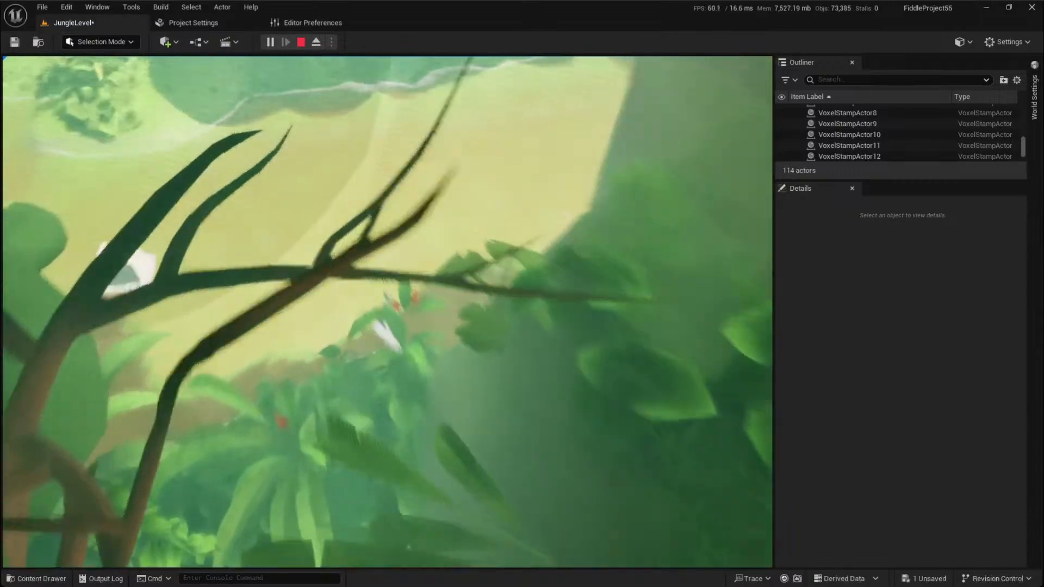
key("w")
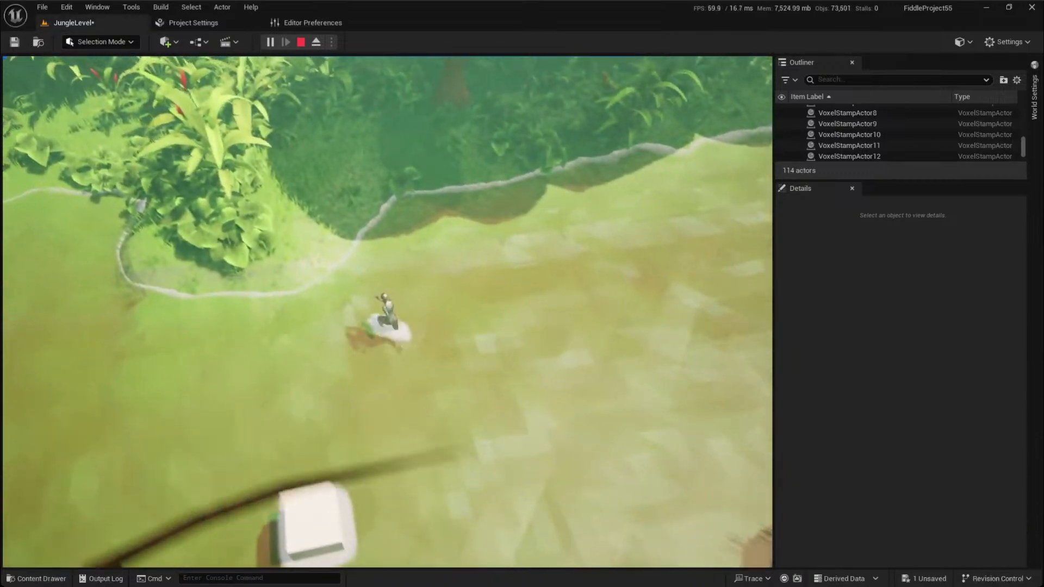
key("w")
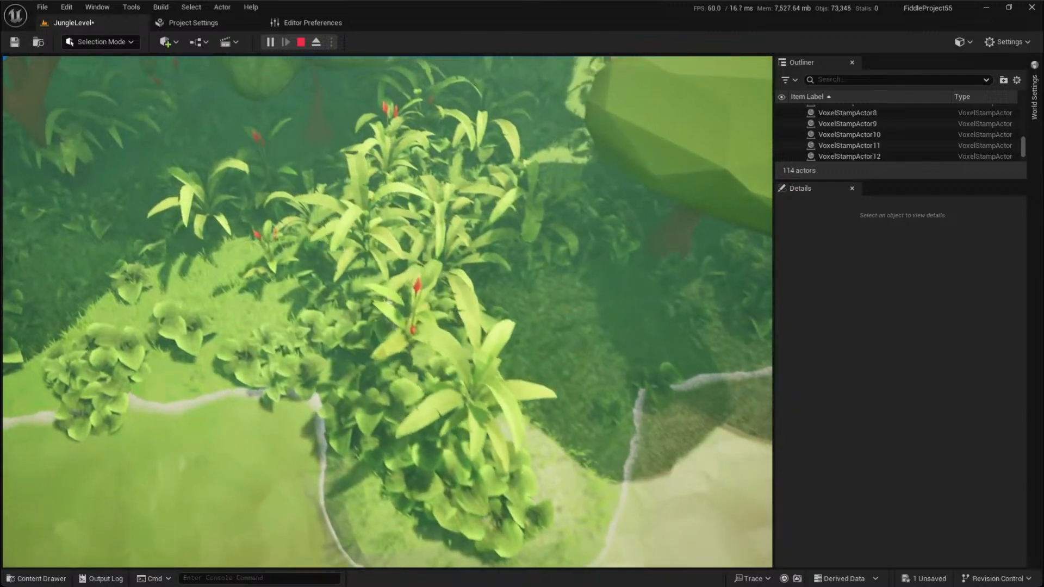
Run the character through the shaded jungle undergrowth and back to the sunlit bank to compare foliage rendering in light and shadow
key("a")
key("s")
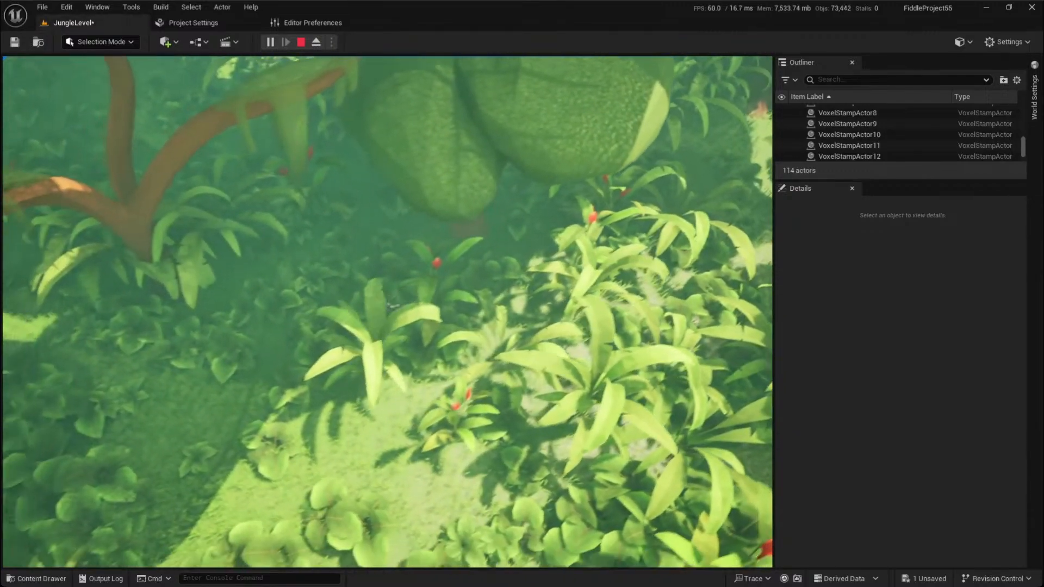
key("a")
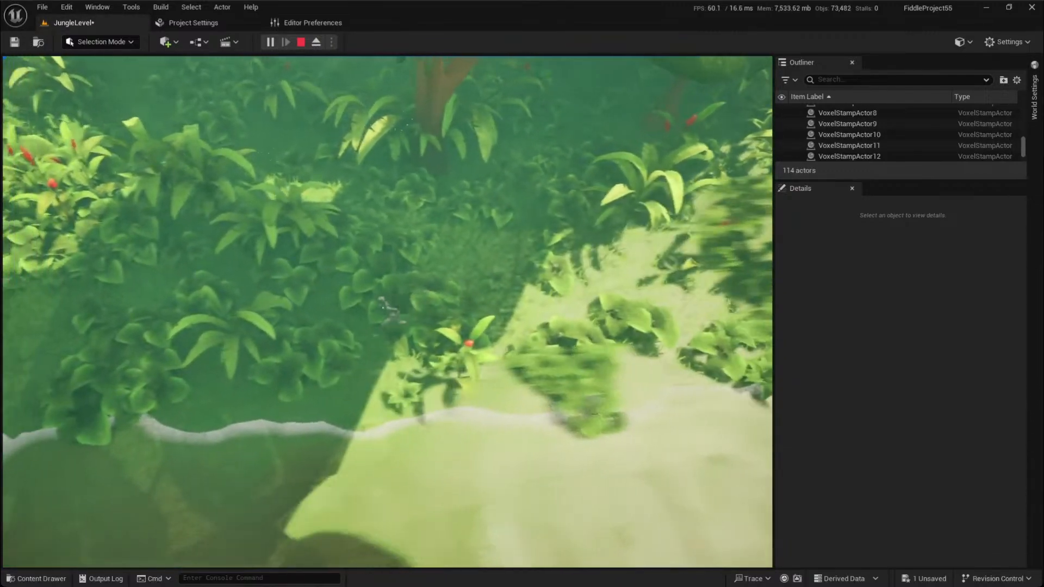
key("w")
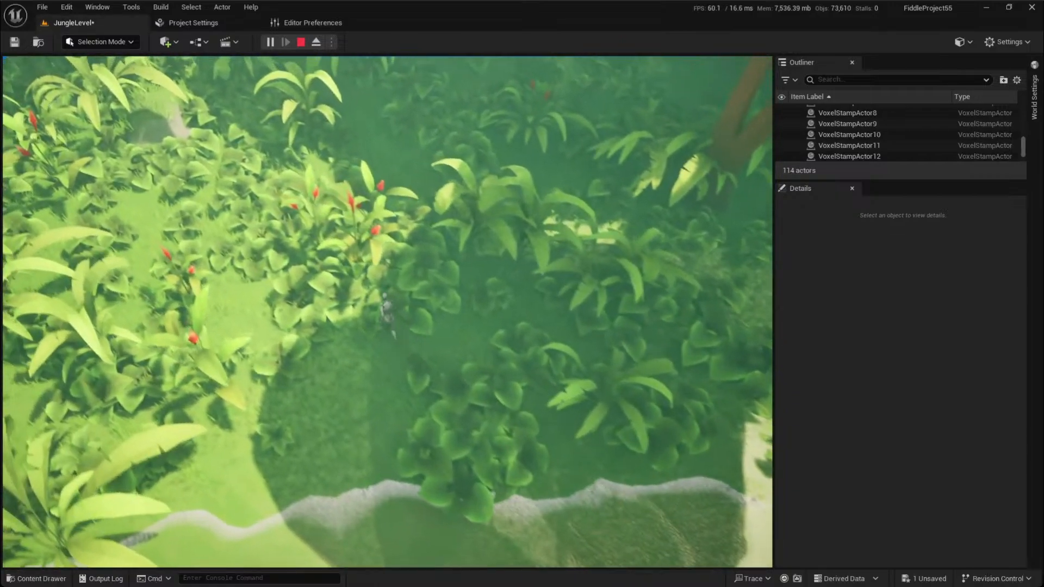
key("d")
key("d")
key("s")
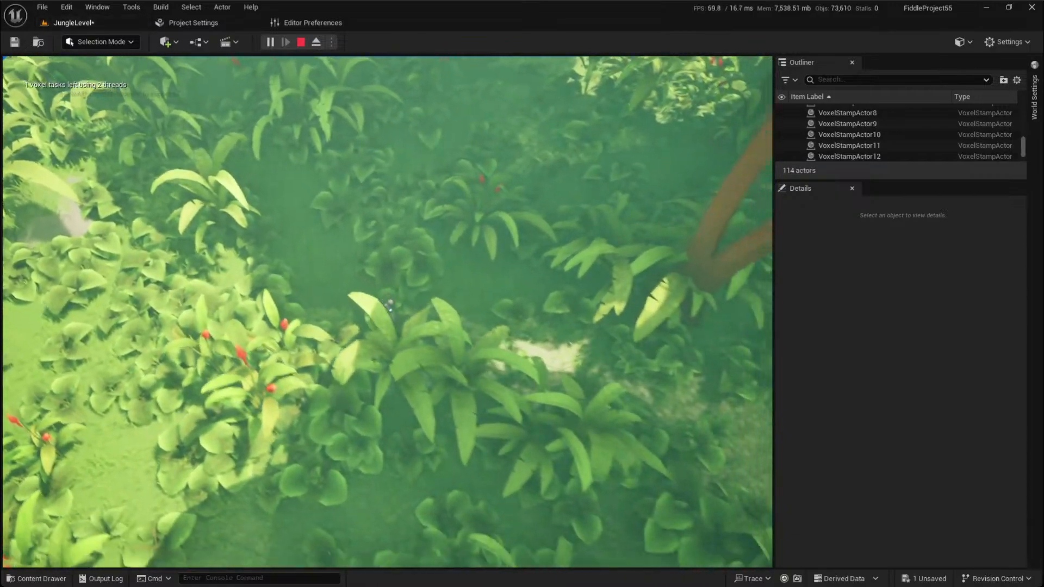
key("d")
key("s")
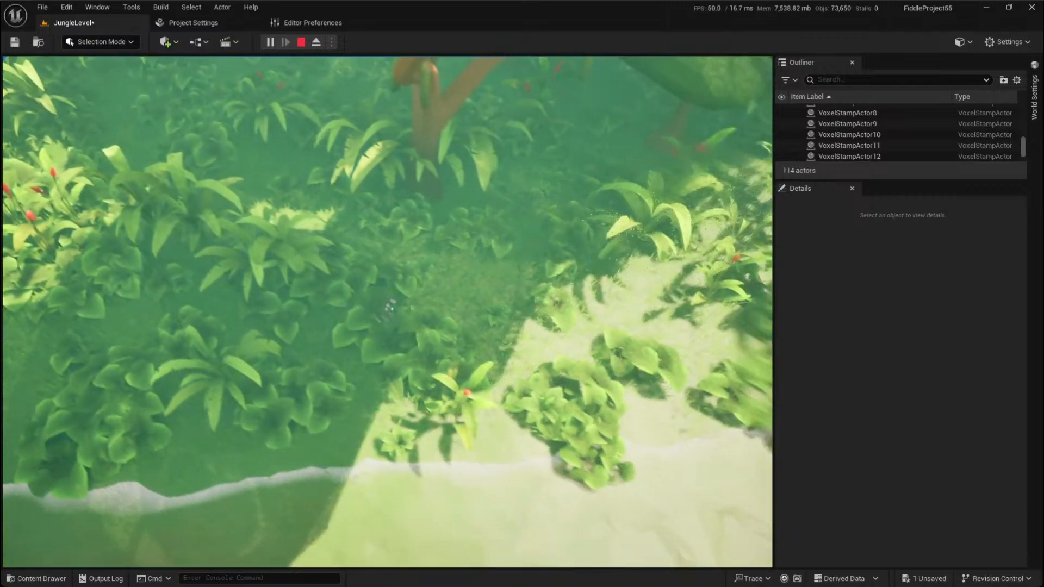
key("w")
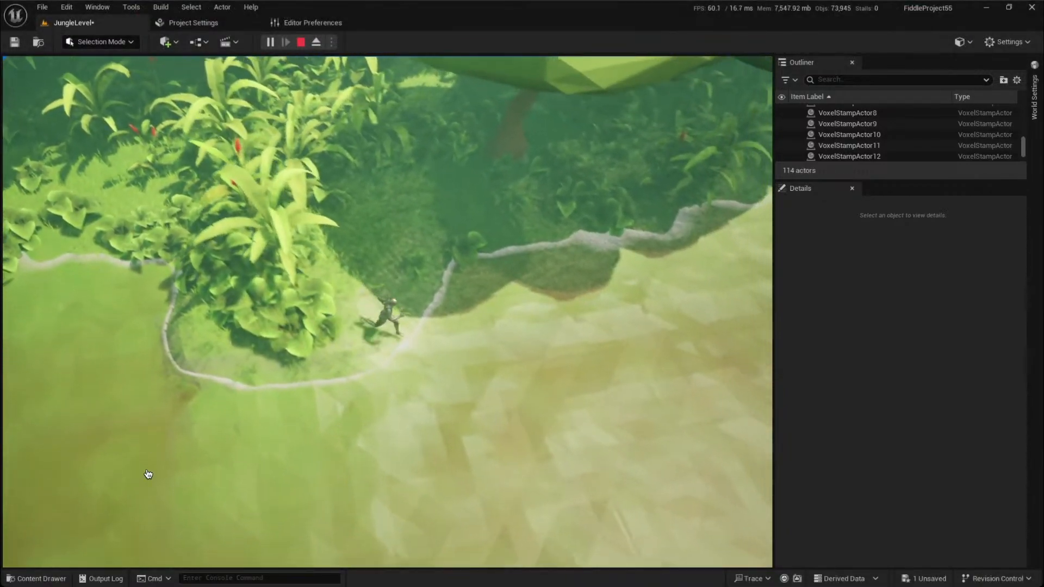
Run the character back and forth around the fallen trunk and large-leaved plants to examine the see-through canopy
key("w")
key("a")
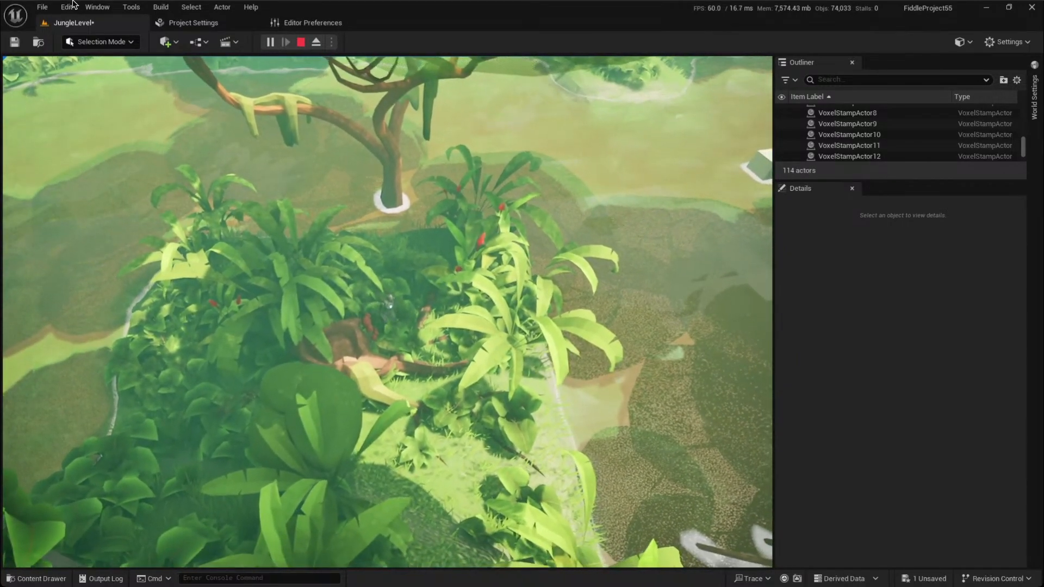
key("d")
key("s")
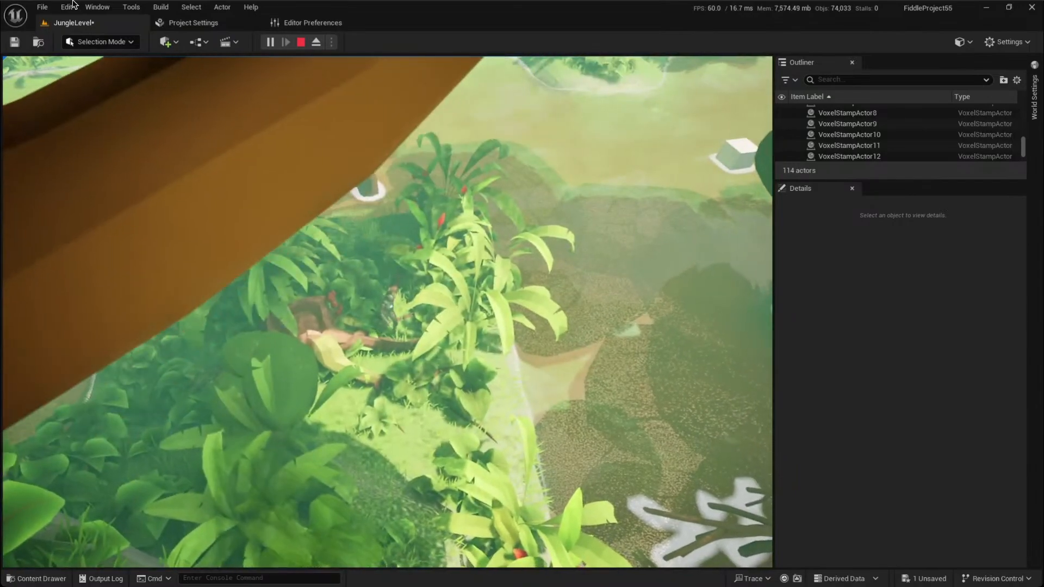
key("s")
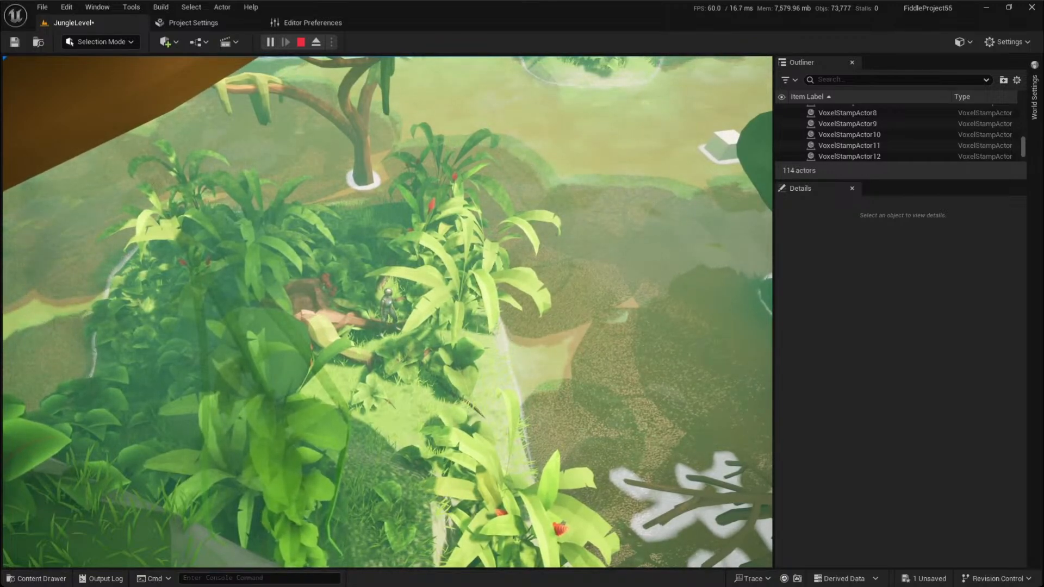
key("w")
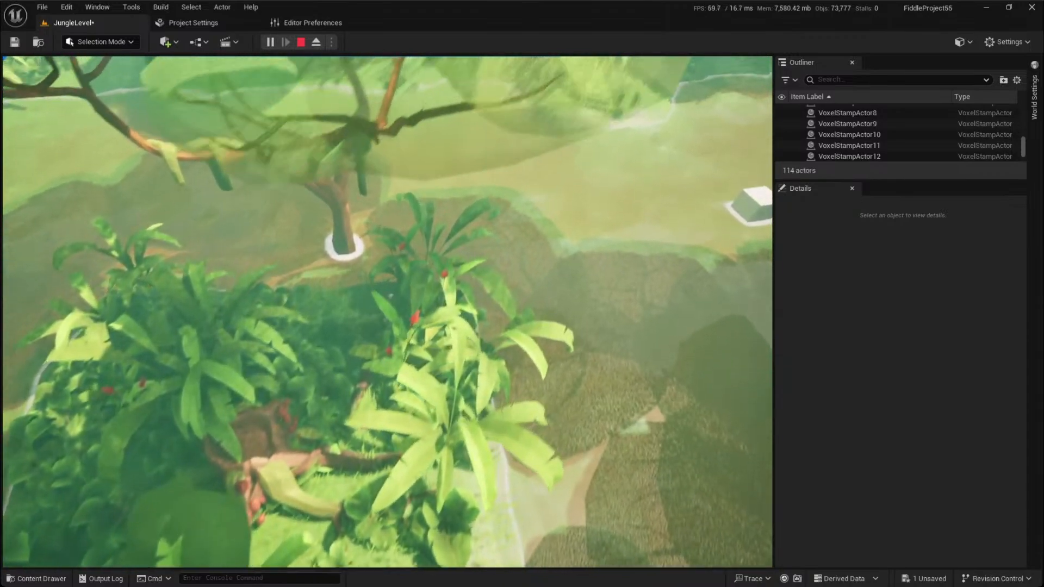
key("d")
key("s")
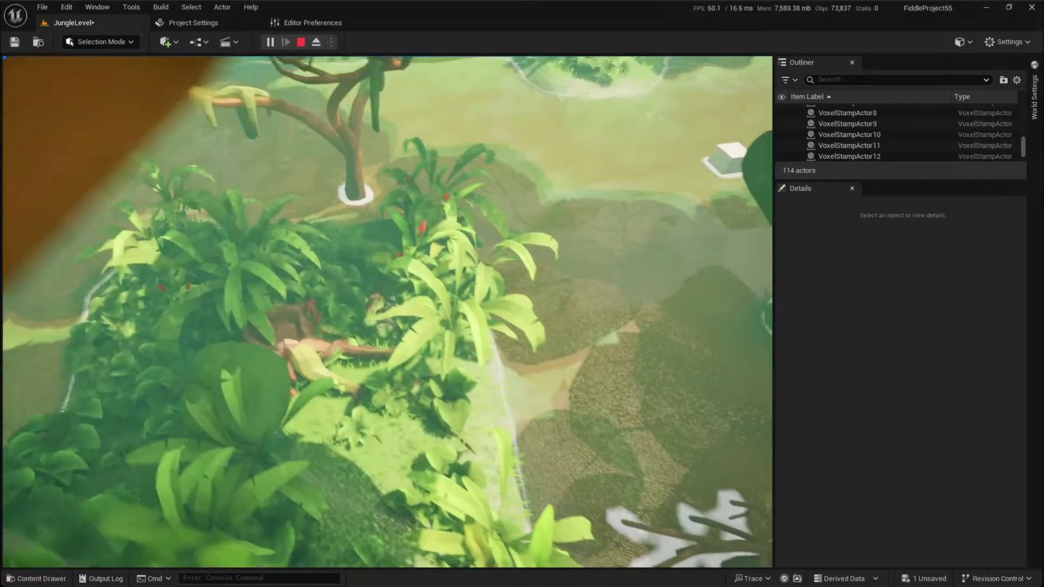
Return focus to the running level and stop the play session
key("alt+Tab")
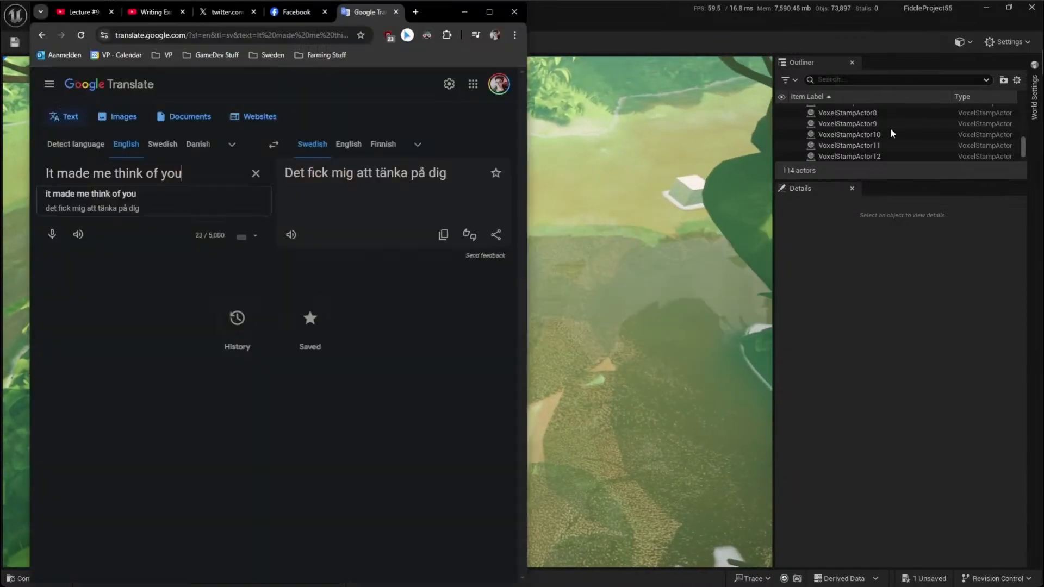
left_click(663, 166)
key("Escape")
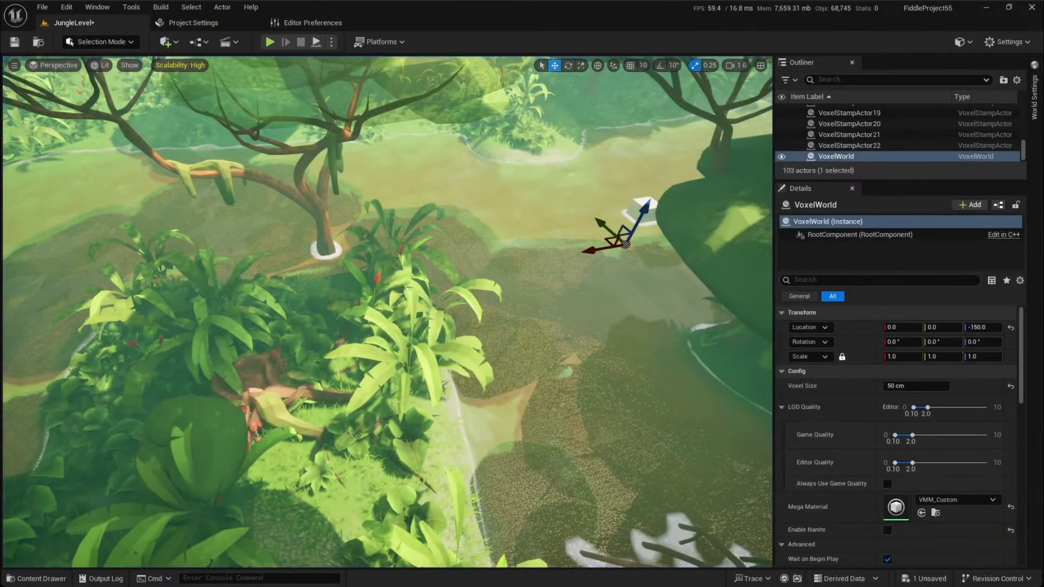
Switch to File Explorer and browse to the DO NOT SHARE folder inside VoxelPlugin > VoxelPluginProjects on the C: drive
left_click(1025, 11)
left_click(1025, 37)
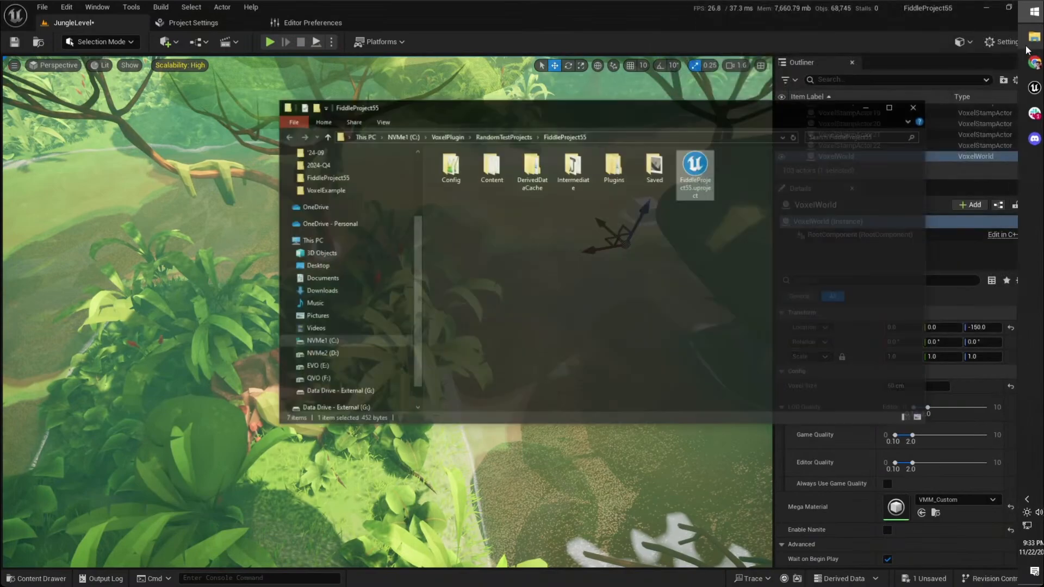
scroll(320, 326, "up", 2)
scroll(313, 302, "up", 1)
left_click(348, 276)
left_click(469, 143)
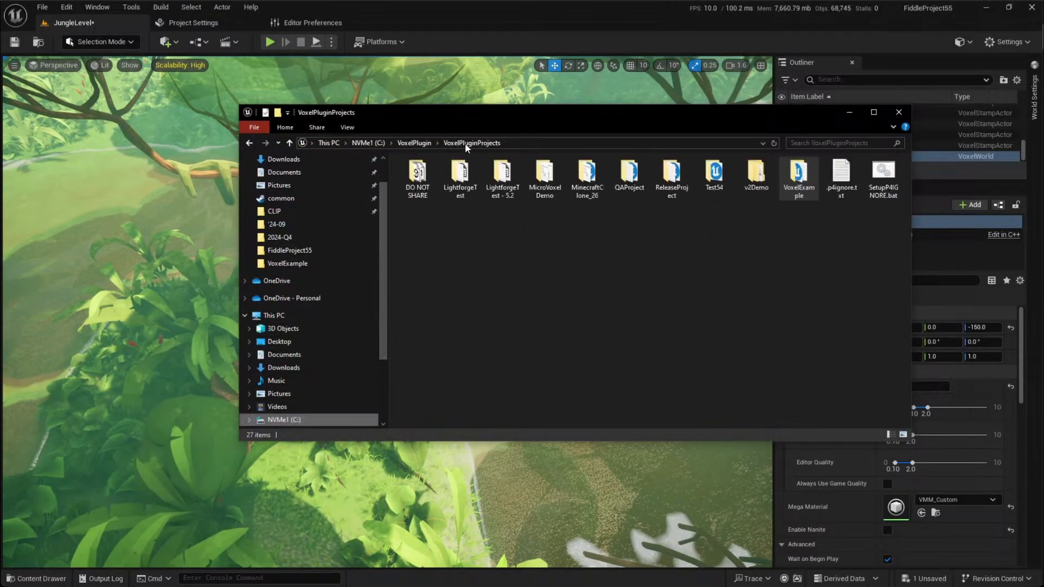
left_click(415, 143)
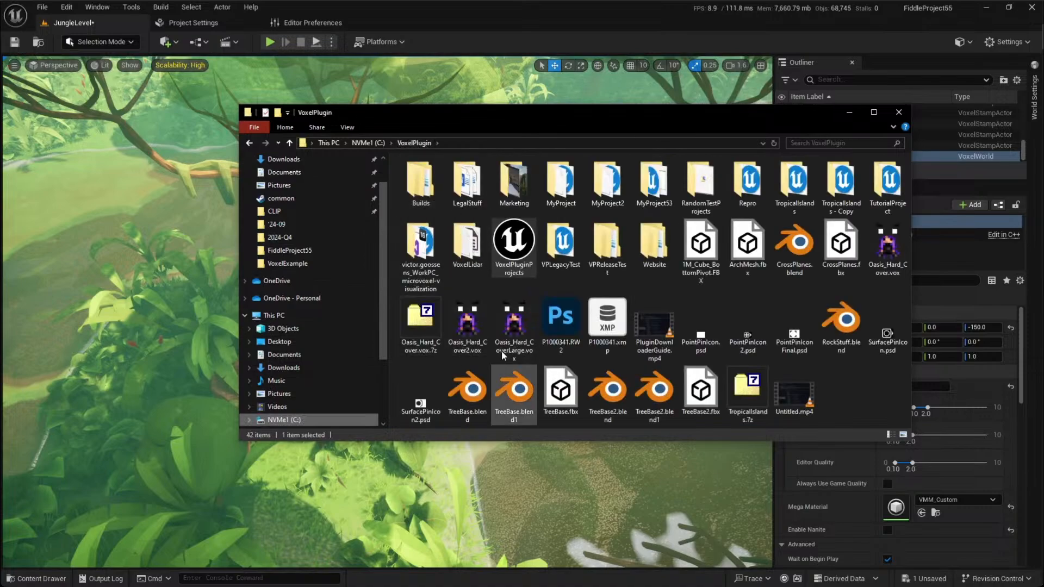
left_click_drag(526, 119, 330, 259)
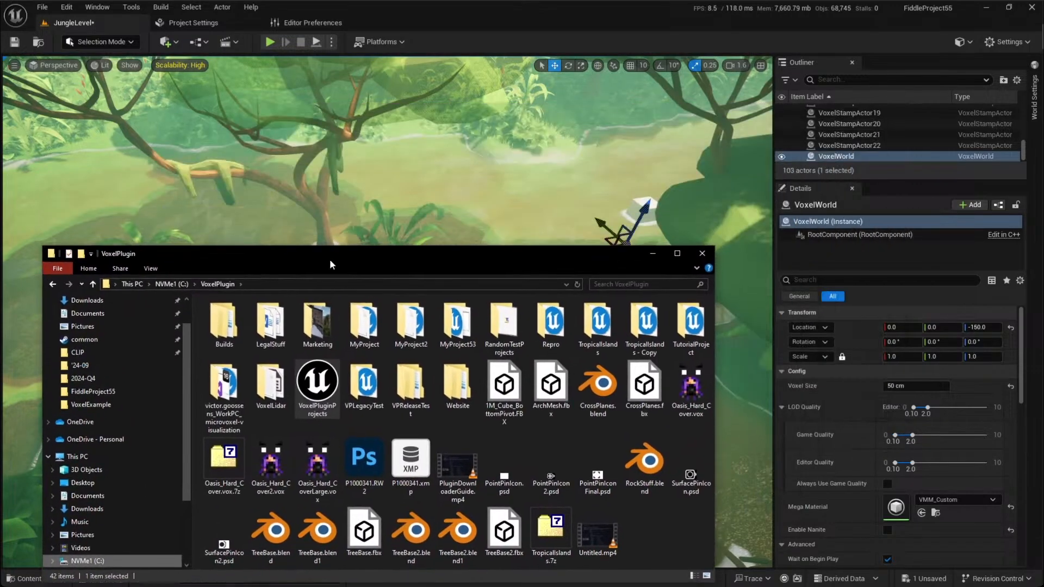
double_click(320, 381)
double_click(223, 312)
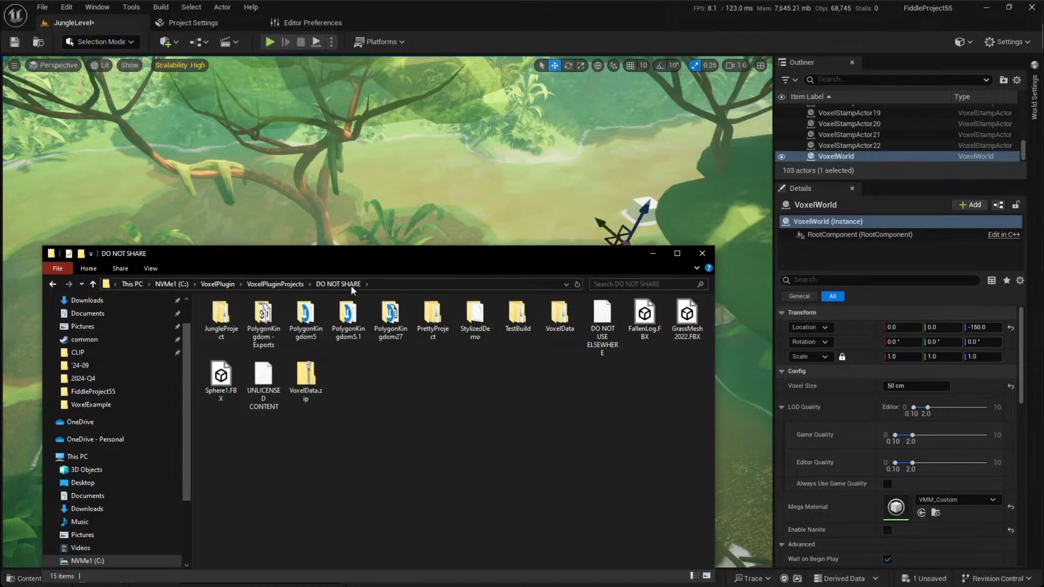
Try to open PolygonKingdom27.uproject from the PolygonKingdom5.1 folder, declining both to rebuild the missing modules and to proceed without them
double_click(353, 318)
left_click(478, 380)
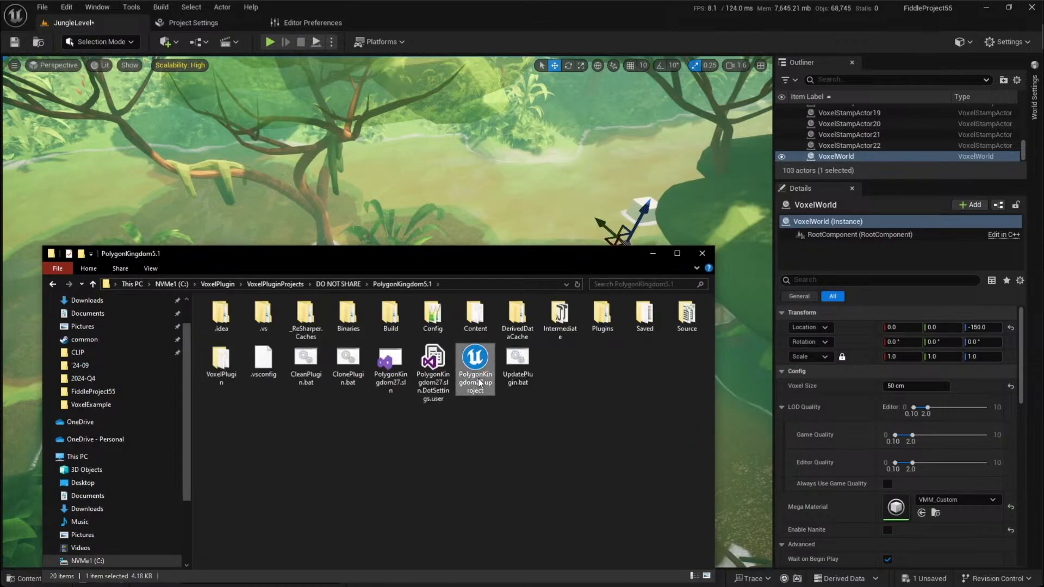
left_click(654, 254)
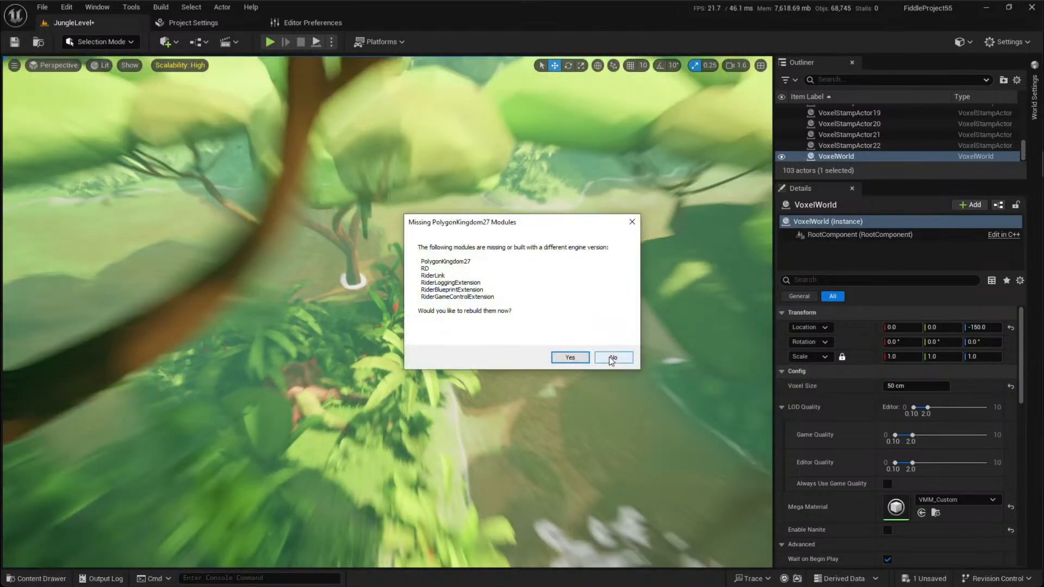
left_click(611, 358)
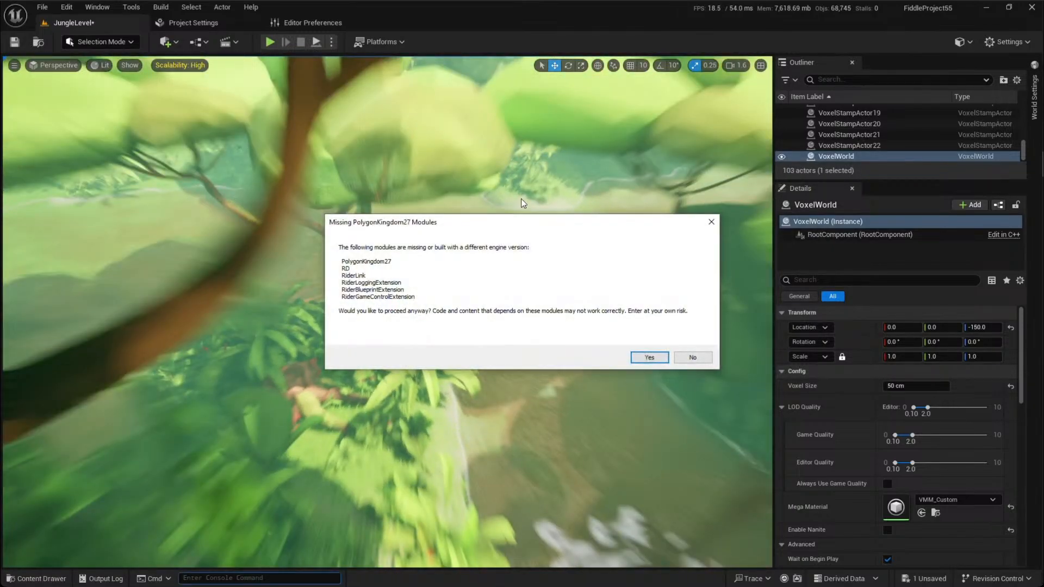
left_click(691, 359)
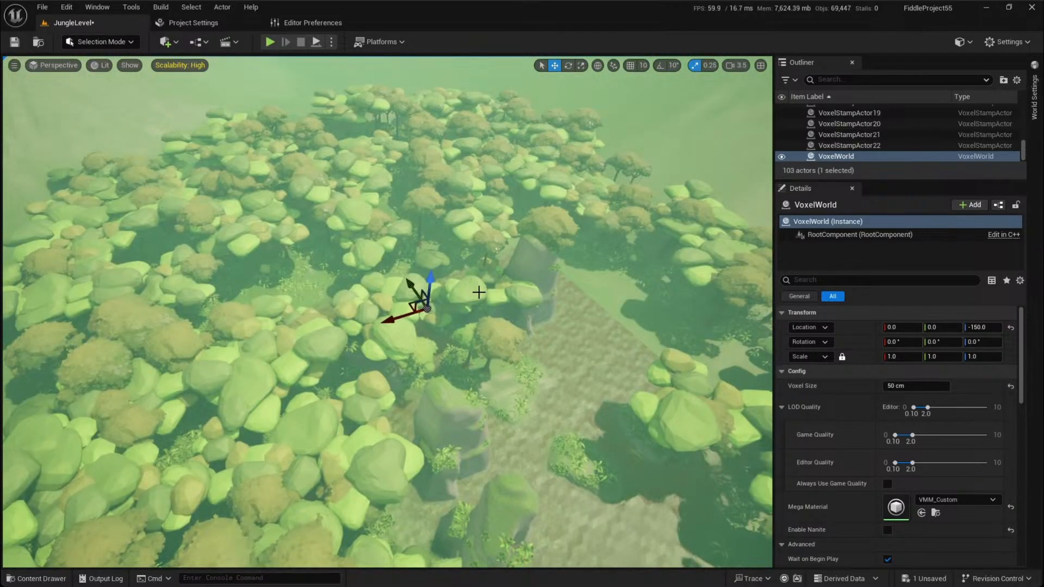
Switch back to File Explorer and launch StylizedDemo.uproject from the StylizedDemo > StylizedDemo folder inside DO NOT SHARE
key("alt+Tab")
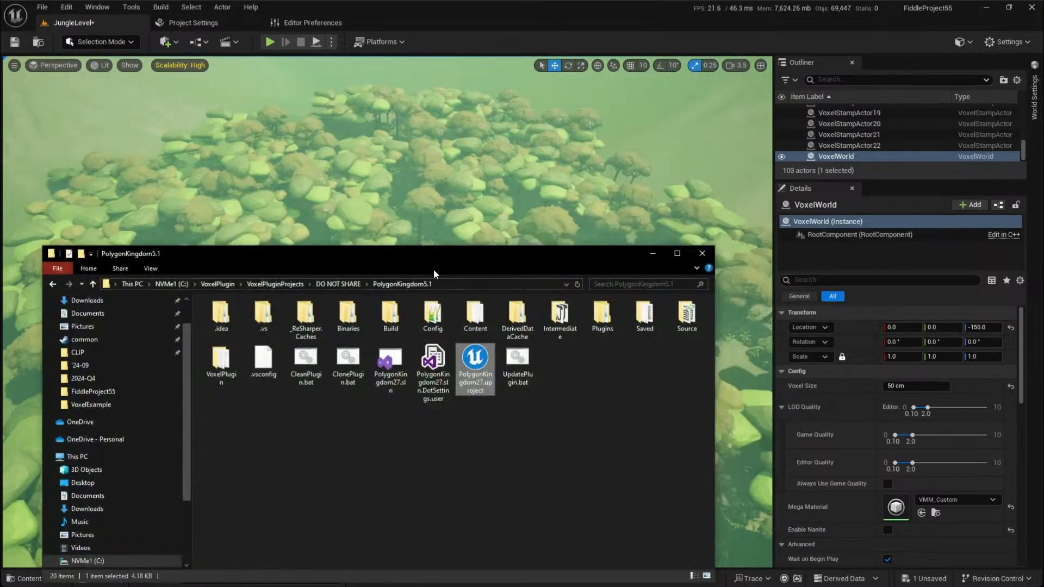
left_click(343, 284)
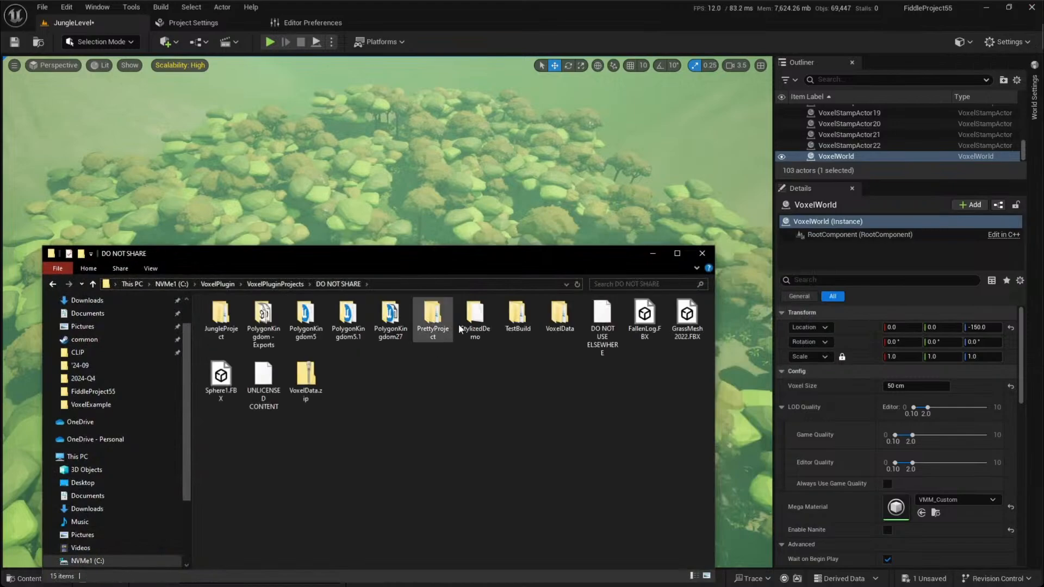
double_click(474, 318)
double_click(263, 317)
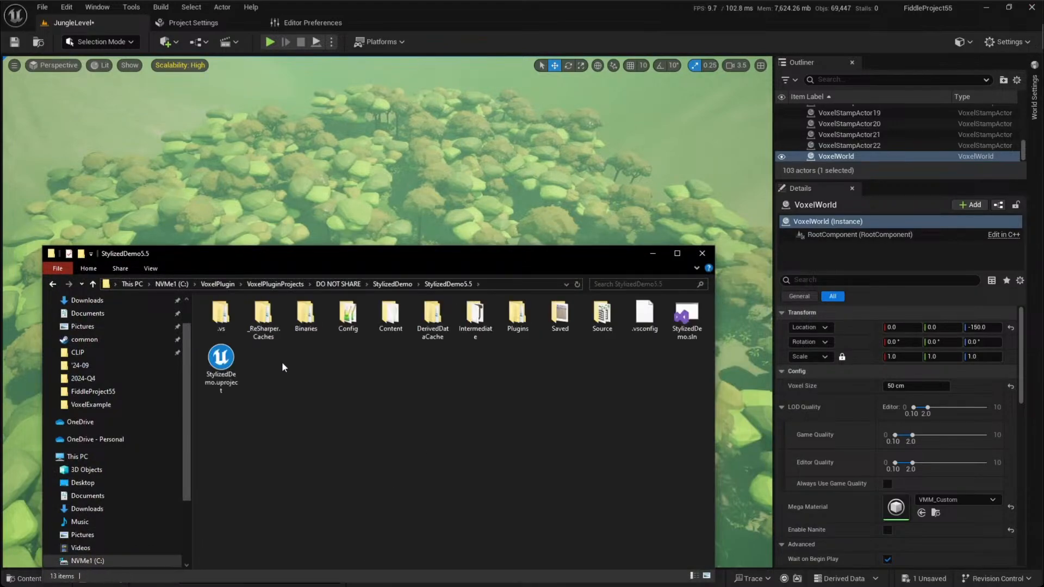
key("alt+Left")
double_click(219, 329)
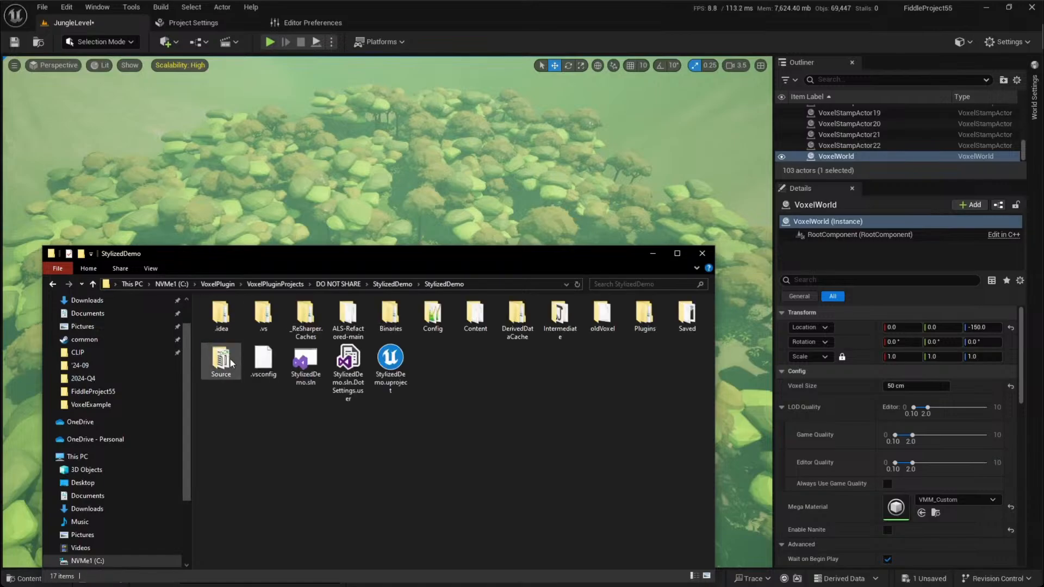
left_click(395, 360)
left_click(652, 253)
Fly the viewport camera over the jungle toward the large mountain to examine the distant voxel terrain
right_click_drag(650, 261, 646, 293)
key("s")
scroll(625, 310, "up", 2)
right_click_drag(505, 296, 482, 342)
key("w")
scroll(505, 326, "up", 2)
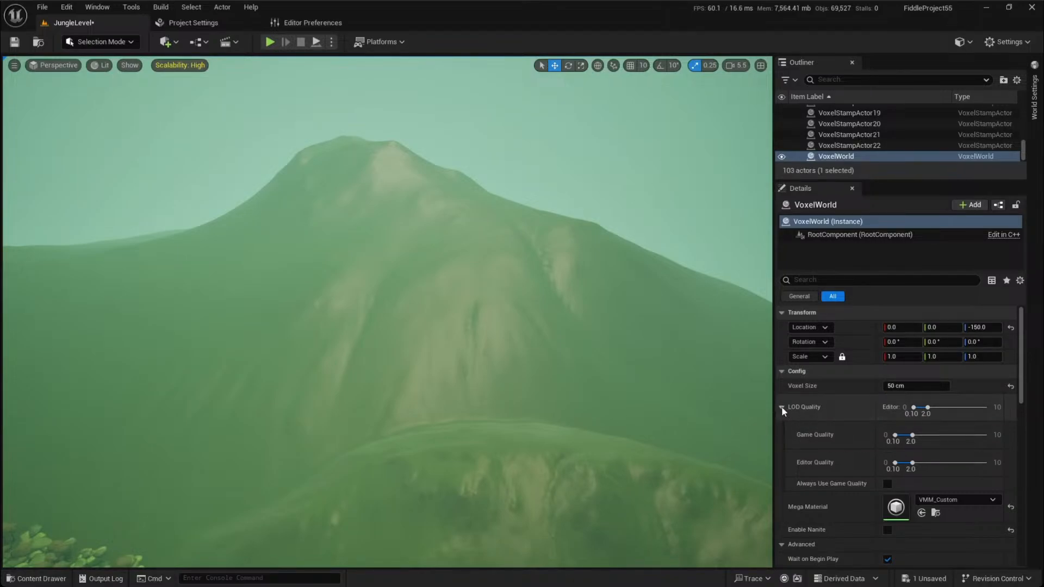
mouse_move(664, 369)
right_mouse_down()
mouse_move(646, 381)
mouse_move(660, 377)
right_mouse_up()
key("w")
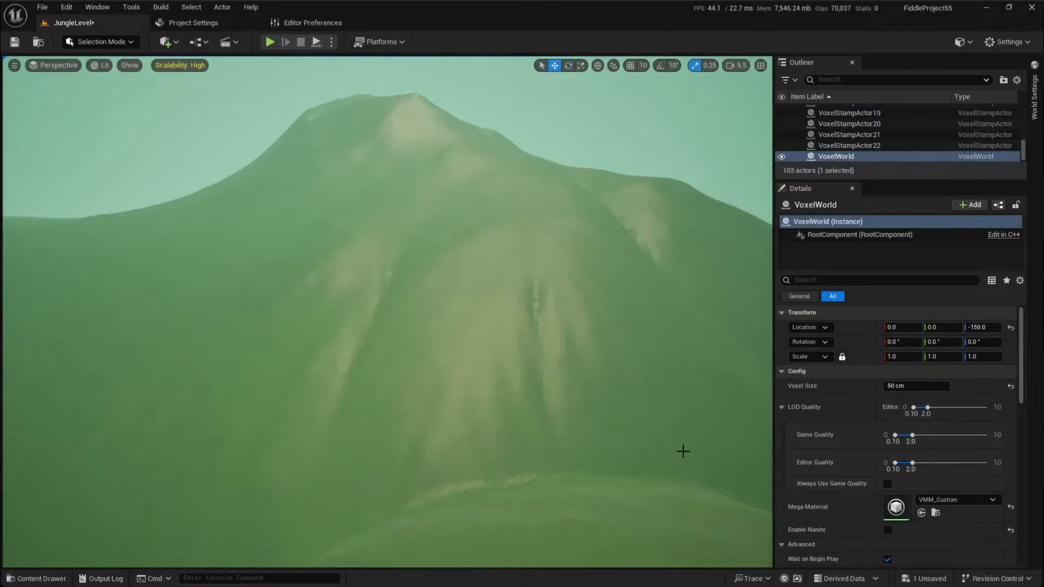
Review the Voxel Plugin, Voxel Plugin Core and Voxel Installer sections of the project settings
left_click(207, 29)
scroll(93, 103, "down", 15)
left_click(50, 521)
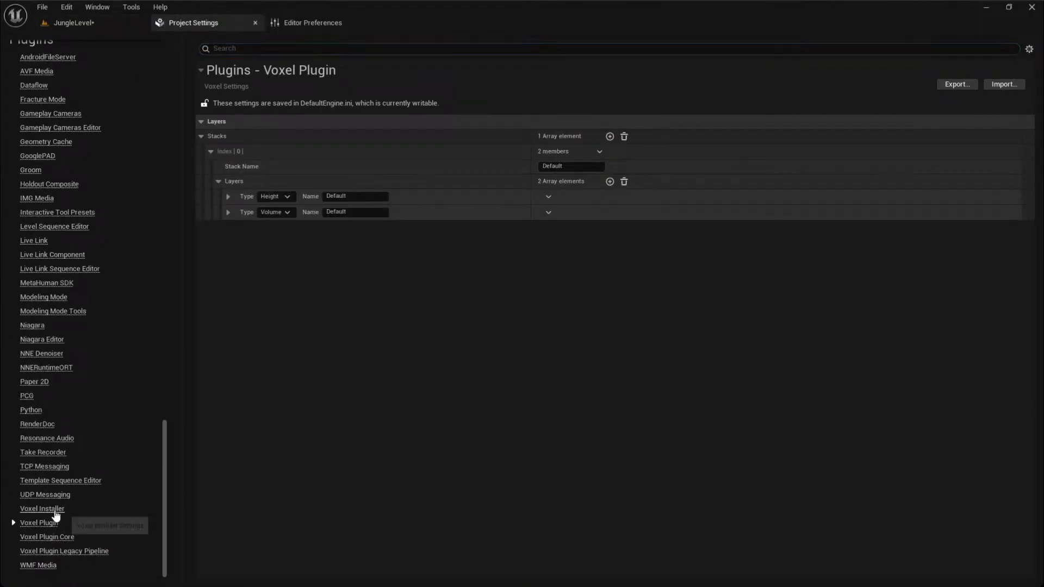
left_click(50, 538)
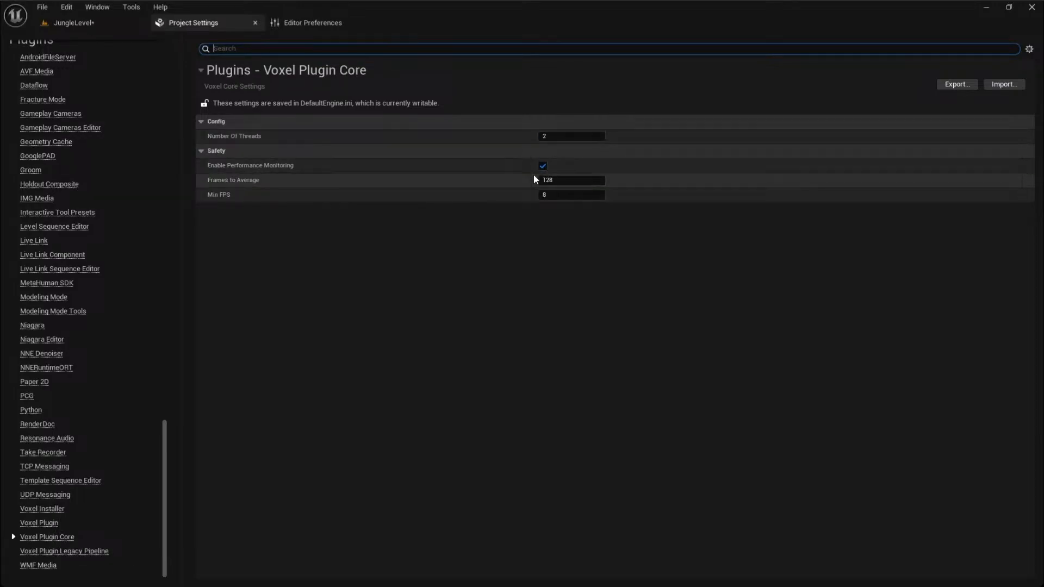
left_click(51, 509)
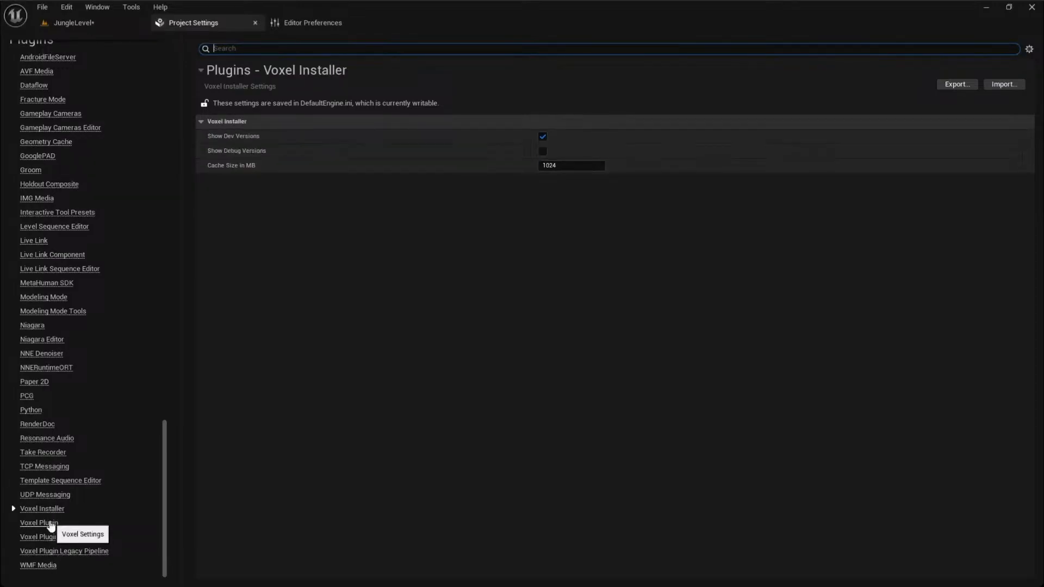
left_click(50, 523)
Toggle a checkbox option in the editor preferences' Voxel Core Editor Settings and return to the JungleLevel viewport
left_click(312, 22)
scroll(54, 489, "down", 10)
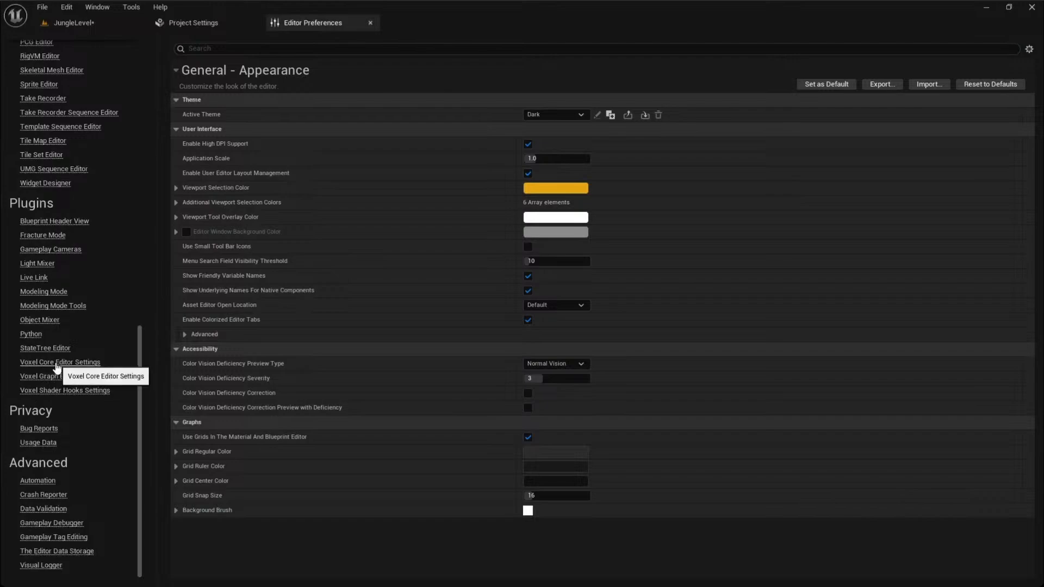
left_click(56, 363)
left_click(526, 130)
left_click(76, 22)
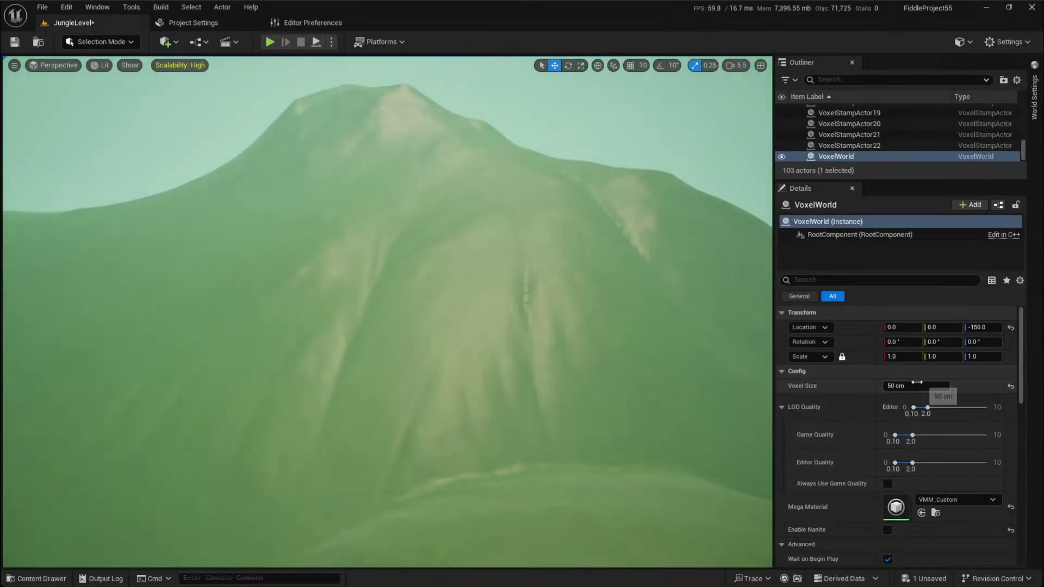
Raise VoxelWorld's maximum Game Quality and Editor Quality to 10.0 and regenerate the voxel terrain
left_click_drag(922, 435, 1035, 438)
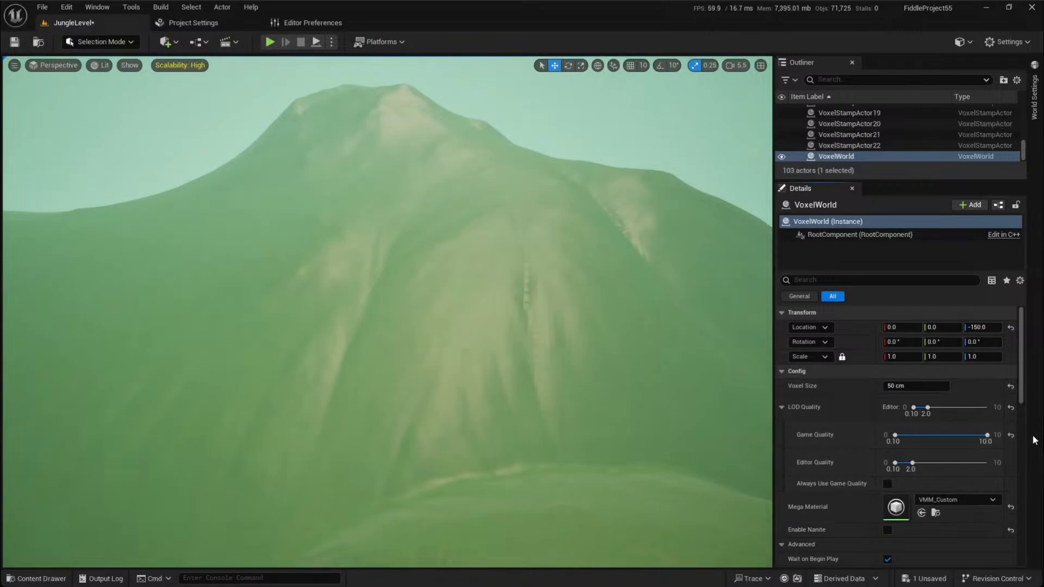
left_click_drag(914, 464, 1022, 467)
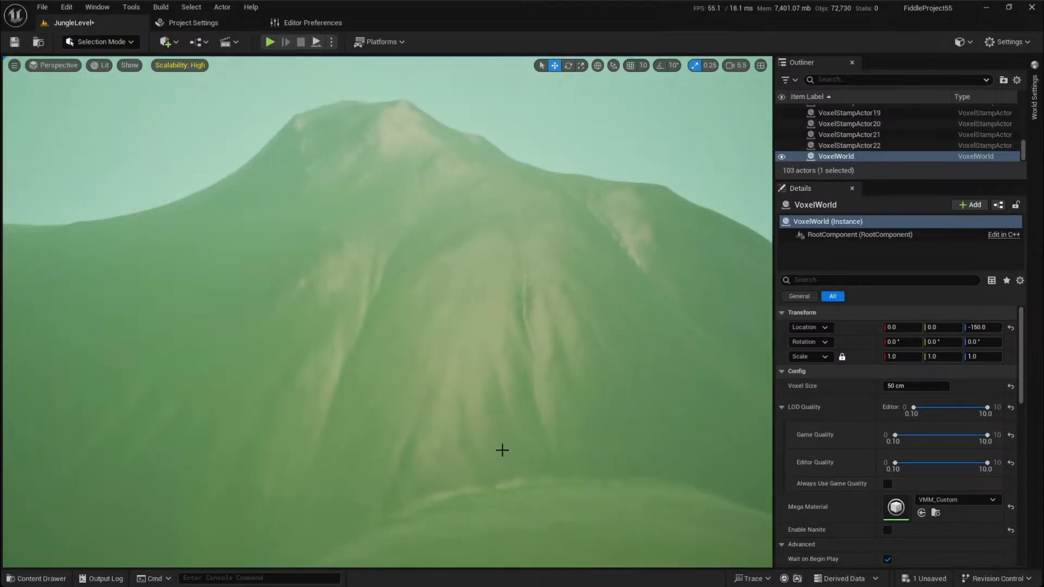
key("s")
mouse_move(476, 412)
right_mouse_down()
mouse_move(478, 463)
mouse_move(472, 405)
right_mouse_up()
scroll(478, 435, "up", 3)
mouse_move(527, 433)
right_mouse_down()
mouse_move(526, 447)
mouse_move(527, 433)
right_mouse_up()
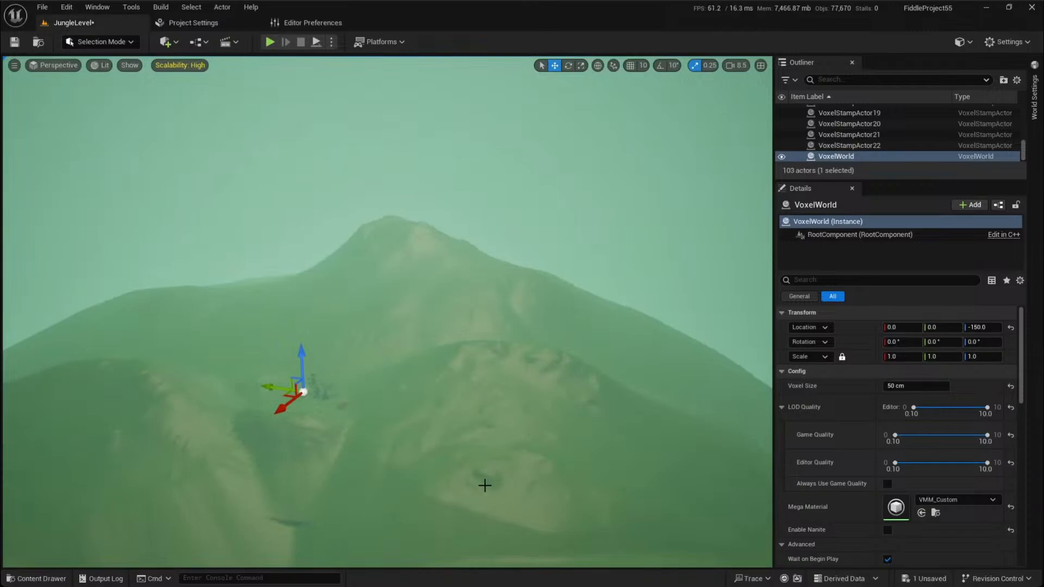
key("ctrl+F5")
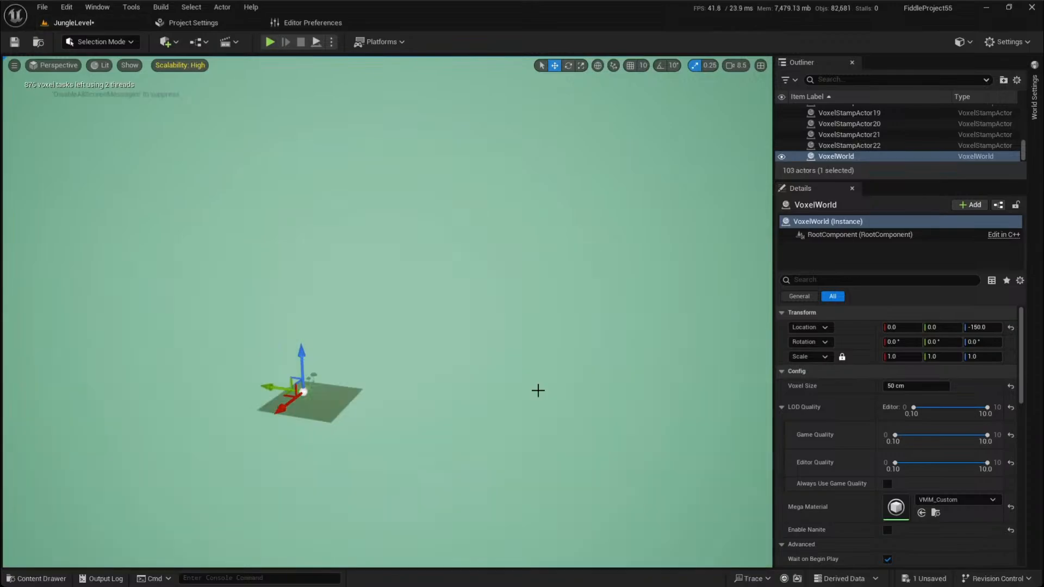
Inspect the terrain mesh in wireframe, restore the lit view, and look across the mountains from farther away
key("alt+2")
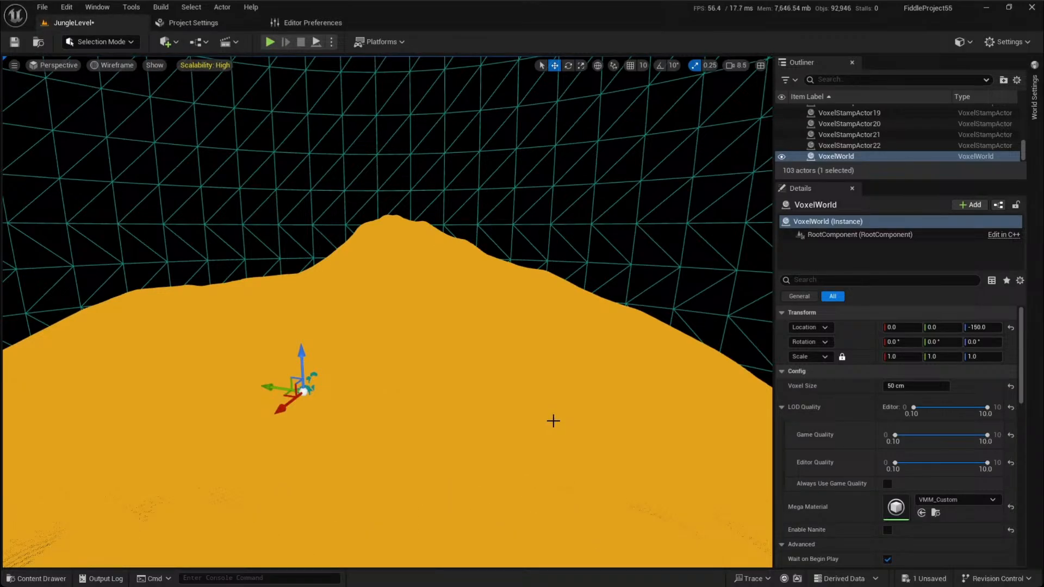
key("alt+4")
key("w")
right_click_drag(553, 421, 325, 435)
scroll(552, 421, "up", 1)
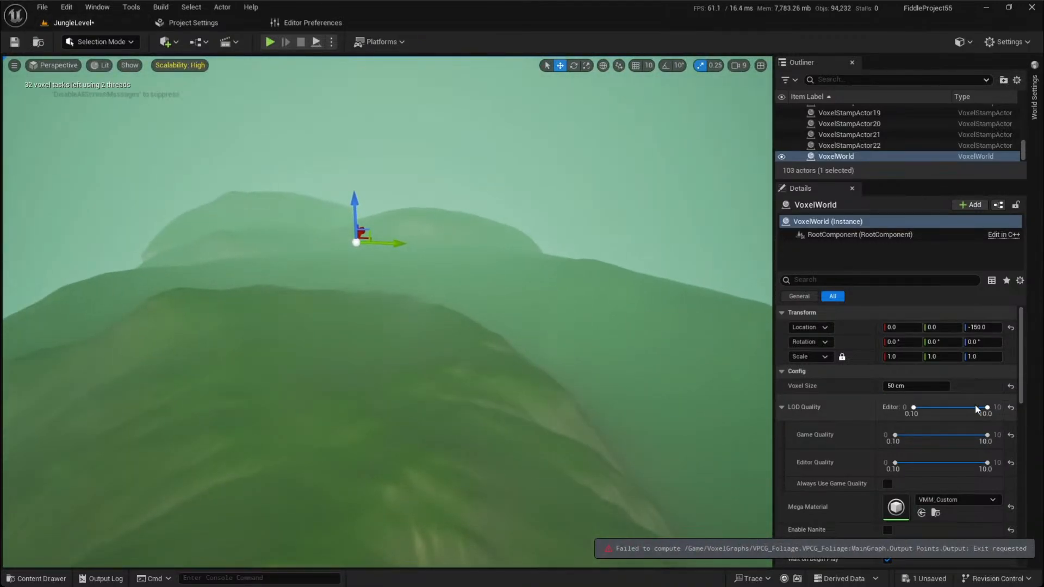
Set VoxelWorld's maximum LOD Quality and maximum Game Quality to 7.9
left_click_drag(973, 407, 971, 407)
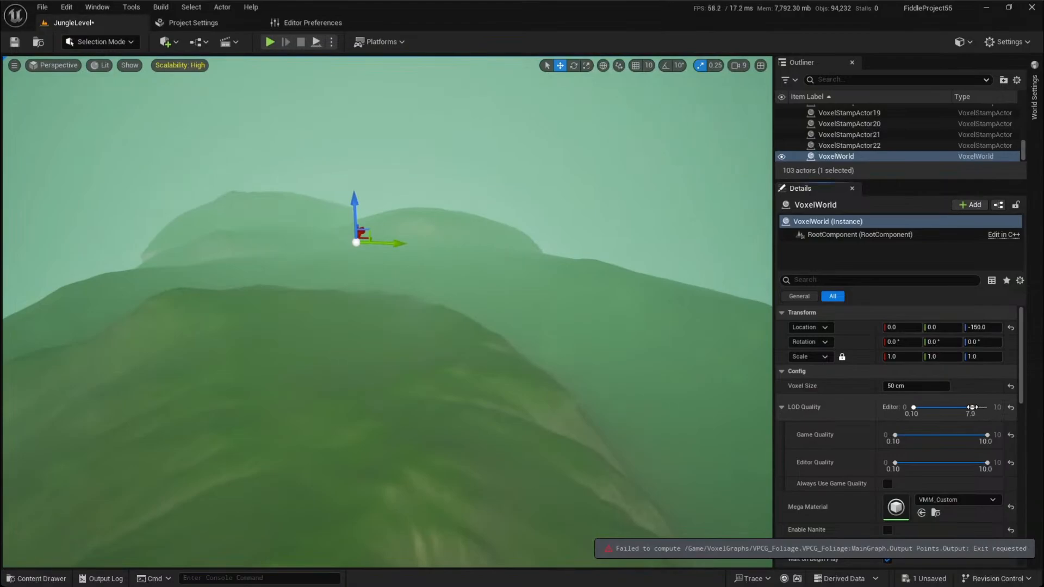
left_click(974, 437)
left_click_drag(974, 435, 969, 435)
Fly over the green hills and mountain slopes at varying camera speeds to examine the terrain detail up close and from afar
right_click_drag(256, 341, 195, 336)
key("w")
right_click_drag(391, 340, 603, 333)
key("w")
scroll(391, 340, "up", 1)
key("w")
scroll(478, 337, "up", 1)
key("w")
scroll(479, 312, "down", 4)
scroll(394, 343, "down", 4)
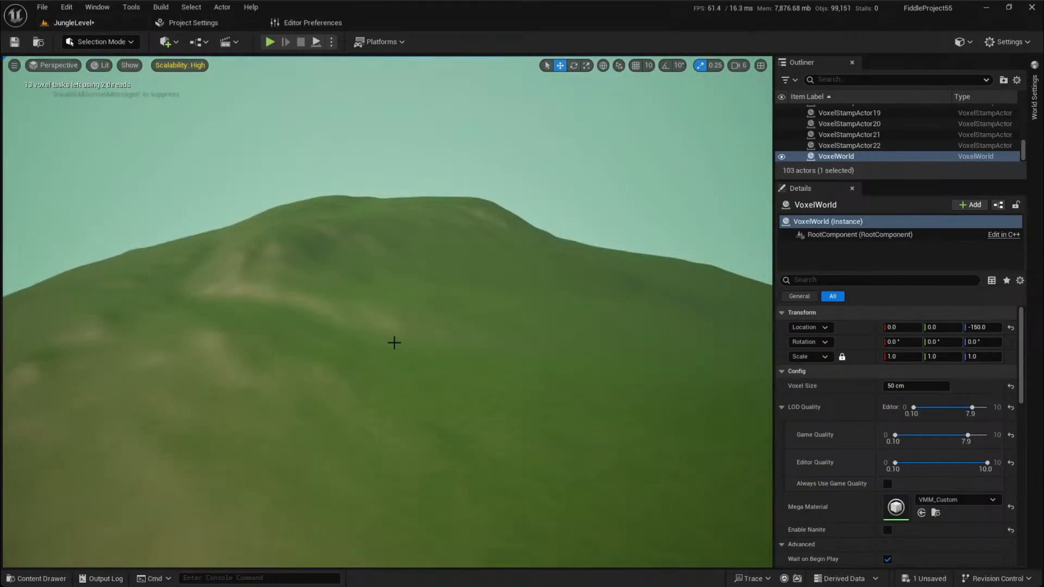
right_click_drag(382, 348, 178, 320)
scroll(382, 348, "down", 5)
scroll(383, 348, "down", 2)
key("w")
scroll(382, 348, "up", 10)
key("w")
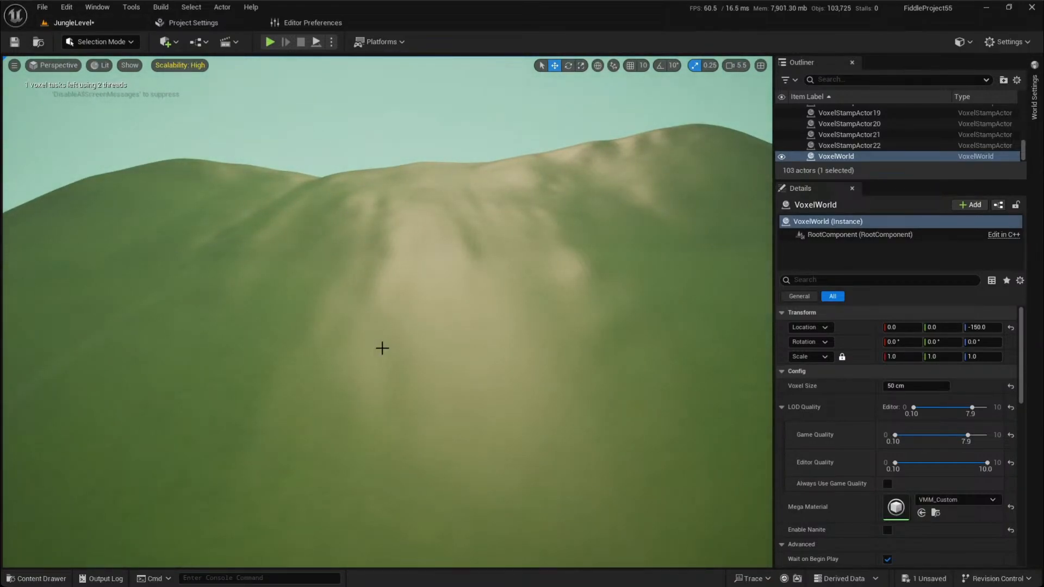
key("w")
right_click_drag(382, 348, 217, 326)
scroll(382, 348, "down", 3)
key("w")
right_click_drag(382, 327, 446, 340)
scroll(382, 326, "up", 1)
key("w")
mouse_move(385, 349)
right_mouse_down()
mouse_move(402, 327)
mouse_move(417, 341)
mouse_move(467, 348)
mouse_move(424, 372)
mouse_move(392, 354)
right_mouse_up()
scroll(384, 350, "down", 1)
key("s")
scroll(385, 349, "up", 7)
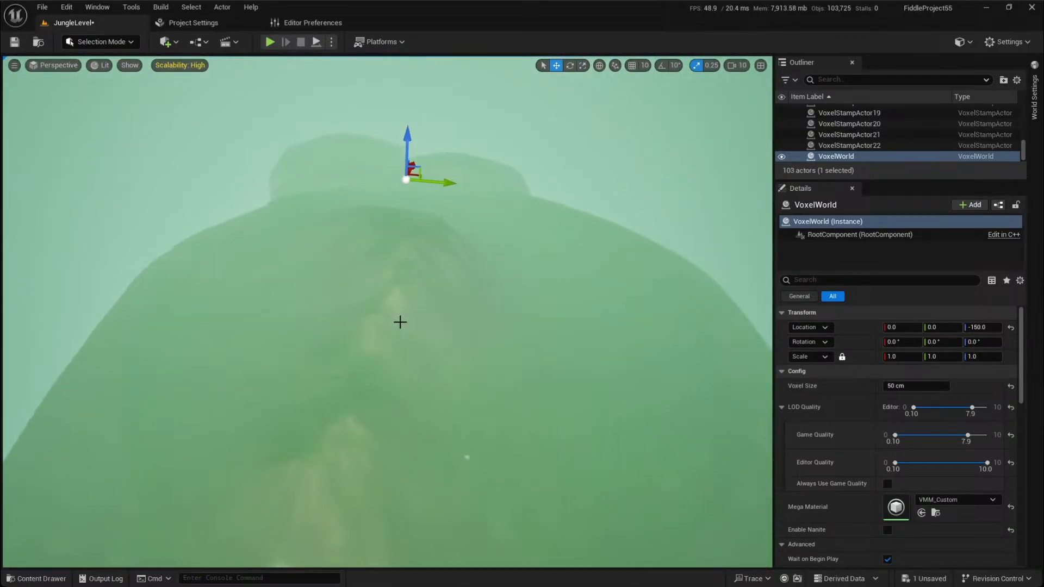
Move the VLH_Mountain6 stamp across the landscape, fly around to inspect the terrain, and undo the move
left_click(427, 318)
left_click_drag(459, 299, 305, 396)
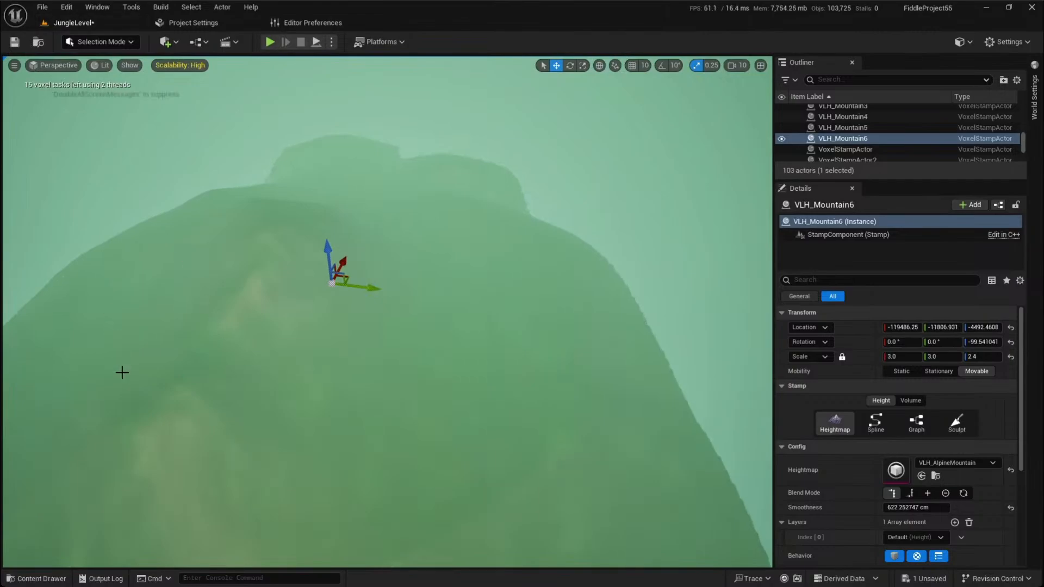
key("w")
right_click_drag(183, 337, 55, 326)
scroll(183, 337, "down", 2)
key("d")
scroll(130, 331, "up", 2)
right_click_drag(391, 289, 348, 315)
key("d")
key("d")
key("ctrl+z")
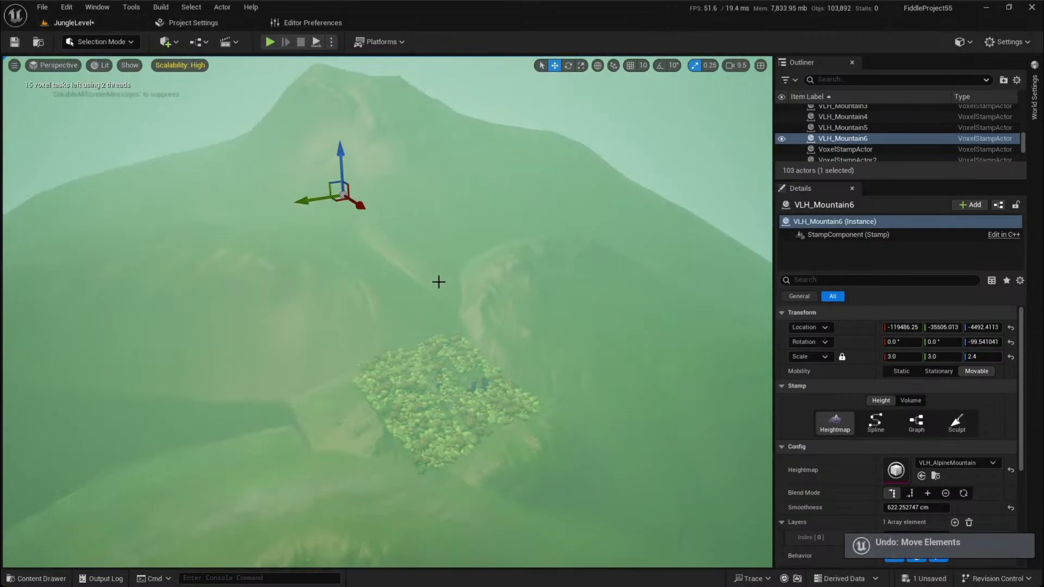
Switch to the StylizedDemo editor and open MainLevel from the -OwnContent folder
key("alt+Tab")
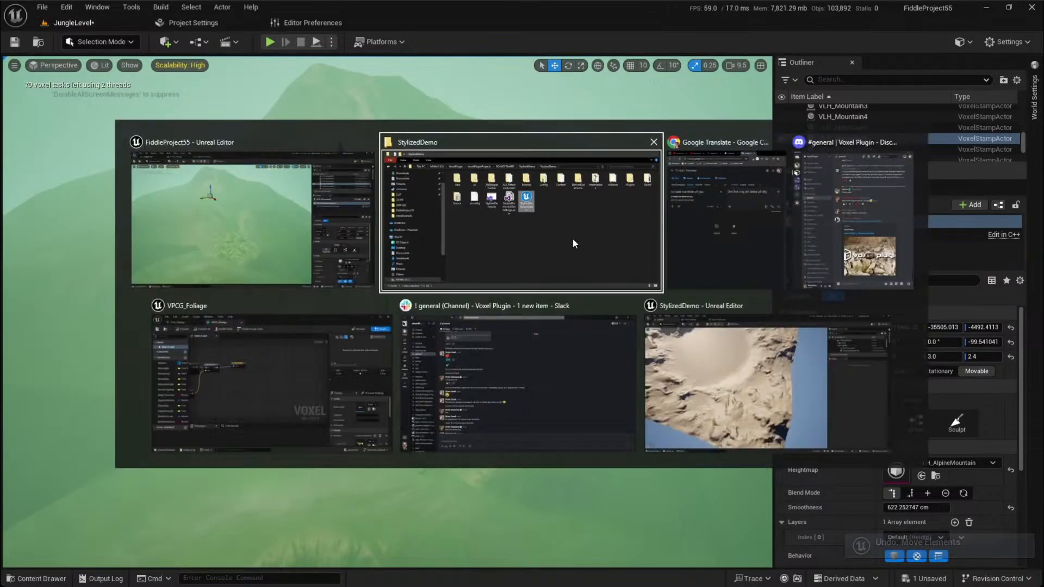
left_click(732, 378)
scroll(529, 430, "down", 3)
scroll(535, 428, "up", 3)
double_click(306, 385)
scroll(530, 446, "down", 1)
double_click(938, 383)
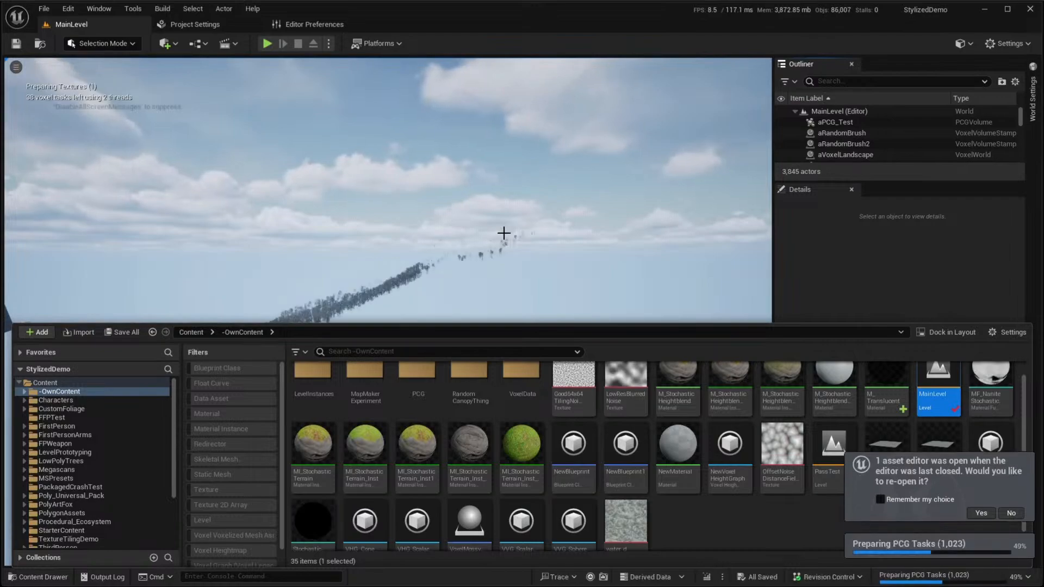
left_click(484, 234)
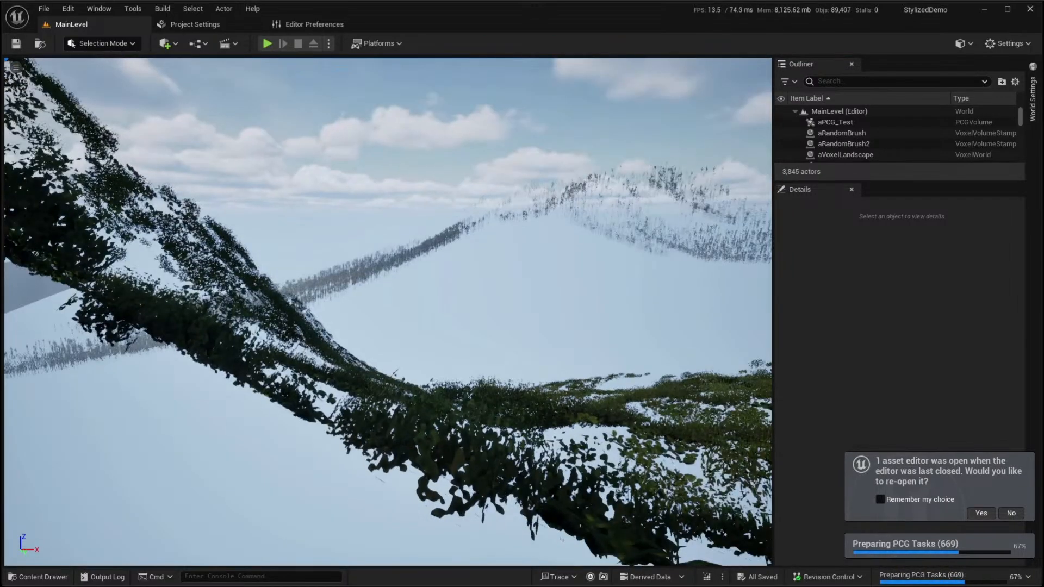
Fly through MainLevel's pine forest, gravel paths and open slopes to examine the foliage, ground cover and distant mountains
right_click_drag(486, 238, 3, 186)
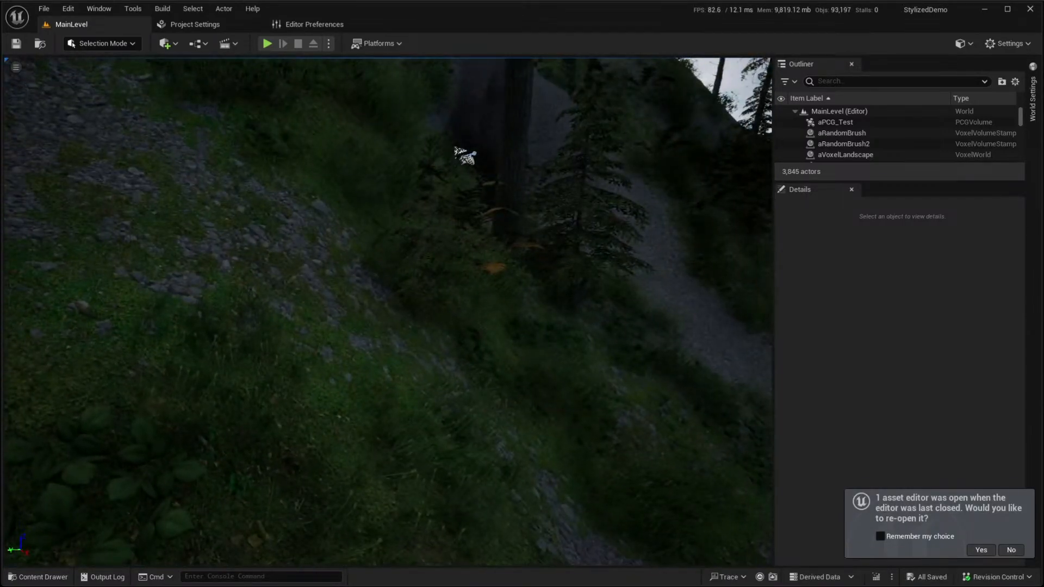
key("w")
key("w")
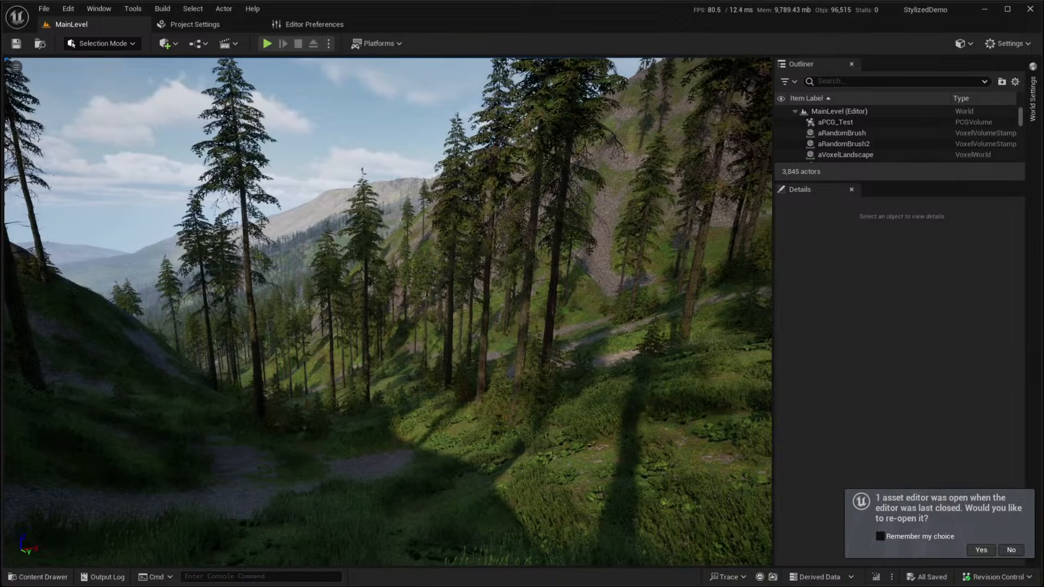
key("w")
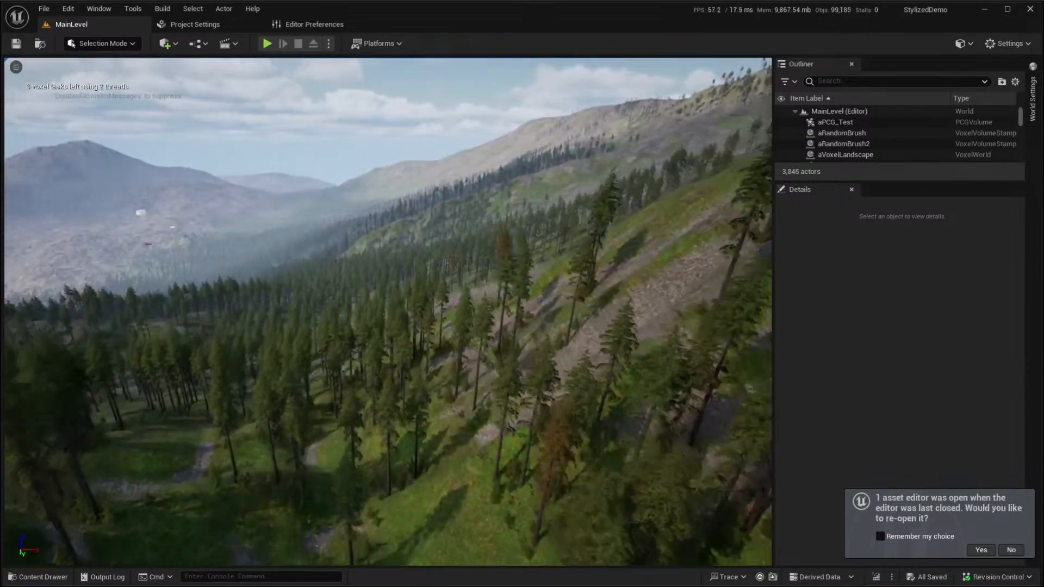
key("w")
right_click_drag(436, 274, 611, 337)
key("w")
key("w")
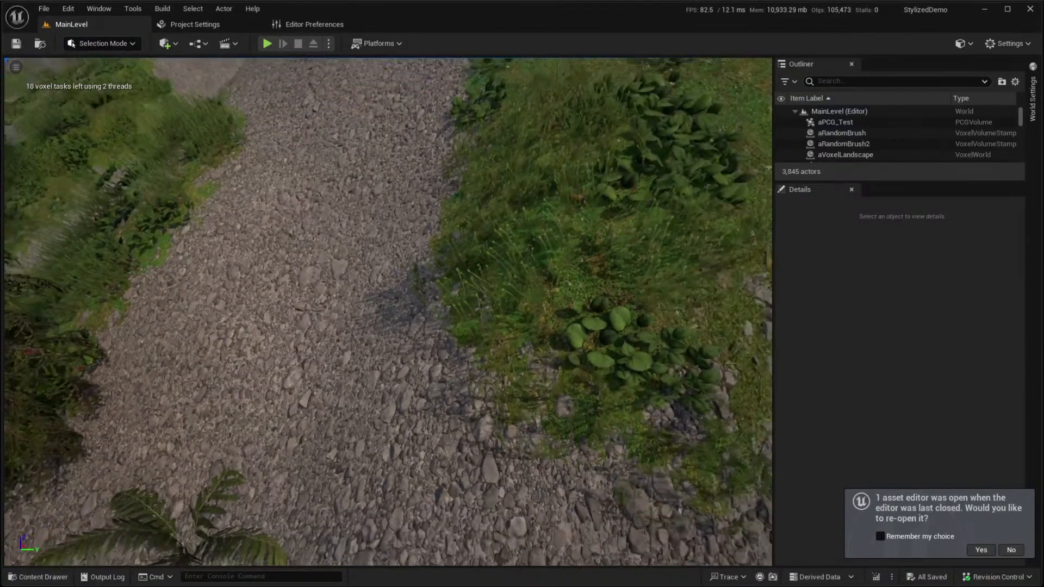
key("s")
right_click_drag(596, 394, 520, 401)
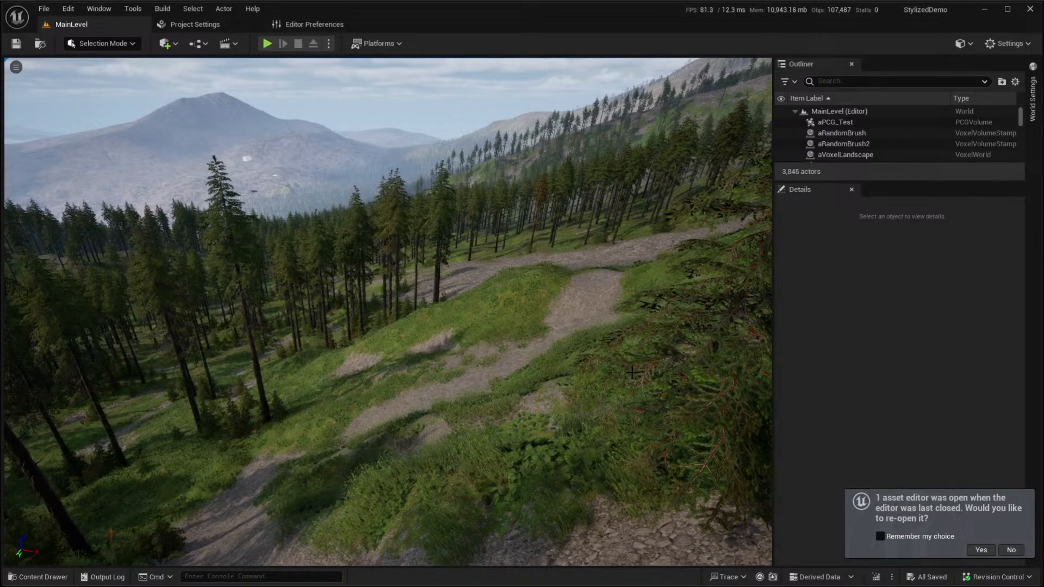
key("w")
mouse_move(634, 371)
right_mouse_down()
mouse_move(615, 365)
mouse_move(611, 378)
mouse_move(610, 352)
mouse_move(629, 371)
right_mouse_up()
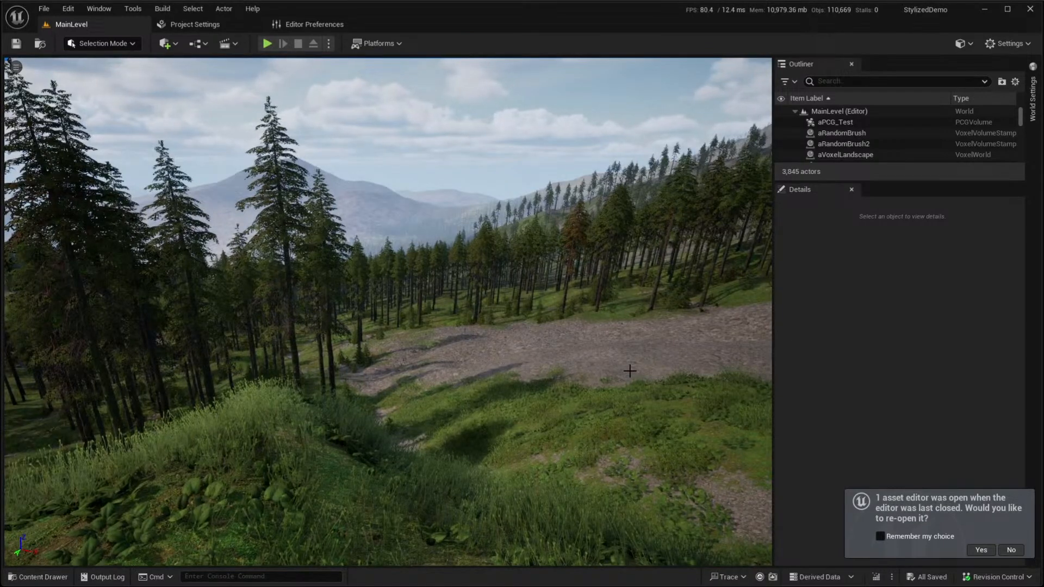
right_click_drag(629, 371, 596, 397)
key("e")
Check the Voxel Plugin version to install and the Show Dev Versions option in the Voxel Installer project settings
left_click(969, 48)
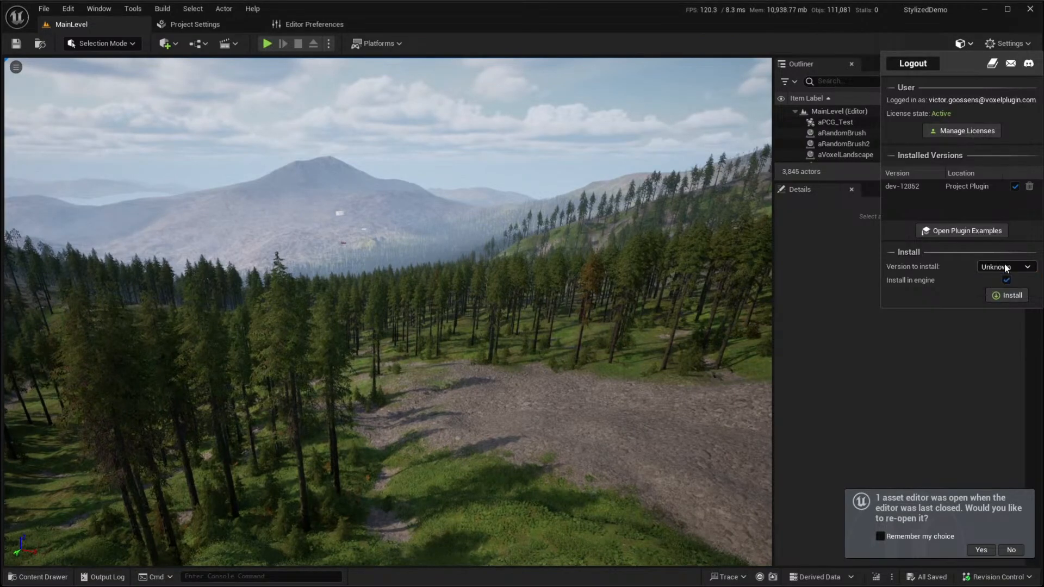
left_click(223, 26)
scroll(315, 489, "down", 2)
scroll(107, 555, "down", 20)
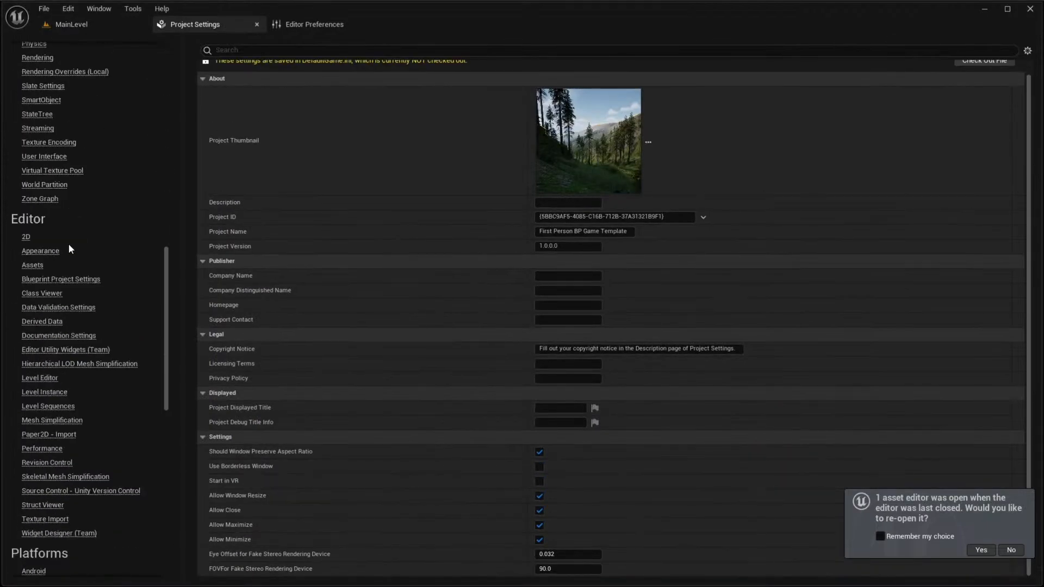
left_click(49, 523)
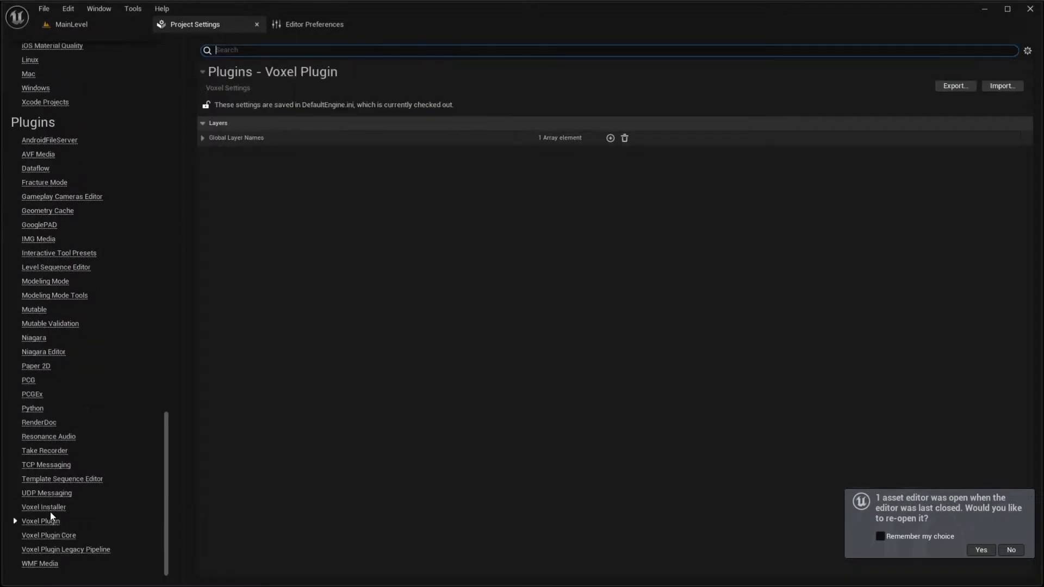
left_click(52, 508)
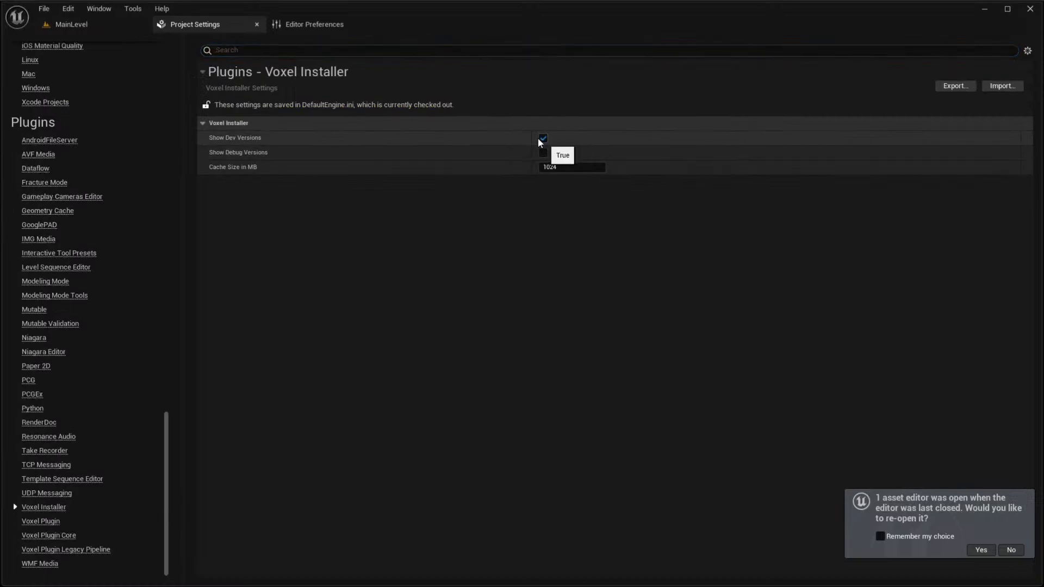
Install Voxel Plugin version dev-13216 with Install in engine turned off
left_click(71, 24)
left_click(962, 43)
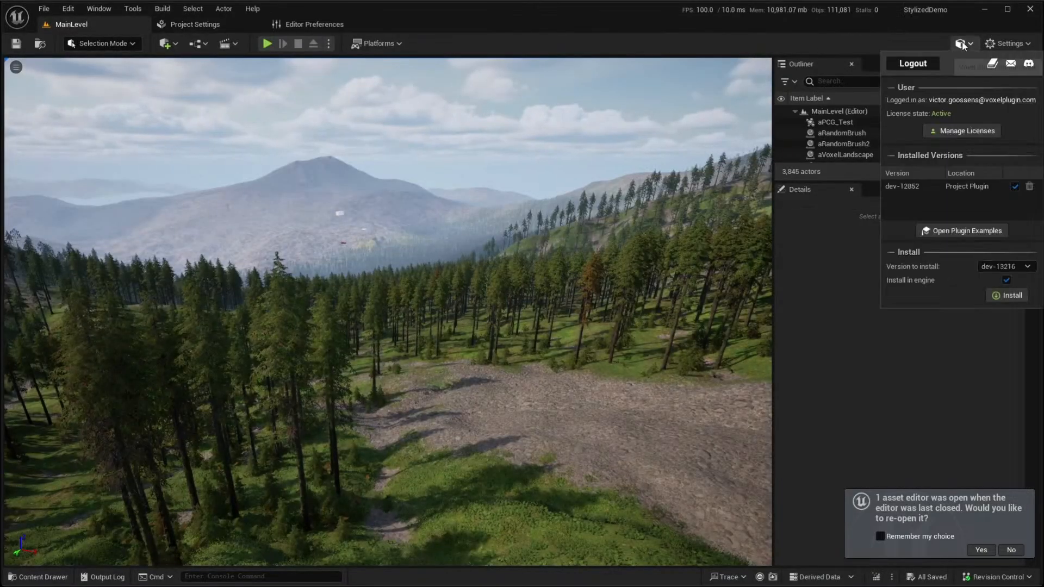
left_click(1004, 265)
left_click(1005, 289)
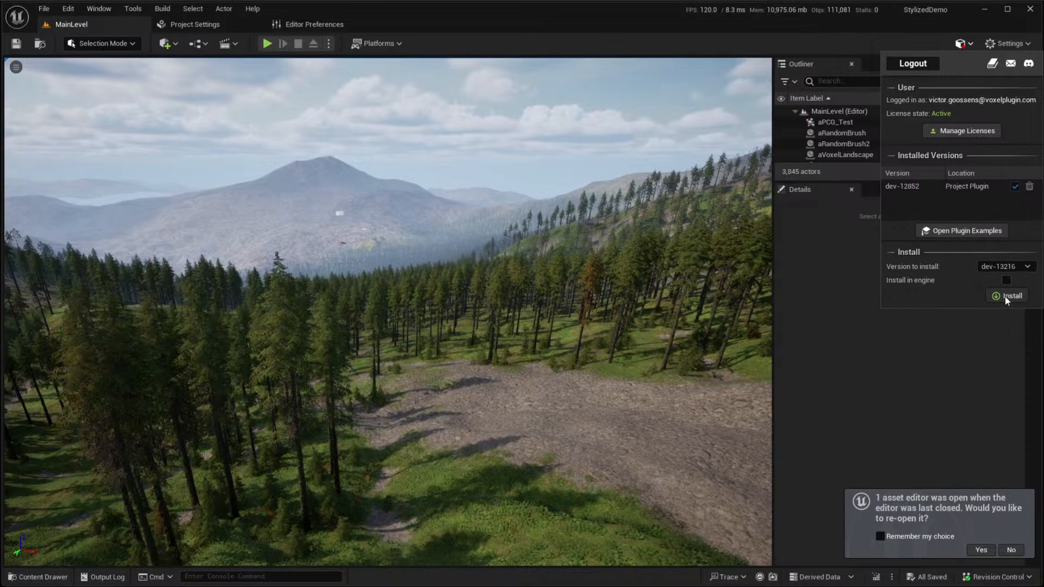
left_click(1005, 295)
left_click(563, 336)
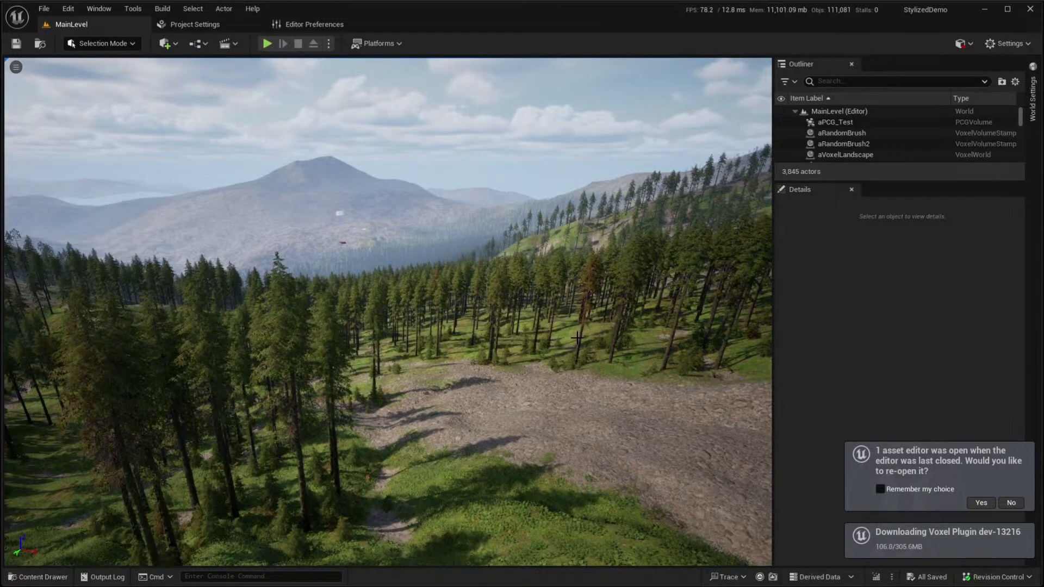
Switch back to the FiddleProject55 editor and fly down into the jungle to view the stream and foliage
key("alt+Tab")
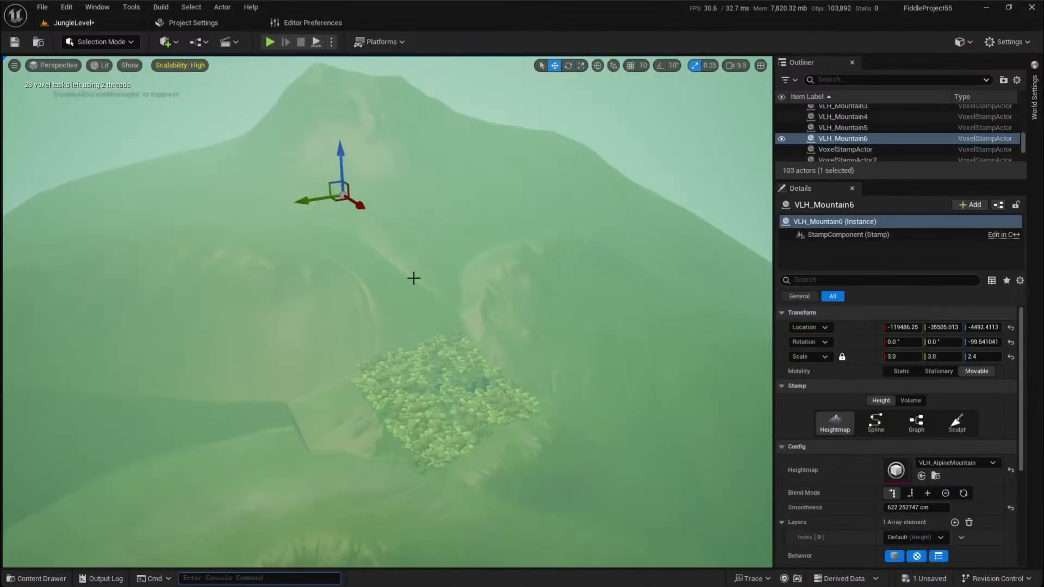
key("w")
mouse_move(412, 278)
right_mouse_down()
mouse_move(381, 315)
mouse_move(370, 304)
mouse_move(381, 299)
mouse_move(386, 250)
mouse_move(348, 253)
mouse_move(402, 244)
mouse_move(403, 261)
mouse_move(418, 252)
mouse_move(451, 264)
mouse_move(527, 261)
mouse_move(419, 261)
right_mouse_up()
scroll(416, 253, "down", 2)
scroll(451, 264, "up", 3)
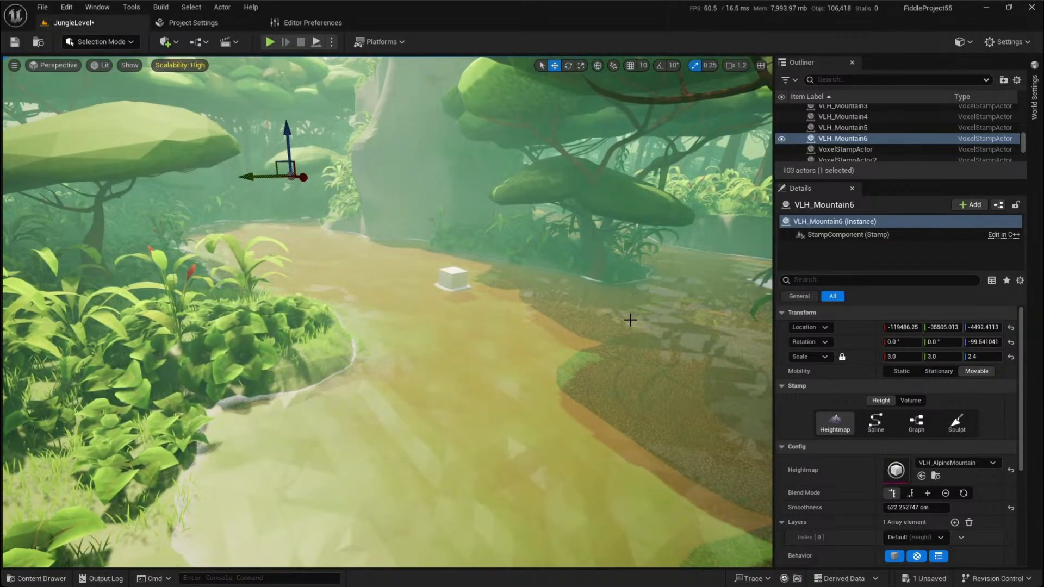
Bring up the foliage graph editor window, maximize it and show the PCG_Foliage graph
key("alt+Tab")
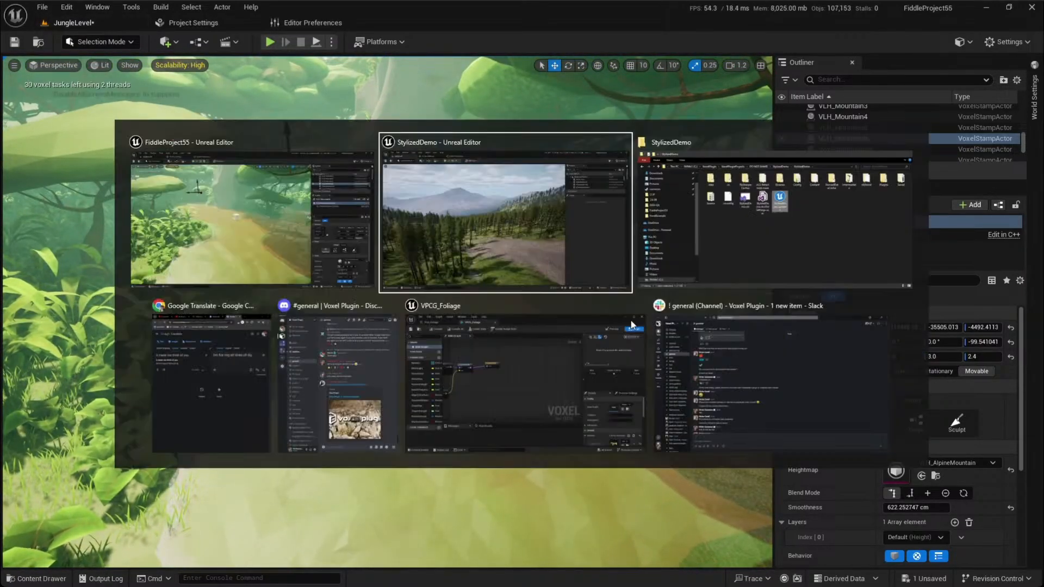
left_click(522, 380)
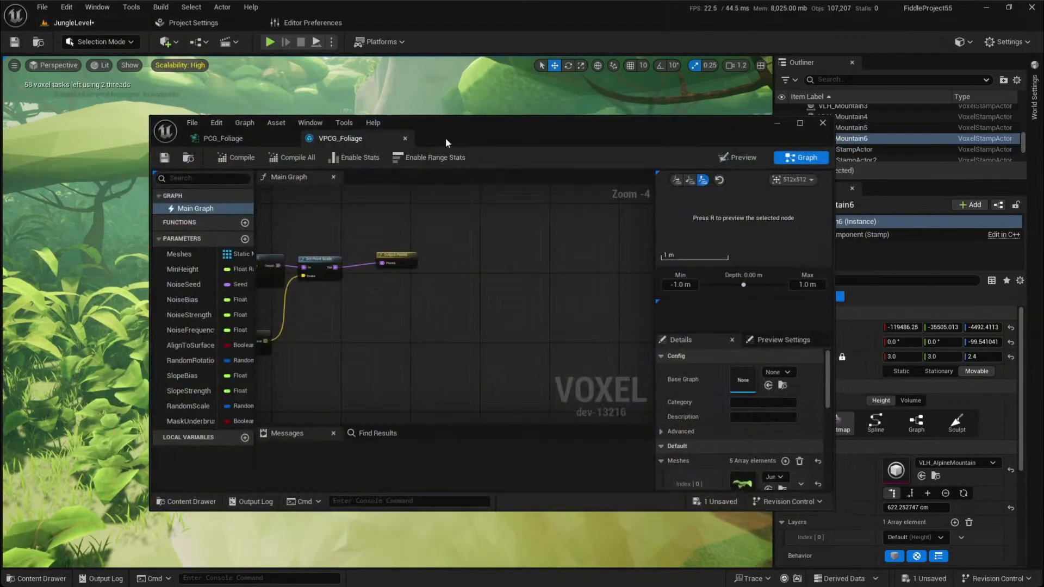
double_click(471, 133)
left_click(82, 25)
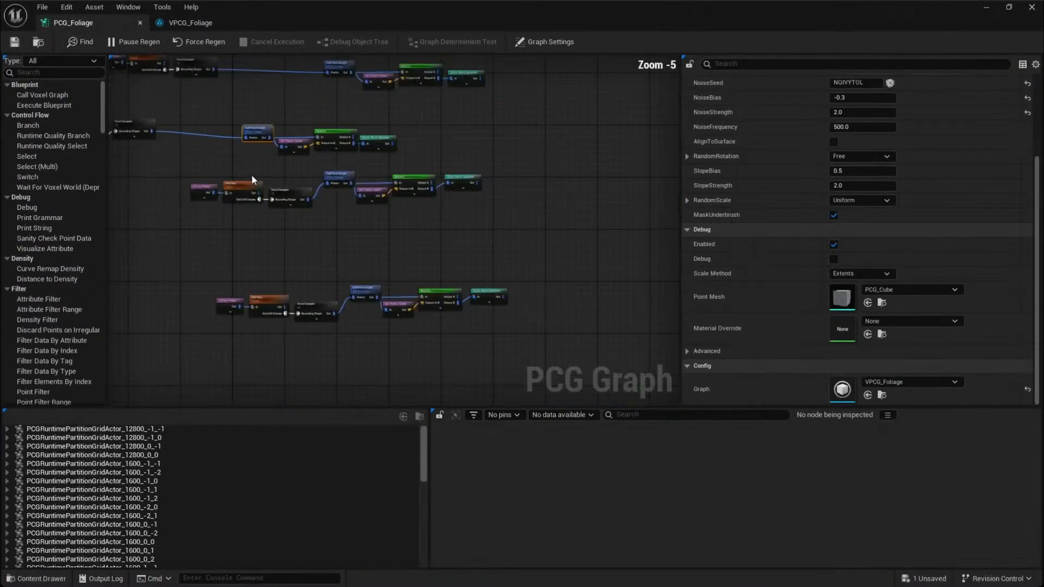
Move the selected foliage node chain into the empty space above the Input and Output nodes
scroll(252, 266, "up", 1)
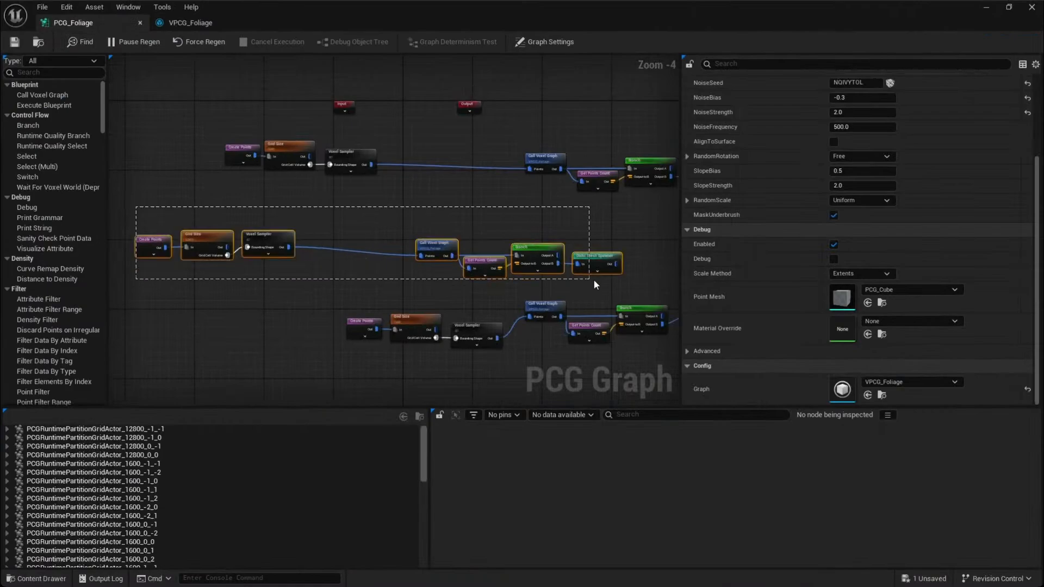
left_click_drag(596, 282, 595, 283)
scroll(559, 266, "down", 1)
left_click_drag(503, 296, 536, 93)
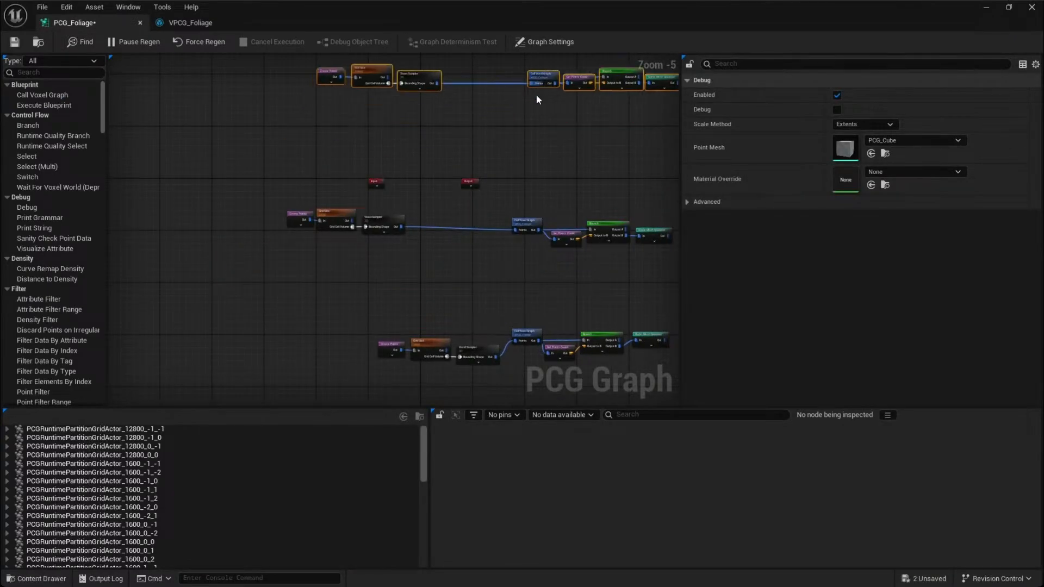
Nudge the moved chain's Create Points, Grid Size and Voxel Sampler nodes closer to its Call Voxel Graph node
right_click_drag(353, 66, 298, 175)
key("Right")
key("Right")
key("Right")
key("Right")
key("Right")
key("Right")
key("Right")
key("Right")
key("Right")
key("Right")
key("Right")
key("Right")
key("Right")
key("Right")
key("Right")
key("Right")
key("Right")
key("Right")
key("Right")
key("Right")
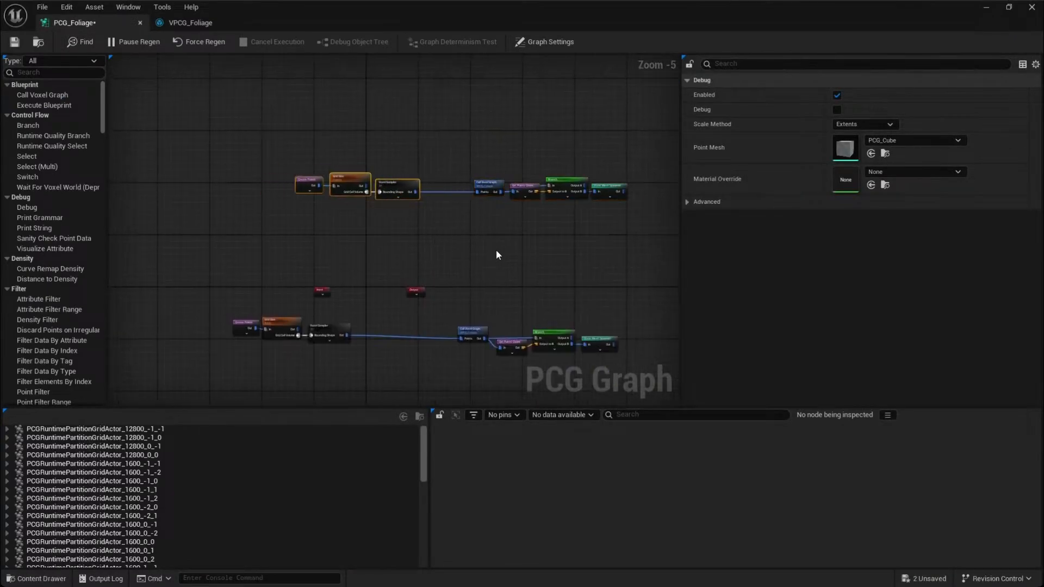
left_click(551, 262)
Check the moved chain's Voxel Sampler settings and the layers available for sampling
scroll(472, 318, "up", 2)
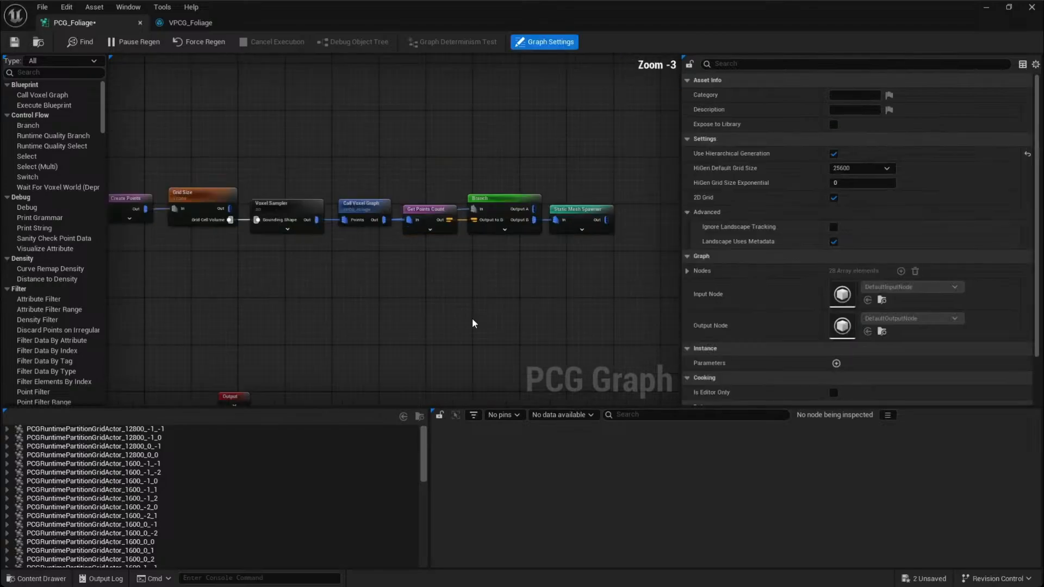
right_click_drag(449, 295, 490, 300)
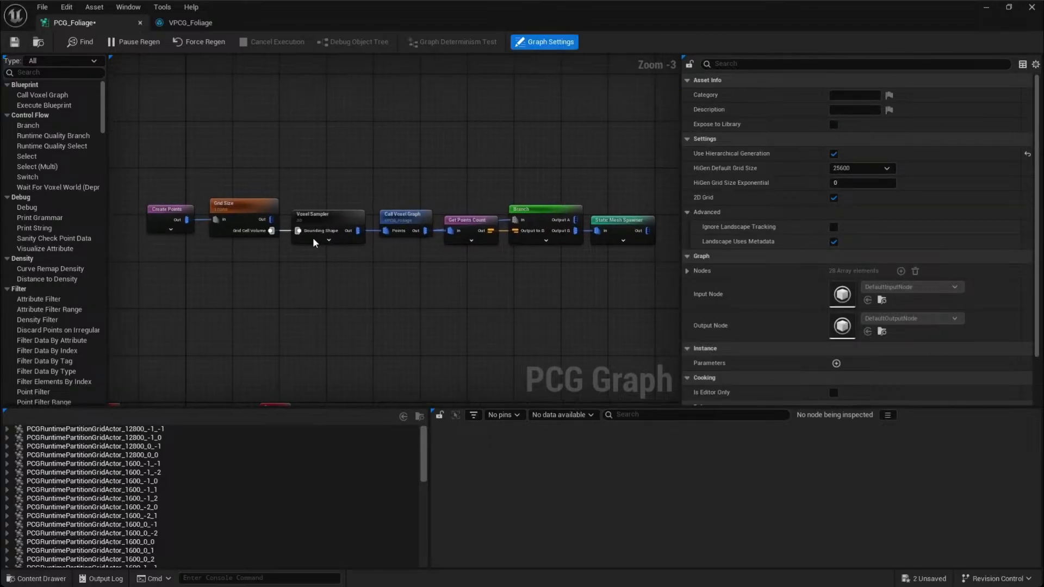
left_click_drag(335, 243, 334, 245)
left_click(334, 324)
left_click(321, 235)
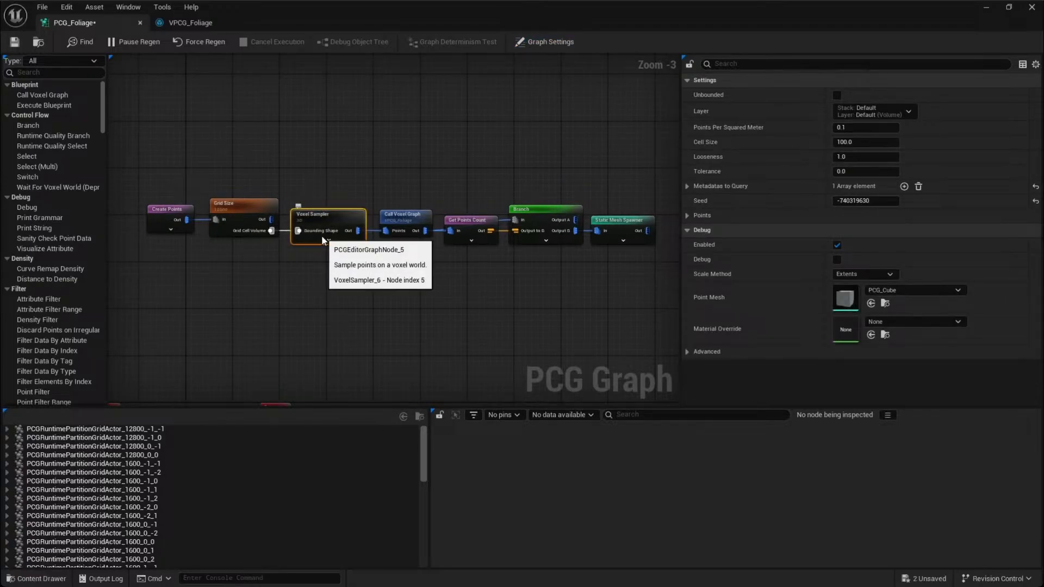
left_click(858, 111)
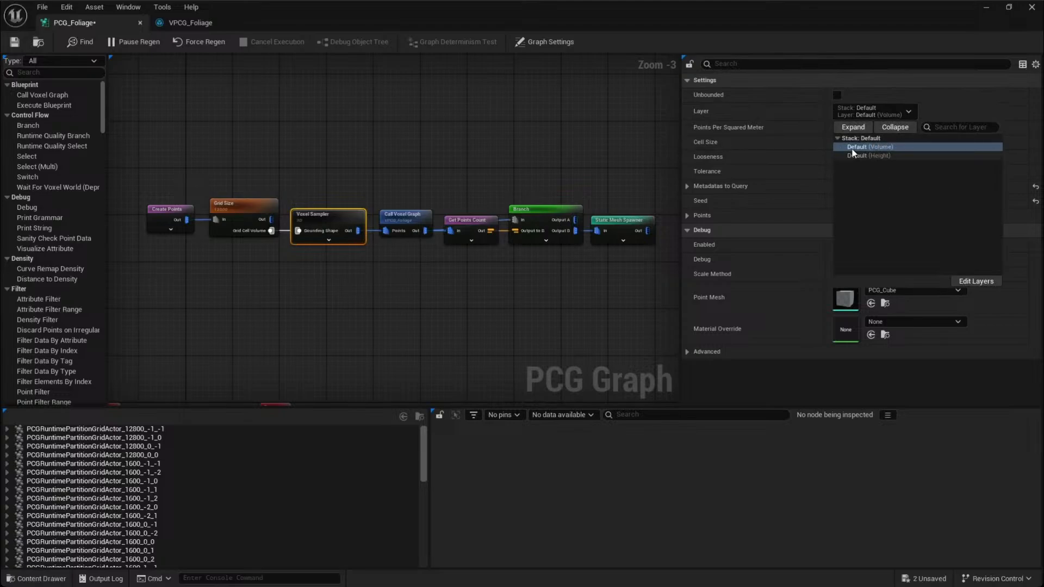
left_click(849, 112)
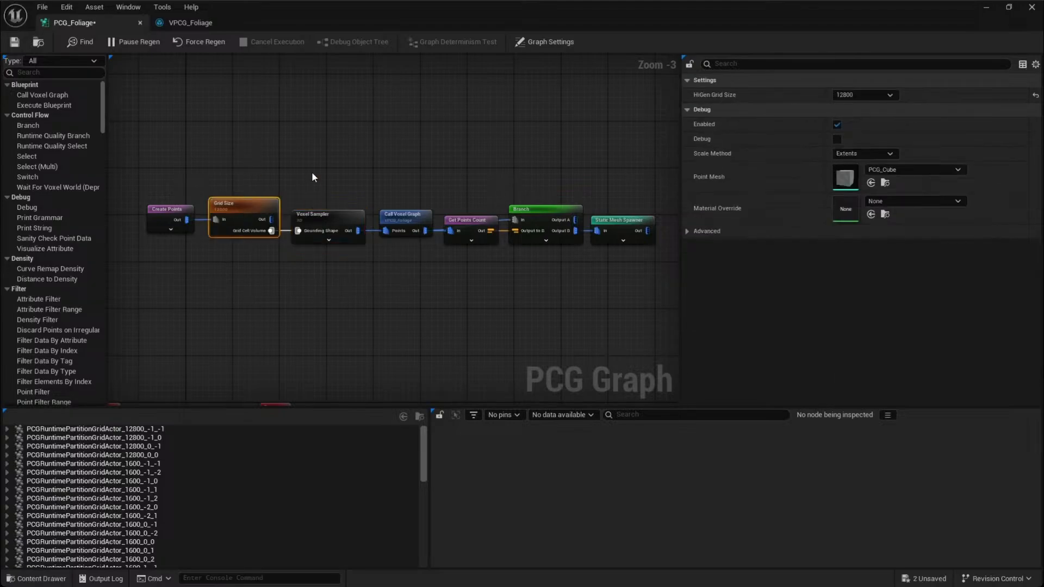
Go through the chain's Create Points, Grid Size, Get Points Count, Branch and Static Mesh Spawner nodes
left_click(229, 174)
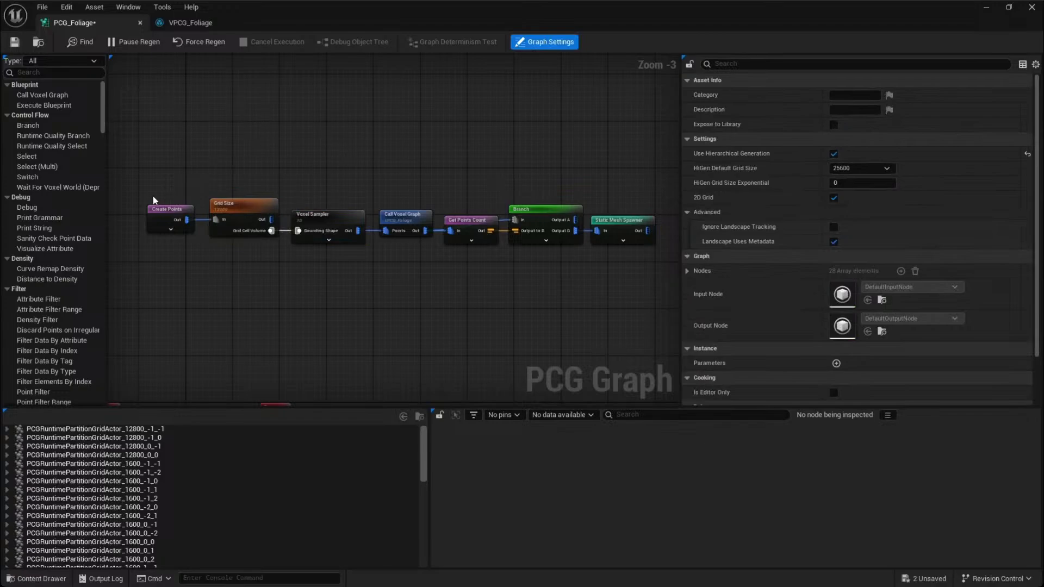
left_click_drag(151, 171, 192, 241)
left_click_drag(209, 164, 265, 277)
left_click(264, 277)
right_click_drag(387, 264, 339, 270)
left_click_drag(396, 217, 488, 257)
left_click_drag(399, 177, 494, 258)
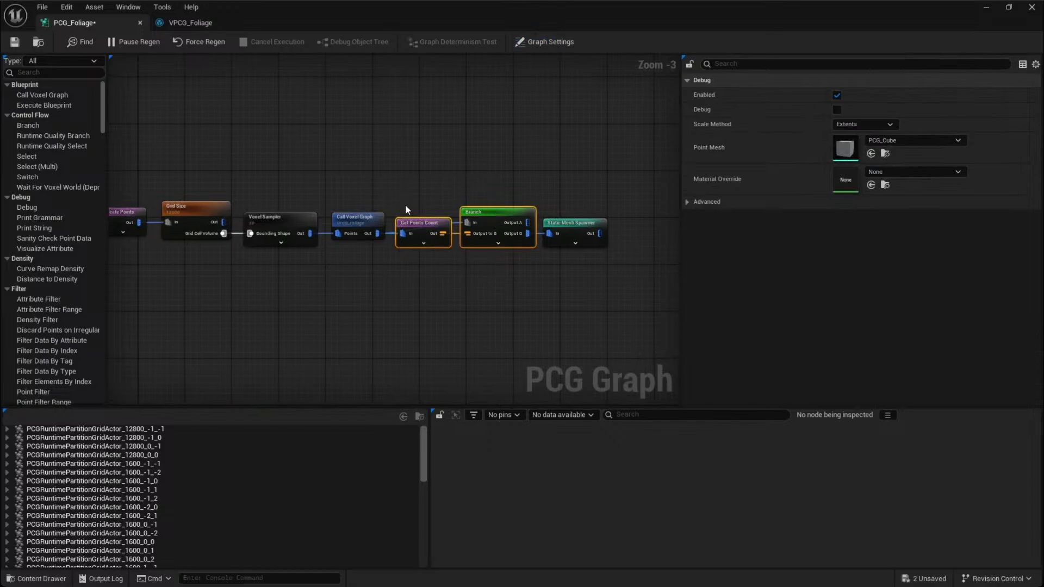
left_click_drag(581, 197, 601, 243)
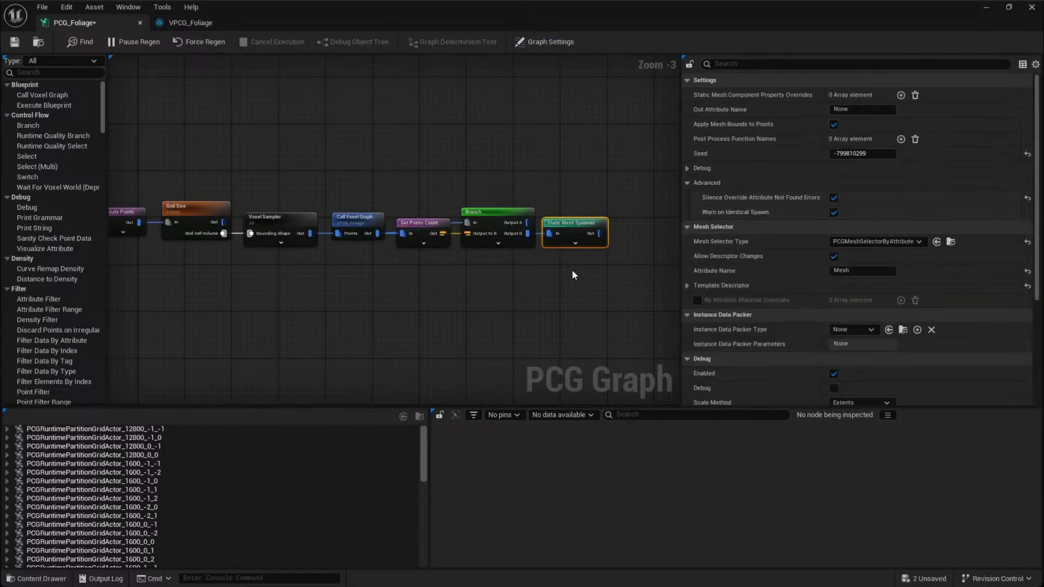
left_click(572, 270)
Highlight the chain's supporting nodes, and separately the Voxel Sampler, Call Voxel Graph and Static Mesh Spawner nodes together
right_click_drag(572, 270, 640, 268)
left_click_drag(508, 186, 562, 248)
left_click_drag(165, 168, 264, 248, "shift")
right_click_drag(478, 290, 381, 304)
left_click_drag(236, 207, 317, 260)
left_click(534, 236, "shift")
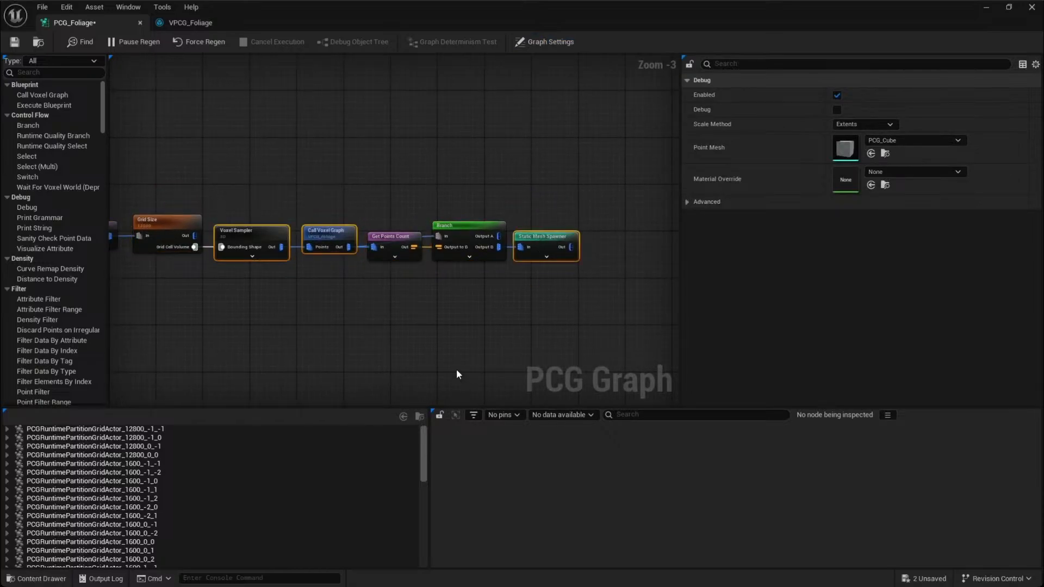
Review the Call Voxel Graph node's mesh, noise, slope and scale parameters and its assigned graph
left_click(328, 239)
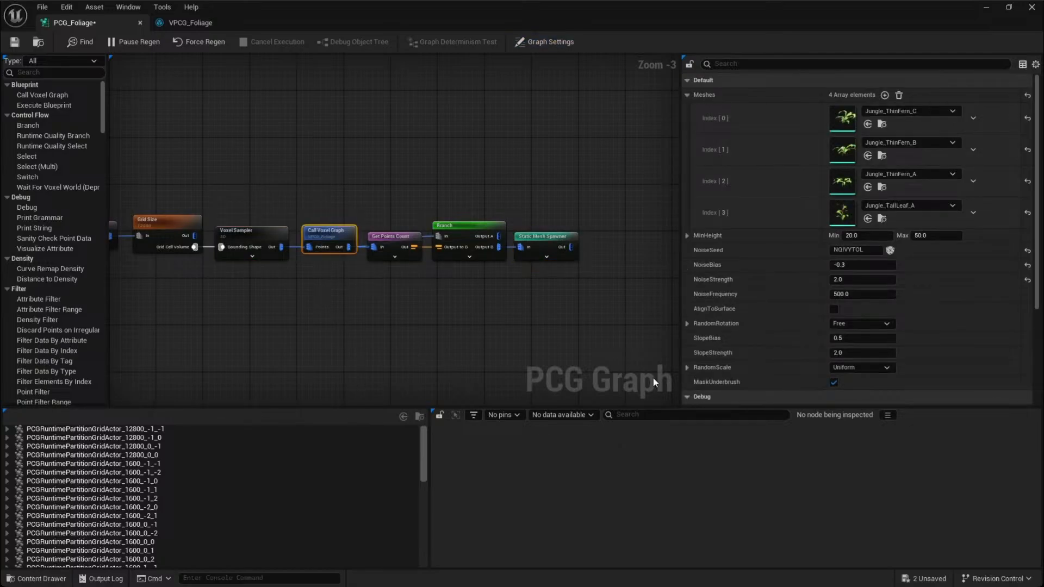
scroll(762, 332, "down", 3)
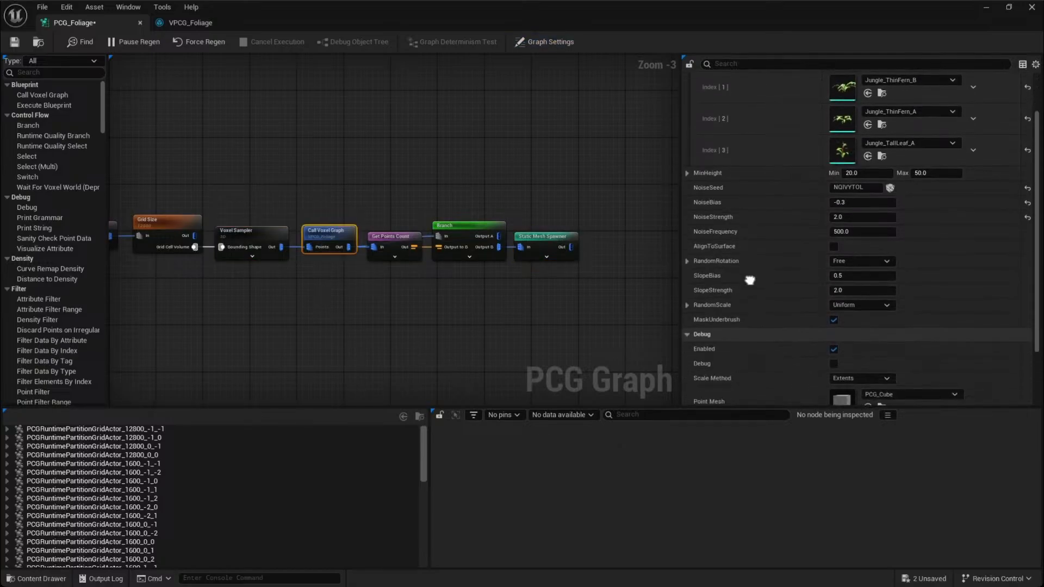
scroll(745, 245, "up", 3)
scroll(748, 309, "down", 5)
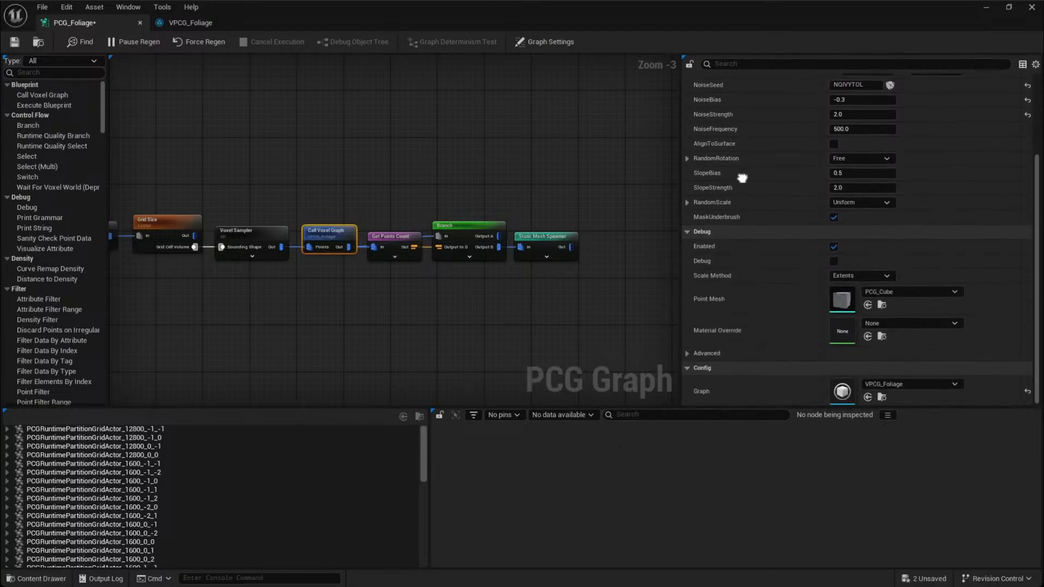
Open the VPCG_Foliage graph and examine its density filters driven by the underbrush, slope, height and noise parameters
double_click(843, 396)
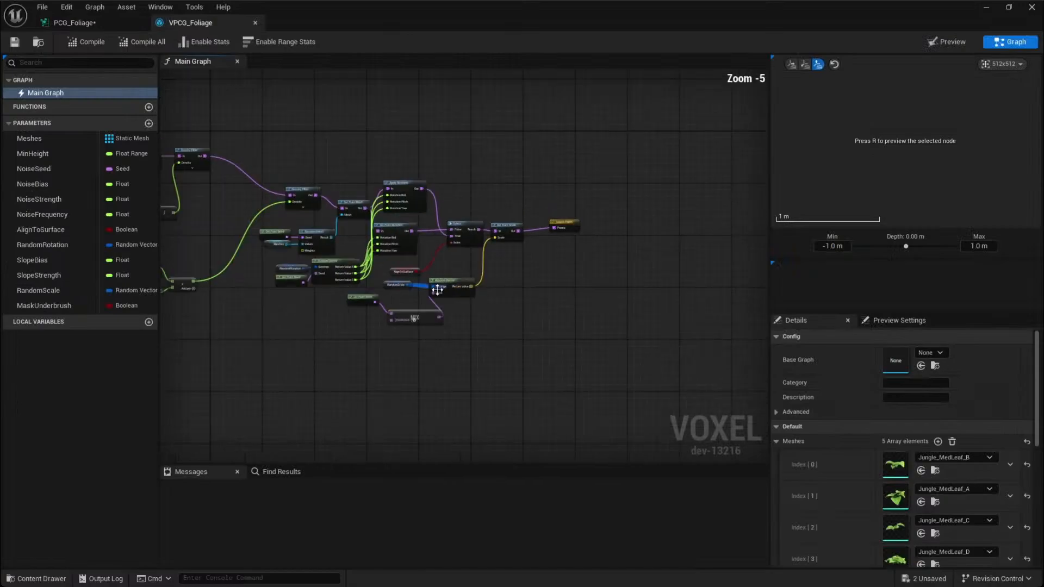
right_click_drag(355, 340, 559, 383)
mouse_move(455, 337)
right_mouse_down()
mouse_move(536, 402)
mouse_move(559, 448)
right_mouse_up()
scroll(349, 204, "up", 2)
right_click_drag(349, 204, 310, 170)
scroll(309, 168, "down", 1)
scroll(309, 169, "up", 1)
right_click_drag(482, 261, 512, 206)
right_click_drag(502, 253, 497, 226)
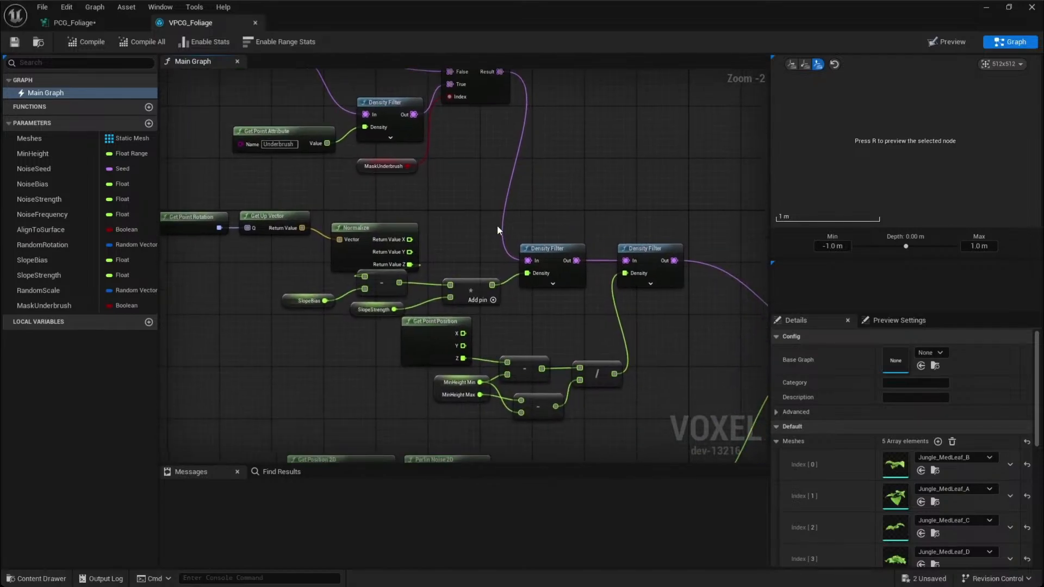
right_click_drag(308, 365, 454, 300)
scroll(312, 234, "down", 1)
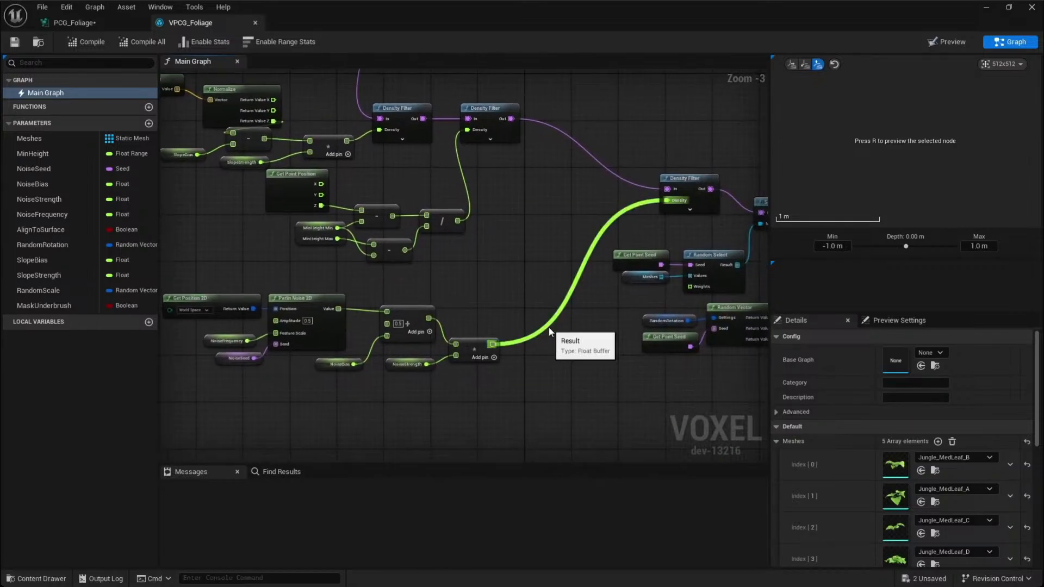
right_click_drag(595, 304, 359, 367)
scroll(358, 367, "down", 1)
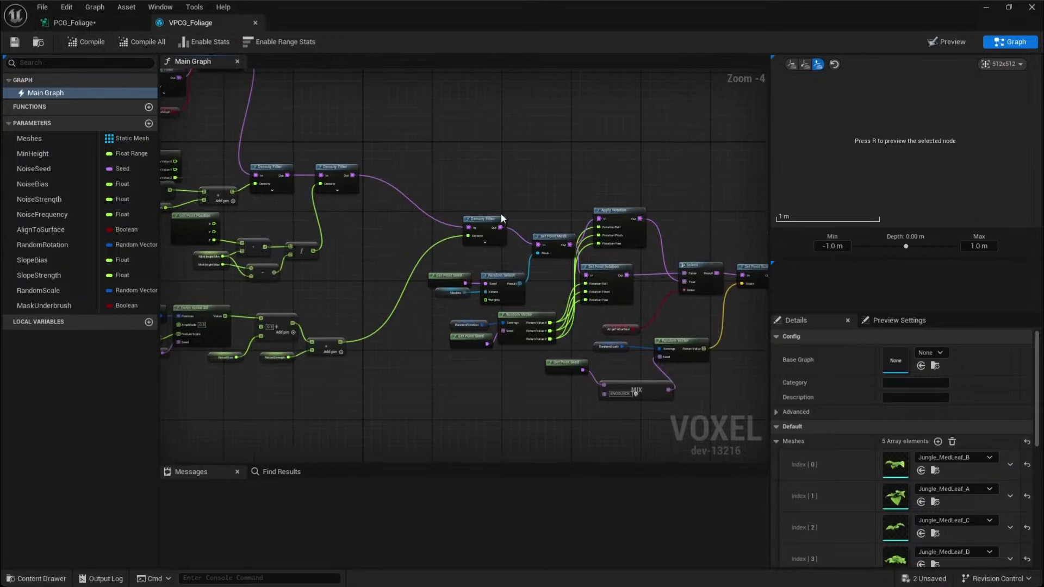
Trace VPCG_Foliage from Get Input Points through the density filters, mesh selection, rotation and scale to Output Points
right_click_drag(469, 158, 609, 333)
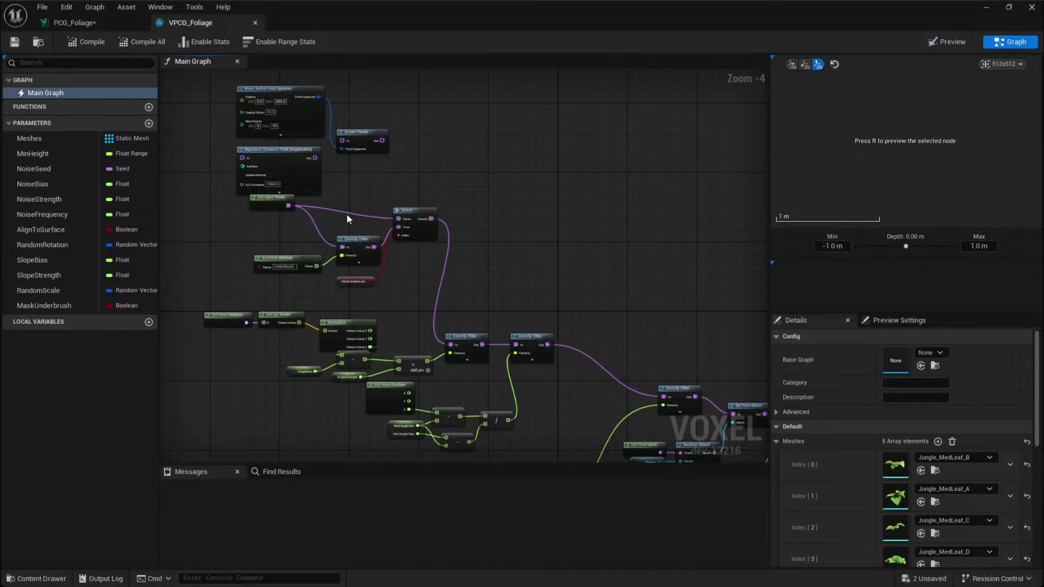
right_click_drag(458, 229, 466, 204)
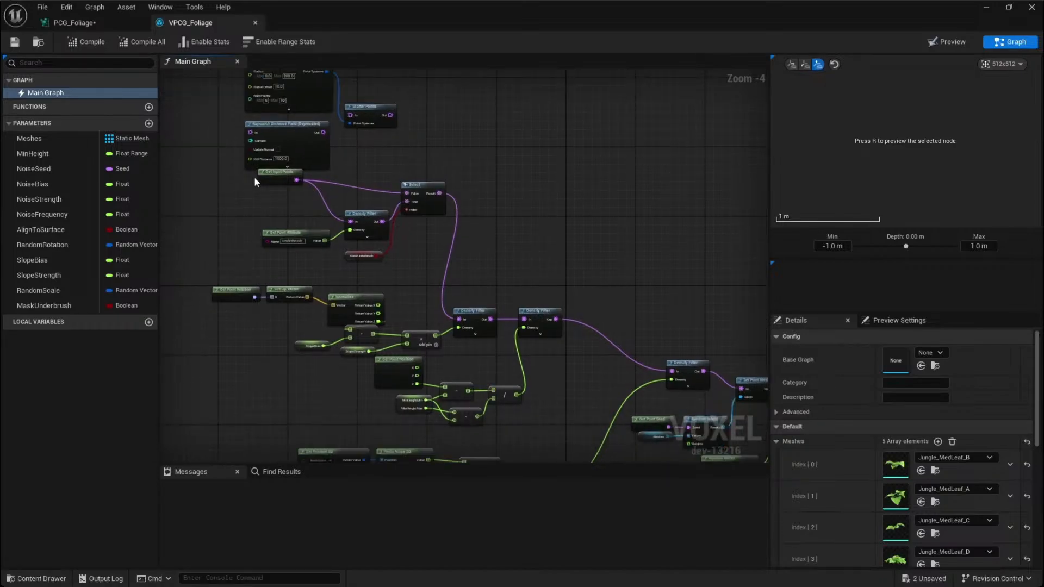
right_click_drag(246, 208, 264, 171)
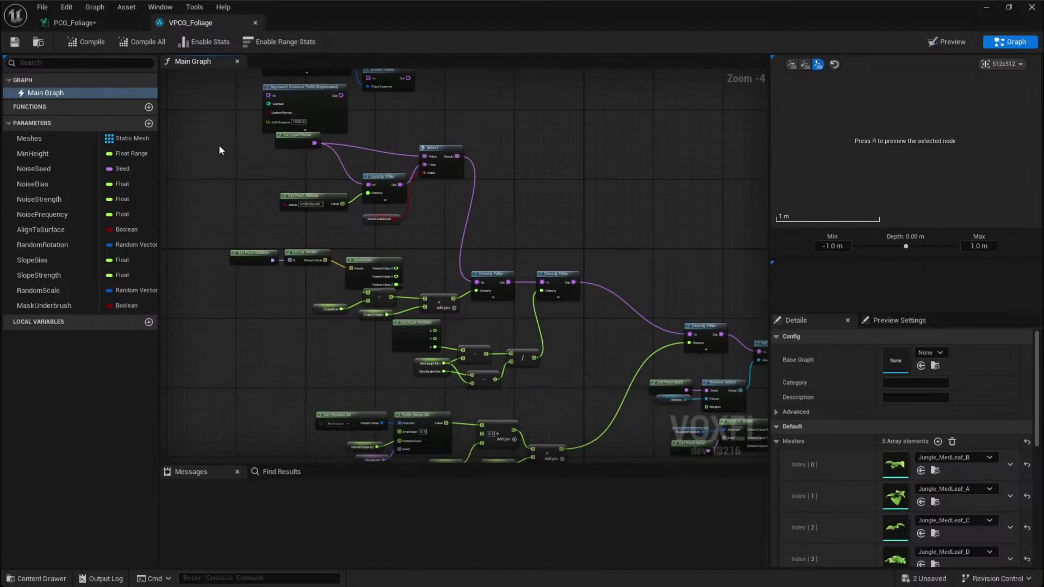
left_click_drag(257, 142, 258, 143)
right_click_drag(676, 207, 558, 155)
scroll(611, 161, "down", 1)
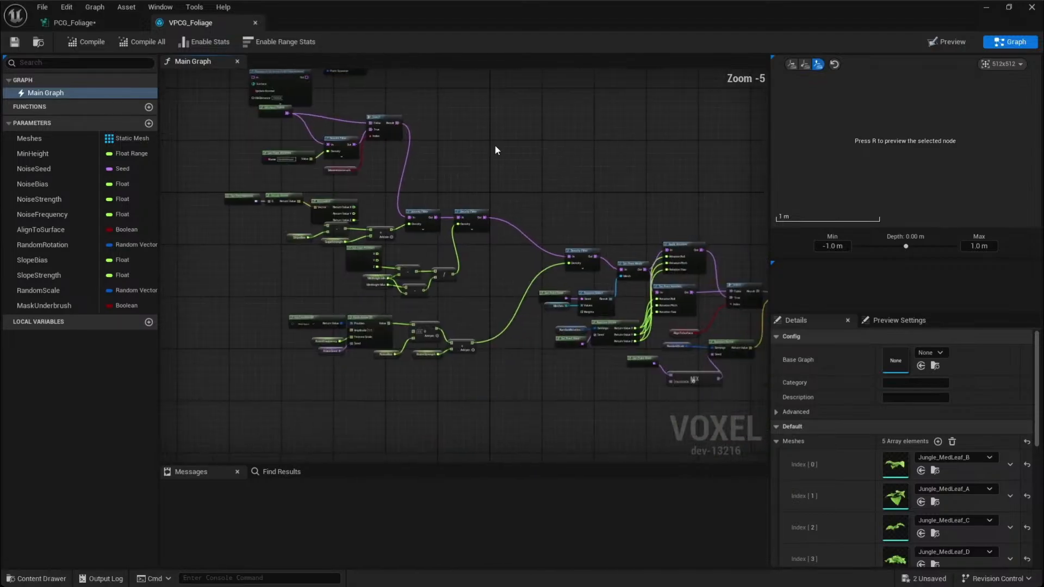
right_click_drag(568, 220, 485, 207)
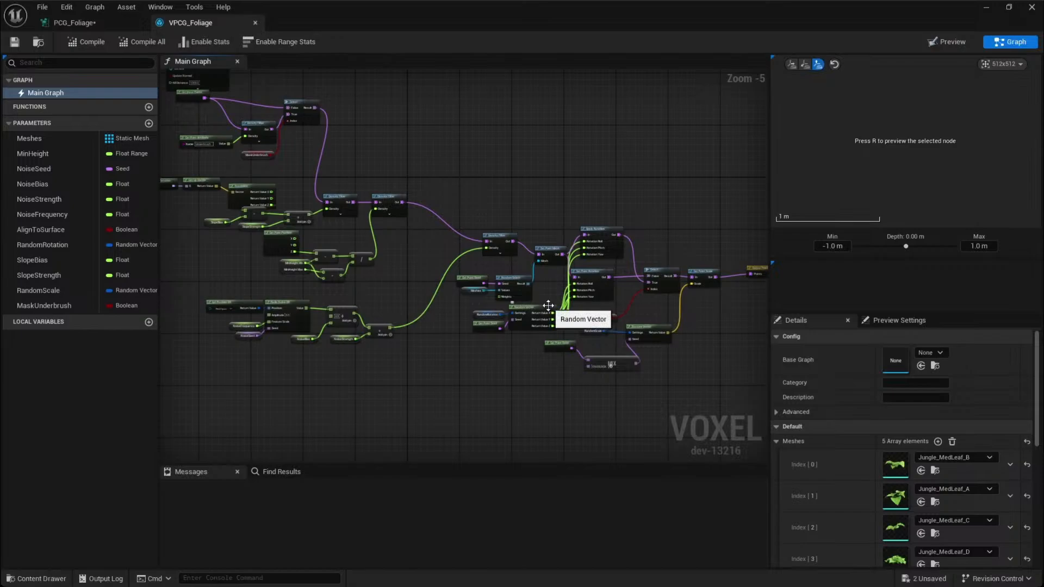
right_click_drag(494, 177, 464, 170)
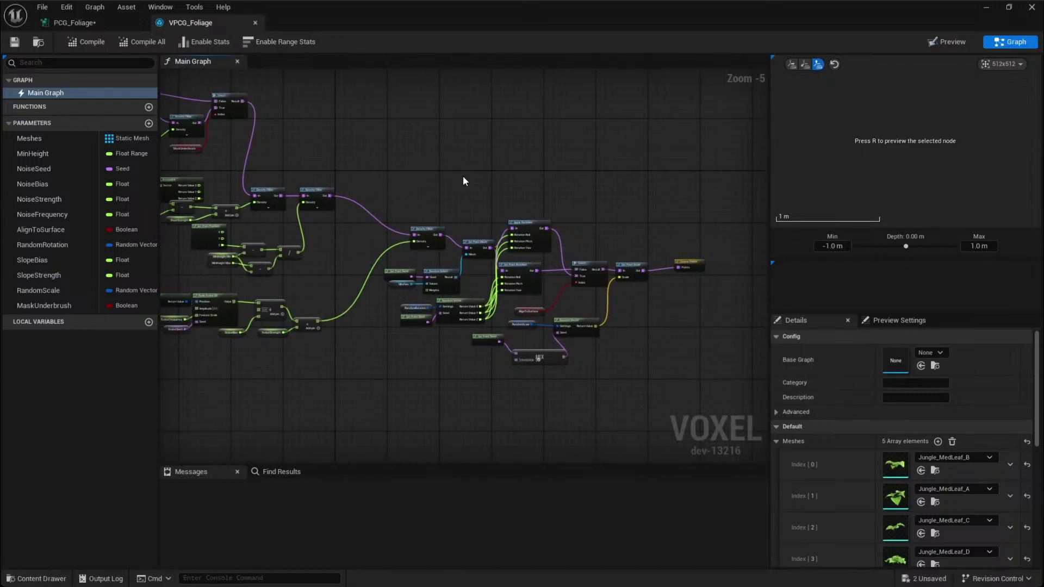
scroll(644, 305, "up", 1)
right_click_drag(637, 334, 609, 331)
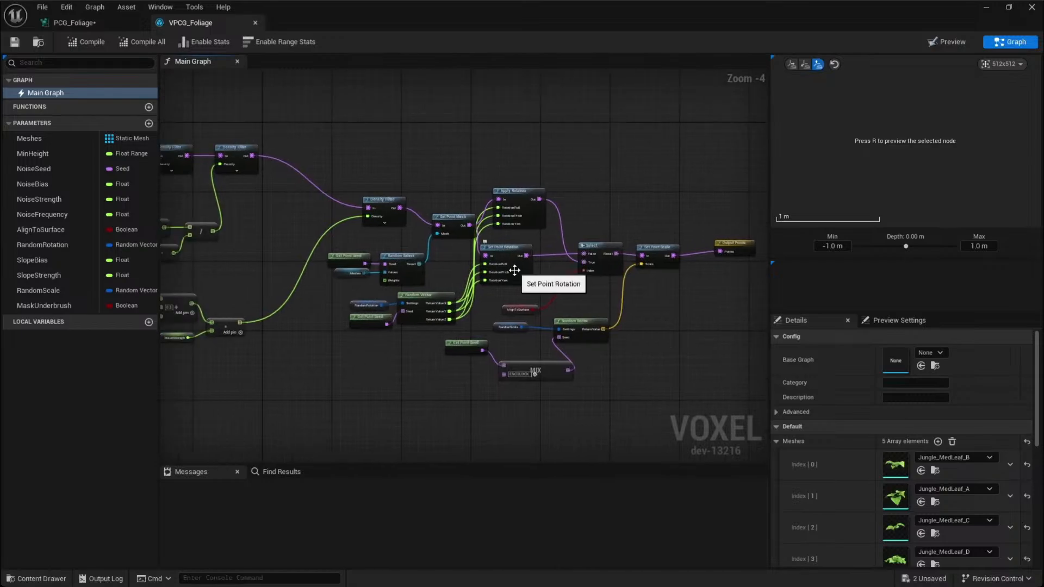
Compare the PCG_Foliage node chain with the full VPCG_Foliage node network
left_click(82, 22)
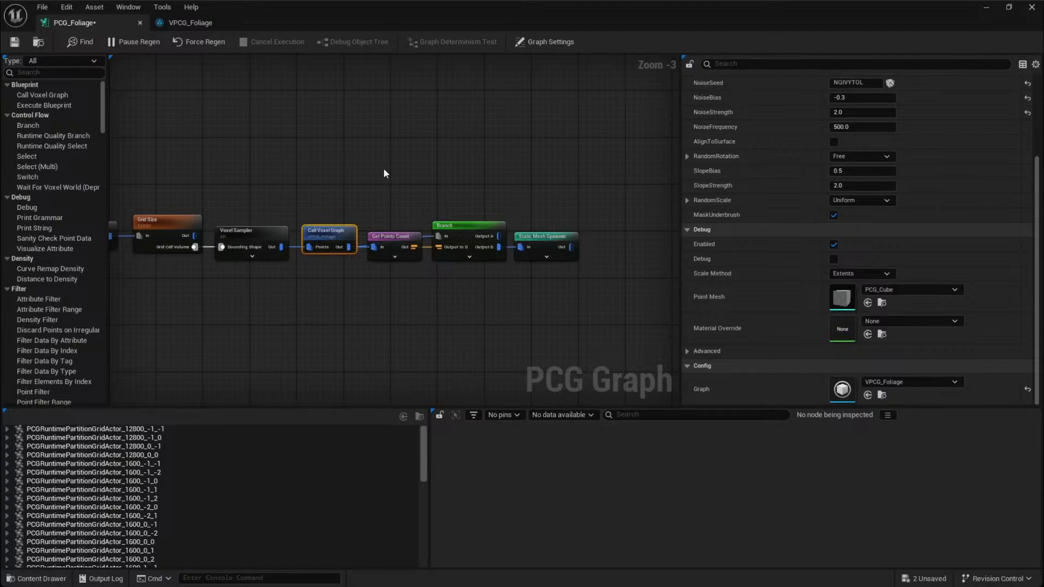
right_click_drag(375, 173, 448, 184)
left_click(308, 156)
right_click_drag(308, 154, 313, 154)
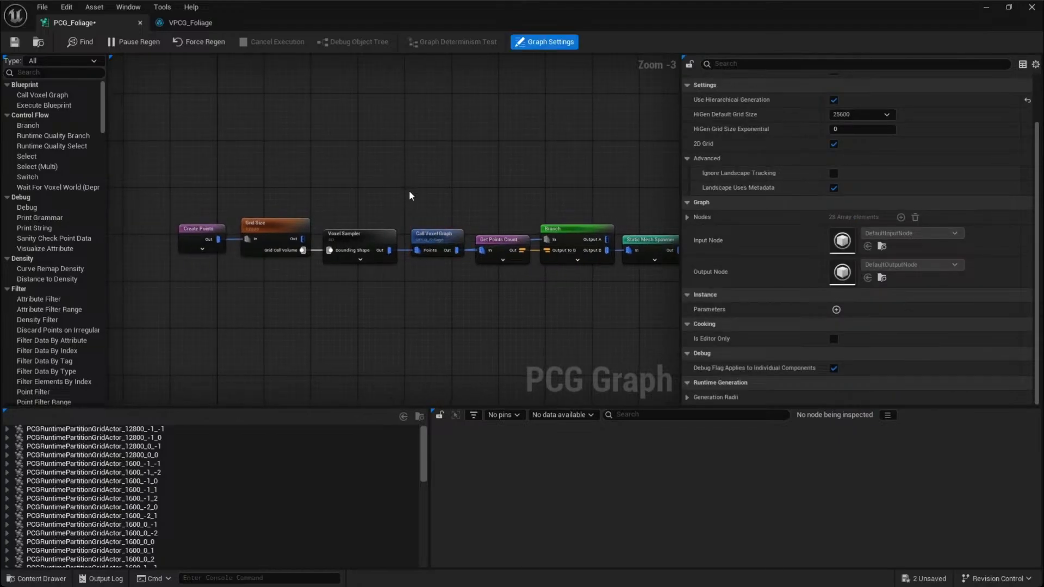
left_click(213, 21)
right_click_drag(398, 154, 454, 264)
mouse_move(402, 230)
right_mouse_down()
mouse_move(380, 224)
mouse_move(429, 239)
mouse_move(405, 224)
right_mouse_up()
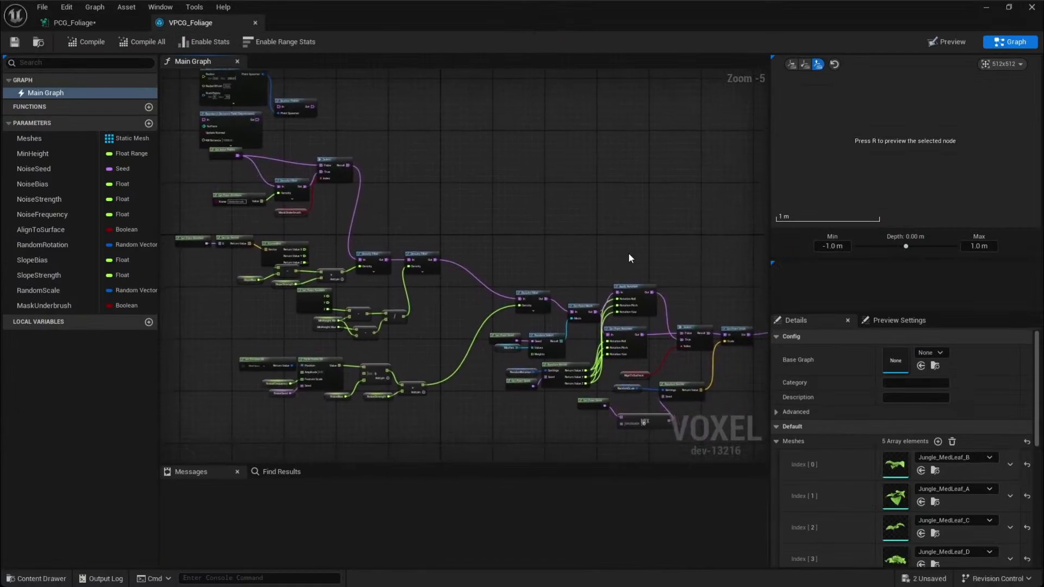
right_click_drag(629, 254, 515, 230)
right_click_drag(607, 243, 633, 265)
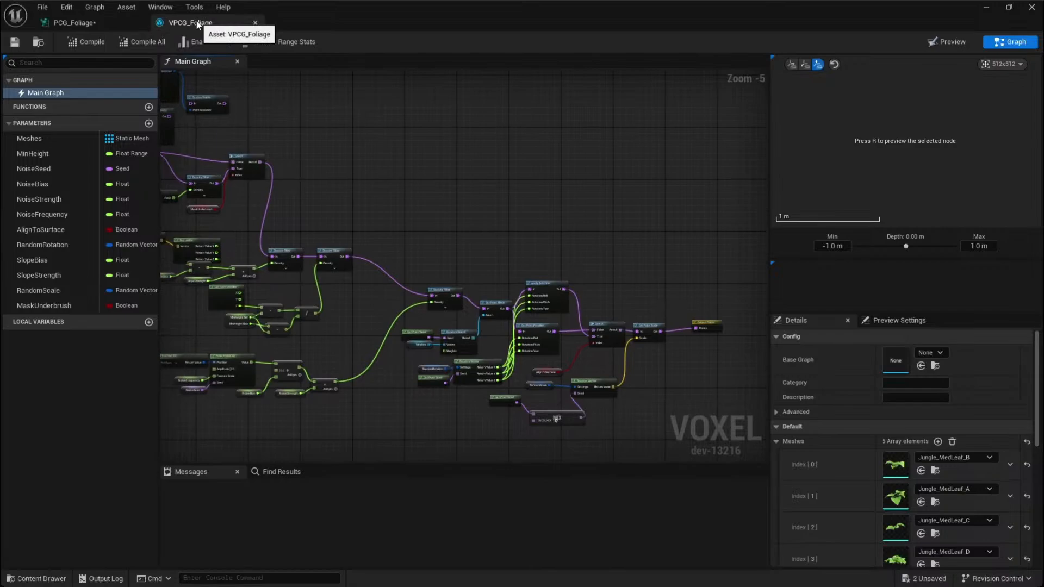
Return to the PCG_Foliage graph and review the complete chain from Create Points to Static Mesh Spawner
left_click(98, 26)
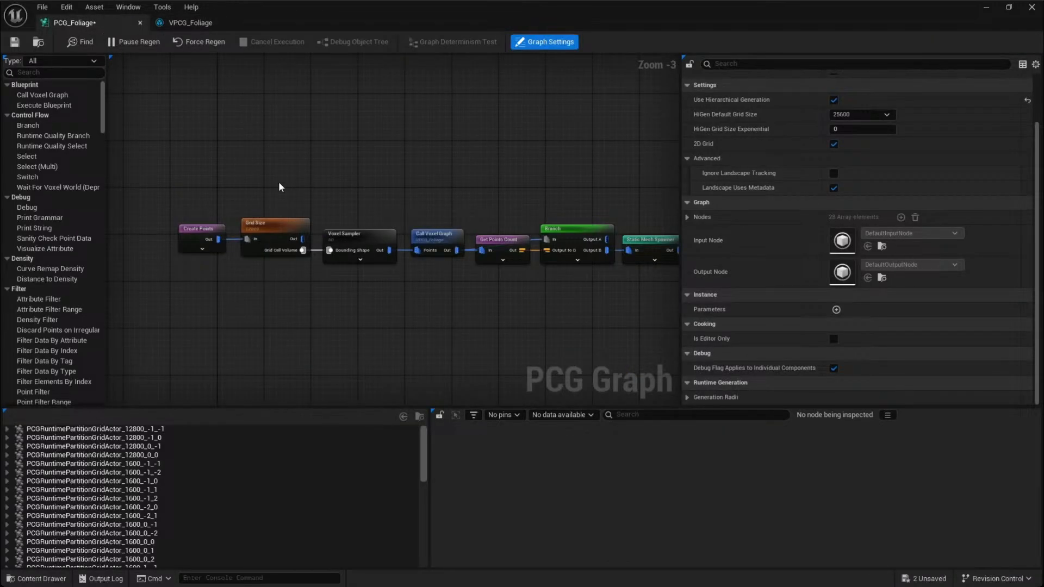
left_click_drag(212, 189, 641, 378)
right_click_drag(630, 367, 582, 353)
left_click(382, 276)
right_click_drag(382, 276, 440, 290)
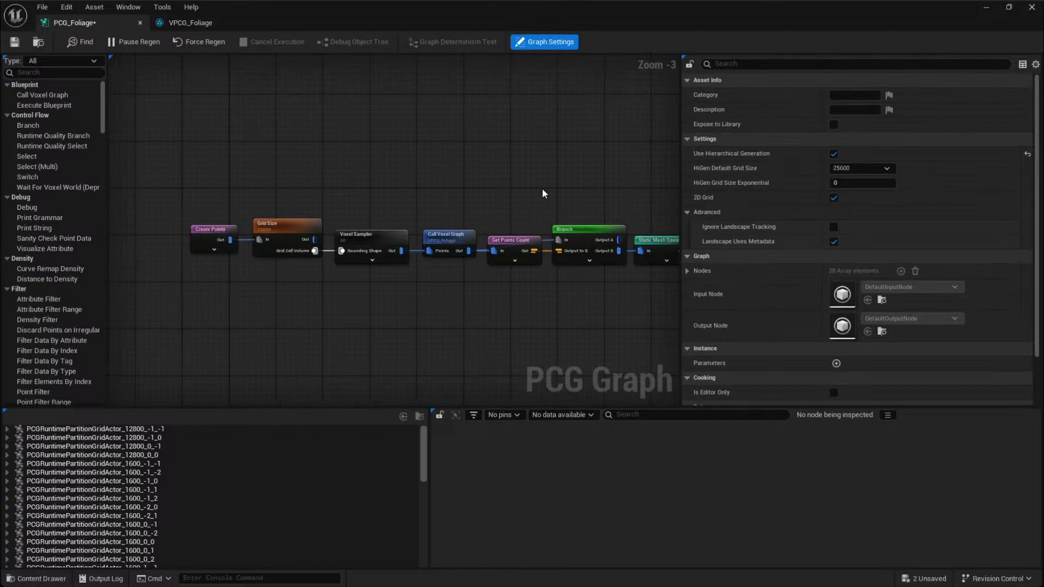
Switch to the StylizedDemo project and accept the editor restart to reload the downloaded Voxel Plugin
key("alt+Tab")
left_click(587, 255)
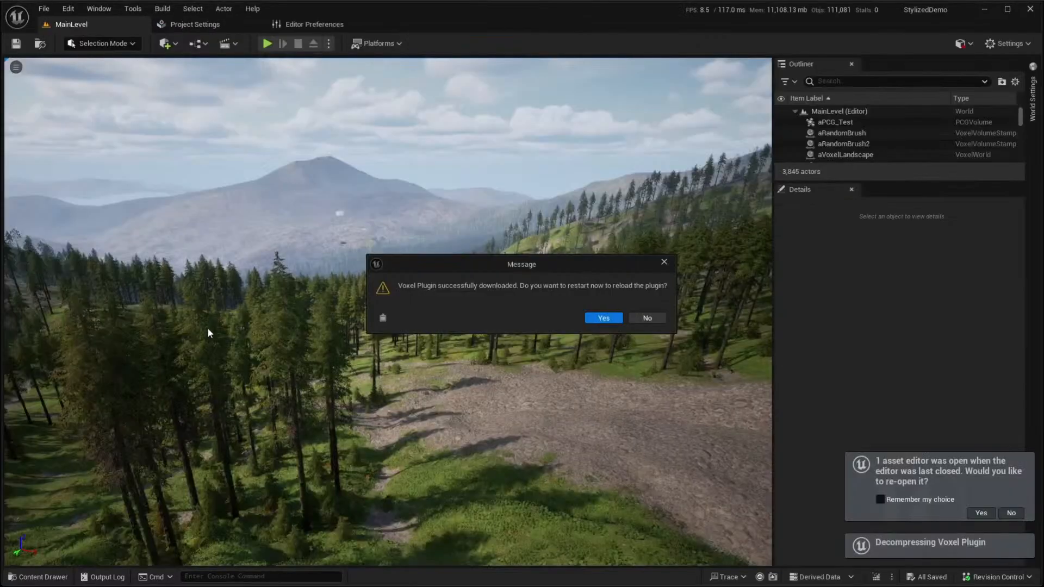
left_click(601, 319)
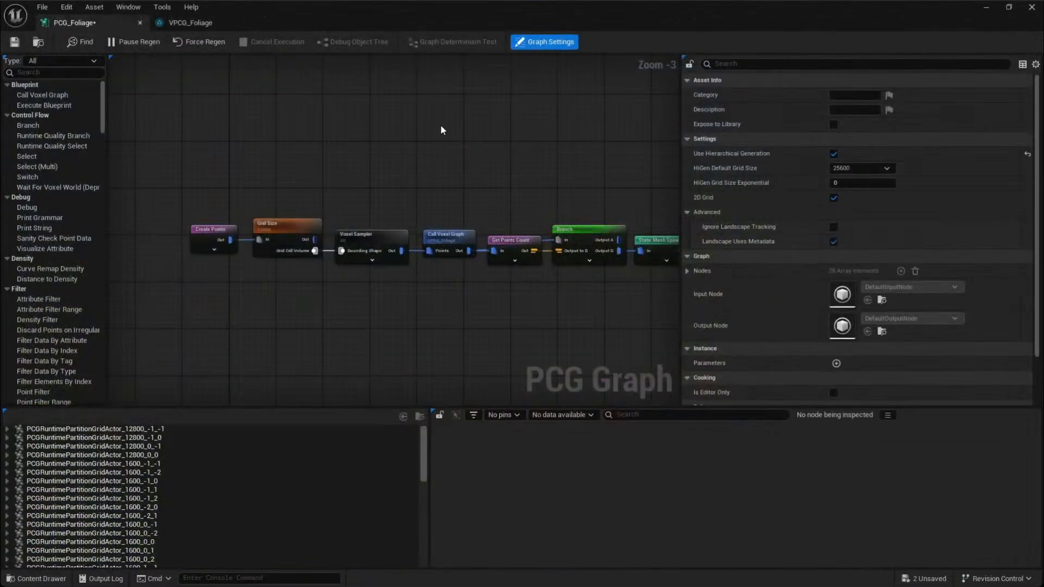
Add an Advanced Noise 2D node to an empty area of the VPCG_Foliage graph
right_click_drag(496, 327, 455, 315)
left_click(200, 19)
right_click_drag(301, 212, 412, 210)
scroll(410, 210, "down", 1)
left_click_drag(247, 120, 488, 269)
scroll(468, 122, "up", 2)
right_click(468, 122)
type("adv")
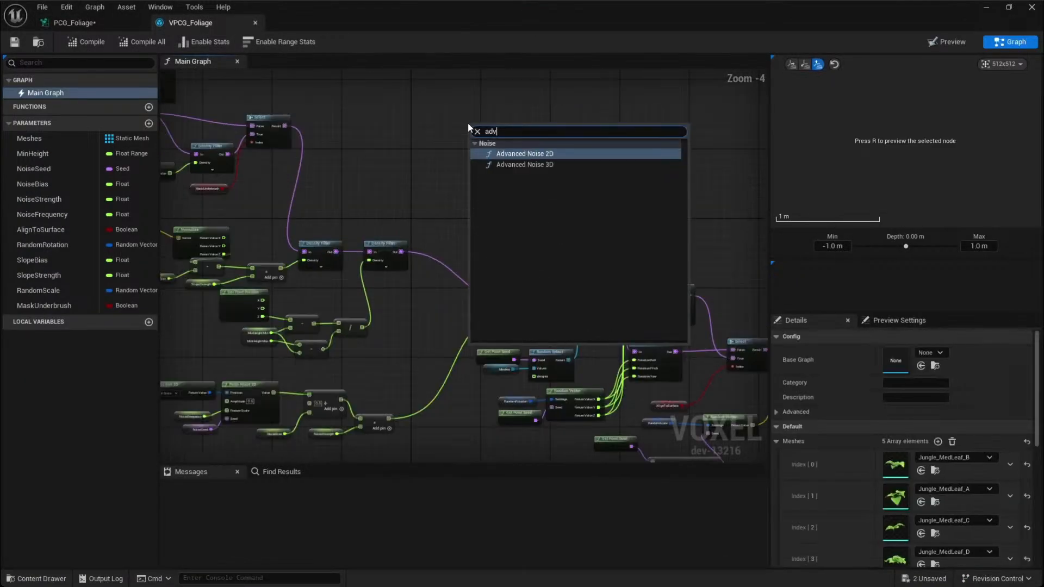
key("Return")
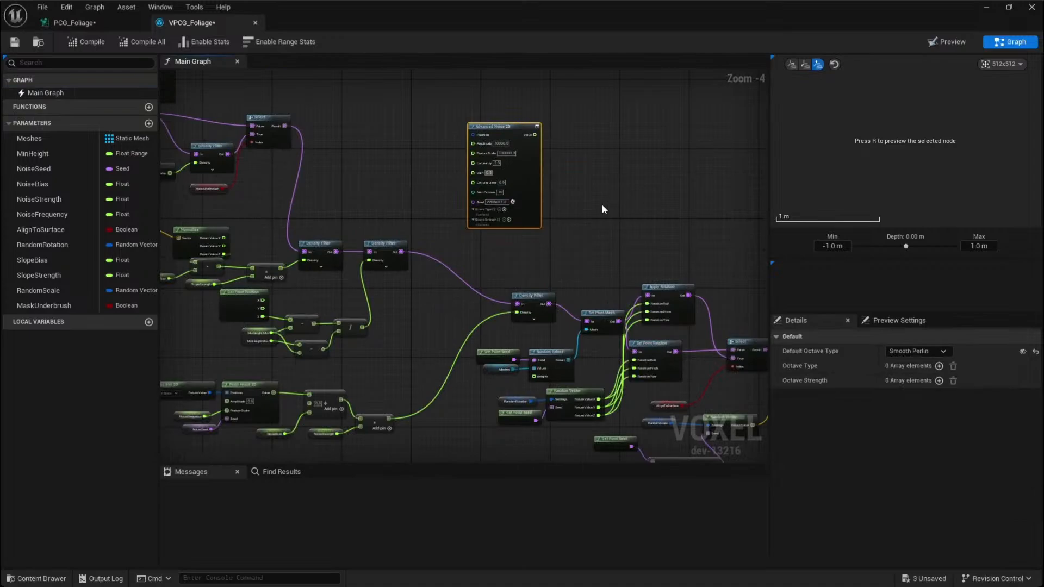
Inspect the Advanced Noise 2D node's inputs in VPCG_Foliage and delete the node
left_click(601, 208)
scroll(548, 184, "up", 1)
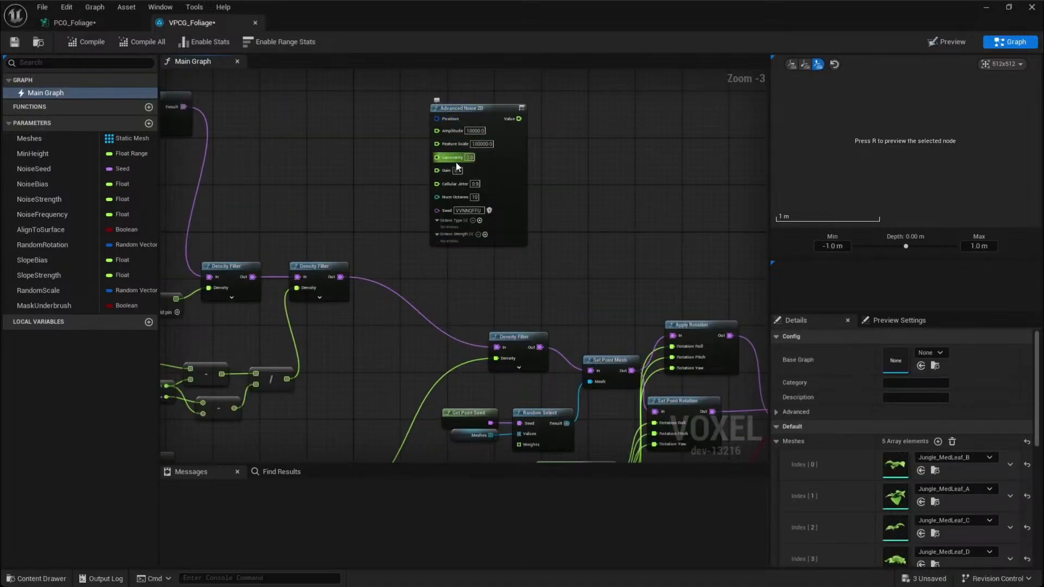
left_click(517, 177)
left_click(593, 217)
right_click_drag(676, 224, 509, 221)
left_click(356, 188)
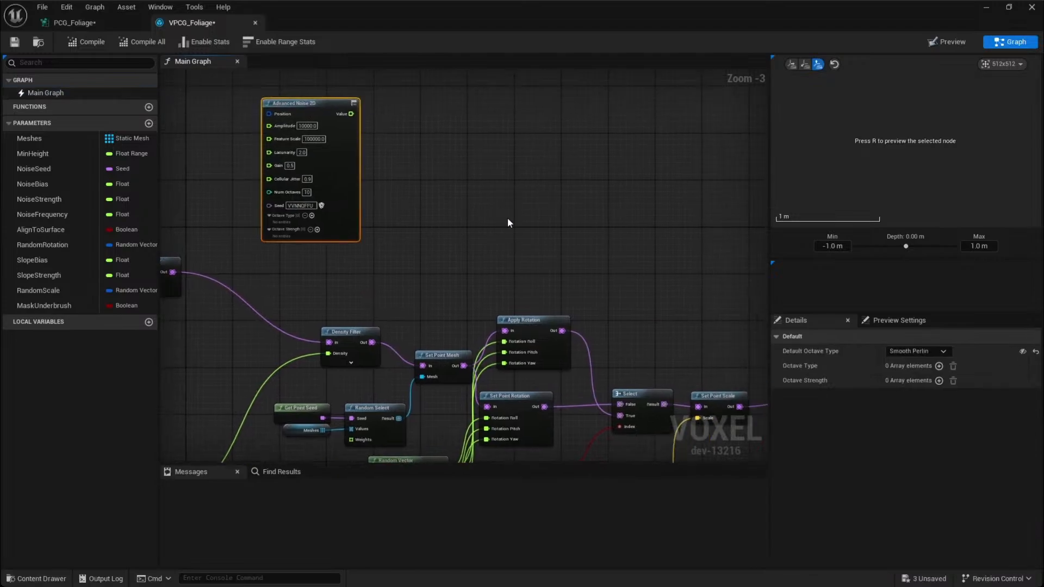
key("Delete")
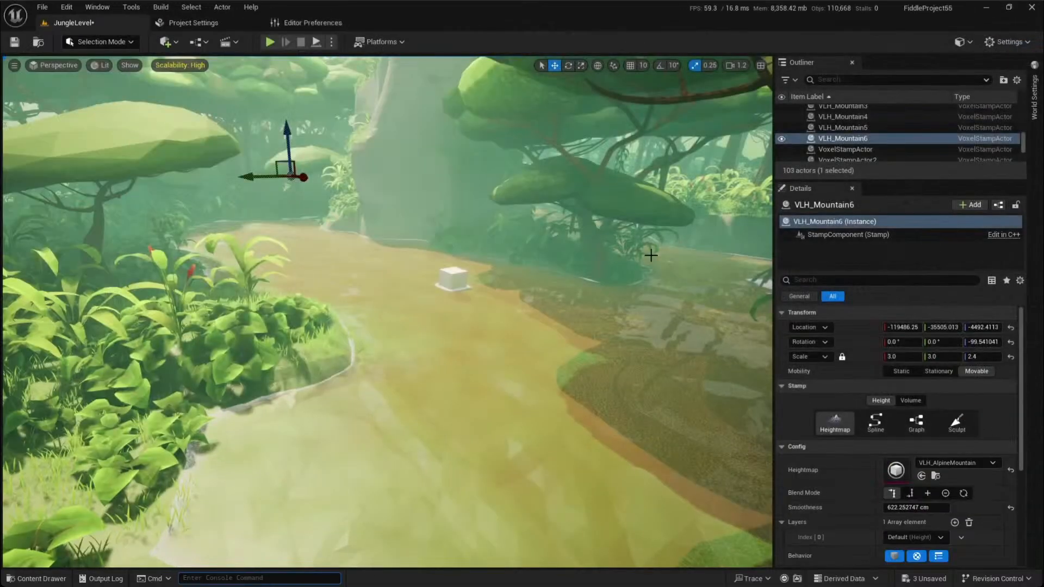
Fly around the jungle level to examine the foliage, trees, path and surrounding cliffs
right_click_drag(625, 250, 569, 219)
key("w")
scroll(569, 219, "down", 5)
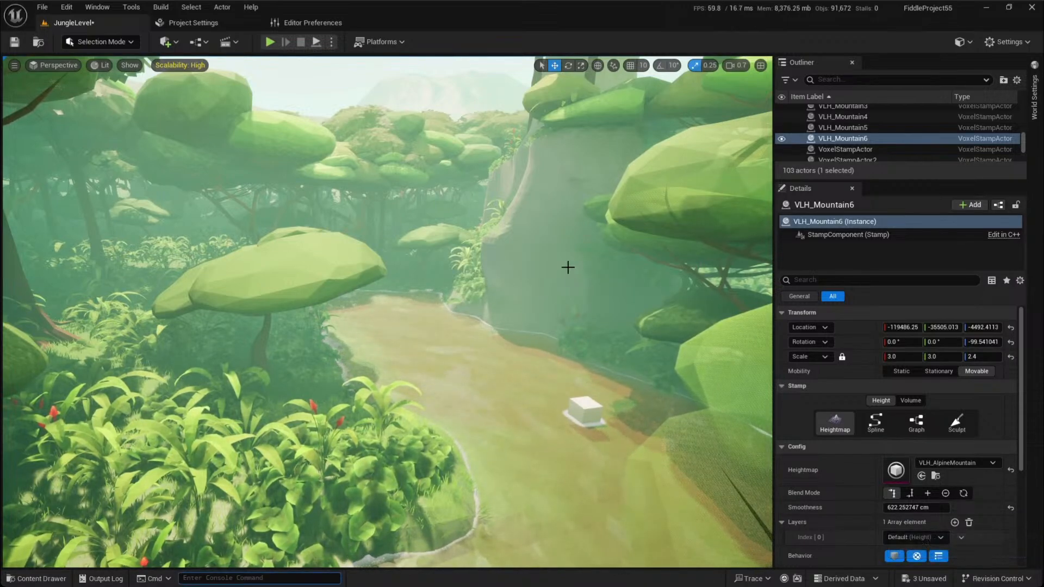
right_click_drag(621, 265, 617, 263)
scroll(621, 265, "down", 1)
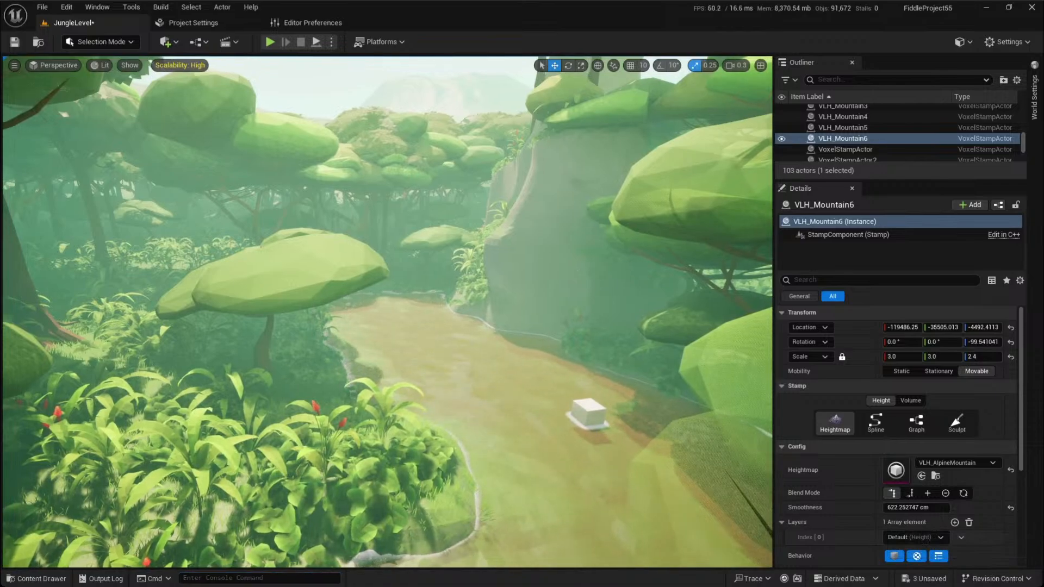
key("w")
scroll(621, 265, "up", 1)
right_click_drag(621, 266, 620, 265)
key("w")
scroll(621, 265, "up", 4)
key("s")
scroll(620, 266, "down", 1)
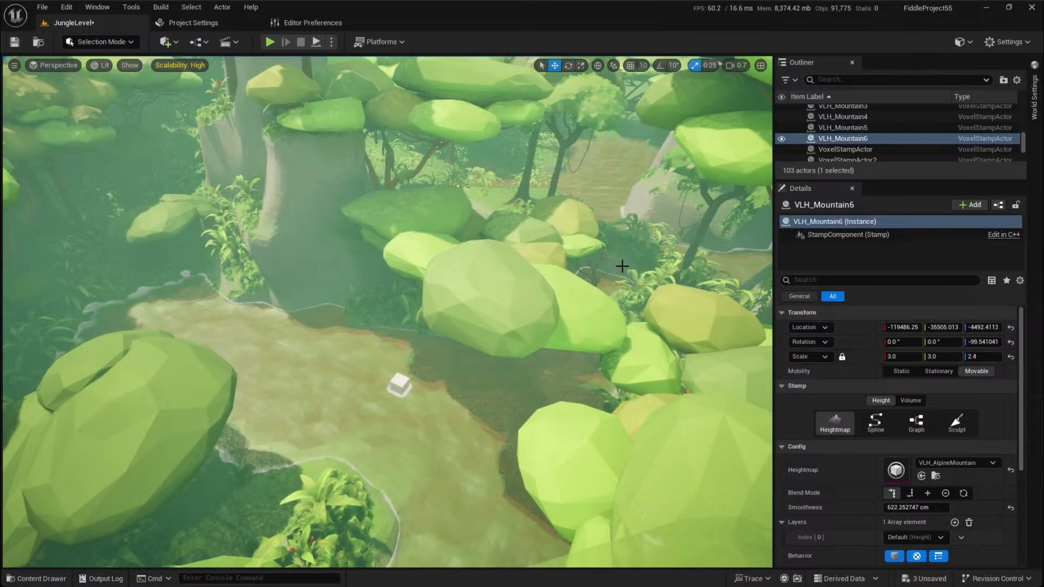
right_click_drag(632, 266, 632, 265)
scroll(632, 265, "down", 4)
key("d")
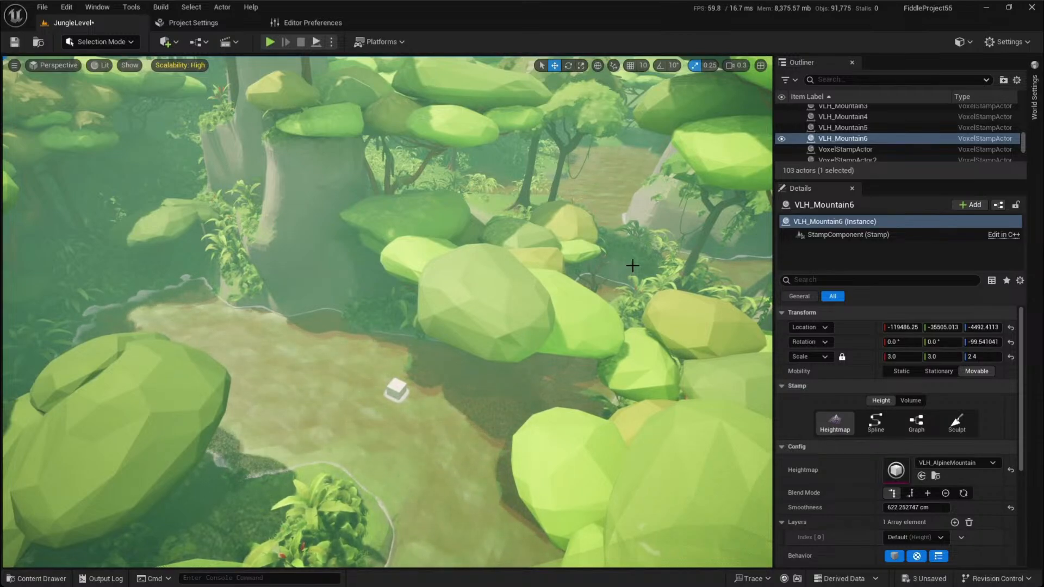
right_click_drag(630, 278, 633, 280)
key("q")
scroll(630, 278, "up", 2)
scroll(629, 279, "down", 1)
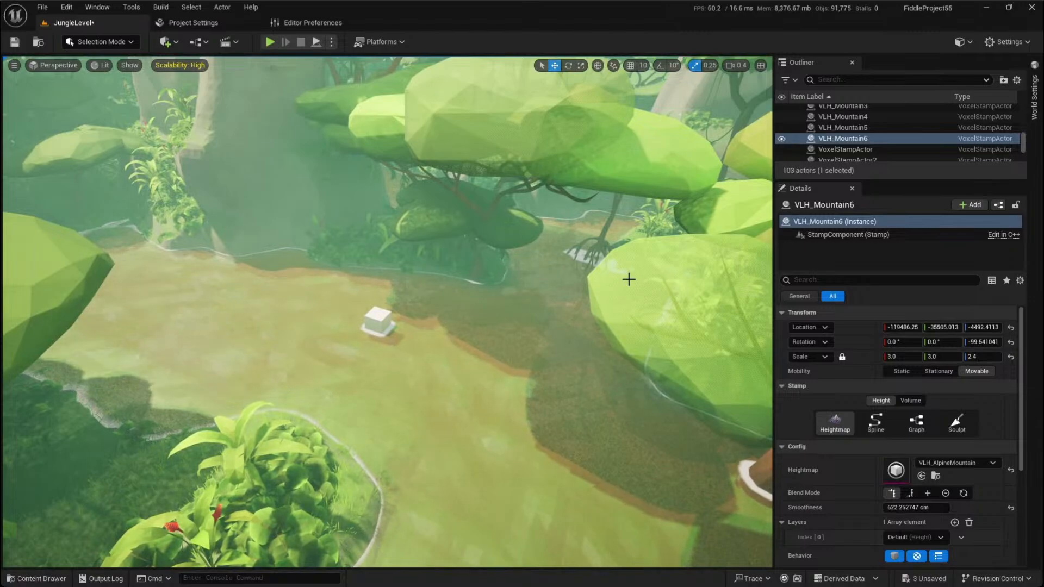
Open the BrushesAndGraphs level from VoxelExamples, saving JungleLevel, PCG_Foliage and VPCG_Foliage
key("ctrl+space")
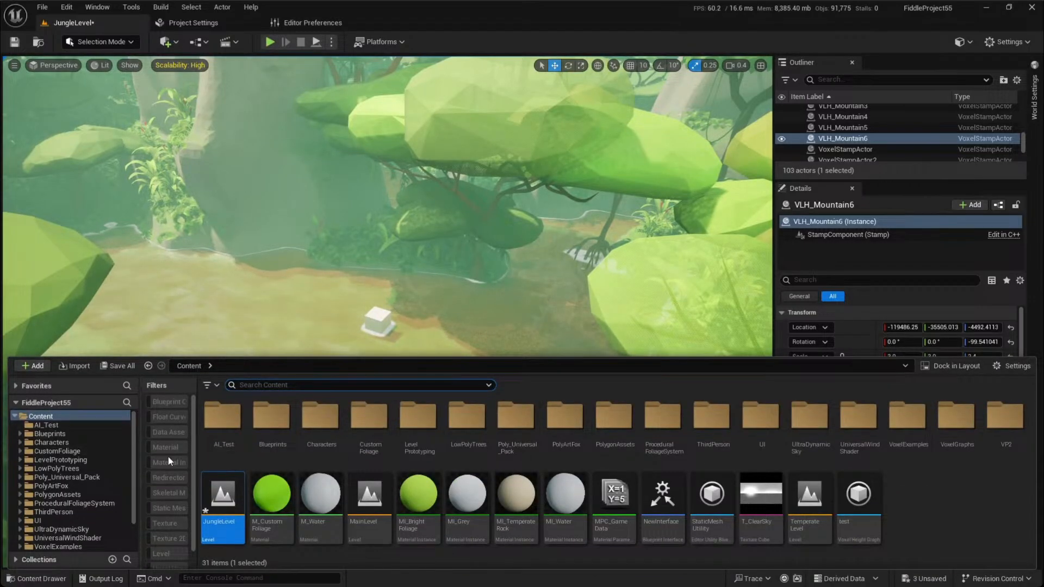
left_click(912, 438)
double_click(912, 438)
double_click(229, 426)
left_click(322, 451)
double_click(321, 451)
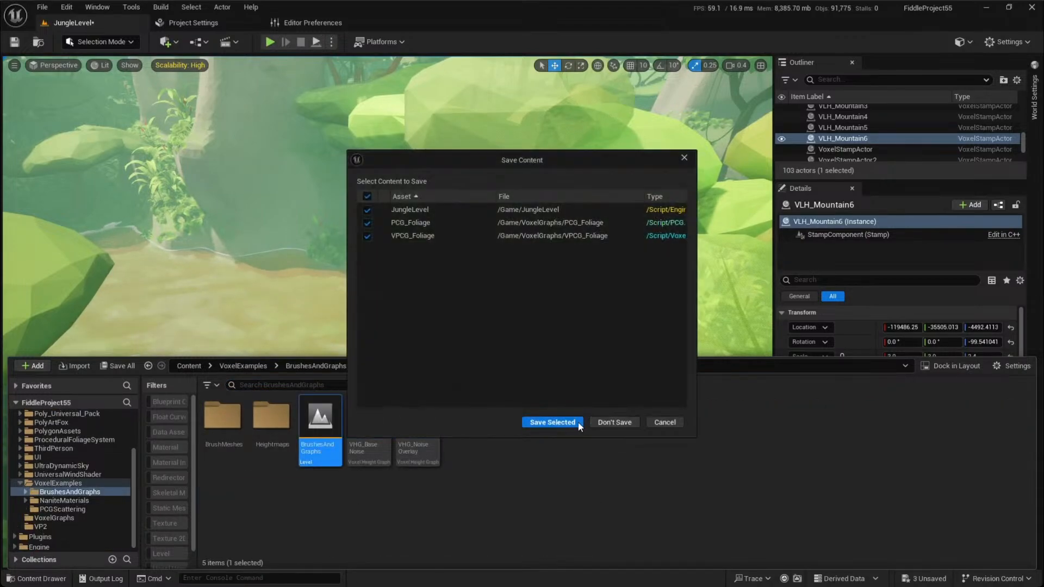
left_click(552, 423)
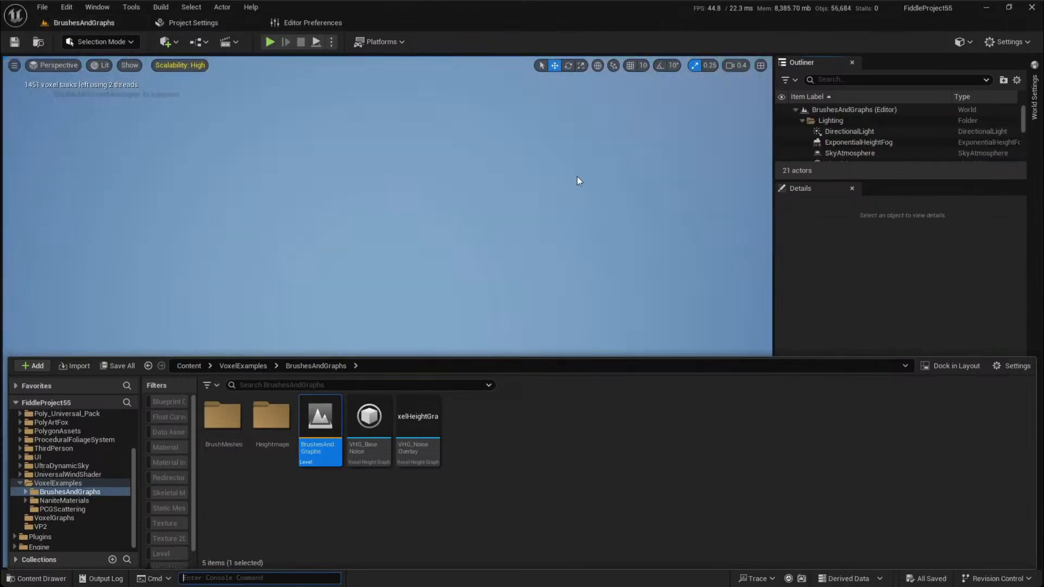
Select the VHG_BaseNoise terrain stamp in the level and open its voxel height graph
left_click(513, 341)
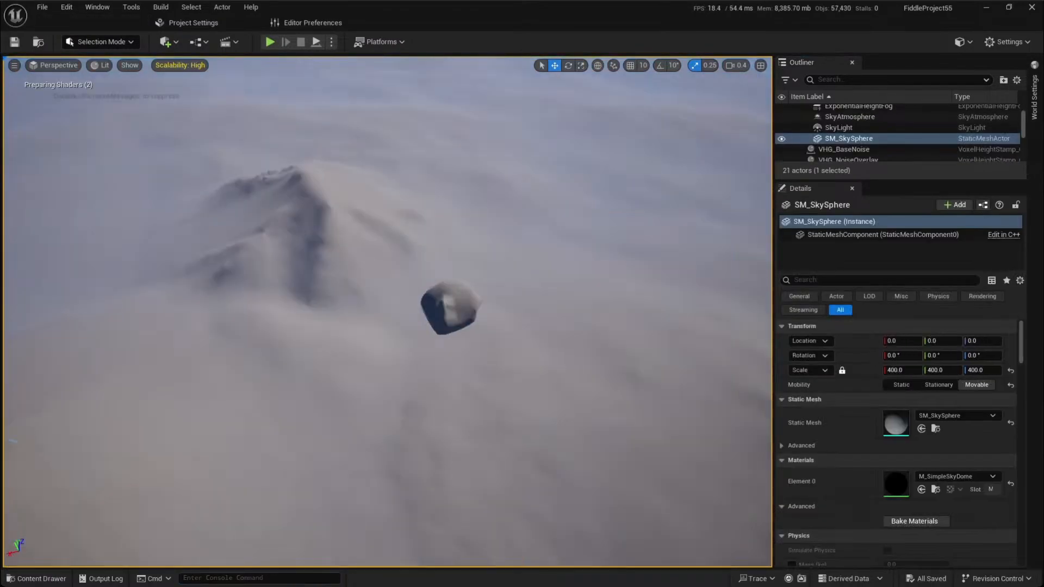
left_click(636, 357)
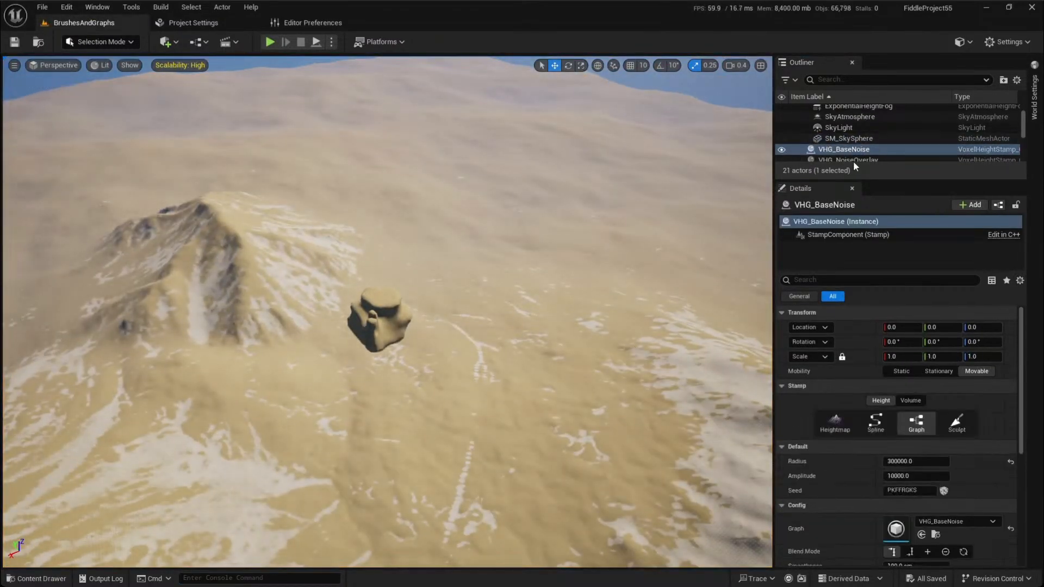
scroll(904, 466, "down", 2)
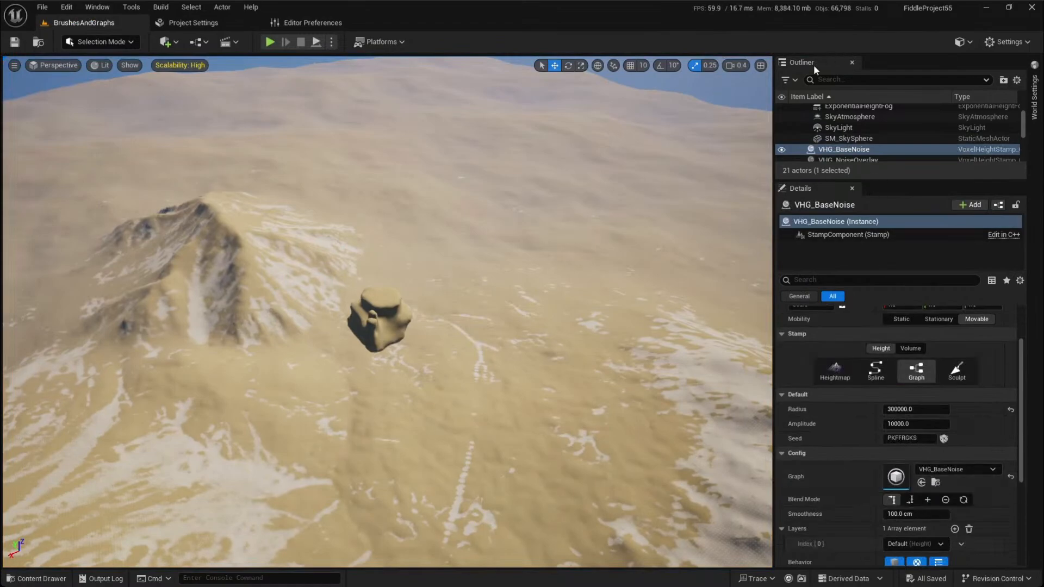
key("ctrl+space")
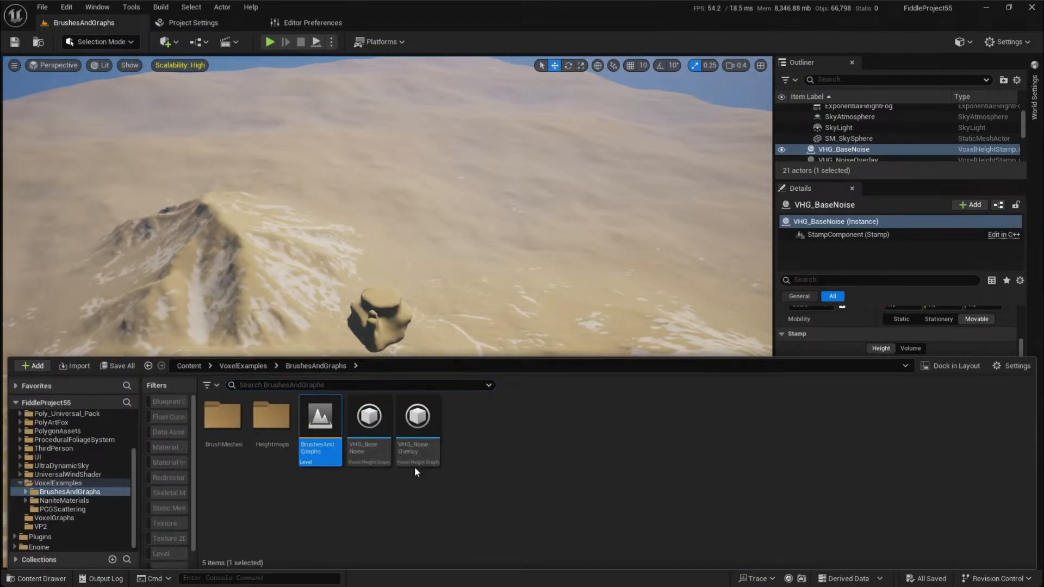
key("ctrl+space")
double_click(895, 472)
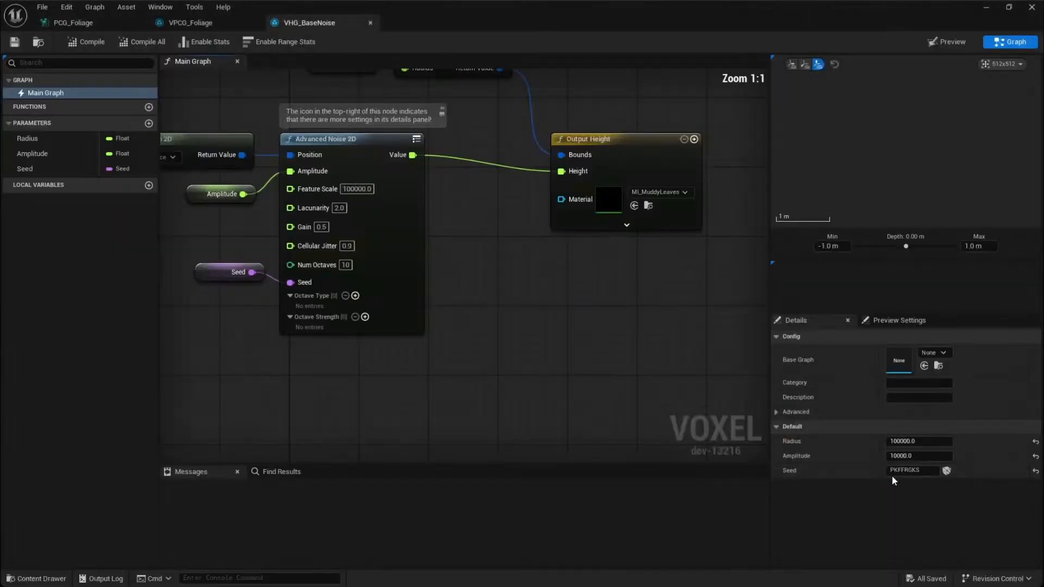
Review the VHG_BaseNoise graph from Get Position 2D through Advanced Noise 2D to Output Height, and return to the level
right_click_drag(513, 367, 633, 420)
scroll(633, 420, "down", 1)
left_click_drag(234, 210, 674, 379)
left_click(699, 399)
right_click_drag(702, 401, 656, 411)
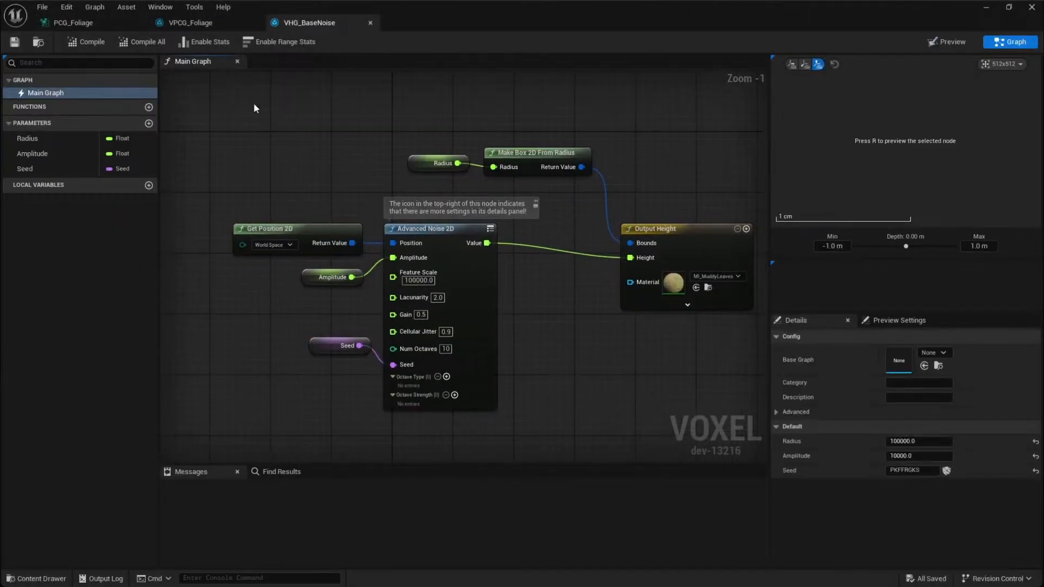
left_click(986, 8)
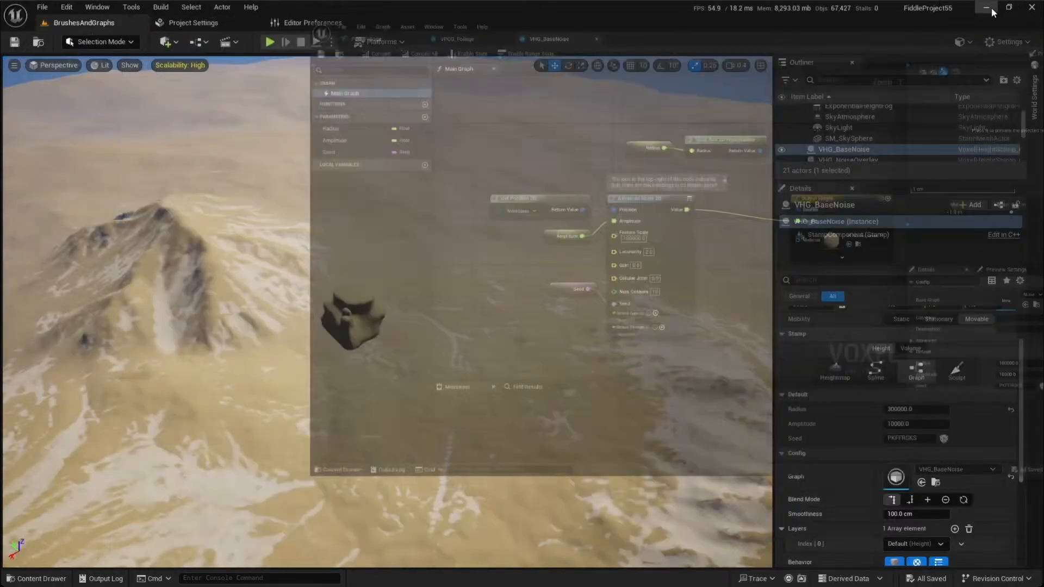
Select the VHG_NoiseOverlay stamp, review its config settings and open its graph
left_click(892, 142)
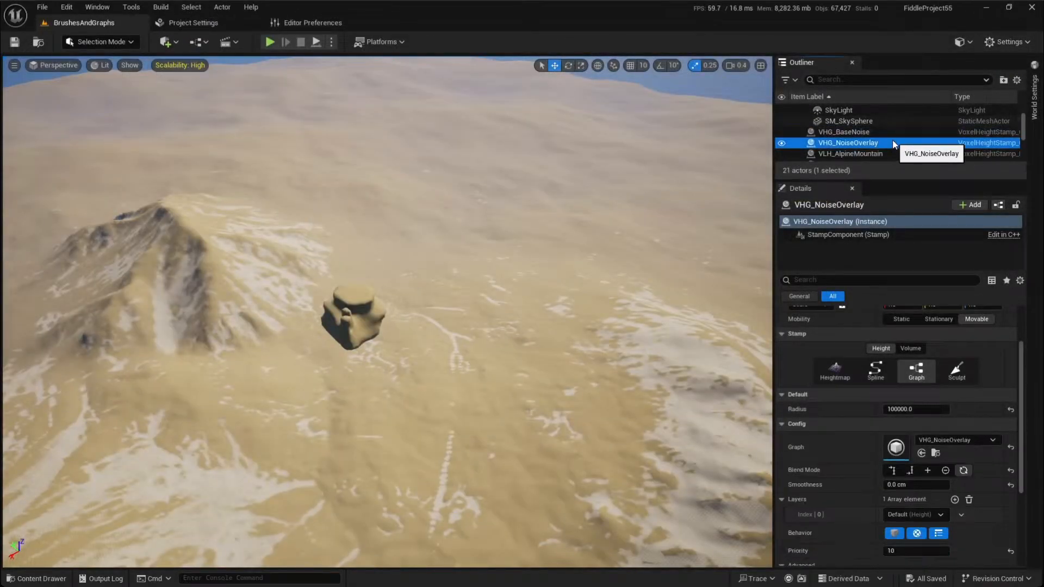
scroll(866, 393, "down", 4)
scroll(864, 424, "up", 1)
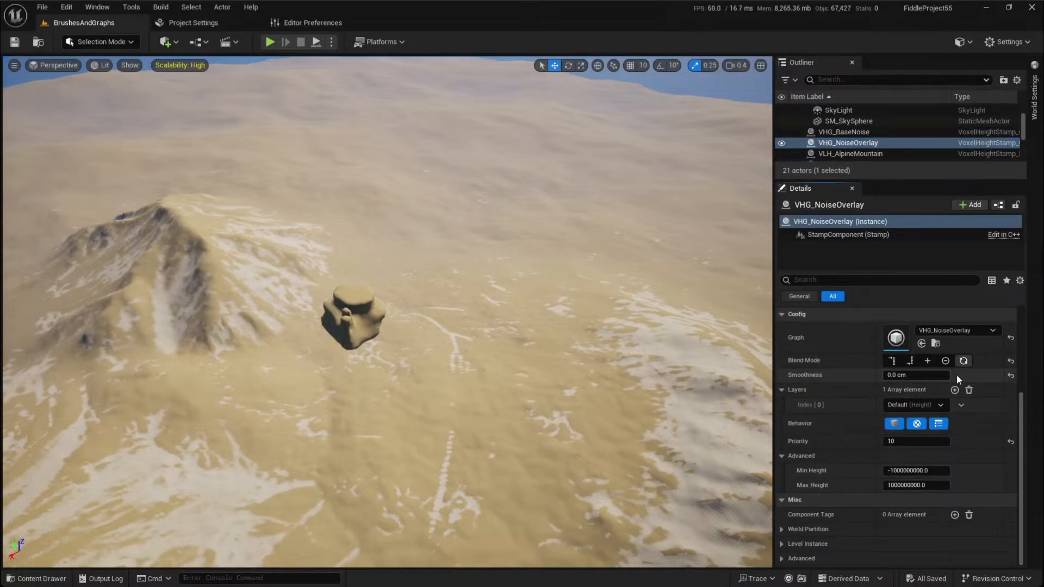
double_click(896, 337)
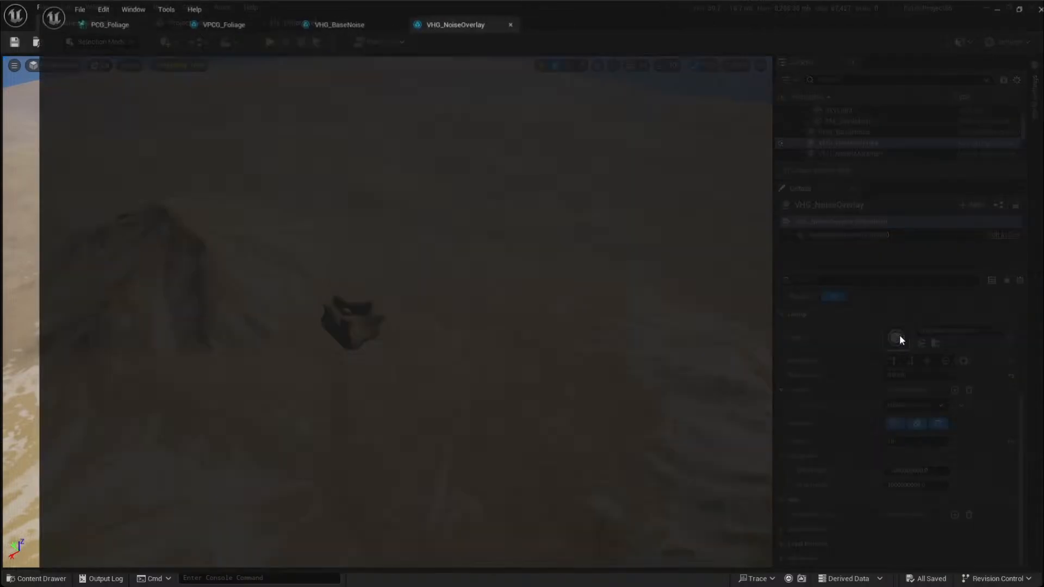
Move the Get Previous Height node up, clear of the multiply node it overlaps
scroll(451, 319, "up", 3)
right_click_drag(640, 331, 585, 356)
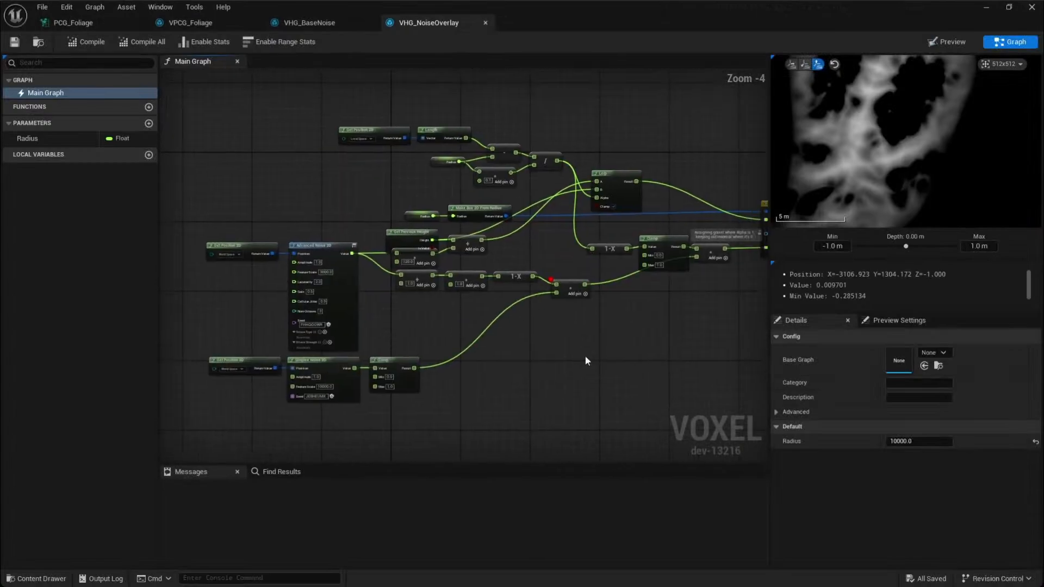
scroll(451, 269, "up", 2)
right_click_drag(344, 207, 347, 218)
left_click_drag(361, 296, 315, 227)
left_click(651, 174)
Examine the VHG_NoiseOverlay graph from its position and noise nodes through the Lerp and Clamp nodes to Output Height
right_click_drag(650, 175, 573, 167)
scroll(651, 180, "down", 1)
scroll(572, 169, "down", 1)
right_click_drag(460, 162, 546, 160)
left_click_drag(267, 109, 575, 218)
left_click(620, 345)
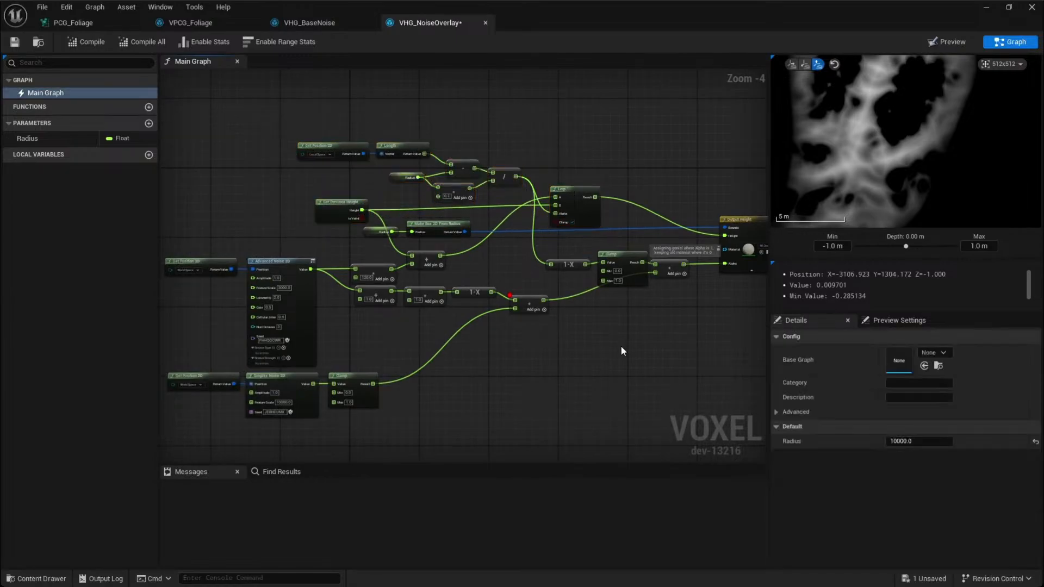
right_click_drag(635, 342, 583, 332)
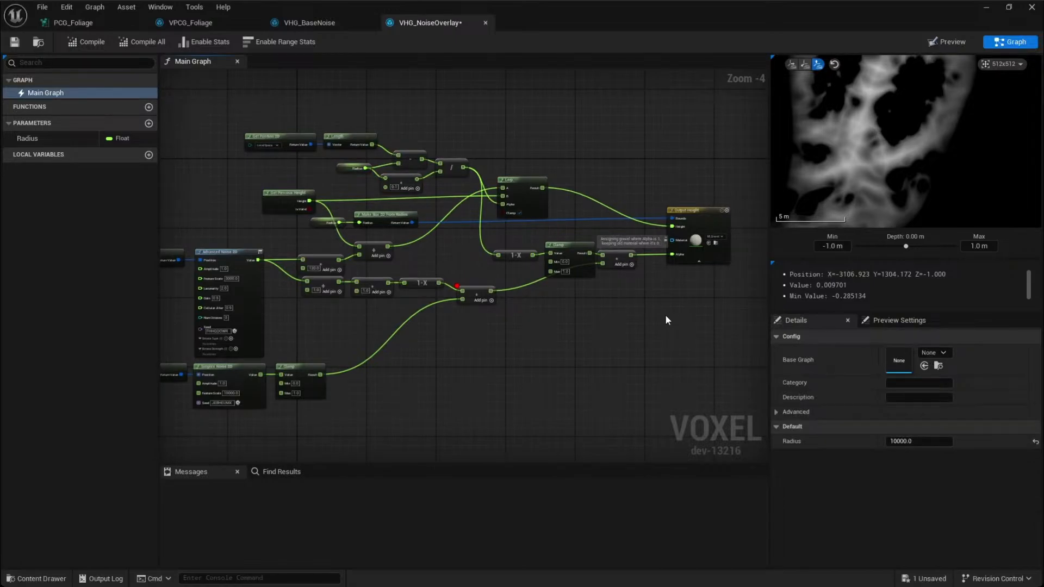
right_click_drag(450, 366, 528, 358)
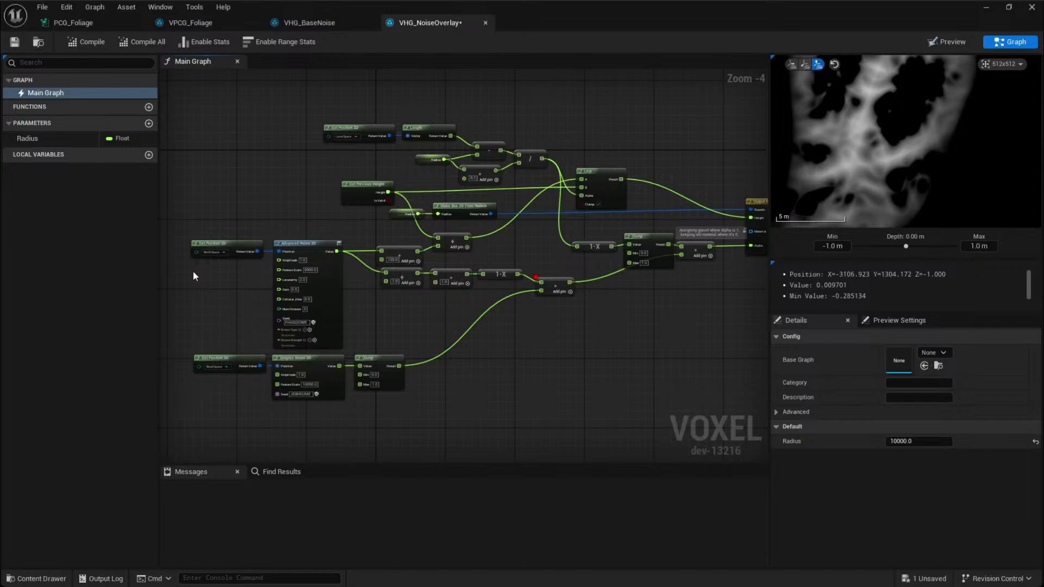
right_click_drag(603, 404, 650, 397)
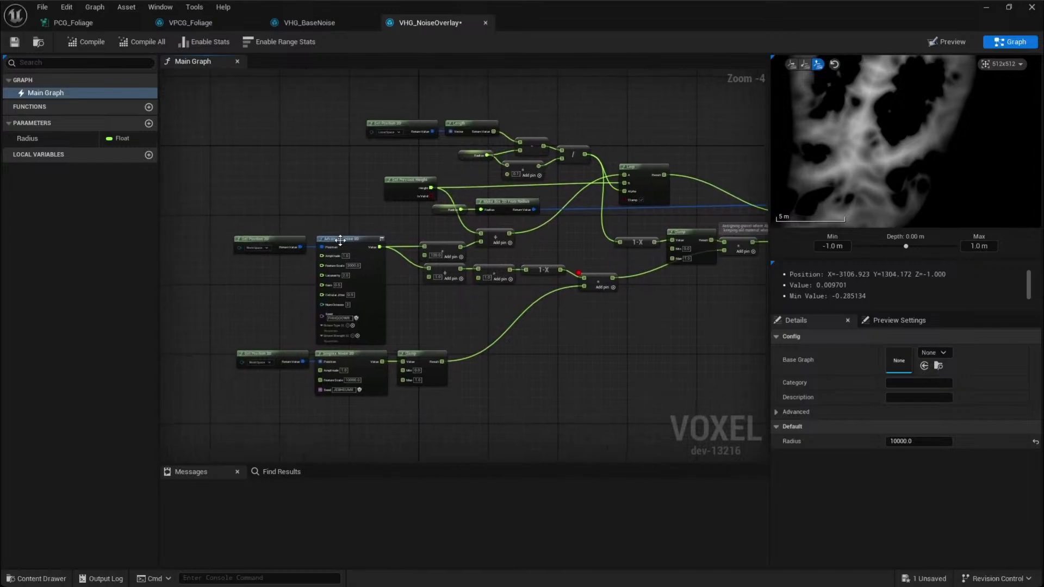
Review the Default Octave Type options available on the Advanced Noise 2D node
left_click(364, 264)
scroll(364, 264, "up", 2)
left_click(909, 351)
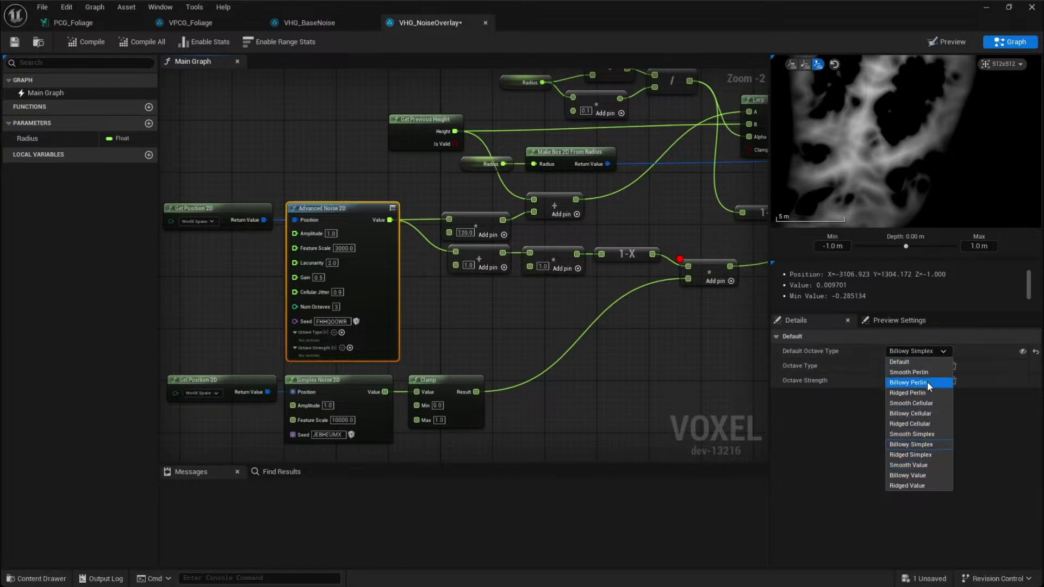
left_click(739, 399)
Duplicate the Advanced Noise 2D node below the Simplex Noise 2D node and connect a new Get Position 2D node to its Position
right_click_drag(603, 439, 563, 189)
key("ctrl+d")
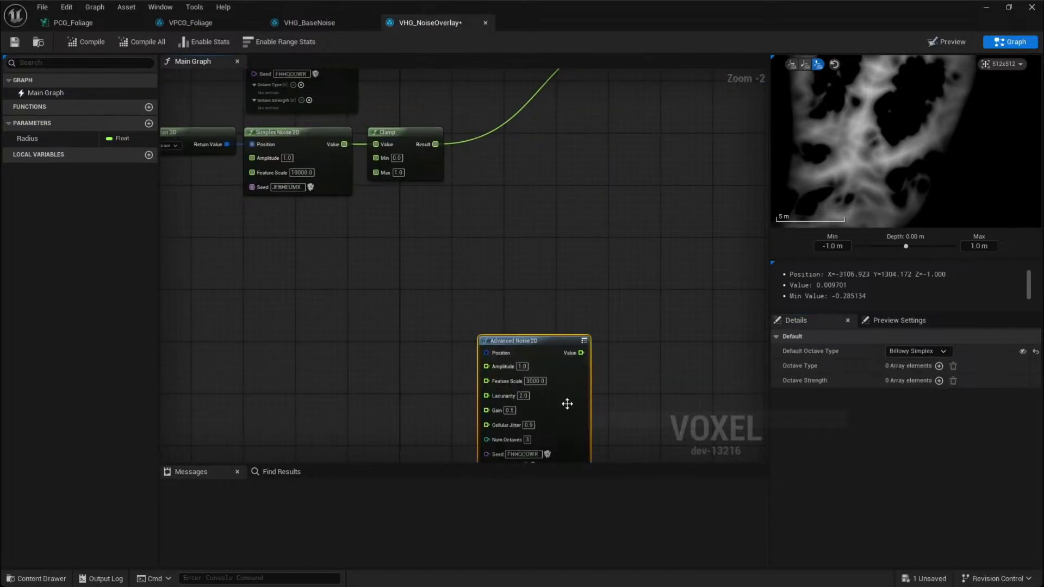
right_click_drag(566, 401, 588, 389)
left_click_drag(510, 339, 434, 332)
type("get")
left_click(469, 372)
left_click(527, 276)
right_click_drag(526, 277, 451, 246)
Preview the output of the duplicated Advanced Noise 2D node over a wider area
left_click_drag(397, 279, 530, 339)
left_click(532, 337)
key("d")
scroll(952, 138, "down", 5)
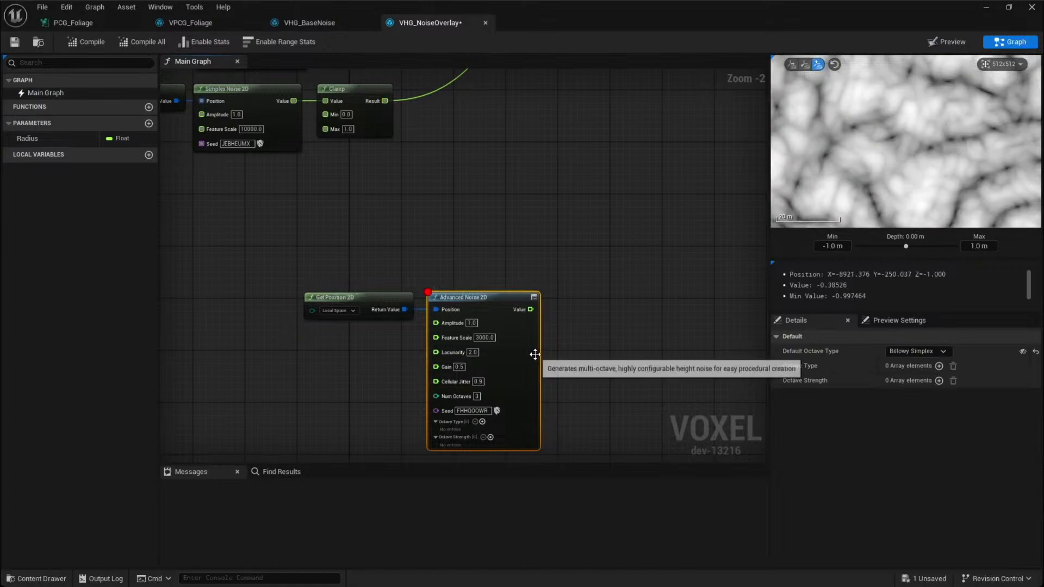
Set the duplicated node's Default Octave Type to Smooth Perlin and inspect the noise preview
left_click(918, 351)
left_click(916, 449)
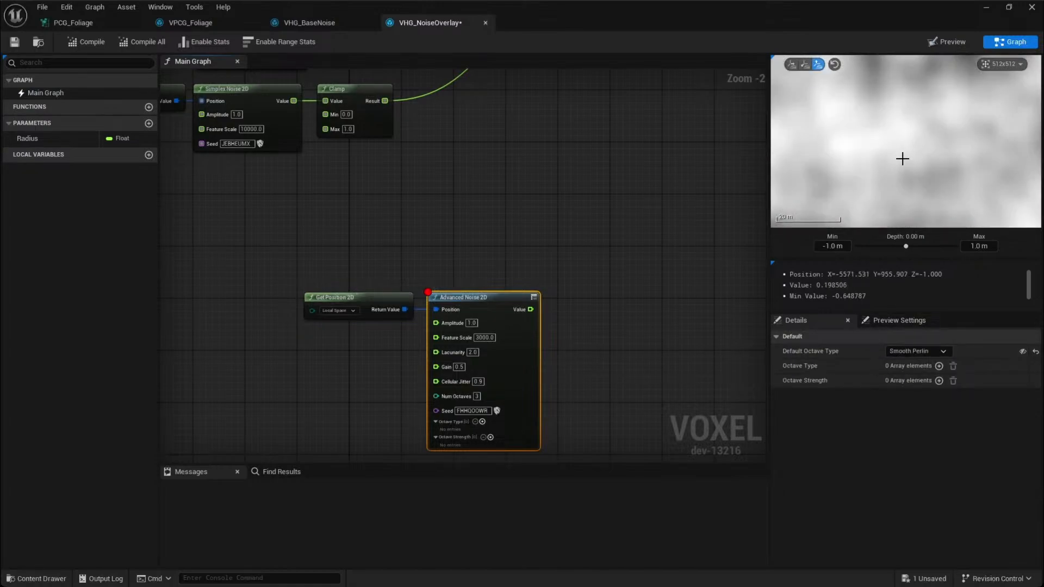
scroll(903, 158, "down", 3)
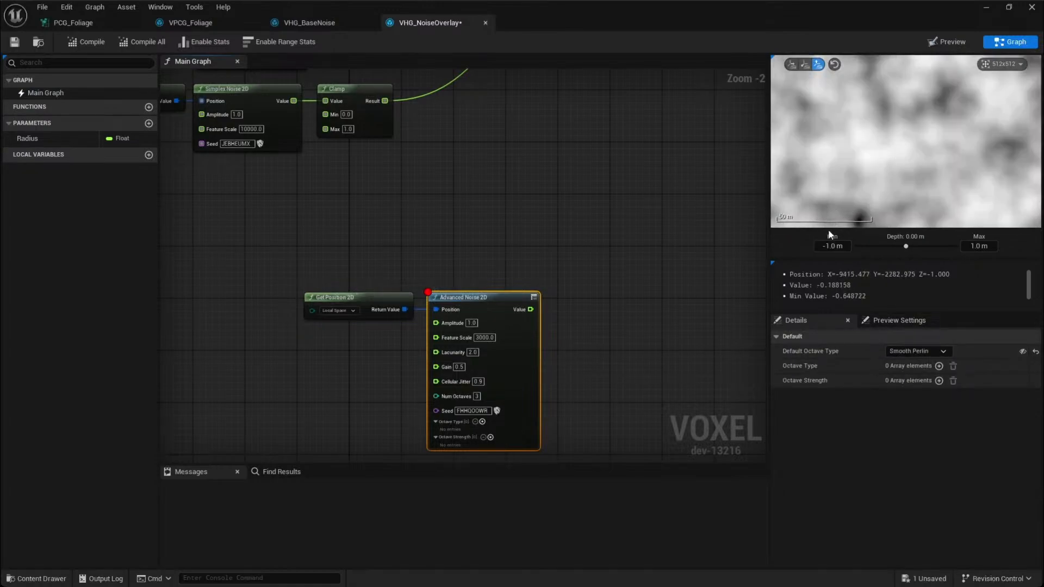
Set the duplicated Advanced Noise 2D node's Default Octave Type to Smooth Simplex and inspect the noise preview up close
left_click(923, 352)
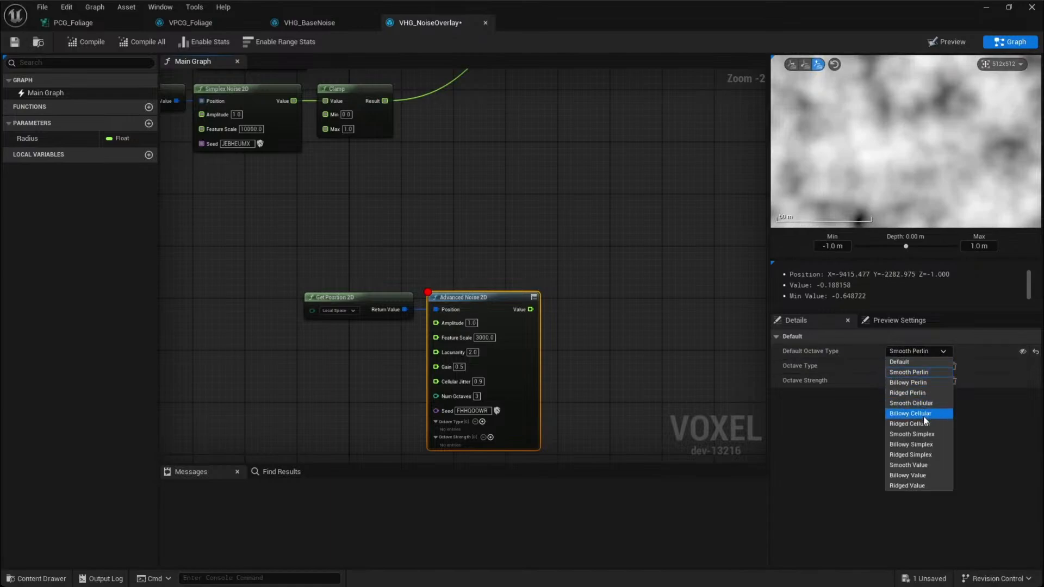
left_click(923, 435)
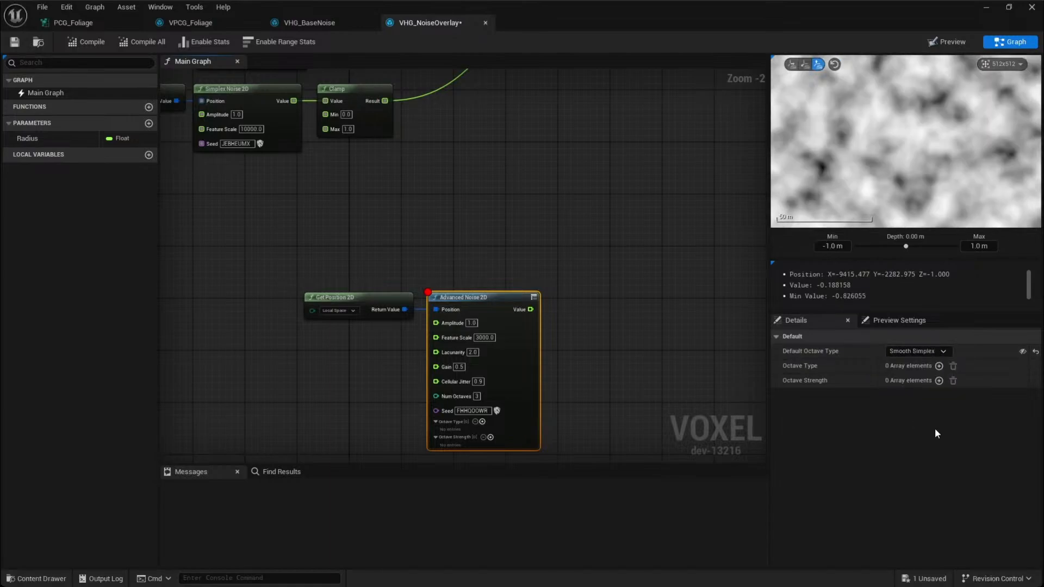
scroll(926, 155, "up", 3)
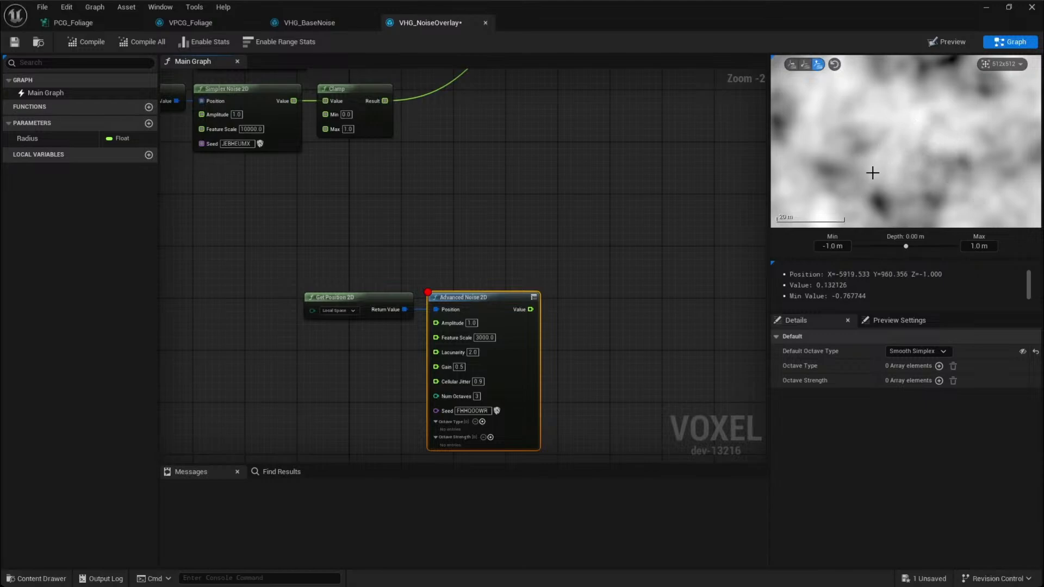
Set the duplicated node's Default Octave Type to Smooth Value, inspect the preview, and select the node together with its Get Position 2D node
left_click(918, 351)
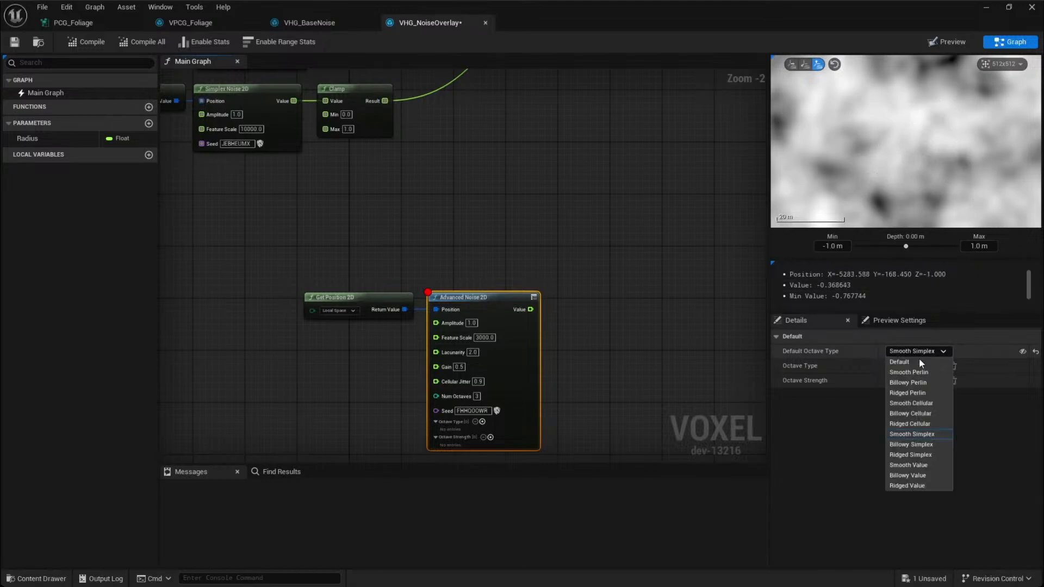
left_click(923, 466)
scroll(904, 191, "down", 3)
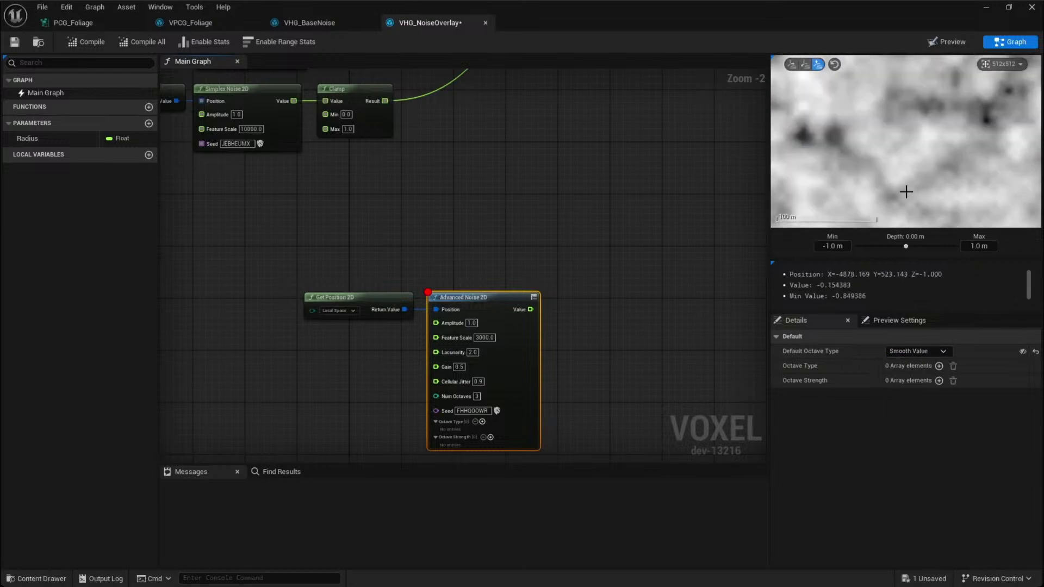
left_click_drag(930, 137, 919, 170)
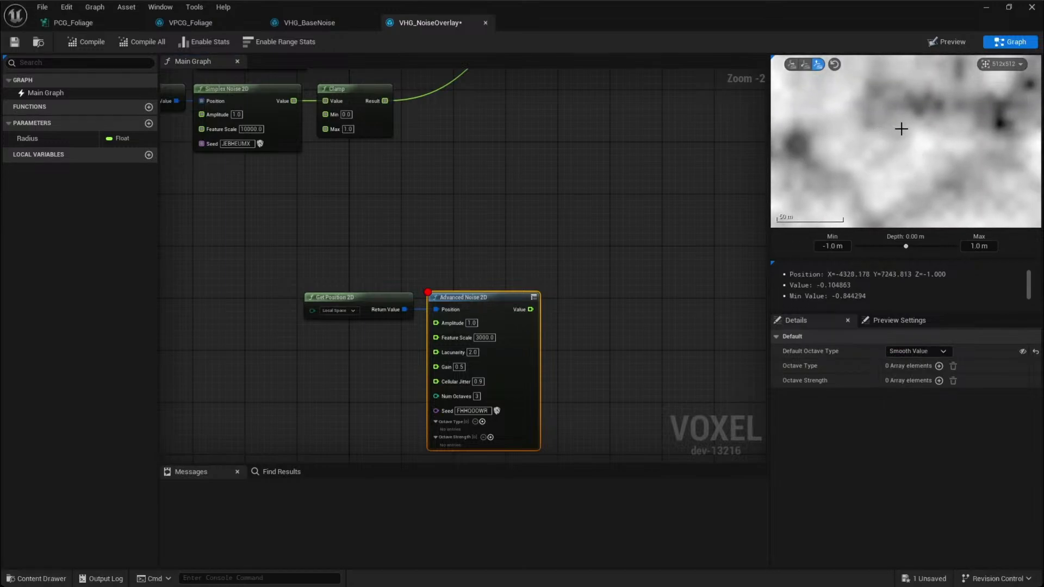
scroll(922, 161, "down", 3)
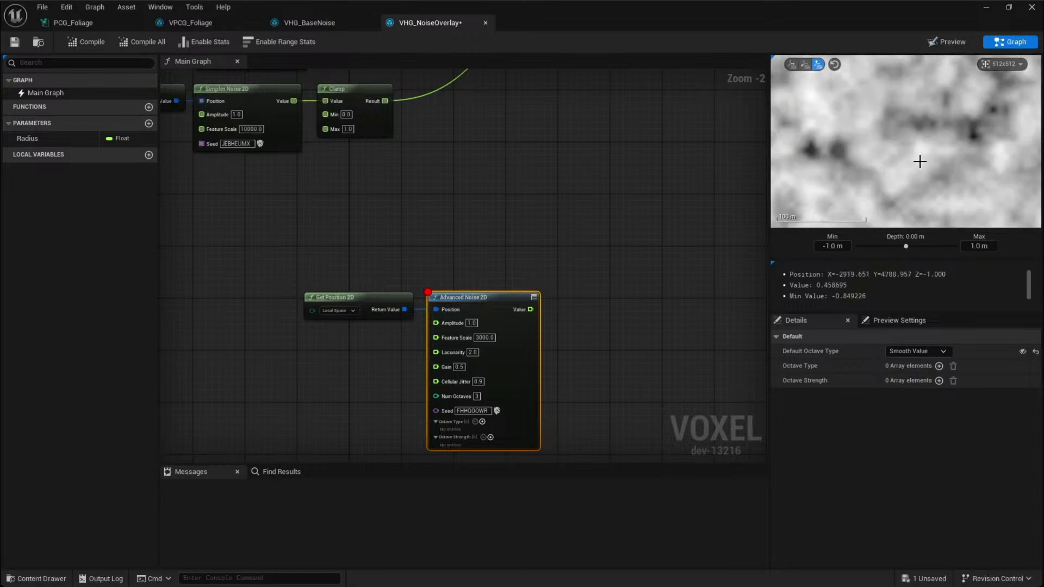
scroll(920, 162, "up", 2)
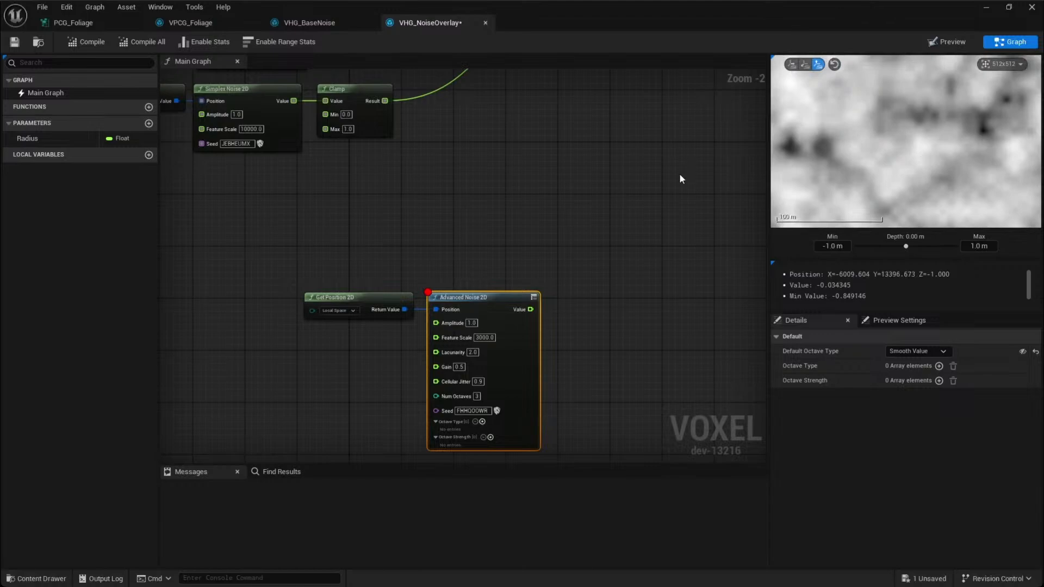
scroll(518, 232, "down", 2)
left_click_drag(391, 296, 535, 424)
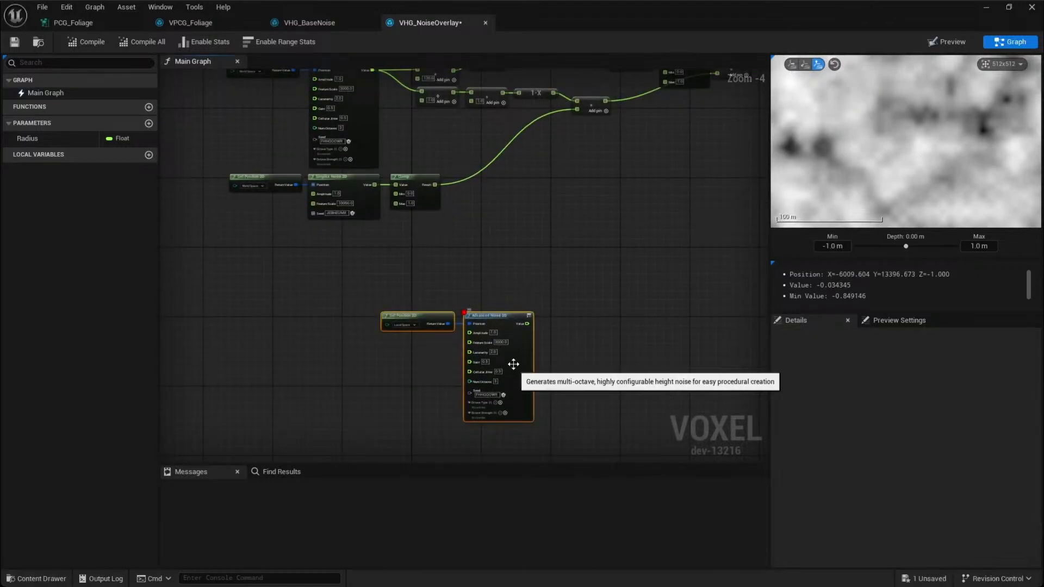
Select the Advanced Noise 2D node in the VHG_BaseNoise graph and reveal the level viewport behind the graph window
left_click(312, 22)
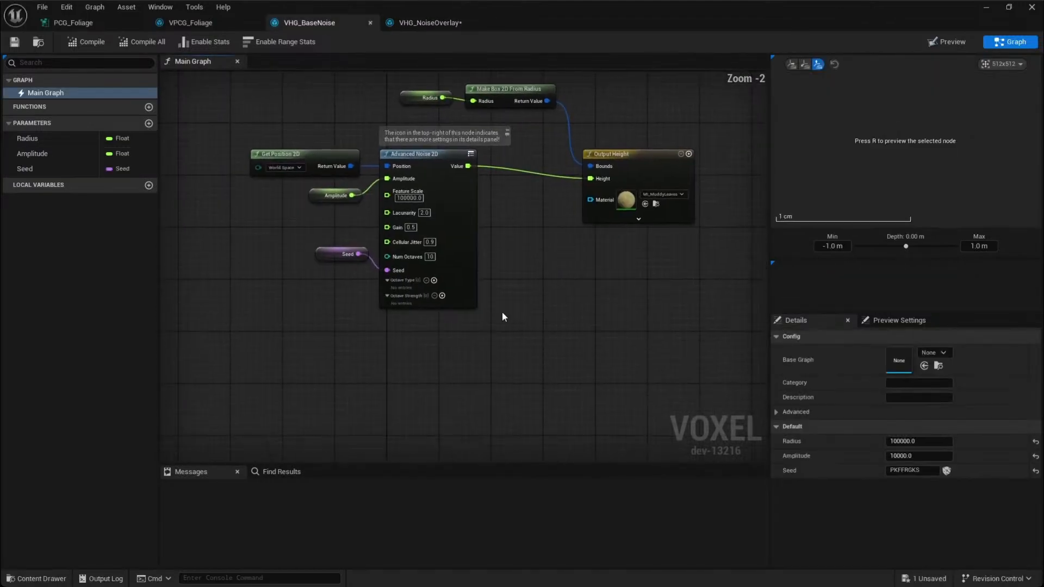
left_click(447, 226)
left_click_drag(699, 3, 652, 170)
right_click_drag(261, 229, 223, 220)
scroll(261, 228, "up", 3)
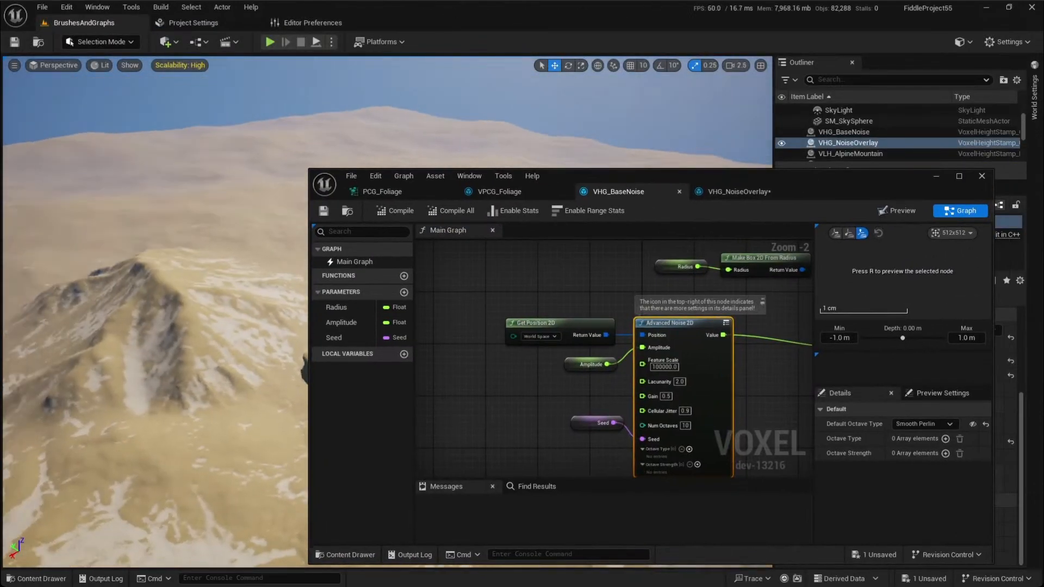
Minimise the graph window, raise the VoxelLandscape actor's maximum editor LOD quality to 8.0, and inspect the terrain surface
left_click(936, 177)
scroll(890, 146, "down", 5)
scroll(885, 137, "up", 3)
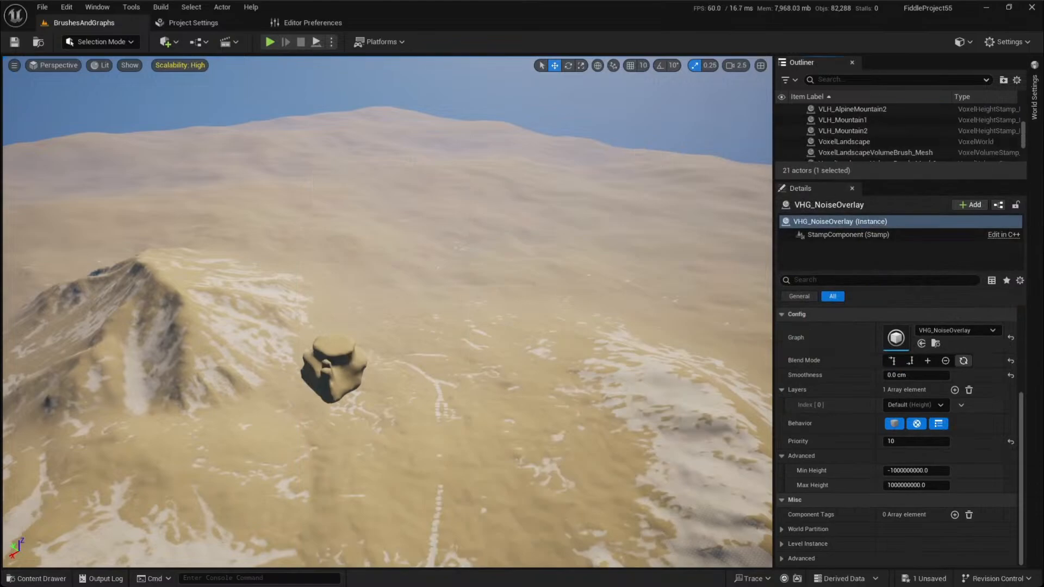
left_click(914, 143)
right_click_drag(834, 468, 833, 474)
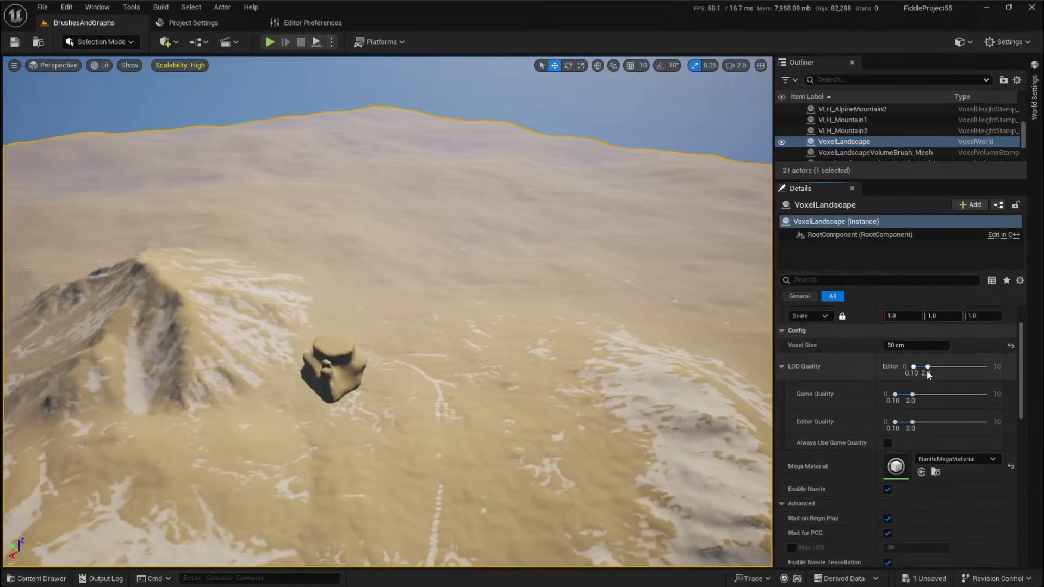
left_click_drag(928, 367, 971, 366)
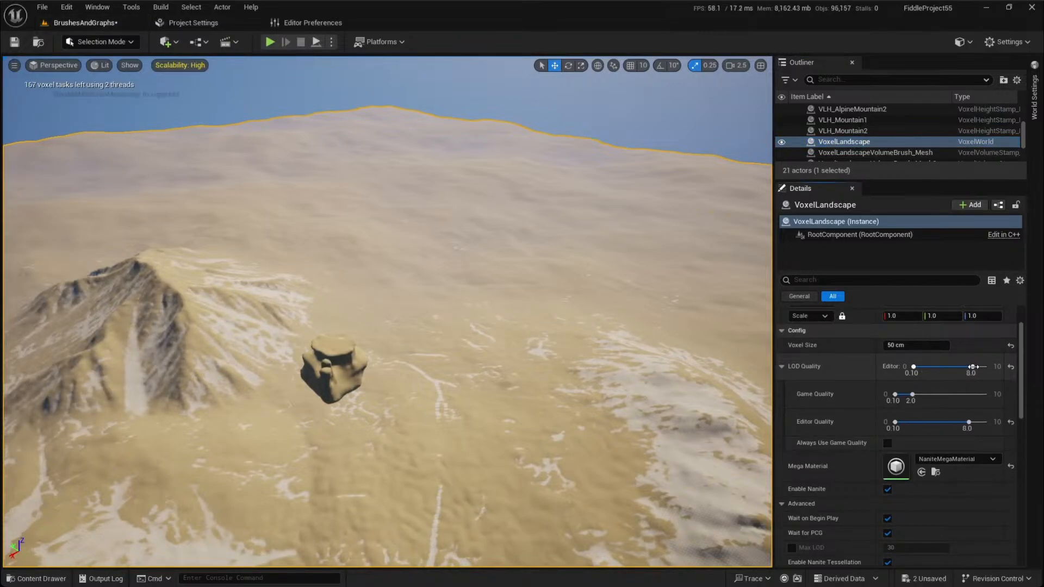
key("w")
mouse_move(396, 357)
right_mouse_down()
mouse_move(375, 356)
mouse_move(383, 320)
mouse_move(389, 358)
right_mouse_up()
scroll(396, 356, "up", 5)
scroll(385, 330, "up", 1)
right_click_drag(441, 272, 348, 333)
scroll(381, 315, "down", 1)
Bring back the VHG_BaseNoise graph, fit its window beside the terrain, and review the Advanced Noise 2D node's Default Octave Type options
key("alt+Tab")
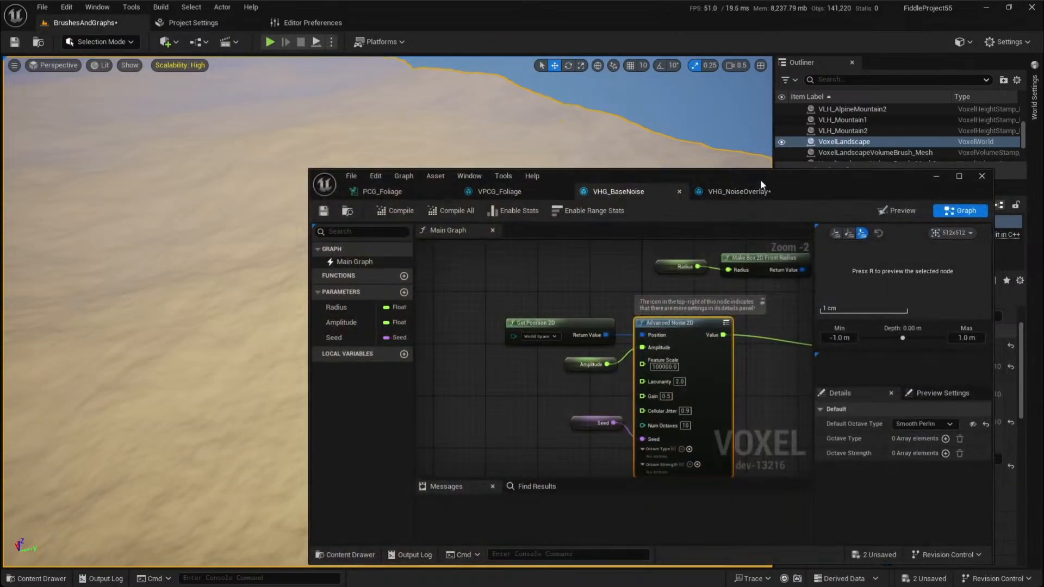
left_click_drag(760, 180, 942, 125)
right_click_drag(707, 331, 588, 289)
right_click_drag(794, 276, 734, 270)
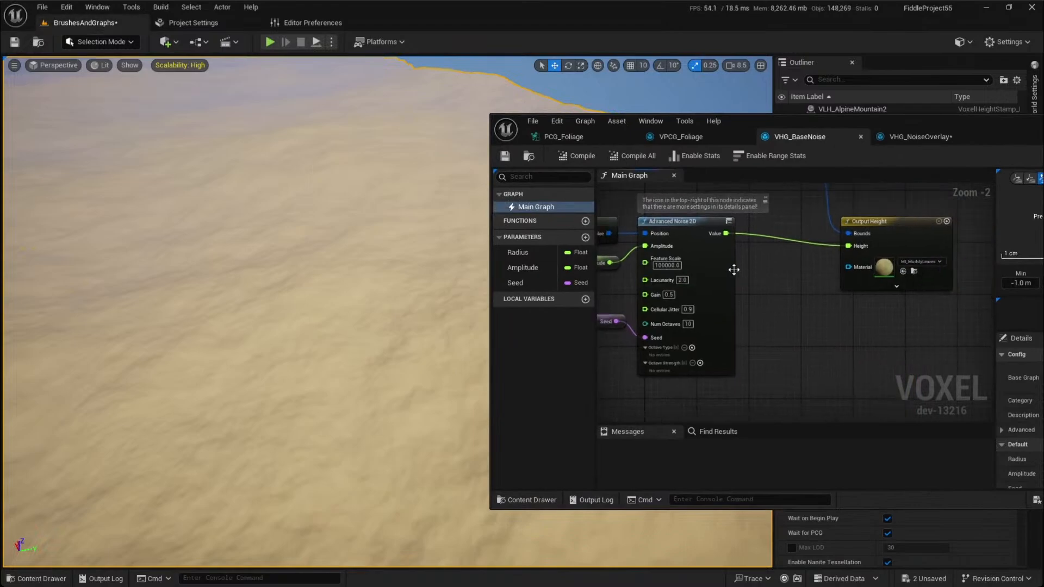
left_click(732, 269)
left_click_drag(868, 121, 738, 125)
left_click_drag(361, 322, 494, 321)
left_click(993, 376)
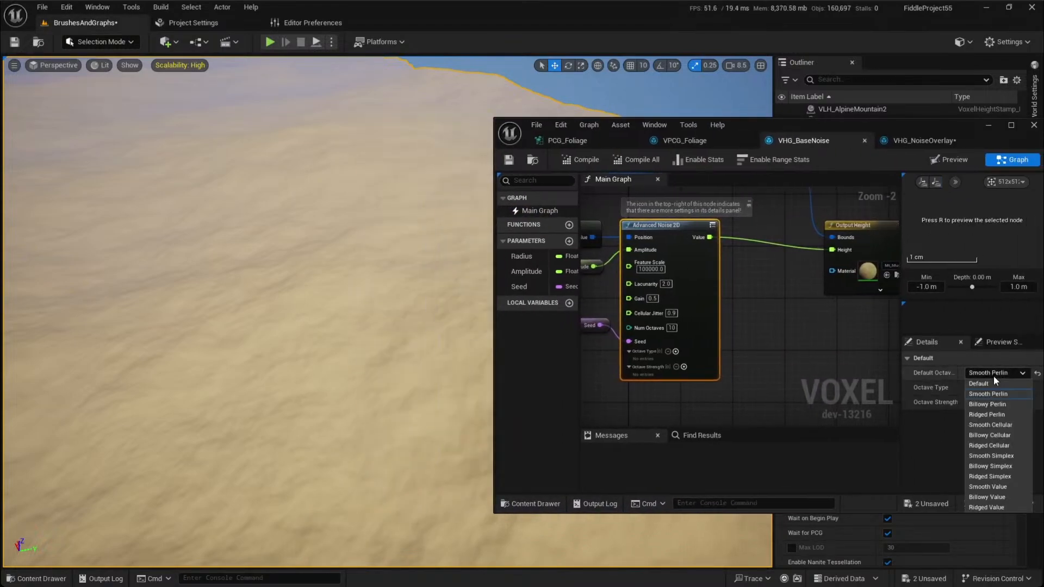
left_click(651, 269)
Set the Amplitude of the VHG_BaseNoise stamp in the level to 20000 and inspect the terrain beside the graph window
right_click_drag(651, 282, 707, 284)
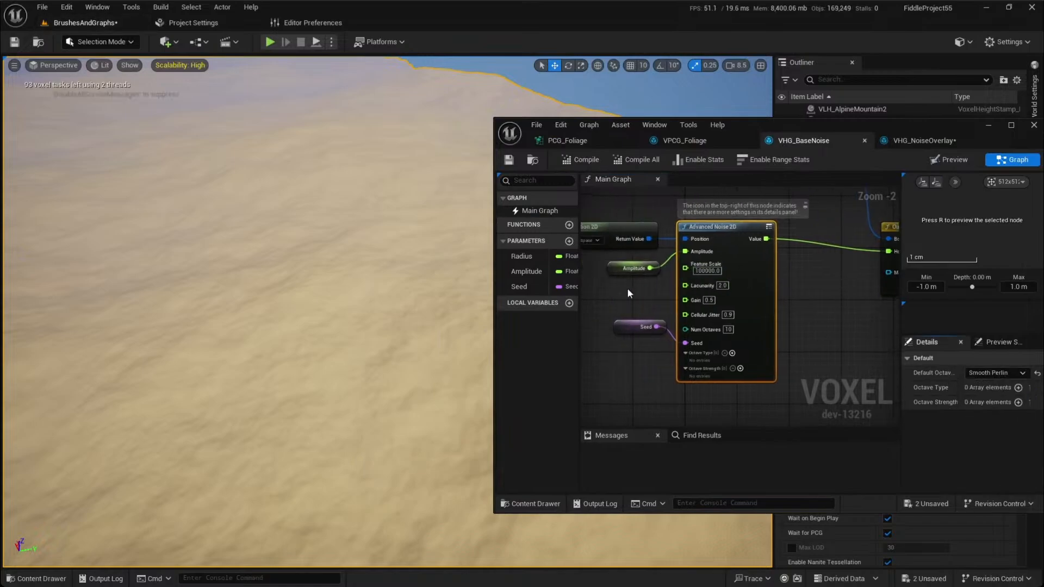
left_click(625, 270)
left_click_drag(866, 128, 423, 431)
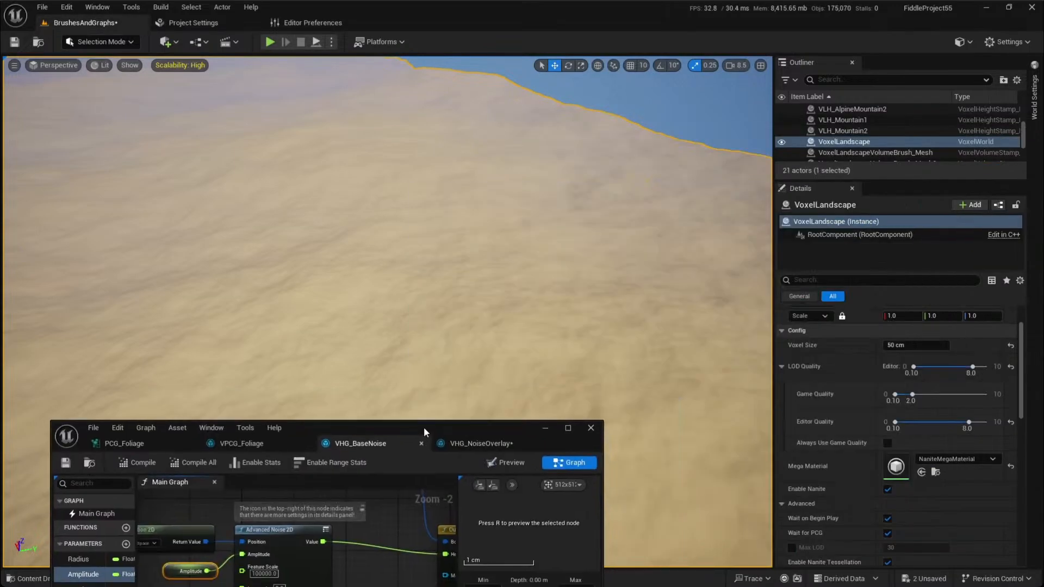
left_click(736, 272)
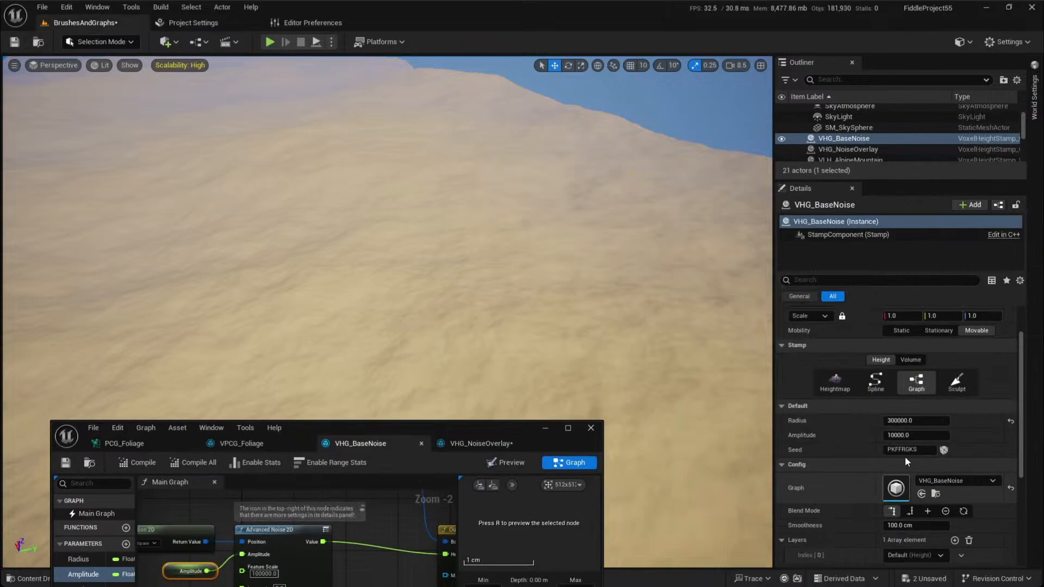
left_click(887, 435)
type("20000")
key("Return")
left_click_drag(492, 429, 919, 294)
scroll(377, 445, "down", 1)
right_click_drag(377, 445, 451, 444)
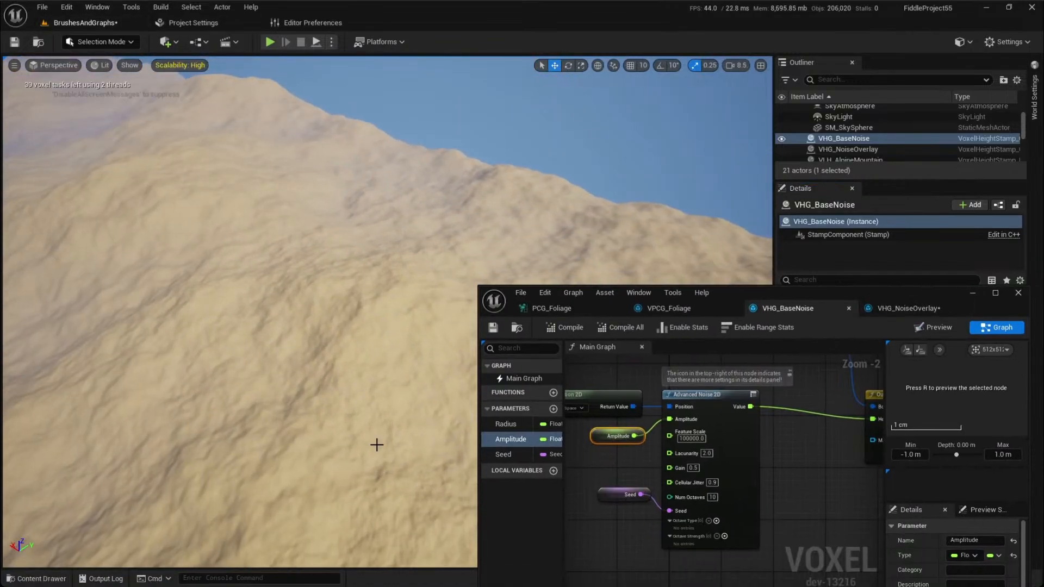
Set the VHG_BaseNoise Advanced Noise 2D node's Default Octave Type to Smooth Simplex and inspect the resulting terrain
left_click(739, 430)
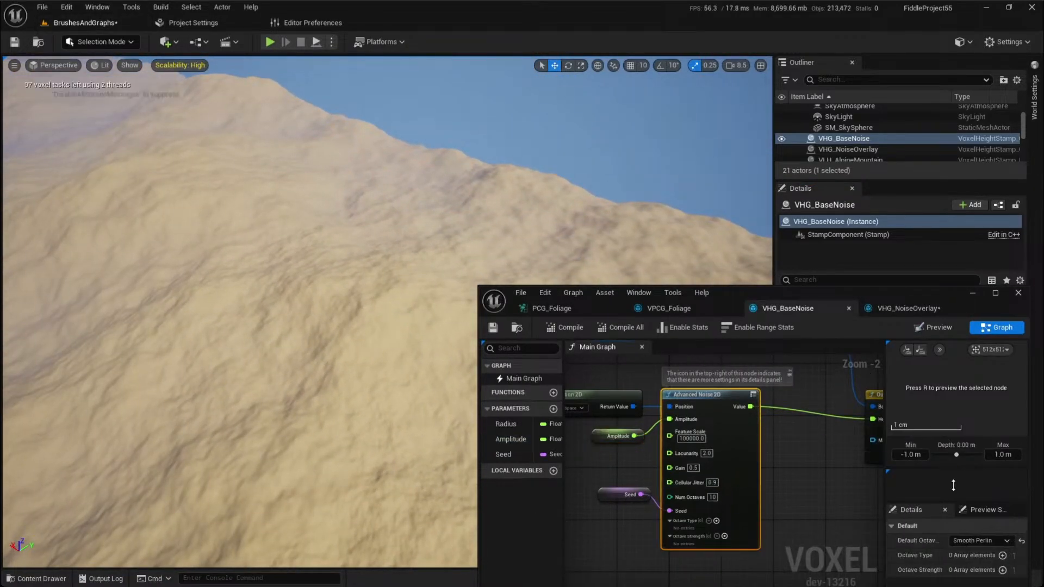
left_click(975, 540)
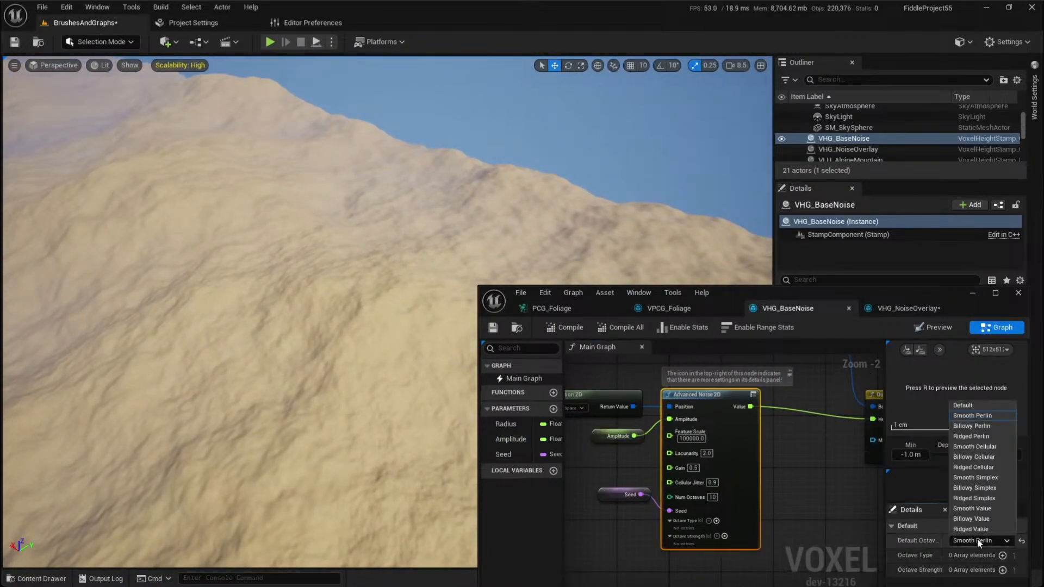
left_click(971, 478)
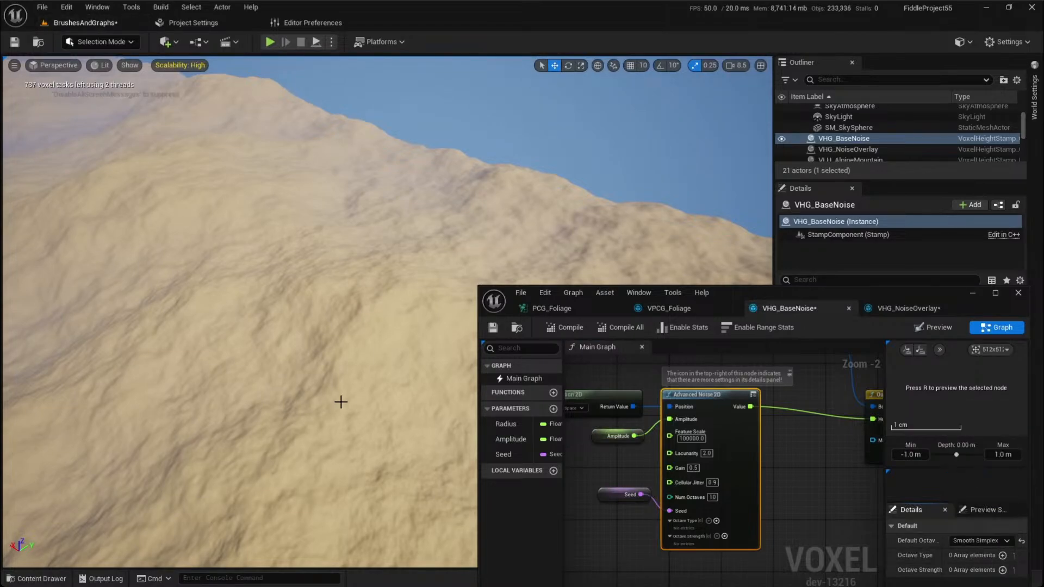
right_click_drag(350, 431, 475, 446)
scroll(350, 432, "down", 3)
scroll(349, 431, "down", 2)
scroll(350, 431, "down", 2)
scroll(348, 335, "down", 1)
right_click_drag(348, 335, 454, 300)
scroll(348, 336, "down", 1)
Switch the base noise node's Default Octave Type to Smooth Value and examine the terrain from several angles
left_click(985, 541)
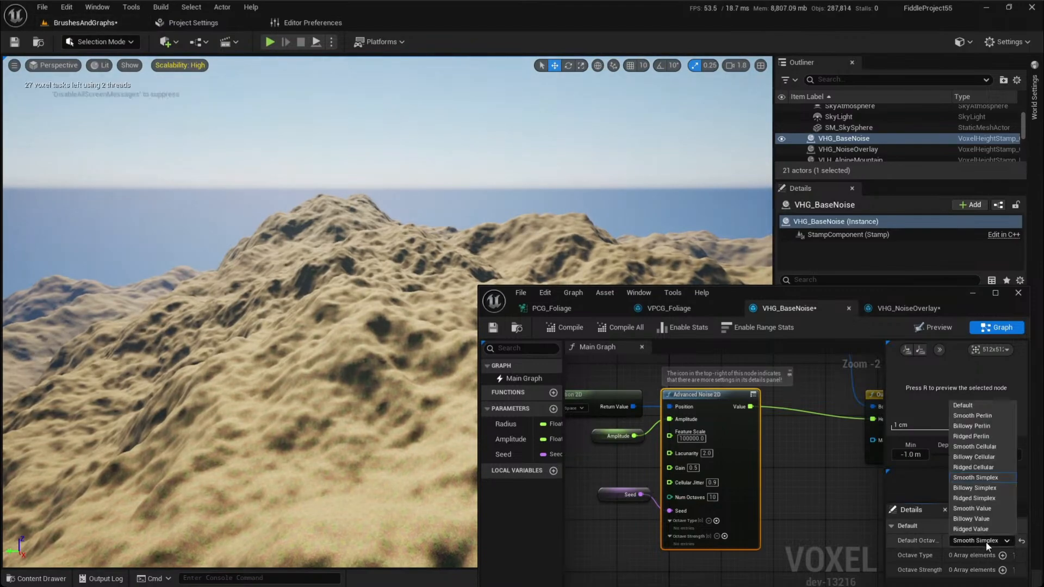
left_click(985, 509)
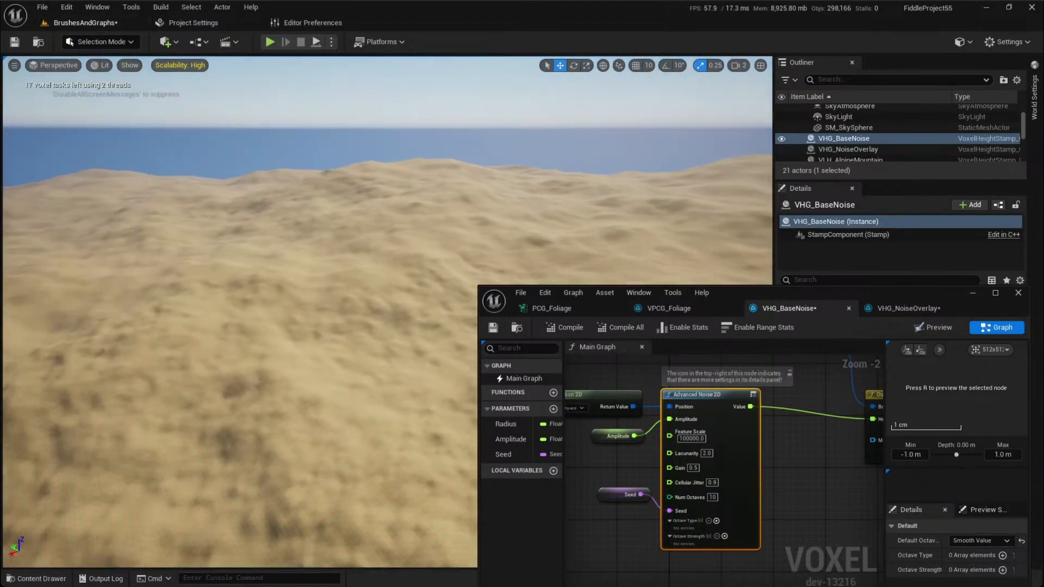
scroll(321, 234, "up", 2)
right_click_drag(348, 217, 228, 261)
right_click_drag(348, 396, 465, 375)
scroll(348, 395, "down", 1)
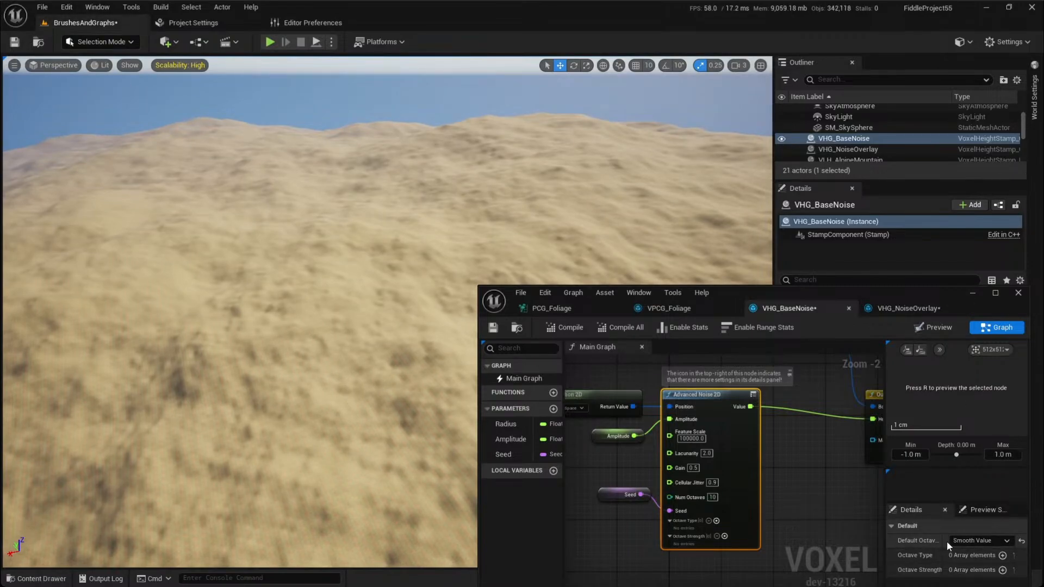
Return the base noise node's Default Octave Type to Smooth Perlin and add two Octave Type array elements
left_click(965, 540)
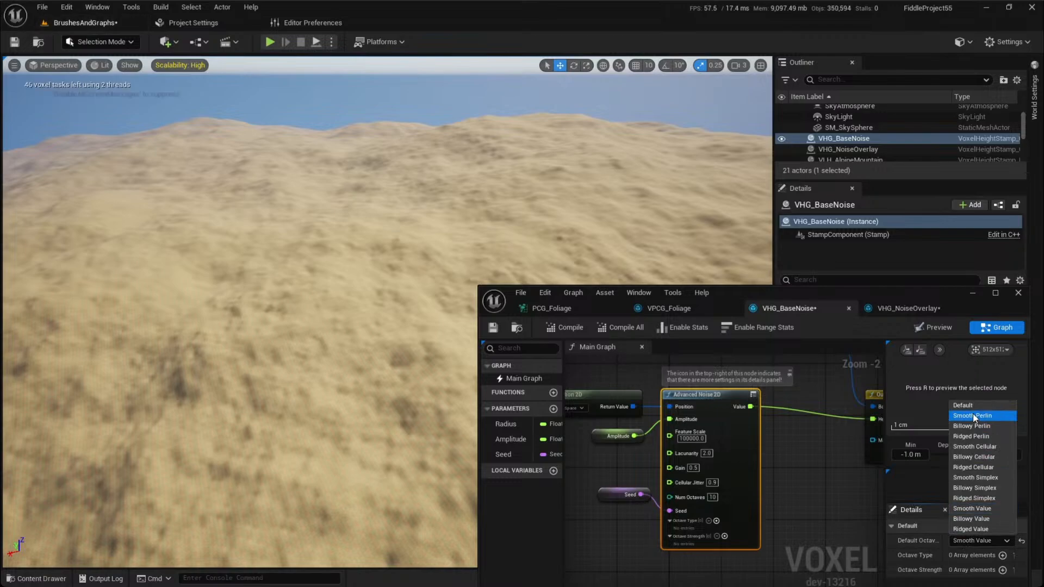
left_click(973, 416)
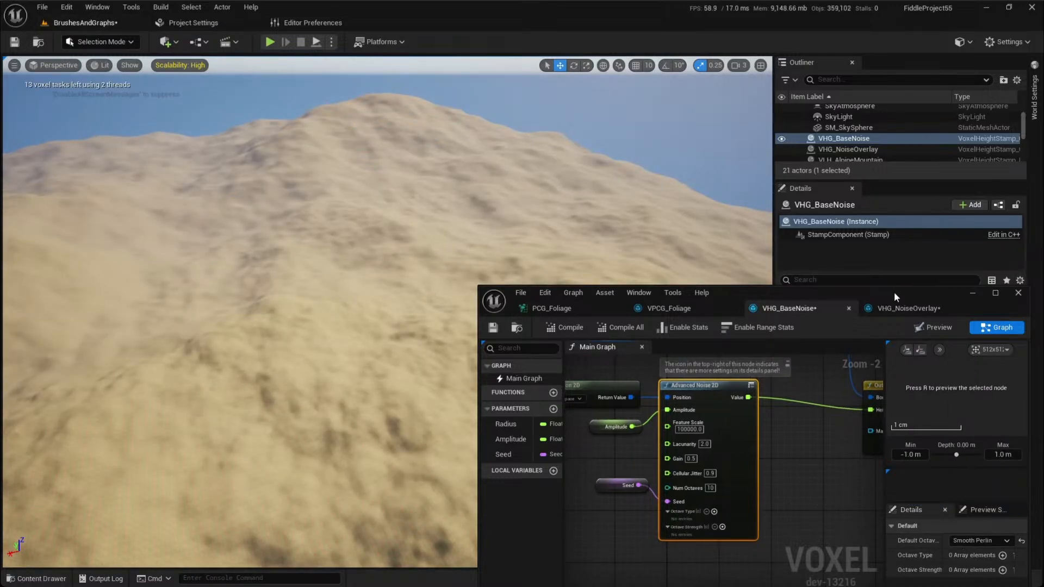
left_click_drag(894, 292, 862, 184)
left_click(971, 448)
left_click(970, 448)
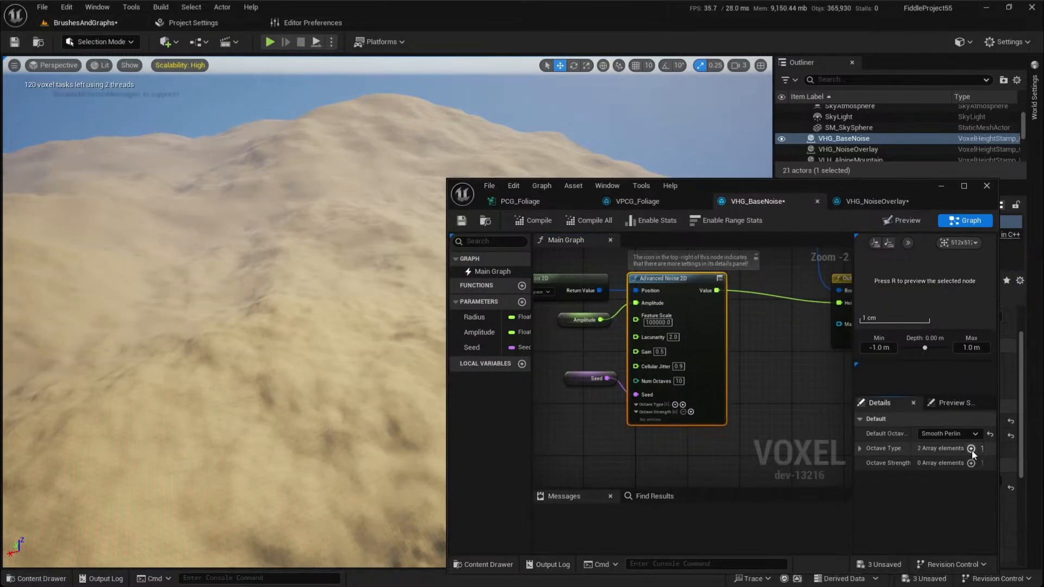
left_click(860, 448)
Set the Octave Type at Index 0 to Smooth Cellular and inspect the terrain
left_click(942, 463)
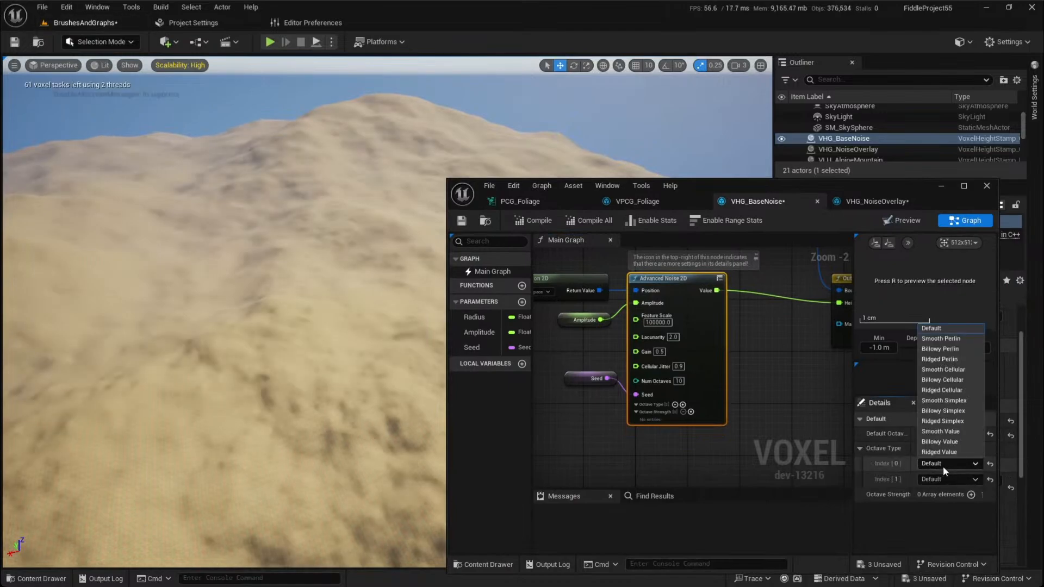
left_click(943, 369)
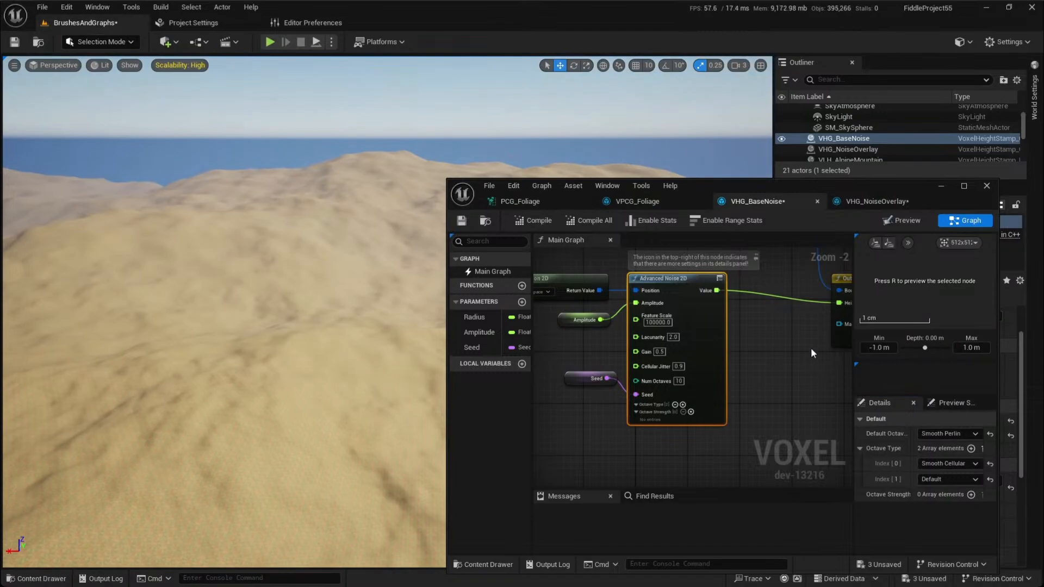
left_click_drag(834, 190, 810, 185)
right_click_drag(261, 293, 108, 305)
scroll(262, 296, "up", 3)
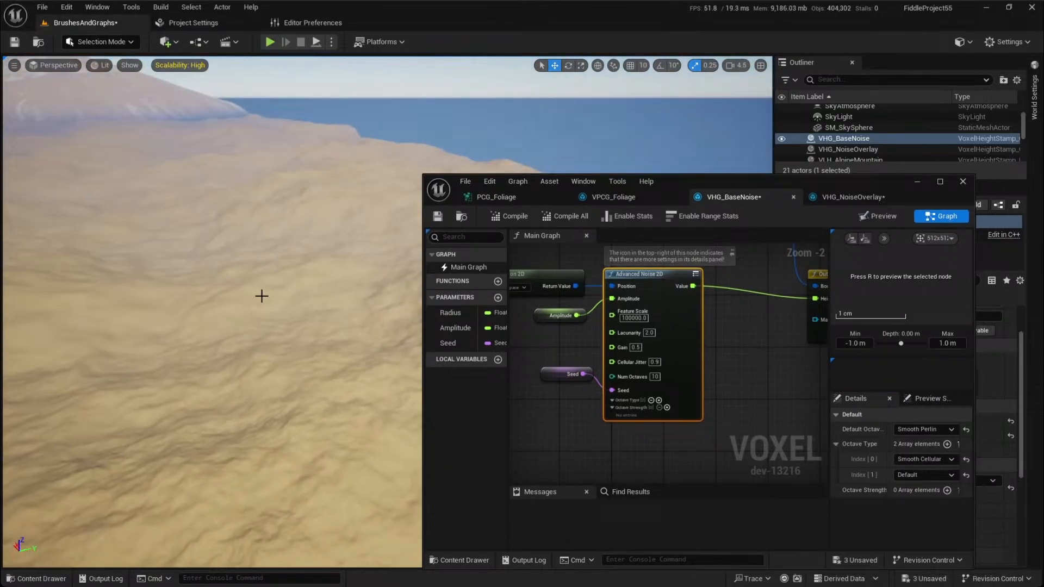
Set the Advanced Noise 2D node's Num Octaves to 2 and look across the terrain
key("Return")
right_click_drag(195, 380, 157, 375)
scroll(195, 380, "up", 1)
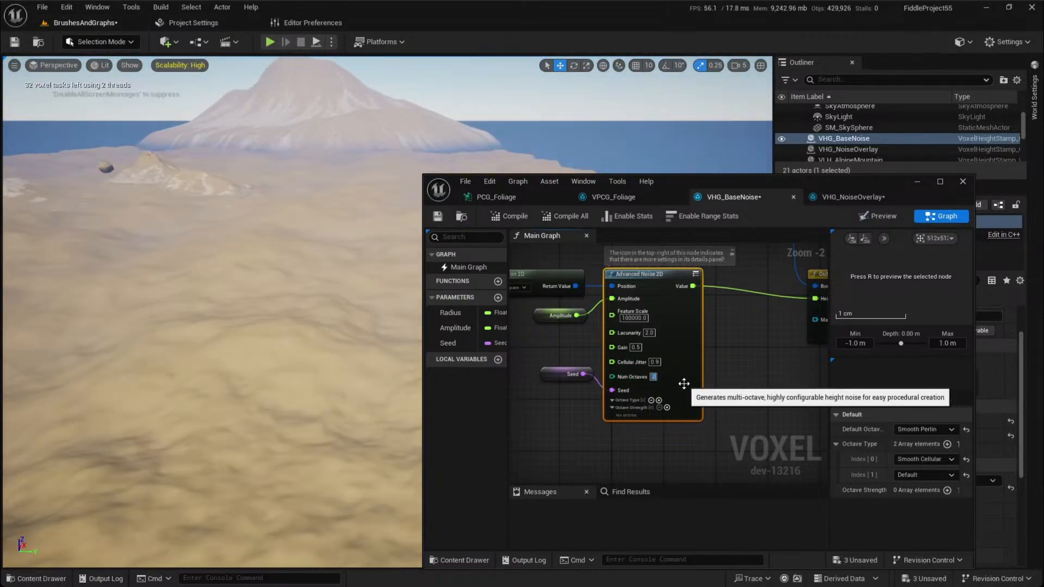
Set the Octave Type at Index 1 to Smooth Simplex and the Advanced Noise 2D node's Num Octaves to 4
left_click(924, 476)
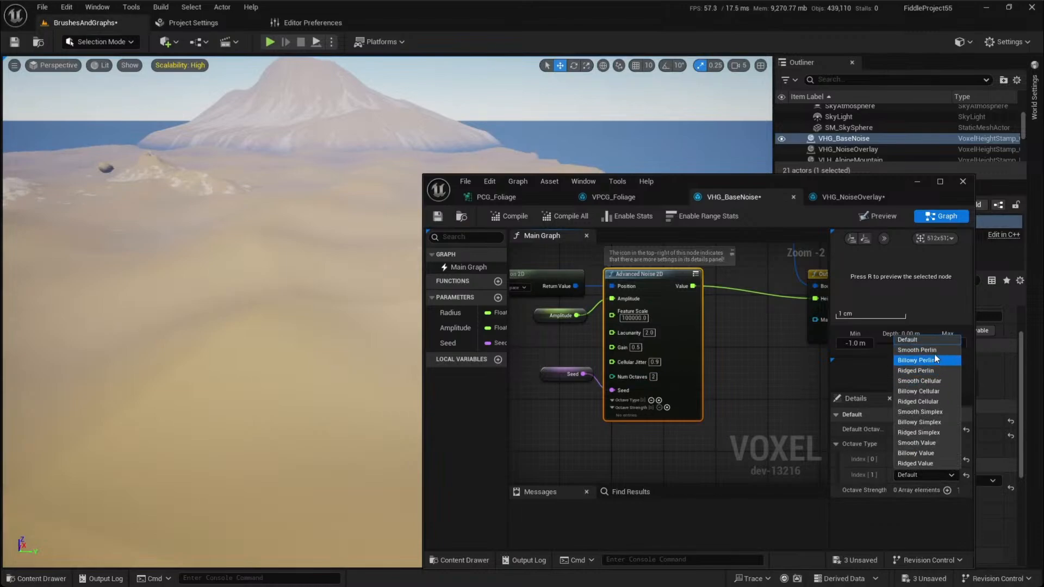
left_click(931, 413)
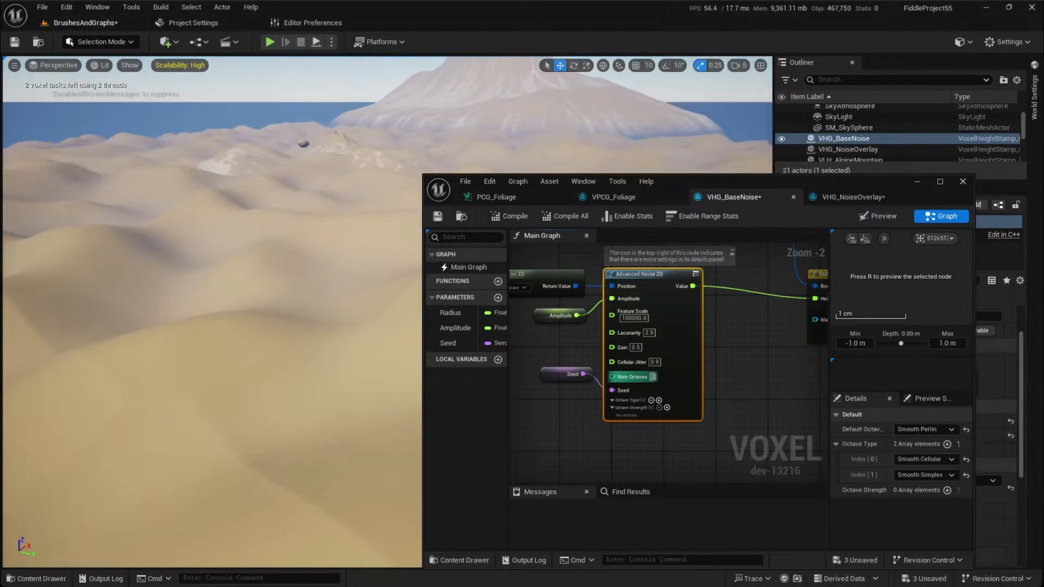
left_click(918, 430)
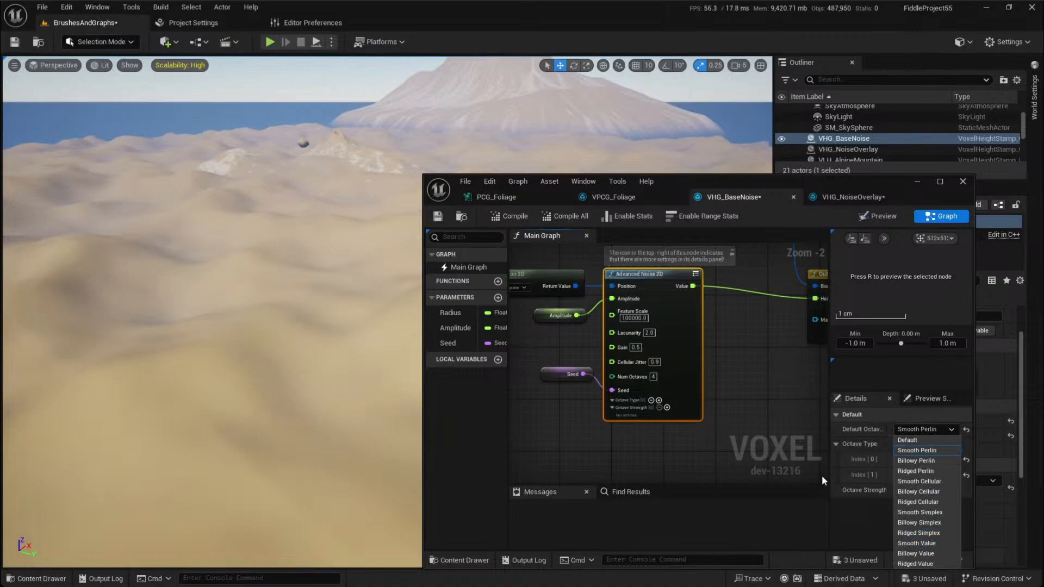
left_click(846, 506)
Add two more Octave Type array elements and set both Index 2 and Index 3 to Smooth Simplex
left_click(947, 444)
left_click(947, 444)
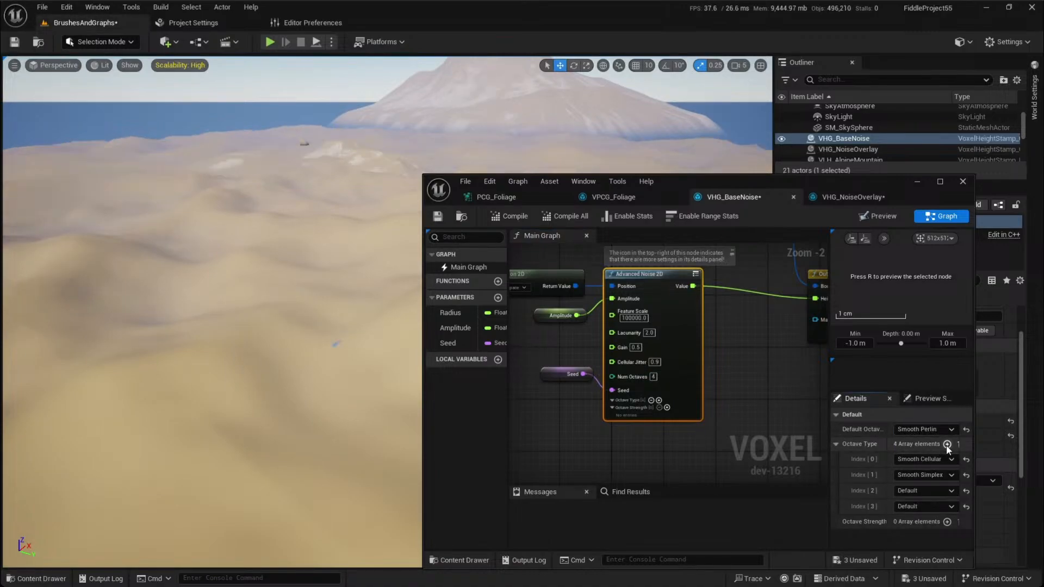
left_click(941, 490)
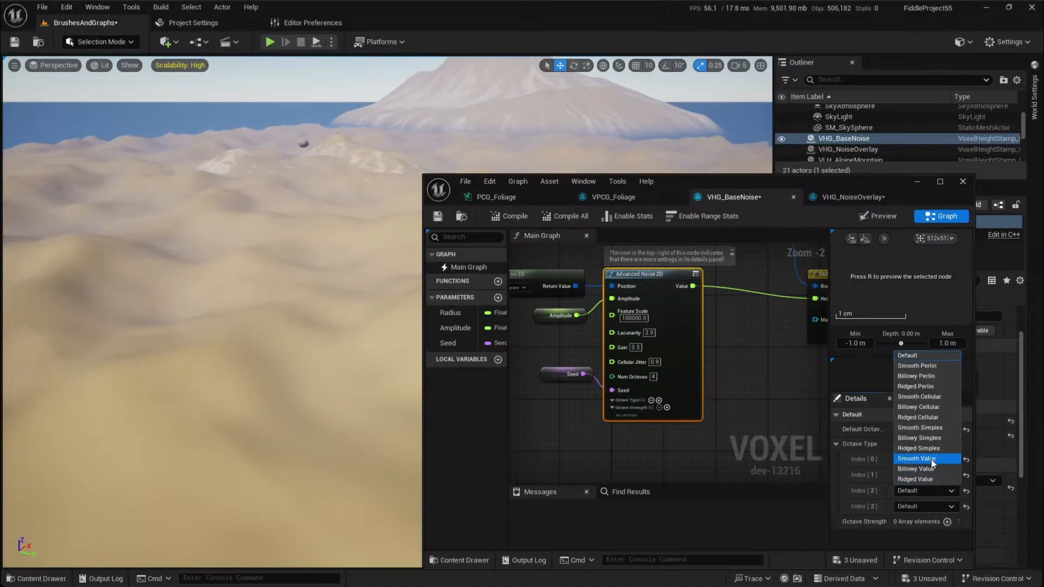
left_click(933, 428)
left_click(930, 503)
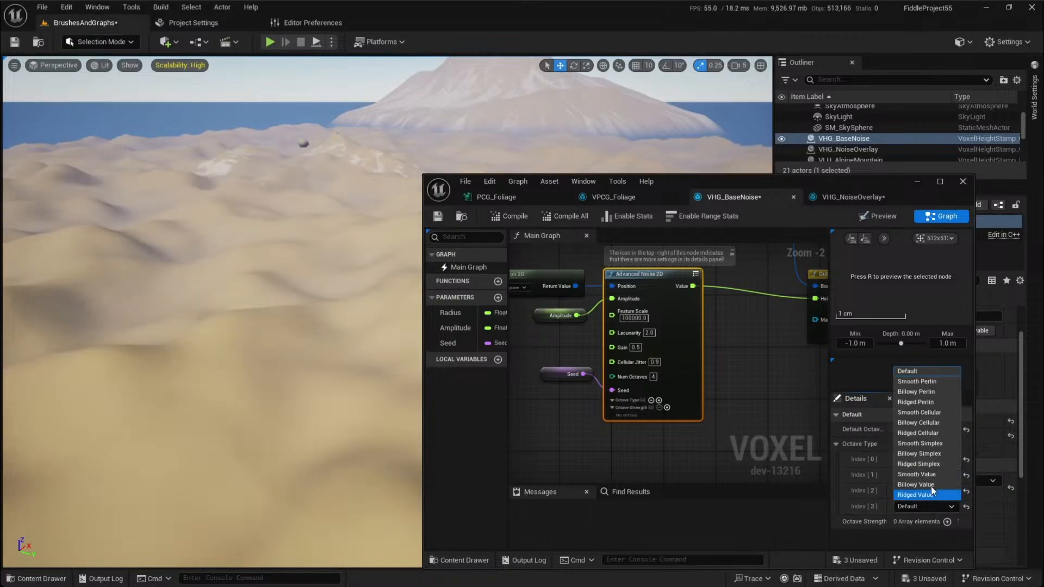
left_click(932, 443)
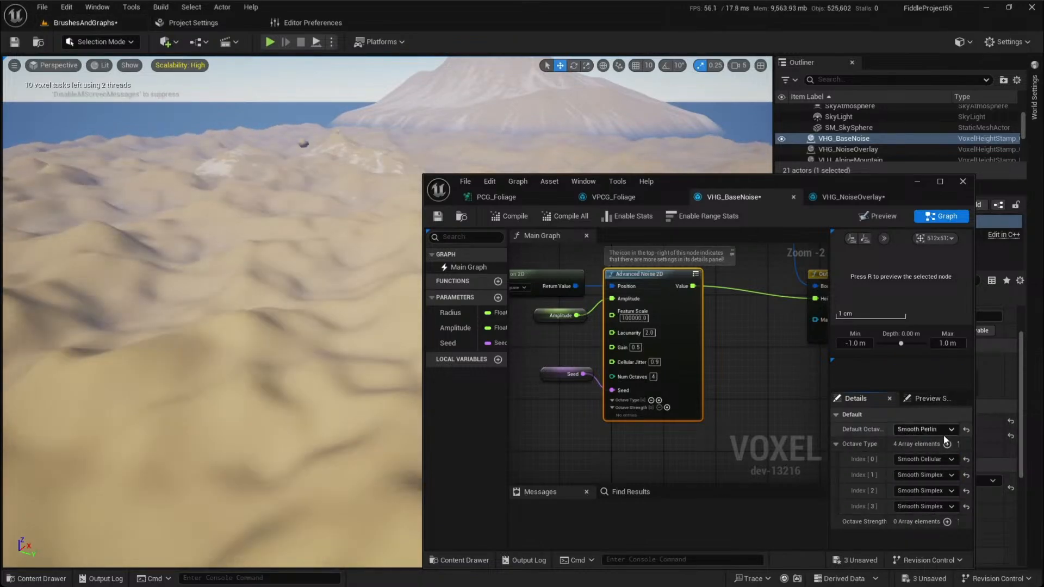
Add Octave Type elements for Index 4 and Index 5 as Smooth Value, and set Num Octaves to 6
left_click(946, 444)
left_click(947, 444)
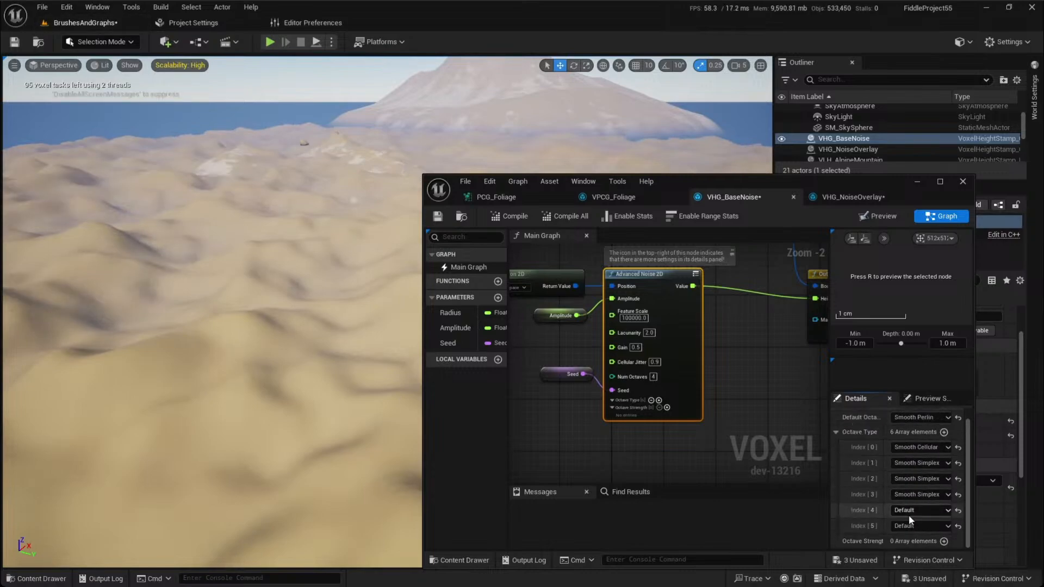
left_click(910, 511)
left_click(920, 479)
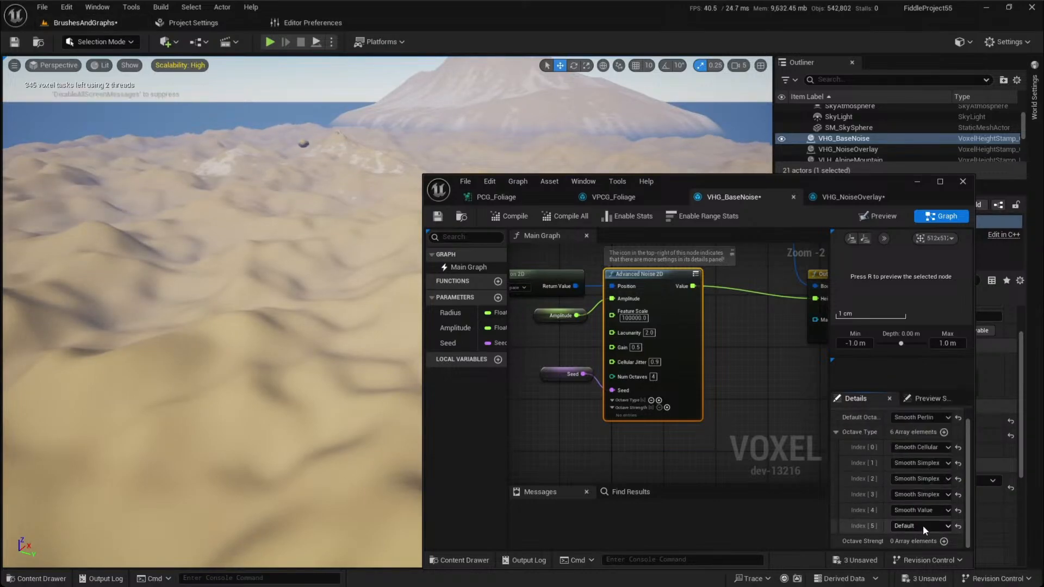
left_click(922, 525)
left_click(920, 494)
left_click(653, 377)
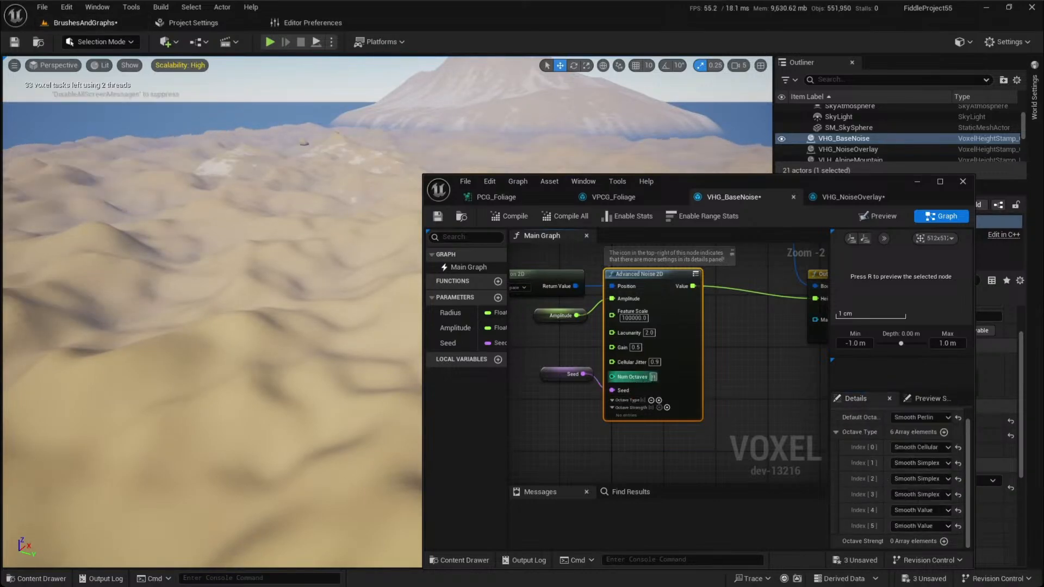
Add two further Octave Type elements, setting Index 6 to Billowy Value and Index 7 to Ridged Simplex
right_click_drag(754, 479, 720, 427)
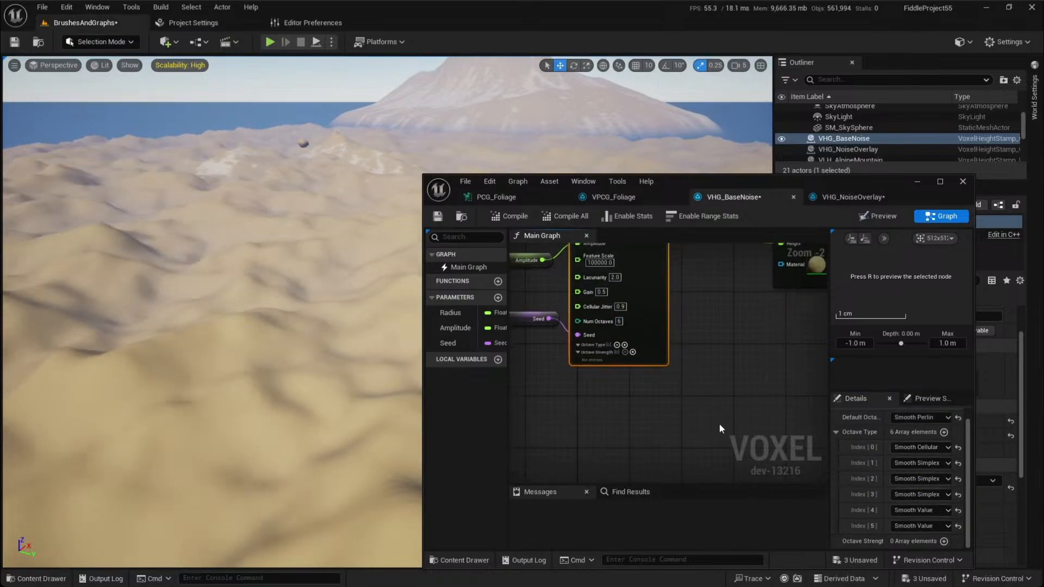
left_click(943, 432)
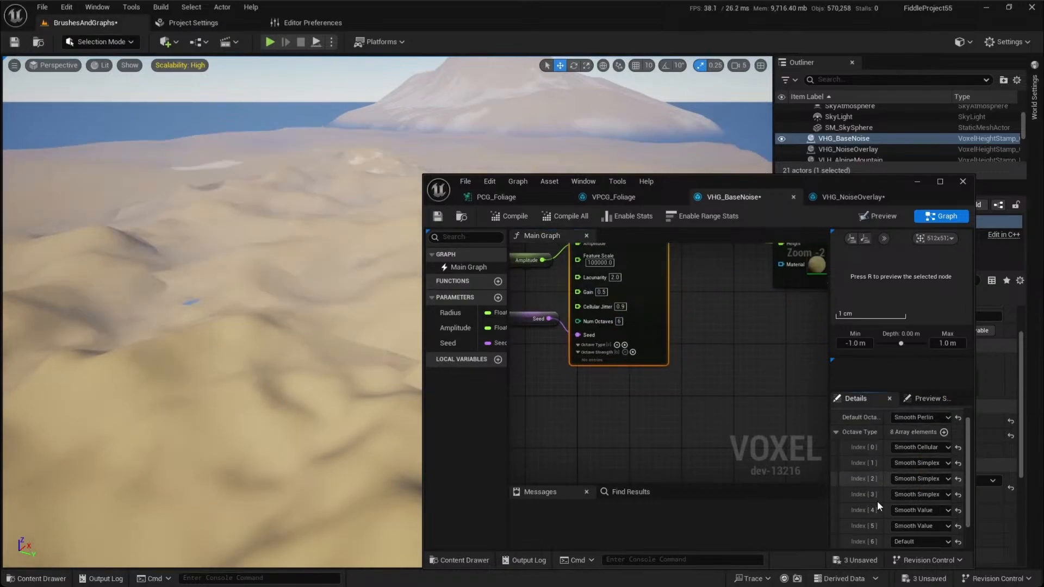
scroll(926, 489, "down", 2)
left_click(924, 511)
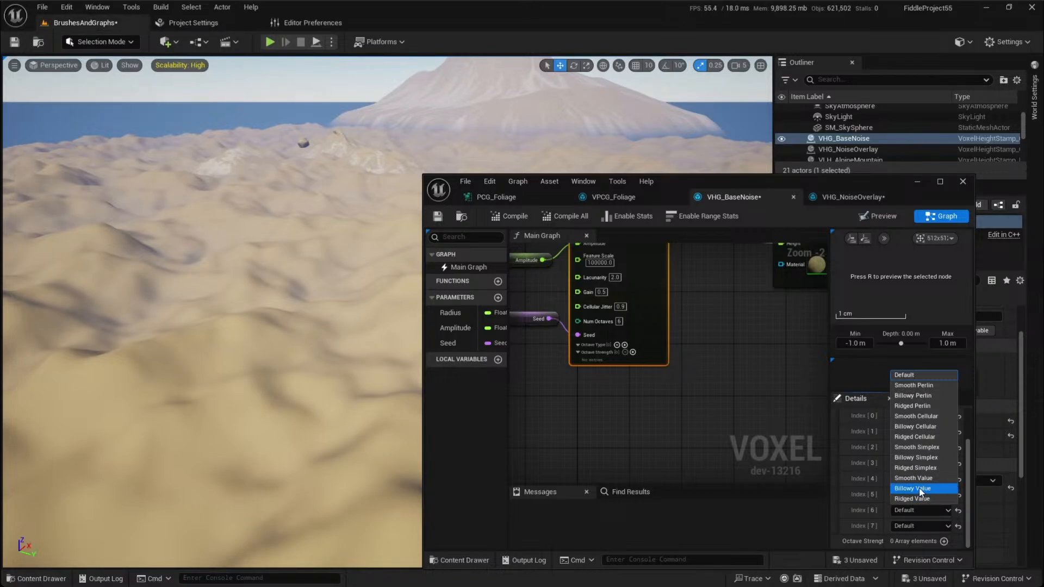
left_click(922, 524)
left_click(922, 524)
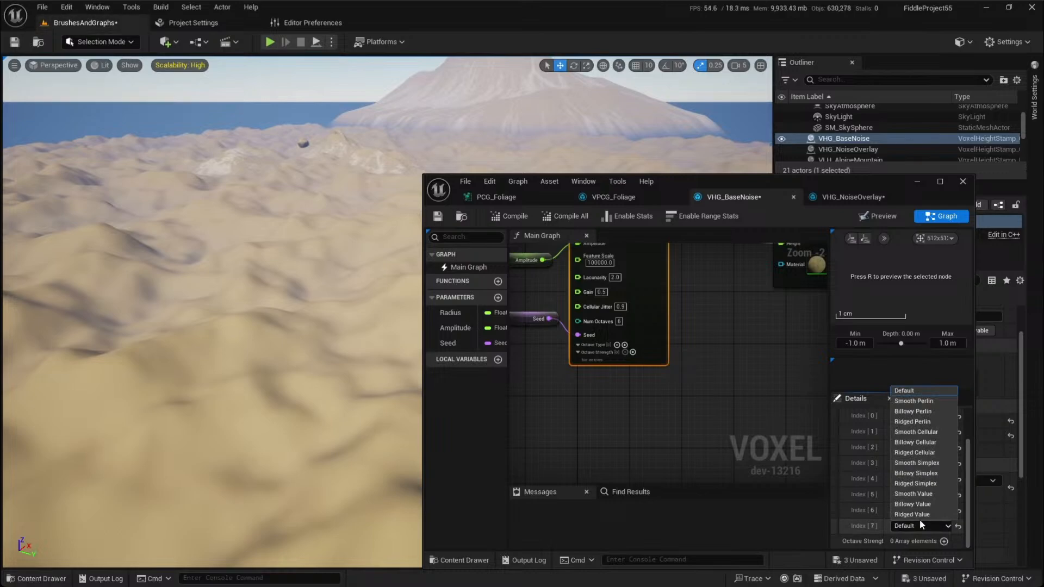
left_click(917, 484)
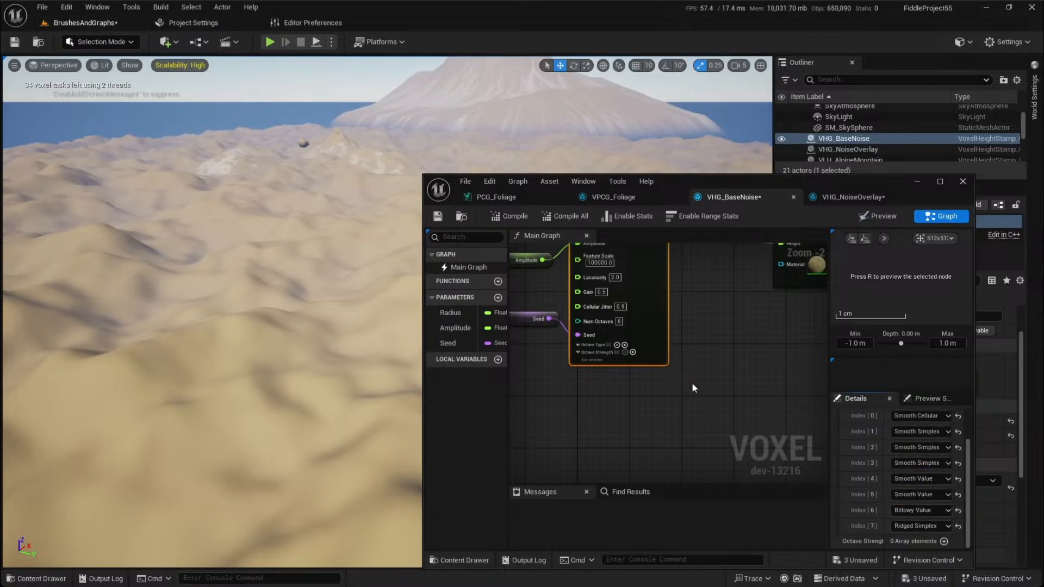
Set the Advanced Noise 2D node's Num Octaves to 8
left_click(619, 321)
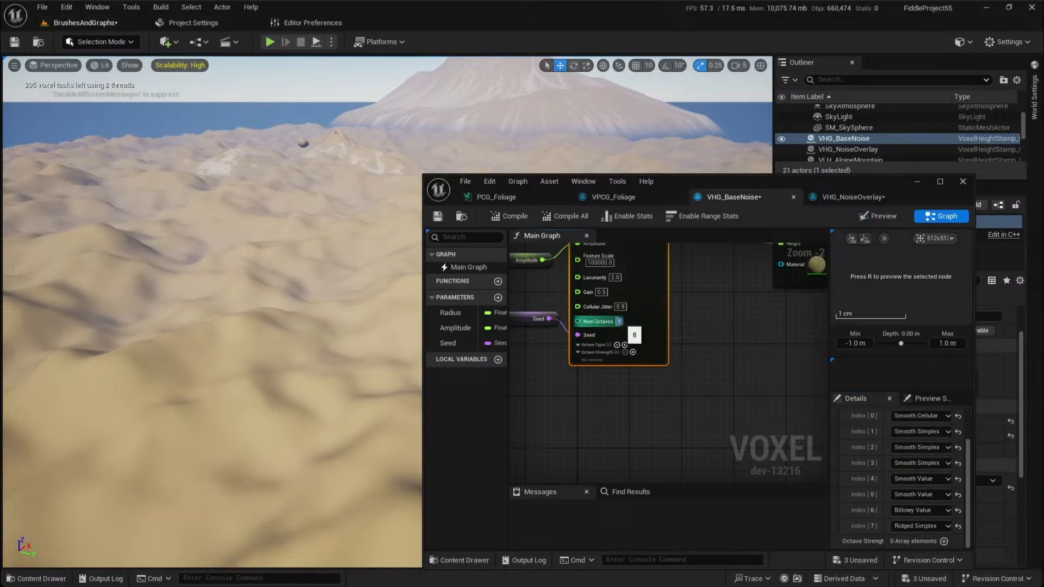
type("8")
key("Return")
Fly over the terrain to examine the fine surface detail produced by the mixed octave types
key("w")
right_click_drag(212, 312, 169, 240)
scroll(212, 313, "down", 3)
key("w")
scroll(212, 312, "down", 1)
key("w")
scroll(212, 313, "down", 4)
key("w")
scroll(212, 313, "up", 2)
key("w")
scroll(212, 313, "up", 5)
key("w")
key("w")
Set the Advanced Noise 2D node's Num Octaves to 7 and look over the terrain again
left_click(621, 321)
type("7")
key("Return")
key("w")
right_click_drag(326, 348, 225, 390)
scroll(233, 340, "up", 1)
key("e")
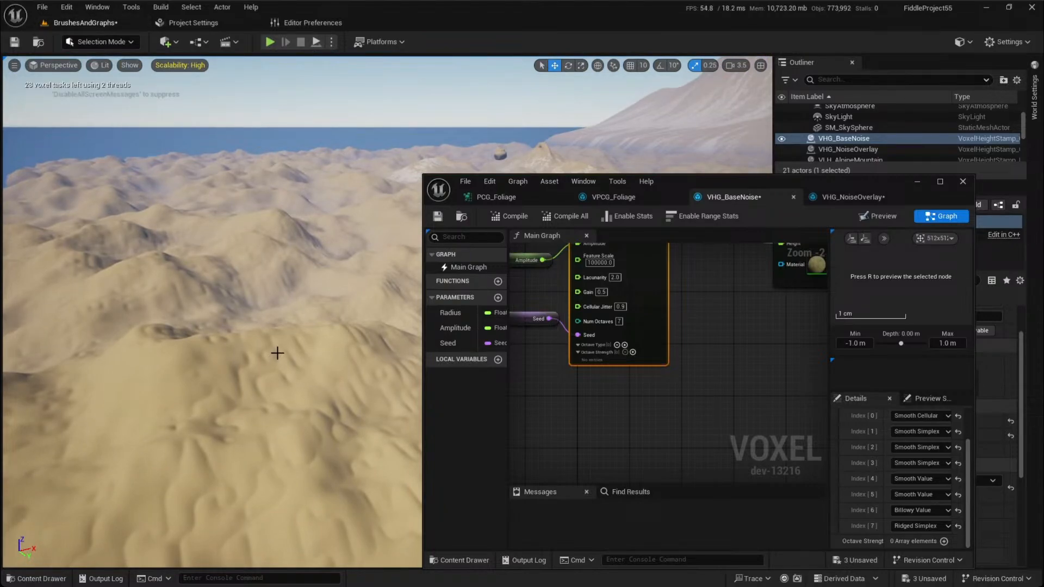
Add a Domain Warp 2D node to the base noise graph and place it in front of the Advanced Noise 2D node
right_click_drag(749, 409, 787, 466)
left_click(659, 448)
right_click_drag(617, 461, 728, 461)
left_click(763, 293)
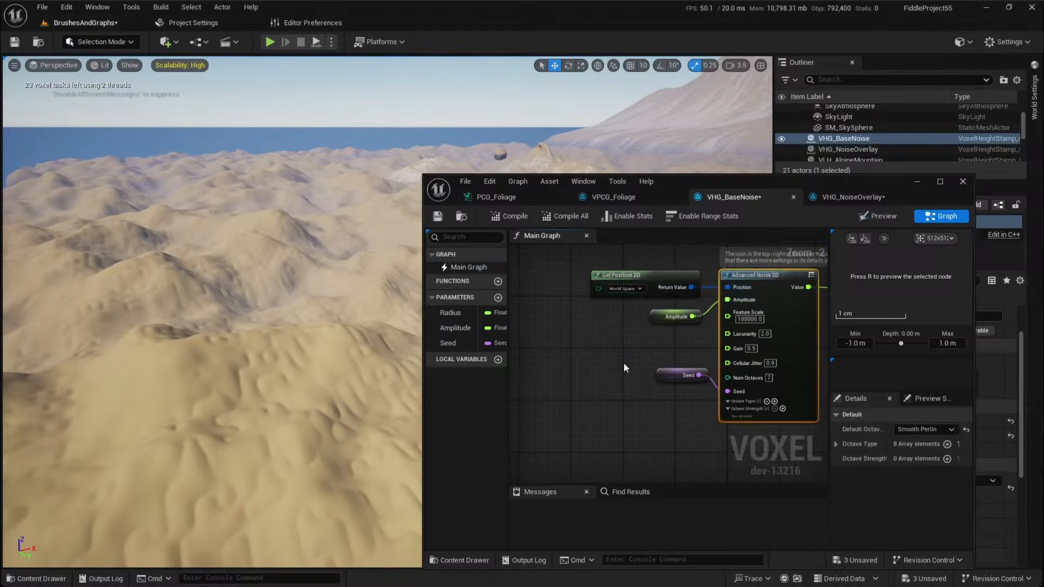
right_click(581, 362)
type("g")
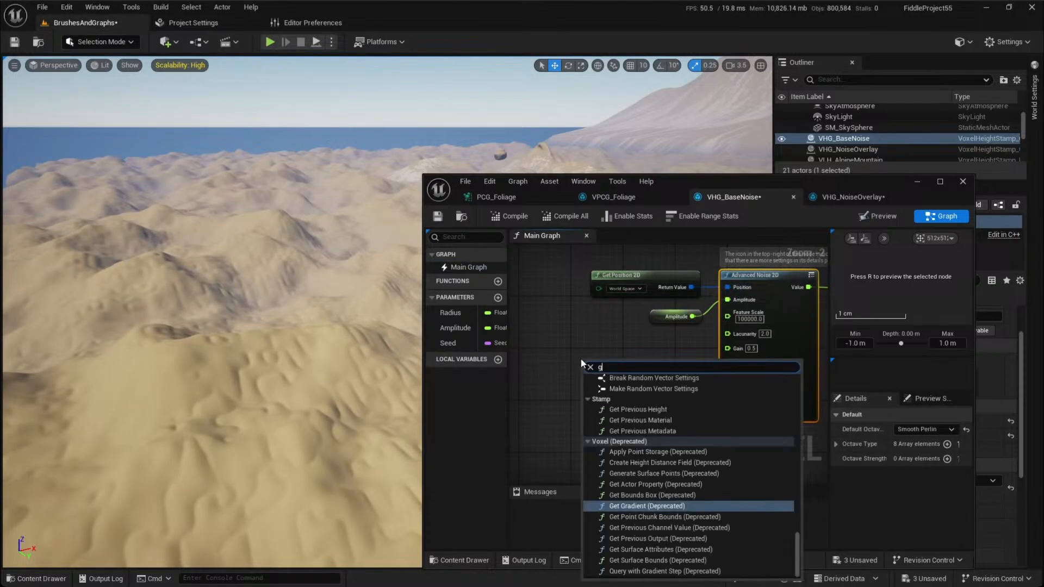
type("radie")
key("ctrl+a")
key("BackSpace")
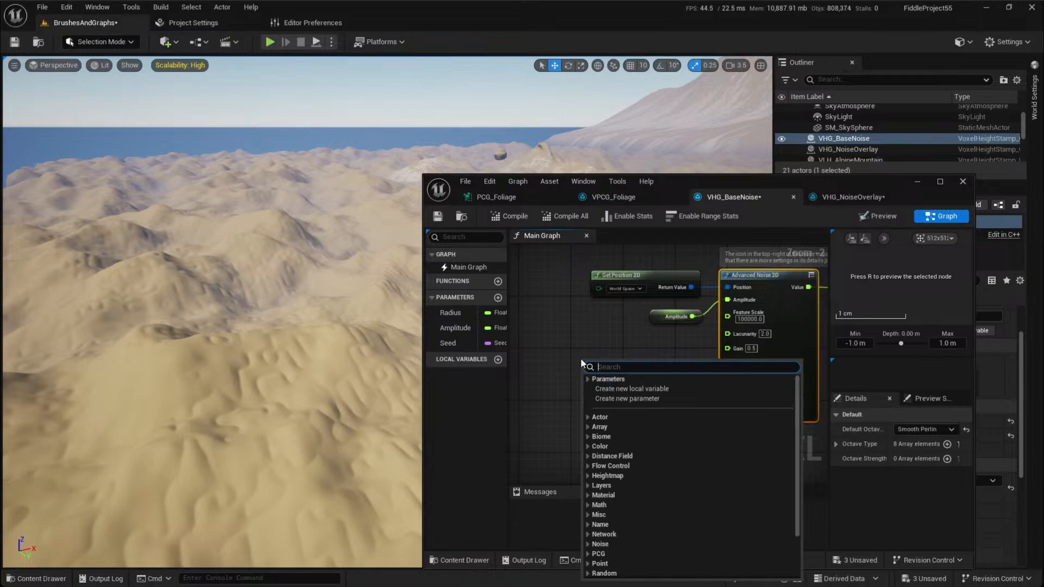
type("warp")
key("Return")
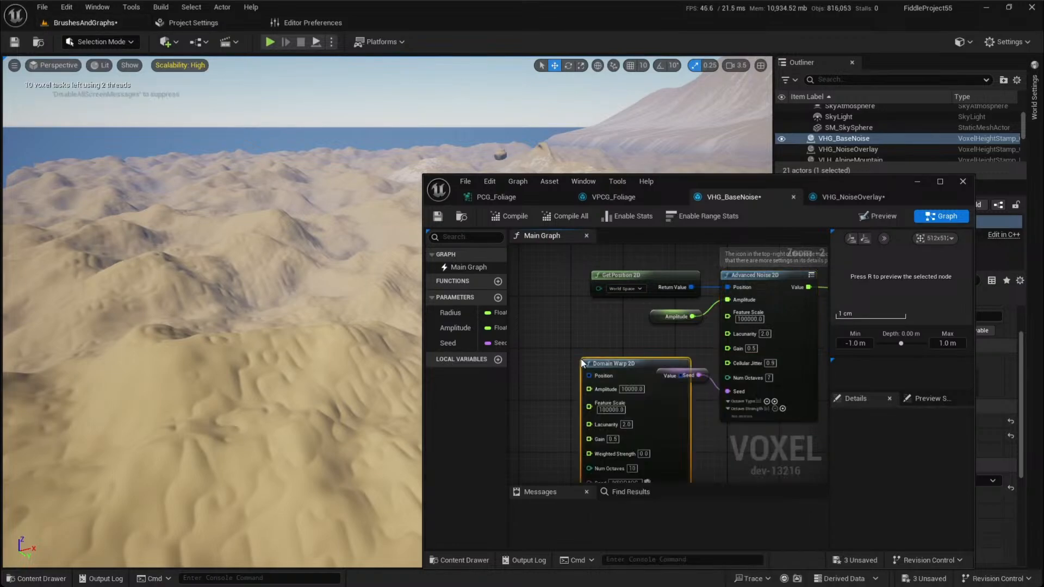
left_click_drag(662, 412, 589, 370)
Feed a copy of Get Position 2D into Domain Warp 2D and connect its Value to the Advanced Noise 2D Position input
left_click(636, 276)
key("ctrl+c")
right_click_drag(631, 294, 791, 291)
key("ctrl+v")
left_click_drag(657, 324, 799, 357)
key("q")
left_click(801, 357)
right_click_drag(802, 358, 690, 378)
left_click_drag(648, 346, 754, 306)
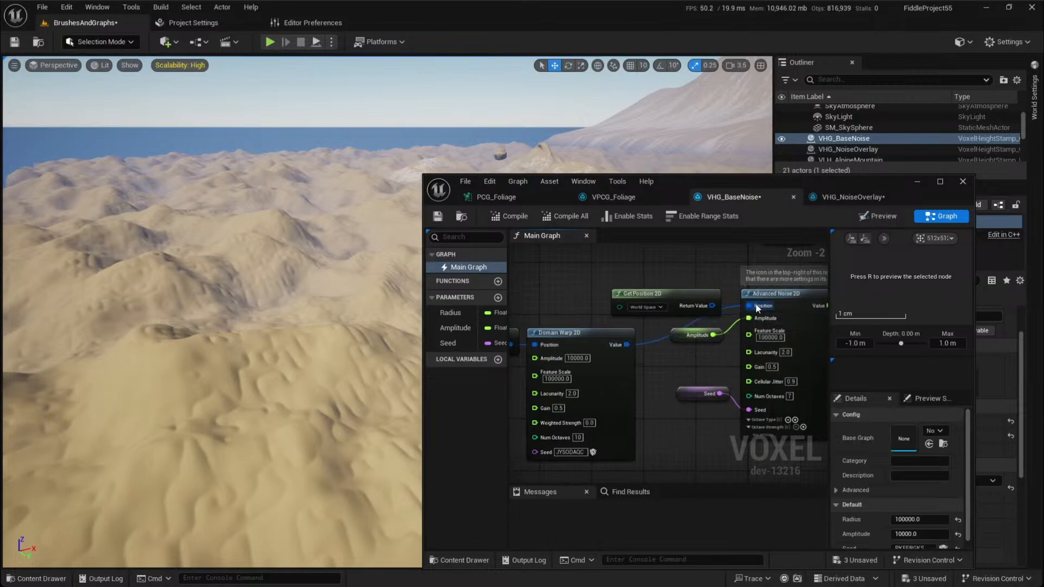
Set the Domain Warp 2D node's Amplitude to 50000 and inspect the warped terrain
right_click_drag(665, 396, 674, 394)
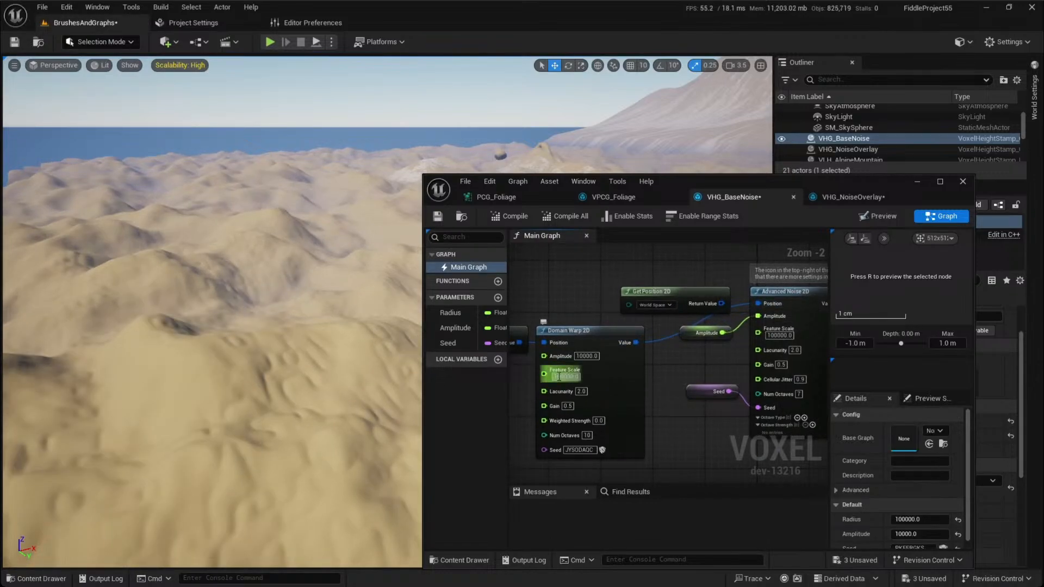
left_click_drag(581, 356, 565, 358)
type("5")
key("Return")
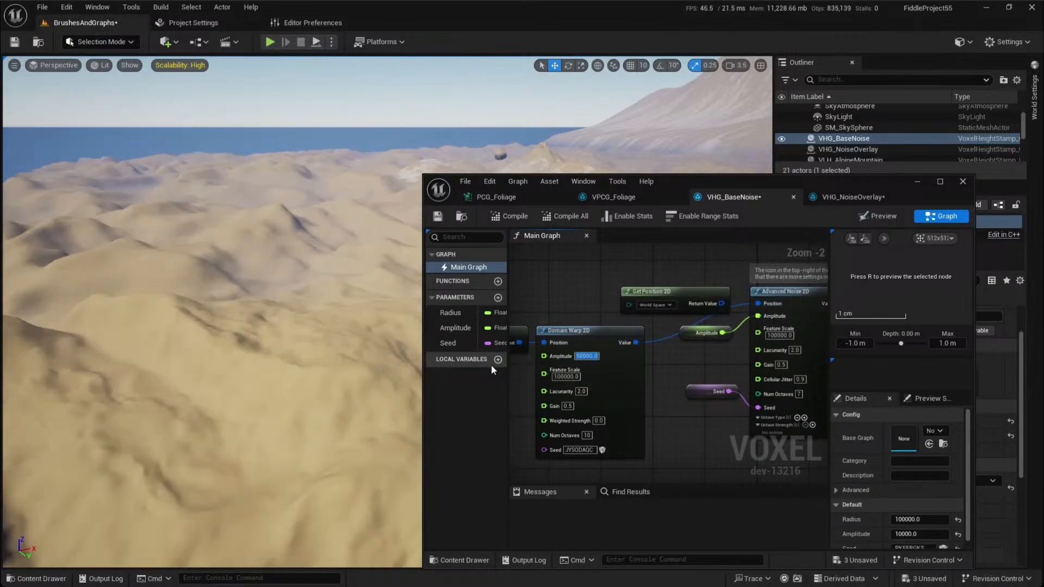
key("w")
right_click_drag(217, 305, 242, 354)
scroll(217, 305, "up", 3)
scroll(217, 305, "down", 3)
key("w")
scroll(217, 326, "up", 1)
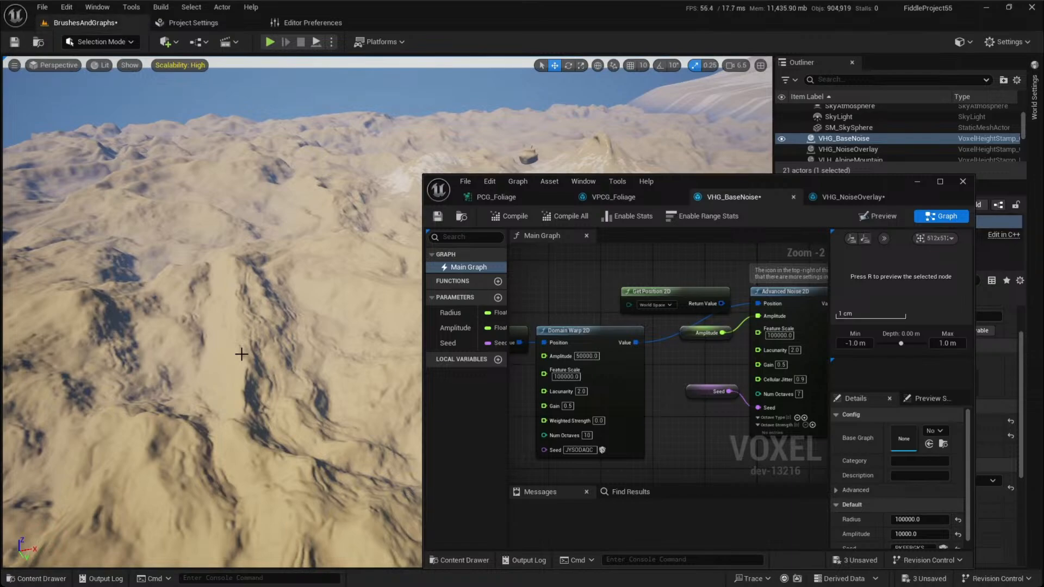
Place an addition (+) node below Domain Warp 2D and connect another copy of Get Position 2D to its first input
left_click(608, 384)
left_click(664, 446)
right_click_drag(668, 443, 699, 338)
right_click_drag(664, 378, 703, 412)
right_click(611, 385)
type("+")
key("Return")
left_click(570, 276)
key("ctrl+c")
key("ctrl+v")
left_click_drag(651, 427, 681, 436)
right_click_drag(665, 450, 679, 419)
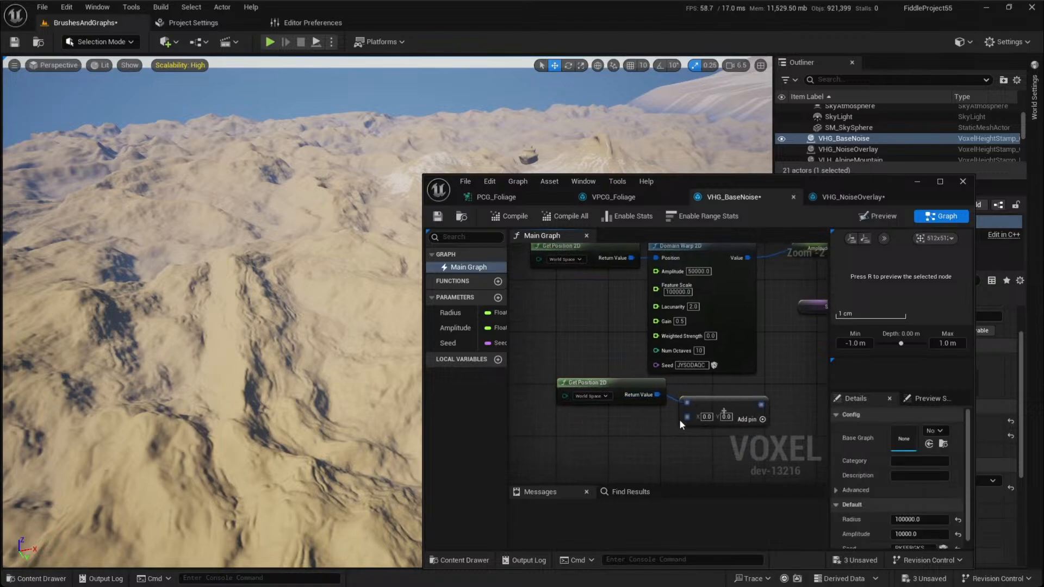
Split the addition node's second input into X and Y and place a new Advanced Noise 2D node beneath it
right_click(690, 415)
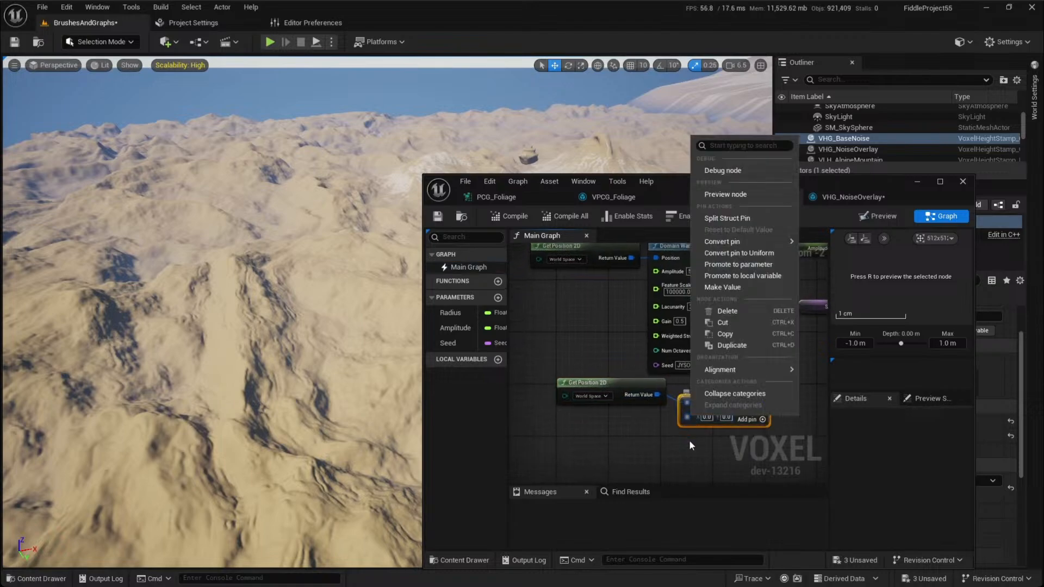
left_click(729, 219)
right_click_drag(618, 457, 609, 370)
right_click(577, 367)
type("adv")
key("Return")
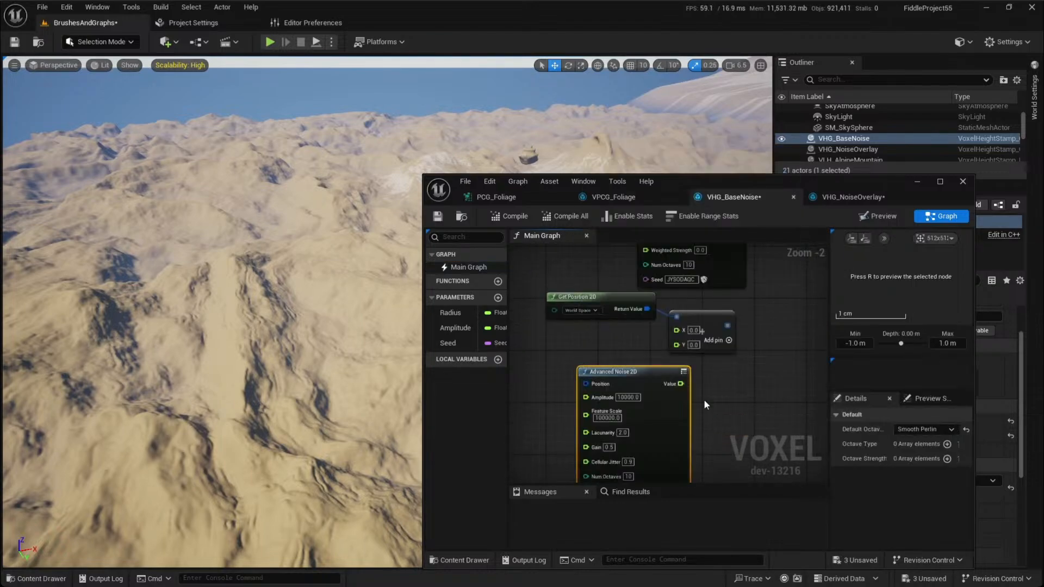
left_click_drag(669, 375, 610, 372)
right_click_drag(659, 381, 568, 438)
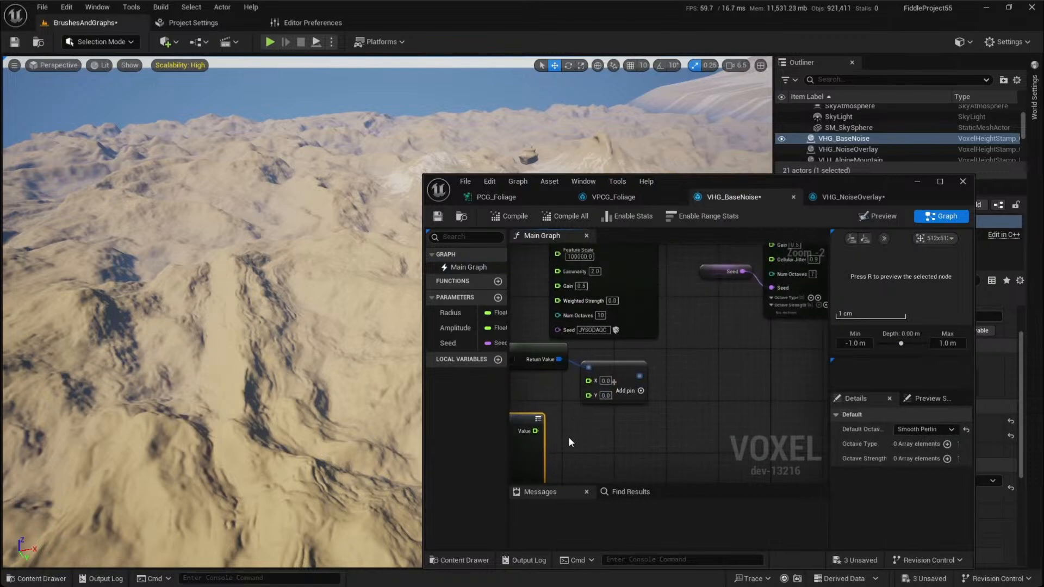
Delete the extra Get Position 2D, addition and Advanced Noise 2D nodes below Domain Warp 2D
right_click_drag(660, 338, 587, 403)
right_click_drag(675, 321, 663, 428)
scroll(664, 428, "down", 1)
right_click_drag(571, 440, 702, 333)
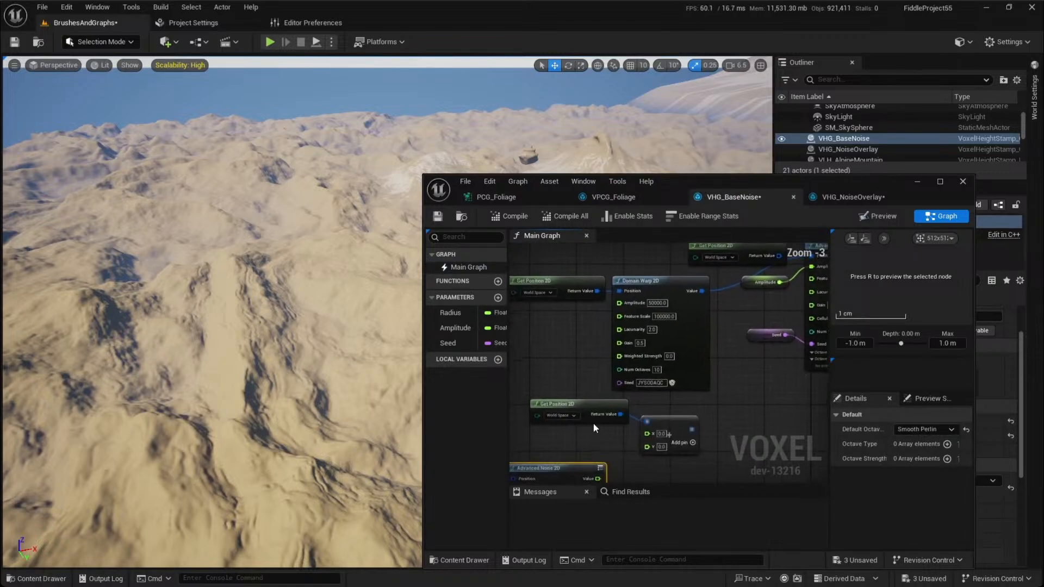
right_click_drag(560, 424, 626, 387)
left_click_drag(583, 382, 761, 463)
key("Delete")
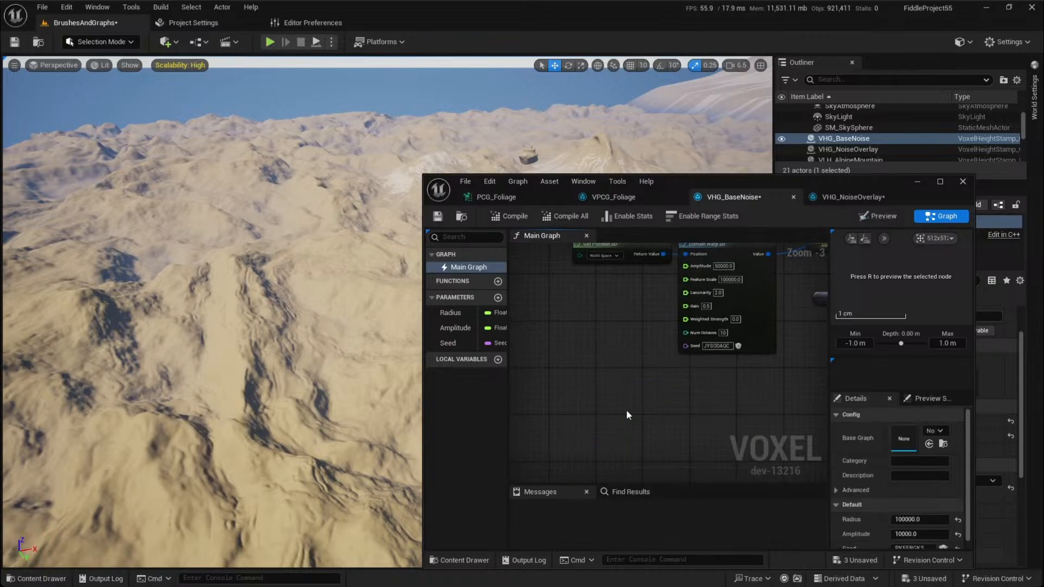
right_click_drag(625, 409, 554, 461)
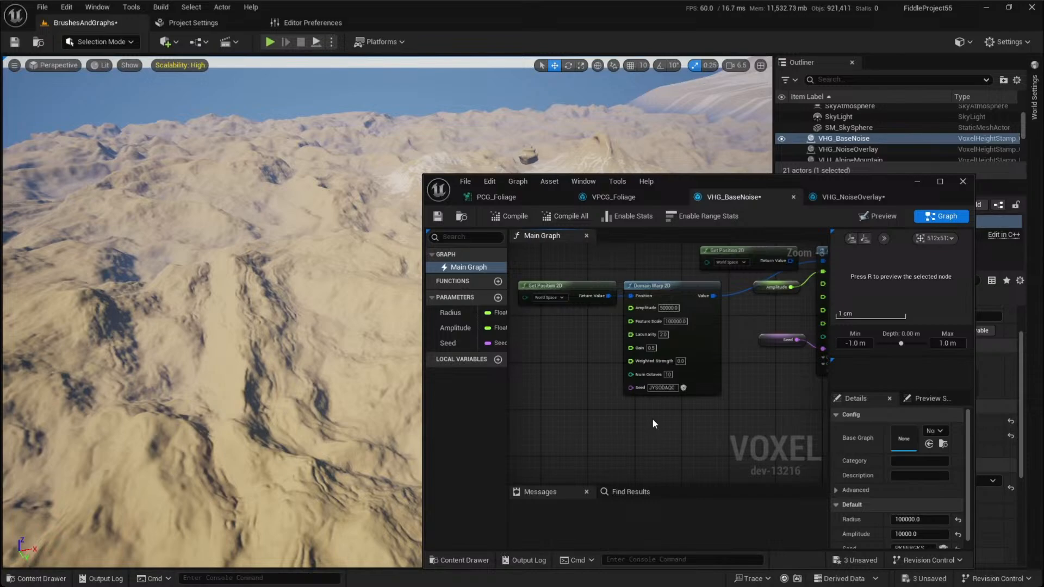
Minimize the graph editor window and fly over the terrain to examine the domain-warped ridges and valleys
left_click(916, 181)
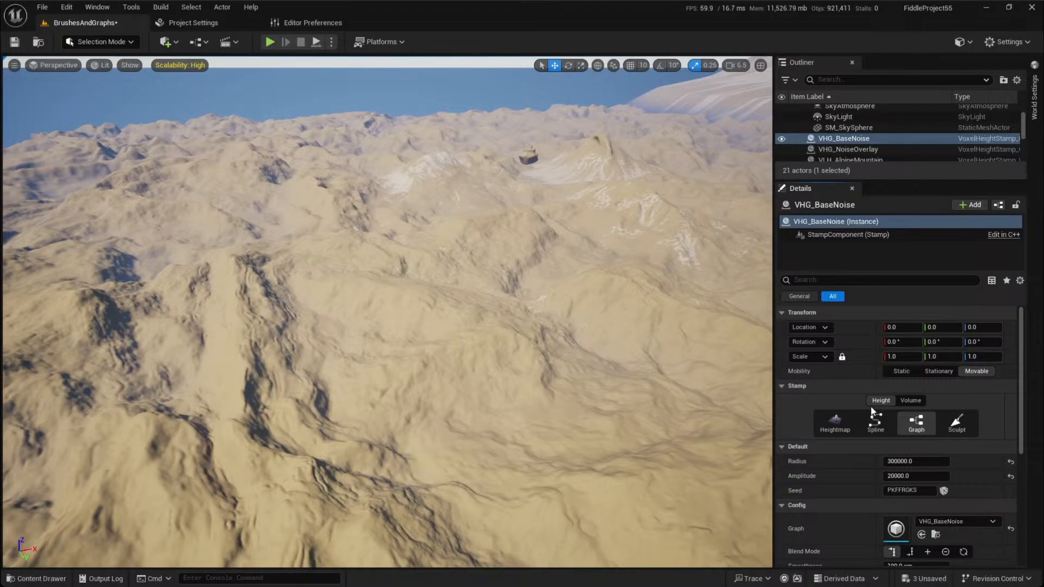
key("w")
right_click_drag(489, 315, 519, 304)
scroll(487, 309, "up", 3)
key("a")
scroll(538, 307, "down", 1)
key("w")
scroll(574, 473, "down", 1)
right_click_drag(603, 451, 573, 475)
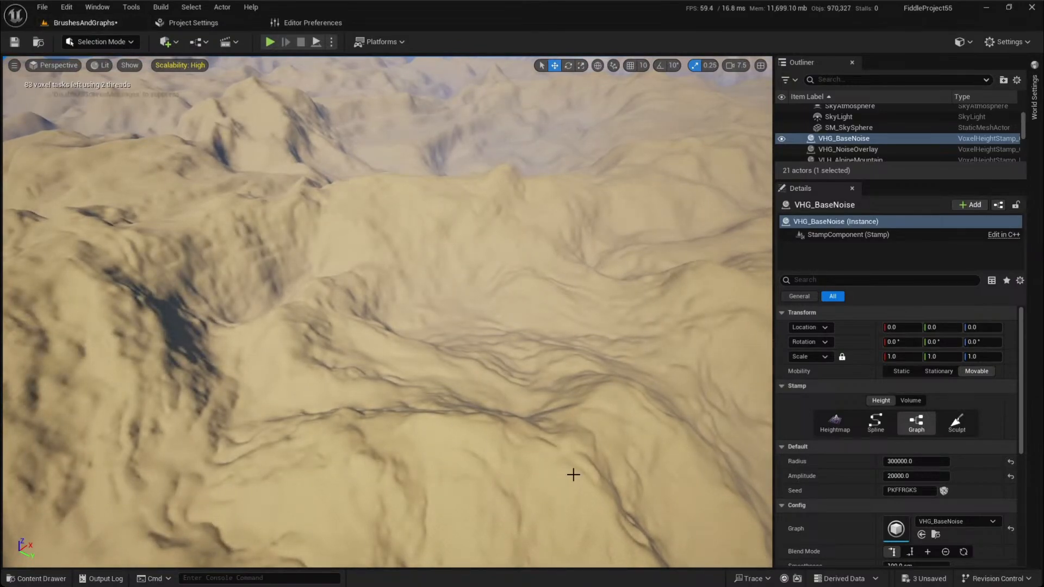
right_click_drag(573, 474, 573, 474)
scroll(573, 475, "down", 1)
key("w")
scroll(573, 474, "down", 2)
scroll(525, 448, "up", 1)
right_click_drag(525, 449, 526, 448)
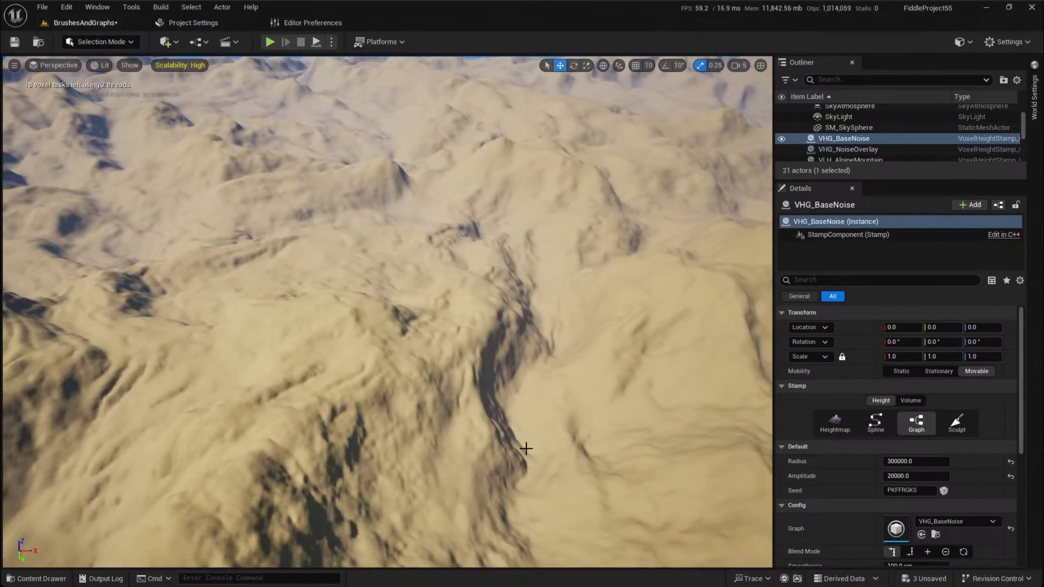
Set the Radius of the VHG_BaseNoise stamp to 3000000
right_click_drag(548, 448, 547, 447)
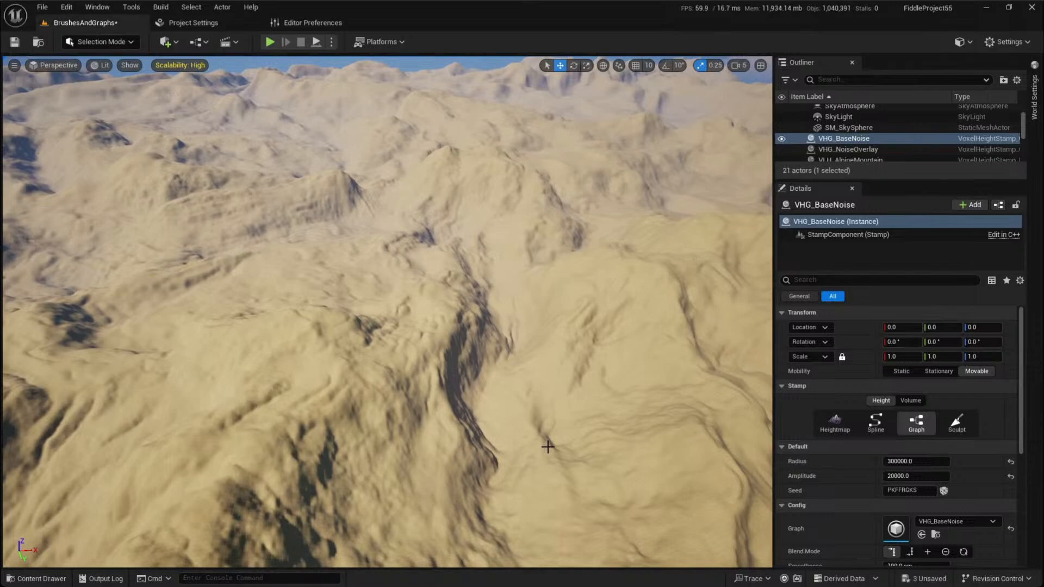
right_click_drag(547, 447, 547, 446)
scroll(548, 447, "down", 1)
scroll(547, 447, "down", 1)
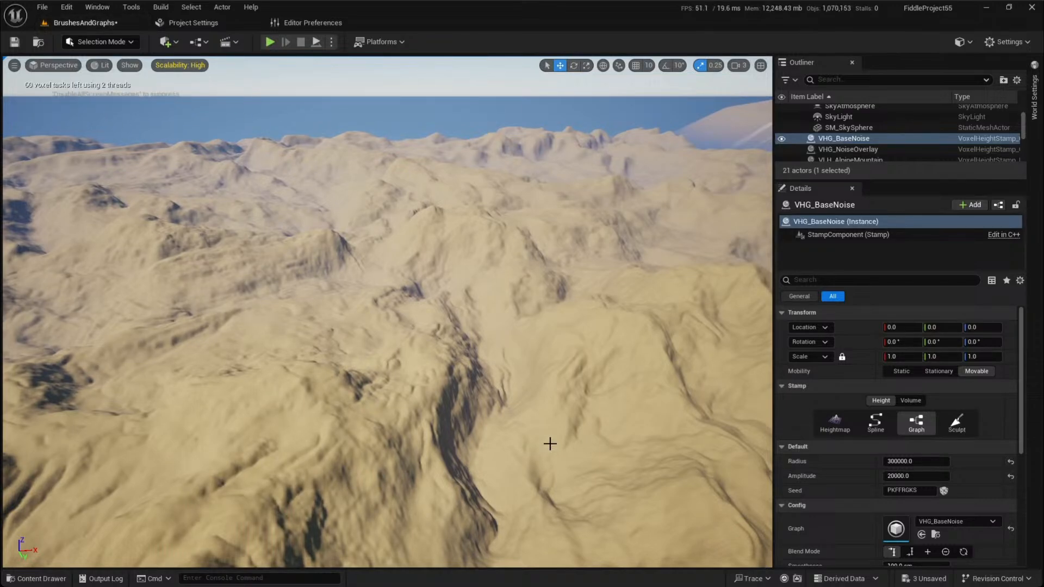
key("s")
right_click_drag(549, 444, 575, 428)
scroll(565, 435, "up", 5)
left_click(915, 461)
type("3000000")
key("Return")
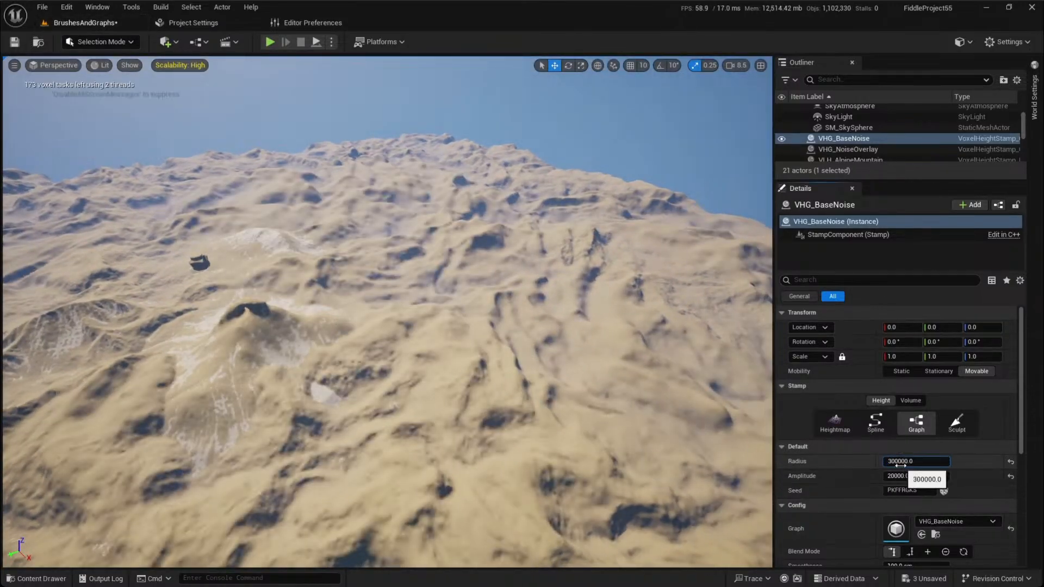
Switch to the top wireframe view and examine the full extent of the enlarged terrain
right_click_drag(552, 378, 492, 342)
key("alt+j")
key("alt+2")
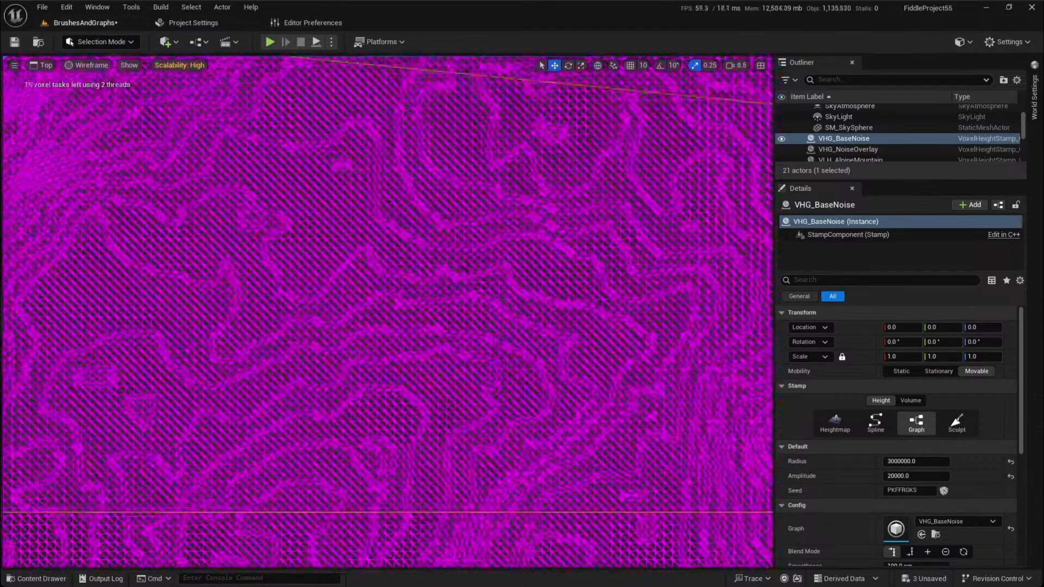
scroll(489, 369, "down", 10)
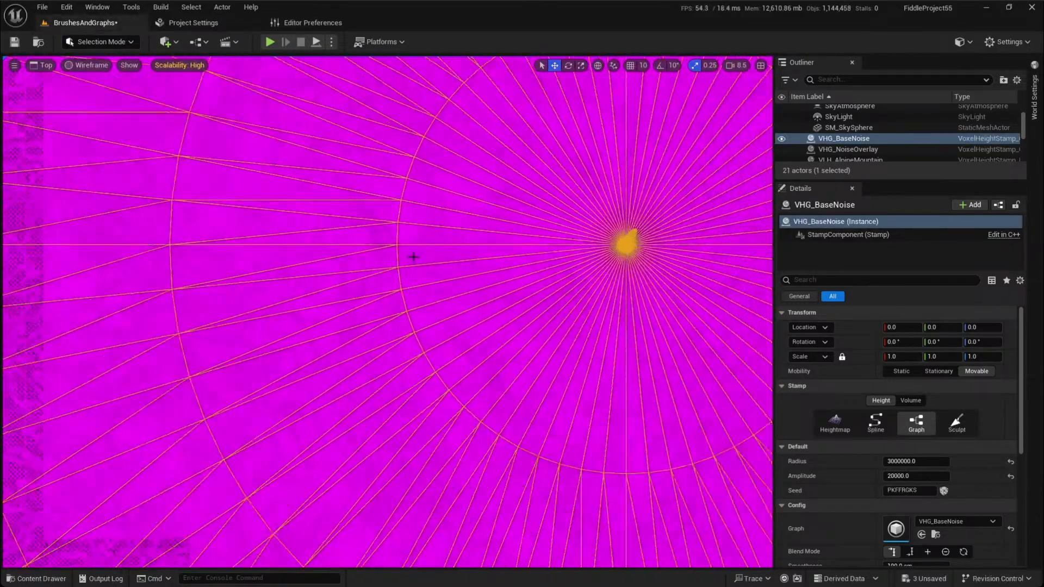
scroll(379, 312, "down", 8)
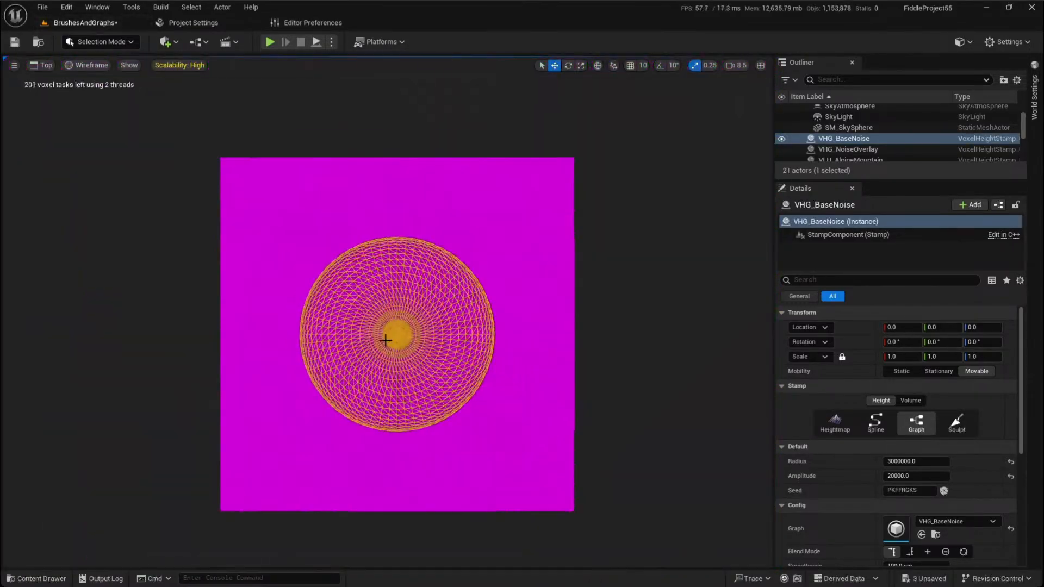
middle_click_drag(216, 155, 577, 158)
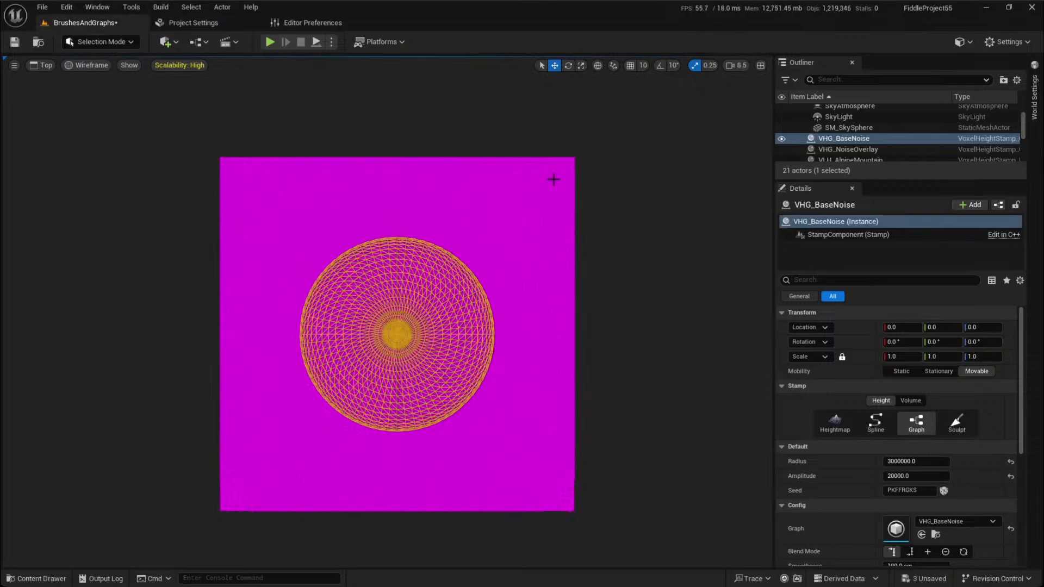
Return to the perspective view and set the Radius of VHG_BaseNoise to 30000000
key("alt+g")
left_click(902, 461)
left_click(894, 461)
type("0")
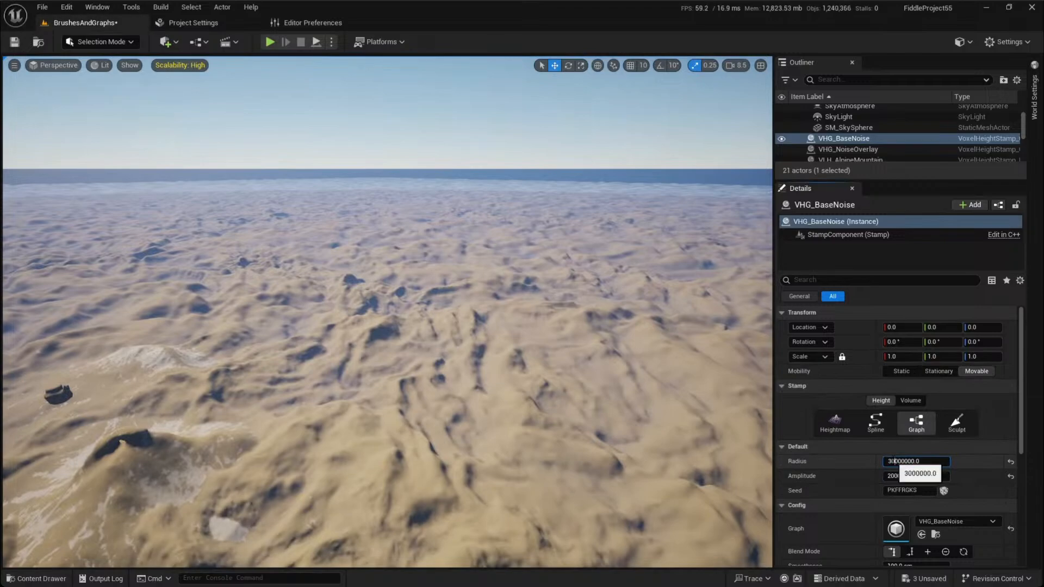
key("Return")
Fly across the enlarged terrain, at low and high altitude, to examine how far it extends toward the horizon
right_click_drag(425, 450, 479, 456)
key("w")
scroll(425, 450, "up", 1)
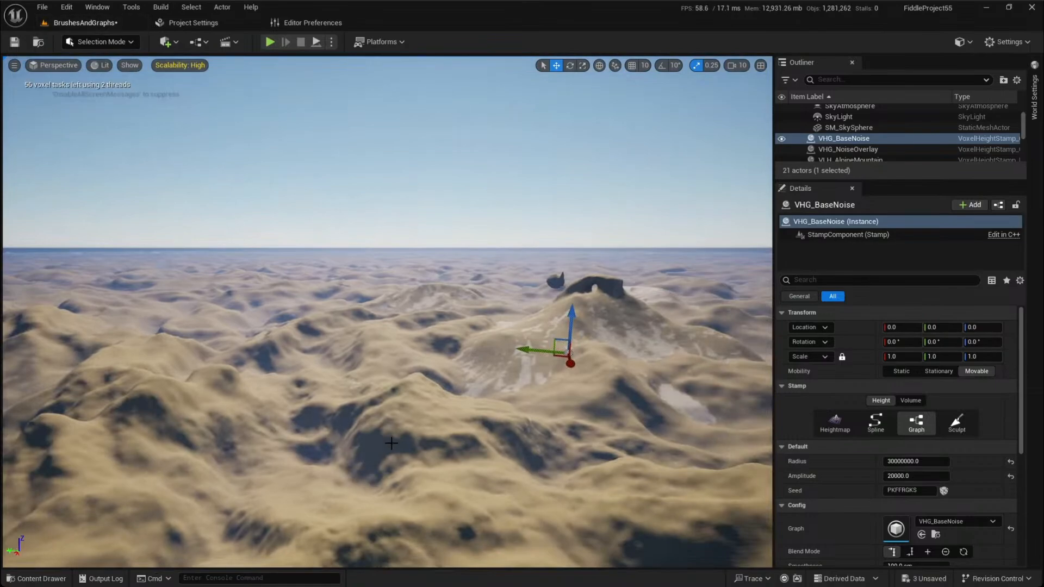
right_click_drag(361, 360, 408, 396)
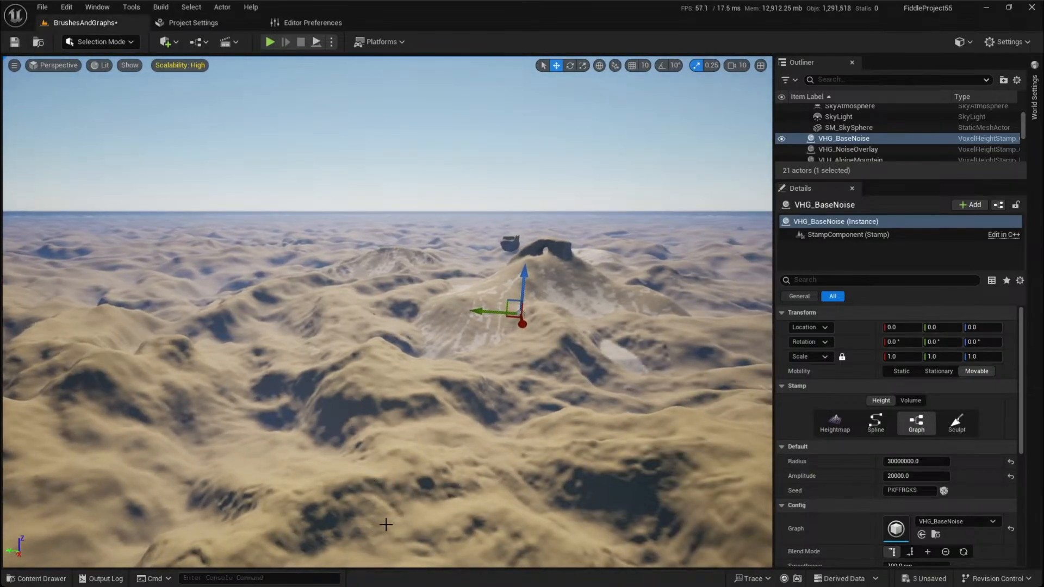
right_click_drag(471, 88, 549, 93)
key("w")
scroll(500, 204, "down", 1)
right_click_drag(417, 415, 282, 413)
key("w")
scroll(499, 415, "down", 3)
key("w")
scroll(397, 427, "up", 3)
key("w")
scroll(282, 413, "up", 1)
key("w")
right_click_drag(387, 312, 404, 322)
scroll(387, 312, "down", 3)
key("e")
scroll(387, 312, "up", 6)
Raise the viewport camera speed for flying over long distances
left_click(739, 67)
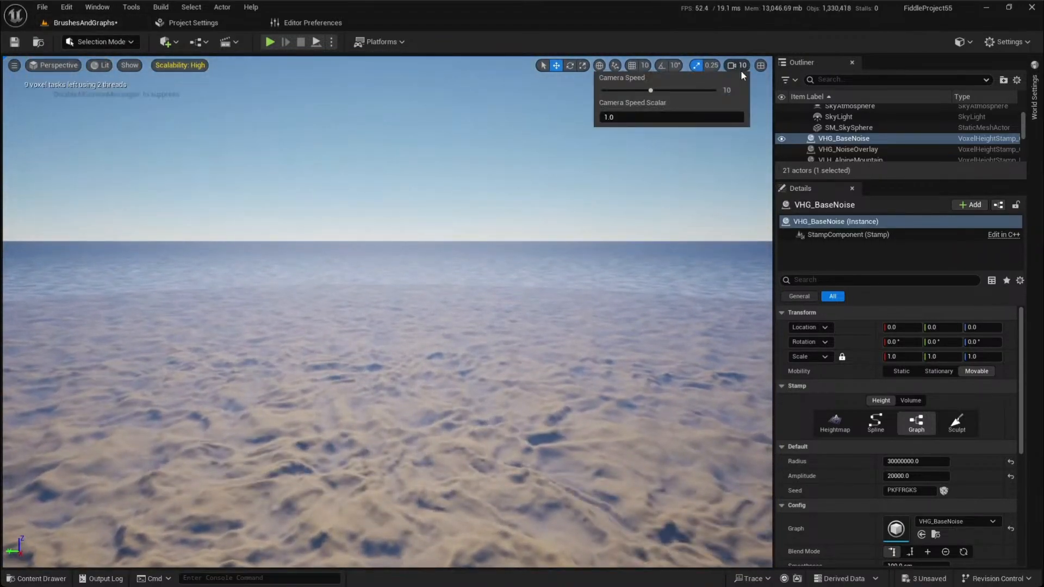
left_click(686, 91)
right_click_drag(609, 206, 559, 317)
key("e")
left_click(738, 67)
Fly down to distant ground and examine the shape of the noise-generated hills and valleys up close
key("w")
scroll(664, 195, "down", 2)
scroll(664, 203, "down", 2)
scroll(619, 325, "down", 4)
right_click_drag(294, 281, 163, 281)
right_click_drag(343, 307, 368, 318)
right_click_drag(281, 319, 161, 320)
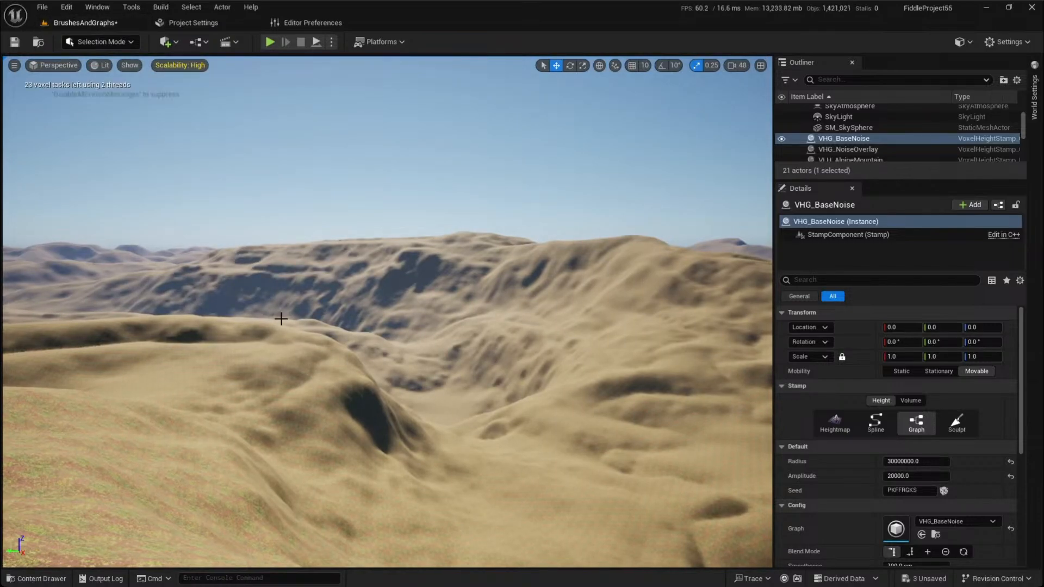
key("w")
mouse_move(281, 319)
right_mouse_down()
mouse_move(169, 328)
mouse_move(185, 369)
mouse_move(44, 307)
mouse_move(16, 312)
mouse_move(297, 317)
right_mouse_up()
scroll(281, 320, "down", 1)
key("w")
scroll(281, 319, "down", 6)
key("w")
scroll(303, 315, "down", 2)
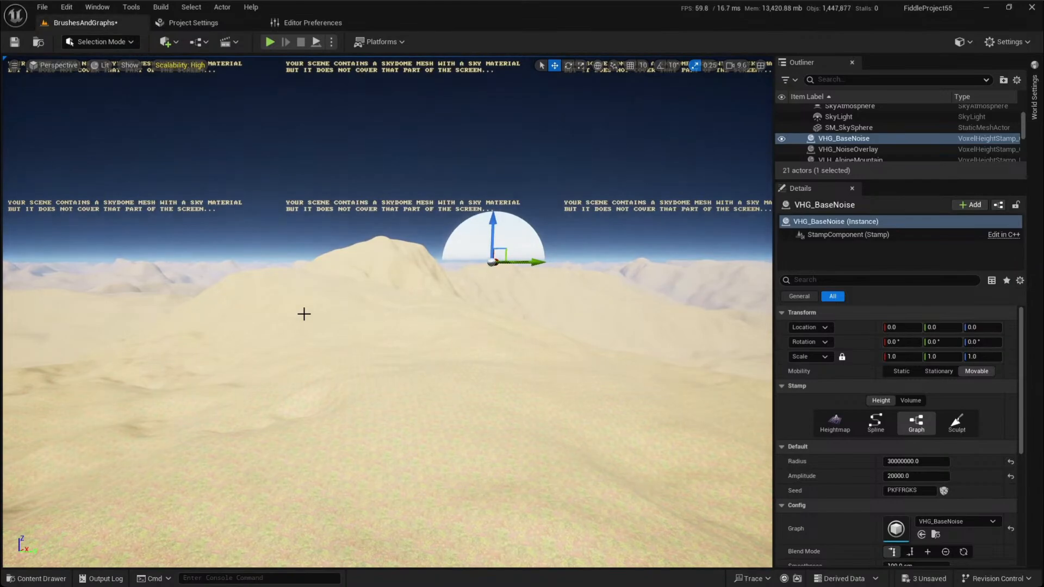
right_click_drag(365, 294, 367, 386)
scroll(366, 293, "down", 2)
scroll(367, 385, "down", 1)
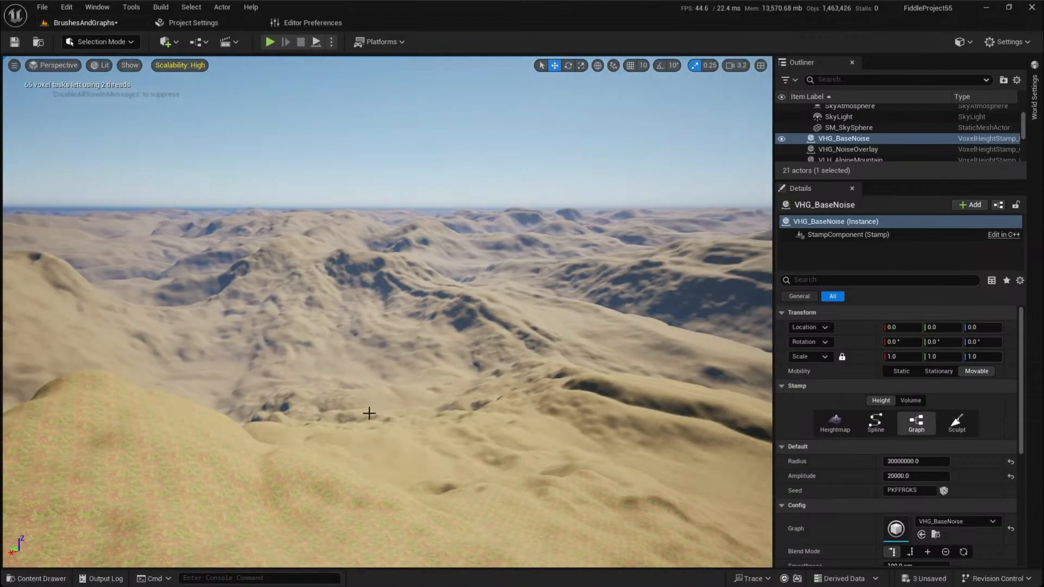
right_click_drag(313, 516, 489, 536)
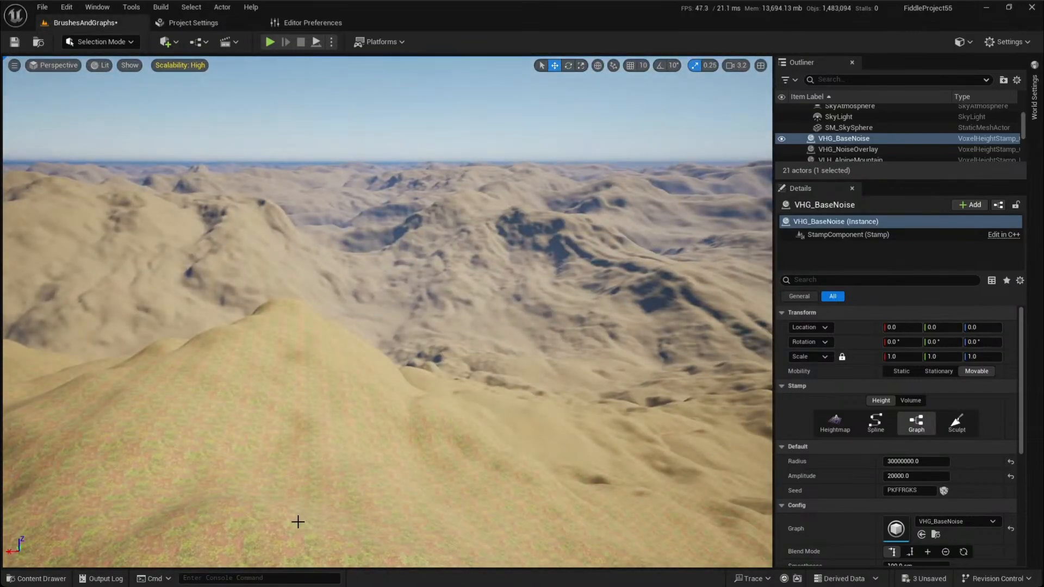
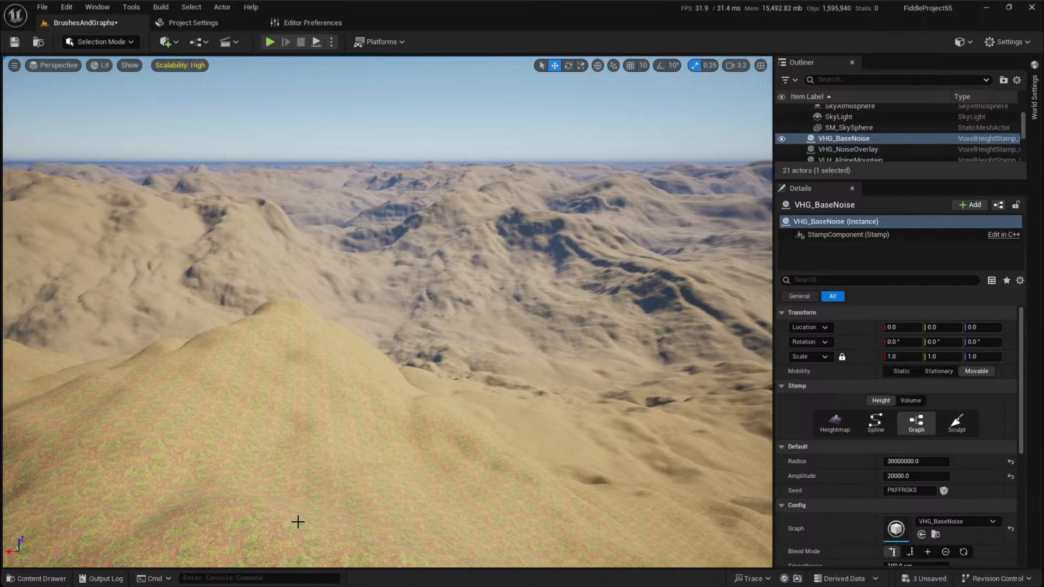
Fly on across the mountain ranges and examine the eroded slopes and ridges from different directions
right_click_drag(296, 450, 237, 449)
key("w")
scroll(293, 438, "up", 5)
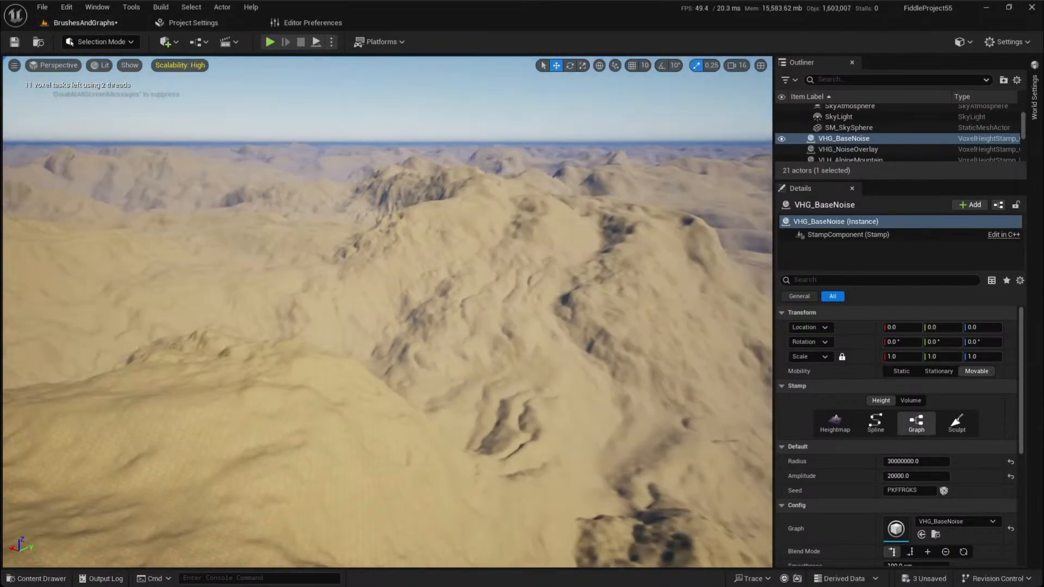
key("s")
right_click_drag(314, 436, 109, 419)
scroll(311, 436, "up", 1)
key("w")
key("s")
scroll(311, 437, "down", 5)
key("w")
right_click_drag(311, 437, 332, 437)
scroll(311, 436, "down", 1)
key("w")
scroll(311, 436, "up", 1)
key("g")
key("g")
right_click_drag(281, 456, 250, 456)
scroll(281, 456, "up", 2)
key("w")
scroll(281, 456, "up", 2)
key("w")
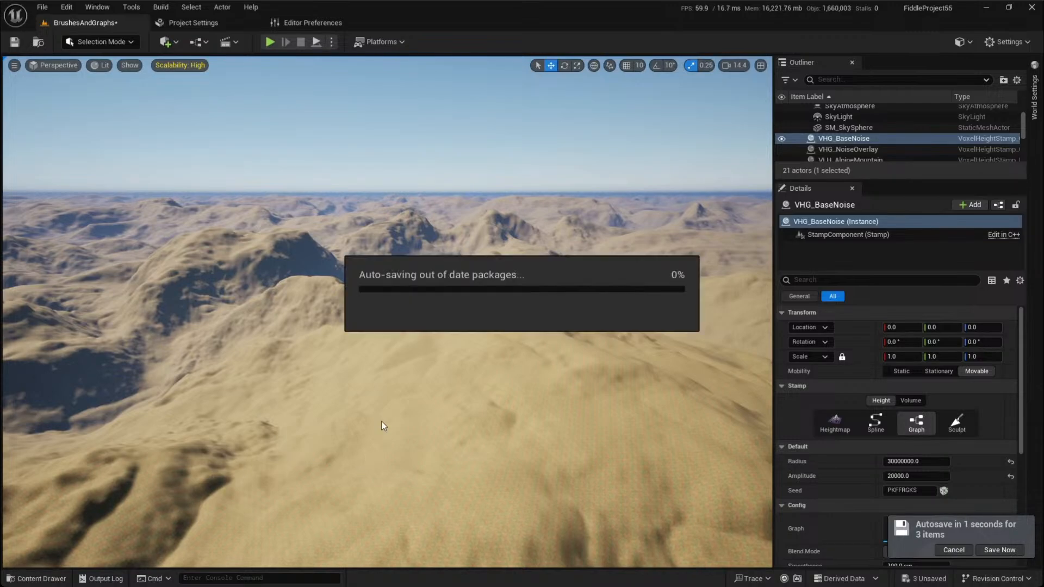
Follow the ridges and descend close to the ground to examine the surface material and terrain detail
key("w")
mouse_move(415, 333)
right_mouse_down()
mouse_move(472, 316)
mouse_move(479, 353)
mouse_move(419, 341)
right_mouse_up()
scroll(414, 333, "up", 3)
scroll(419, 341, "down", 5)
key("s")
key("a")
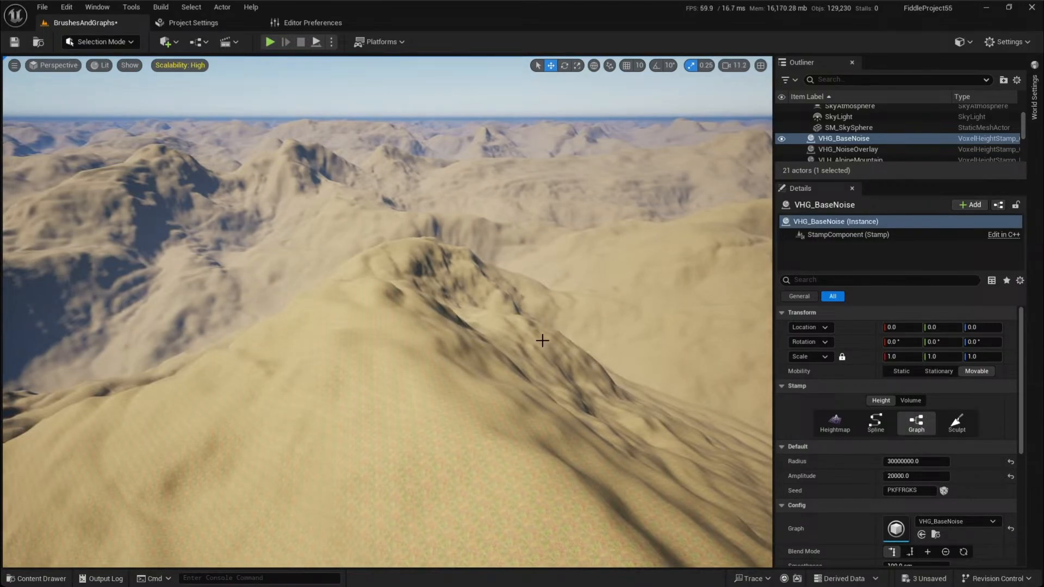
right_click_drag(550, 354, 561, 341)
scroll(551, 355, "up", 1)
key("w")
scroll(550, 354, "up", 1)
scroll(554, 348, "down", 1)
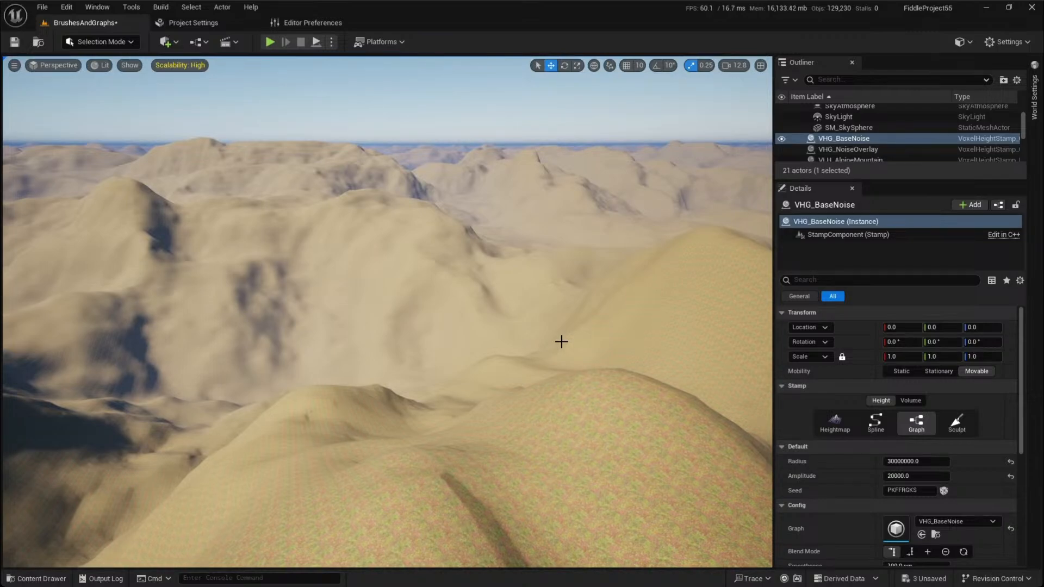
key("w")
right_click_drag(561, 342, 766, 370)
scroll(561, 342, "down", 5)
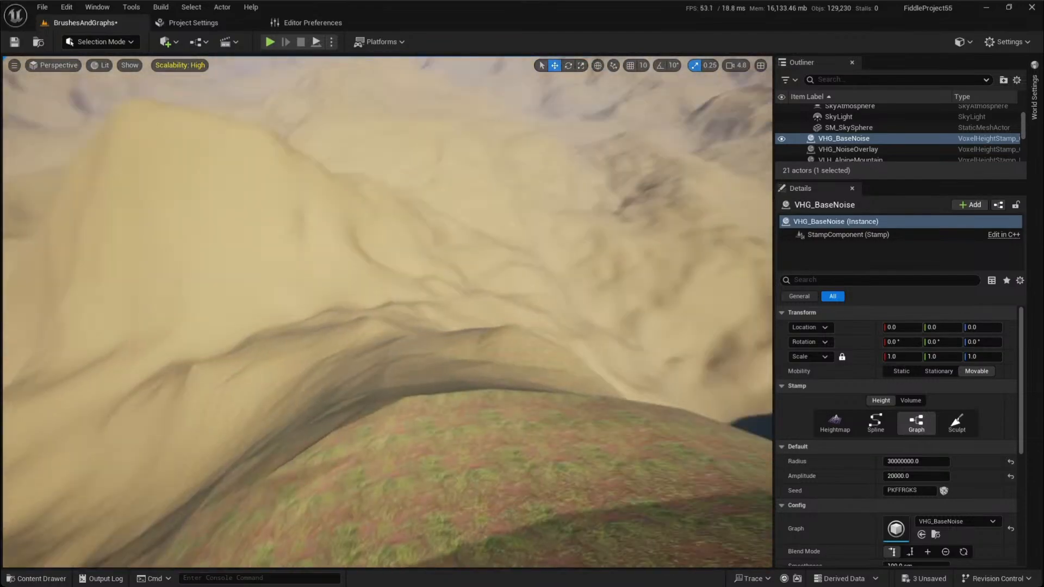
scroll(861, 121, "down", 4)
scroll(858, 142, "up", 3)
Select the VoxelLandscape actor and show its Voxel Size and LOD Quality settings
left_click(862, 129)
left_click(862, 138)
scroll(851, 370, "down", 1)
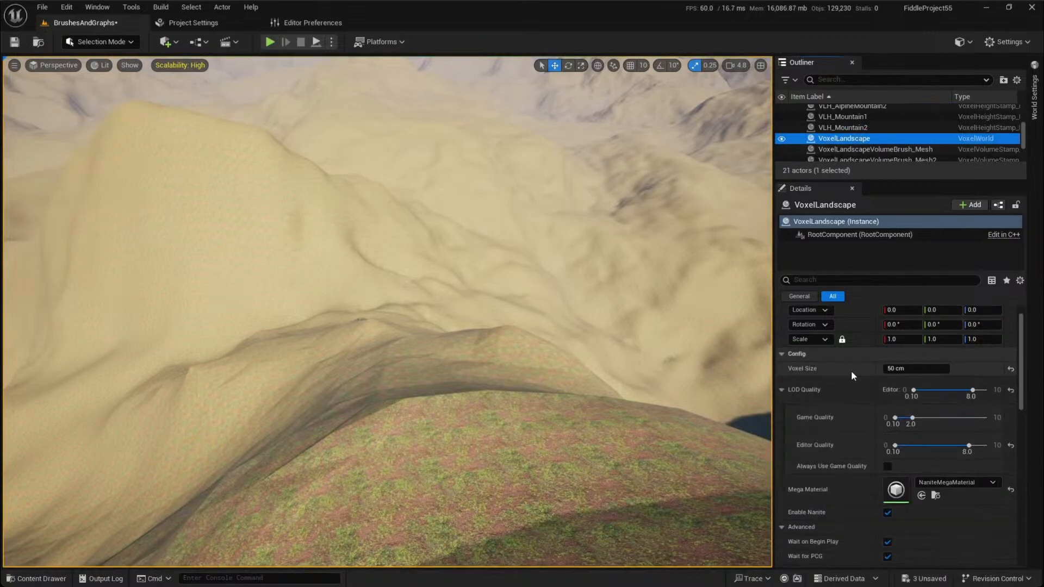
Fly at high speed far beyond the current area to examine how the VoxelLandscape renders at extreme distances
key("w")
right_click_drag(652, 381, 754, 310)
scroll(650, 369, "up", 5)
scroll(660, 435, "up", 2)
key("w")
key("w")
scroll(753, 311, "up", 3)
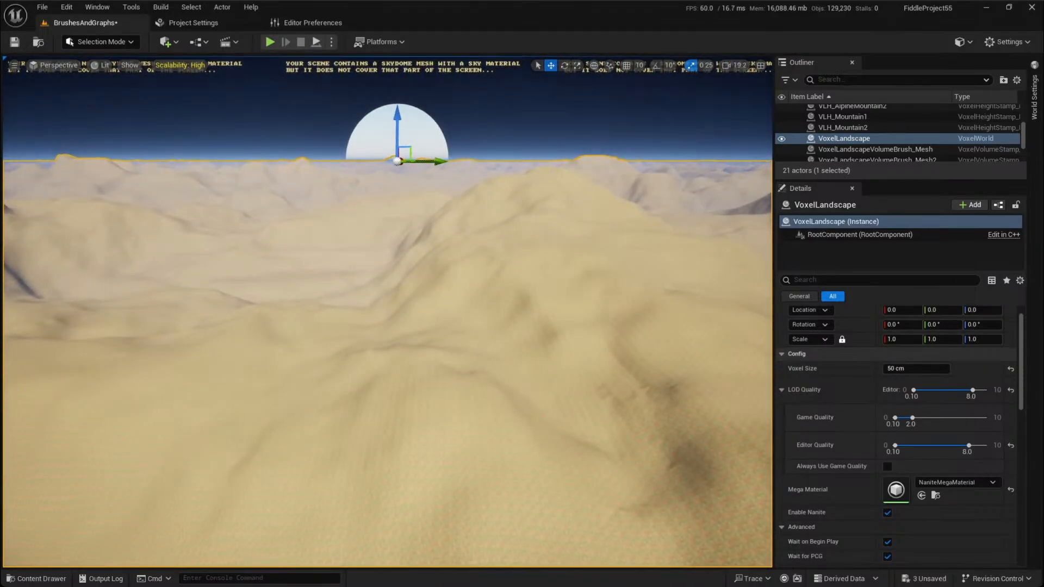
scroll(753, 311, "down", 1)
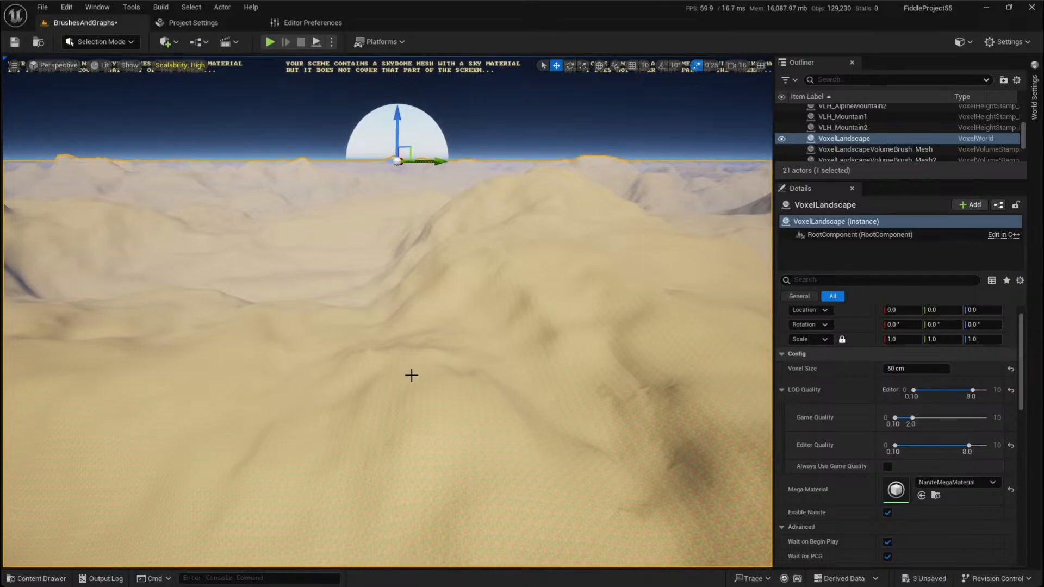
right_click_drag(614, 179, 635, 256)
key("s")
scroll(627, 196, "up", 6)
scroll(620, 188, "up", 3)
key("w")
scroll(615, 166, "up", 1)
scroll(625, 191, "down", 2)
scroll(669, 255, "down", 2)
mouse_move(652, 268)
right_mouse_down()
mouse_move(674, 261)
mouse_move(653, 268)
right_mouse_up()
scroll(652, 268, "down", 2)
key("g")
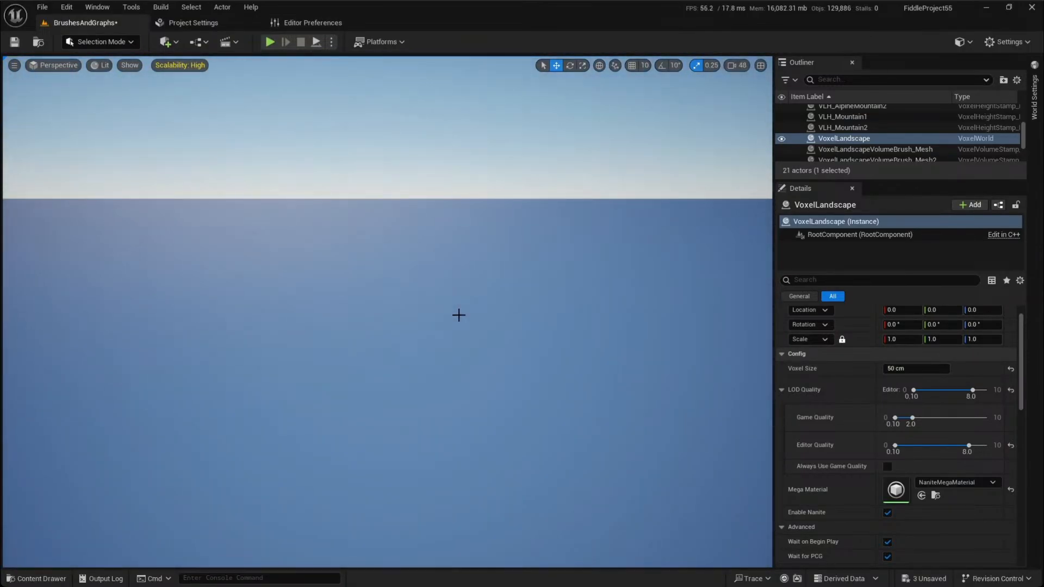
mouse_move(475, 321)
right_mouse_down()
mouse_move(498, 303)
mouse_move(482, 334)
right_mouse_up()
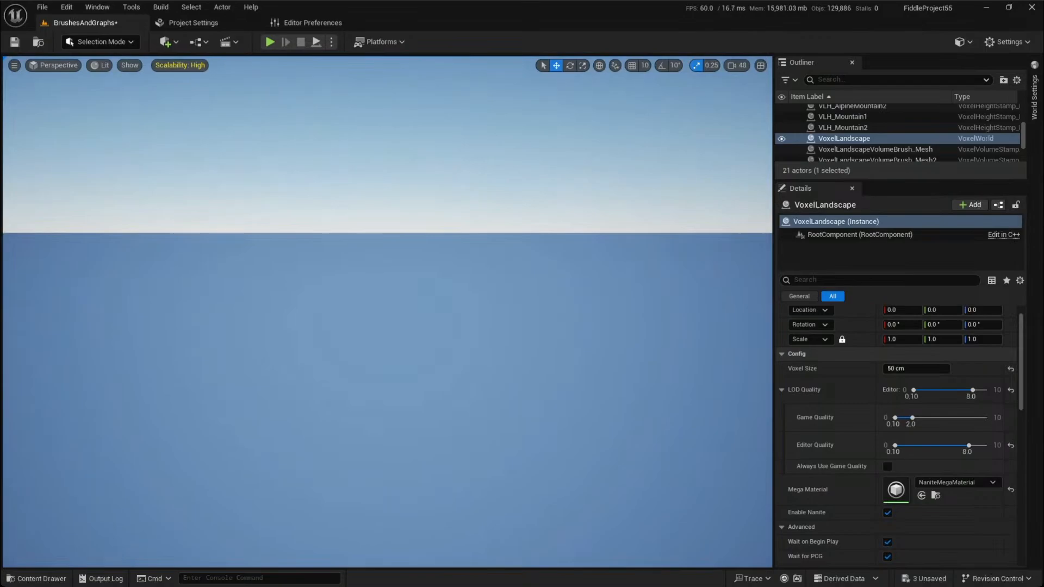
right_click_drag(615, 341, 579, 333)
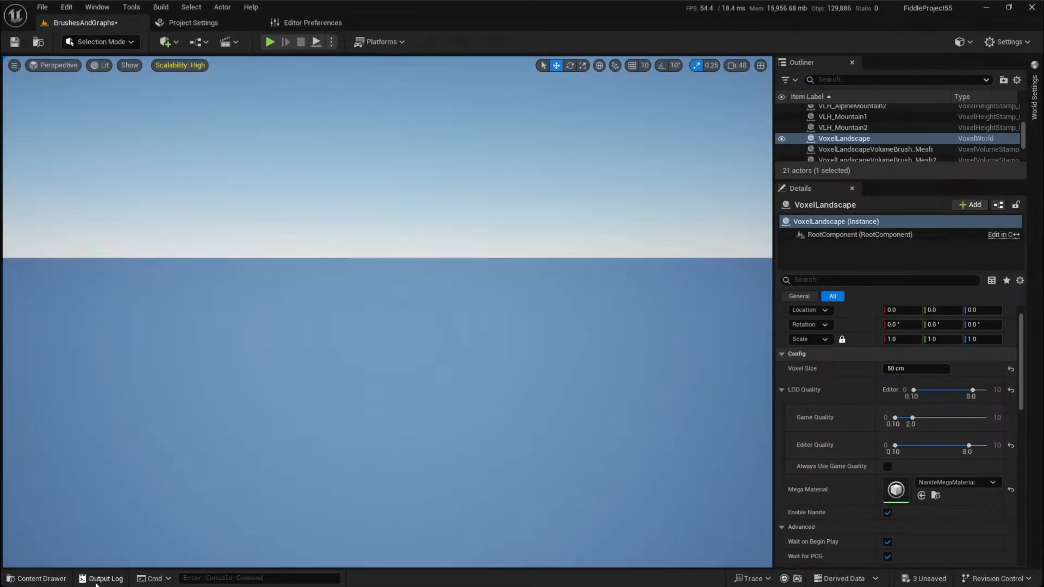
Open the Output Log, review the Voxel Plugin error entries and select the log text
left_click(97, 580)
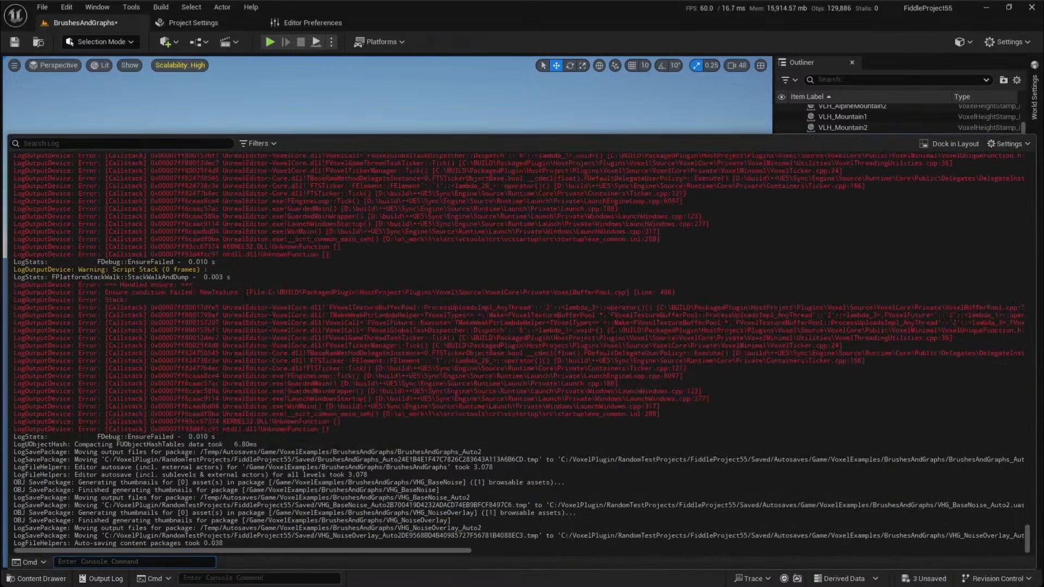
scroll(274, 544, "up", 5)
scroll(388, 381, "up", 5)
scroll(388, 381, "up", 10)
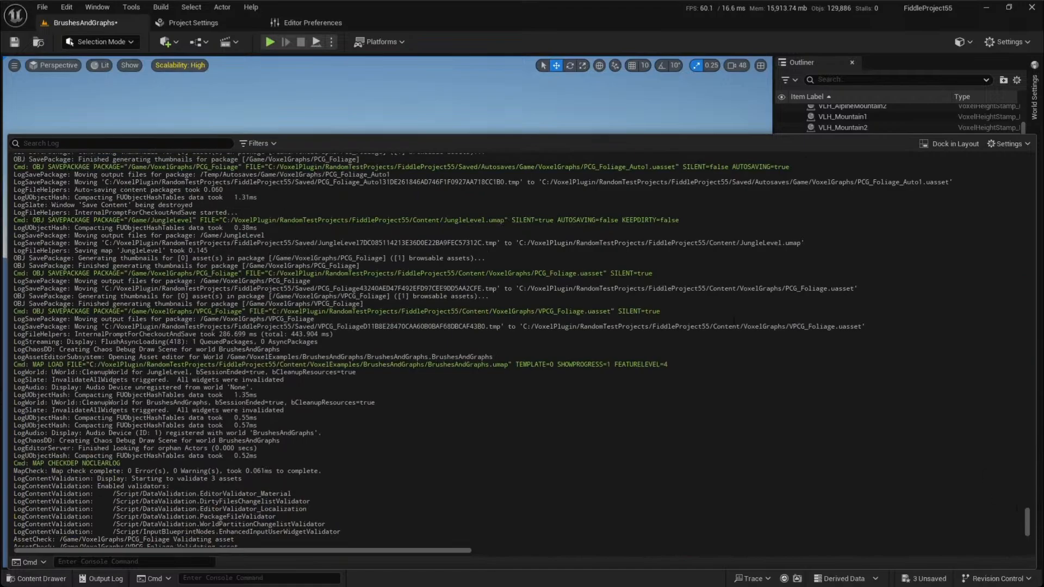
scroll(407, 199, "down", 15)
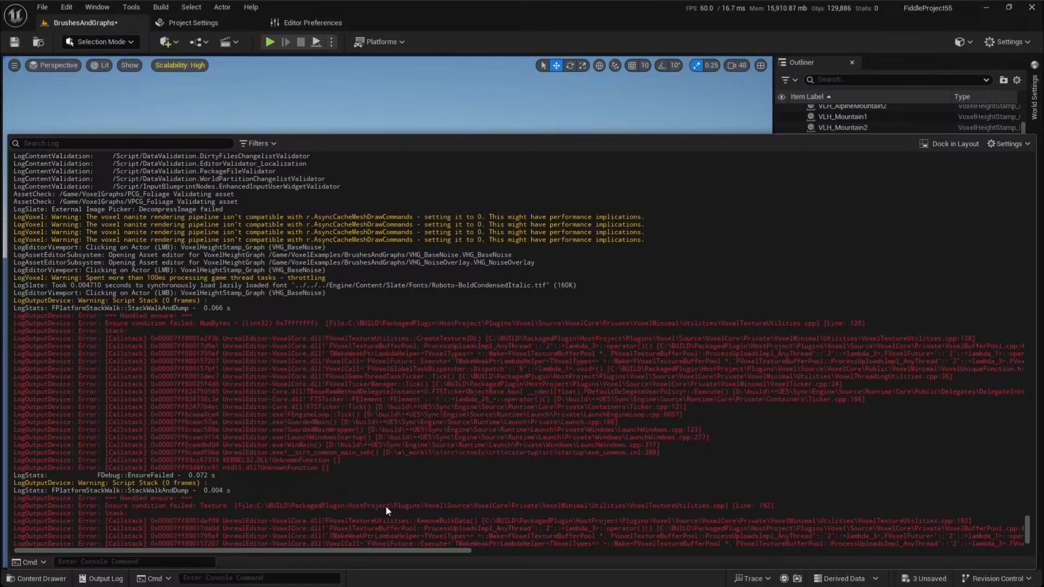
key("ctrl+a")
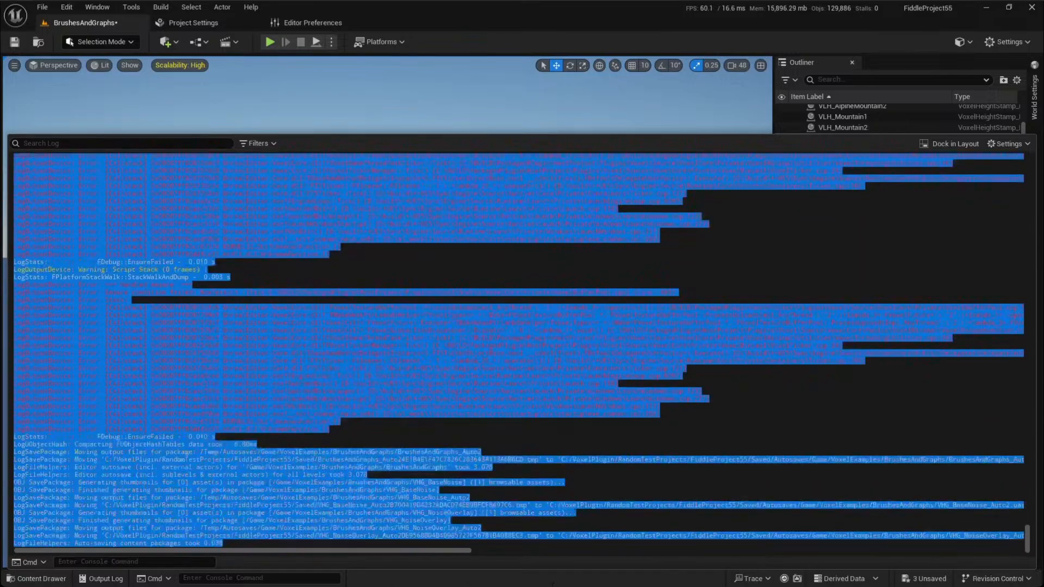
left_click_drag(709, 447, 713, 440)
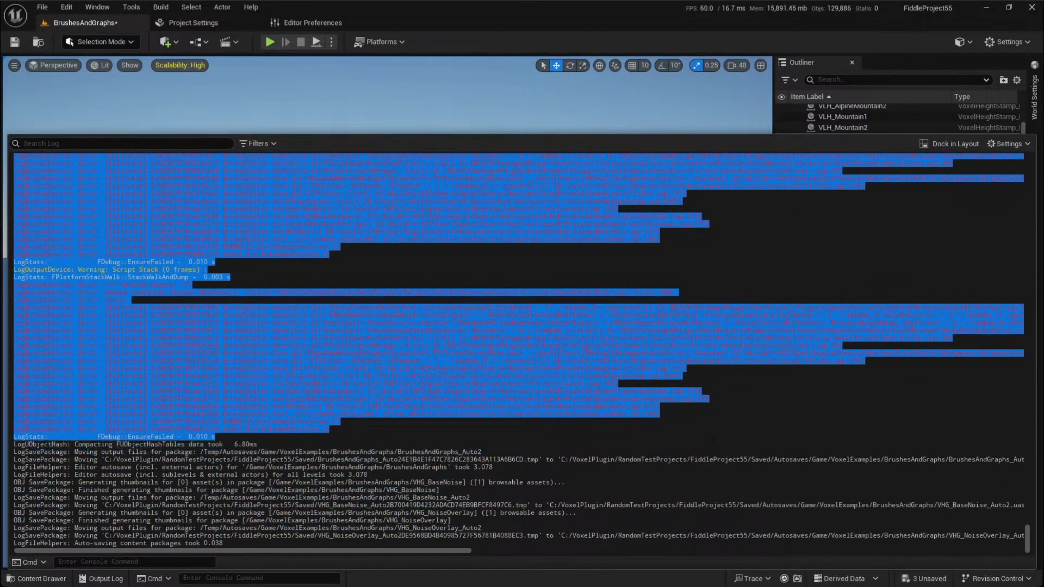
Close the FiddleProject55 editor, saving BrushesAndGraphs, VHG_BaseNoise and VHG_NoiseOverlay
key("ctrl+space")
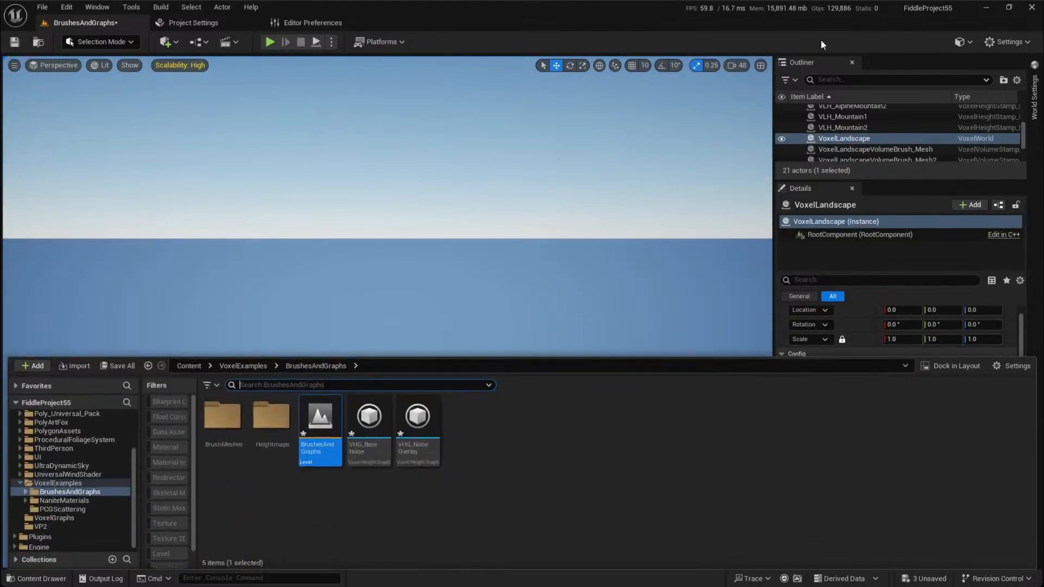
left_click(1032, 8)
left_click(614, 423)
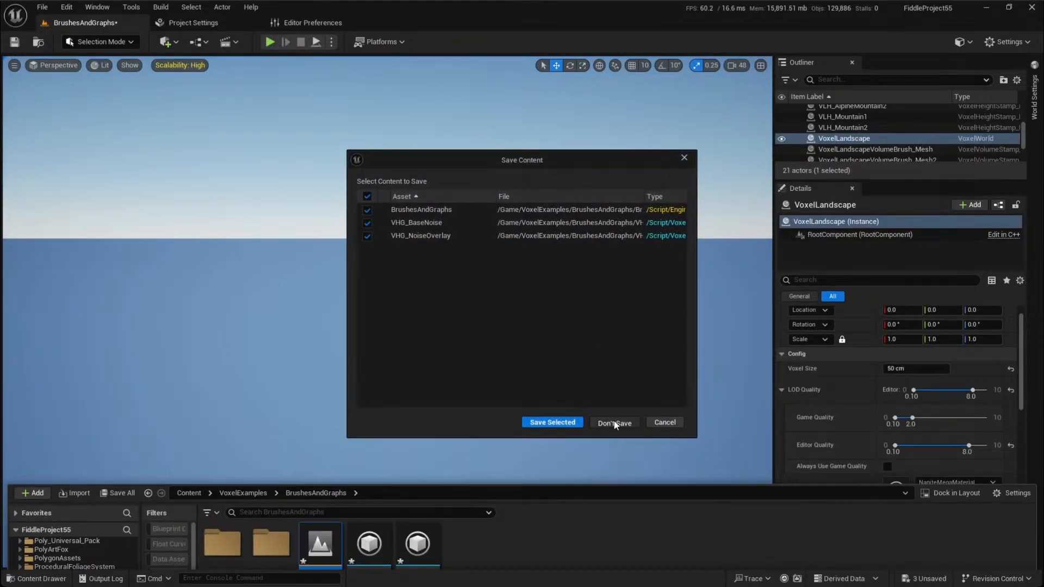
left_click(547, 422)
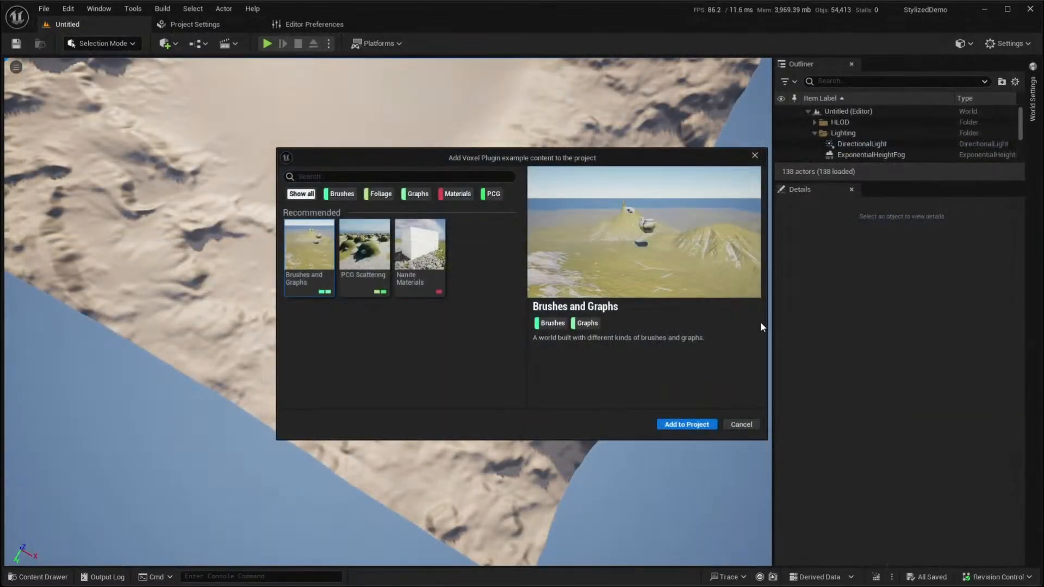
Switch to File Explorer and open FiddleProject55.uproject from the FiddleProject55 folder
key("alt+Tab")
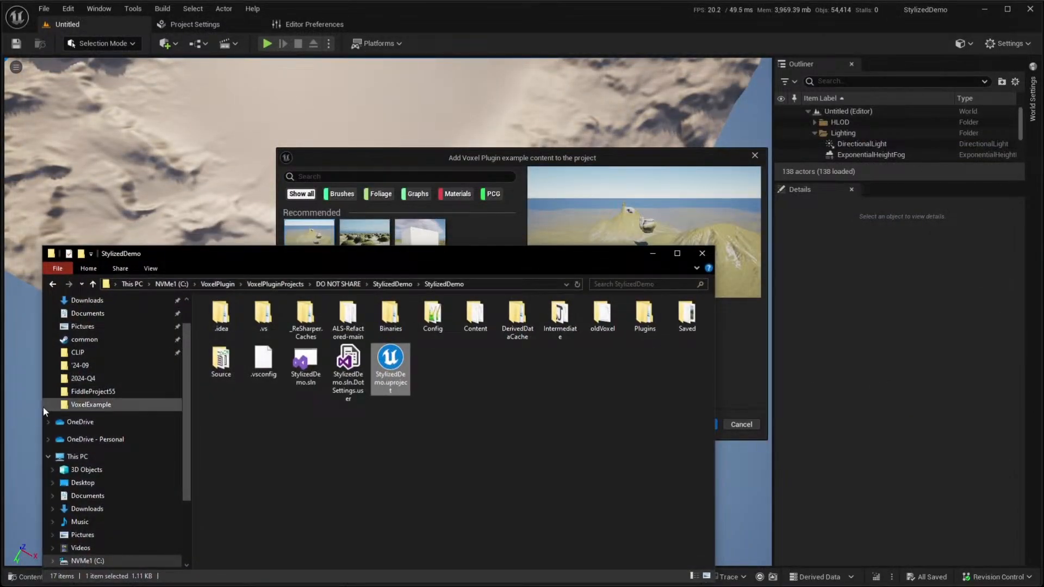
left_click(92, 391)
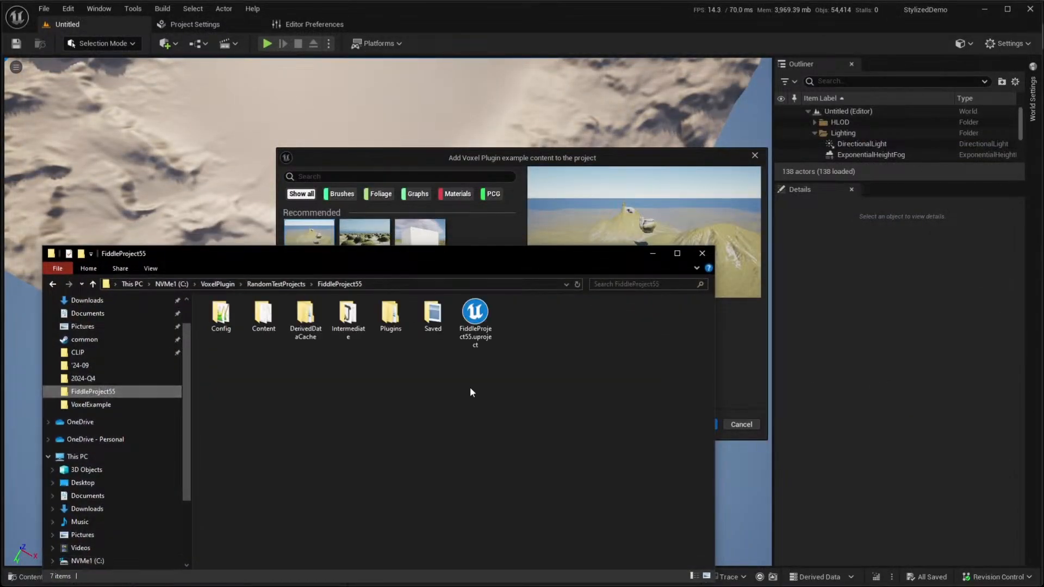
left_click(475, 324)
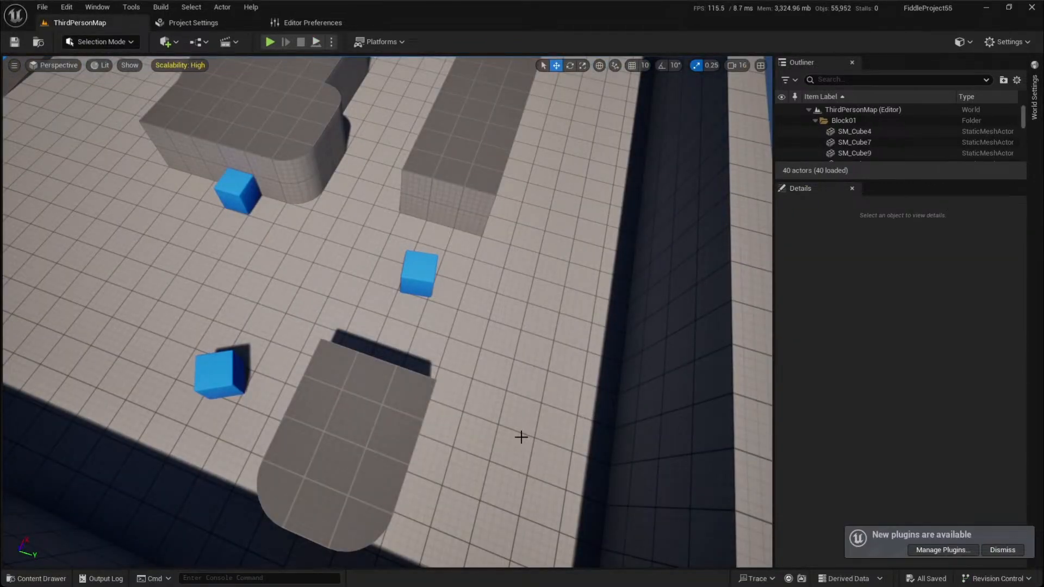
Open the BrushesAndGraphs level from the VoxelExamples content in place of ThirdPersonMap
left_click(333, 288)
right_click_drag(333, 288, 272, 250)
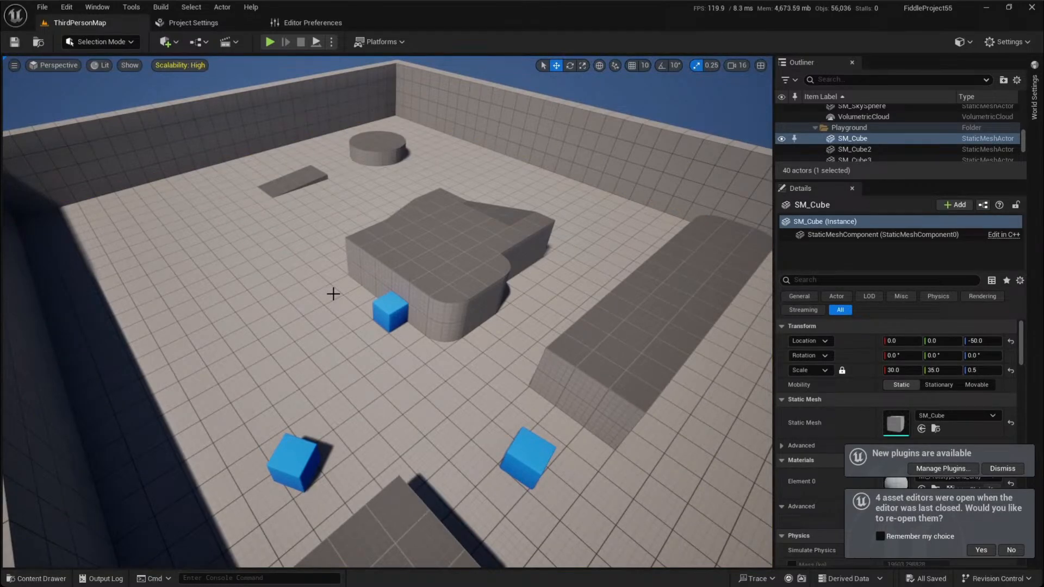
key("ctrl+space")
double_click(326, 416)
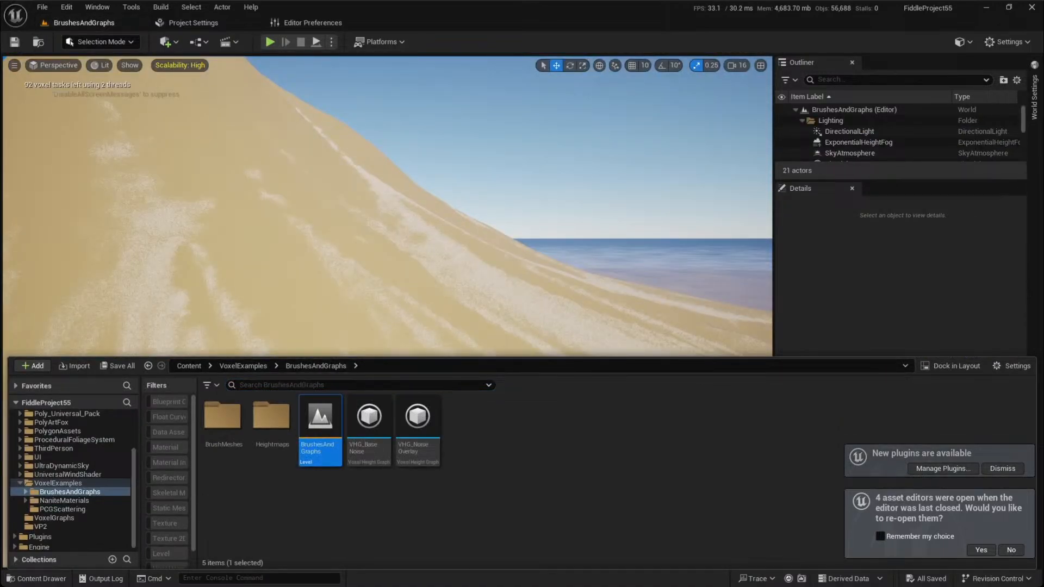
Fly over the BrushesAndGraphs terrain at varying speeds to examine the sandy slopes, noise hills and ground materials near and far
right_click_drag(308, 284, 376, 267)
mouse_move(444, 314)
right_mouse_down()
mouse_move(474, 314)
mouse_move(444, 323)
mouse_move(444, 314)
mouse_move(447, 326)
mouse_move(445, 317)
right_mouse_up()
scroll(445, 315, "down", 1)
scroll(445, 315, "down", 1)
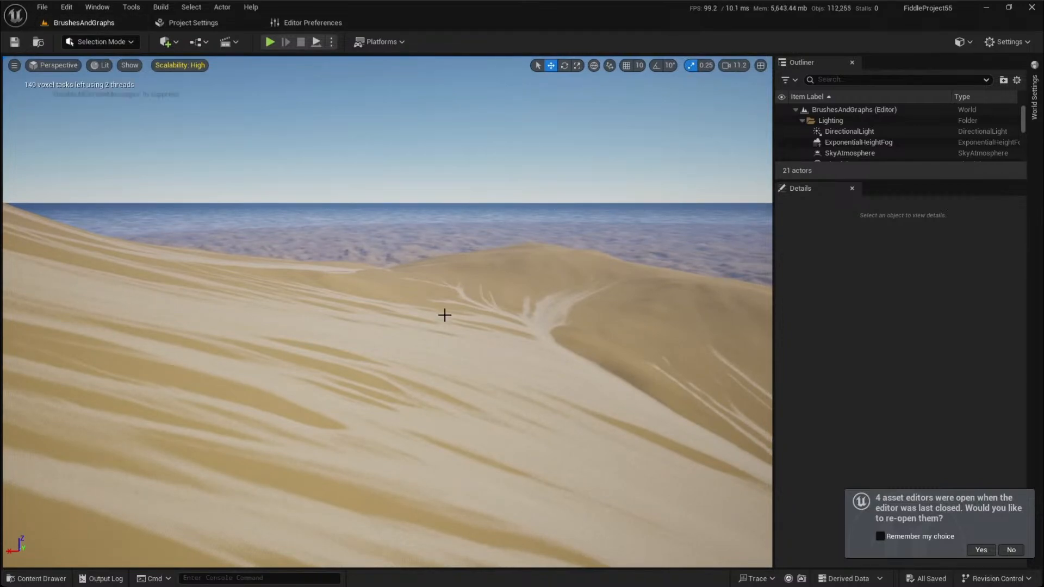
right_click_drag(445, 314, 375, 397)
key("w")
scroll(444, 315, "up", 5)
scroll(445, 315, "down", 2)
scroll(445, 315, "down", 4)
scroll(444, 315, "down", 4)
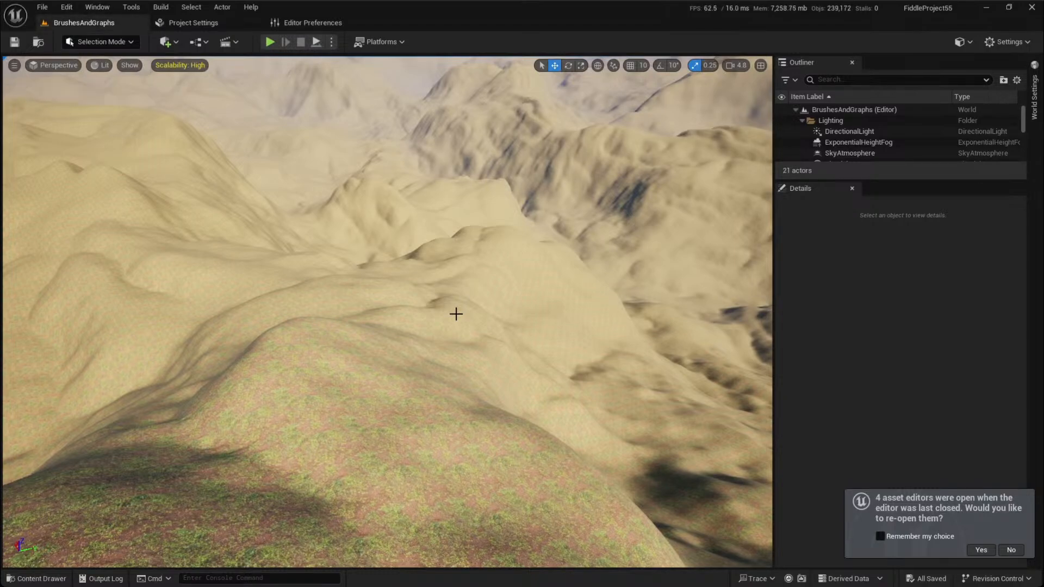
key("w")
right_click_drag(456, 314, 440, 345)
scroll(457, 314, "up", 4)
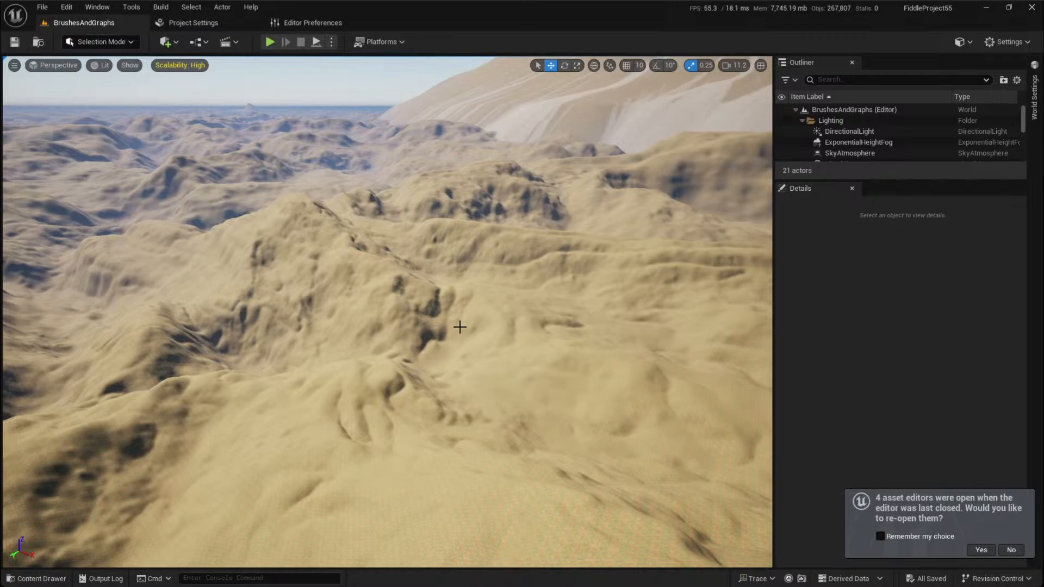
right_click_drag(481, 319, 308, 354)
key("d")
scroll(481, 318, "up", 2)
scroll(482, 319, "down", 6)
key("s")
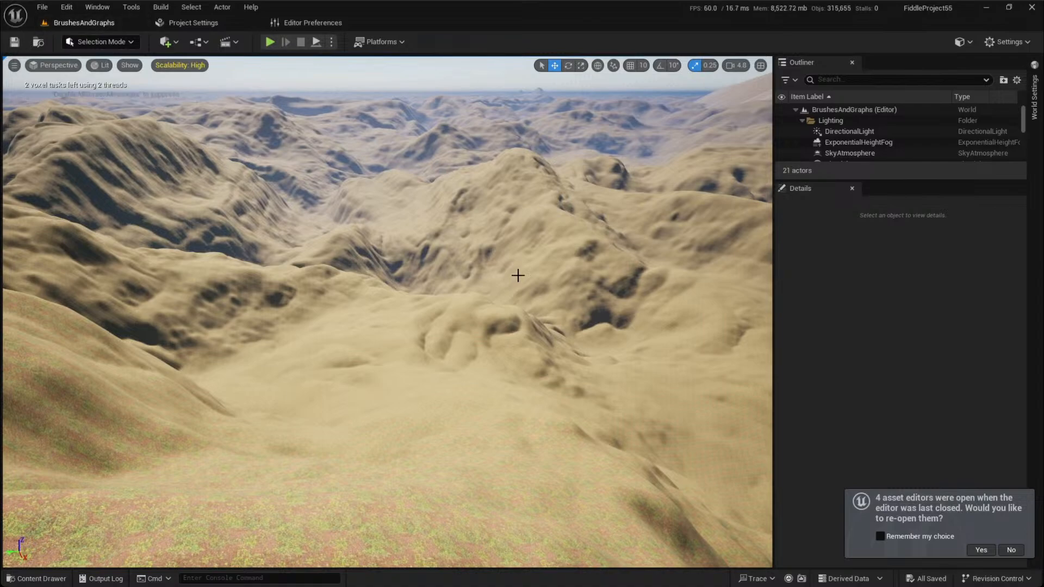
Open the NaniteMaterials level from the VoxelExamples/NaniteMaterials folder
key("ctrl+space")
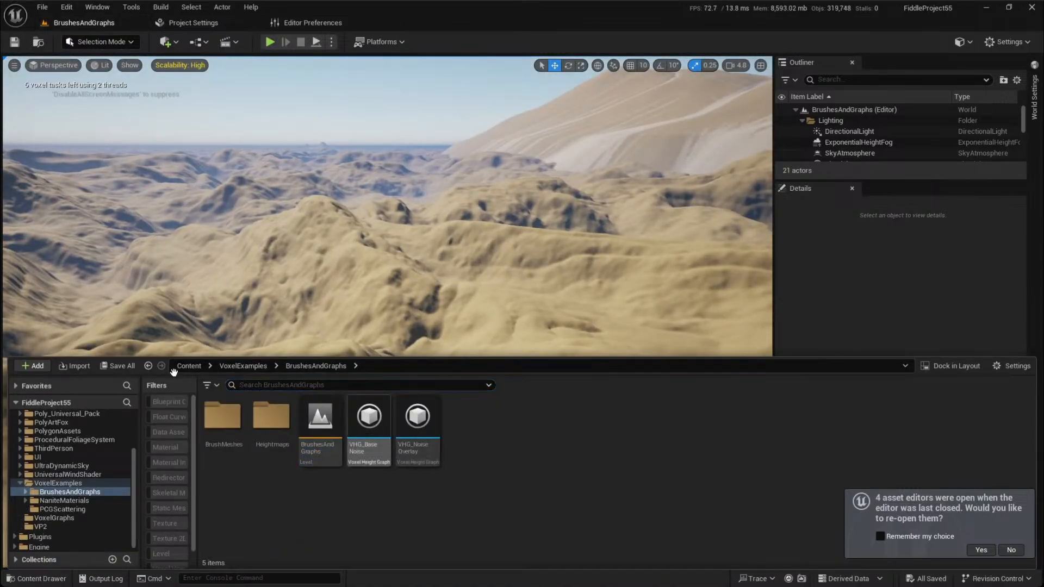
left_click(243, 365)
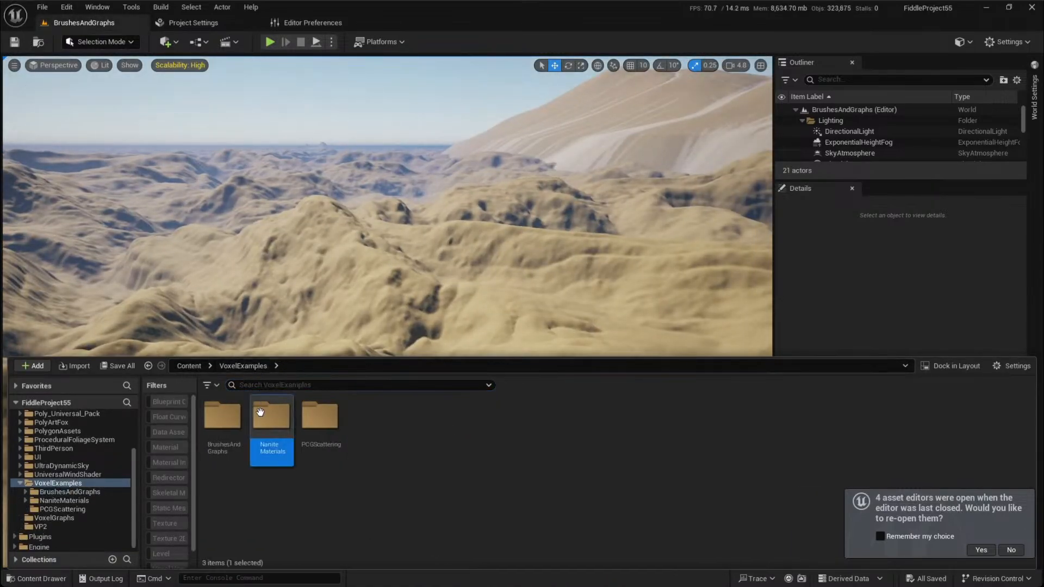
double_click(272, 424)
double_click(271, 421)
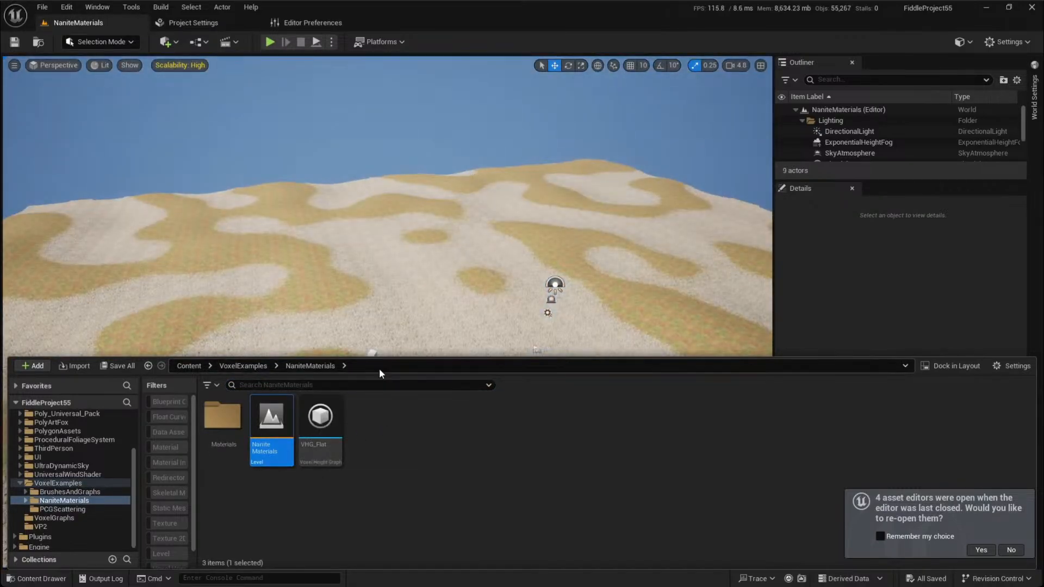
Fly close to the NaniteMaterials ground to examine the displaced gravel and leafy soil surfaces and how they blend
right_click_drag(347, 291, 356, 321)
left_click(346, 265)
right_click_drag(346, 265, 340, 278)
right_click_drag(400, 231, 480, 345)
key("w")
scroll(399, 245, "up", 5)
key("s")
key("w")
scroll(433, 253, "down", 5)
scroll(460, 261, "up", 7)
key("s")
key("w")
scroll(467, 305, "down", 4)
scroll(468, 312, "down", 2)
key("ctrl+space")
Check the VoxelLandscape settings, select the VHG_Flat stamp and open its height graph
left_click(619, 274)
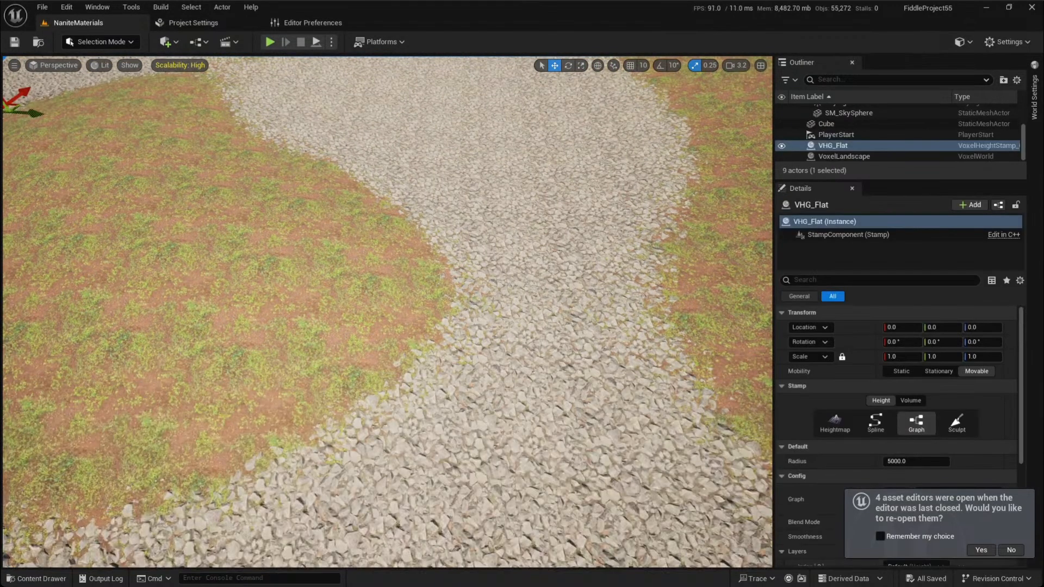
left_click(844, 156)
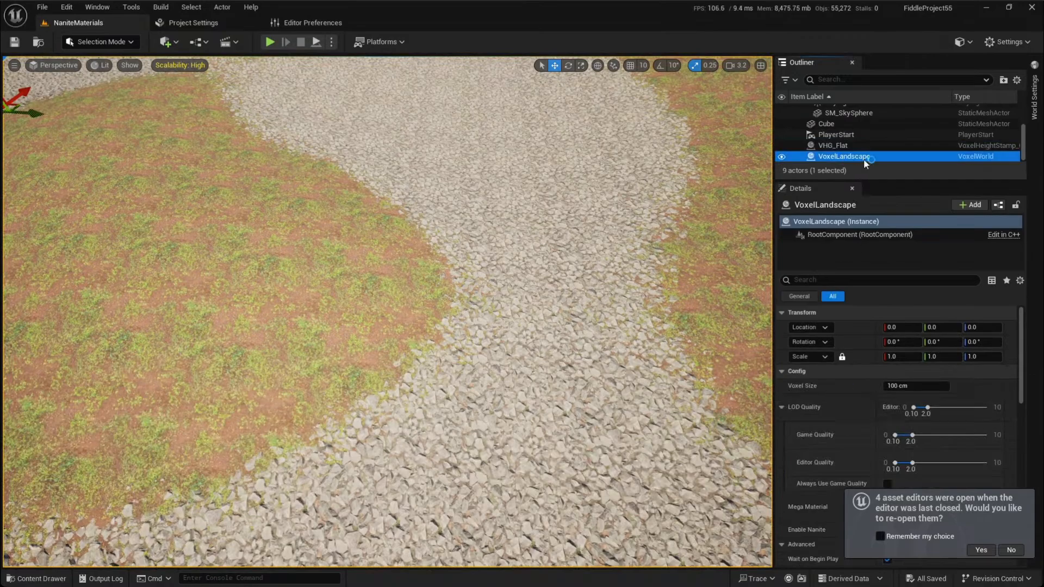
left_click(848, 145)
scroll(895, 348, "down", 2)
double_click(896, 341)
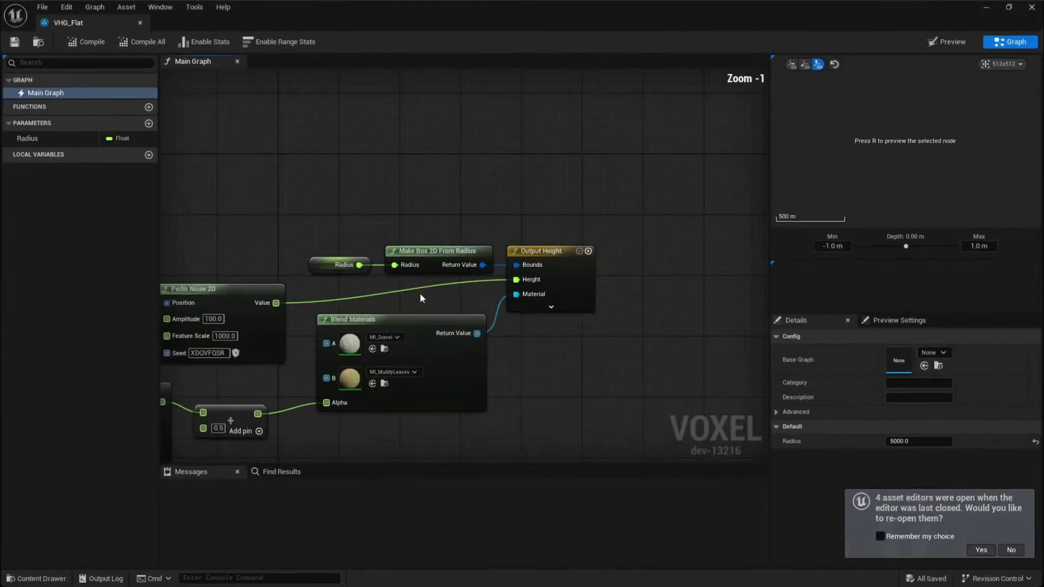
Examine how the VHG_Flat graph uses Perlin noise as the Blend Materials alpha between MI_Gravel and MI_MuddyLeaves
right_click_drag(401, 381, 555, 295)
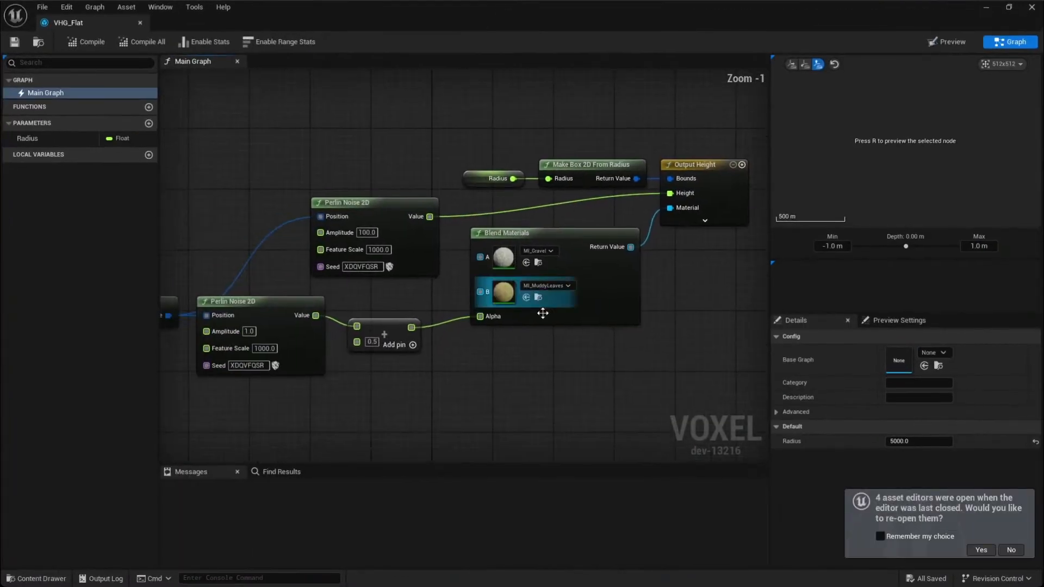
left_click_drag(463, 252, 538, 356)
left_click(539, 363)
right_click_drag(539, 361, 605, 350)
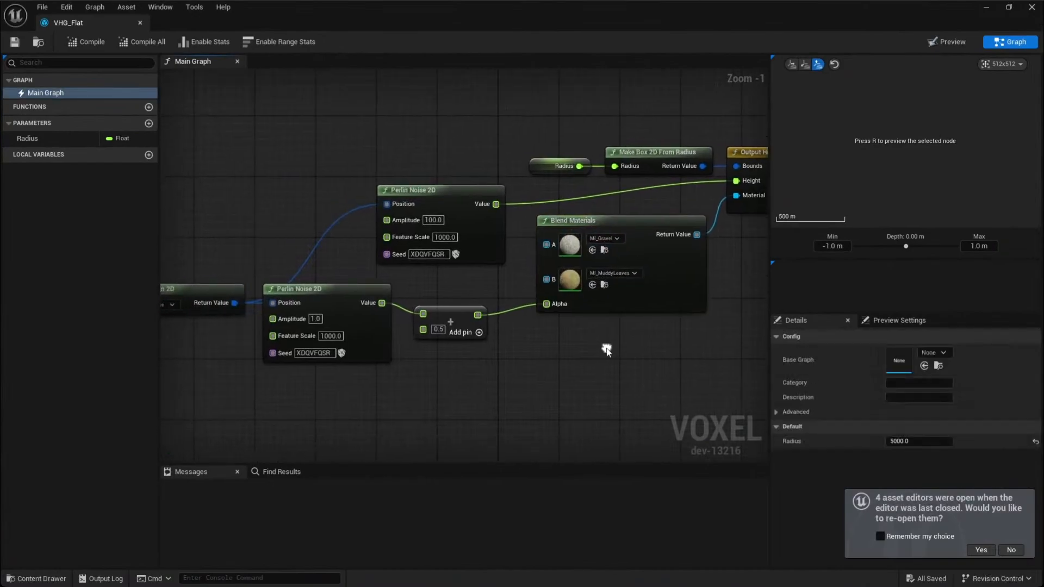
Examine how the Perlin noise nodes drive the height output and the Blend Materials alpha in the VHG_Flat graph
scroll(604, 349, "down", 1)
left_click_drag(315, 272, 431, 346)
left_click(561, 389)
right_click_drag(562, 390, 473, 401)
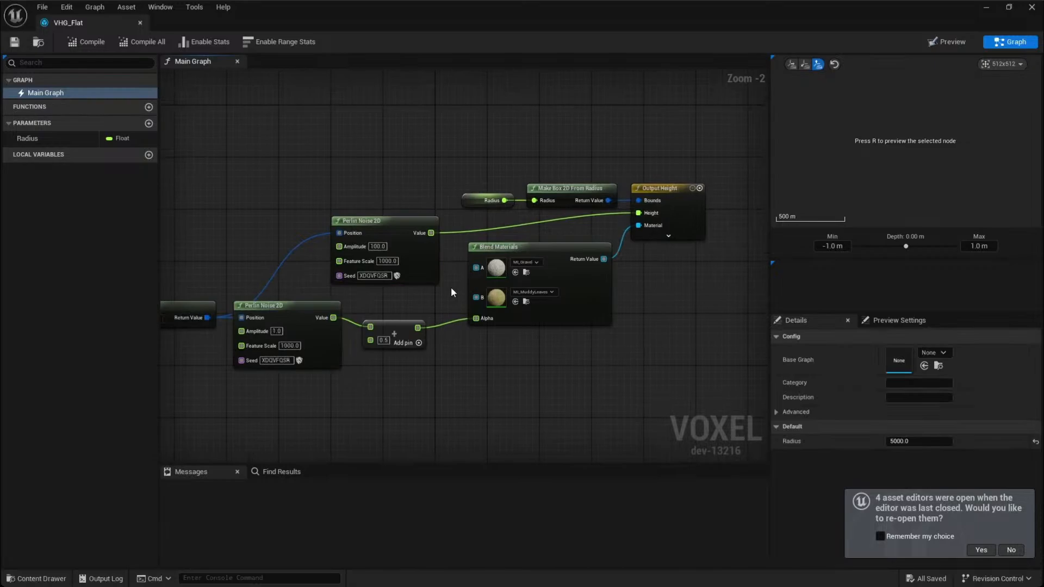
Open the MI_Gravel material instance, expand its scalar, texture and vector parameter groups, and open its parent material M_QuixelBase
double_click(503, 275)
scroll(514, 282, "down", 5)
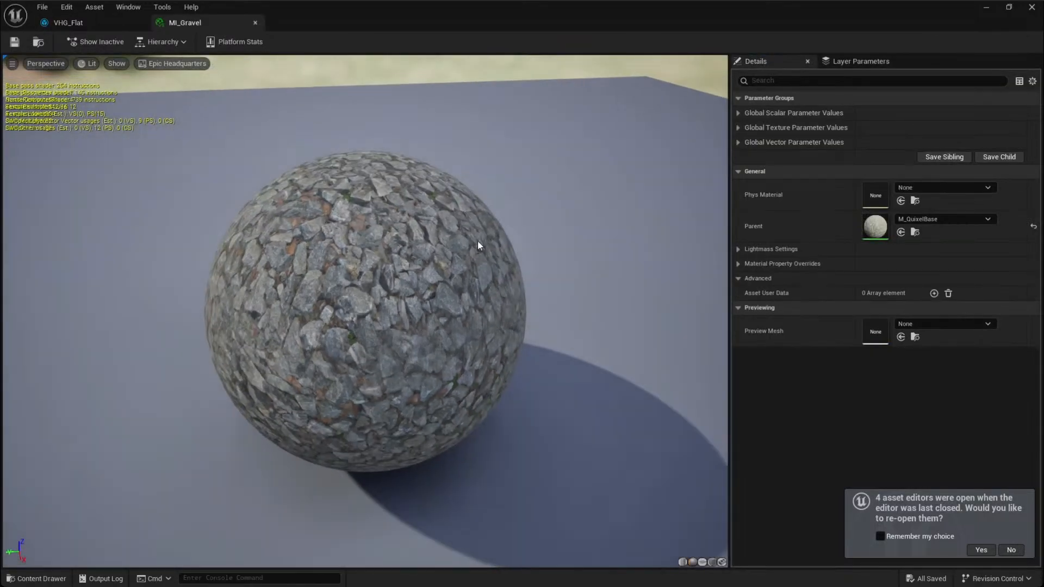
left_click(738, 113)
left_click(737, 156)
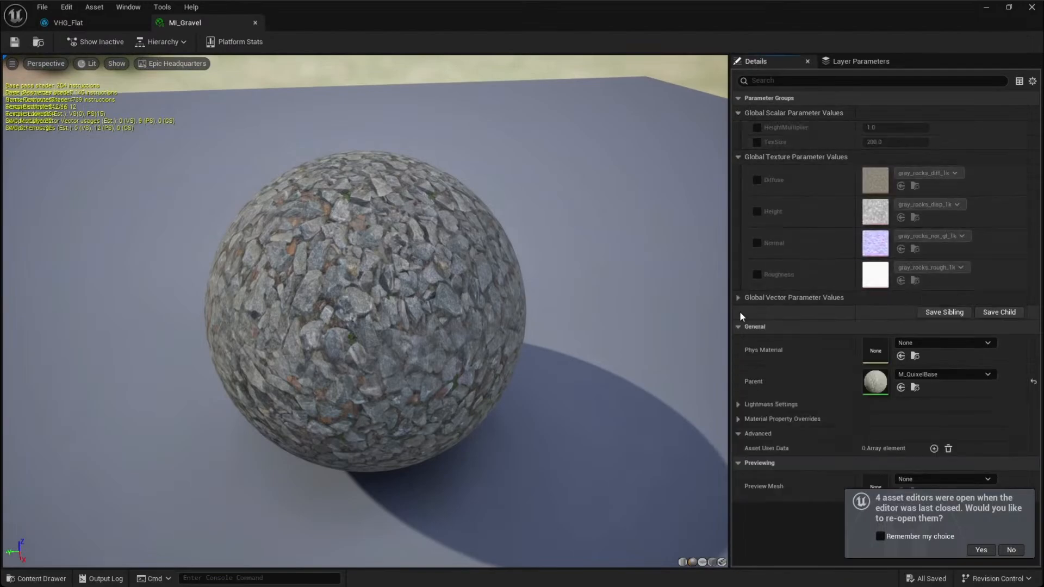
left_click(739, 297)
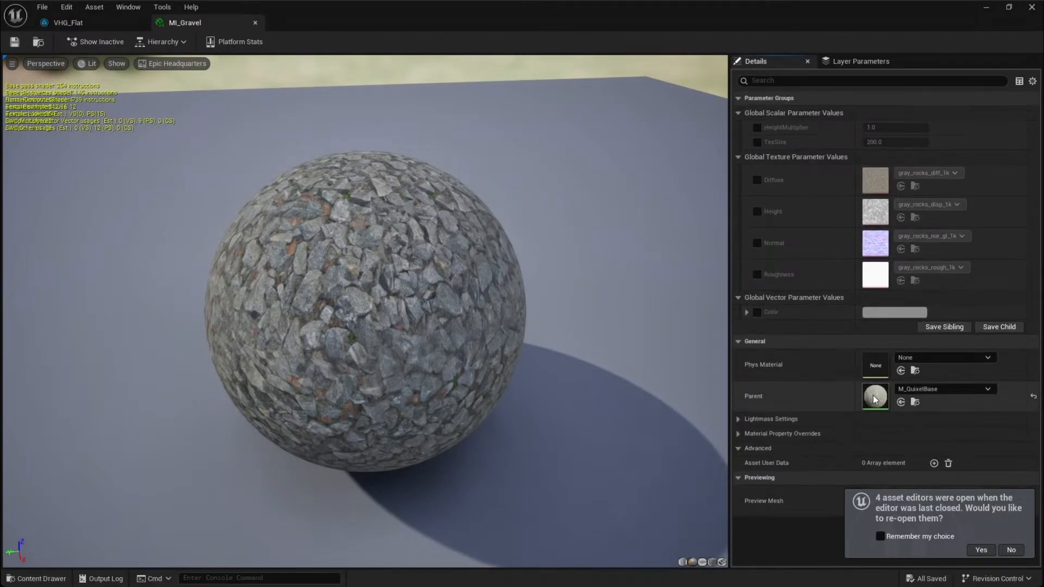
left_click(914, 402)
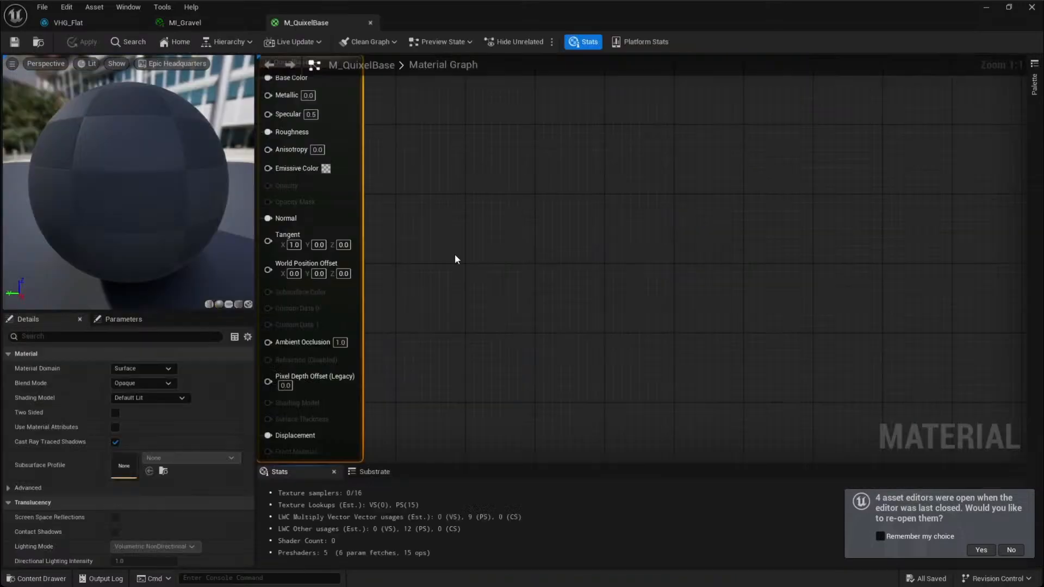
Examine the M_QuixelBase graph, especially the Height texture and HeightMultiplier nodes feeding Displacement
scroll(597, 351, "up", 5)
right_click_drag(597, 352, 633, 247)
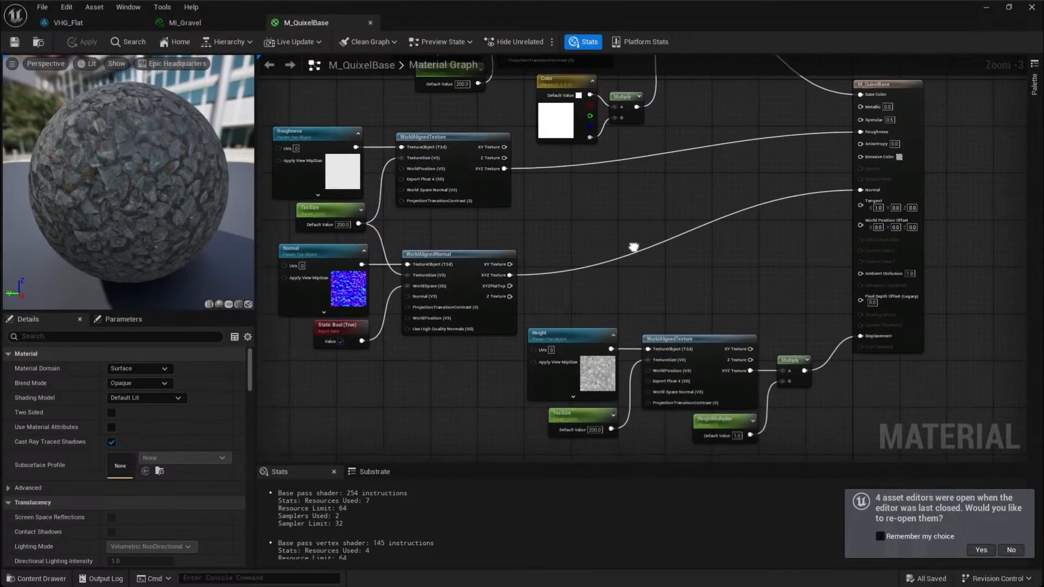
left_click_drag(521, 321, 814, 442)
left_click(813, 444)
right_click_drag(813, 443, 808, 462)
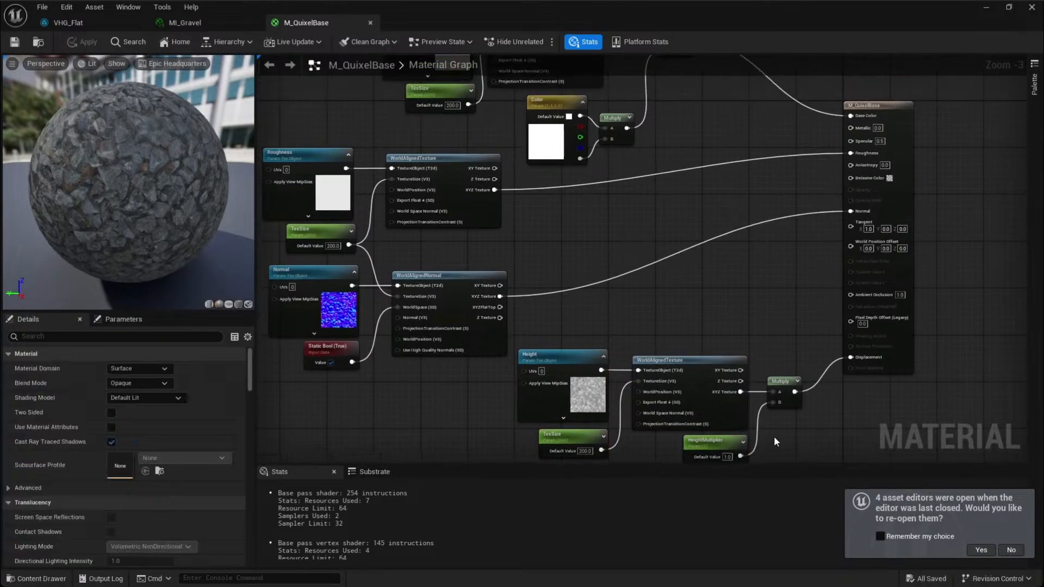
scroll(768, 430, "down", 1)
right_click_drag(771, 295, 759, 304)
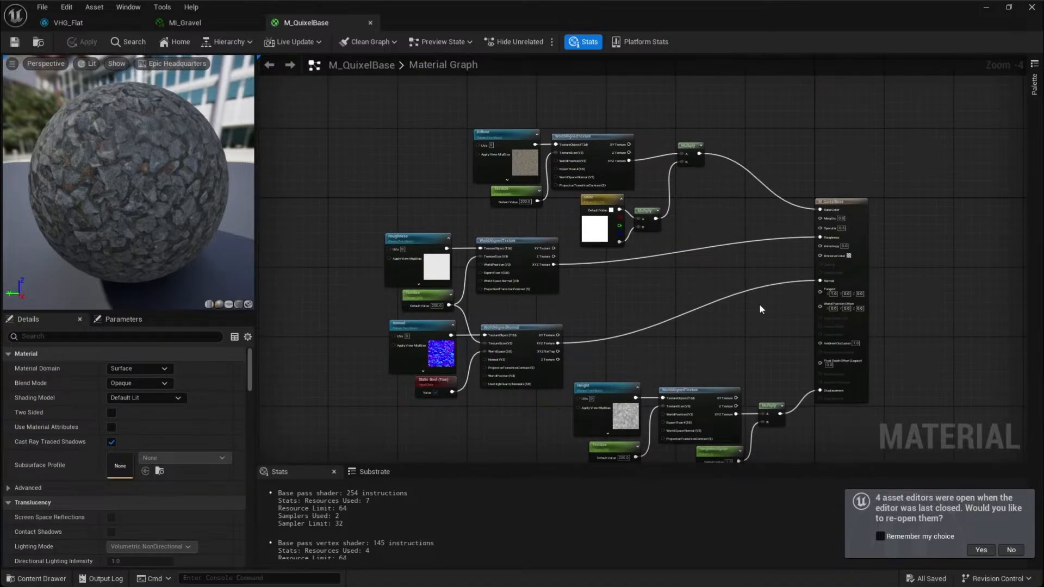
Return to the level, select the VoxelLandscape actor, and open its NaniteMegaMaterial asset
left_click(983, 9)
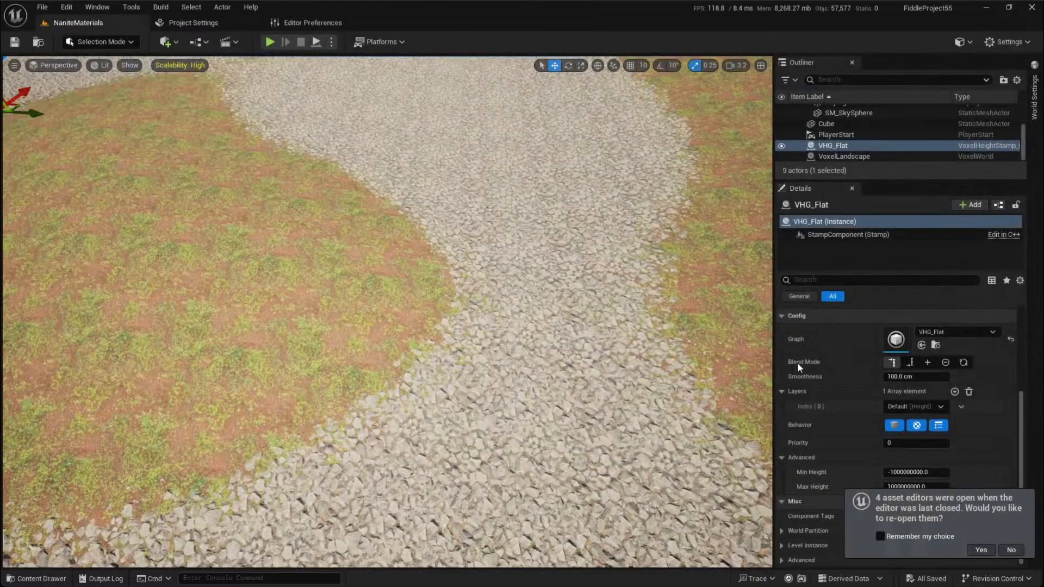
left_click(845, 157)
right_click_drag(879, 363, 880, 408)
double_click(892, 408)
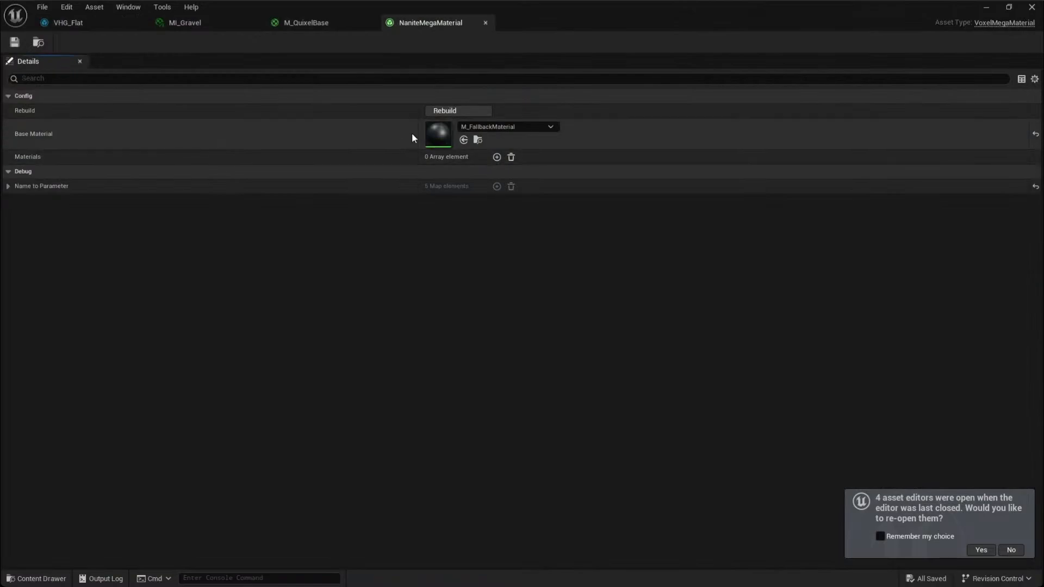
double_click(631, 5)
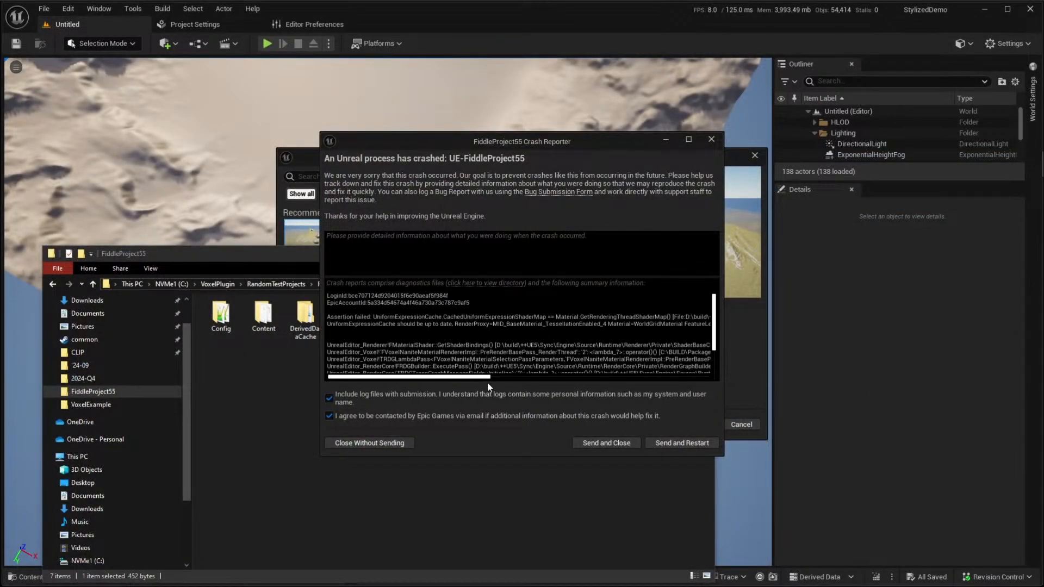
Read through the crash report details, then send the report and restart the editor
scroll(486, 353, "down", 4)
scroll(486, 353, "up", 3)
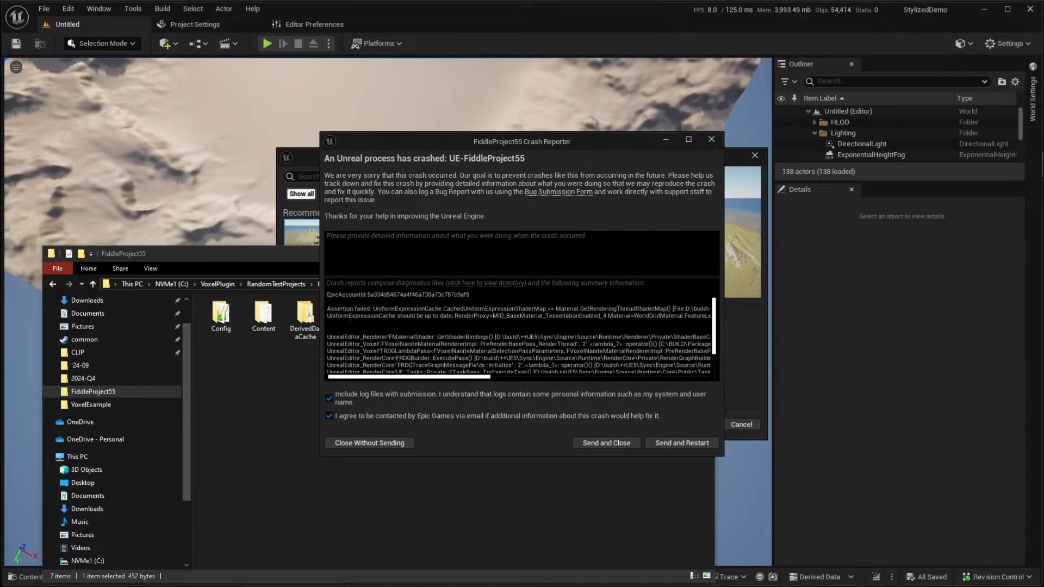
left_click_drag(458, 379, 256, 389)
left_click(690, 448)
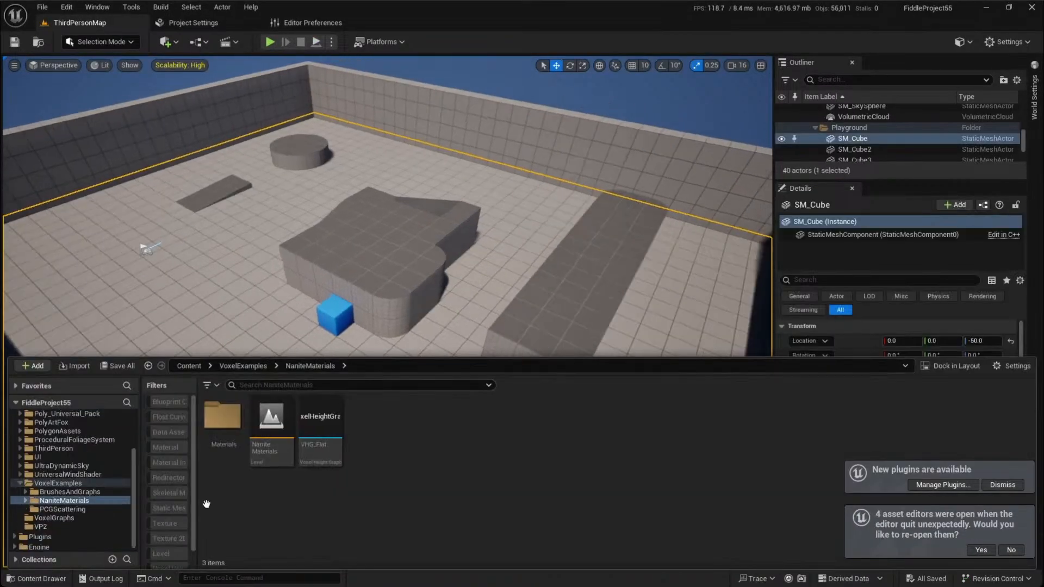
Open the NaniteMaterials level and M_FallbackMaterial from its Materials folder, with the material editor maximized
double_click(286, 437)
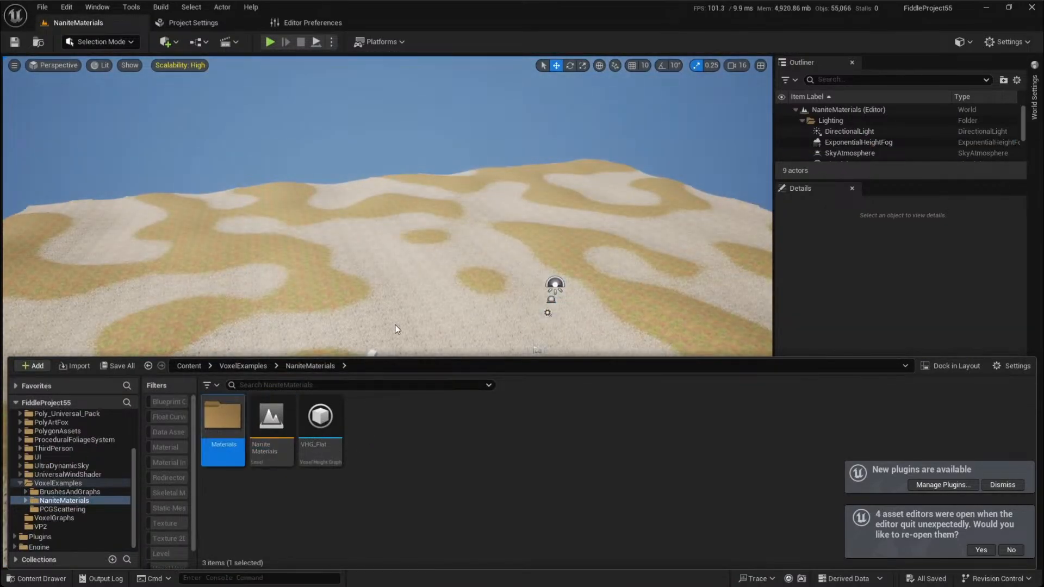
double_click(222, 417)
left_click(320, 421)
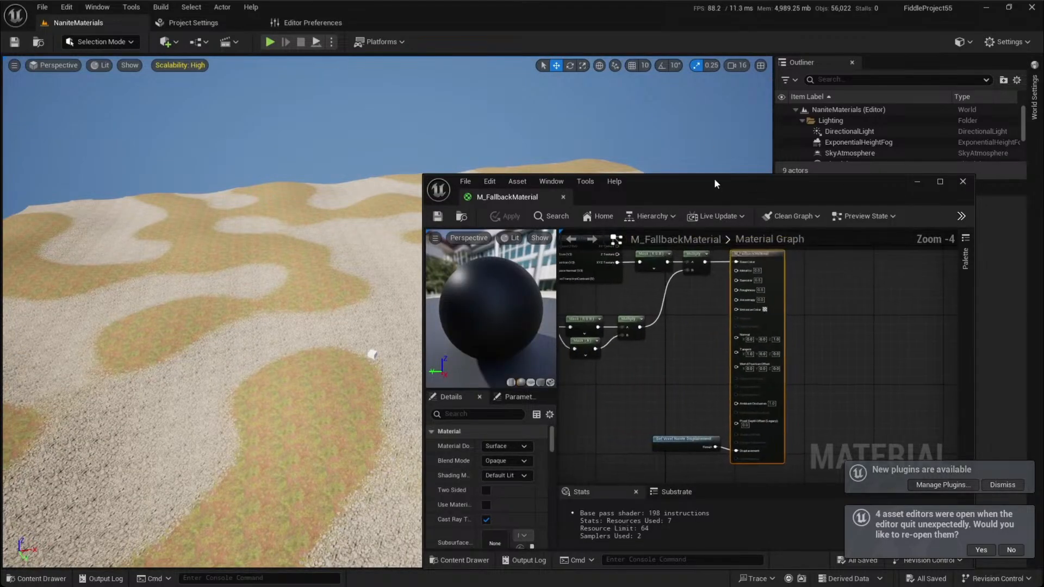
double_click(714, 180)
Add a 0.5 constant to the displacement section and connect it to Voxel Displacement in place of the Add result
right_click_drag(393, 215, 557, 396)
scroll(535, 321, "up", 3)
right_click_drag(551, 299, 641, 443)
scroll(594, 369, "down", 8)
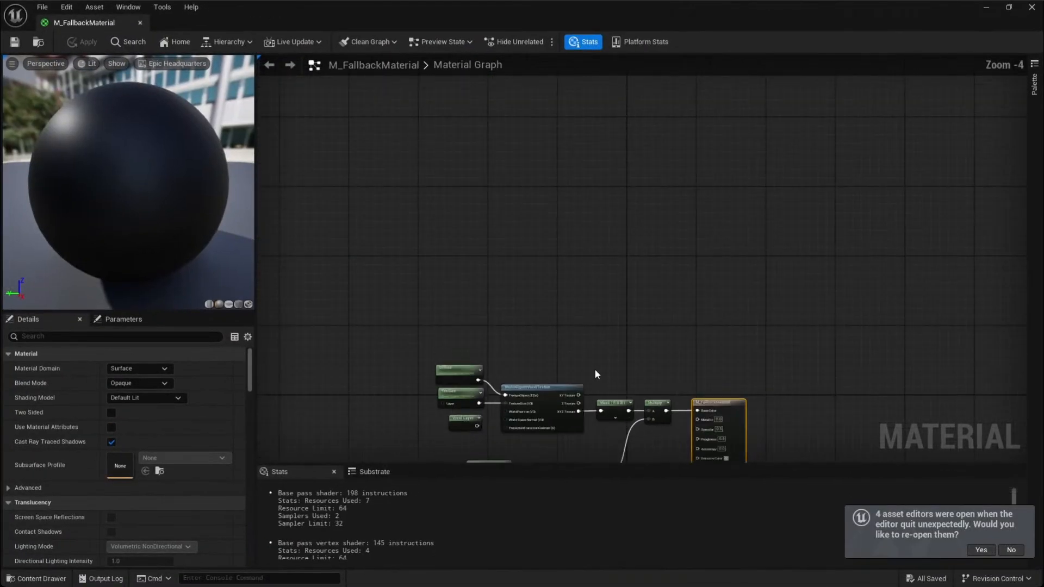
scroll(576, 331, "up", 10)
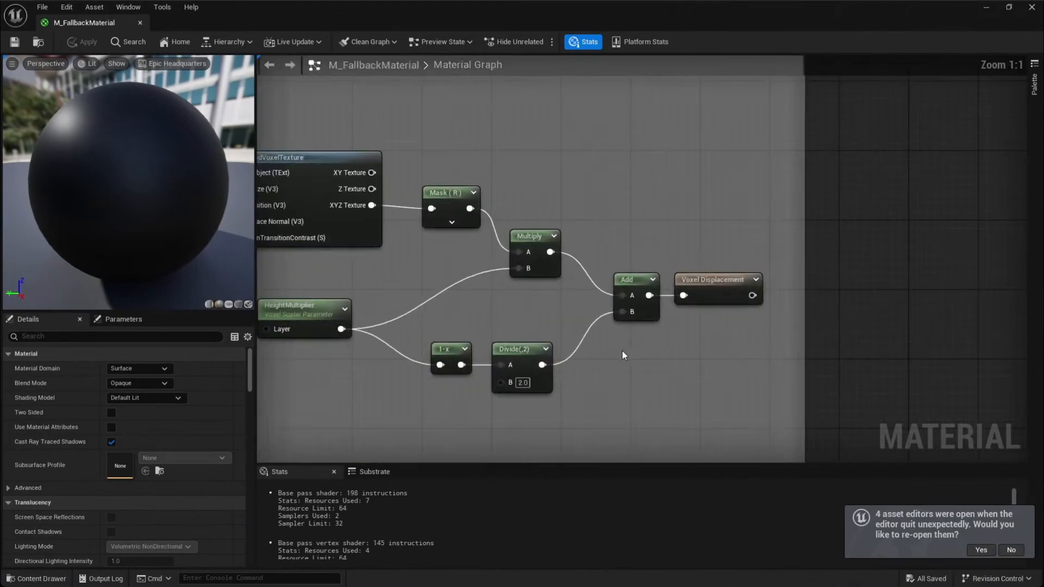
left_click(623, 355)
left_click_drag(685, 373, 683, 295)
left_click(666, 374)
type("0.5")
key("Return")
left_click(729, 267)
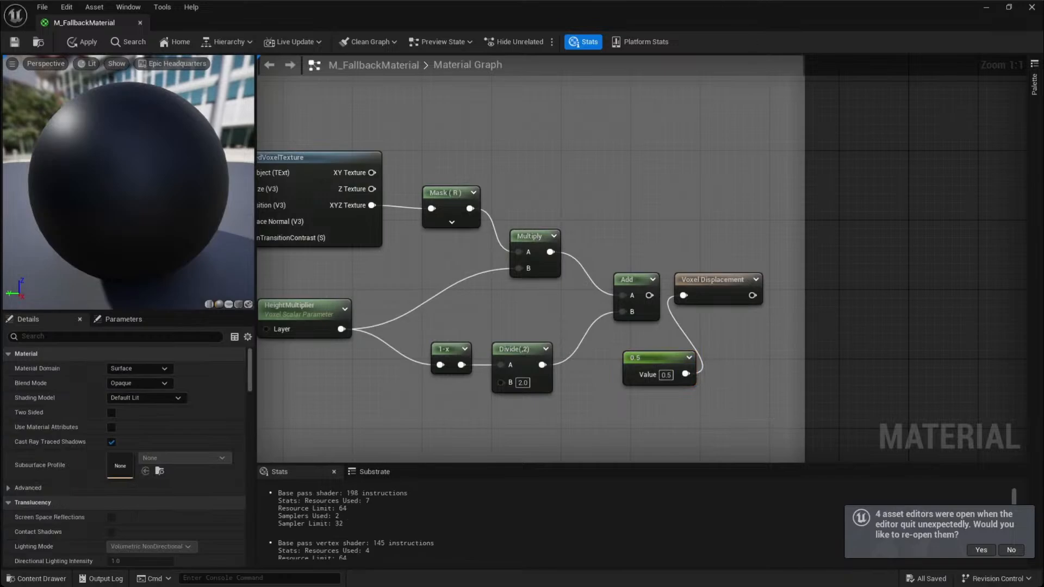
Apply the M_FallbackMaterial changes and inspect the gravel and leaf terrain up close in the level viewport
left_click_drag(529, 6, 878, 298)
left_click(682, 333)
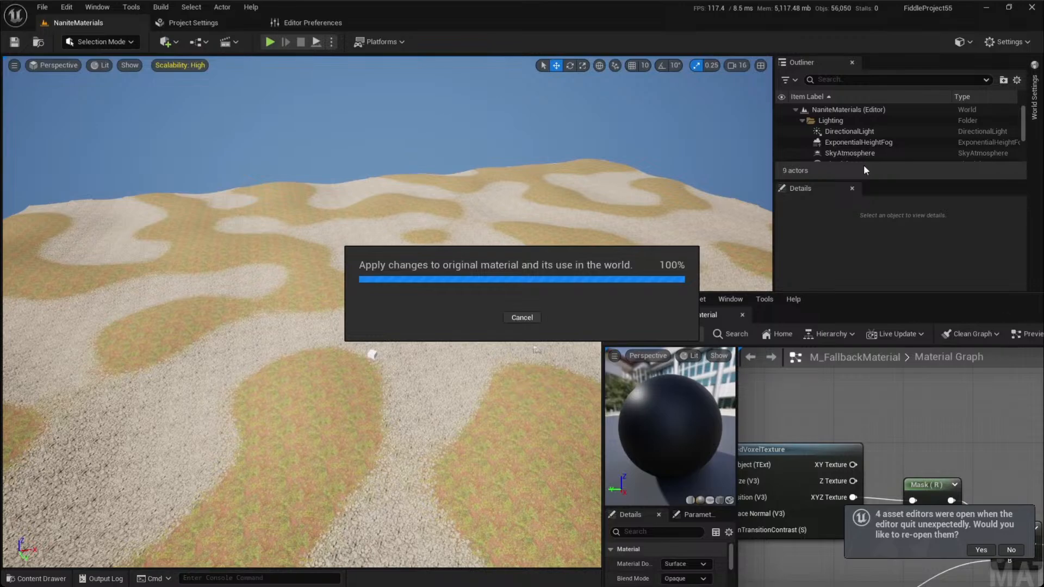
key("w")
right_click_drag(508, 387, 535, 413)
scroll(533, 411, "down", 2)
key("s")
scroll(517, 462, "down", 1)
key("w")
scroll(513, 386, "down", 1)
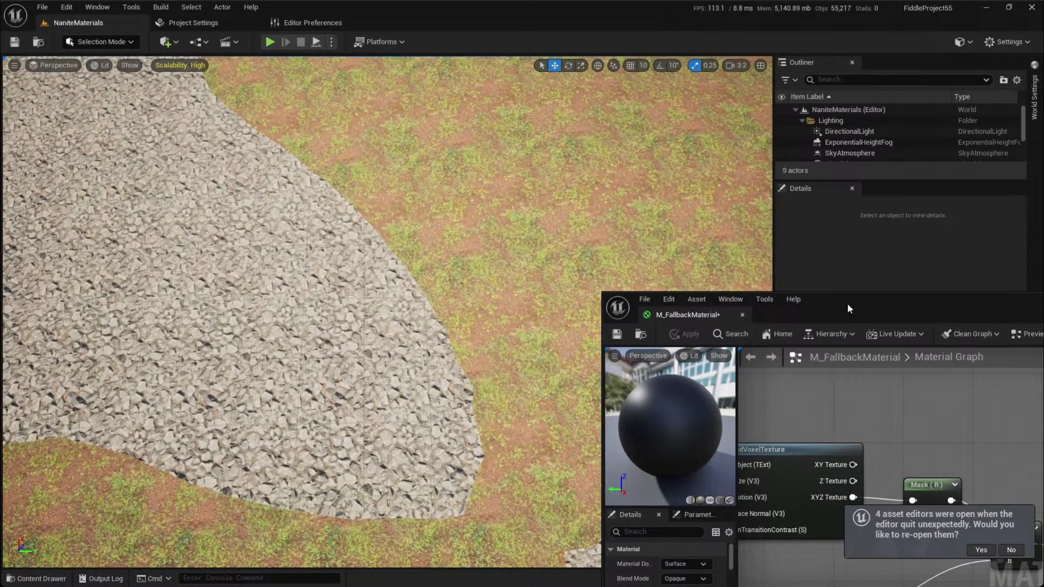
Examine the displacement node chain in M_FallbackMaterial, from the Height texture and HeightMultiplier through to the Add node
left_click_drag(847, 302, 738, 104)
scroll(811, 221, "down", 1)
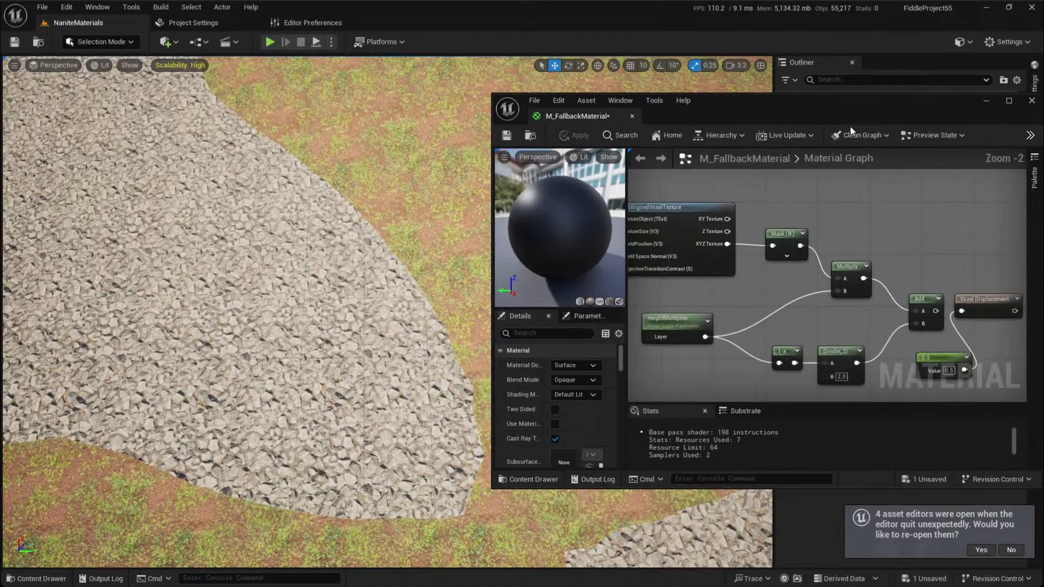
double_click(852, 108)
scroll(624, 342, "down", 1)
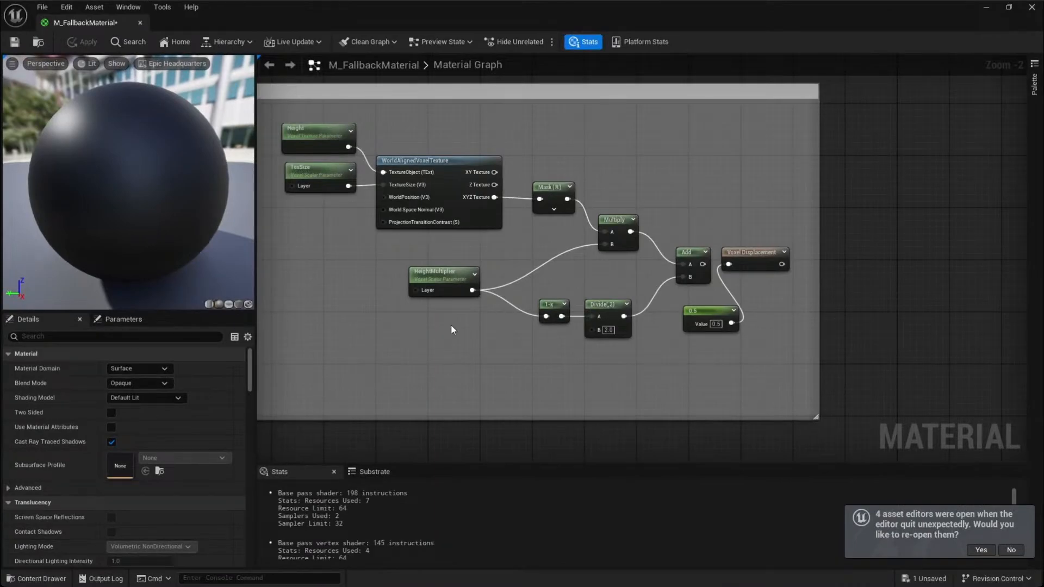
left_click_drag(334, 270, 306, 148)
left_click(319, 231)
right_click_drag(318, 230, 319, 255)
scroll(642, 319, "up", 2)
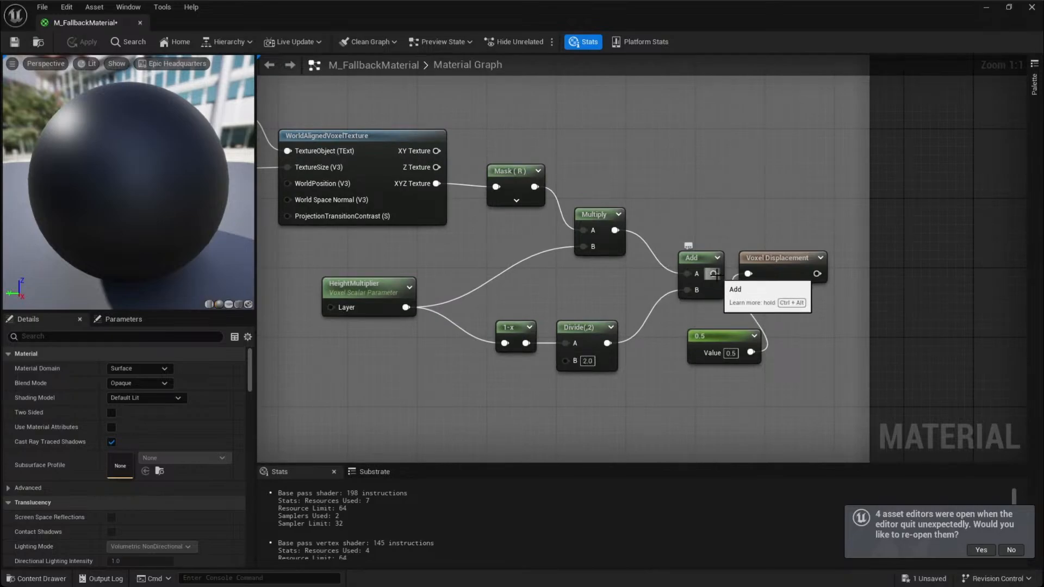
scroll(713, 273, "down", 2)
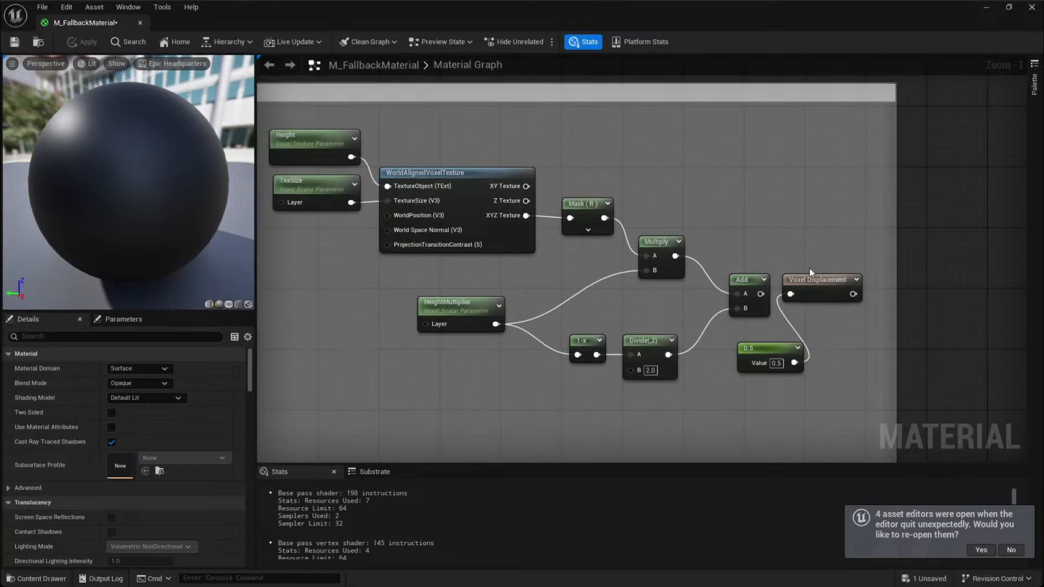
Inspect the settings of the Height voxel texture parameter in the displacement section
right_click_drag(734, 277, 776, 287)
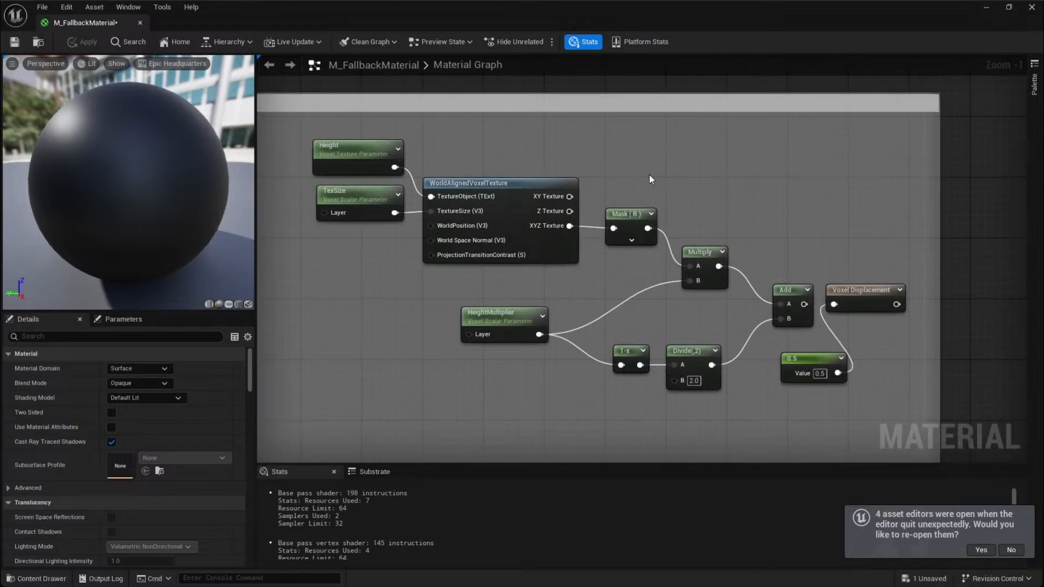
right_click_drag(652, 180, 677, 192)
left_click(383, 173)
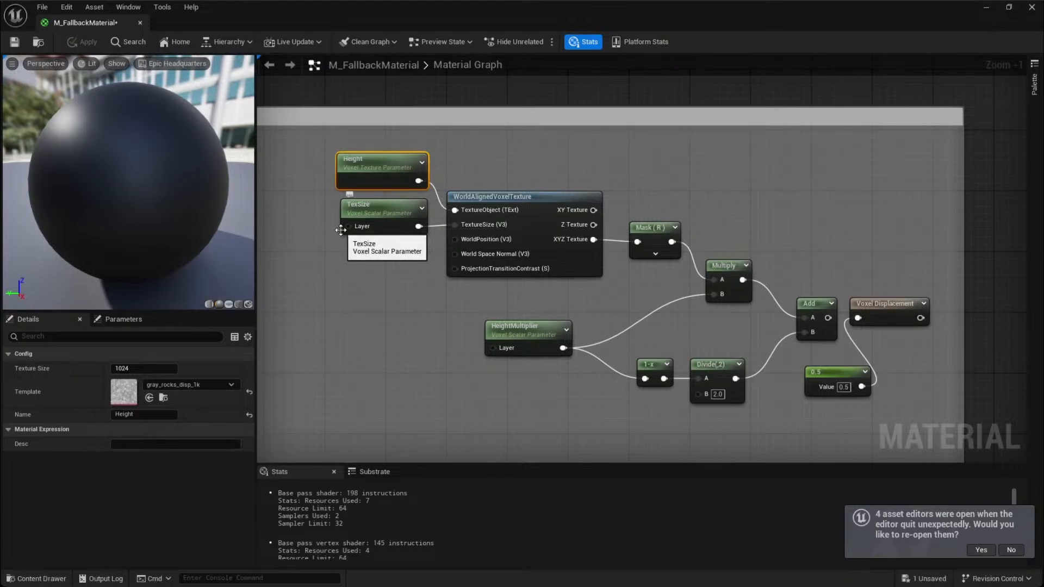
left_click(370, 291)
right_click_drag(371, 295, 368, 332)
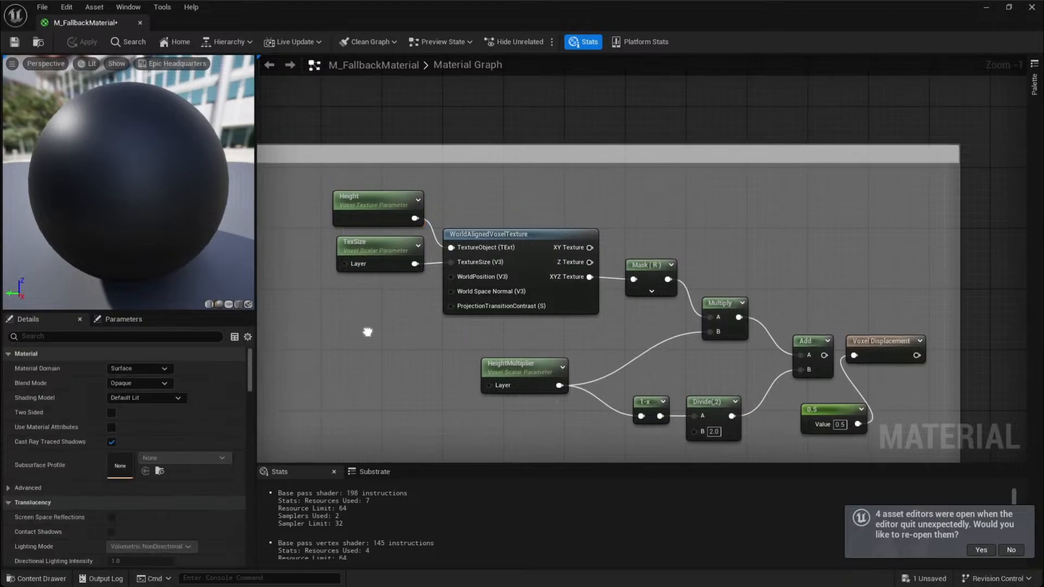
Check the boundary between gravel and leaves on the terrain in the level, then return to the M_FallbackMaterial graph
left_click_drag(564, 2, 553, 413)
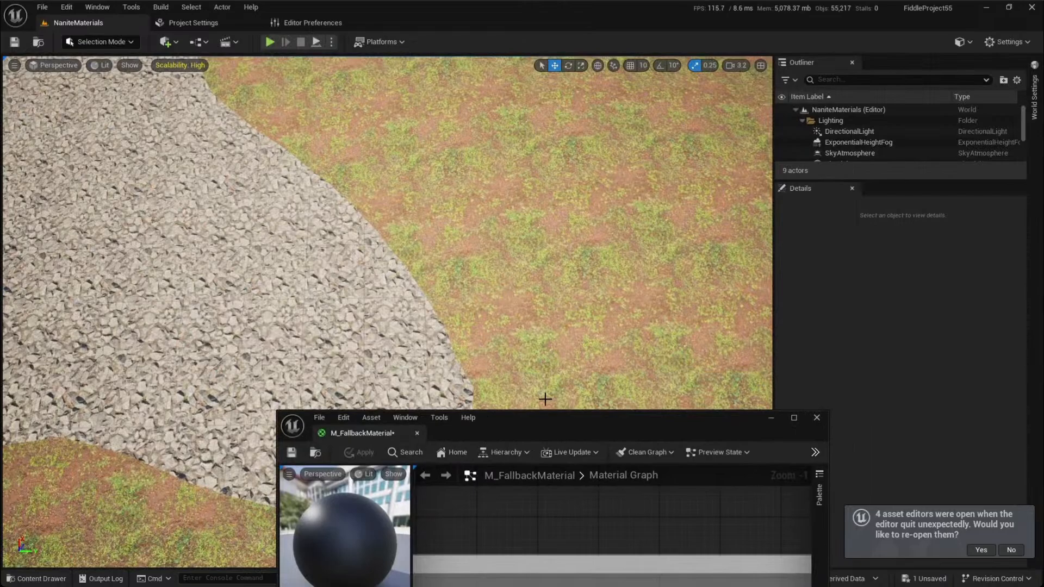
right_click_drag(468, 261, 459, 283)
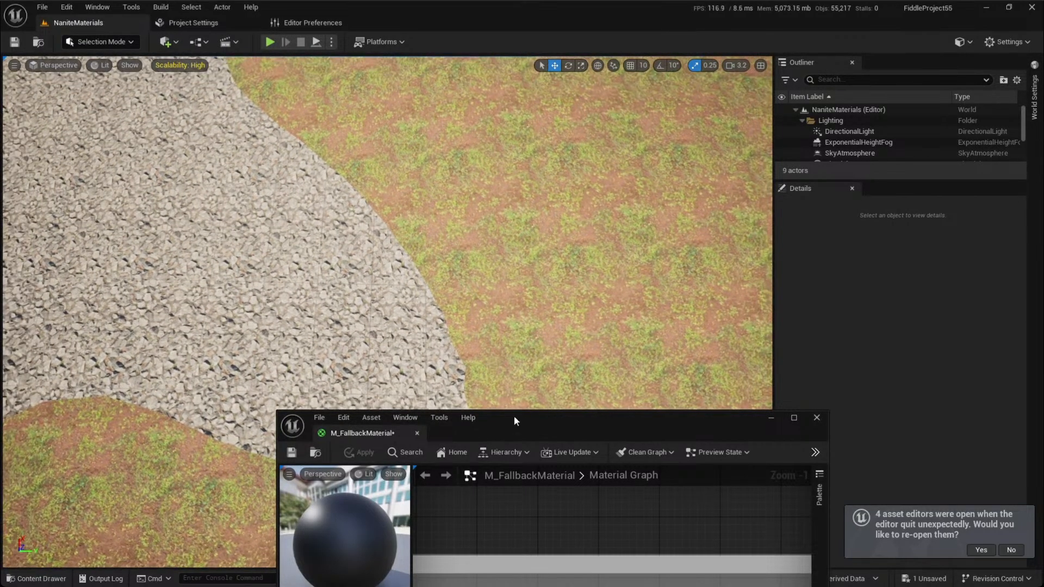
left_click_drag(520, 419, 505, 2)
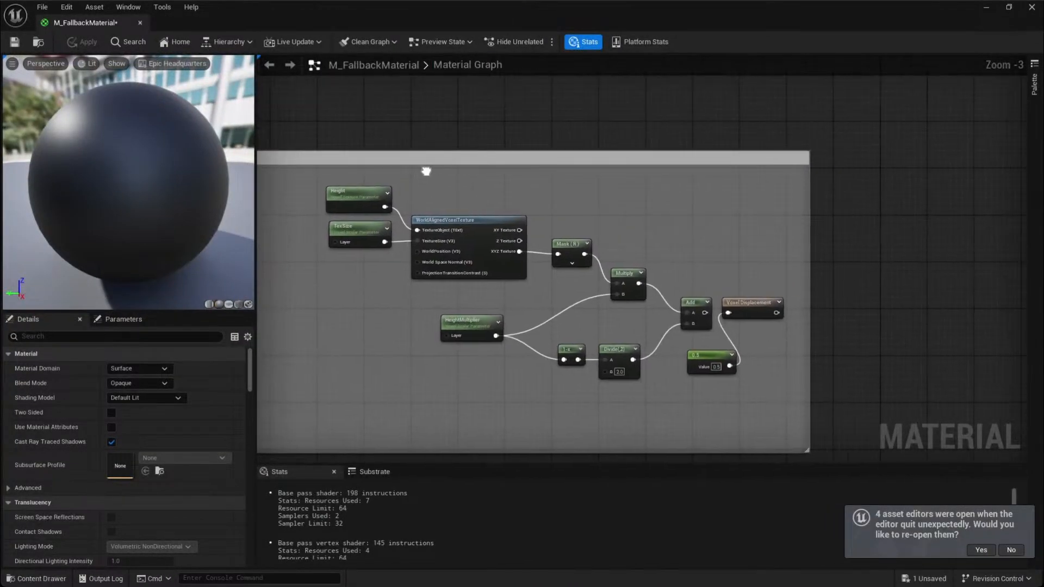
Review the Height texture parameter and the TexSize scalar parameter feeding the WorldAlignedVoxelTexture node
scroll(598, 289, "up", 1)
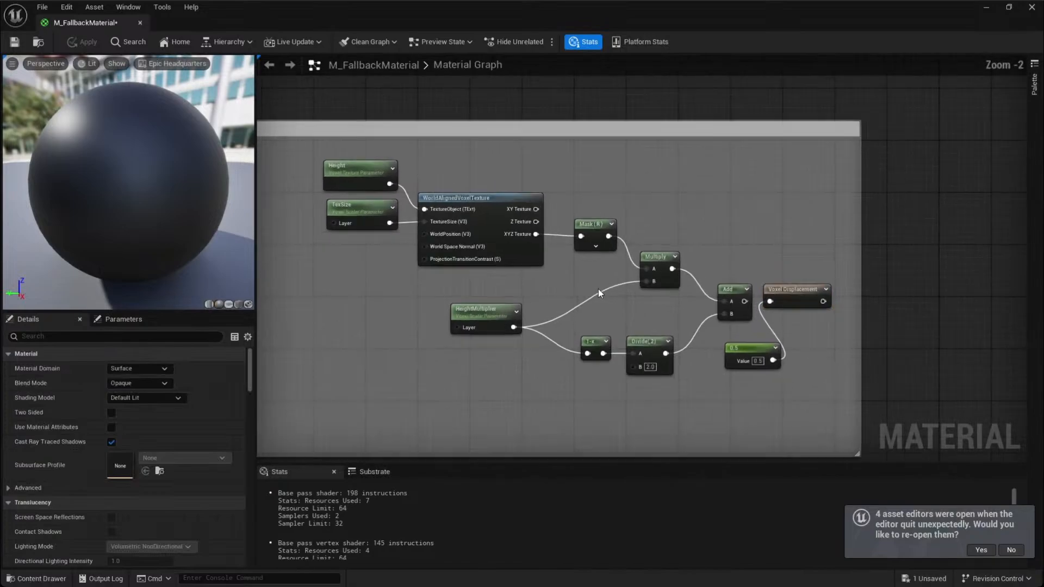
left_click_drag(814, 321, 817, 318)
left_click(753, 266)
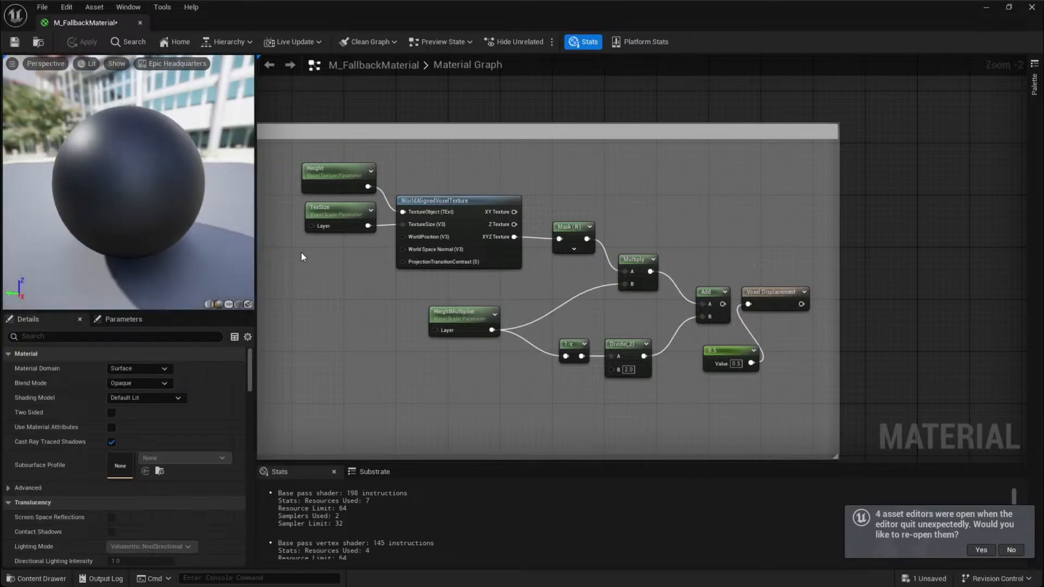
right_click_drag(322, 261, 379, 284)
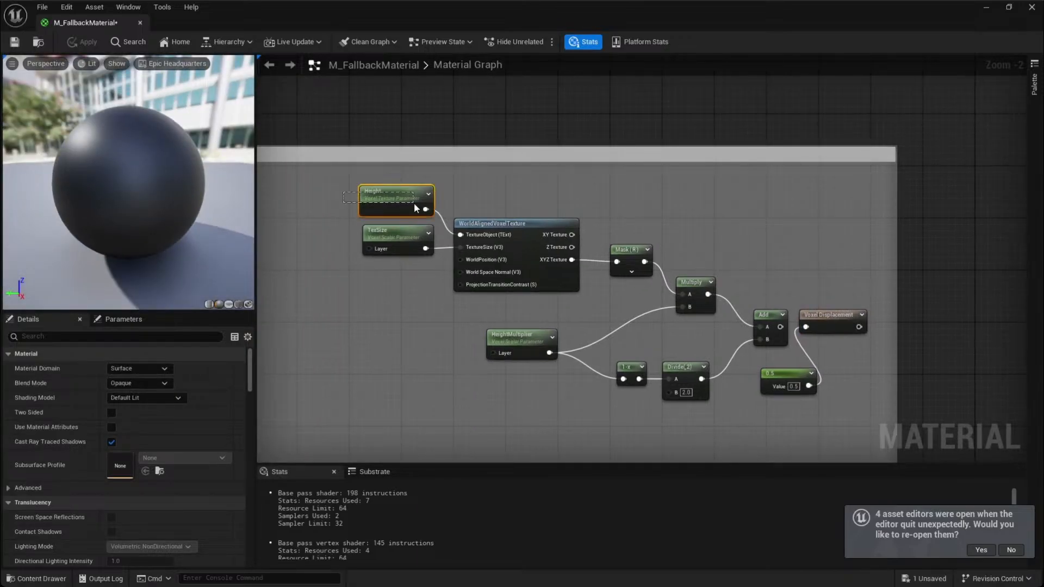
left_click_drag(413, 203, 413, 203)
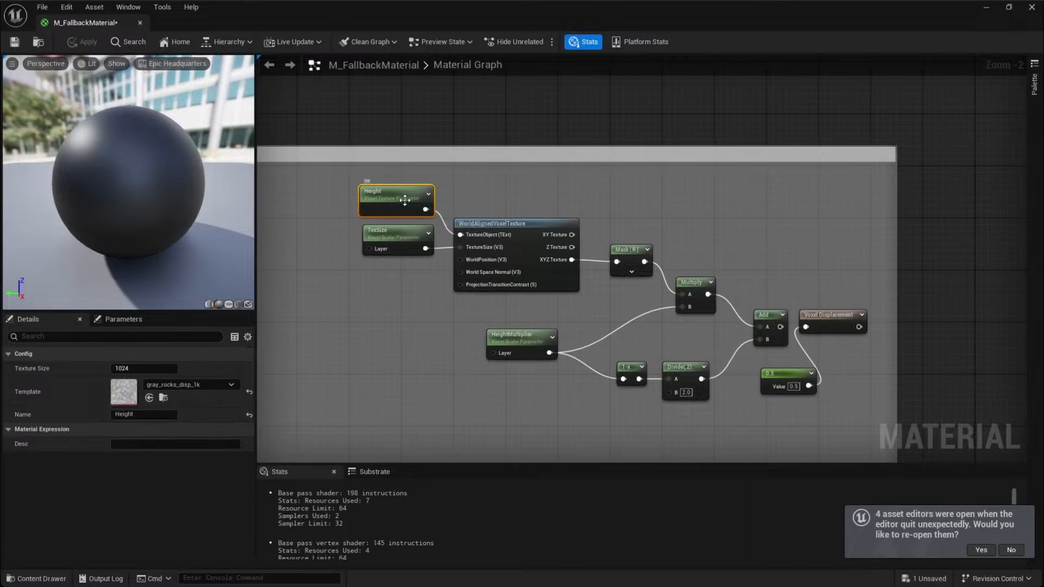
left_click(403, 294)
left_click(396, 249)
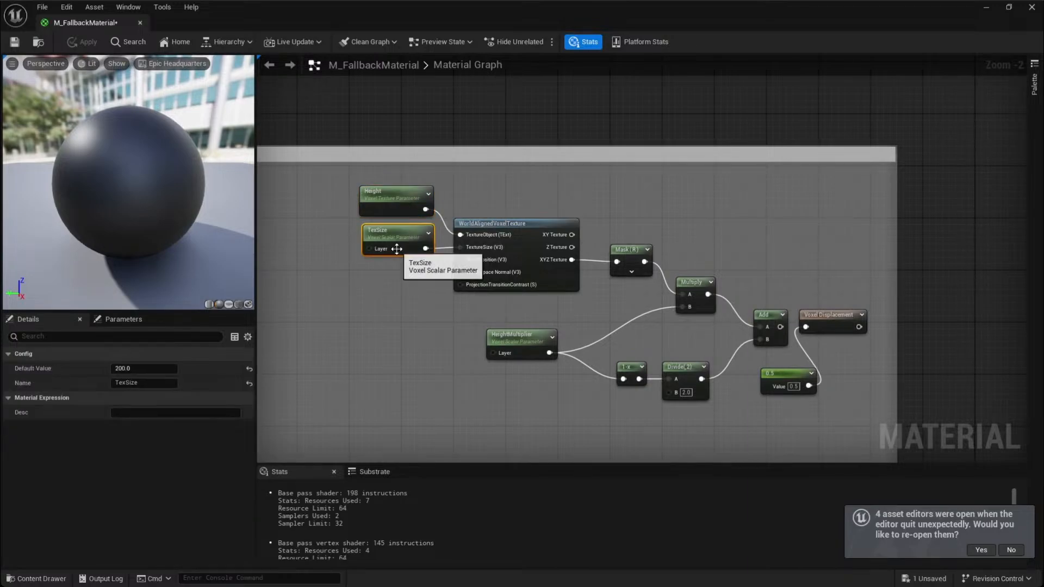
Compare the TexSize and Height voxel parameters with the gravel and leaf terrain in the level, then return to the displacement nodes
left_click(400, 268)
left_click(383, 205)
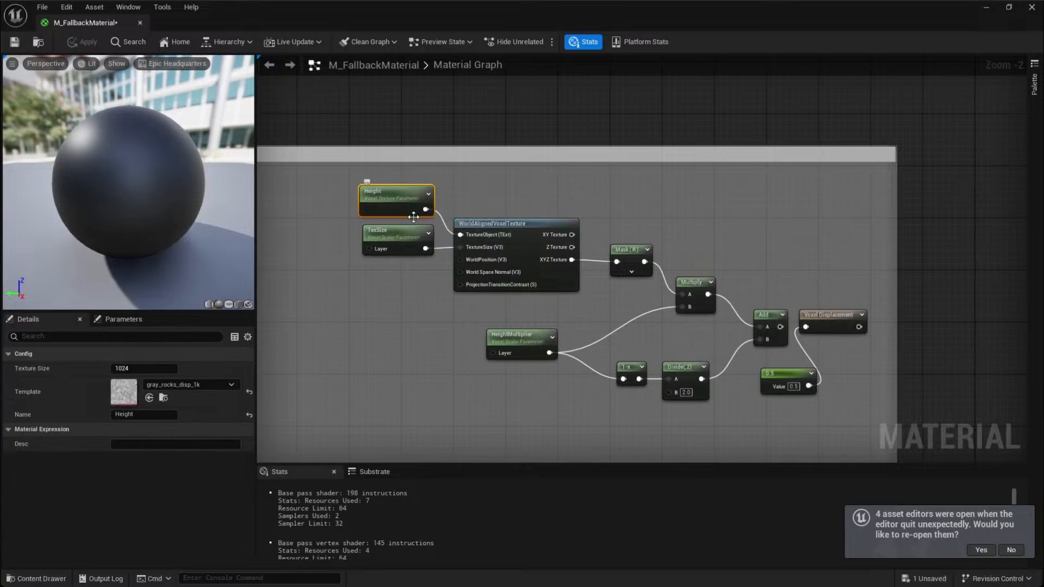
left_click_drag(482, 5, 482, 337)
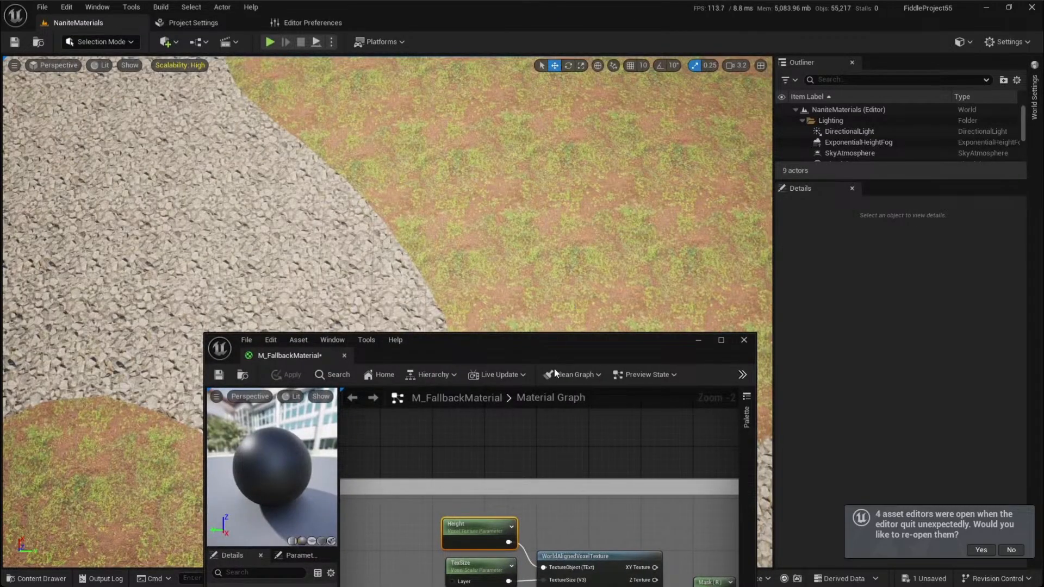
left_click_drag(551, 347, 549, 1)
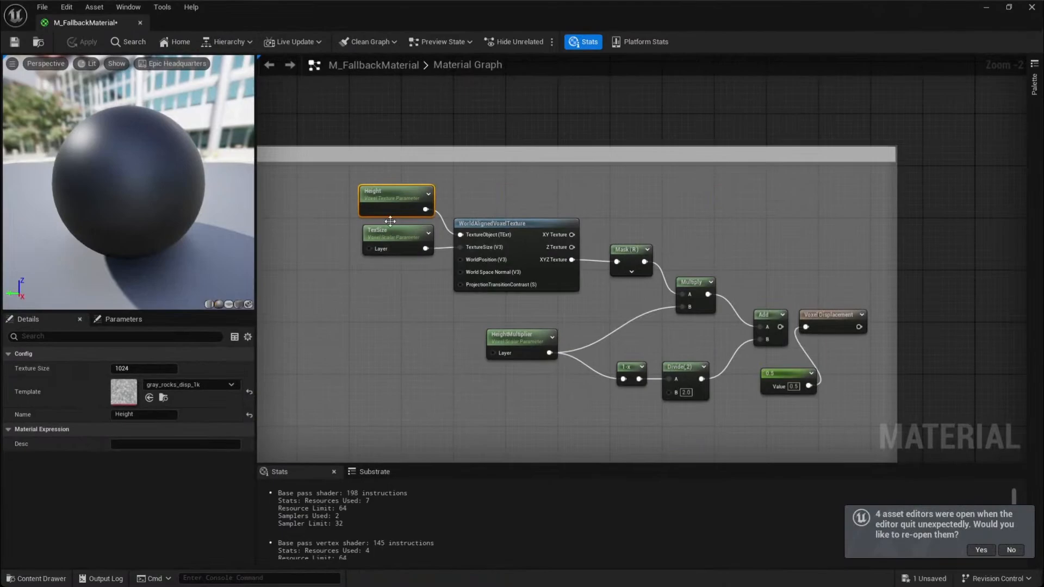
left_click(384, 235)
left_click(587, 216)
Open the WorldAlignedVoxelTexture material function and inspect its Voxel Texture Sample nodes
left_click_drag(507, 198, 536, 253)
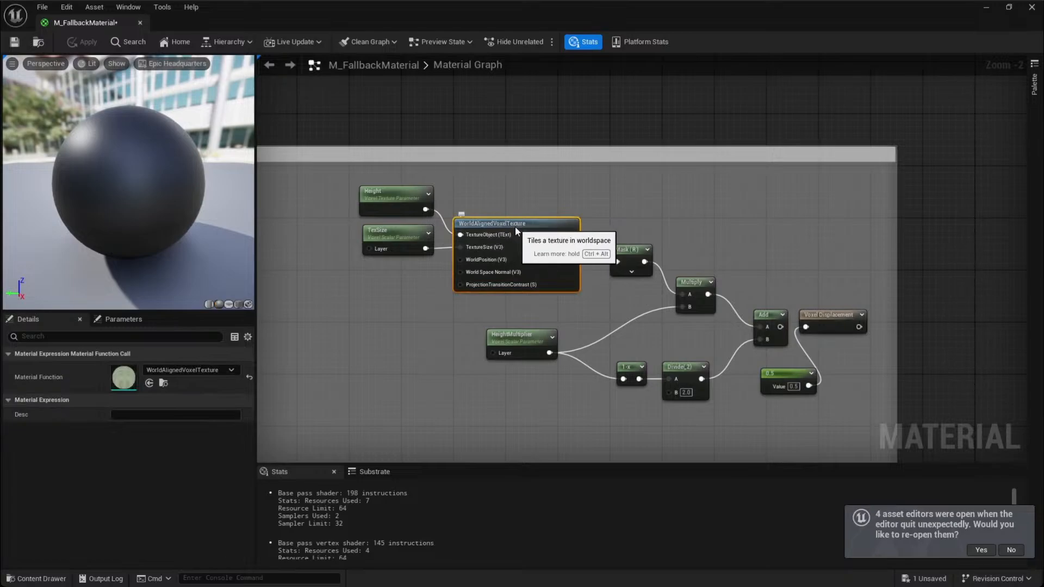
double_click(457, 249)
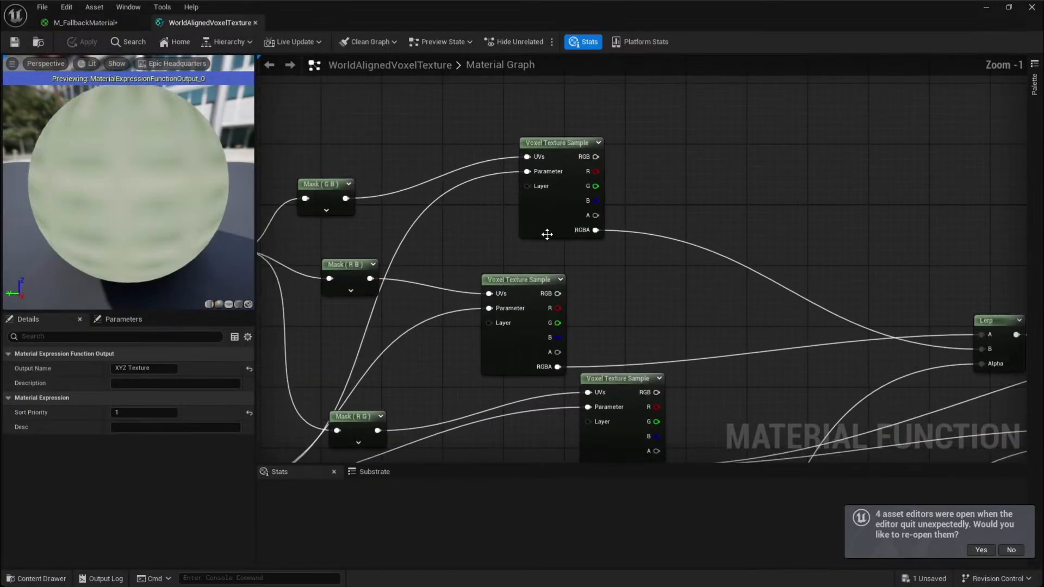
left_click(541, 237)
Return to M_FallbackMaterial and review the displacement node chain, including the Height and TexSize parameters feeding the WorldAlignedVoxelTexture node
left_click(79, 25)
left_click(576, 385)
right_click_drag(579, 383, 566, 384)
right_click_drag(528, 294, 466, 269)
right_click_drag(359, 308, 389, 280)
left_click_drag(406, 288, 687, 438)
right_click_drag(579, 243, 682, 250)
left_click_drag(387, 158, 638, 277)
left_click_drag(388, 162, 441, 193)
left_click_drag(355, 209, 492, 237)
left_click(478, 265)
right_click_drag(477, 266, 420, 273)
left_click(397, 234)
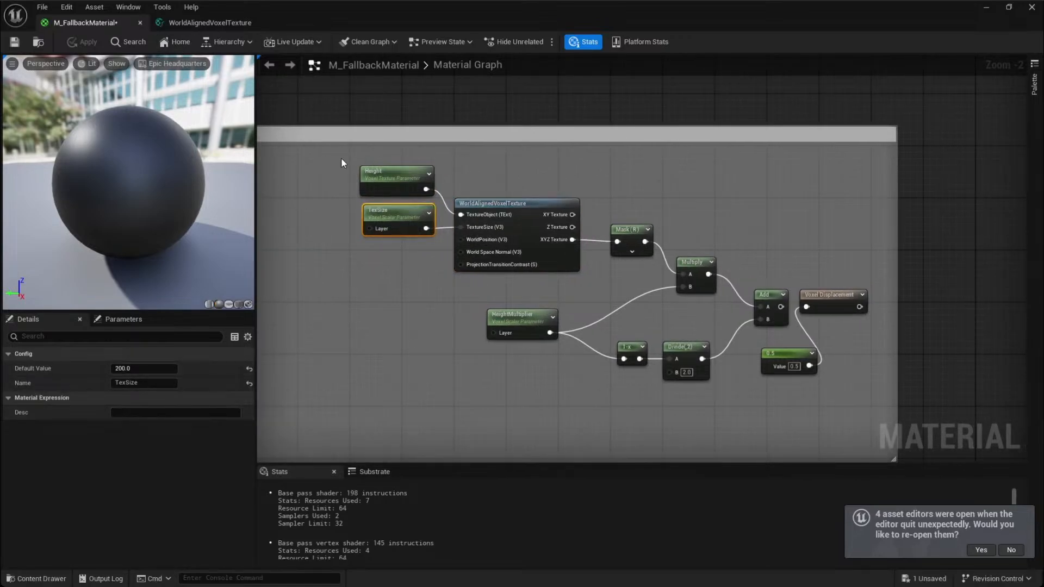
left_click(399, 185)
left_click(447, 263)
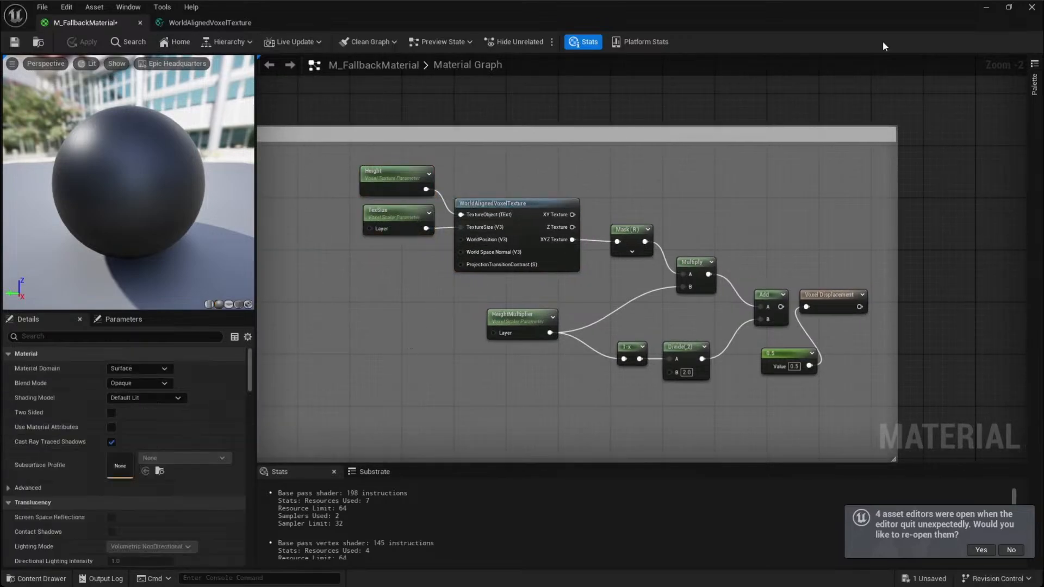
Open MI_Gravel from the Gravel materials folder and inspect its global texture and scalar parameter values
left_click(983, 3)
key("ctrl+space")
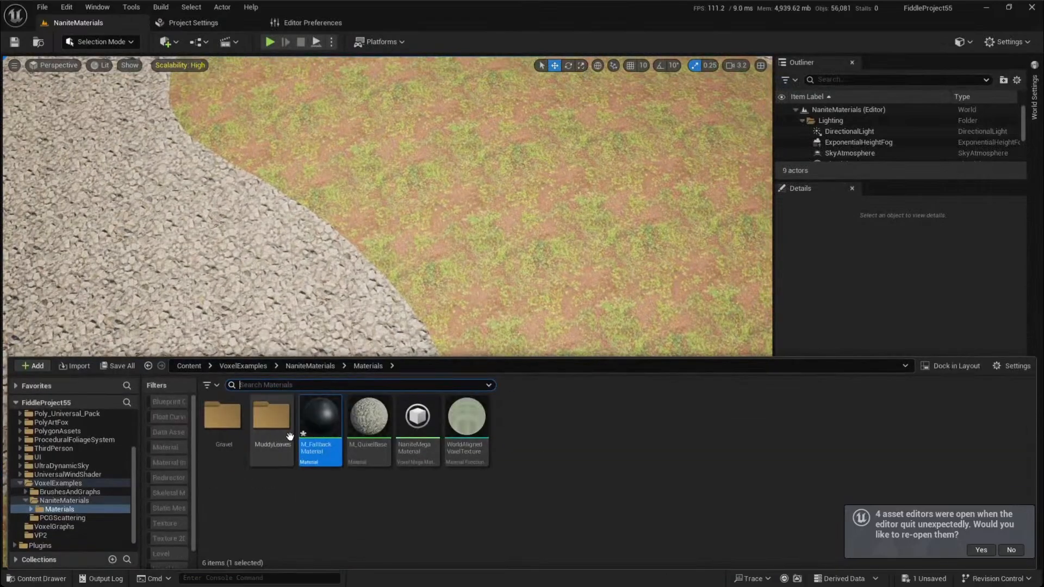
left_click(272, 419)
double_click(223, 416)
double_click(467, 417)
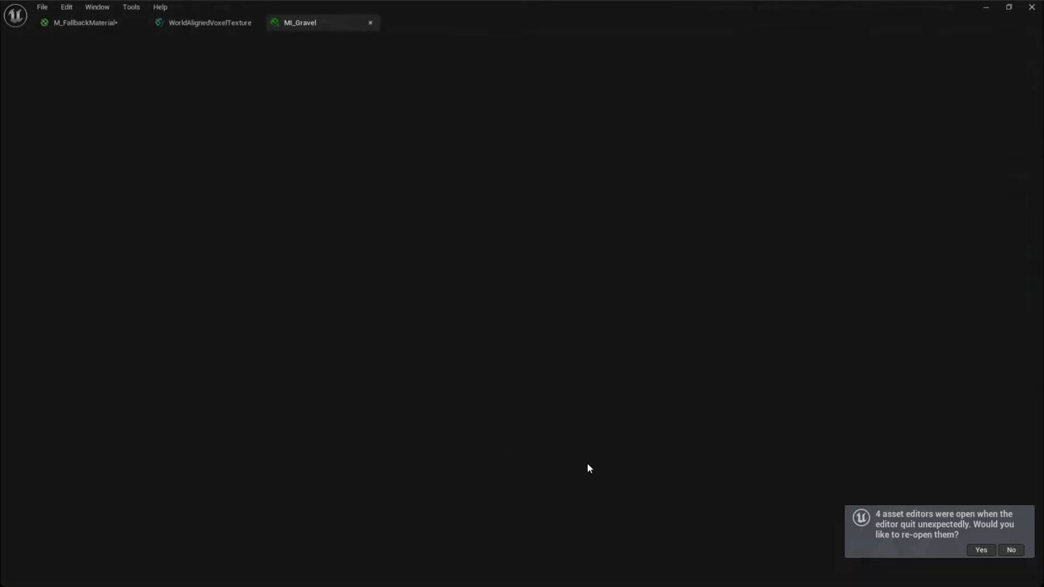
left_click(740, 128)
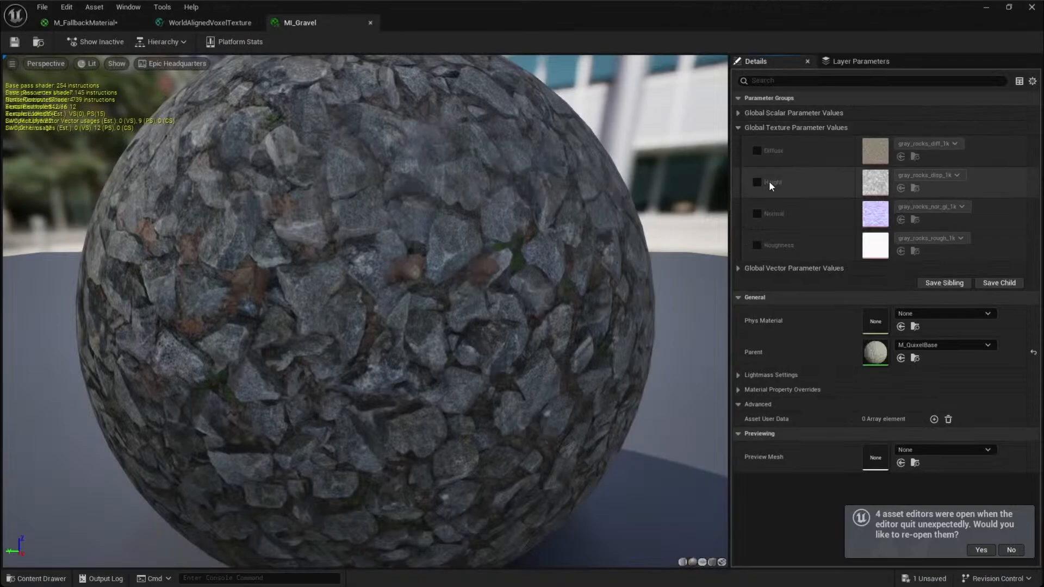
left_click(739, 113)
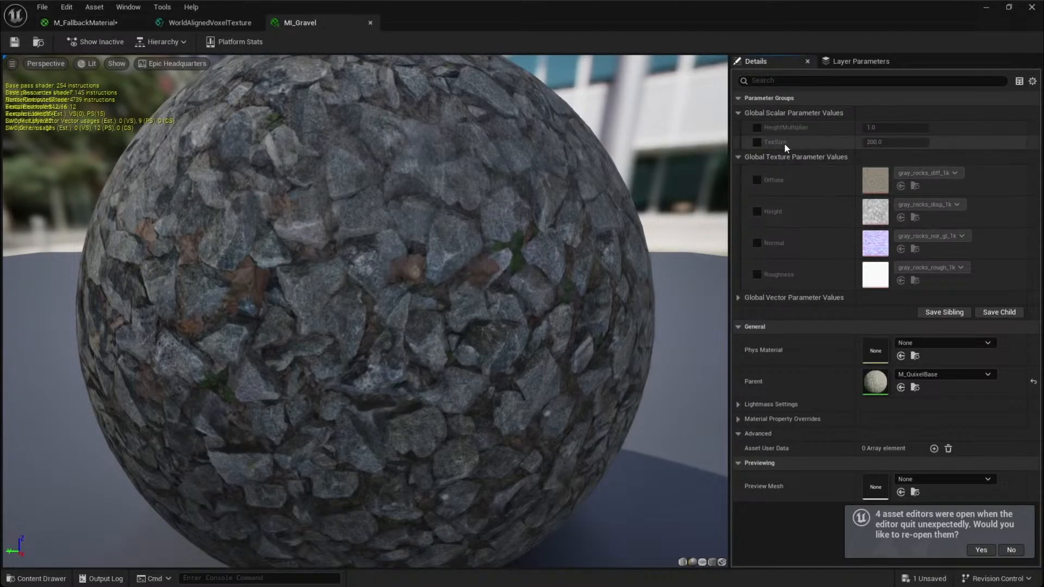
In M_FallbackMaterial, connect the Add node to Voxel Displacement in place of the 0.5 constant and apply the material
left_click(87, 22)
left_click_drag(332, 202, 412, 262)
left_click(657, 296)
right_click_drag(653, 295, 606, 294)
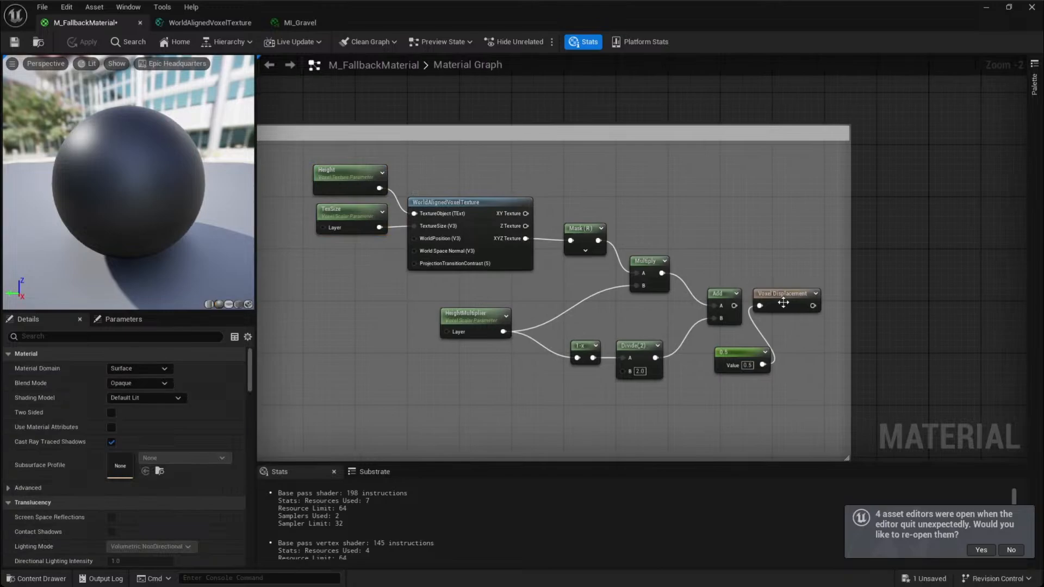
right_click_drag(745, 308, 758, 327)
left_click_drag(758, 327, 772, 325)
right_click_drag(739, 274, 704, 285)
left_click(82, 42)
Go back to the level and examine the displacement on the leafy ground up close
left_click(986, 7)
key("s")
mouse_move(387, 311)
right_mouse_down()
mouse_move(389, 321)
mouse_move(402, 316)
mouse_move(408, 305)
mouse_move(397, 298)
right_mouse_up()
key("w")
key("s")
scroll(399, 300, "down", 2)
key("w")
right_click_drag(483, 492, 483, 492)
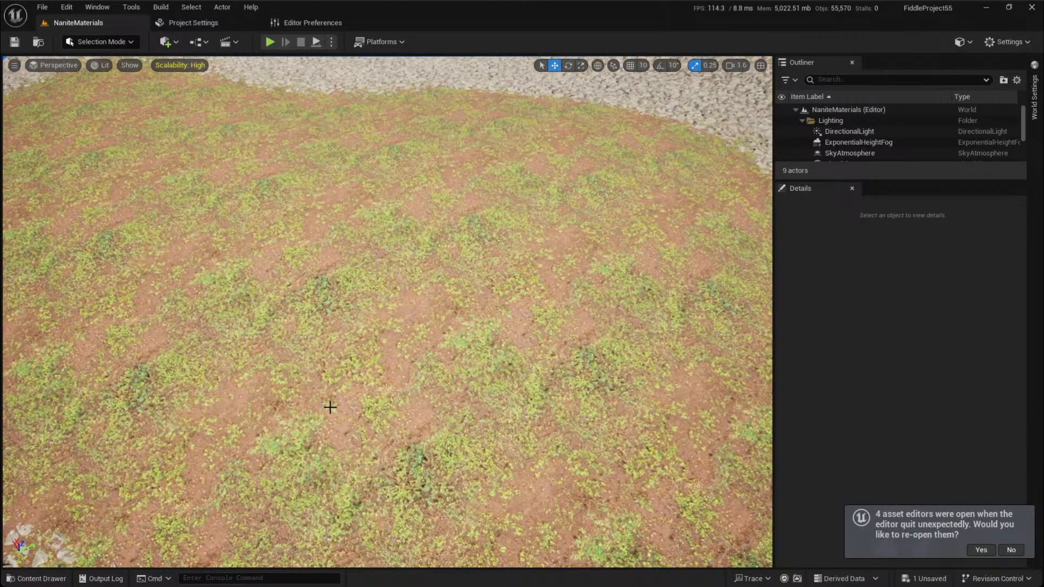
mouse_move(507, 256)
right_mouse_down()
mouse_move(507, 272)
mouse_move(507, 256)
right_mouse_up()
key("w")
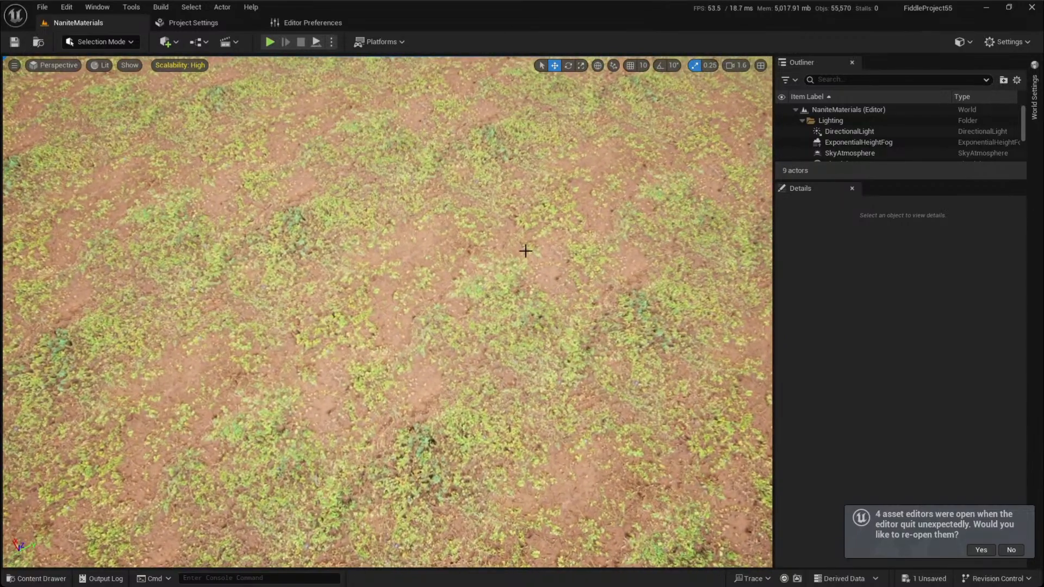
Examine the displaced gravel stones and how they blend into the leafy ground at the boundary
right_click_drag(352, 389, 352, 356)
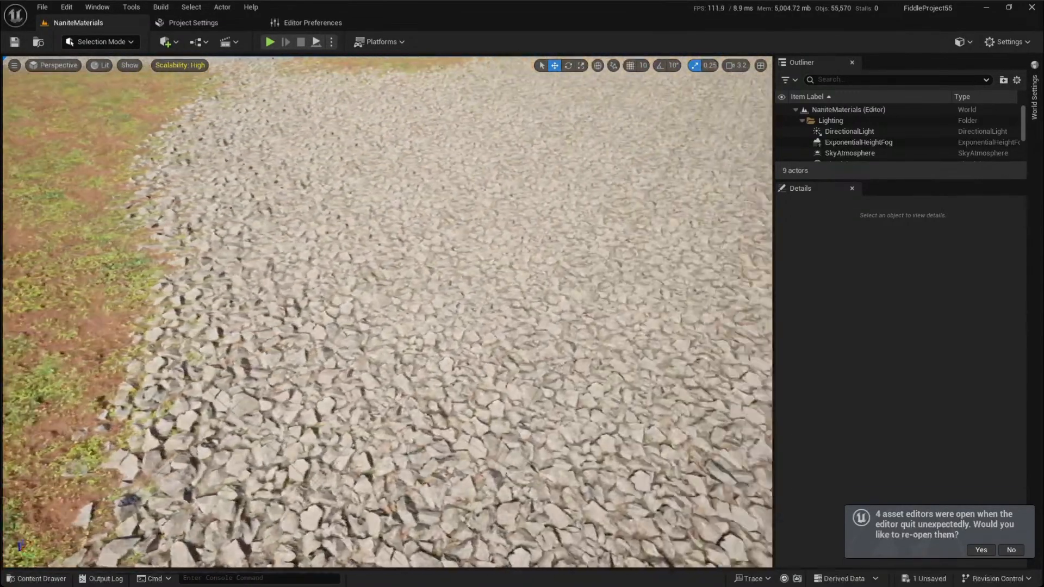
right_click_drag(380, 517, 413, 517)
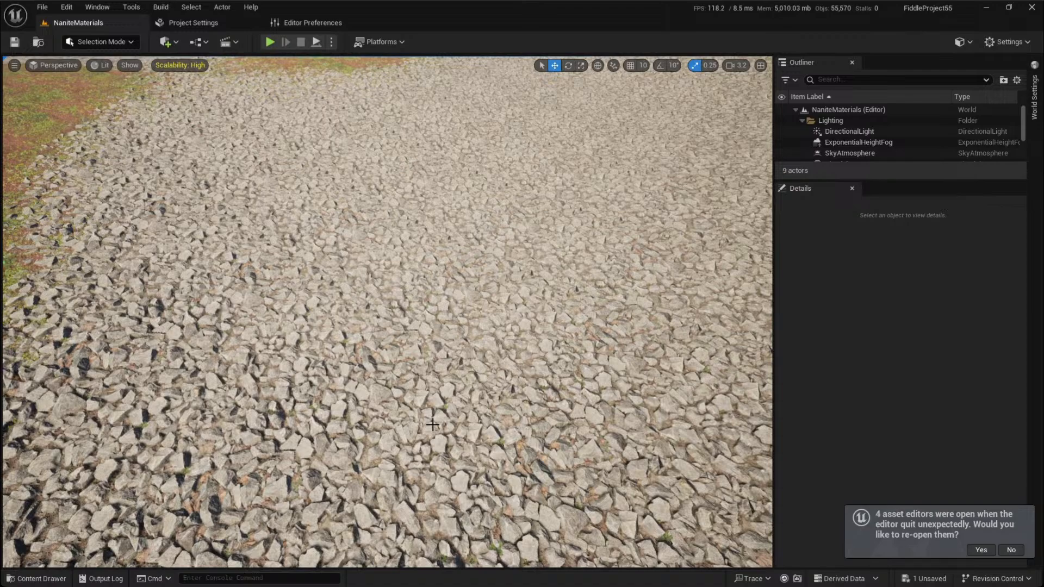
key("s")
right_click_drag(433, 425, 429, 451)
key("w")
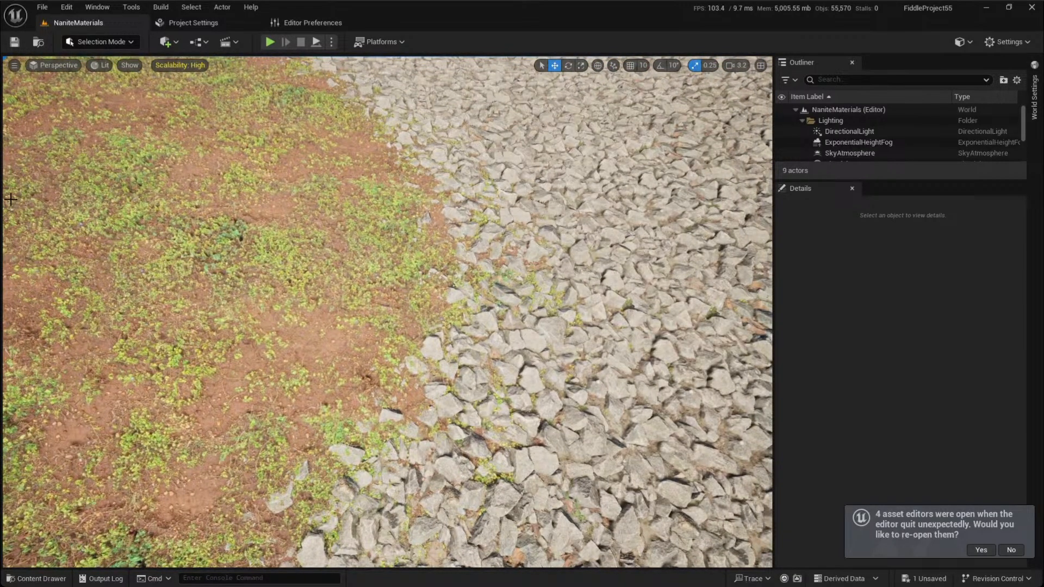
Return to M_FallbackMaterial and review the displacement section, the base color nodes and the main material output
key("alt+Tab")
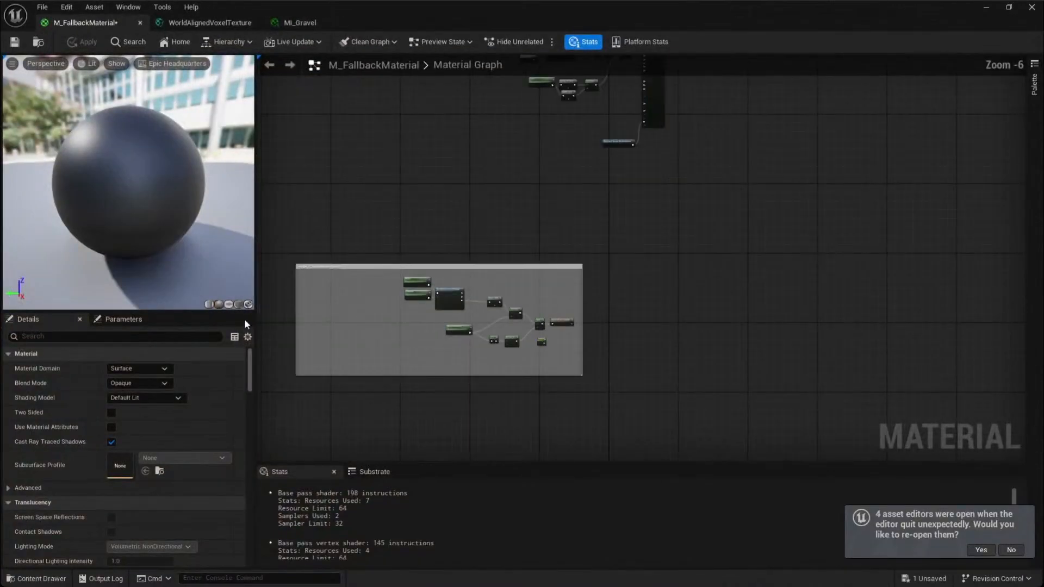
scroll(373, 349, "up", 3)
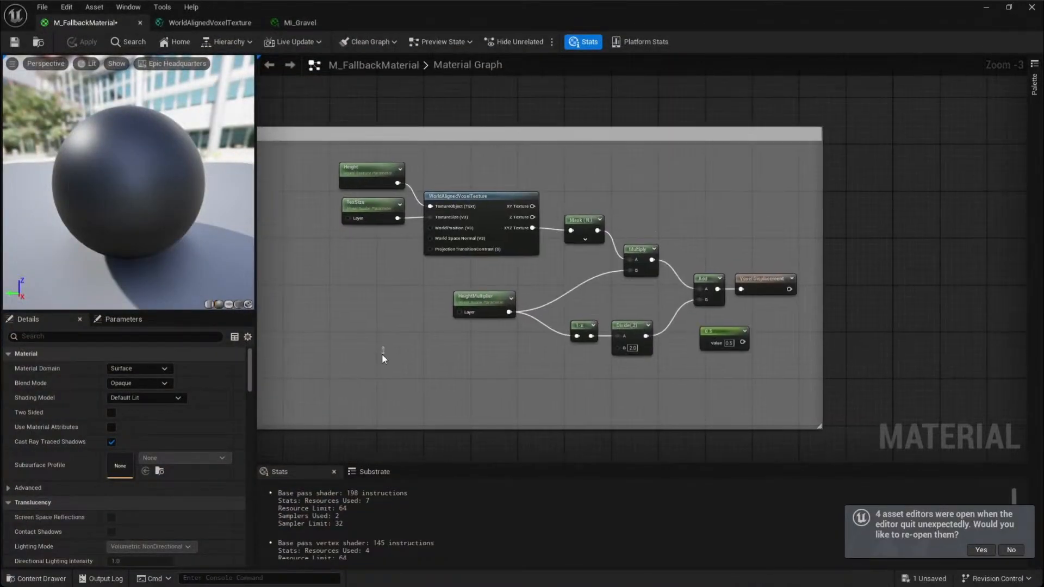
right_click_drag(381, 353, 362, 373)
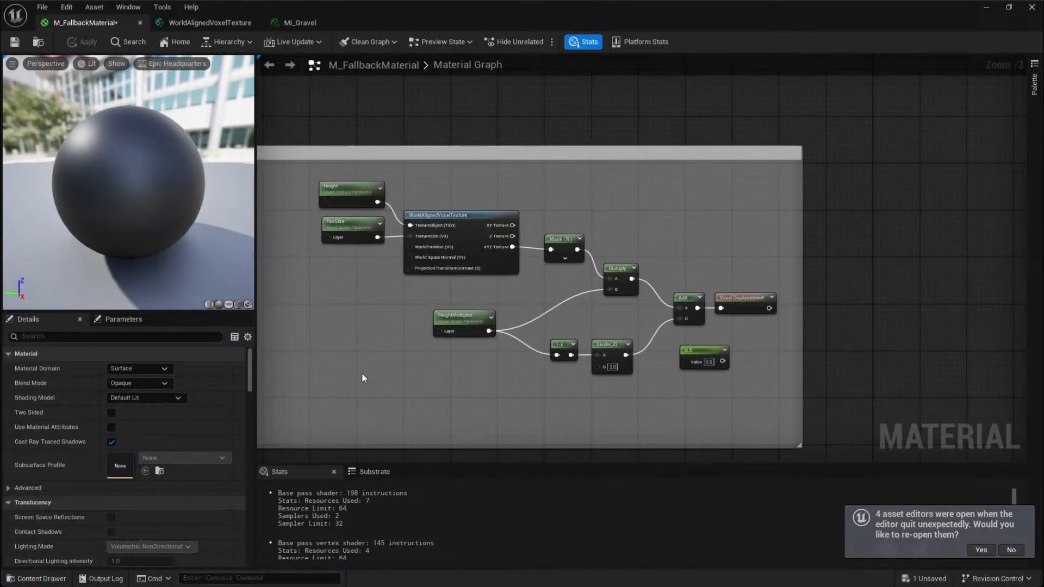
right_click_drag(394, 307, 379, 438)
scroll(379, 438, "down", 3)
right_click_drag(444, 291, 371, 405)
scroll(387, 357, "up", 2)
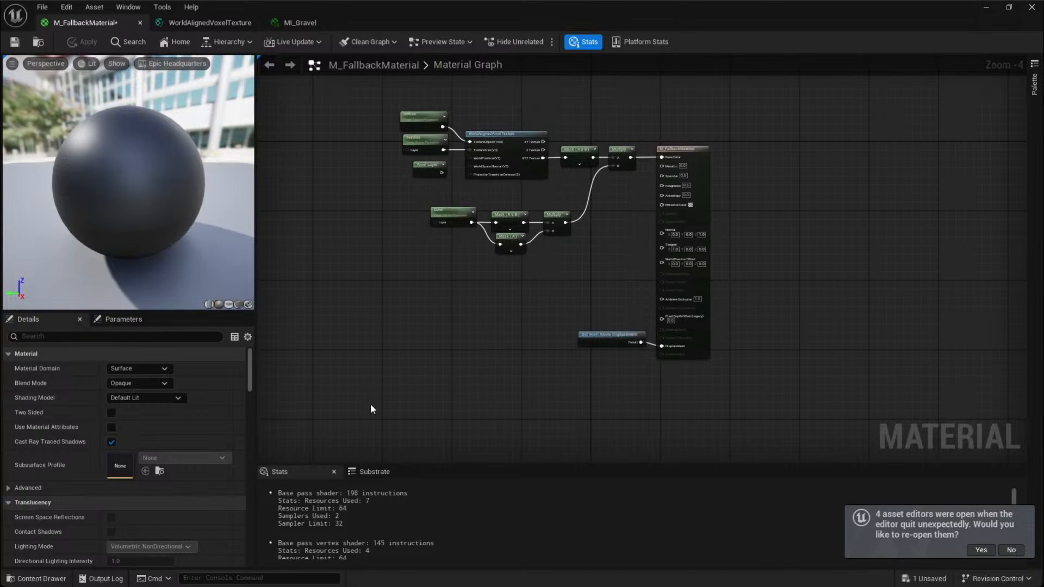
Leave the material editor, check the terrain in the Lumen Overview visualization, and return the viewport to Lit mode
left_click(1031, 7)
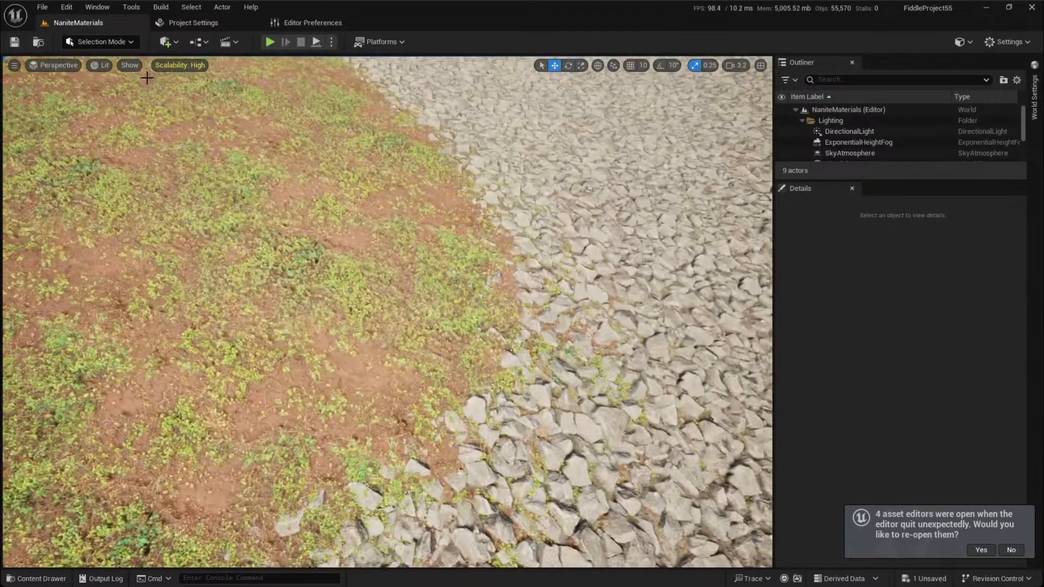
left_click(99, 66)
mouse_move(188, 314)
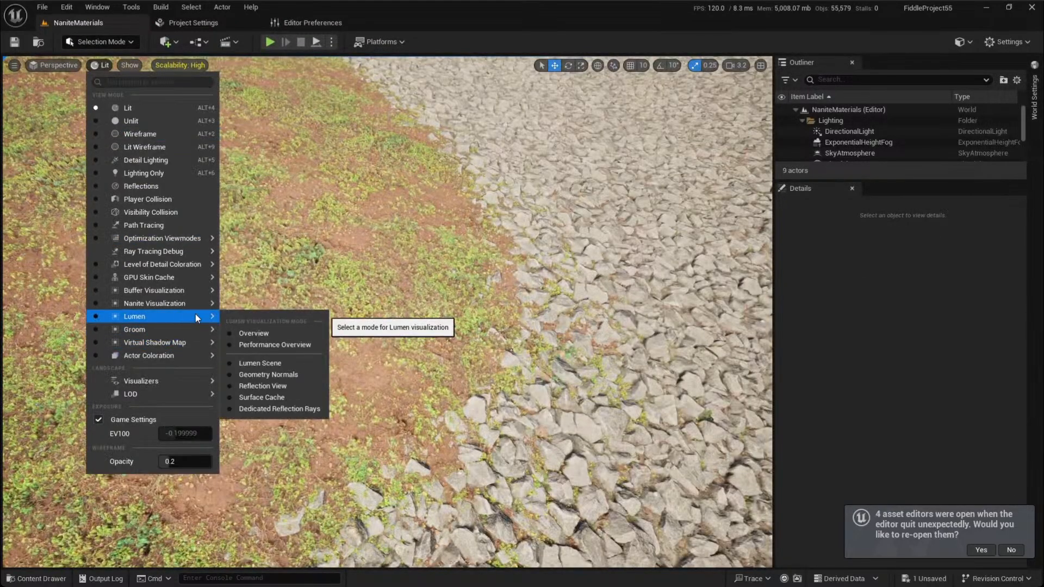
left_click(280, 333)
right_click_drag(494, 374, 476, 326)
key("alt+4")
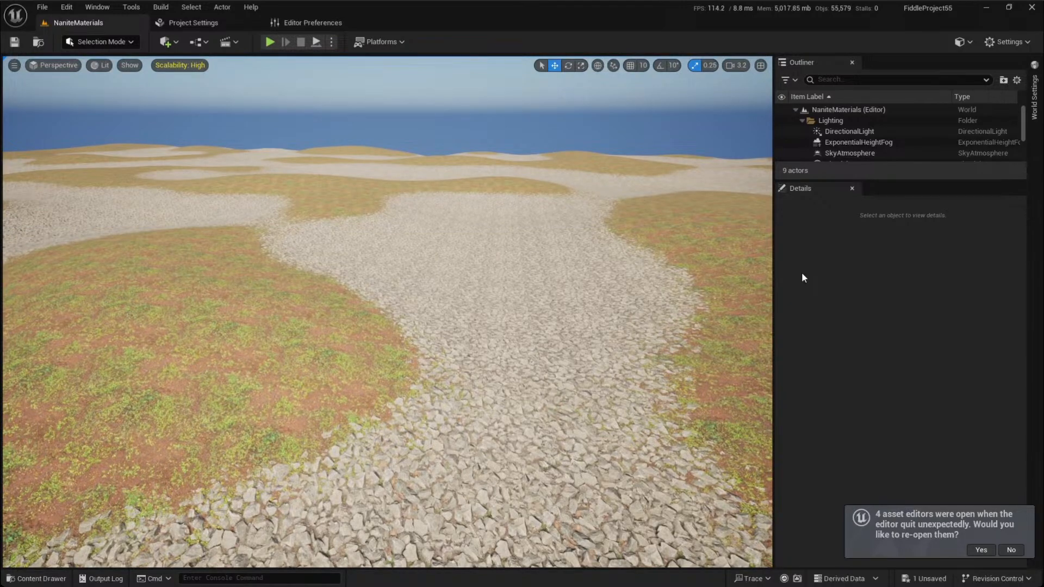
Select the VoxelLandscape actor and disable its Enable Nanite setting
right_click_drag(375, 490, 106, 482)
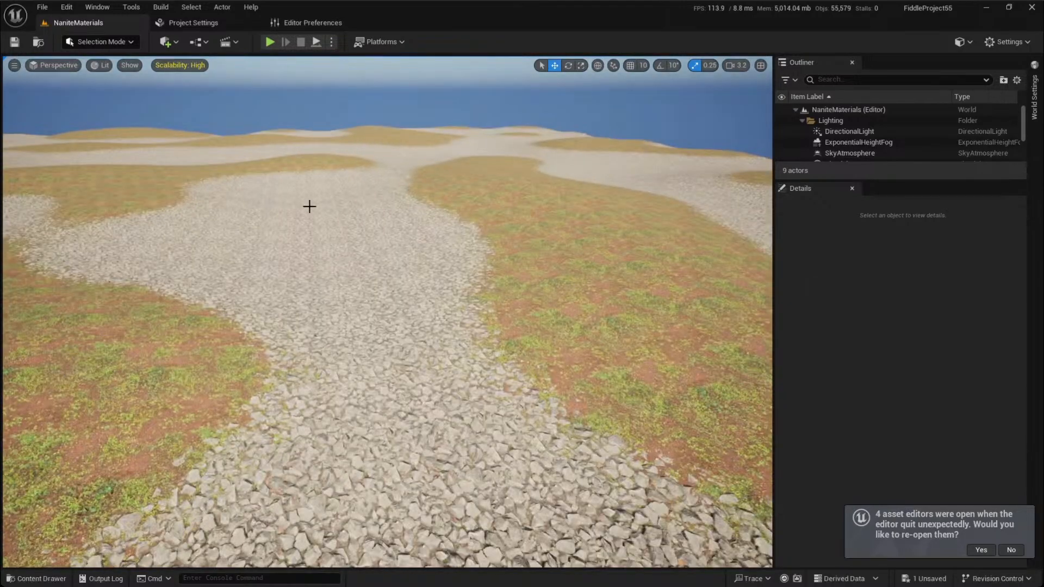
right_click_drag(551, 397, 462, 427)
scroll(890, 119, "down", 4)
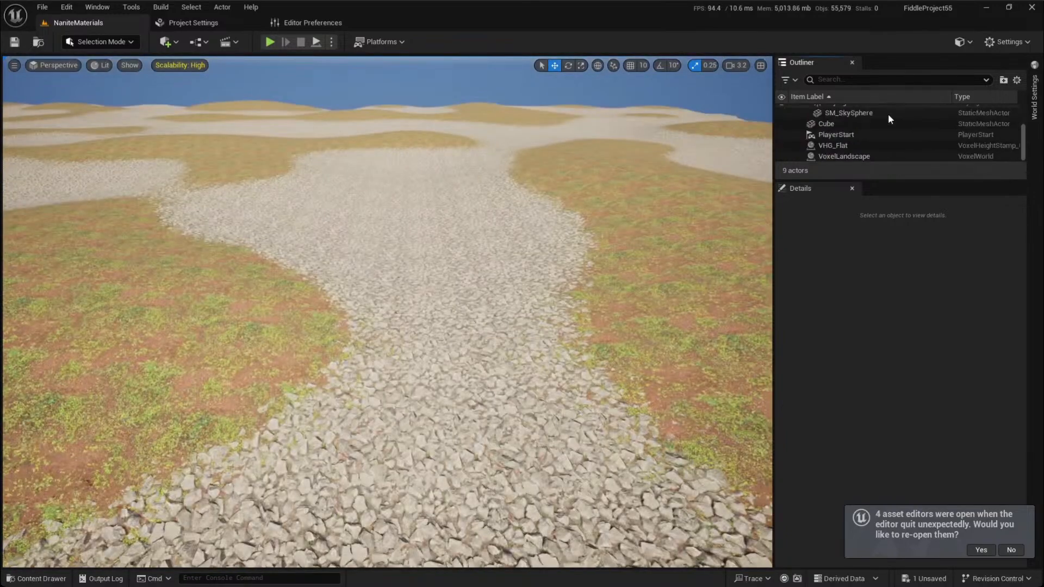
left_click(868, 158)
scroll(862, 429, "down", 5)
left_click(887, 432)
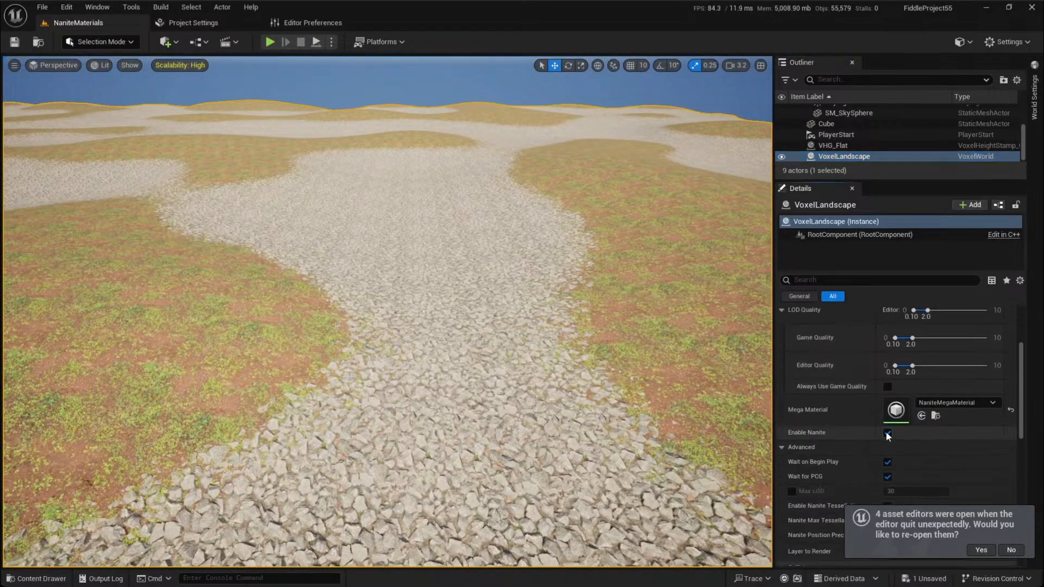
Examine the gravel and leafy terrain up close with Nanite disabled
right_click_drag(381, 479, 313, 478)
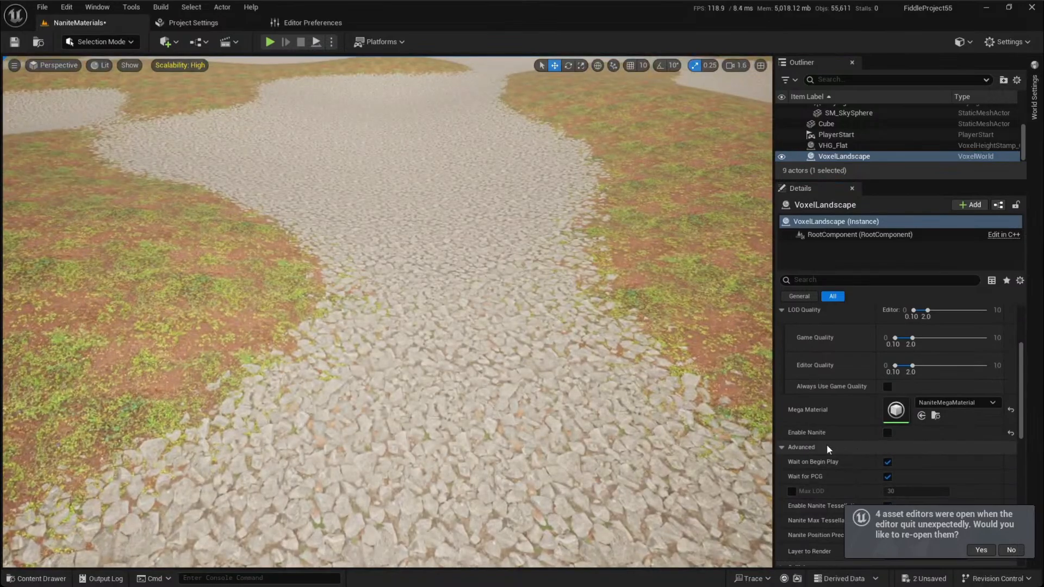
right_click_drag(642, 435, 571, 467)
scroll(598, 462, "up", 1)
key("s")
key("w")
key("w")
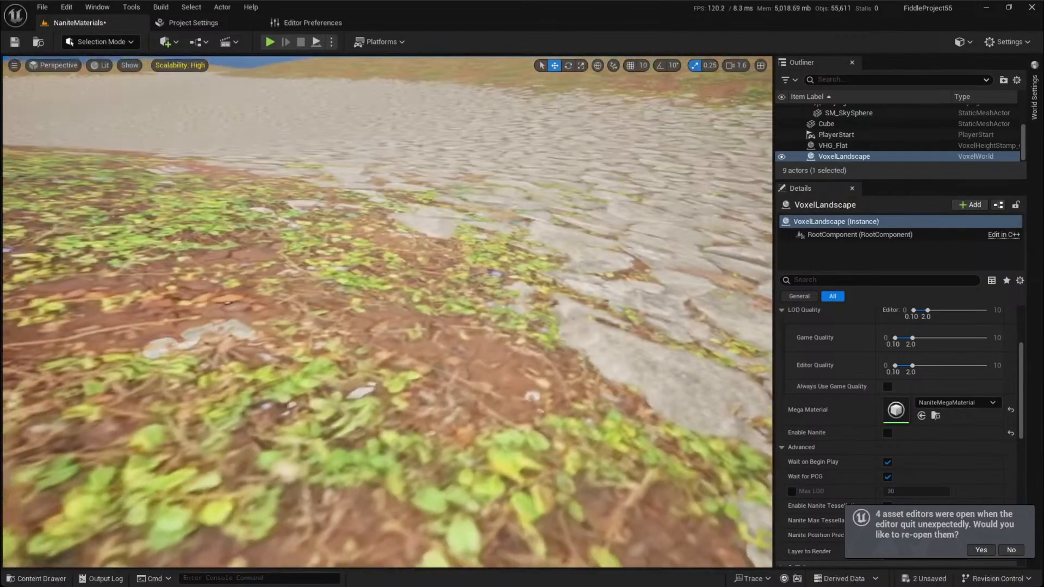
Display the terrain in the World Normal view to inspect its surface normals
key("alt+3")
mouse_move(471, 375)
right_mouse_down()
mouse_move(474, 360)
mouse_move(470, 375)
right_mouse_up()
key("alt+5")
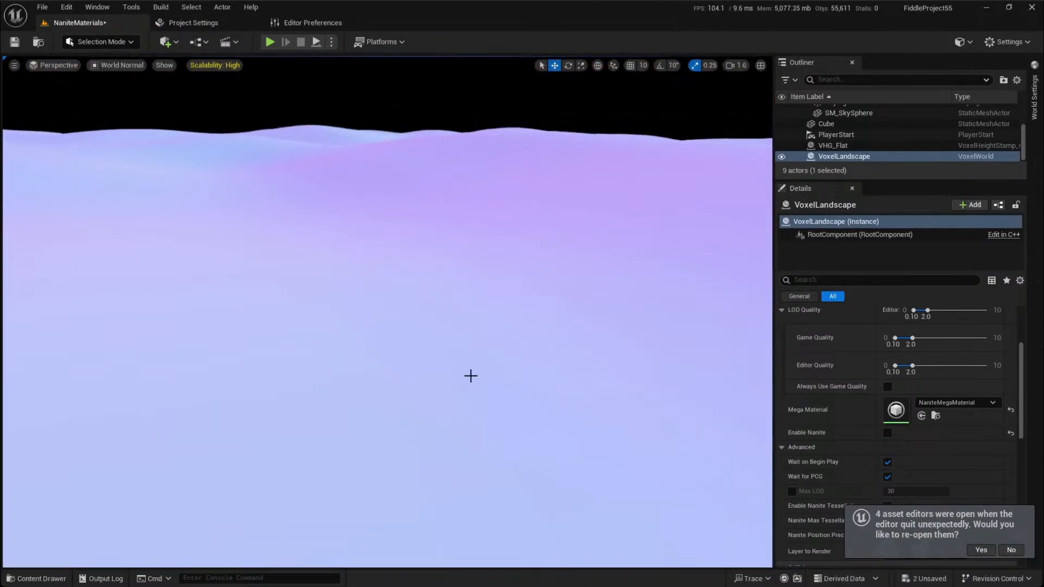
Review the Diffuse, TexSize and Color nodes that feed the Base Color of M_FallbackMaterial
key("alt+Tab")
left_click(468, 276)
scroll(366, 145, "down", 2)
left_click_drag(350, 156, 639, 354)
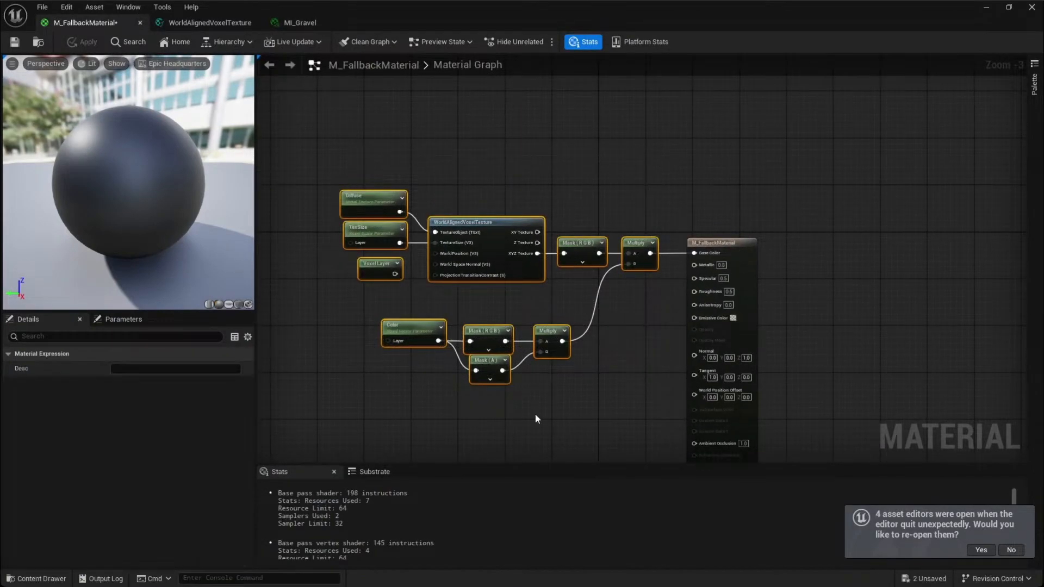
left_click(471, 423)
right_click_drag(470, 423, 485, 390)
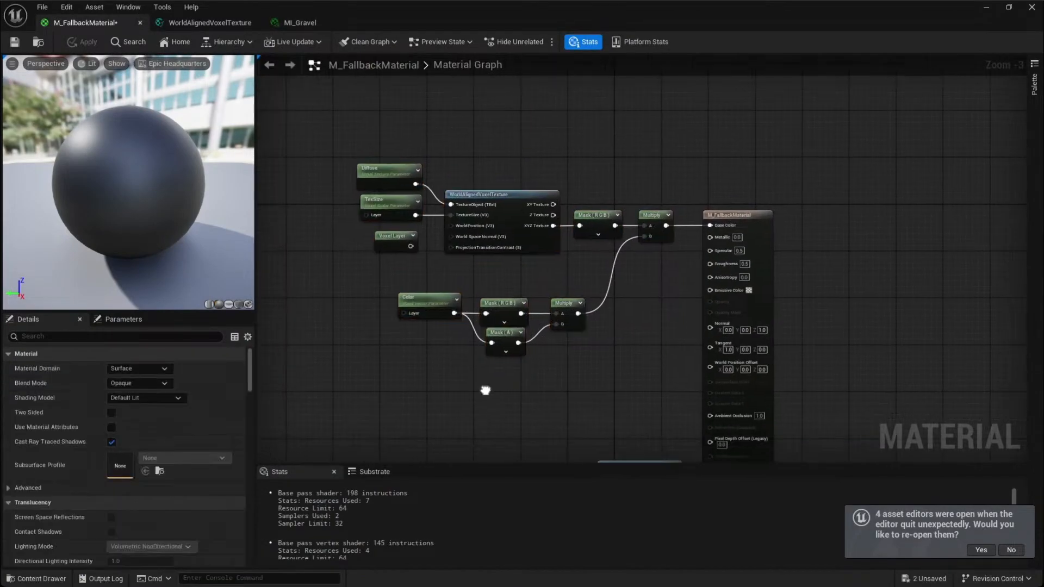
Open M_QuixelBase, the parent of MI_Gravel, and examine its Roughness and Normal texture nodes
left_click(293, 24)
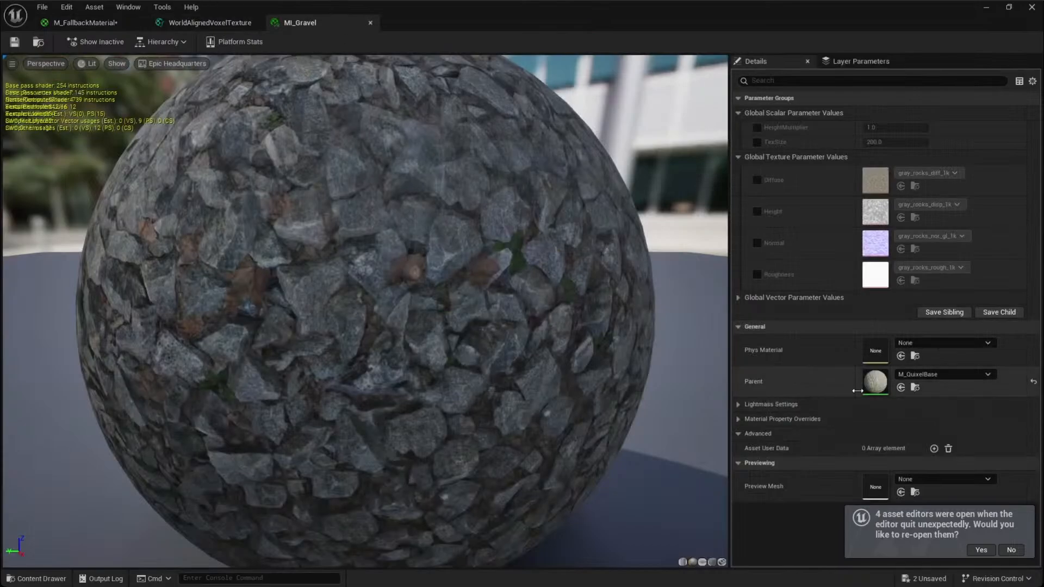
double_click(869, 387)
scroll(822, 304, "down", 2)
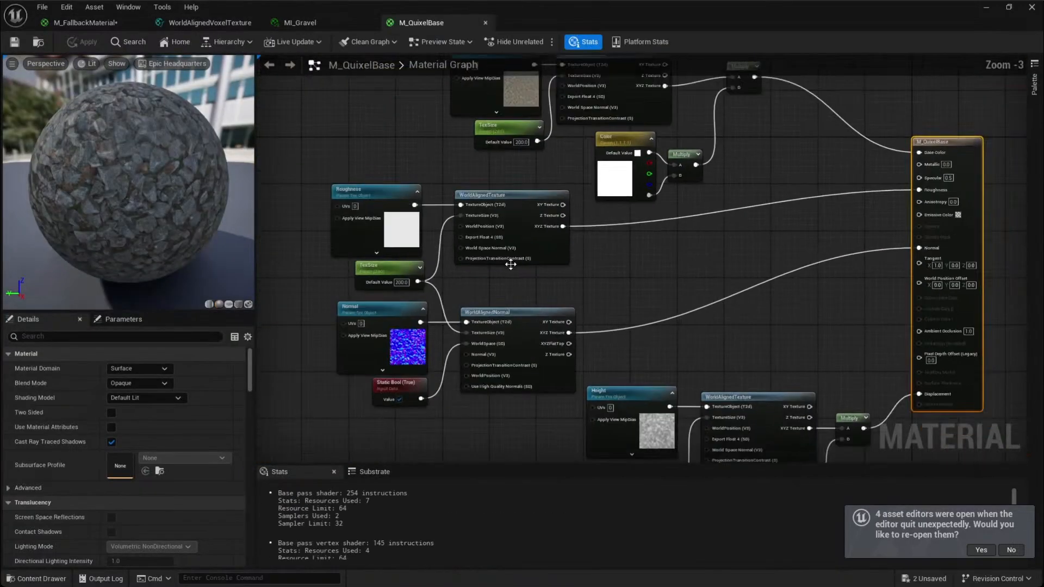
right_click_drag(312, 352, 401, 329)
left_click_drag(350, 288, 649, 404)
left_click(647, 403)
right_click_drag(644, 400, 613, 411)
left_click(101, 8)
mouse_move(45, 11)
left_click(347, 5)
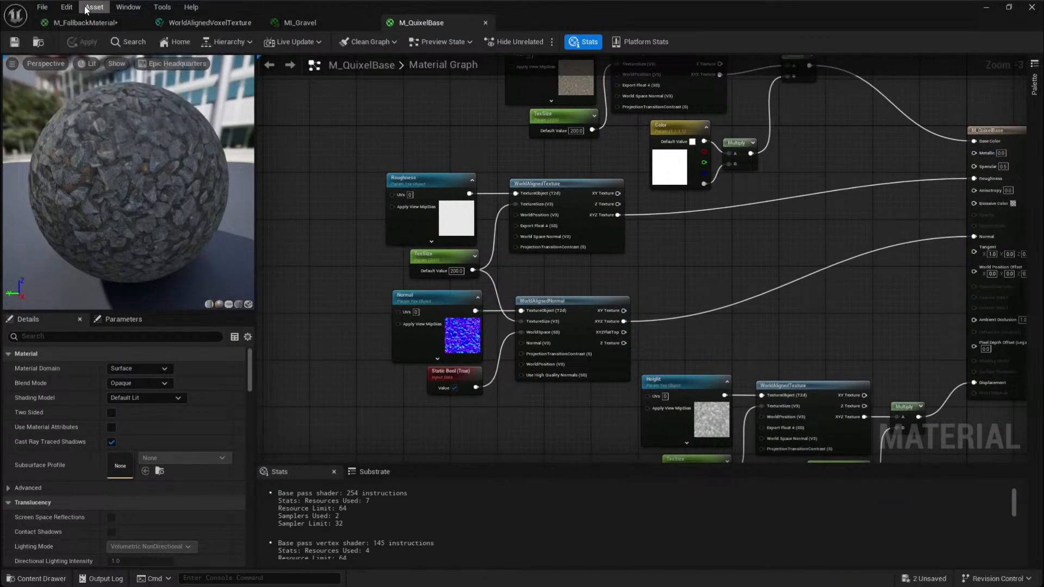
Return to M_FallbackMaterial, review its complete node graph, and minimize the material editor
left_click(90, 23)
right_click_drag(464, 386, 418, 333)
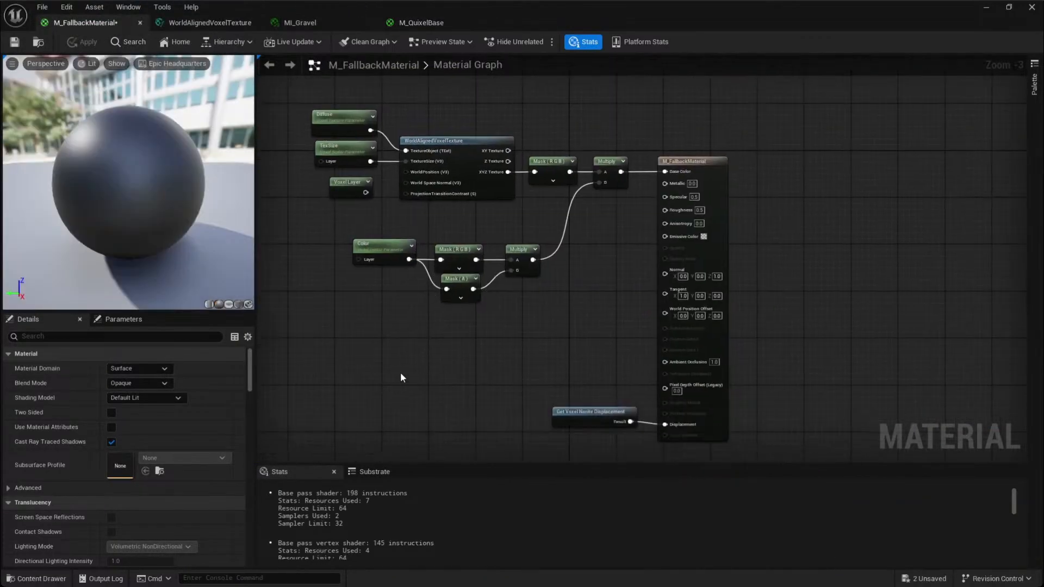
left_click(986, 7)
Display the NaniteMaterials terrain in the Lit view and inspect the gravel and leafy ground up close
right_click_drag(646, 292, 646, 315)
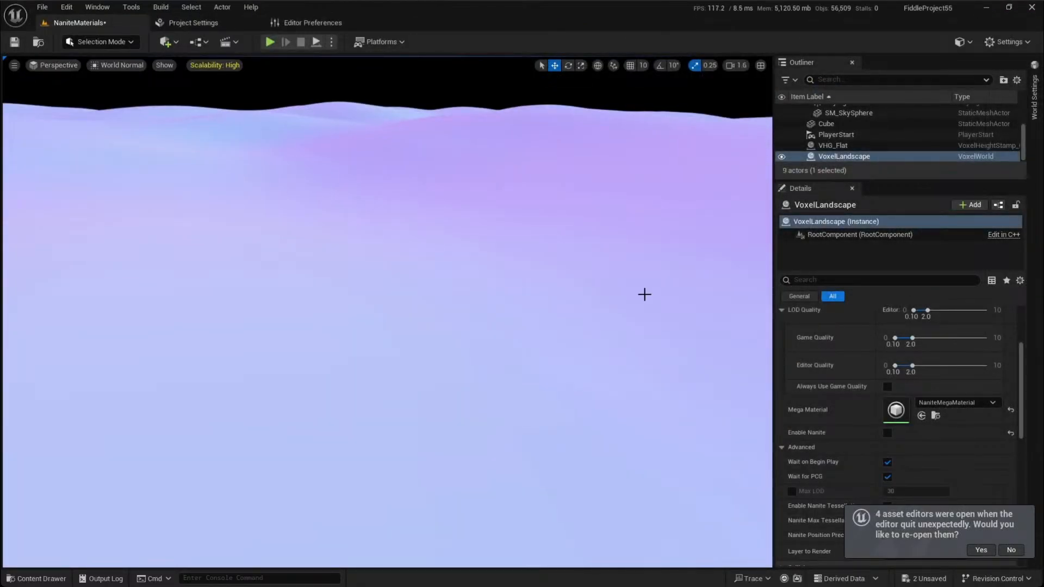
key("alt+4")
right_click_drag(564, 333, 564, 416)
key("w")
scroll(501, 371, "up", 3)
right_click_drag(501, 371, 501, 402)
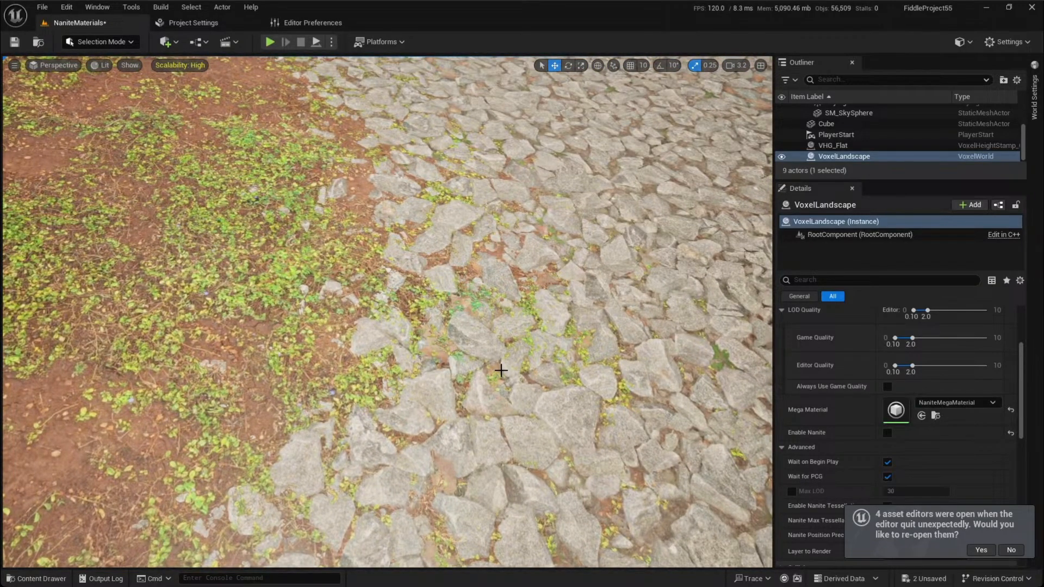
Enable Nanite on VoxelLandscape and view the stone surface from farther back
left_click(887, 433)
right_click_drag(422, 417, 423, 417)
key("s")
scroll(423, 417, "up", 2)
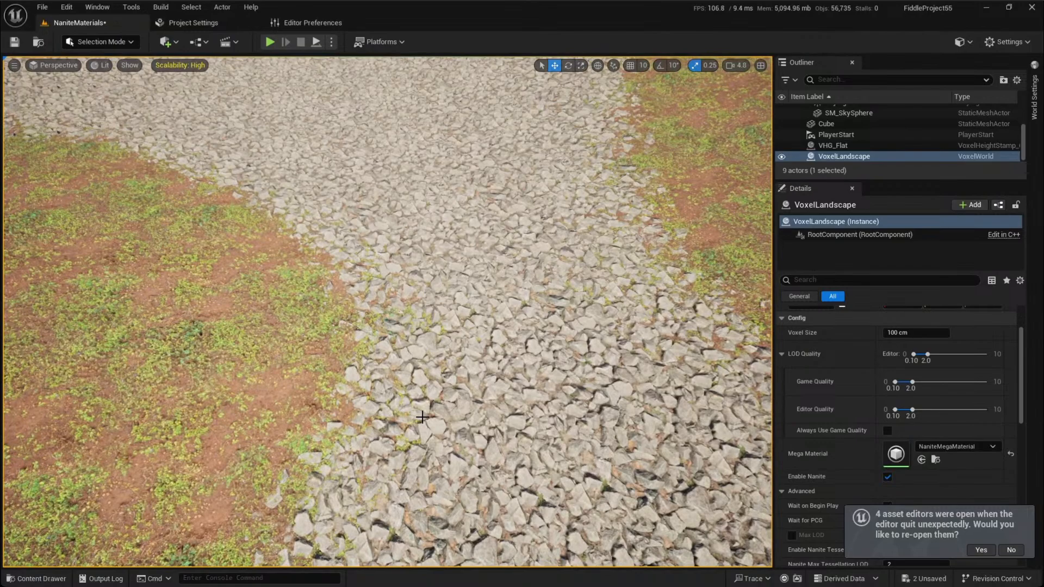
Examine how the displaced gravel blends into the leafy soil across the terrain with Nanite enabled
right_click_drag(444, 407, 380, 411)
key("w")
key("s")
scroll(445, 407, "down", 2)
scroll(446, 404, "down", 2)
key("d")
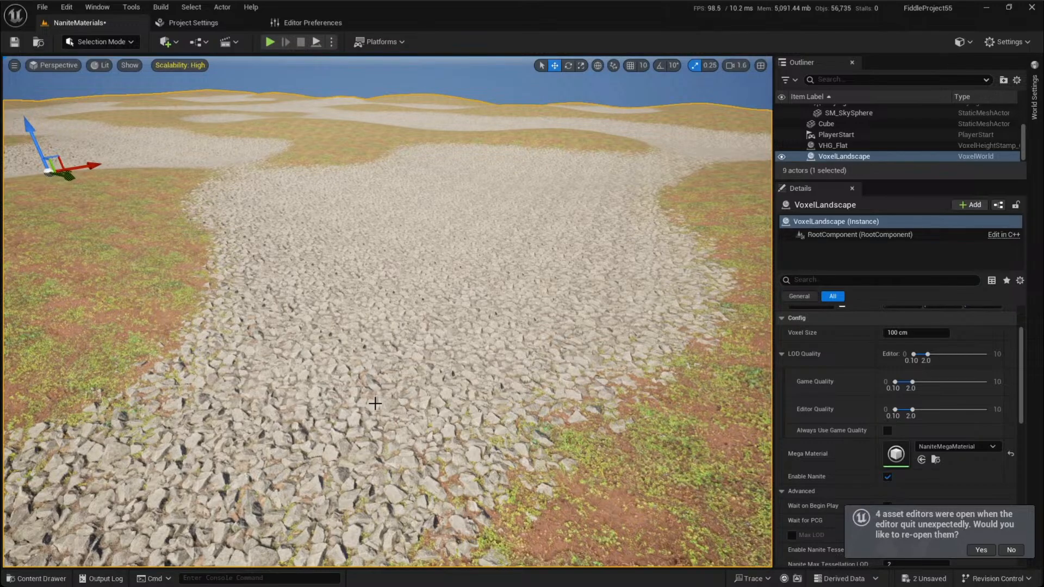
Close the Slack and Discord windows and switch to the StylizedDemo Unreal Editor
key("alt+Tab")
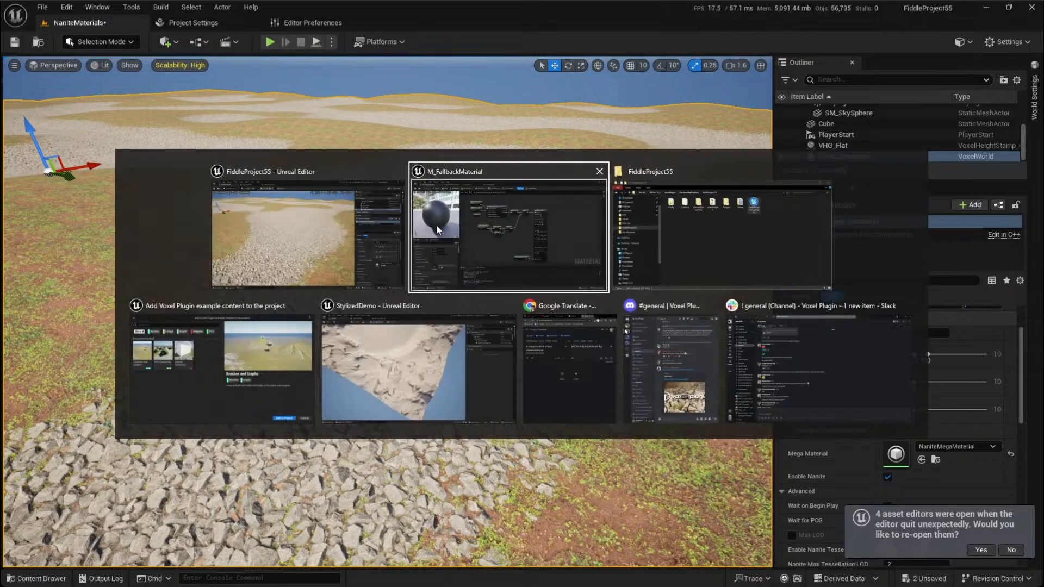
middle_click(759, 366)
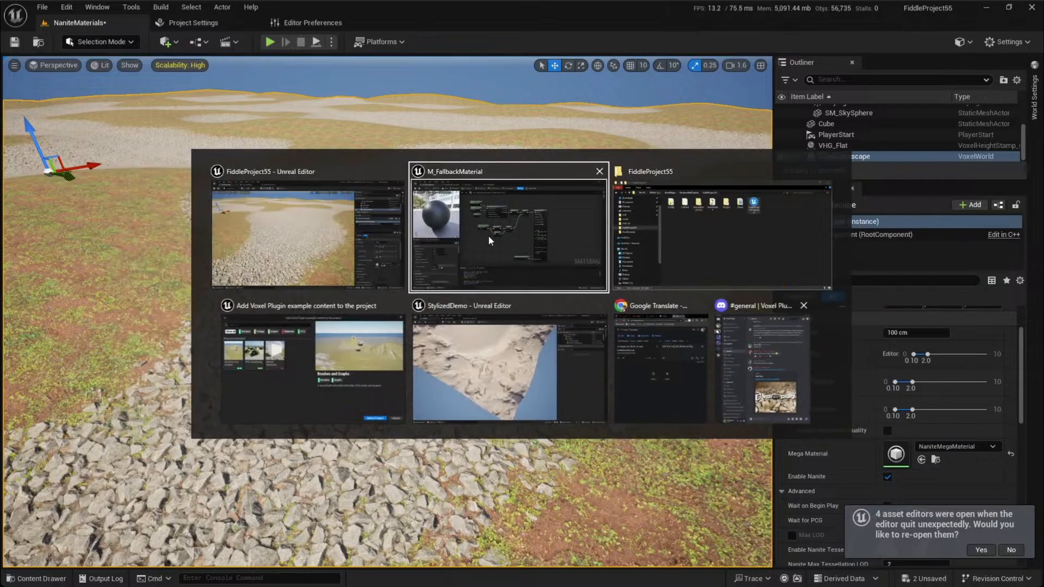
middle_click(729, 346)
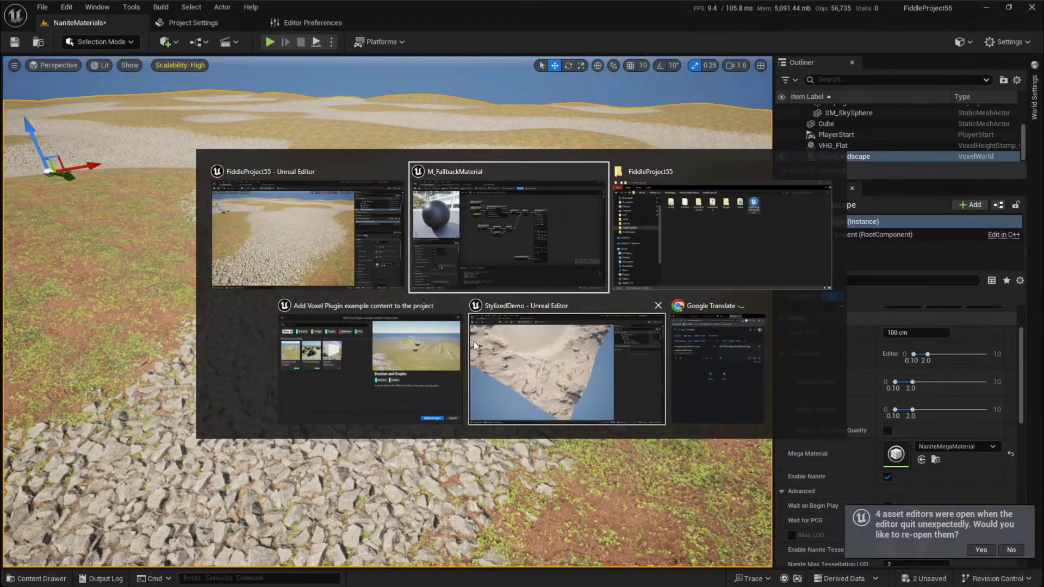
left_click(530, 337)
left_click(756, 425)
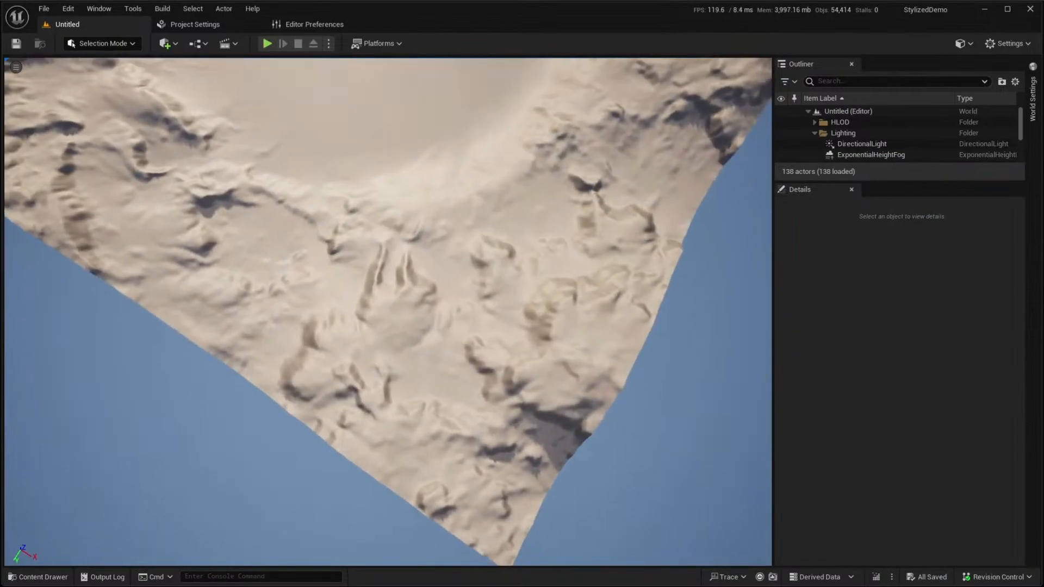
Try to open the MainLevel level from the -OwnContent folder
key("ctrl+space")
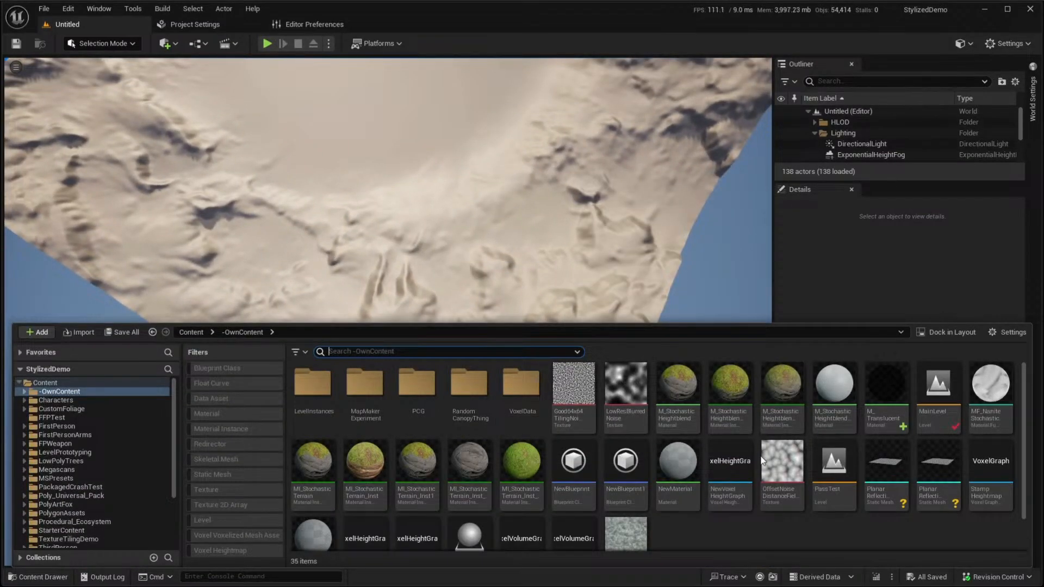
left_click(937, 393)
double_click(937, 393)
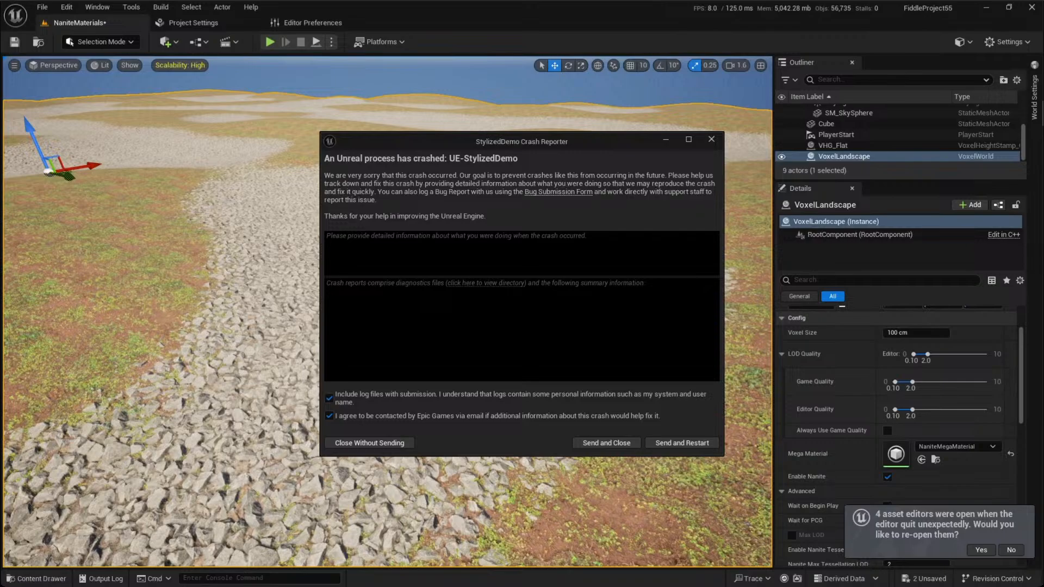
Review the call stack in the StylizedDemo crash report, then send the report and restart the editor
left_click(517, 283)
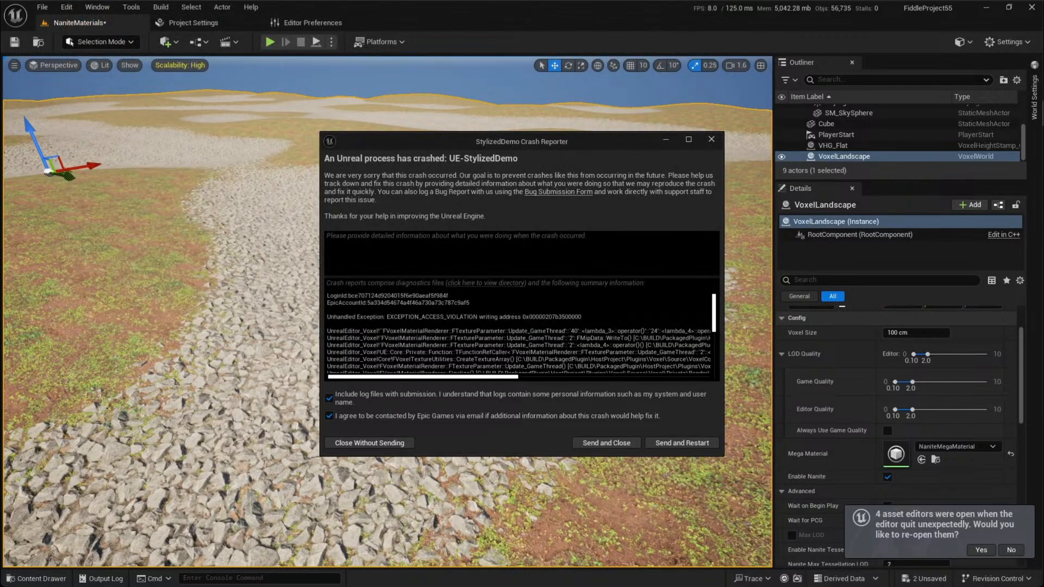
scroll(521, 338, "down", 3)
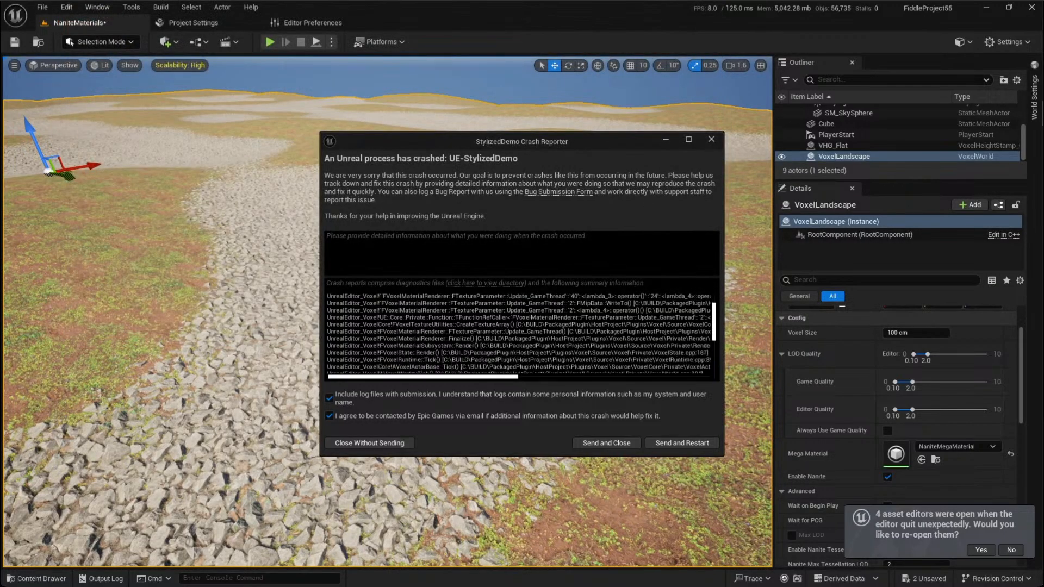
double_click(533, 139)
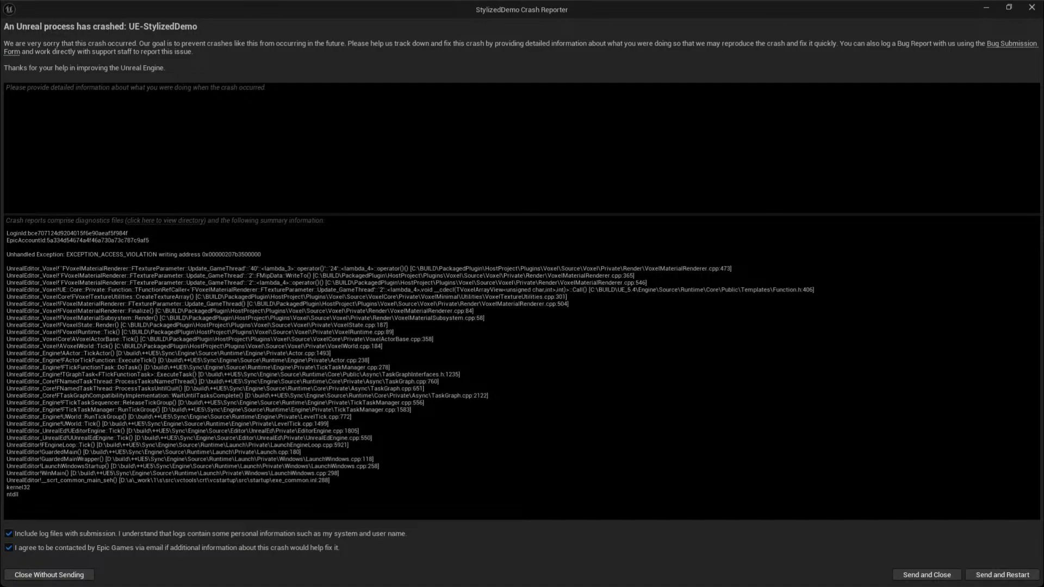
left_click(1004, 575)
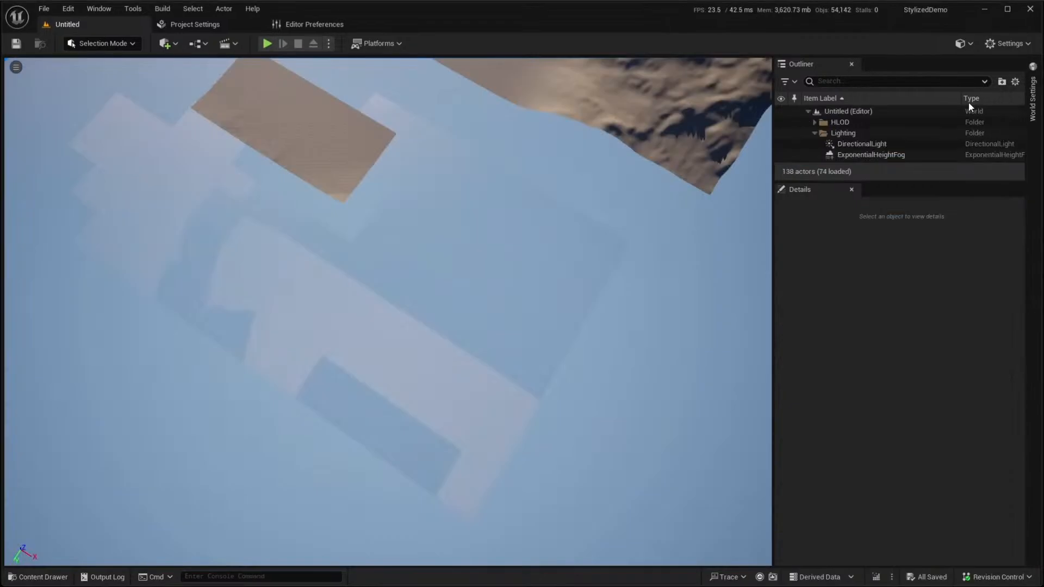
Open the NM_MossyRock material from the -OwnContent/VoxelData/NaniteTest folder
key("ctrl+space")
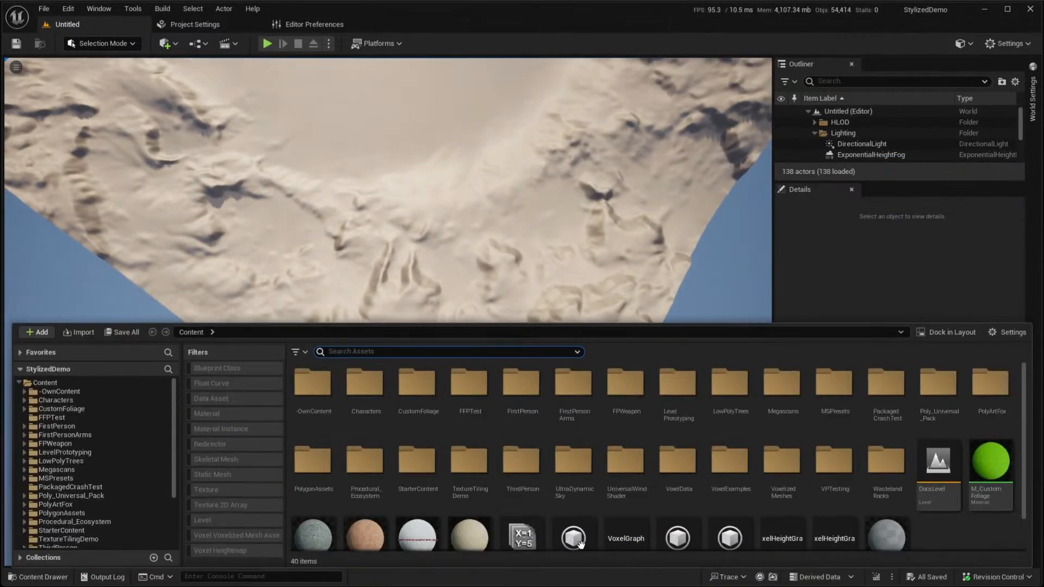
scroll(653, 468, "down", 1)
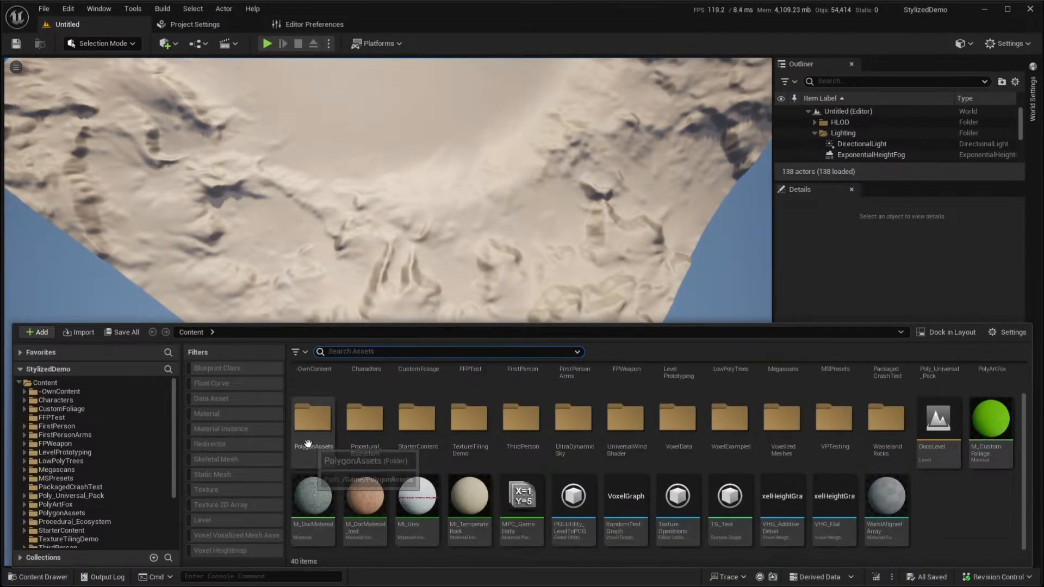
scroll(337, 442, "up", 1)
scroll(329, 402, "down", 1)
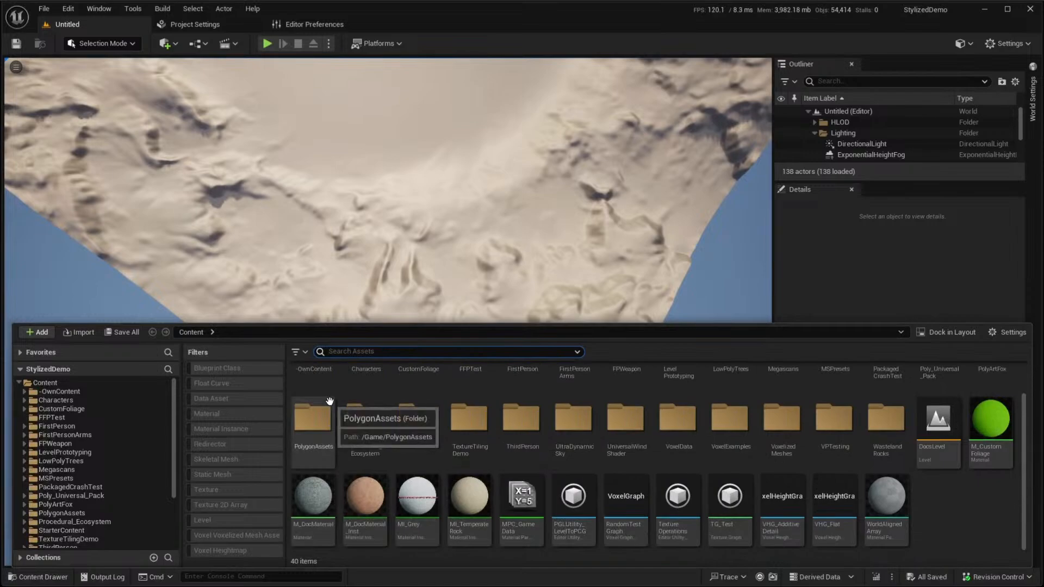
scroll(326, 424, "up", 1)
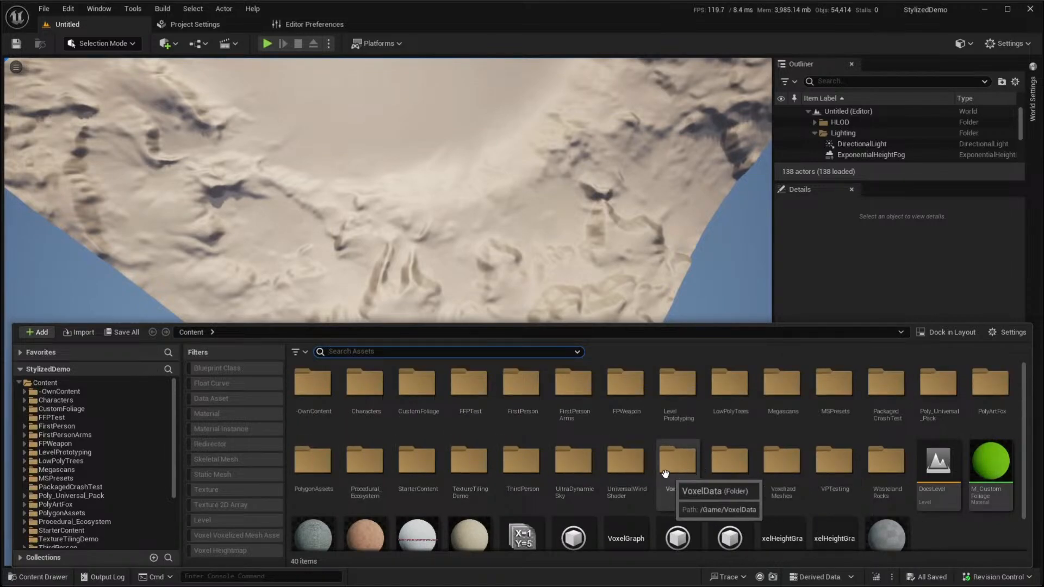
double_click(312, 387)
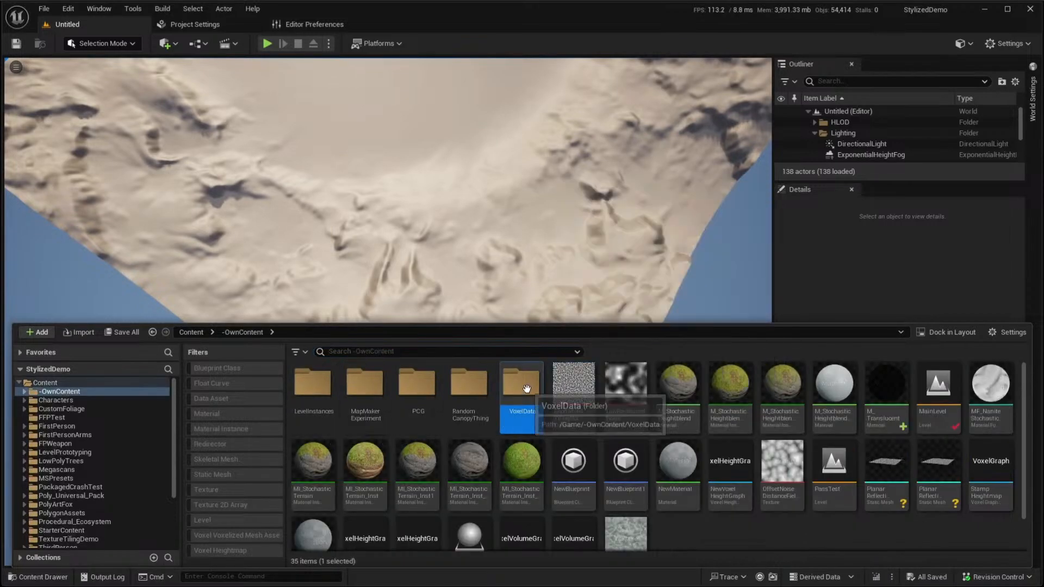
double_click(521, 386)
double_click(468, 388)
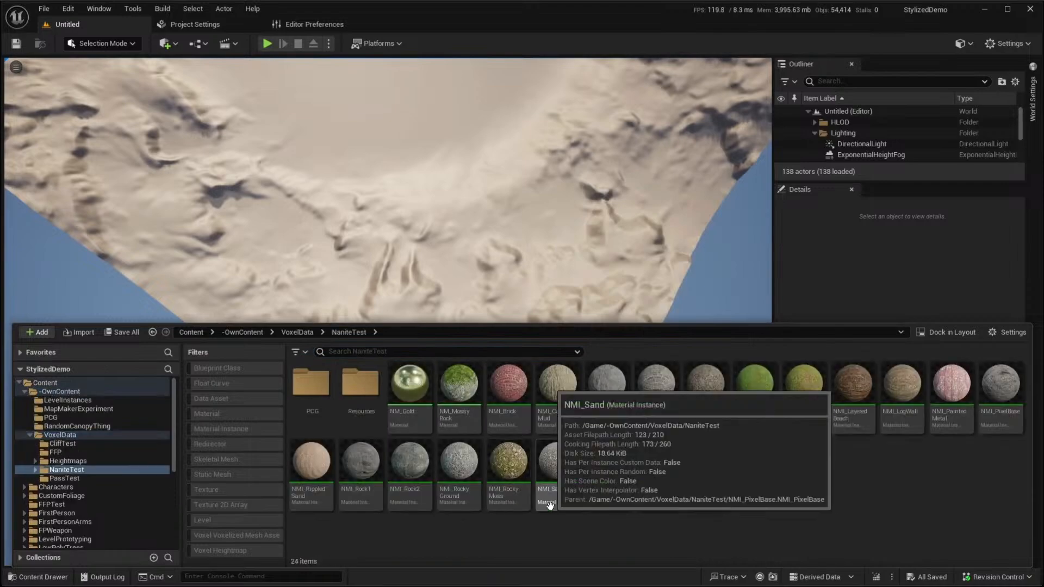
left_click(465, 386)
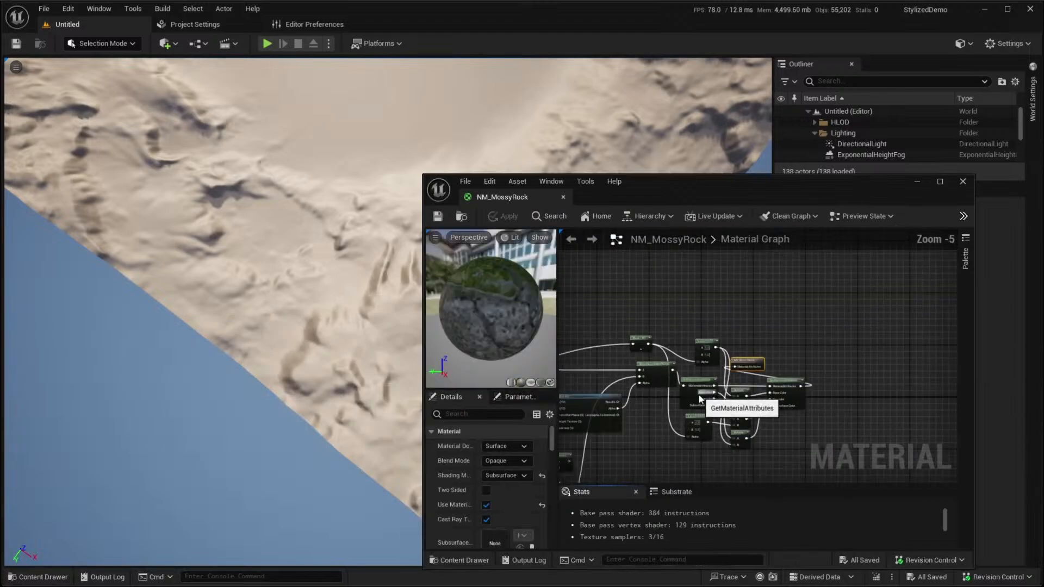
Examine the texture, normal and blending nodes in the NM_MossyRock graph, then minimize its editor
scroll(816, 356, "down", 2)
right_click_drag(701, 370, 826, 339)
scroll(687, 322, "up", 2)
scroll(671, 358, "down", 2)
right_click_drag(671, 359, 783, 307)
scroll(706, 328, "up", 1)
scroll(706, 329, "up", 1)
right_click_drag(672, 364, 555, 204)
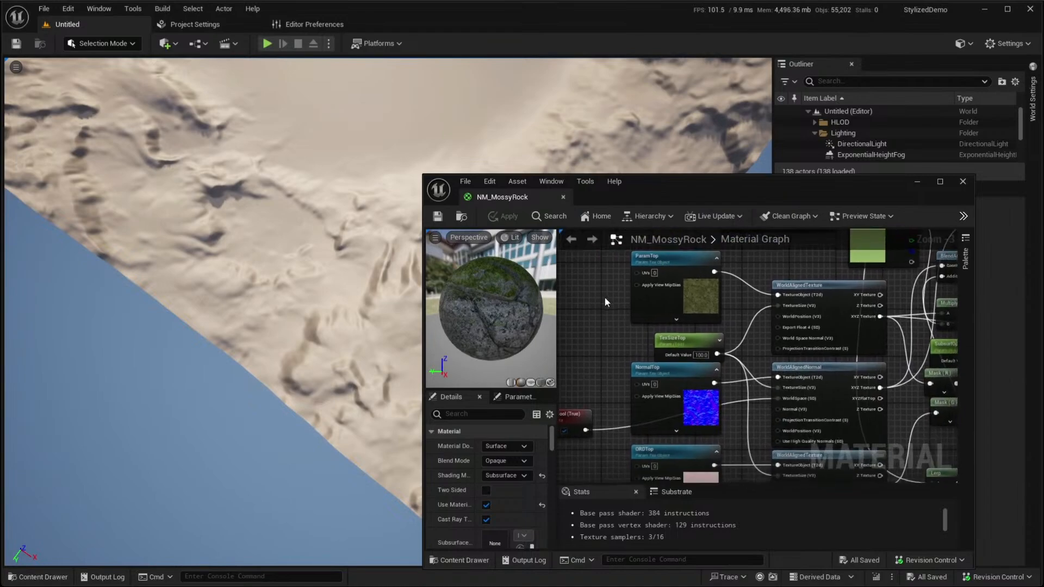
right_click_drag(739, 267, 654, 325)
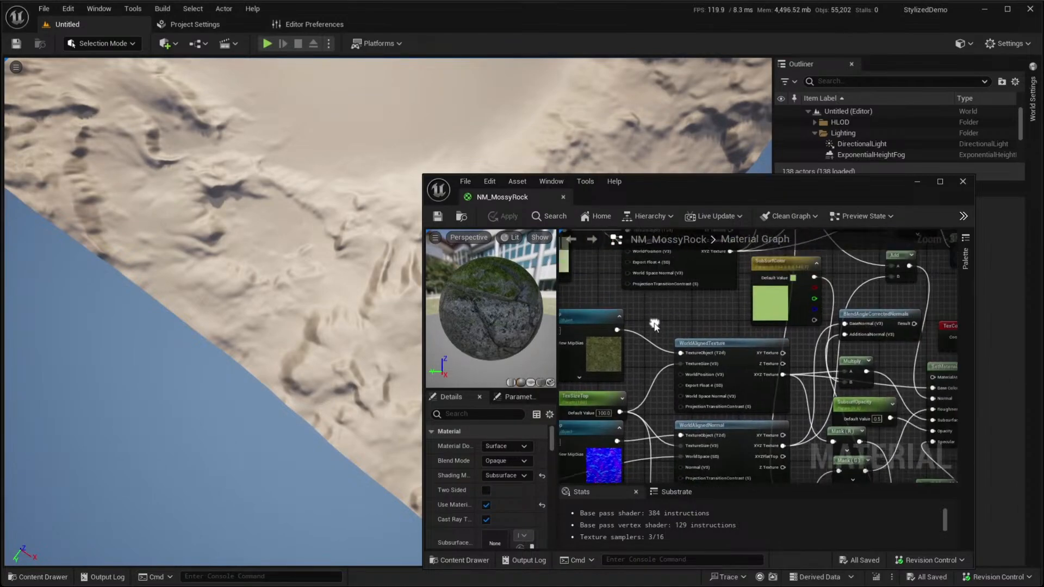
left_click(924, 183)
key("super")
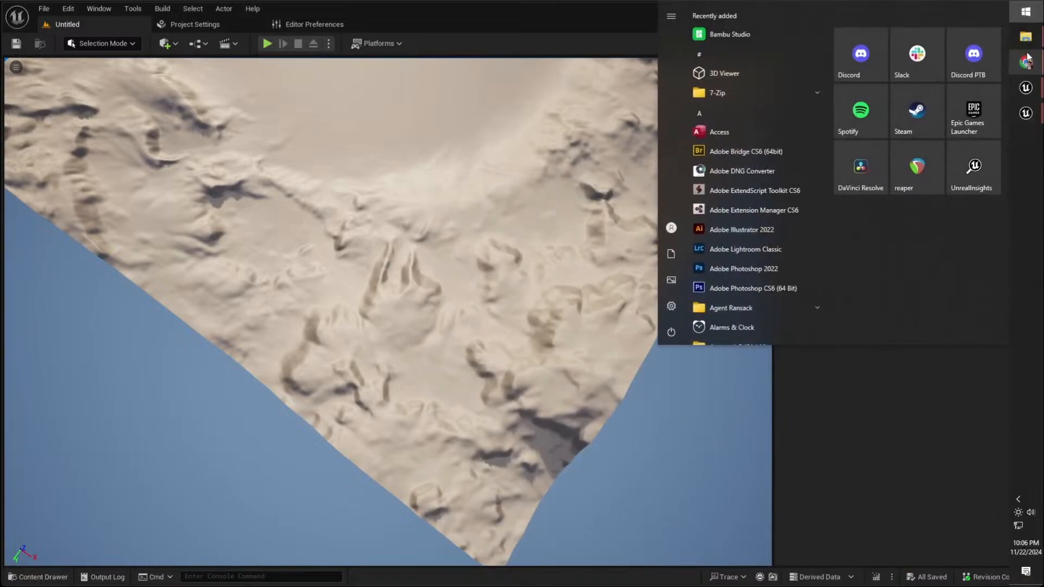
left_click(1033, 39)
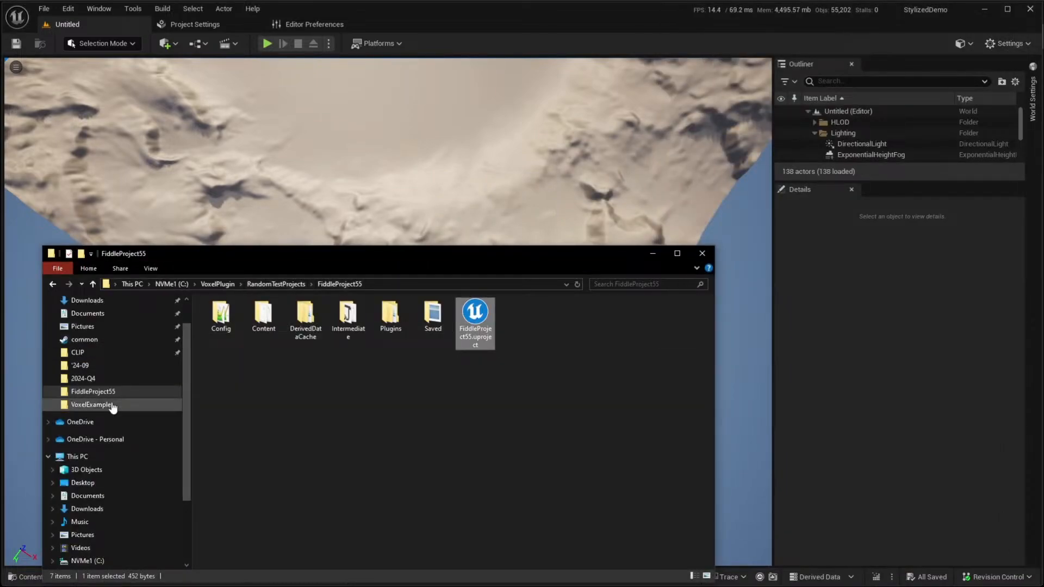
key("alt+Tab")
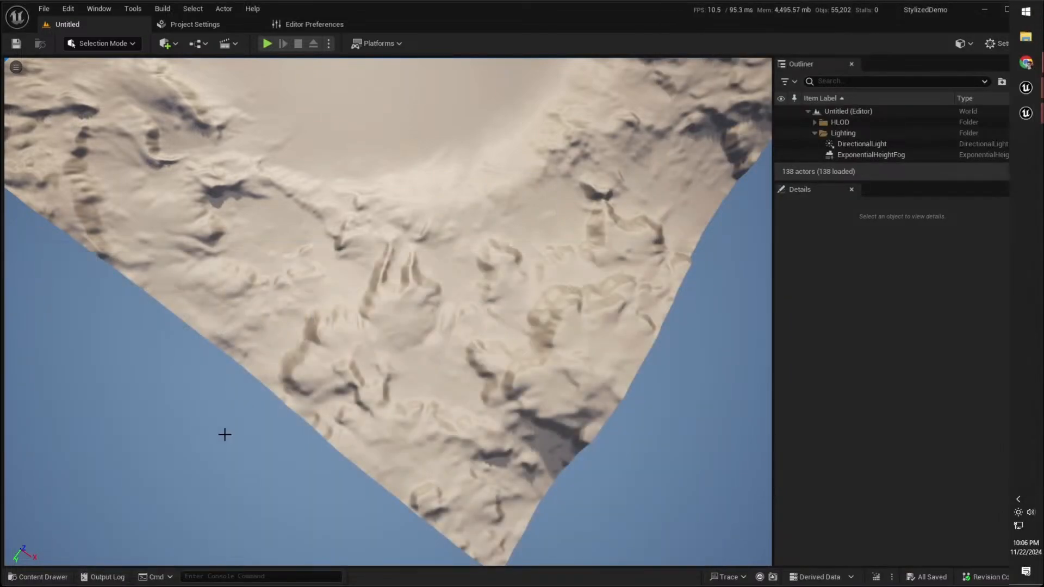
Show the NaniteTest content folder in File Explorer
key("ctrl+space")
right_click(75, 471)
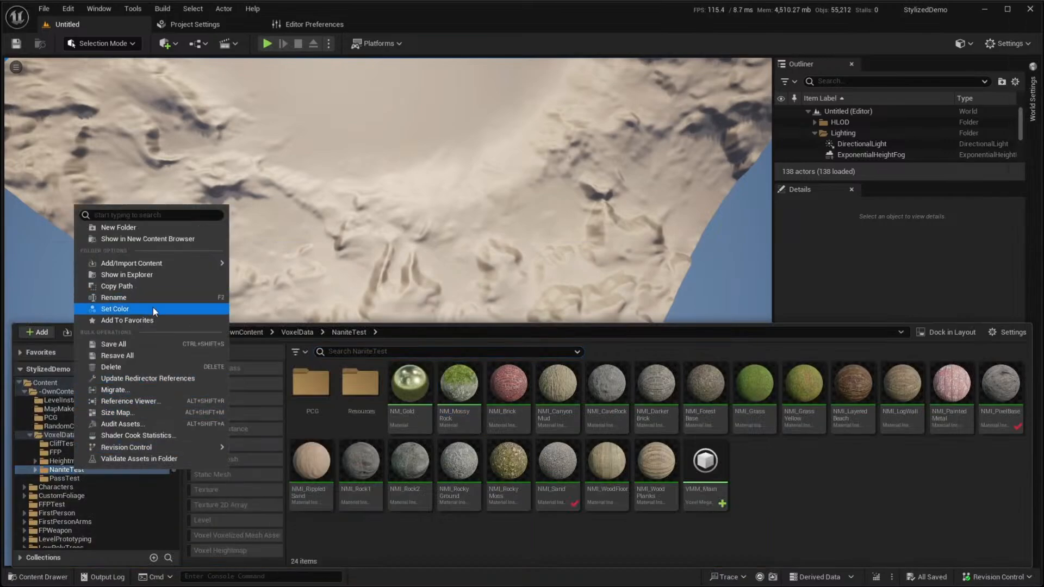
left_click(163, 274)
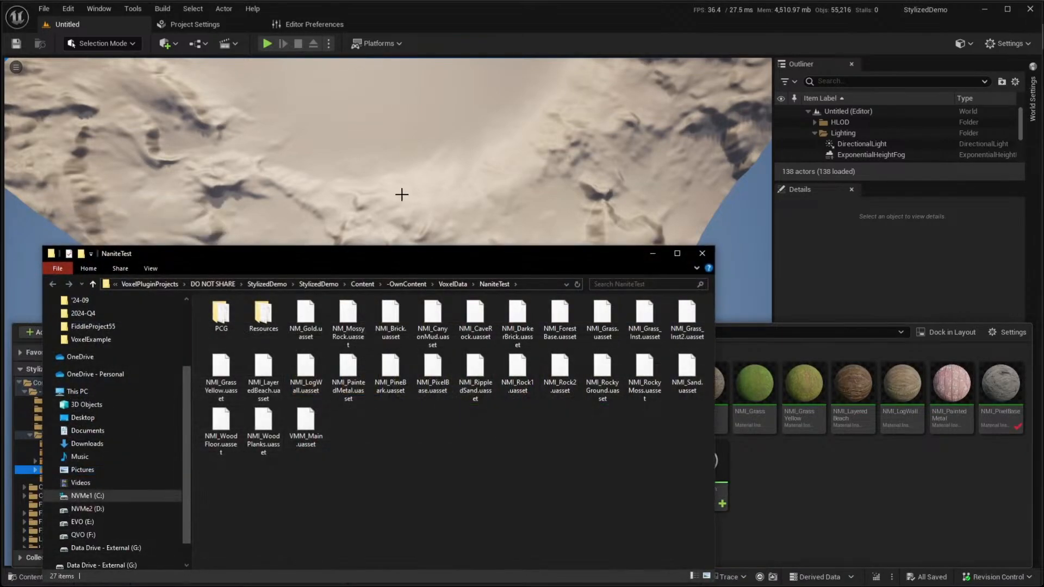
Try to launch StylizedDemo.uproject from the StylizedDemo5.5 project folder, declining to rebuild the missing modules
left_click(283, 284)
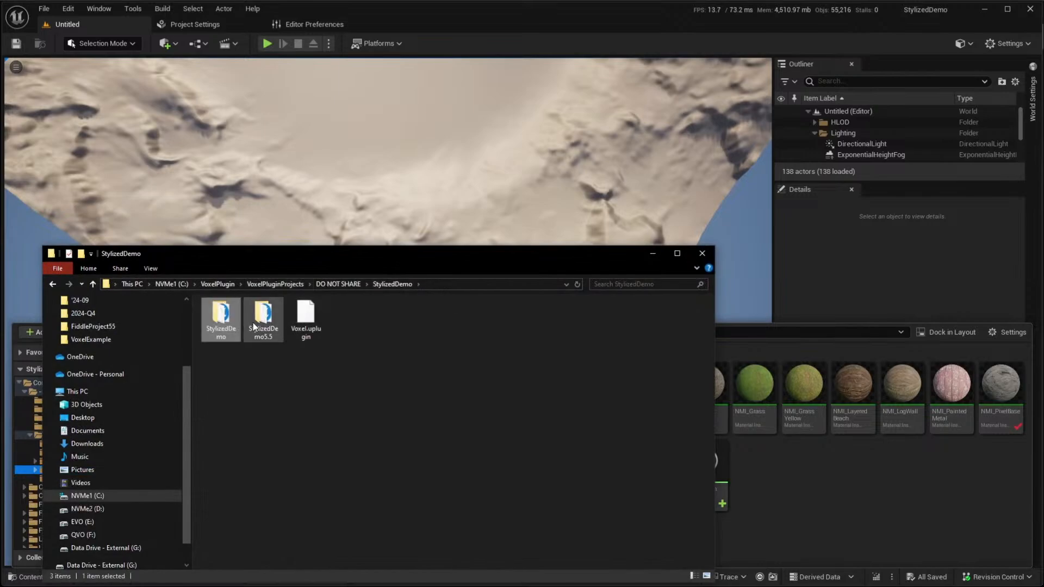
double_click(222, 314)
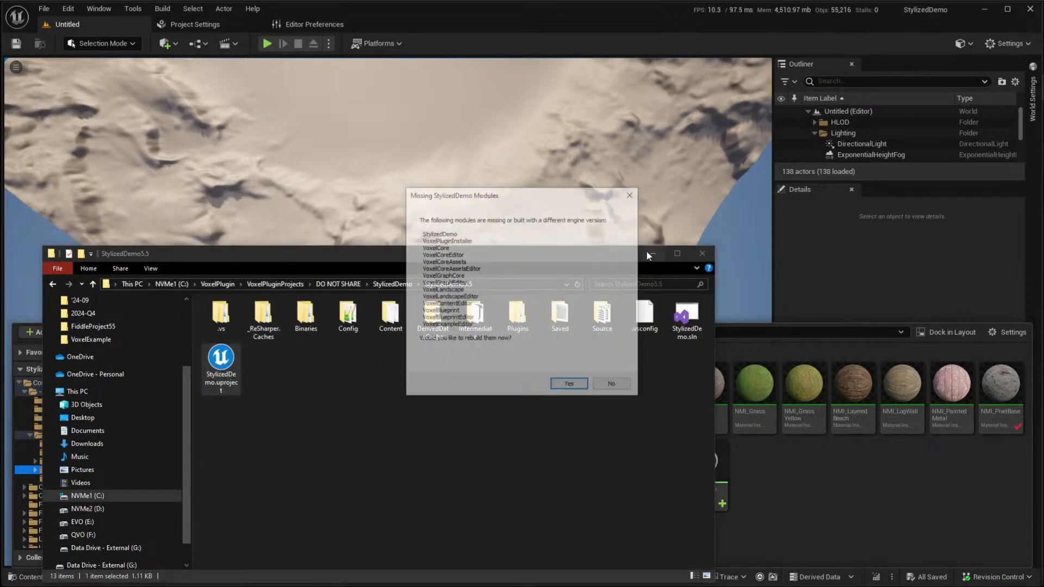
left_click(618, 386)
left_click(690, 387)
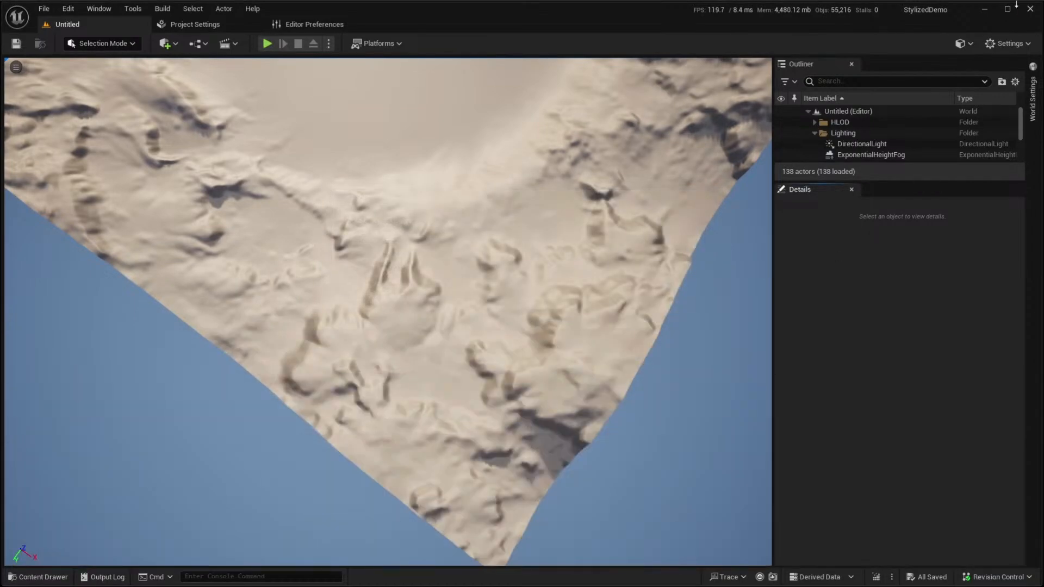
Check the Voxel Plugin configuration in StylizedDemo, and return to the FiddleProject55 editor
left_click(958, 43)
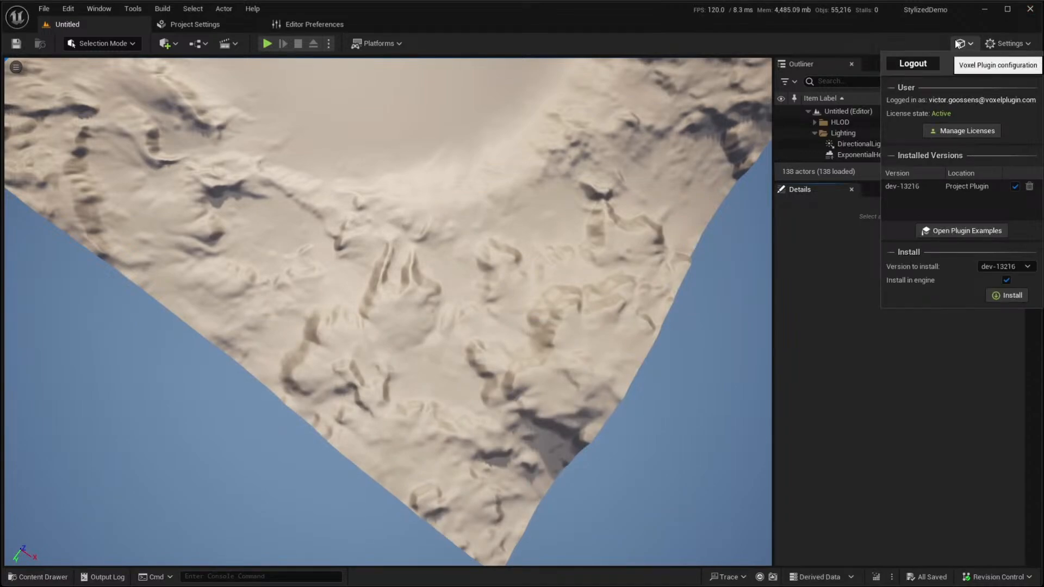
left_click(986, 389)
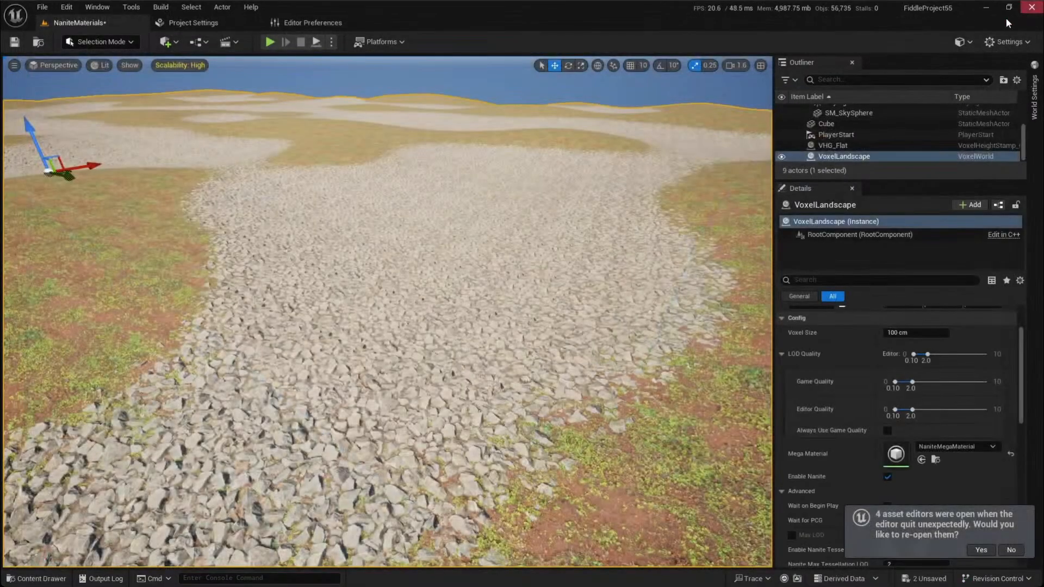
key("alt+Tab")
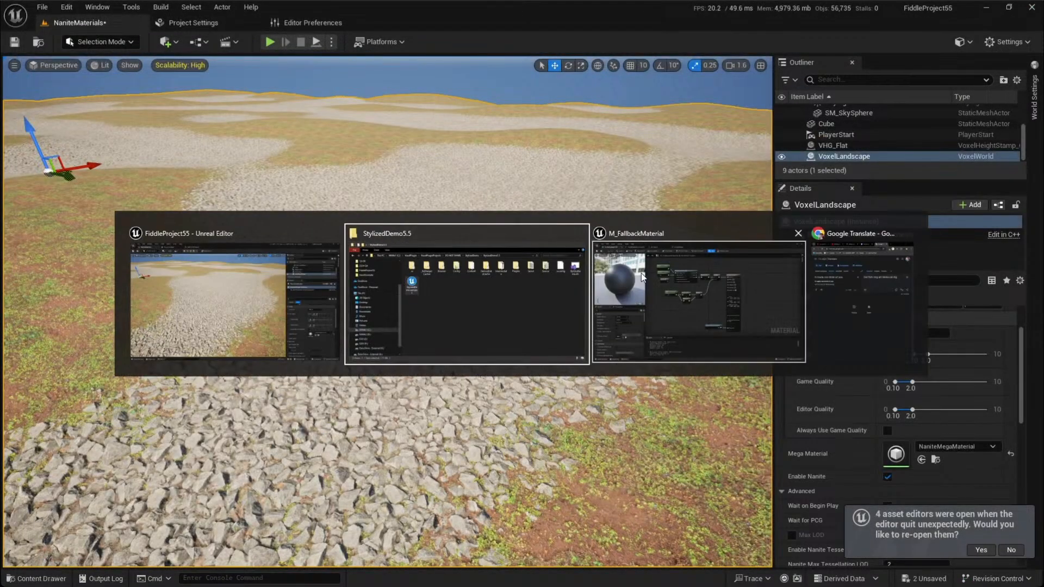
left_click(265, 312)
Open JungleLevel from the root Content folder without saving the changes to M_FallbackMaterial and NaniteMaterials
key("ctrl+space")
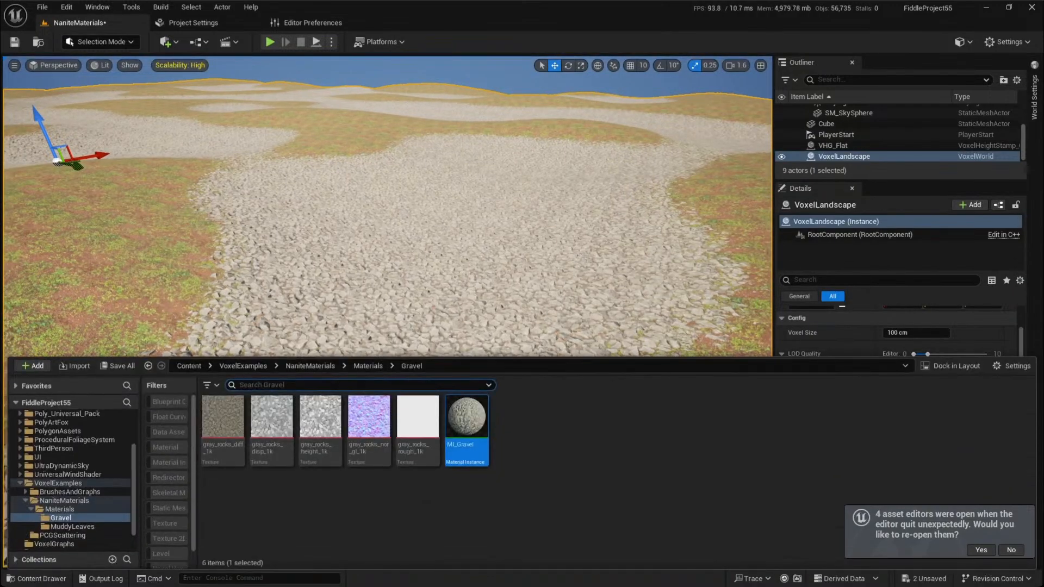
left_click(189, 366)
double_click(218, 515)
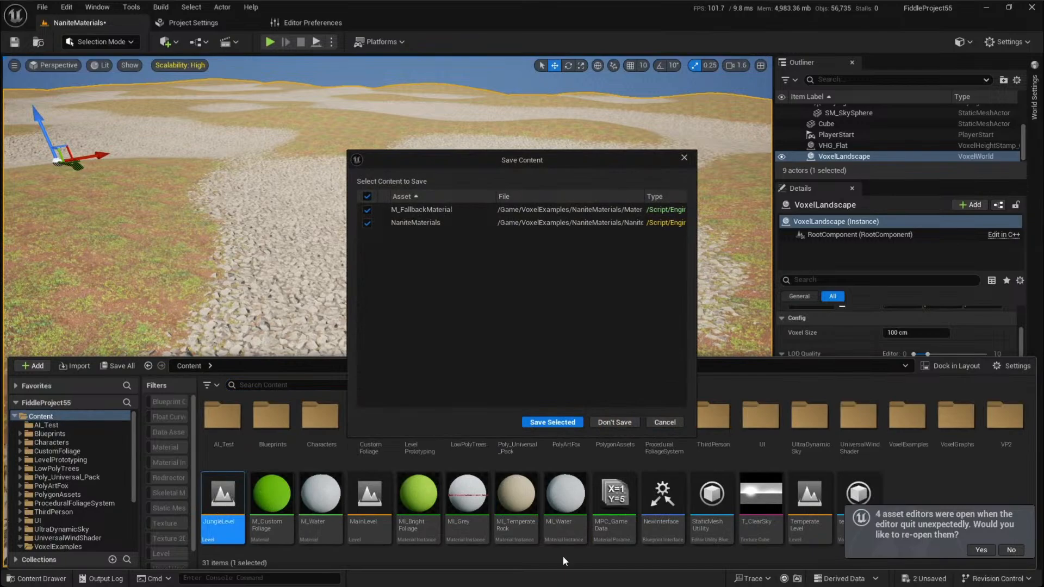
left_click(624, 423)
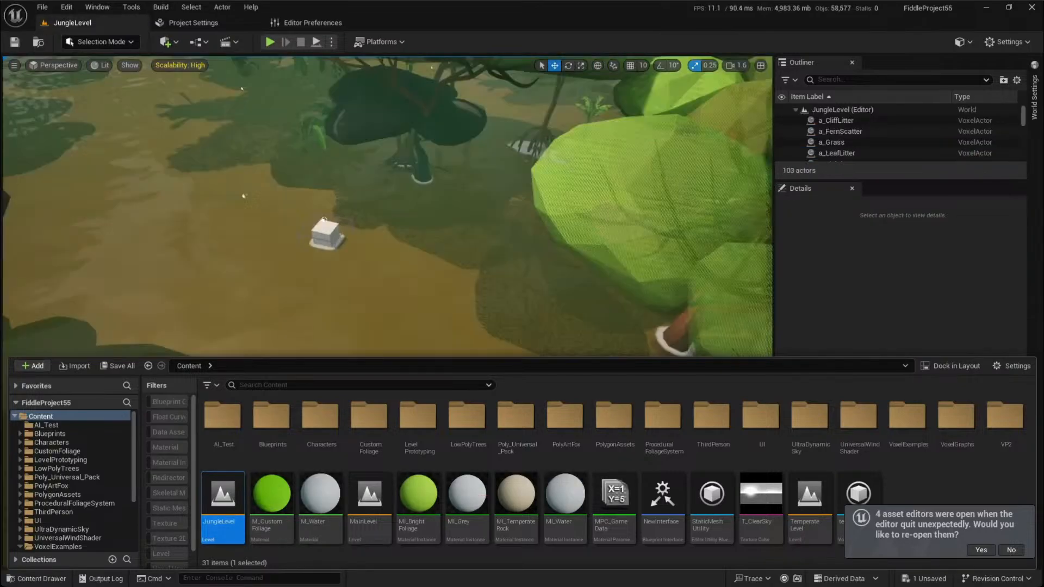
Look over the jungle level's terrain from a distance and save the unsaved level content
right_click_drag(242, 196, 297, 238)
left_click(531, 444)
right_click_drag(487, 334, 428, 289)
scroll(435, 329, "up", 5)
key("s")
scroll(380, 315, "up", 1)
key("w")
scroll(326, 283, "down", 1)
key("e")
key("e")
scroll(354, 278, "up", 2)
key("s")
scroll(386, 280, "up", 5)
key("ctrl+s")
Select the VLH_Mountain6 stamp in the level and open its VLH_AlpineMountain heightmap asset
right_click_drag(222, 390, 435, 252)
key("s")
key("w")
key("e")
key("d")
key("w")
scroll(440, 310, "down", 1)
left_click(440, 310)
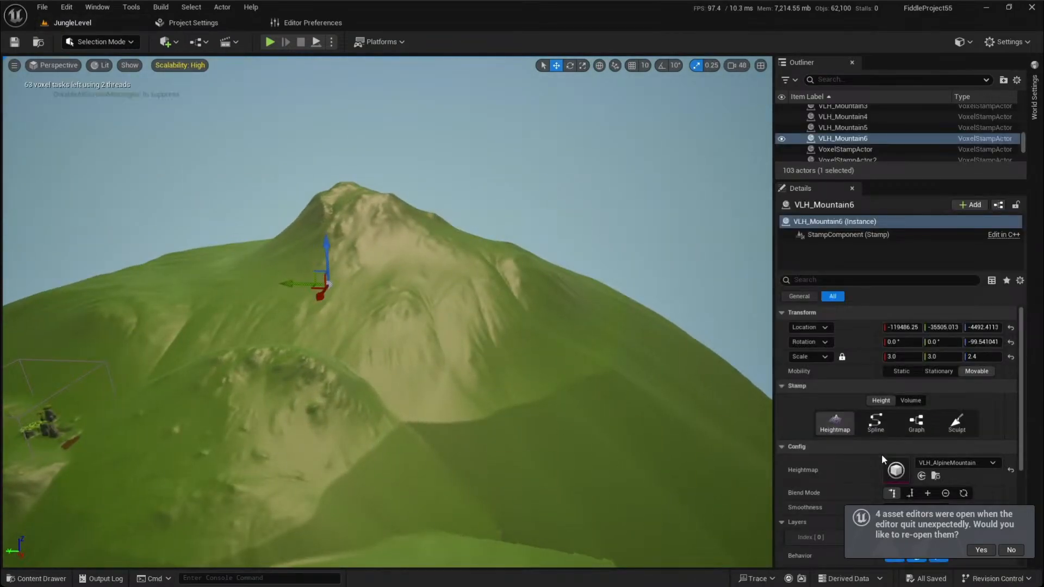
double_click(895, 469)
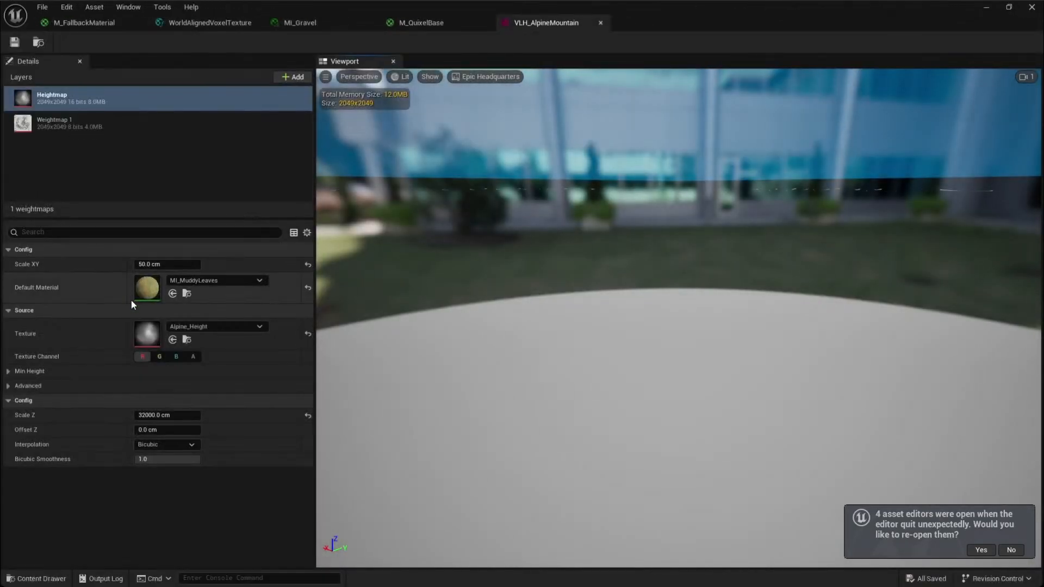
Examine the VLH_AlpineMountain preview together with the heightmap's expanded Min Height settings
right_click_drag(609, 200, 604, 223)
scroll(608, 231, "up", 7)
key("s")
right_click_drag(598, 283, 587, 324)
key("s")
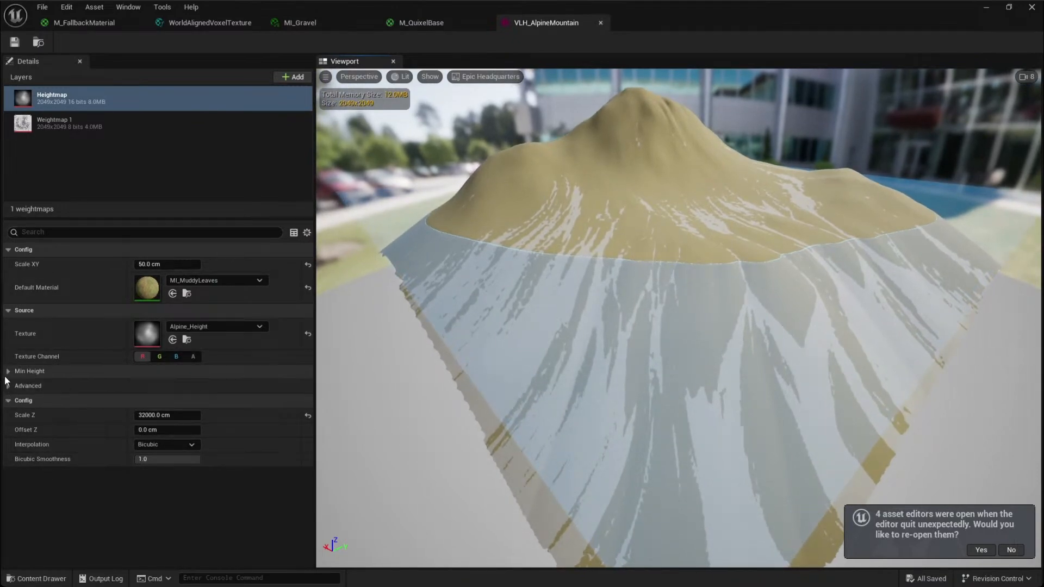
left_click(27, 371)
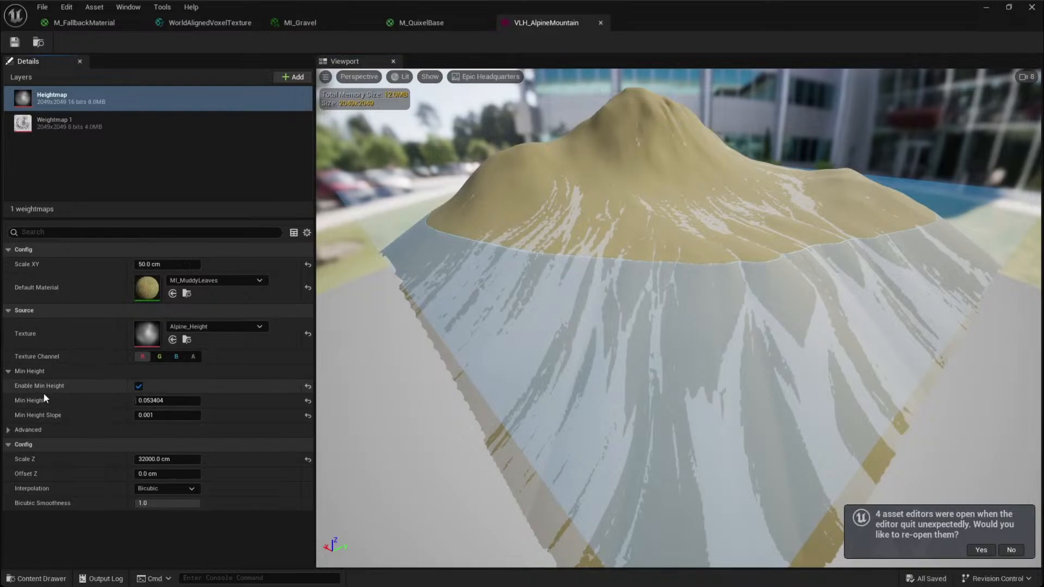
left_click_drag(654, 268, 601, 287)
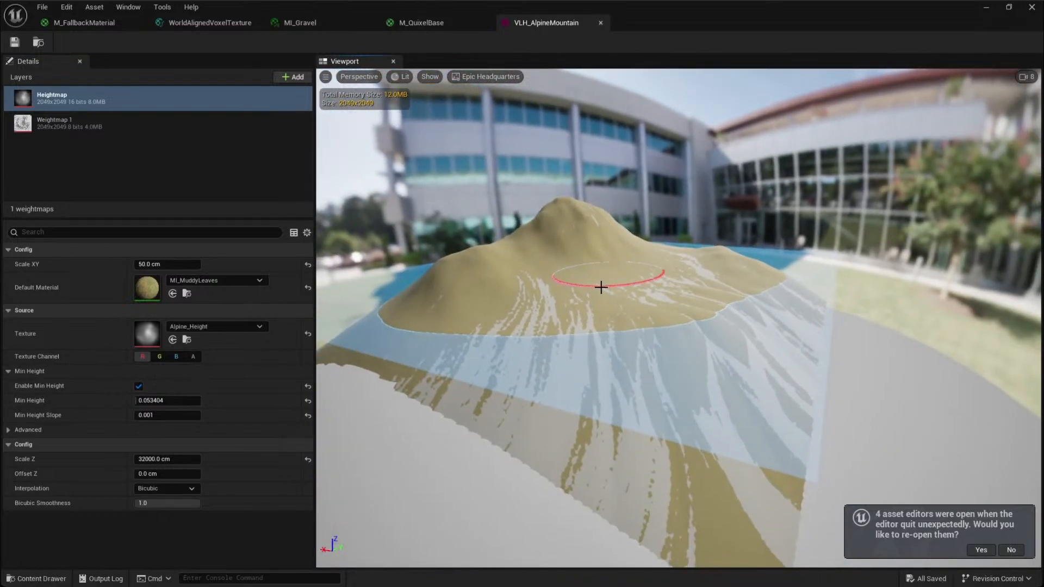
Disable Min Height on the heightmap to compare the mountain's shape, and enable it again
left_click(138, 386)
right_click_drag(697, 355, 707, 420)
scroll(697, 355, "up", 1)
right_click_drag(675, 337, 675, 337)
key("w")
left_click(139, 386)
Raise the heightmap's Min Height plane in the preview to about 0.2032
mouse_move(742, 303)
right_mouse_down()
mouse_move(743, 294)
mouse_move(742, 303)
right_mouse_up()
left_click_drag(675, 244, 669, 220)
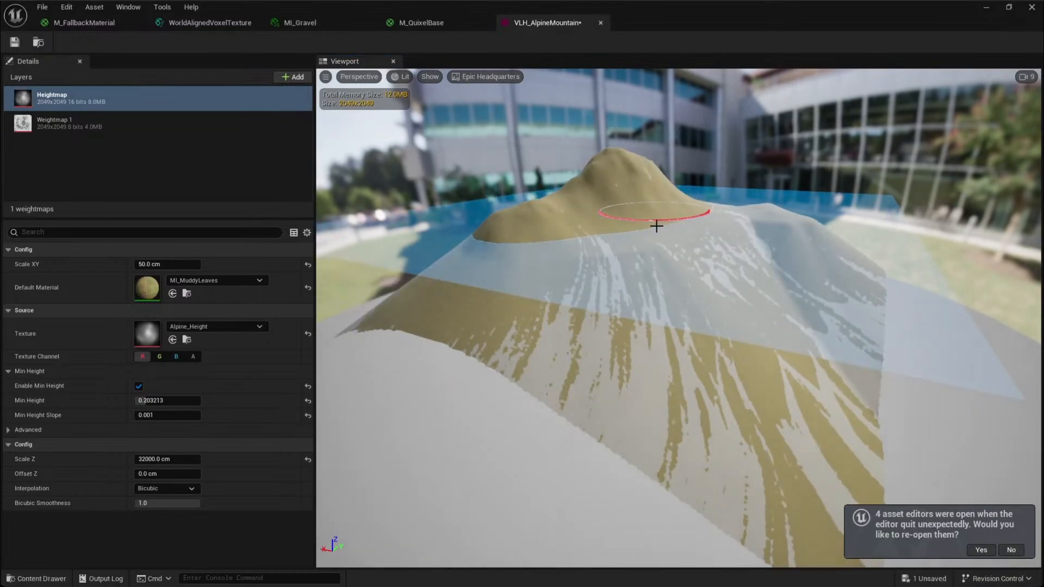
right_click_drag(641, 386, 662, 360)
right_click_drag(562, 355, 562, 355)
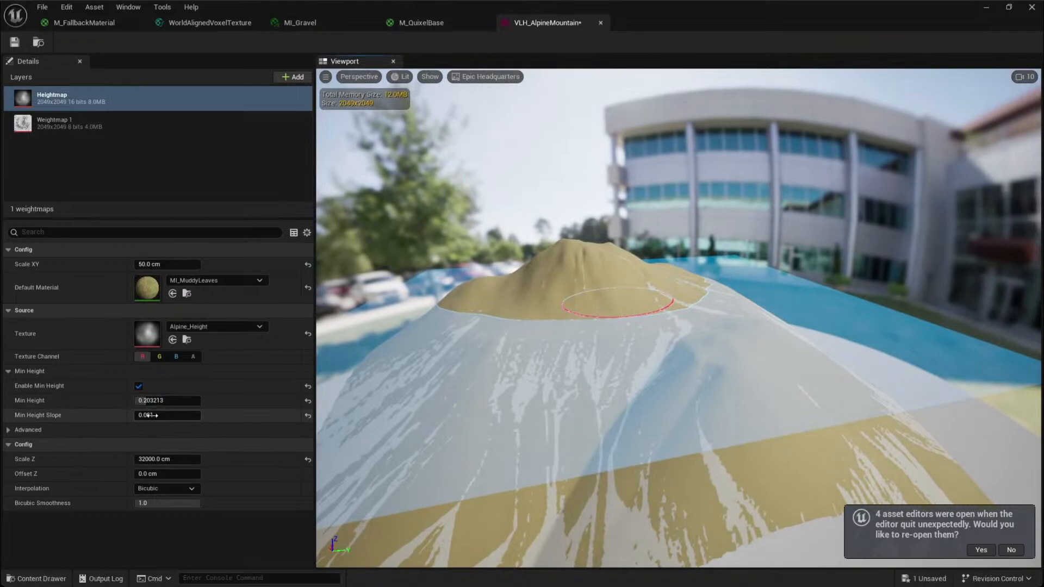
Try Min Height Slope values of 0.0001 and 0.002, and restore the slope to 0.001
type("1")
key("Return")
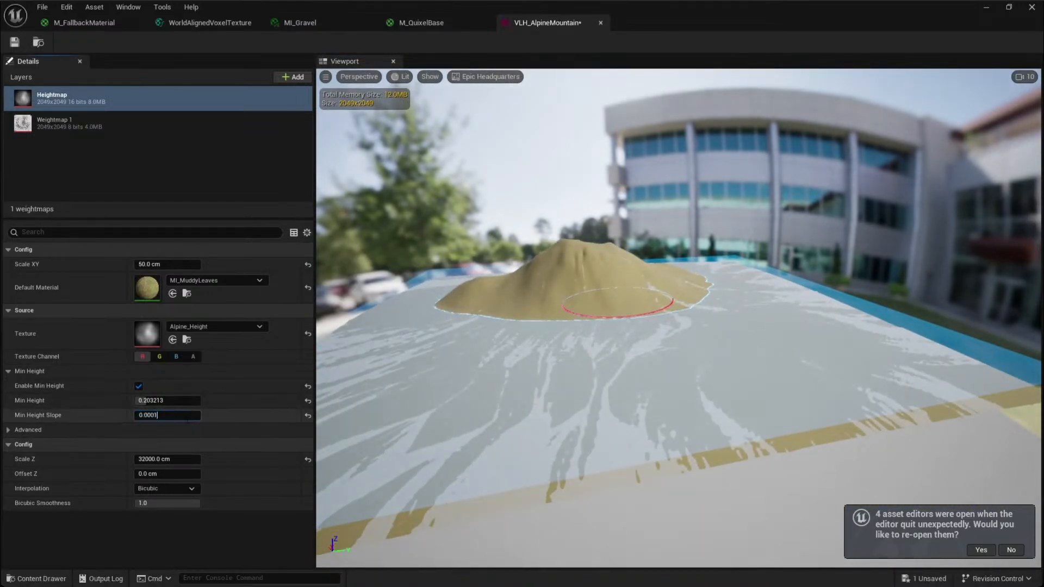
type("1")
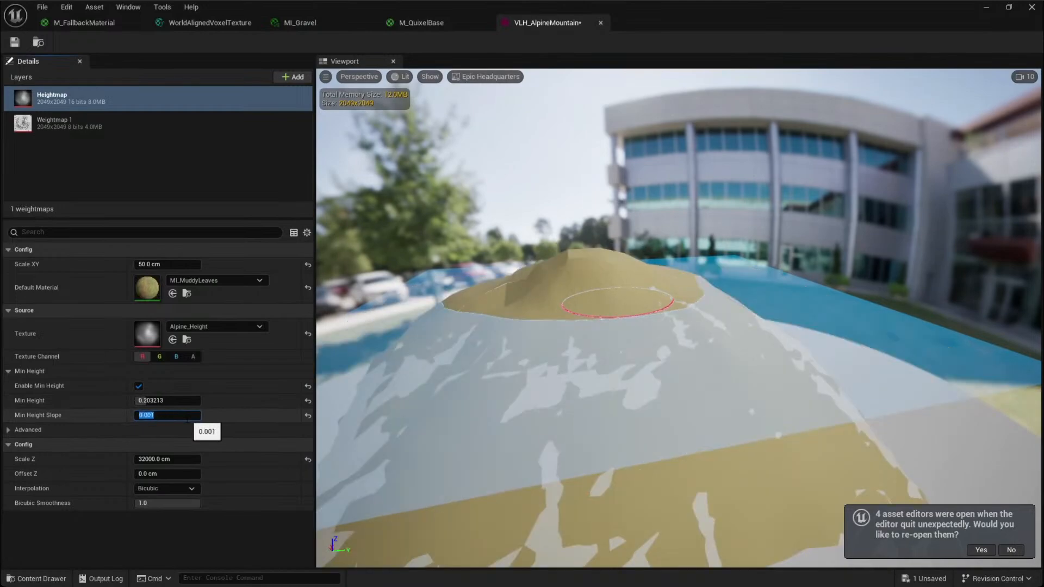
key("Return")
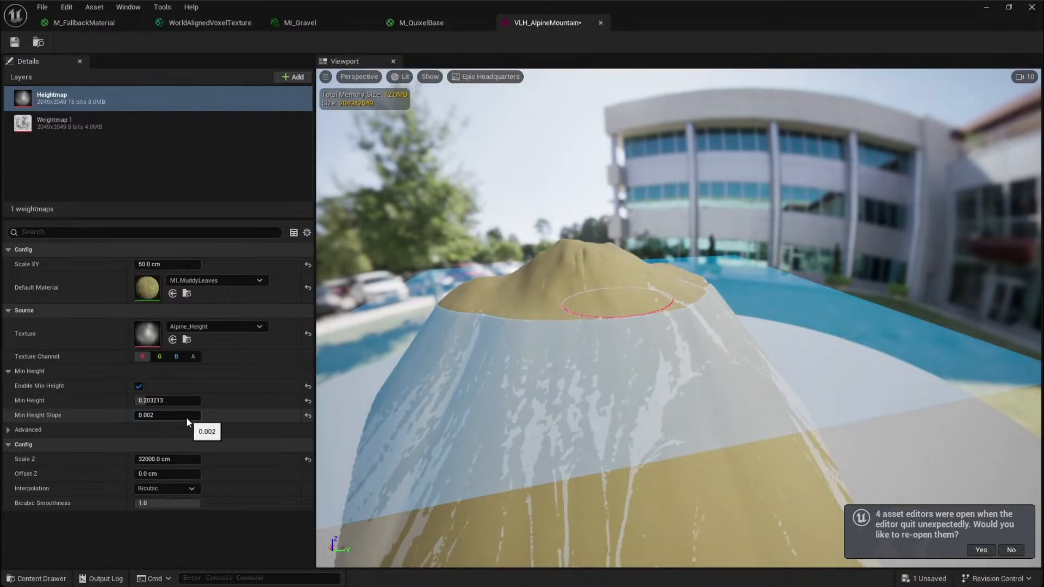
key("Return")
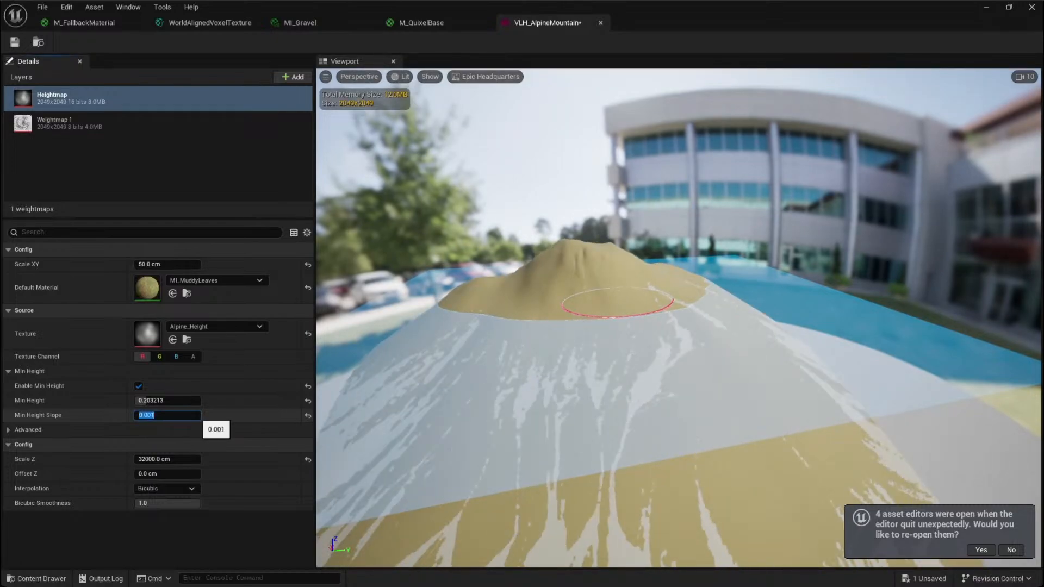
Lower the heightmap's Min Height plane in the preview to about 0.0528
right_click_drag(612, 396, 761, 410)
key("w")
key("a")
scroll(701, 405, "down", 1)
right_click_drag(609, 297, 634, 298)
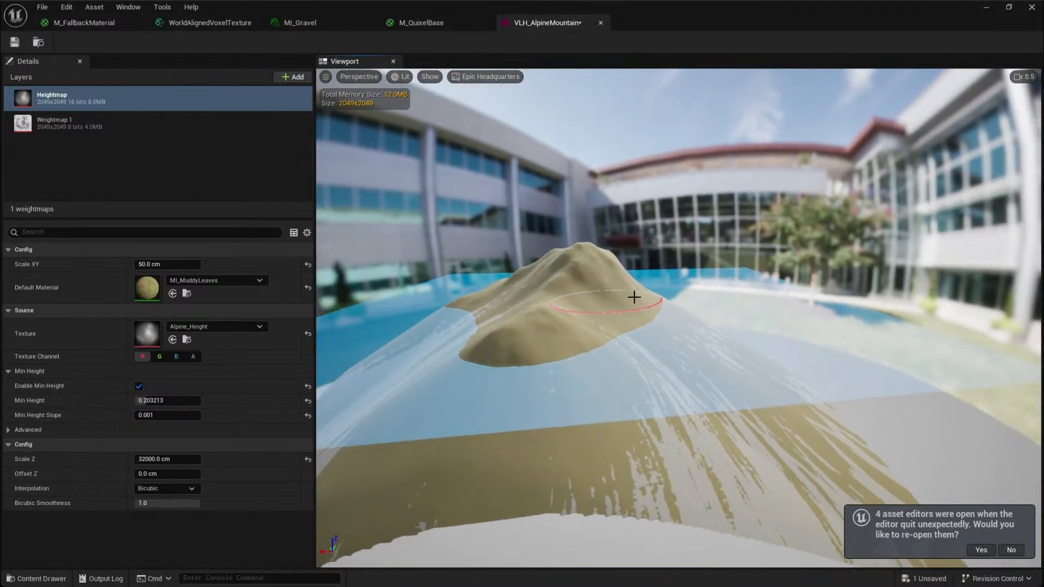
left_click_drag(638, 309, 641, 334)
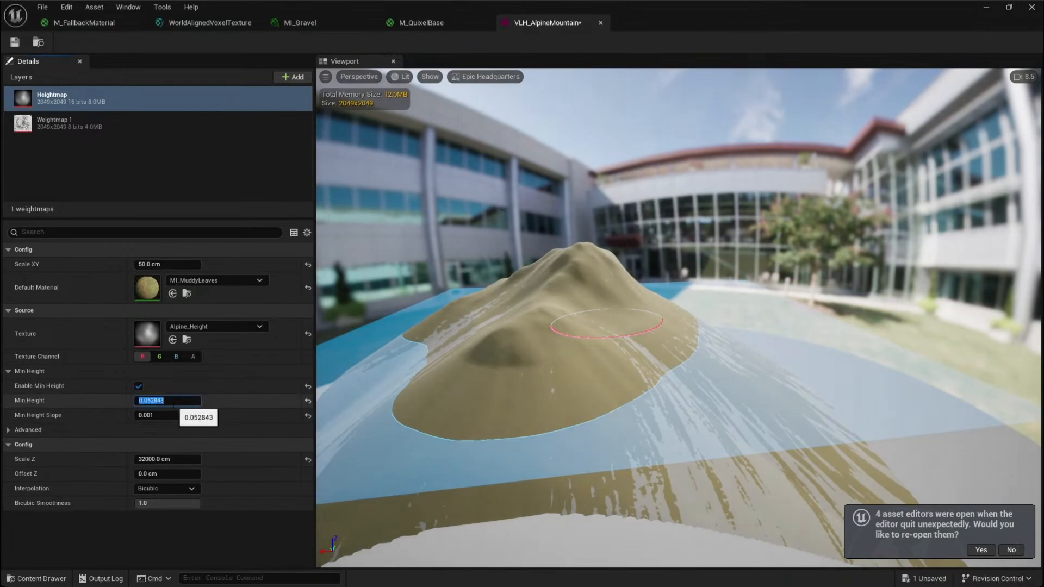
Set the heightmap's Min Height to 0.2 and save VLH_AlpineMountain
key("Return")
right_click_drag(542, 346, 562, 347)
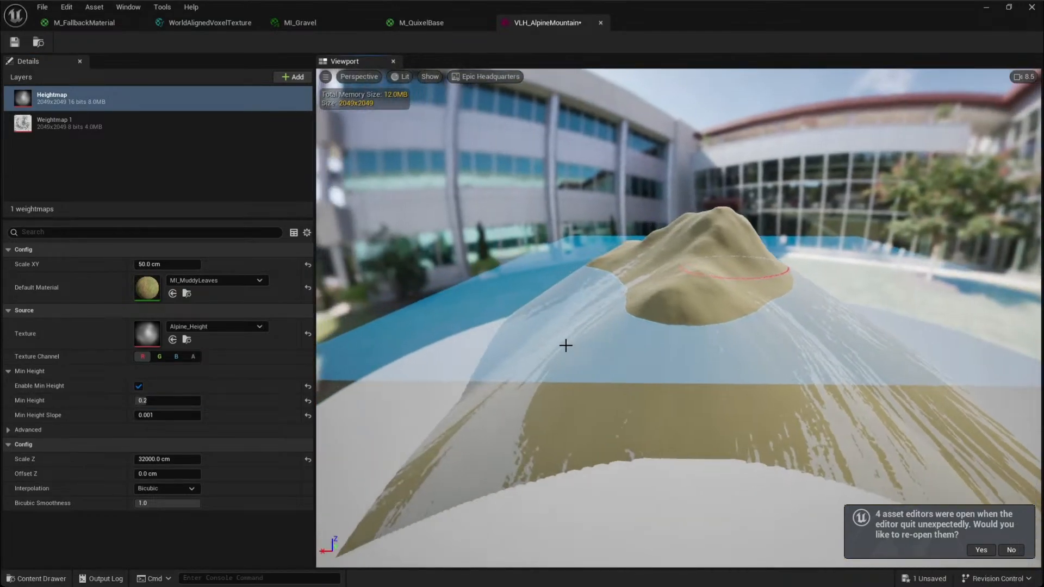
right_click_drag(581, 417, 393, 511)
key("ctrl+s")
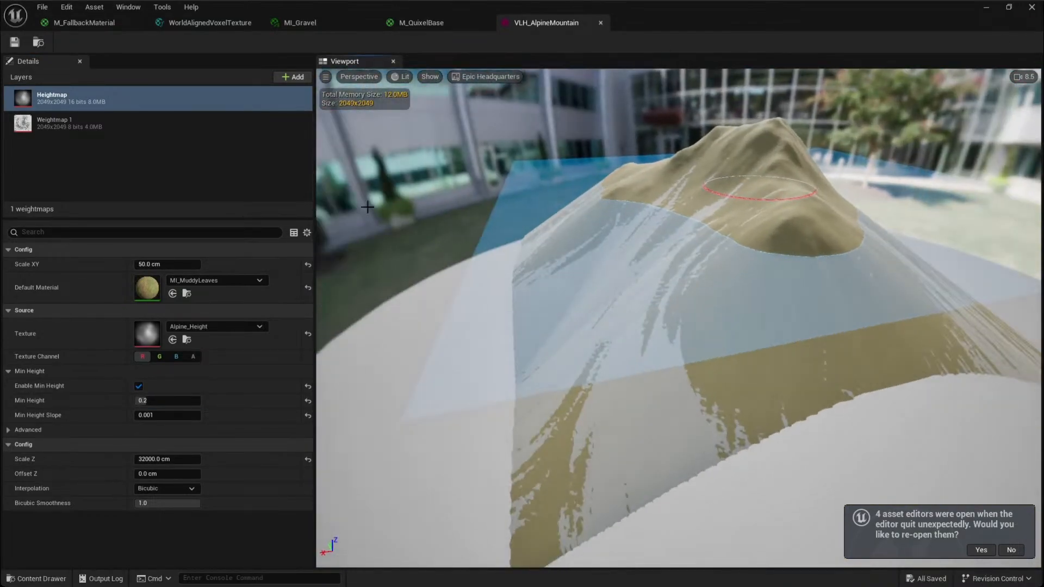
Examine the edges of the mountain stamps in JungleLevel with the heightmap's Min Height disabled
left_click(986, 7)
right_click_drag(624, 301, 660, 294)
scroll(624, 301, "down", 1)
right_click_drag(442, 327, 442, 326)
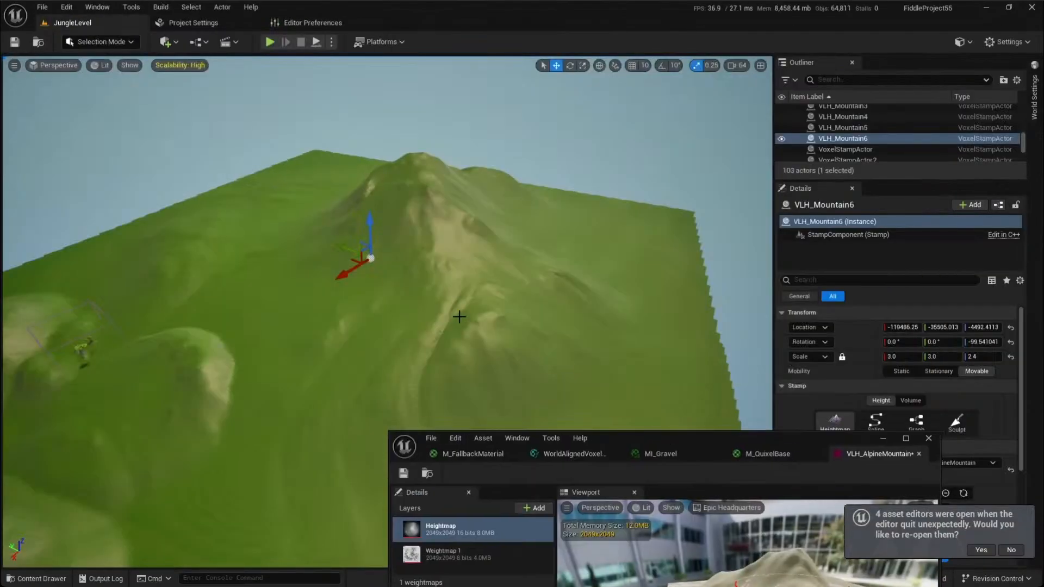
right_click_drag(458, 316, 459, 314)
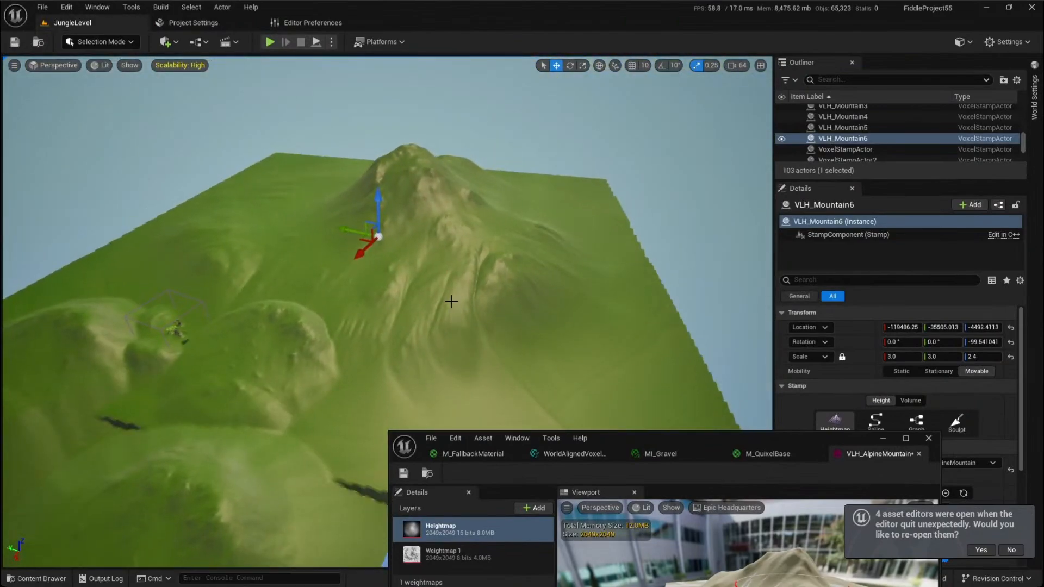
right_click_drag(340, 220, 340, 220)
key("w")
scroll(340, 221, "down", 1)
key("s")
scroll(339, 220, "up", 1)
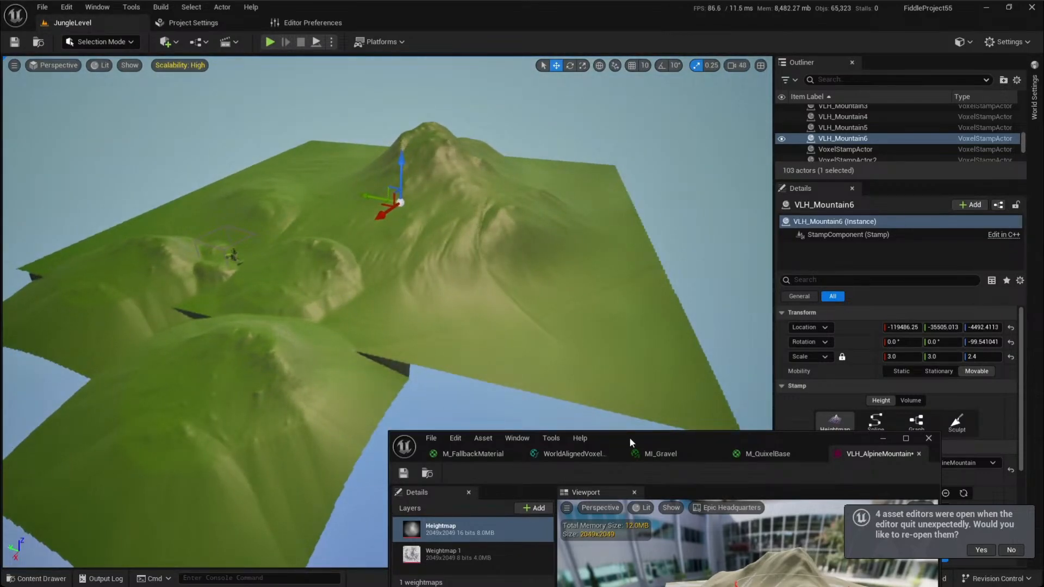
Enable Min Height on VLH_AlpineMountain again while keeping the level's mountains in view
left_click_drag(629, 442, 662, 242)
left_click(512, 545)
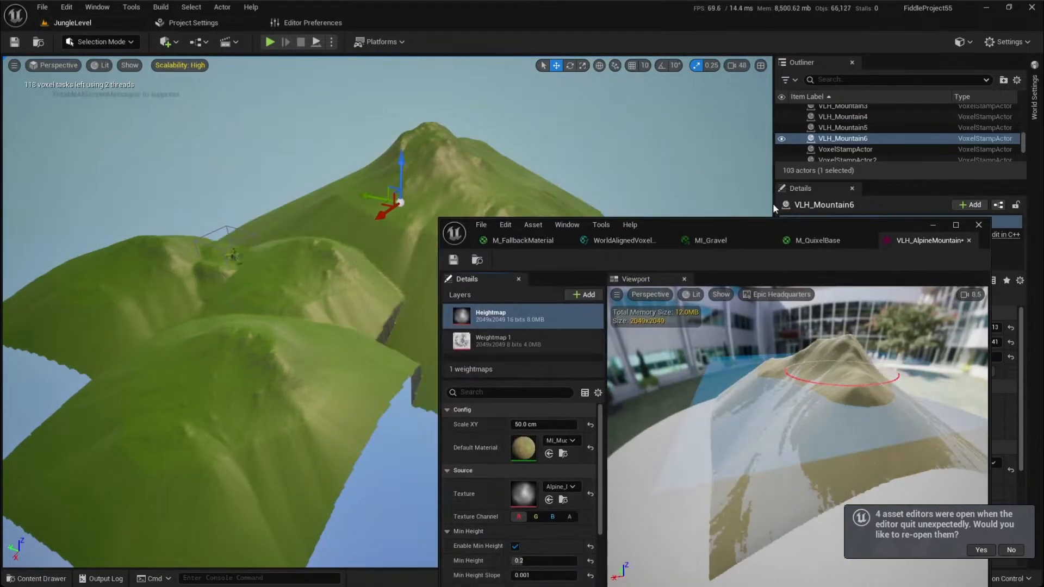
left_click_drag(870, 231, 785, 333)
Move the VLH_Mountain6 stamp down and across the terrain to about -30410, -81024, -17786
left_click(393, 224)
left_click_drag(384, 210, 402, 288)
left_click_drag(400, 287, 383, 306)
key("w")
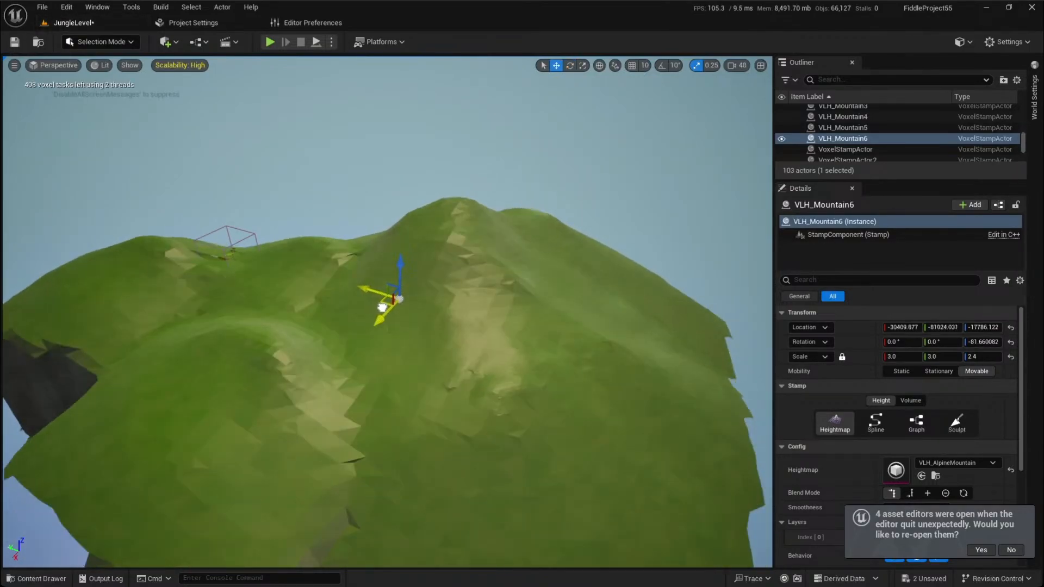
Adjust the Smoothness of the VLH_Mountain6 stamp and inspect its blend with the neighbouring mountains
scroll(900, 458, "down", 3)
left_click_drag(909, 423, 915, 481)
mouse_move(625, 392)
right_mouse_down()
mouse_move(576, 397)
mouse_move(609, 369)
mouse_move(723, 370)
mouse_move(614, 375)
mouse_move(587, 396)
mouse_move(633, 397)
right_mouse_up()
key("w")
scroll(603, 381, "down", 2)
key("s")
scroll(608, 370, "up", 3)
key("a")
right_click_drag(395, 413, 424, 403)
scroll(395, 414, "up", 1)
key("d")
Create a folder named Stream inside the VoxelGraphs content folder and open it
key("ctrl+space")
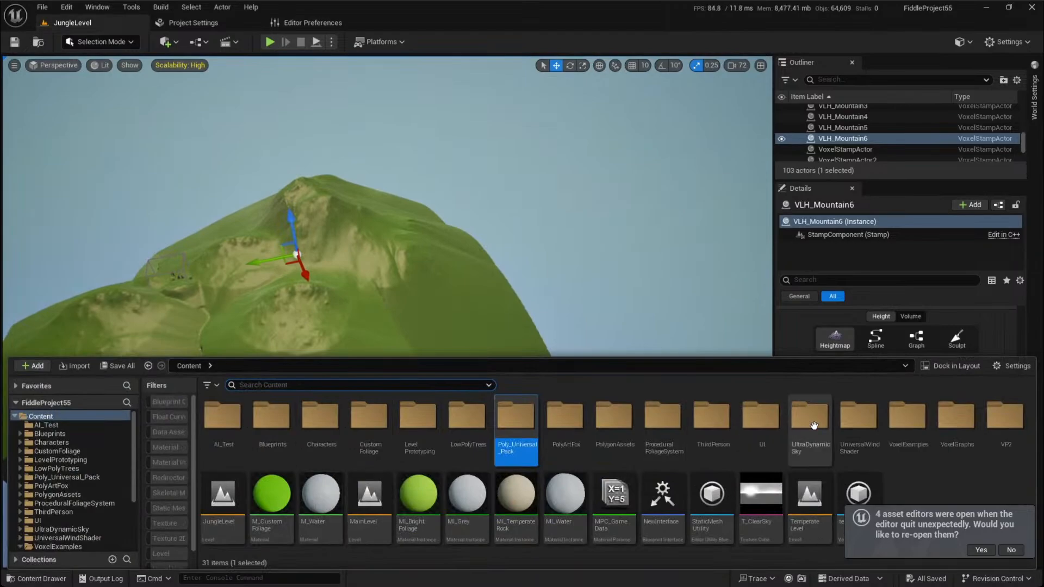
double_click(993, 408)
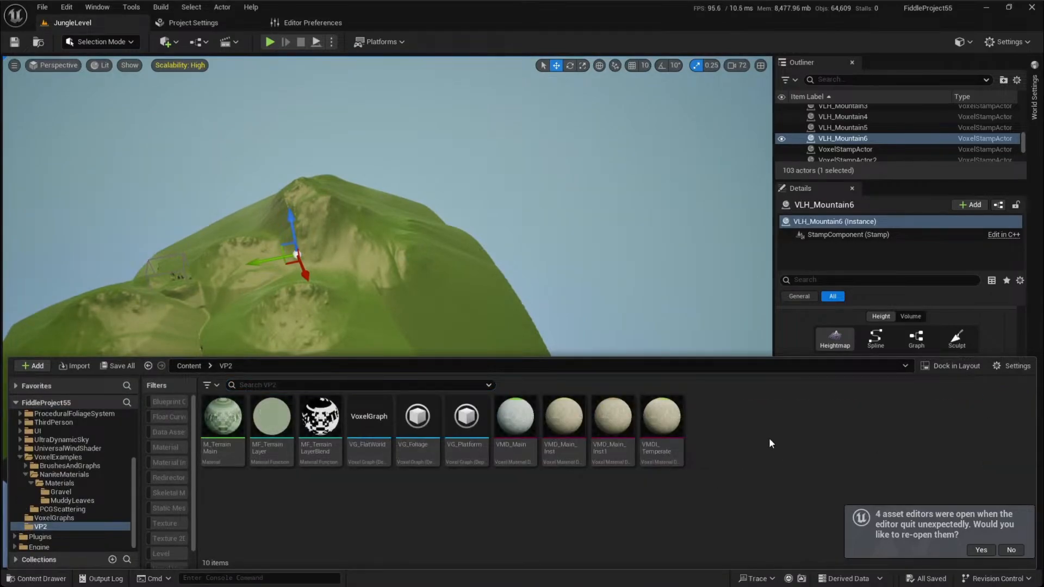
key("alt+Left")
double_click(961, 420)
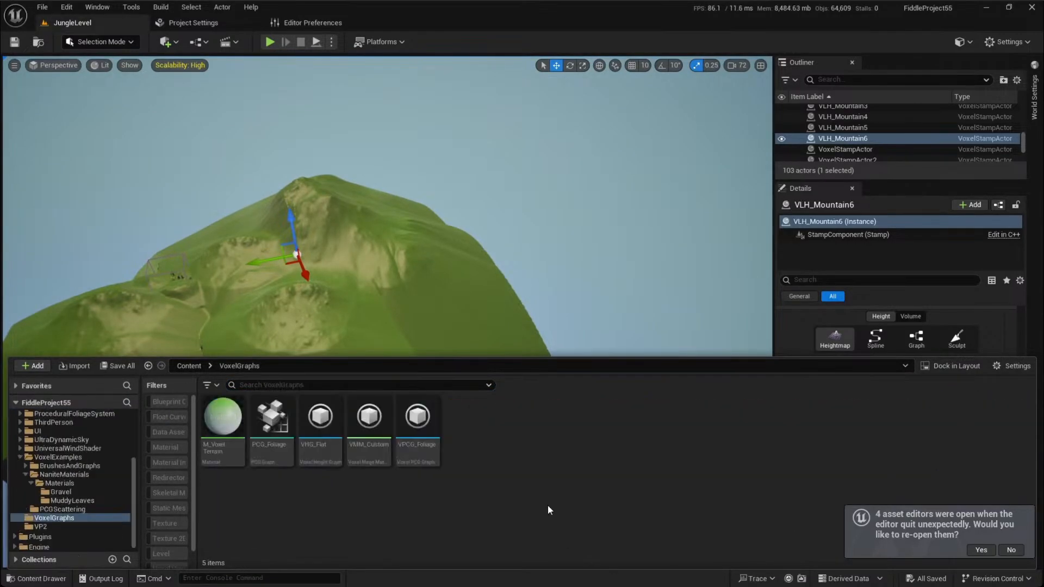
right_click(541, 459)
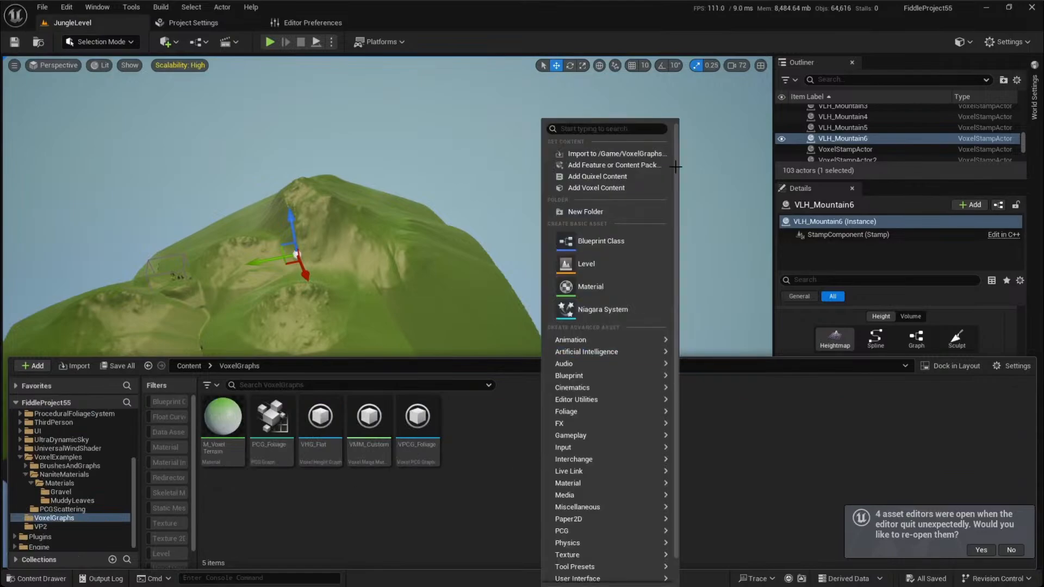
left_click(606, 211)
key("Return")
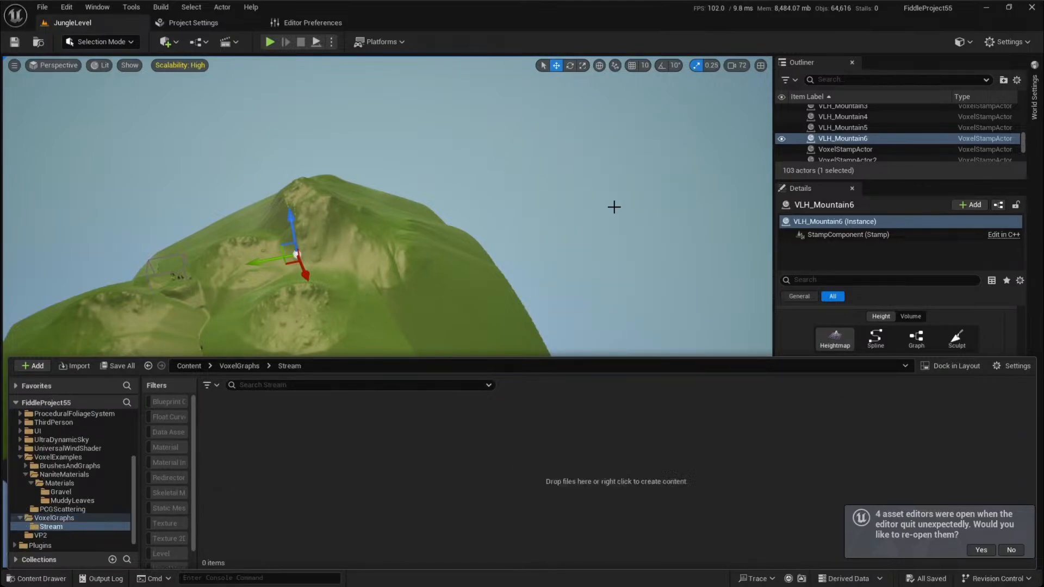
Create a Voxel Volume Graph named VVG_PlanetTest in the Stream folder and open it
right_click(538, 462)
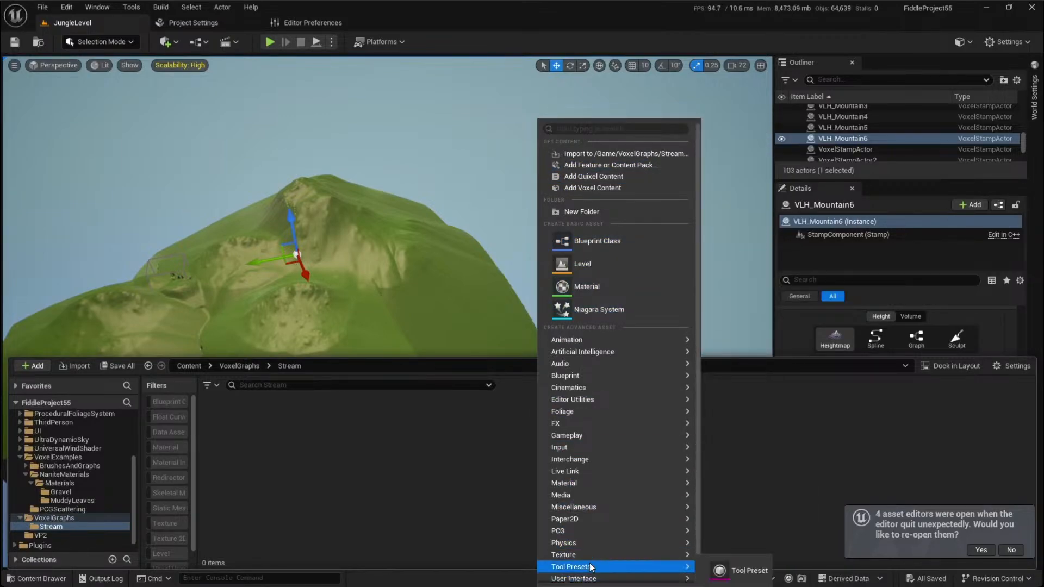
scroll(593, 494, "down", 2)
mouse_move(655, 569)
left_click(758, 528)
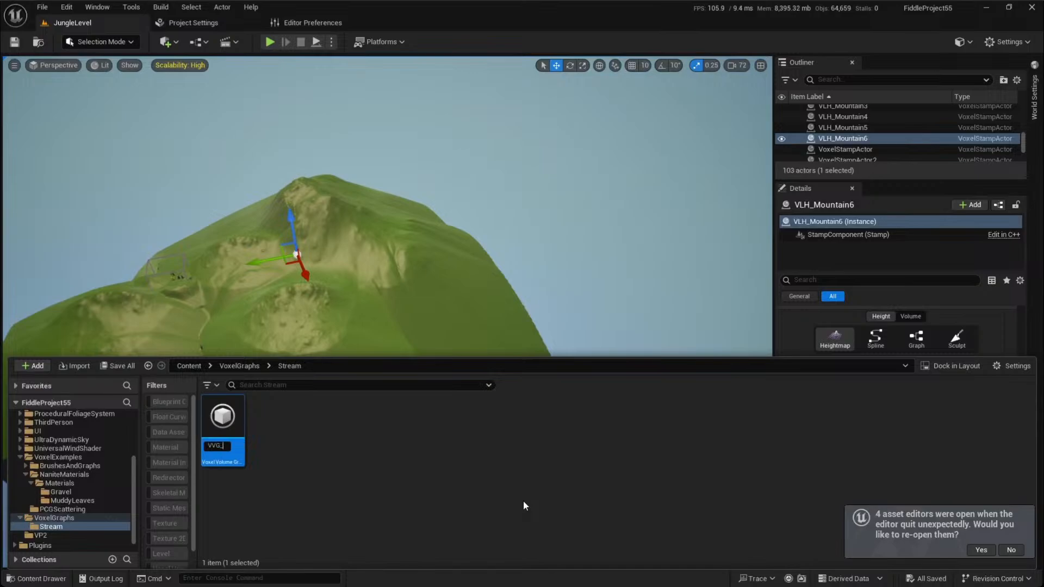
key("Return")
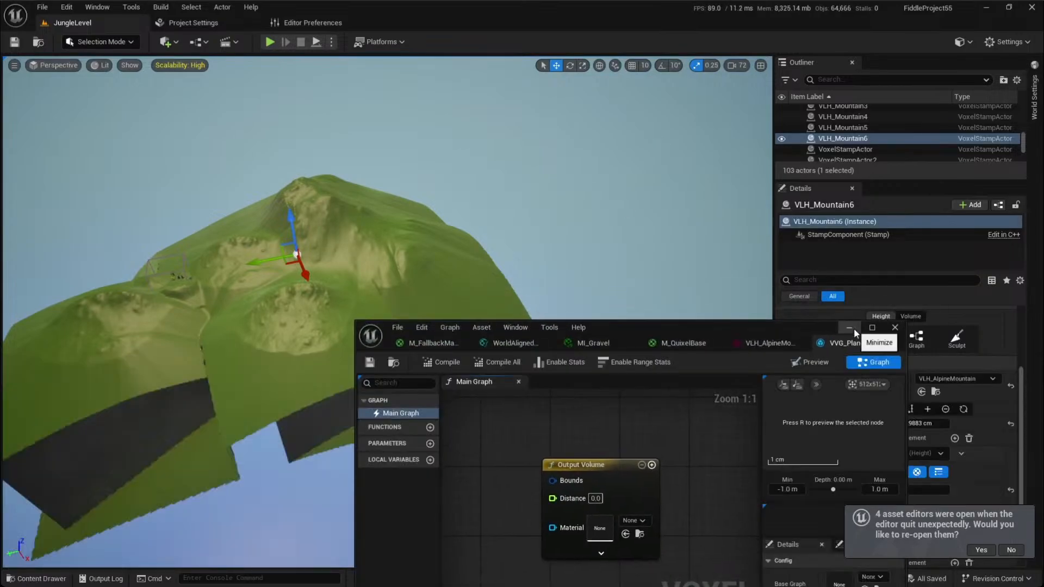
Add a Make Box from Radius node wired to Output Volume's Bounds and promote its Radius input to a graph parameter
left_click_drag(809, 326, 810, 85)
double_click(810, 86)
right_click_drag(366, 203, 643, 256)
right_click(365, 175)
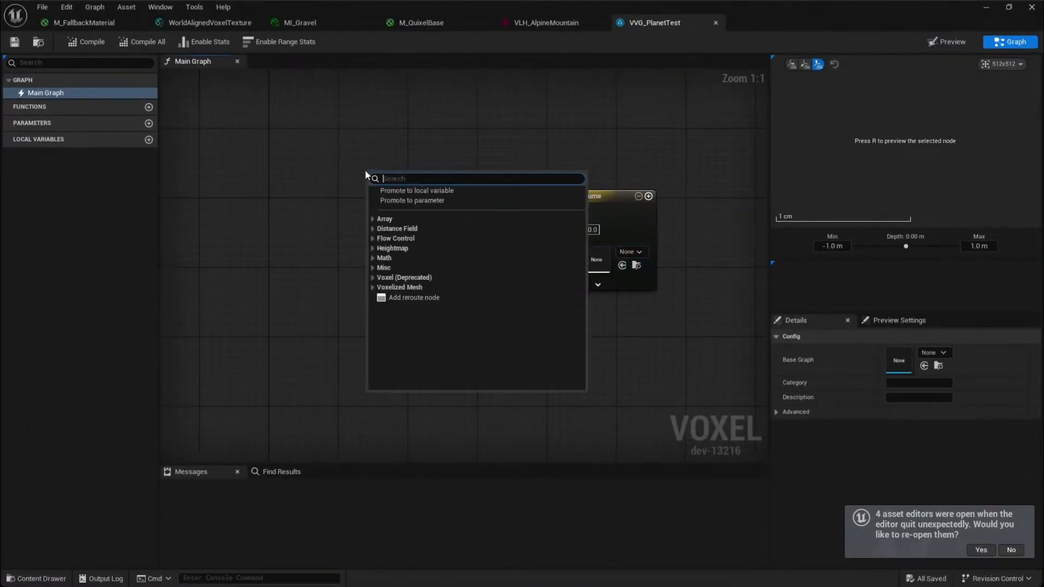
type("rad")
key("Return")
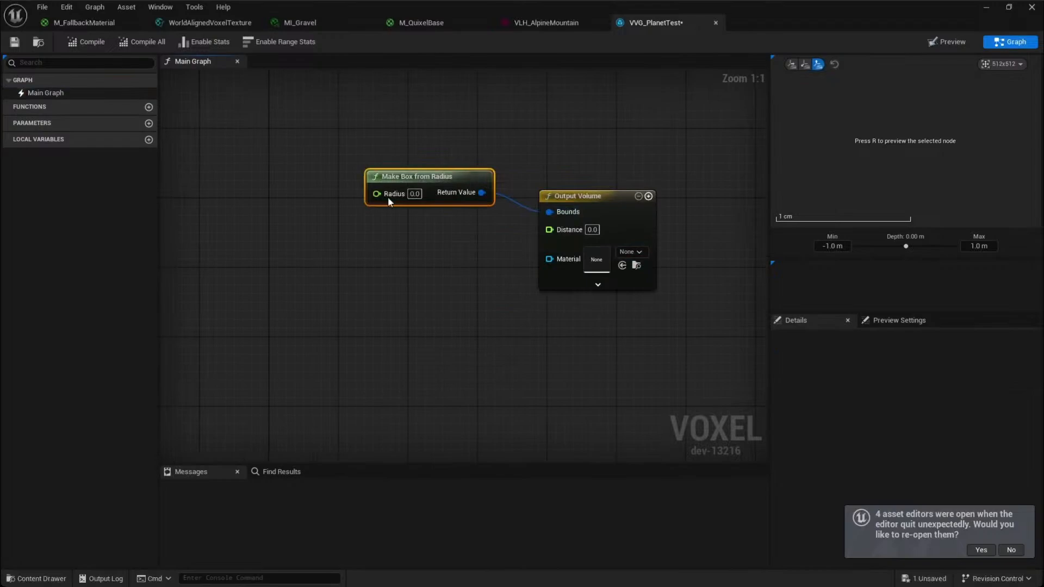
left_click_drag(380, 196, 180, 178)
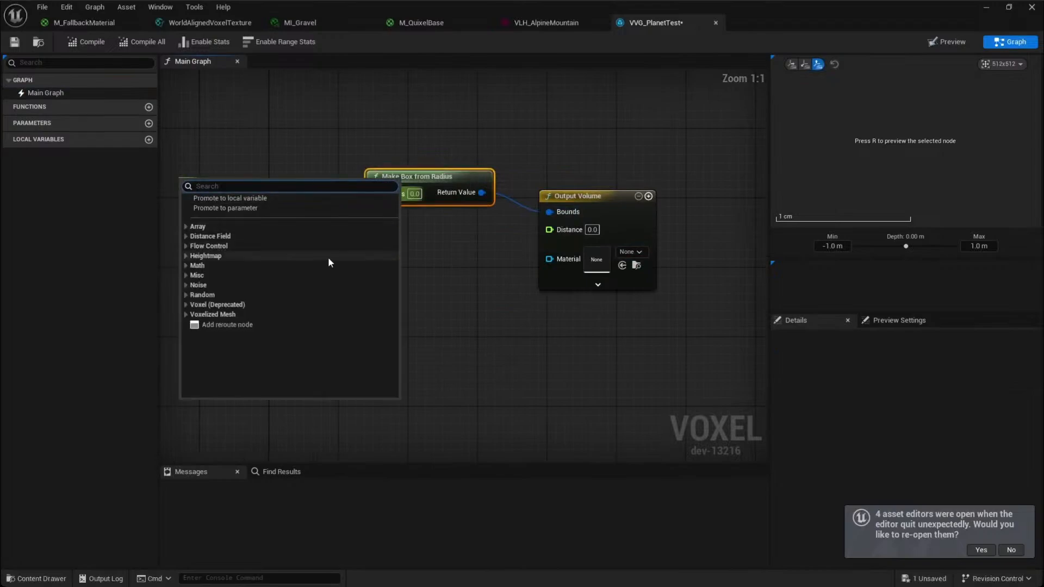
left_click(243, 209)
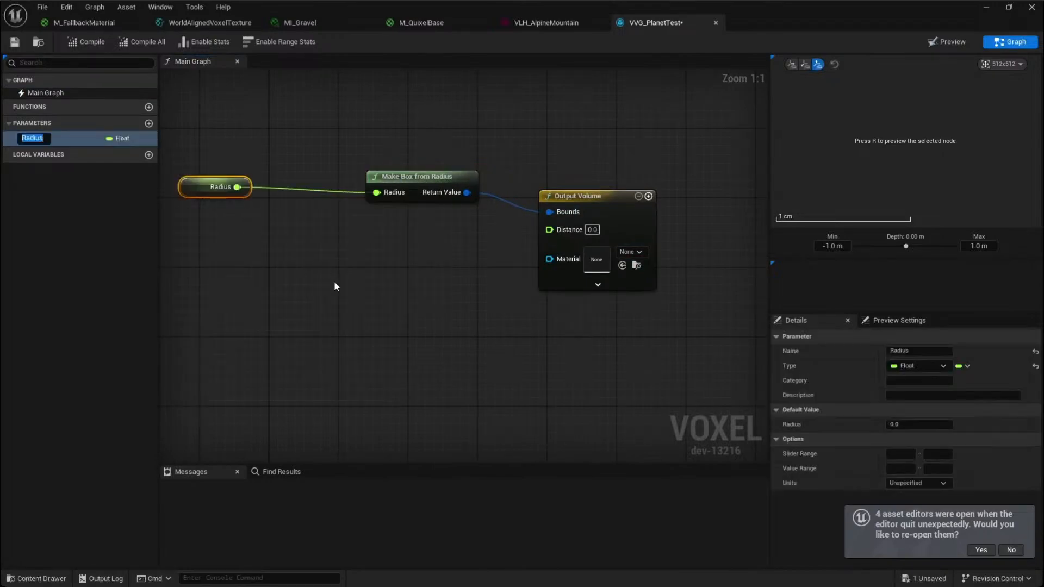
Add a Create Sphere Distance Field node driven by the Radius parameter
left_click_drag(194, 197, 350, 284)
left_click(364, 218)
type("sphere")
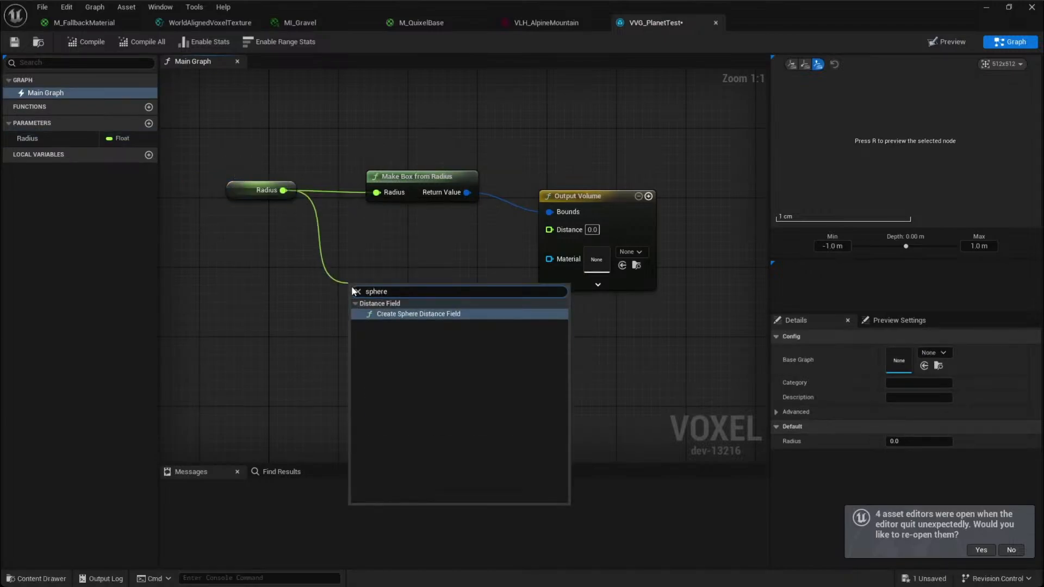
key("Return")
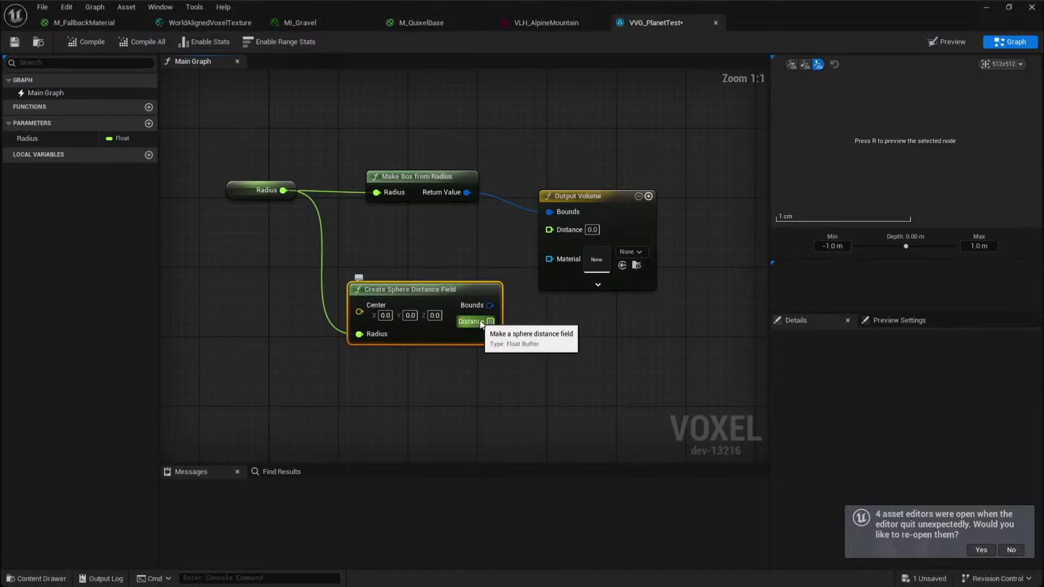
Delete the Make Box from Radius node, connect the sphere's Bounds and Distance to Output Volume, and straighten the node connections
left_click(405, 167)
left_click(414, 179)
key("Delete")
left_click_drag(419, 288, 418, 212)
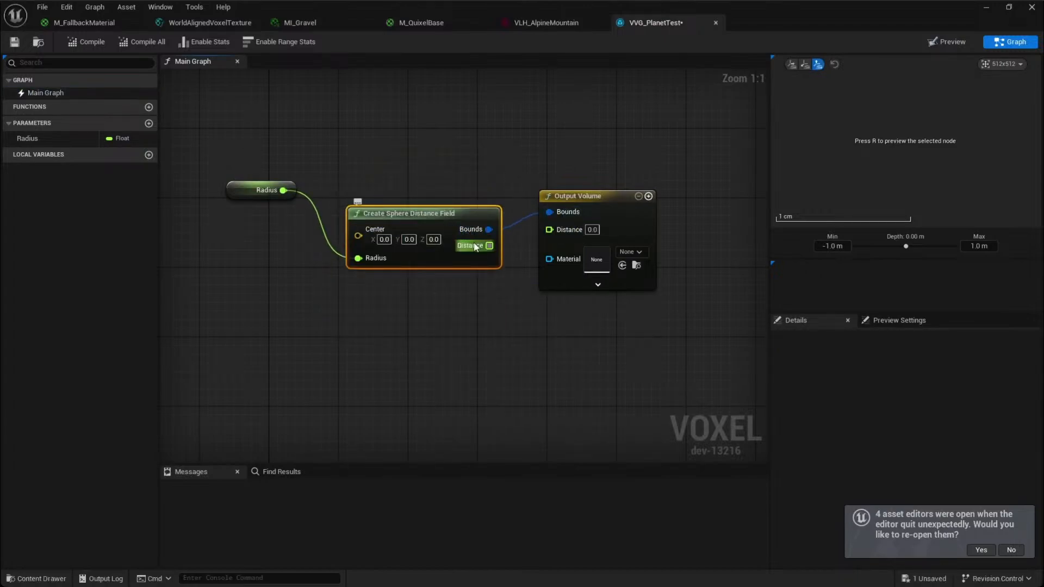
left_click_drag(207, 156, 602, 324)
key("q")
left_click(546, 331)
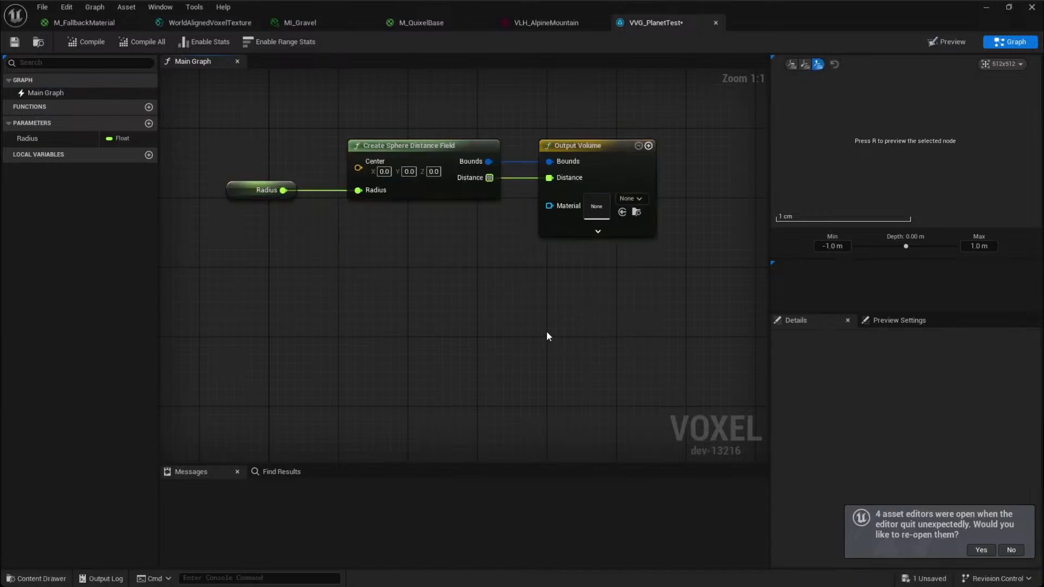
right_click_drag(547, 330, 549, 375)
Place VVG_PlanetTest in JungleLevel as a volume stamp and set its Radius to about 93513
left_click(983, 3)
right_click_drag(441, 307, 478, 308)
key("s")
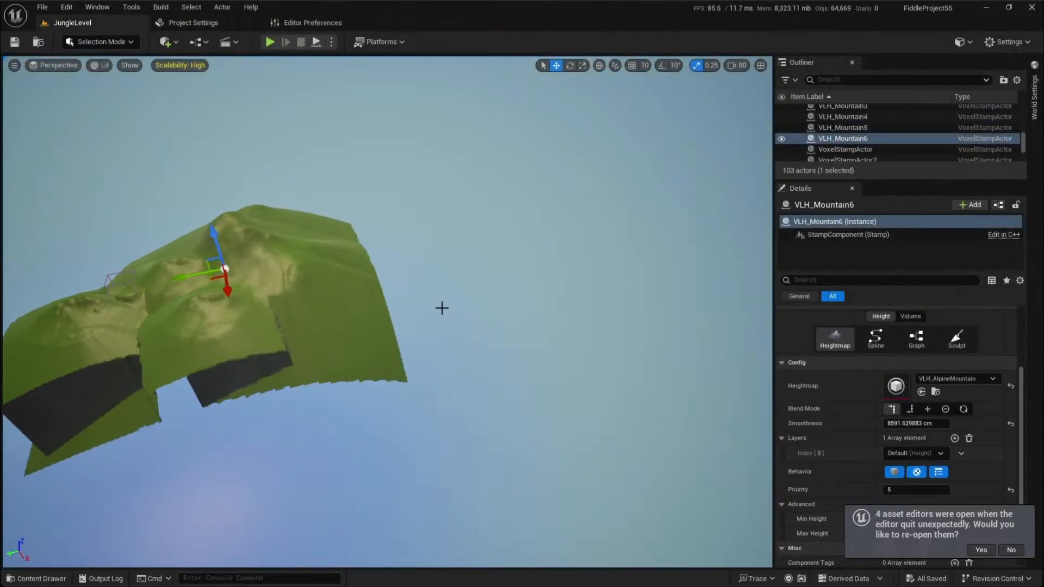
key("ctrl+space")
left_click_drag(256, 376, 379, 250)
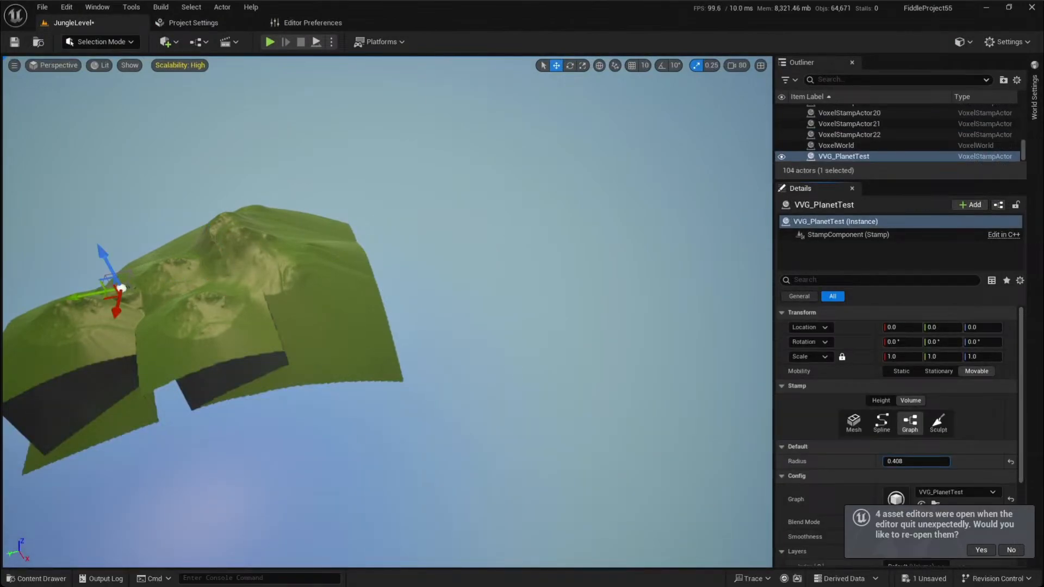
mouse_move(916, 461)
left_mouse_down()
mouse_move(957, 461)
mouse_move(932, 461)
left_mouse_up()
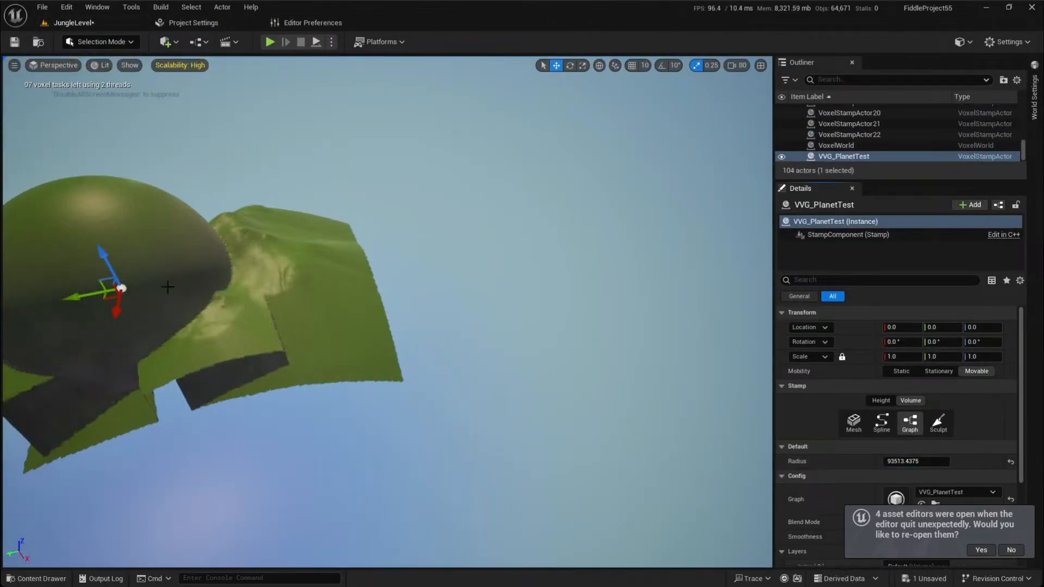
Move the VVG_PlanetTest stamp along Y, away from the mountains, to about -775232
left_click_drag(86, 293, 11, 296)
left_click_drag(653, 276, 656, 283)
key("f")
Inspect the planet sphere in the level from several distances and angles
key("s")
key("w")
right_click_drag(636, 297, 687, 299)
key("w")
key("s")
scroll(619, 313, "up", 1)
key("d")
key("w")
key("s")
key("a")
key("w")
key("a")
scroll(647, 318, "down", 2)
key("q")
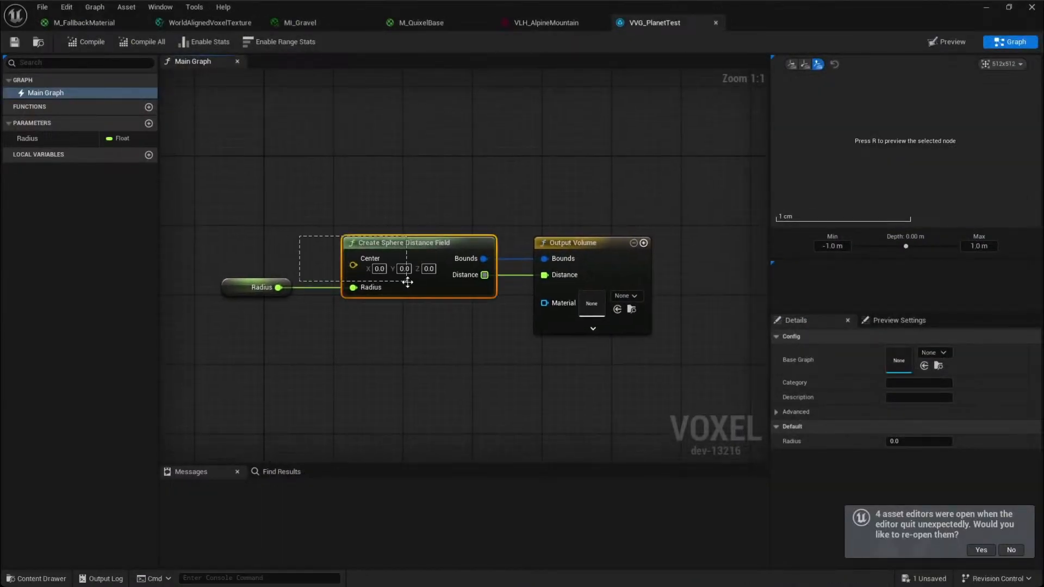
Insert an Extend Box node with Amount 500 between the sphere's Bounds and Output Volume's Bounds, moving the sphere nodes aside
left_click_drag(408, 282, 408, 283)
left_click_drag(236, 241, 402, 316)
left_click_drag(433, 280, 312, 288)
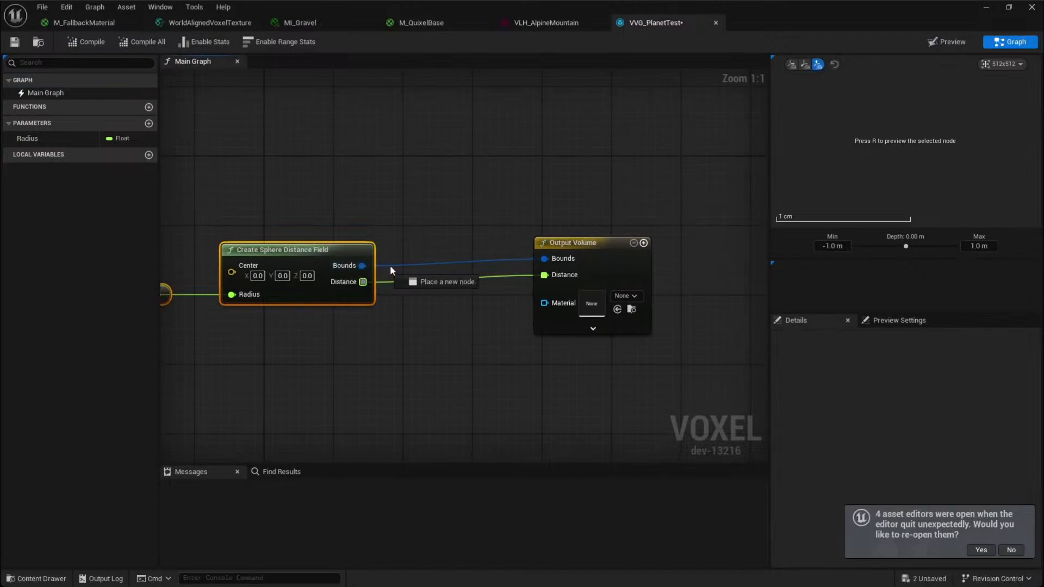
left_click_drag(370, 266, 403, 270)
type("ex")
key("Return")
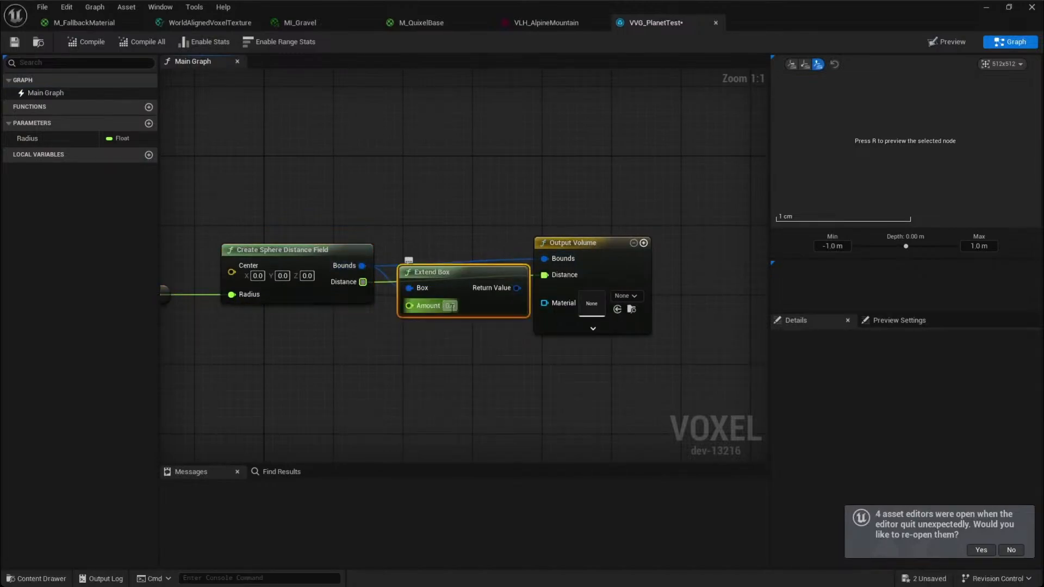
left_click_drag(597, 267, 640, 268)
Multiply the Radius parameter by 0.1, feed the result into Extend Box's Amount, and save all assets
left_click_drag(653, 7, 823, 344)
key("s")
right_click_drag(435, 305, 337, 280)
key("d")
key("w")
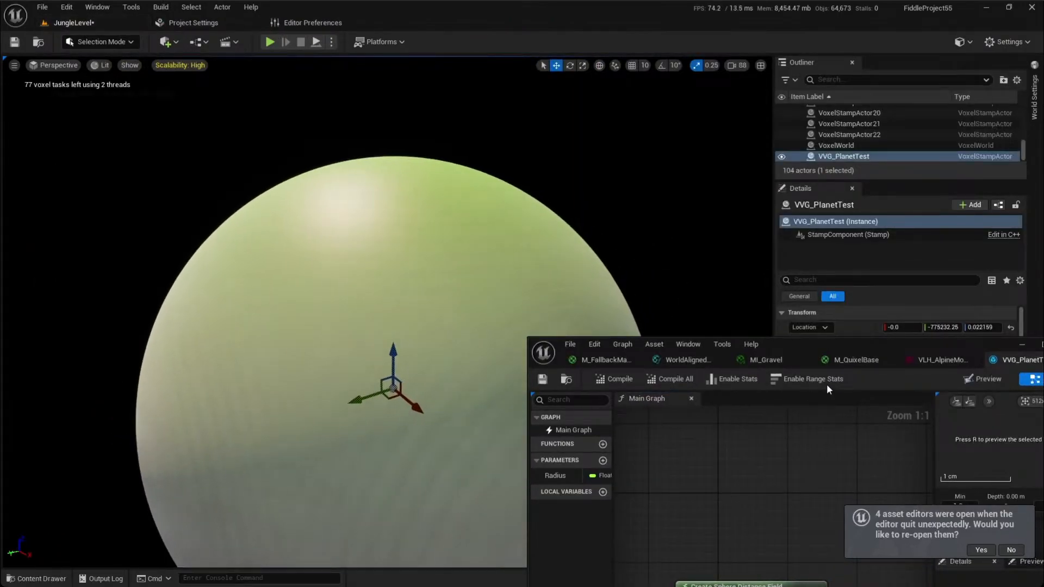
double_click(843, 342)
right_click_drag(494, 329, 551, 316)
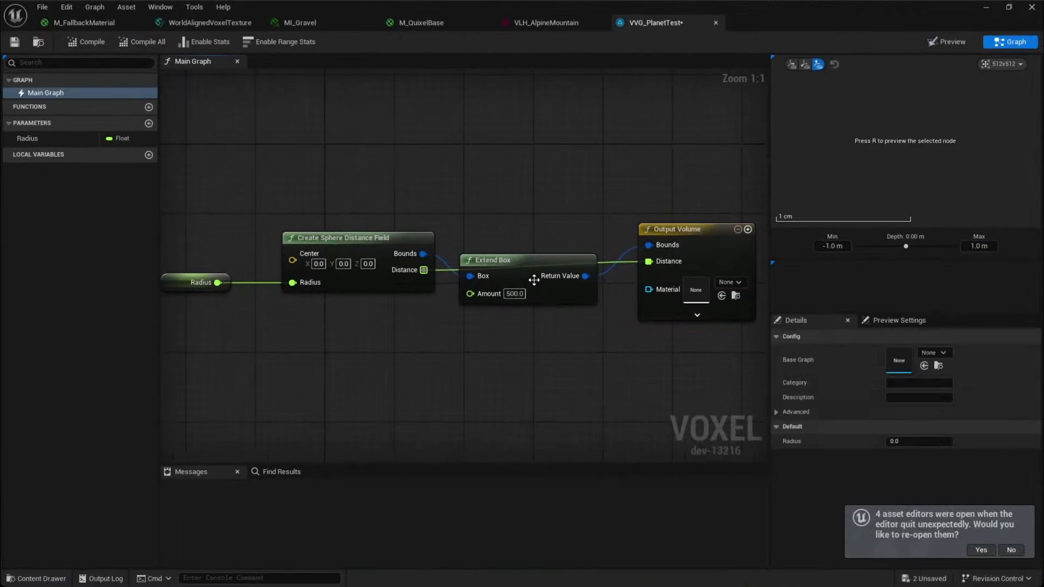
left_click(470, 247)
left_click_drag(222, 282, 324, 354)
type("*")
key("Return")
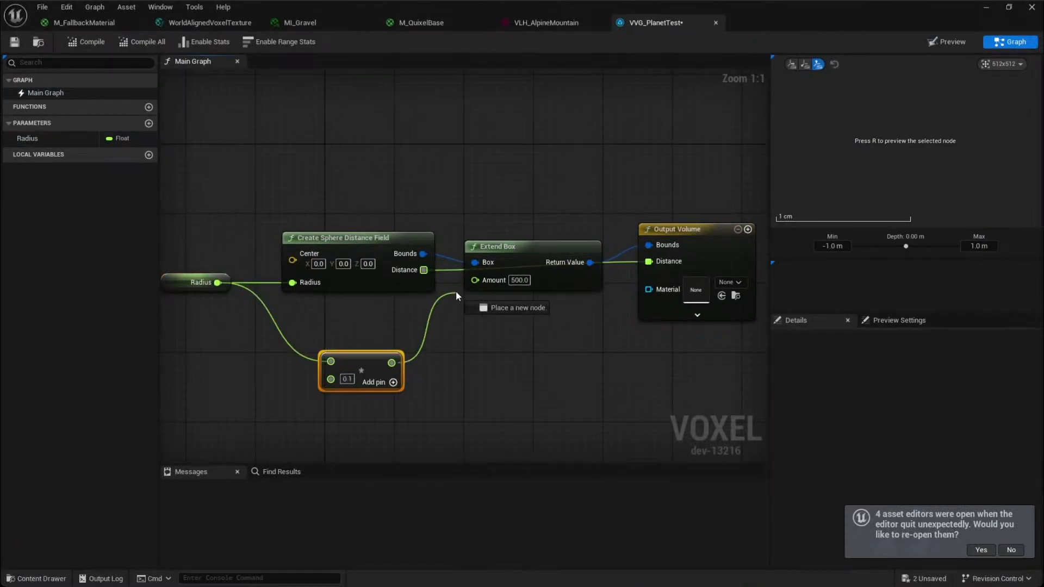
left_click(522, 408)
right_click_drag(522, 408, 491, 437)
key("ctrl+shift+s")
left_click(986, 9)
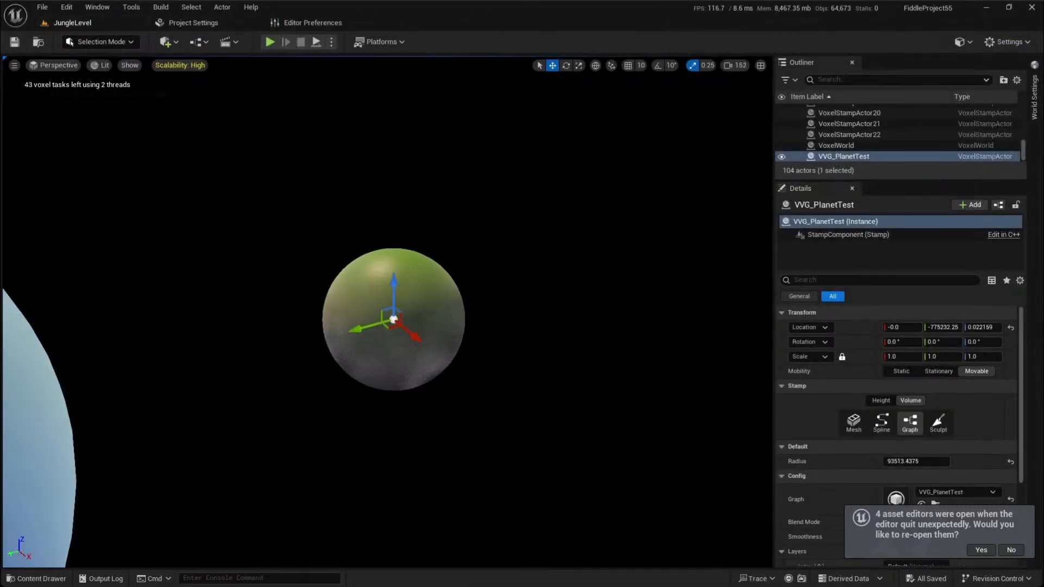
Set the planet stamp's Radius to about 242284 and move it along Y to about -1029700
left_click_drag(900, 462, 946, 462)
right_click_drag(385, 312, 372, 316)
key("s")
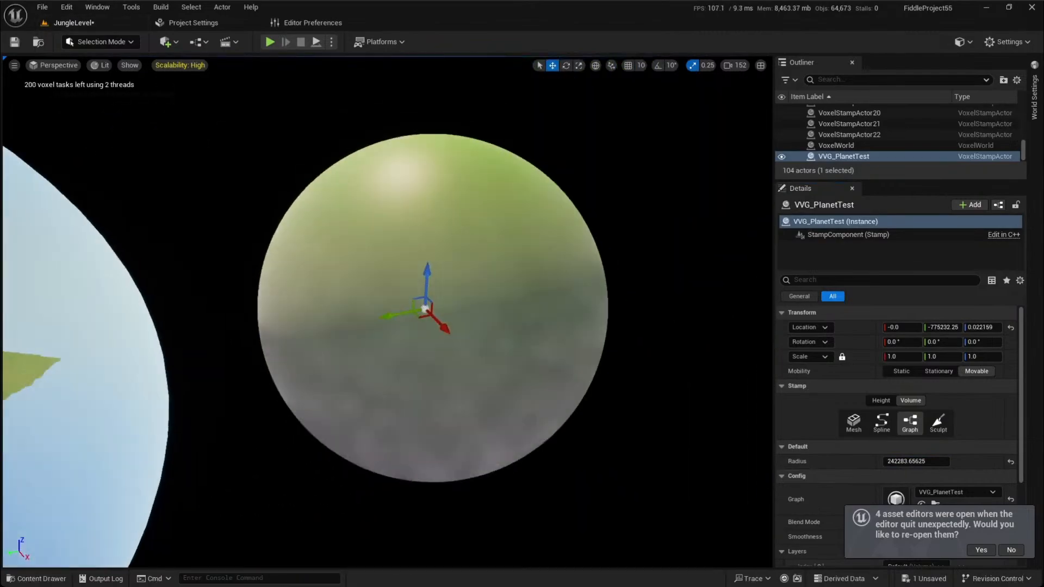
left_click_drag(384, 312, 507, 306)
right_click_drag(472, 322, 500, 323)
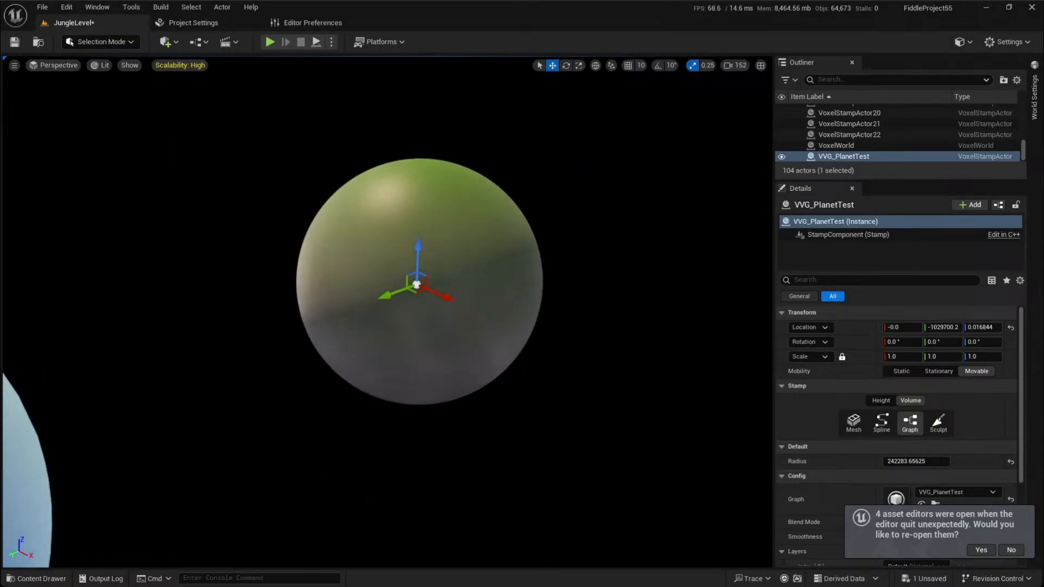
Turn on the stamp bounds display with the console variable voxel.ShowStampBounds
type("show bru")
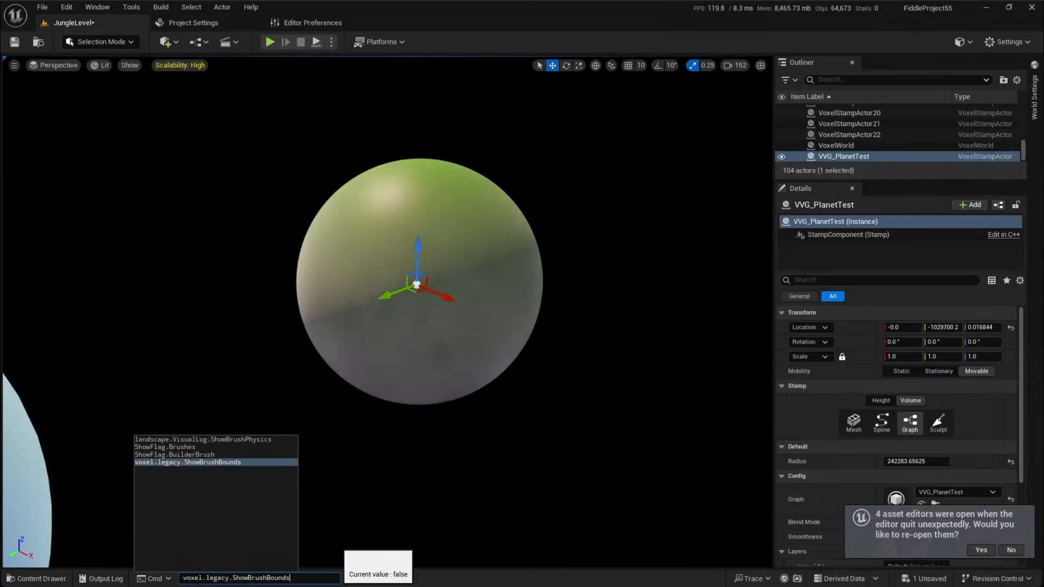
key("Up")
type("stamp")
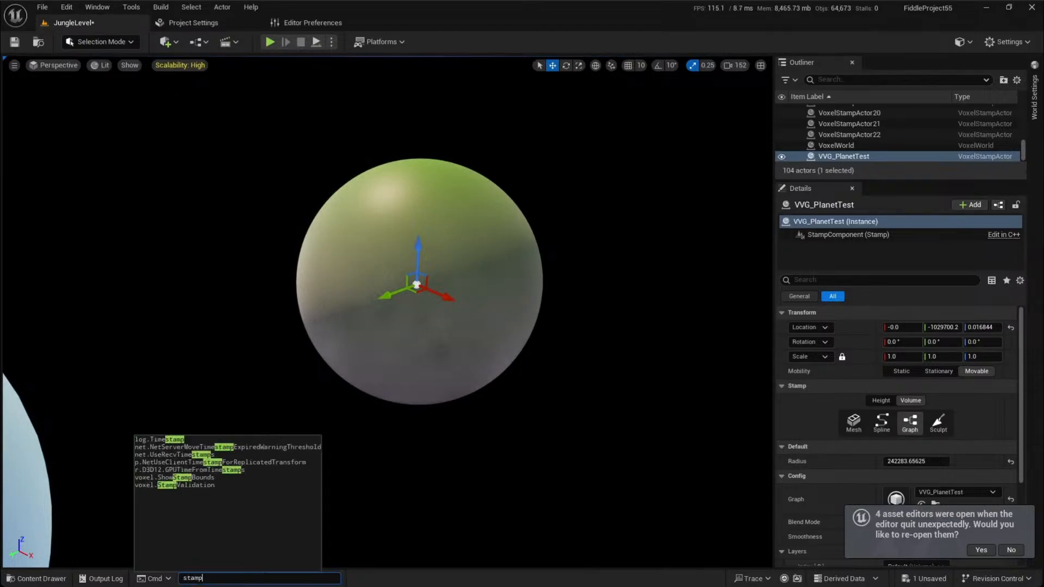
type("bou")
key("Tab")
key("Return")
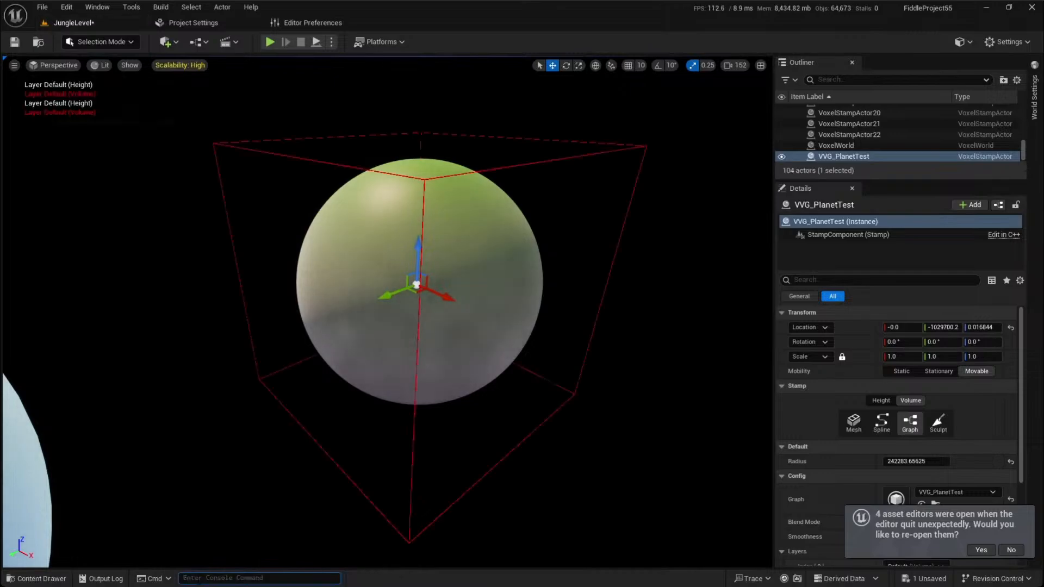
Examine the bounding box around the planet from several angles to see how much it exceeds the sphere
key("d")
right_click_drag(200, 559, 310, 554)
scroll(200, 558, "down", 1)
key("a")
scroll(200, 558, "down", 1)
key("s")
right_click_drag(300, 377, 435, 355)
key("d")
key("a")
key("w")
Try feeding the sphere's Bounds directly into Output Volume, bypassing Extend Box, and inspect the planet's edge against its bounds
key("alt+Tab")
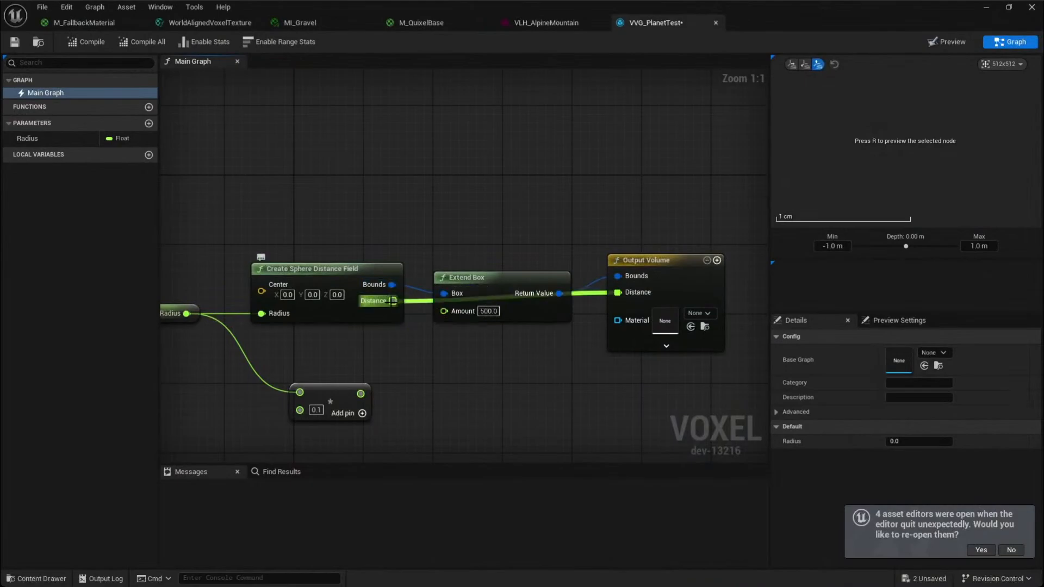
left_click_drag(900, 7, 881, 478)
key("d")
right_click_drag(571, 348, 591, 373)
key("w")
key("a")
scroll(587, 378, "down", 1)
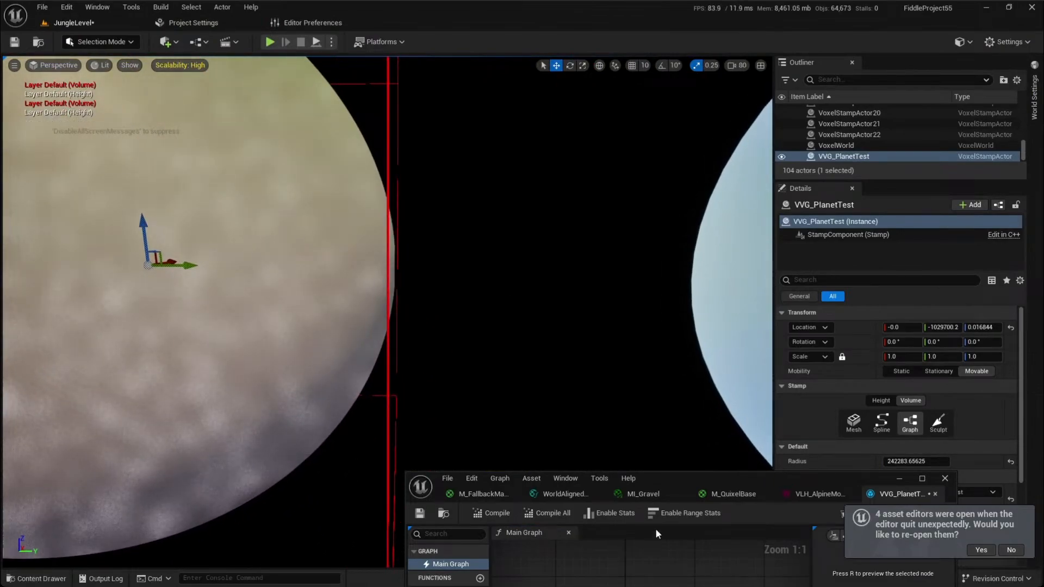
Reconnect Extend Box's output to Output Volume's Bounds and the multiplied Radius to Extend Box's Amount
left_click_drag(696, 485, 590, 172)
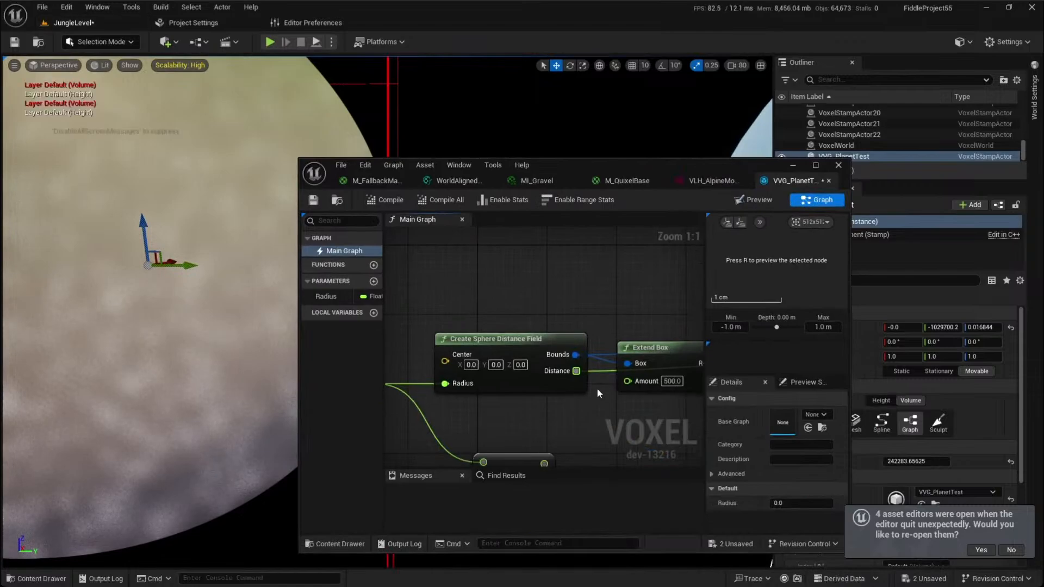
right_click_drag(643, 337, 527, 357)
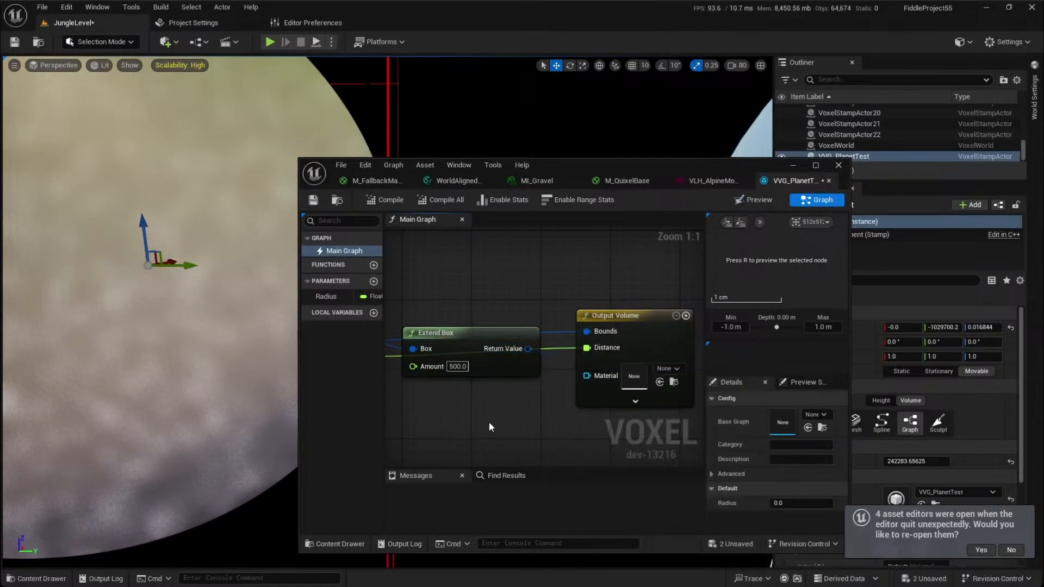
right_click_drag(489, 427, 438, 408)
left_click_drag(424, 423, 677, 306)
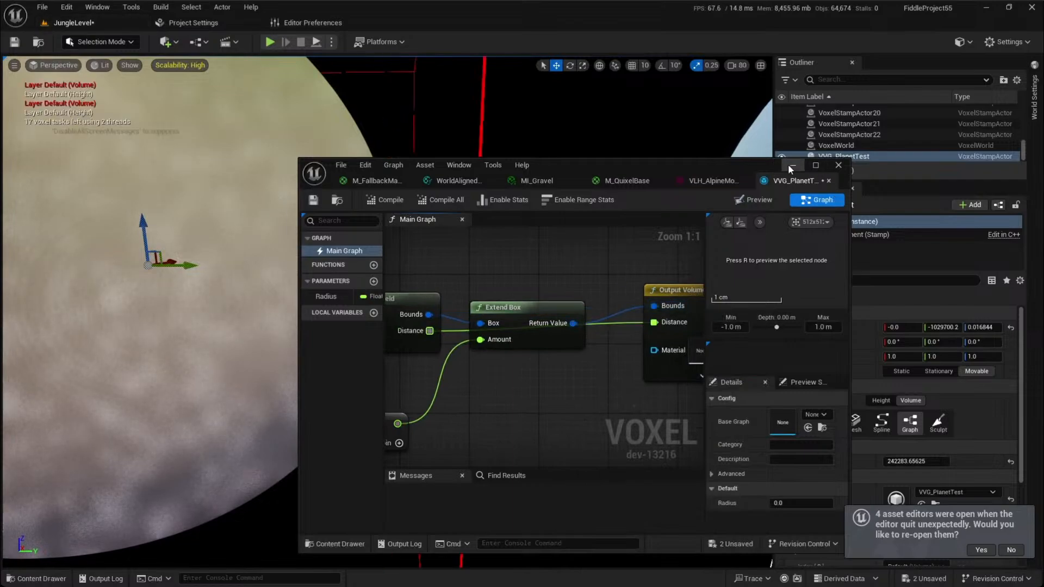
left_click(792, 166)
Examine the extended bounding box and the gap between it and the planet's surface
scroll(347, 294, "down", 5)
right_click_drag(419, 277, 442, 275)
key("d")
scroll(414, 271, "up", 5)
key("w")
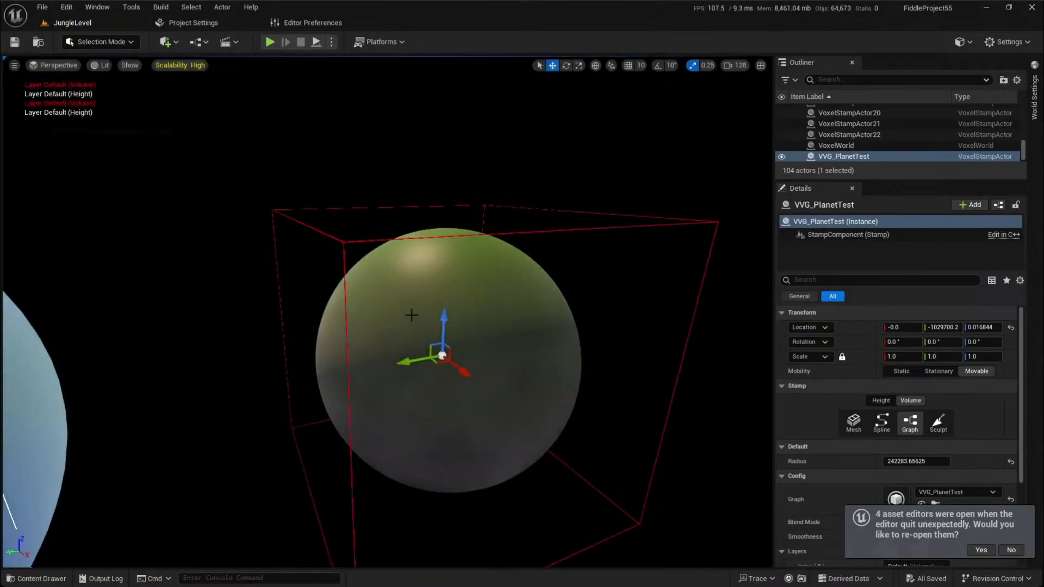
key("w")
right_click_drag(411, 315, 411, 315)
scroll(411, 315, "down", 3)
key("w")
key("w")
scroll(411, 315, "down", 6)
key("s")
scroll(331, 320, "up", 6)
right_click_drag(331, 320, 331, 320)
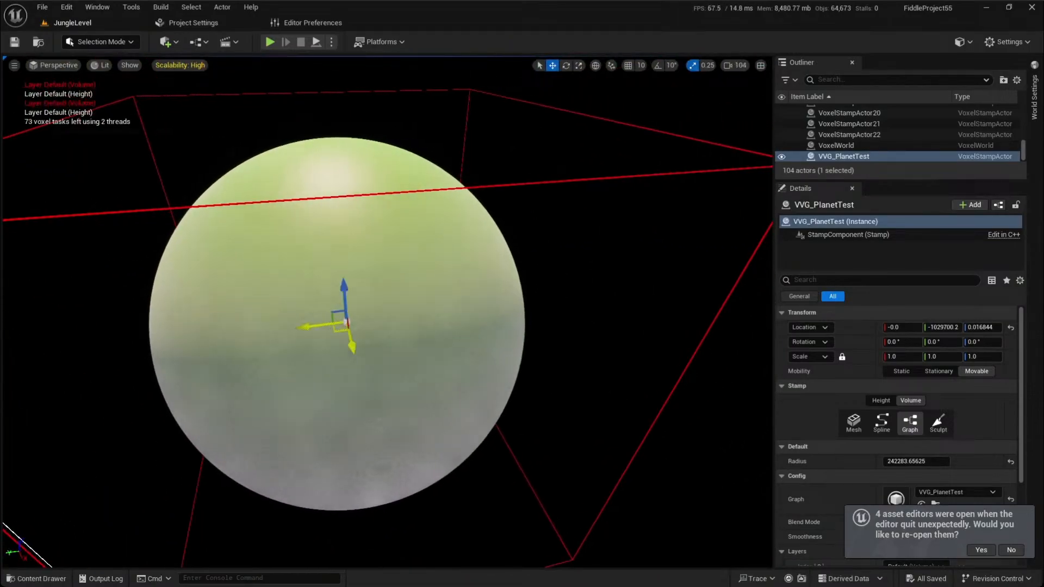
Move the planet stamp horizontally to about X -87472, Y -1487956
left_click_drag(338, 333, 584, 280)
right_click_drag(459, 345, 460, 346)
key("w")
scroll(459, 346, "down", 2)
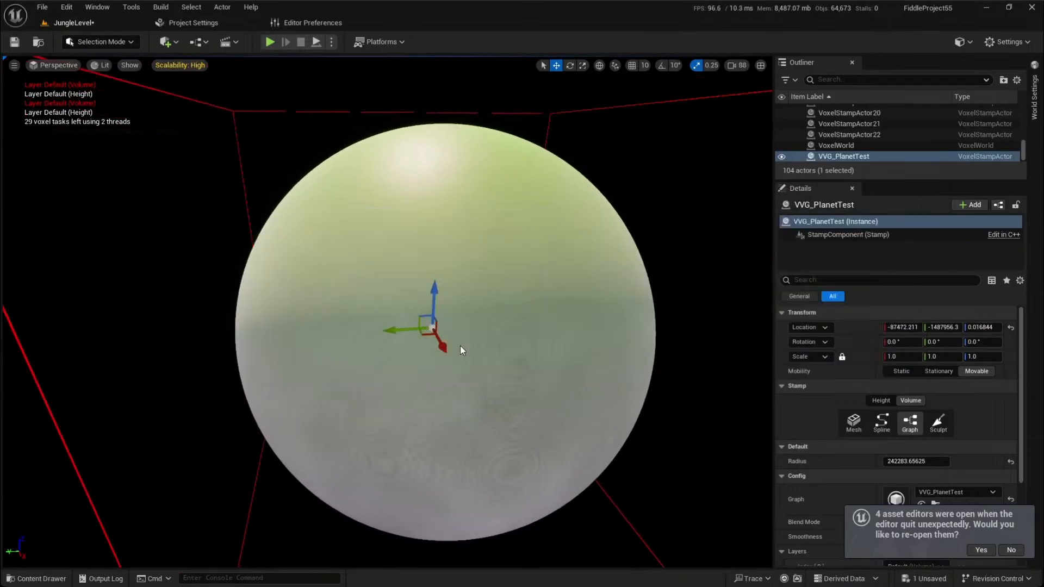
Return to the VVG_PlanetTest graph and add an Advanced Noise 3D node in the empty area below the sphere nodes
key("alt+Tab")
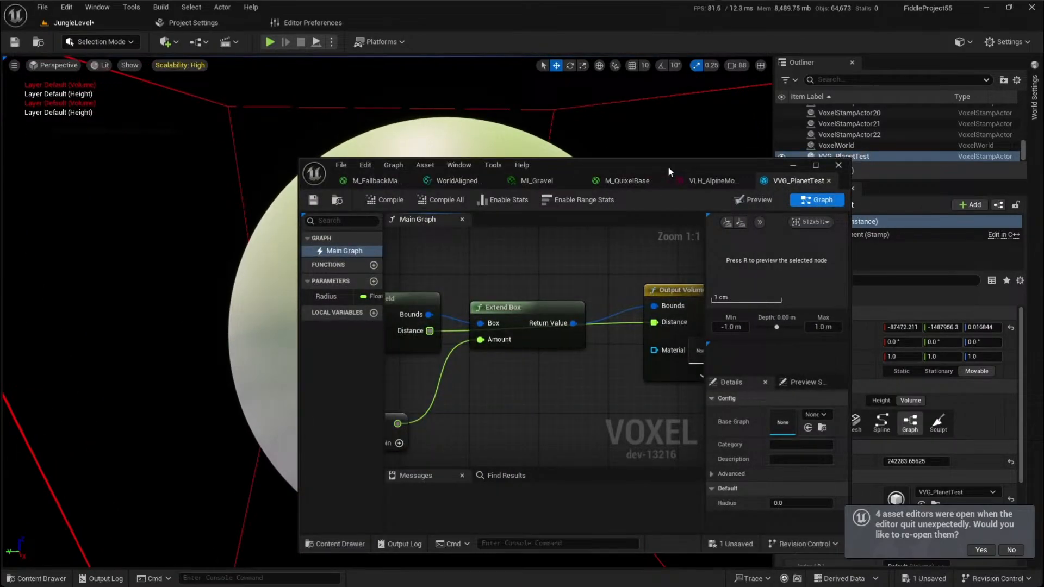
right_click_drag(566, 419, 579, 363)
scroll(514, 328, "down", 4)
right_click_drag(492, 371, 642, 364)
right_click_drag(591, 392, 535, 415)
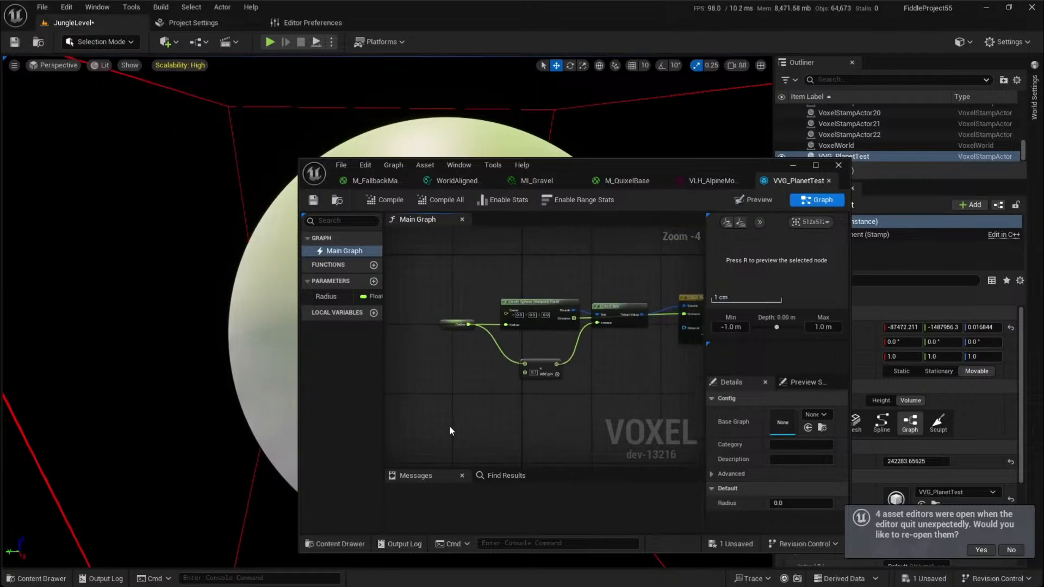
right_click(449, 427)
type("3d")
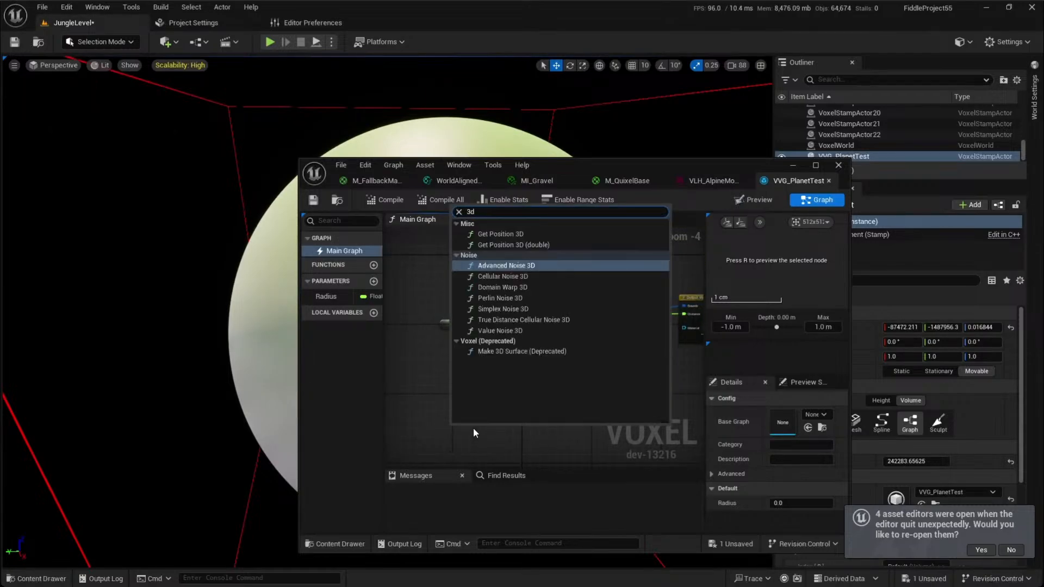
key("Return")
scroll(473, 428, "up", 3)
right_click_drag(473, 428, 618, 315)
Feed the Advanced Noise 3D node's Position input from a new Get Position 3D node
left_click_drag(588, 330, 458, 333)
type("g")
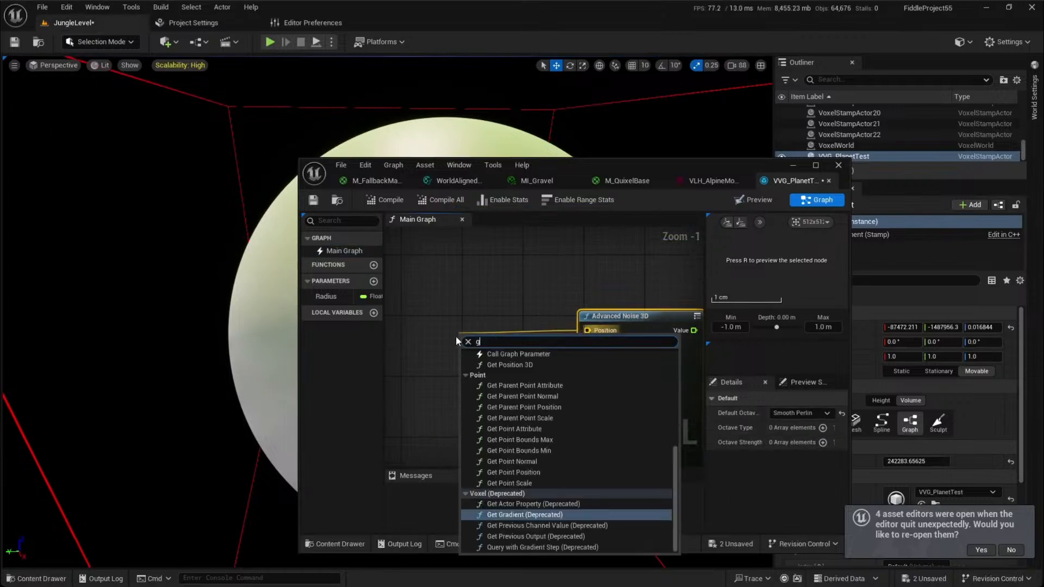
type("et")
left_click(550, 437)
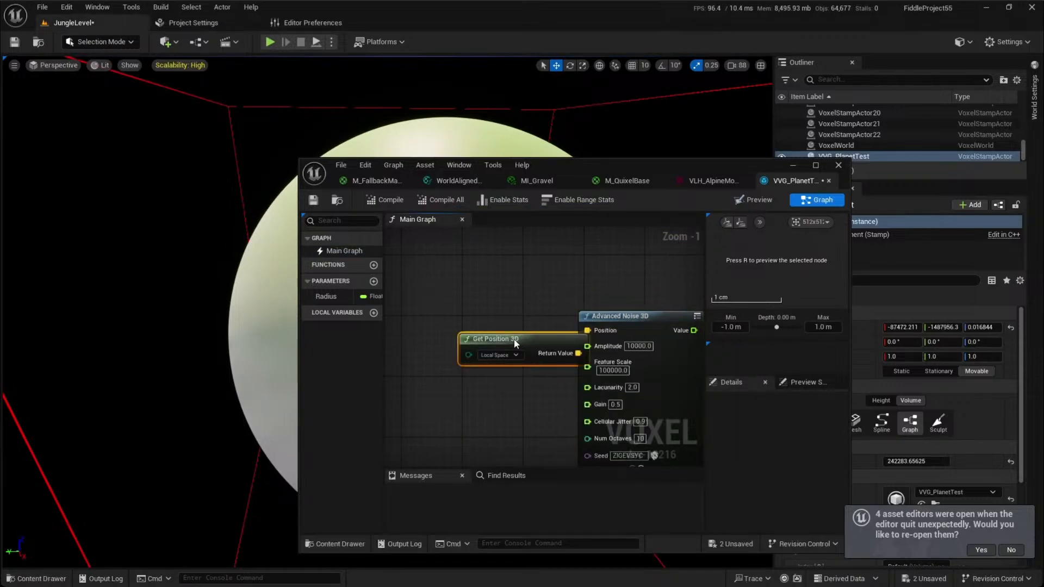
Sum the sphere's Distance and the noise Value in an Add node that feeds Output Volume's Distance
right_click_drag(694, 337, 472, 420)
left_click_drag(517, 318, 522, 320)
type("add")
key("Return")
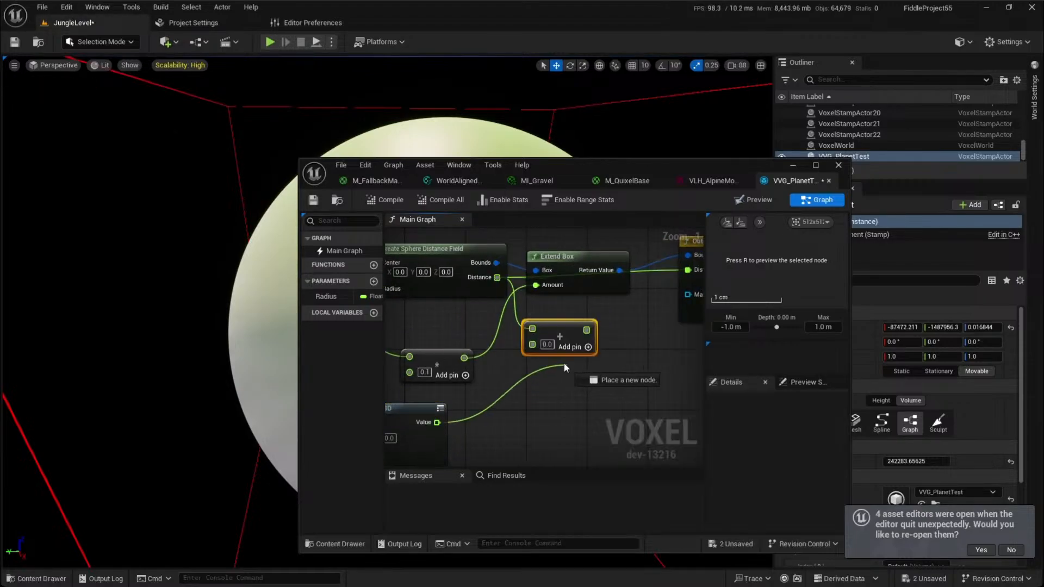
left_click(638, 370)
Put the graph window out of the way and examine the noise-displaced planet's surface and bounding box in JungleLevel
left_click_drag(601, 167, 757, 201)
right_click_drag(443, 230, 630, 237)
right_click_drag(261, 304, 277, 265)
key("w")
scroll(229, 305, "down", 5)
key("w")
scroll(200, 254, "down", 4)
key("w")
scroll(205, 251, "down", 1)
left_click(946, 199)
right_click_drag(236, 400, 619, 367)
key("w")
scroll(236, 400, "down", 3)
key("w")
scroll(259, 418, "down", 3)
key("alt+2")
key("alt+4")
scroll(259, 419, "up", 6)
key("w")
scroll(255, 397, "up", 2)
key("a")
key("w")
scroll(397, 395, "down", 2)
key("f")
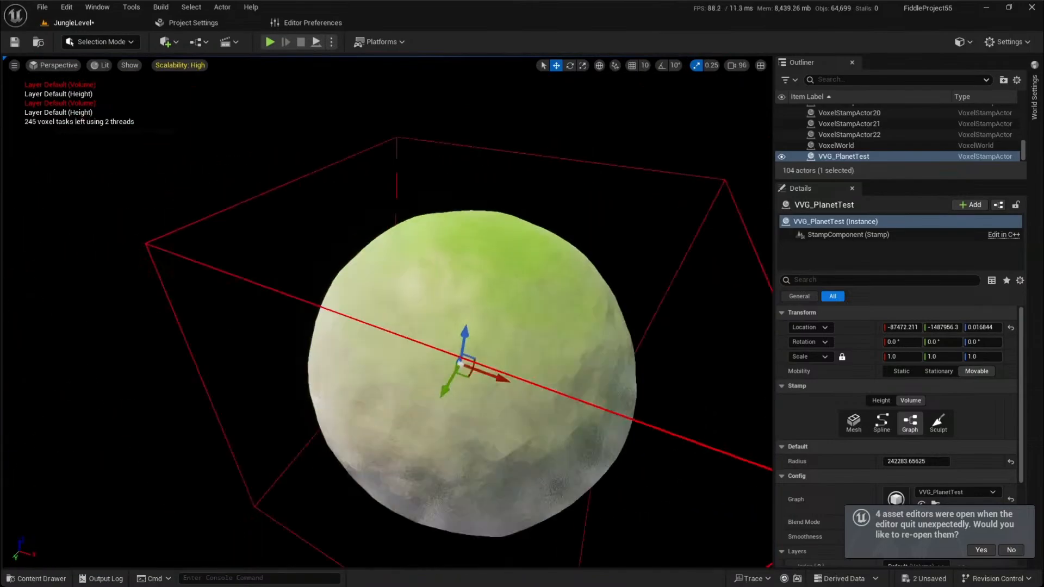
Move the planet stamp along Y to about -2266227 and set its Radius to 2042283.625
left_click_drag(417, 311, 561, 336)
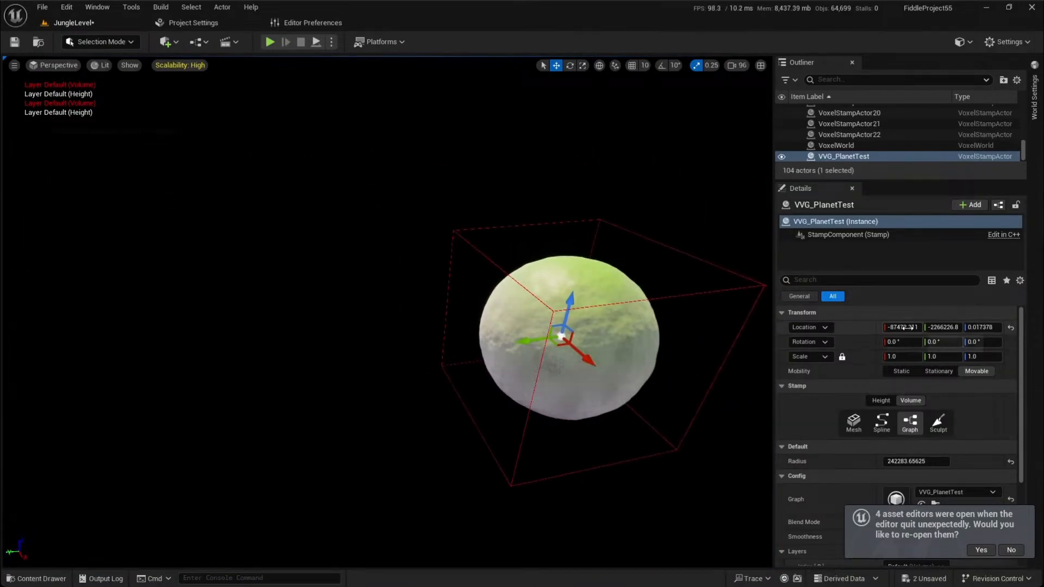
left_click(924, 461)
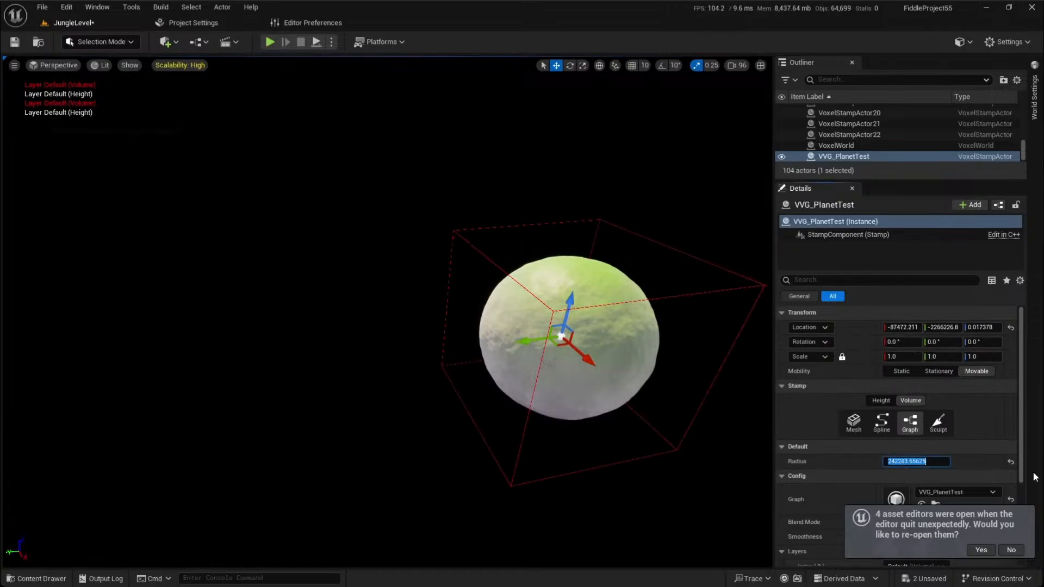
type("0")
key("Return")
key("f")
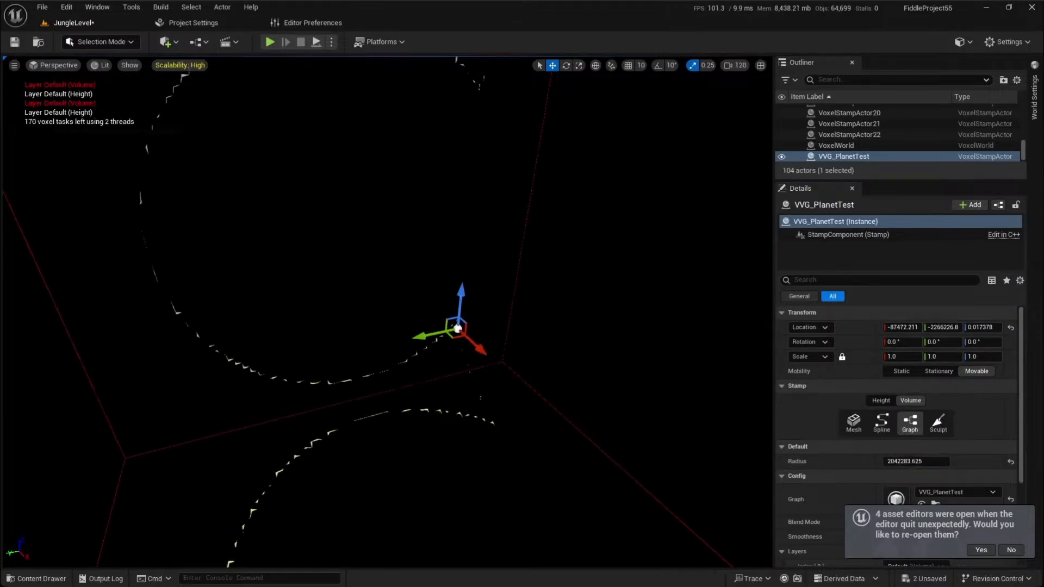
Save the level and briefly play-test the enlarged planet's surface, skipping the wait for voxel tasks
key("ctrl+s")
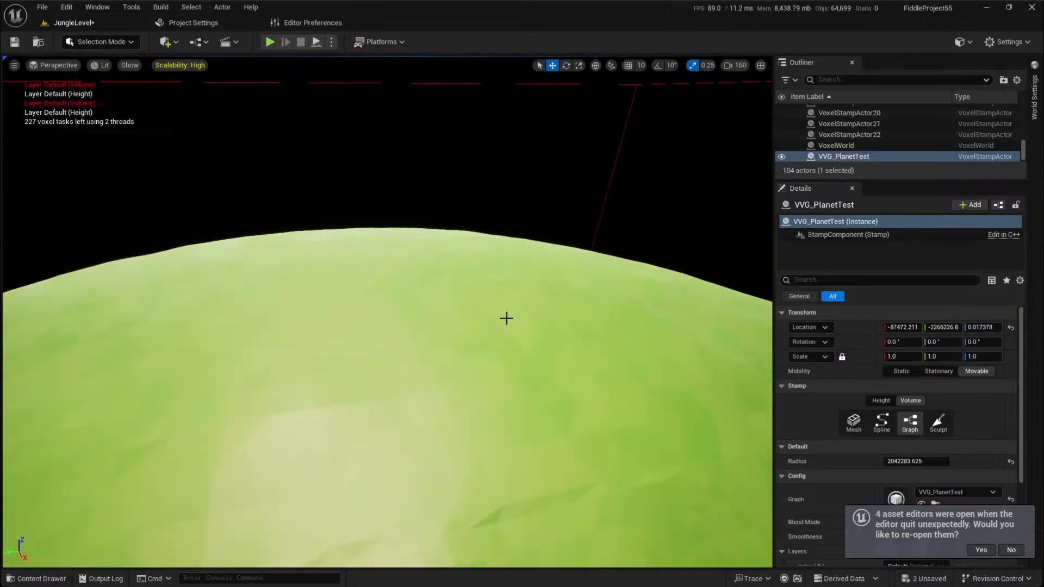
scroll(475, 317, "down", 3)
right_click_drag(475, 317, 475, 317)
right_click_drag(419, 226, 419, 226)
scroll(419, 226, "down", 2)
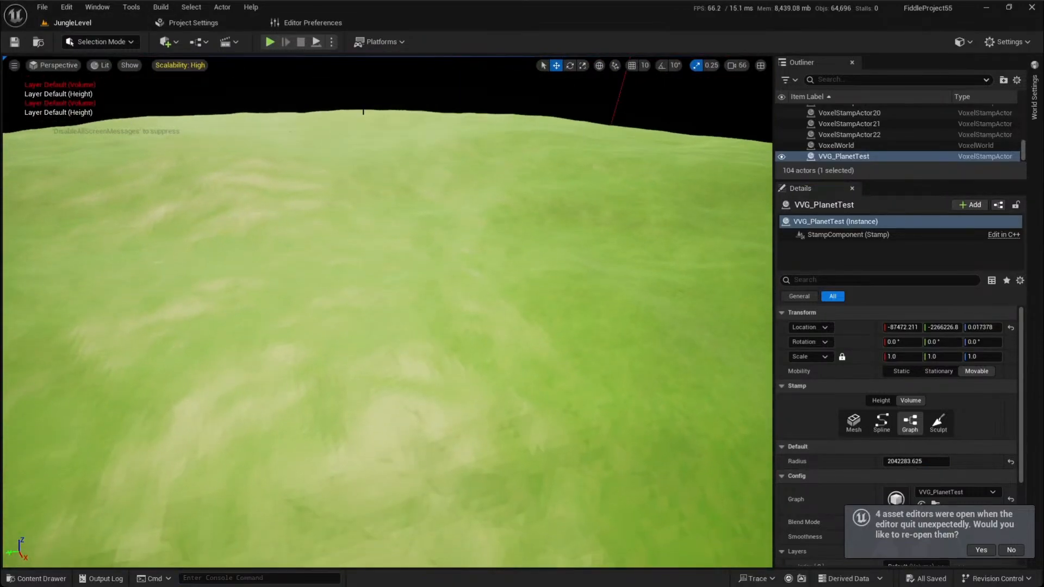
left_click(271, 43)
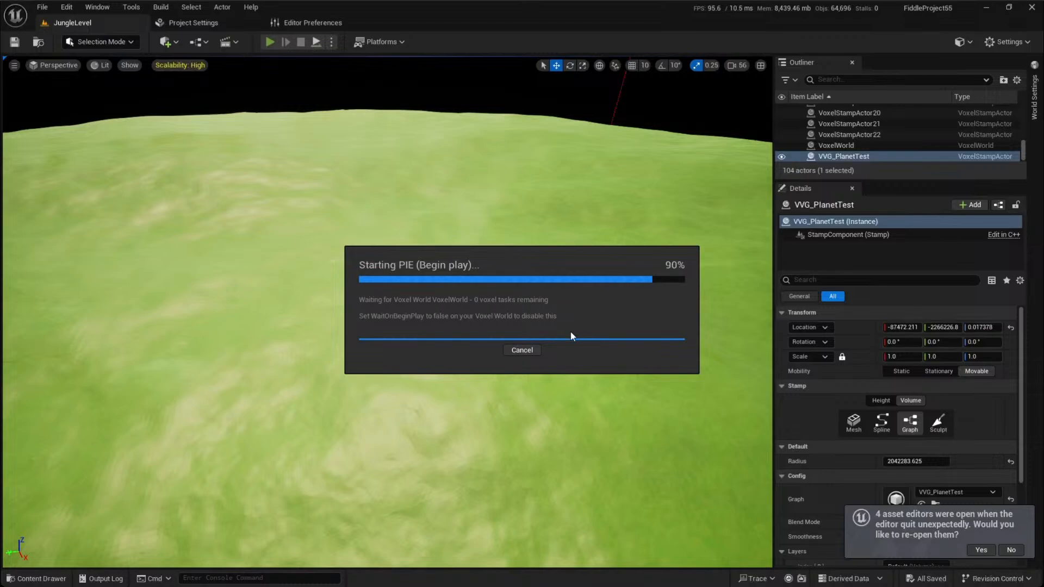
left_click(525, 350)
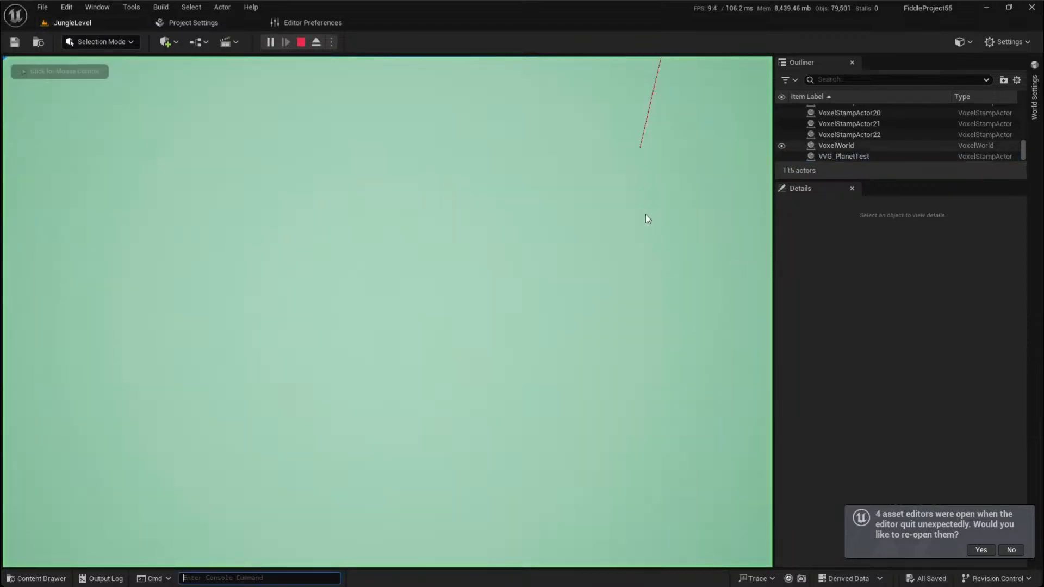
key("Escape")
Lower VoxelWorld's maximum Game Quality to 2.0 and run a short play test
left_click(868, 146)
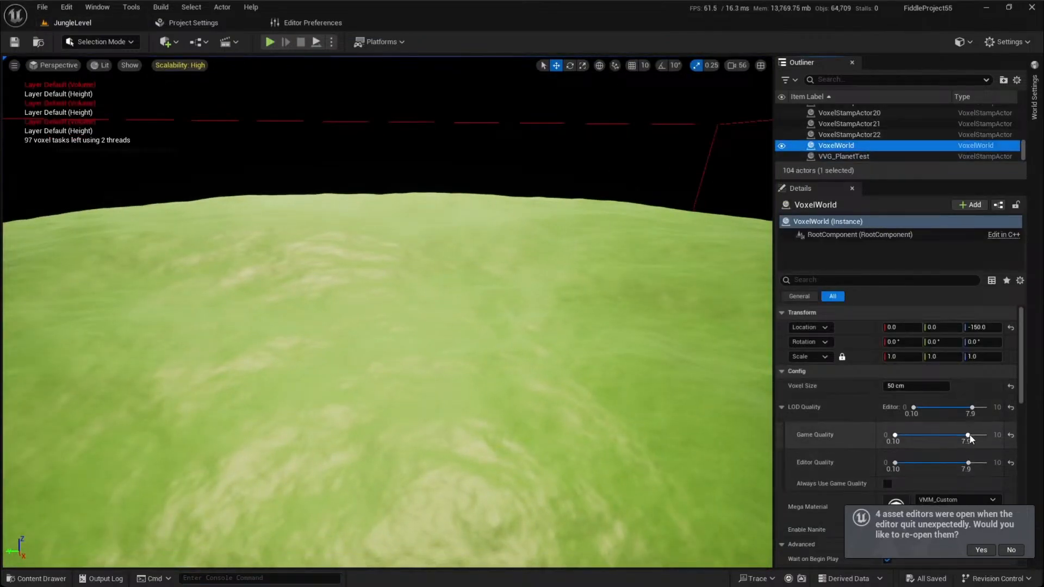
left_click_drag(968, 439, 940, 441)
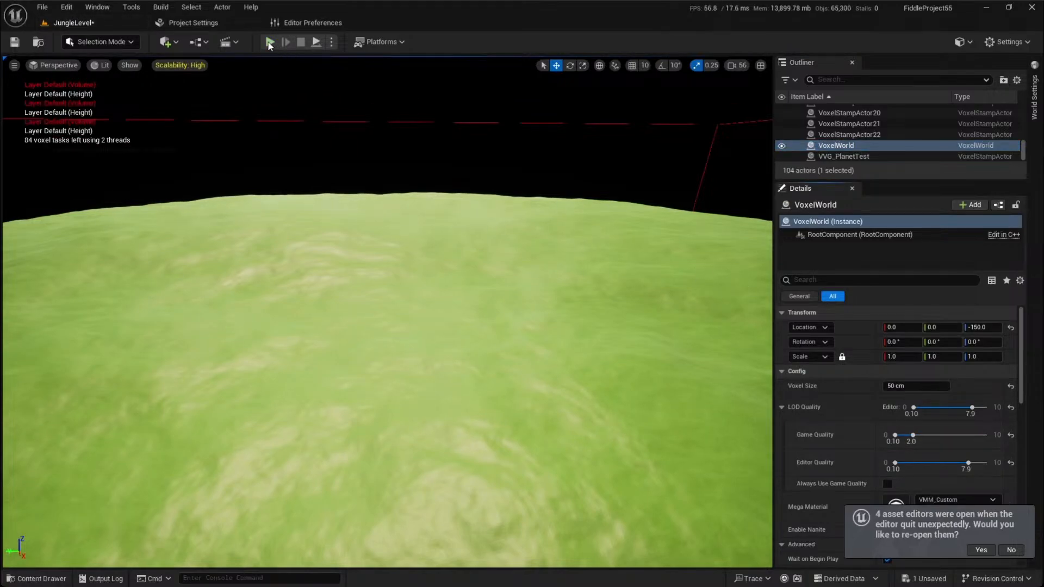
left_click(270, 44)
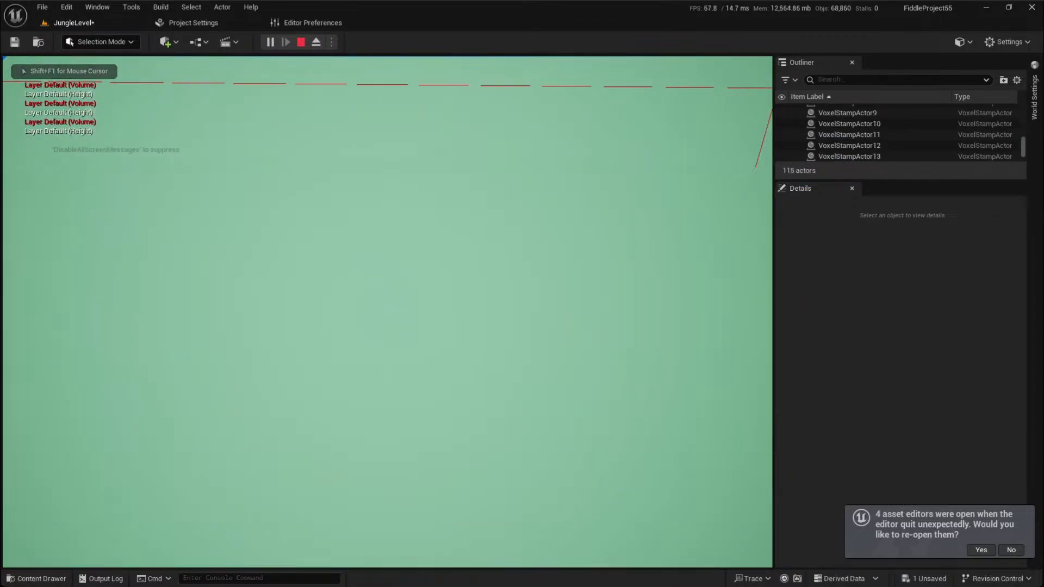
key("Escape")
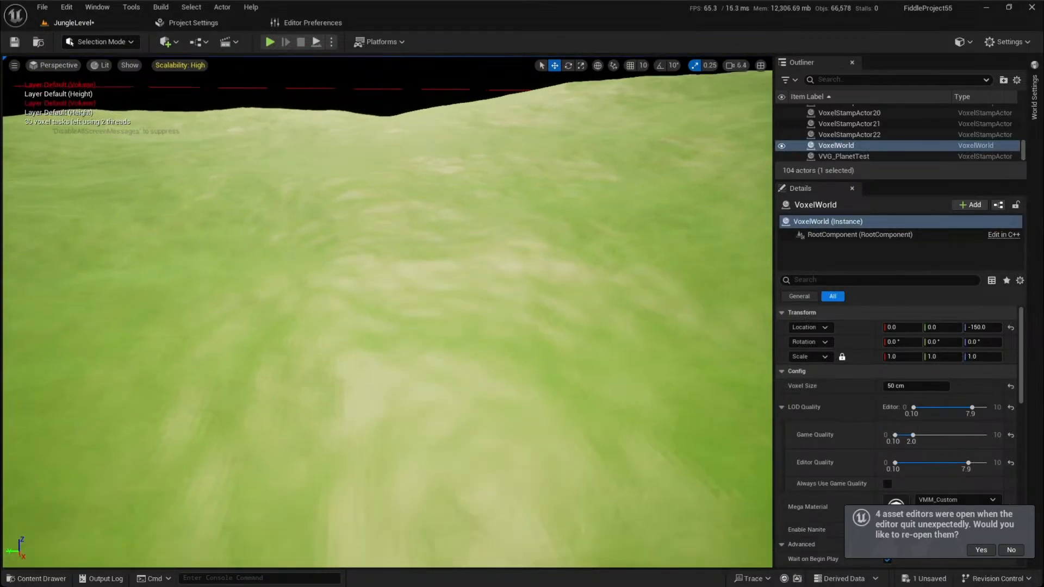
Play-test the planet with ExponentialHeightFog's Fog Density reduced to 0.00012, ending the session after a look around
key("alt+p")
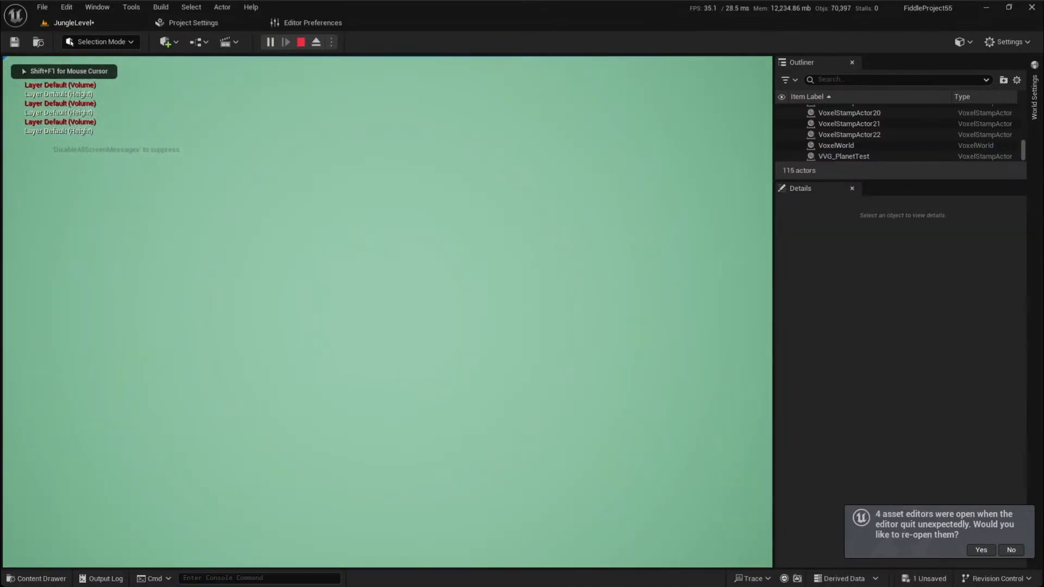
scroll(895, 116, "up", 3)
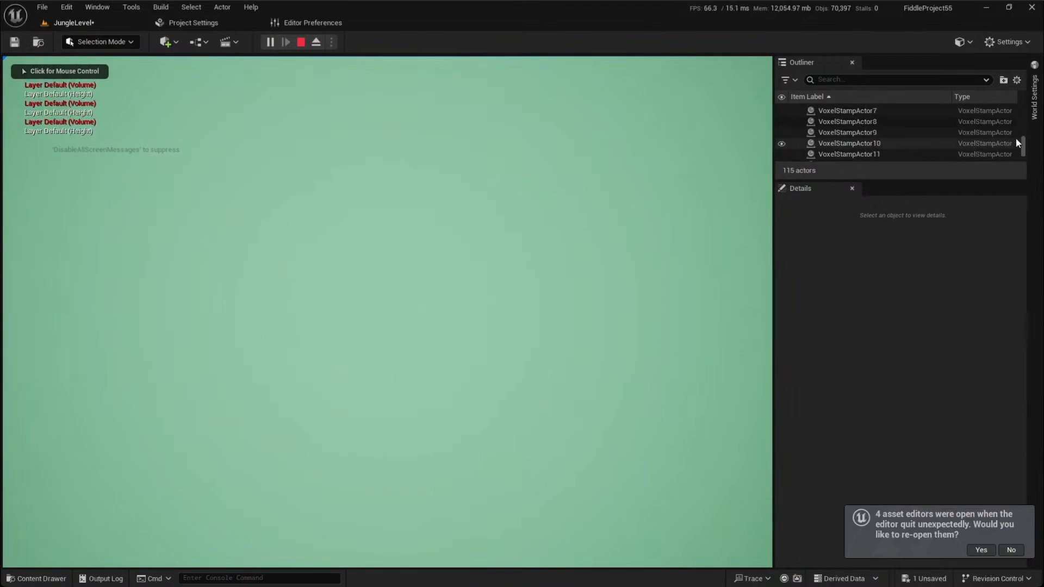
left_click(881, 80)
type("fog")
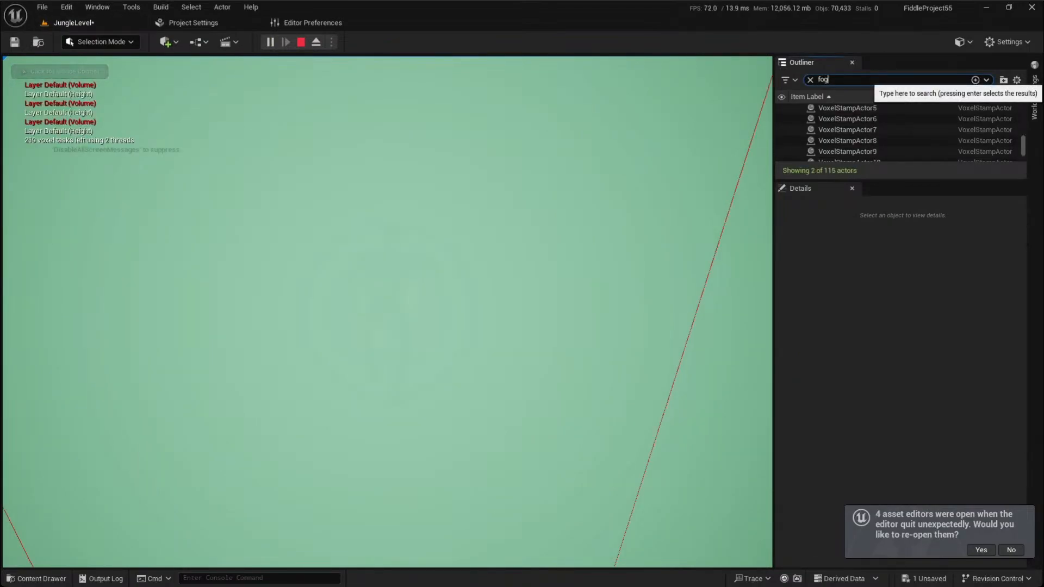
left_click(866, 132)
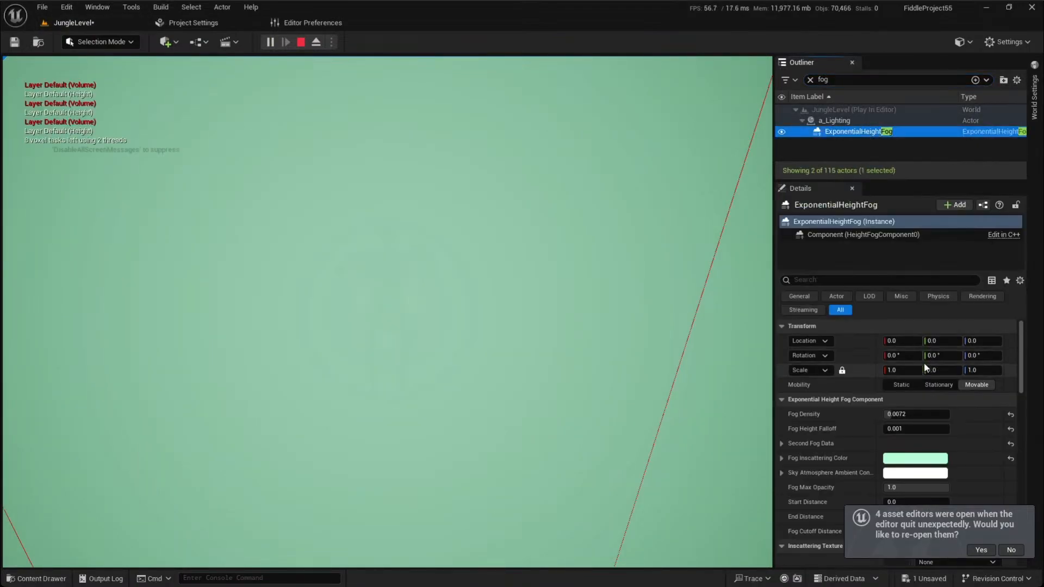
left_click(909, 414)
type("0")
key("Return")
left_click_drag(909, 414, 914, 414)
left_click(615, 337)
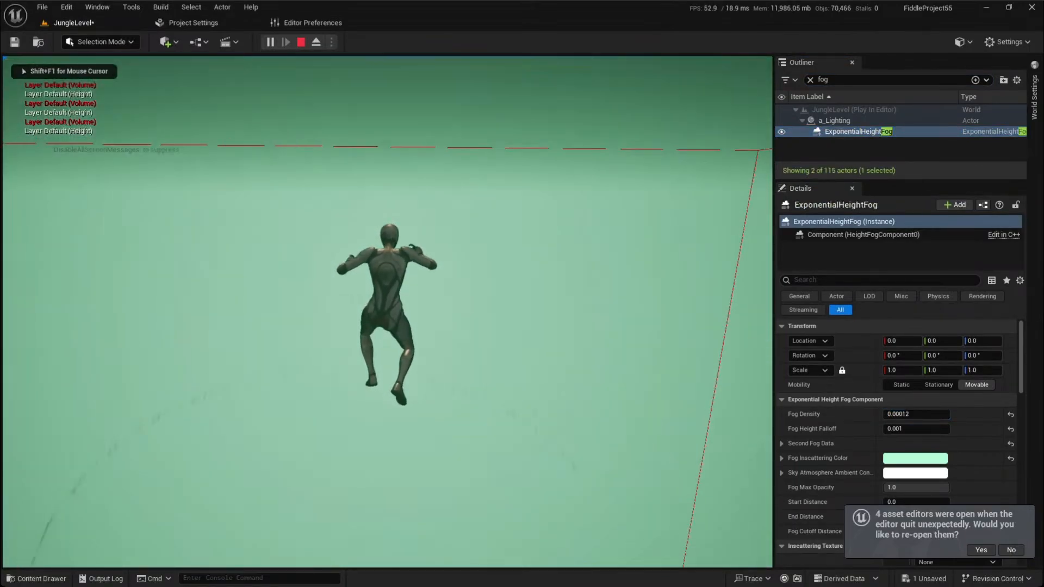
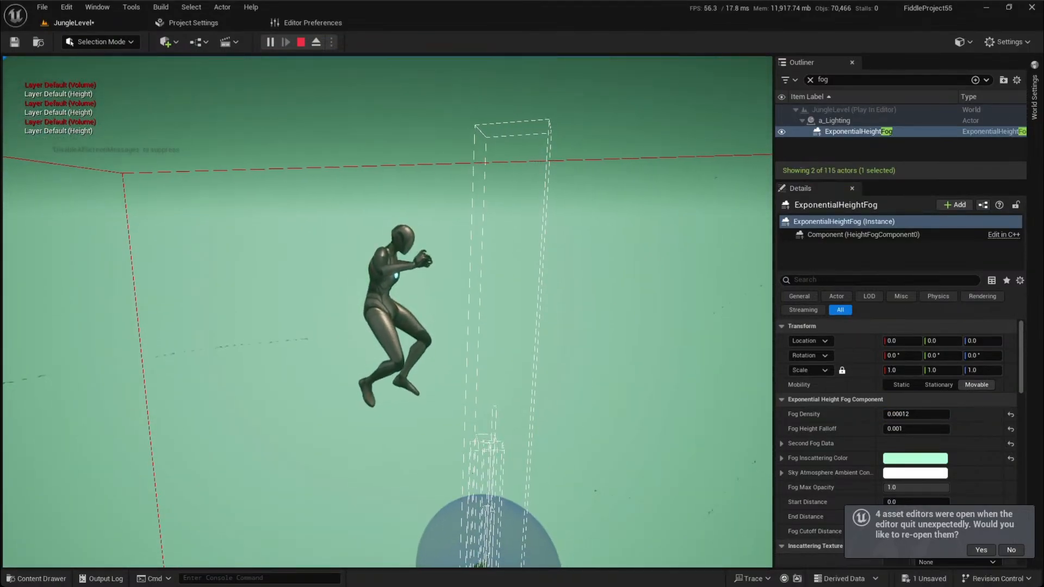
key("Escape")
Save the level and set VoxelWorld's Editor Quality range to 0–2.0, with the camera close to the planet's surface
right_click_drag(388, 312, 490, 386)
scroll(409, 435, "up", 5)
scroll(462, 375, "up", 1)
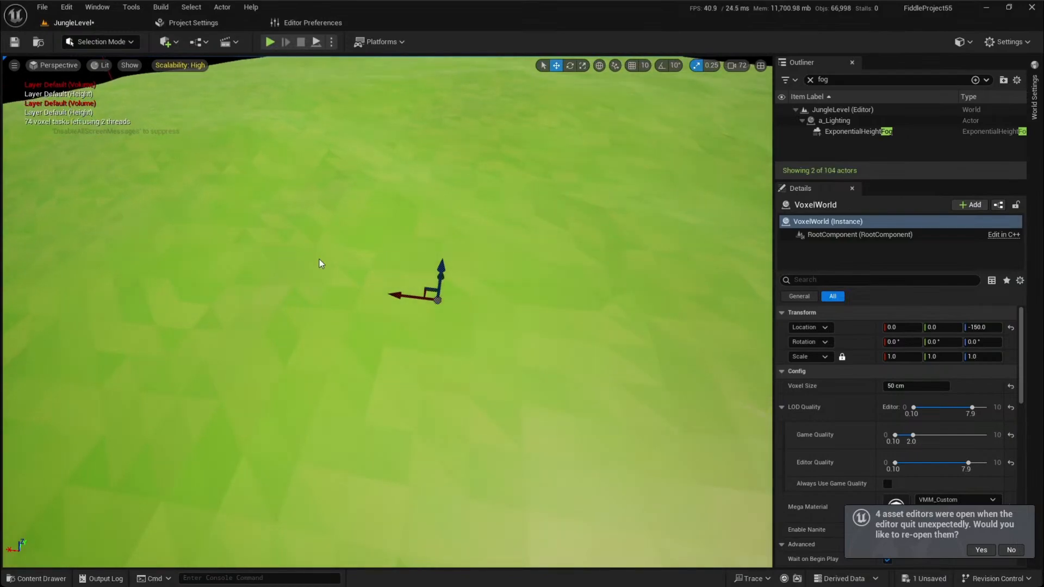
key("ctrl+s")
scroll(272, 280, "down", 1)
right_click_drag(256, 282, 279, 288)
scroll(276, 289, "down", 1)
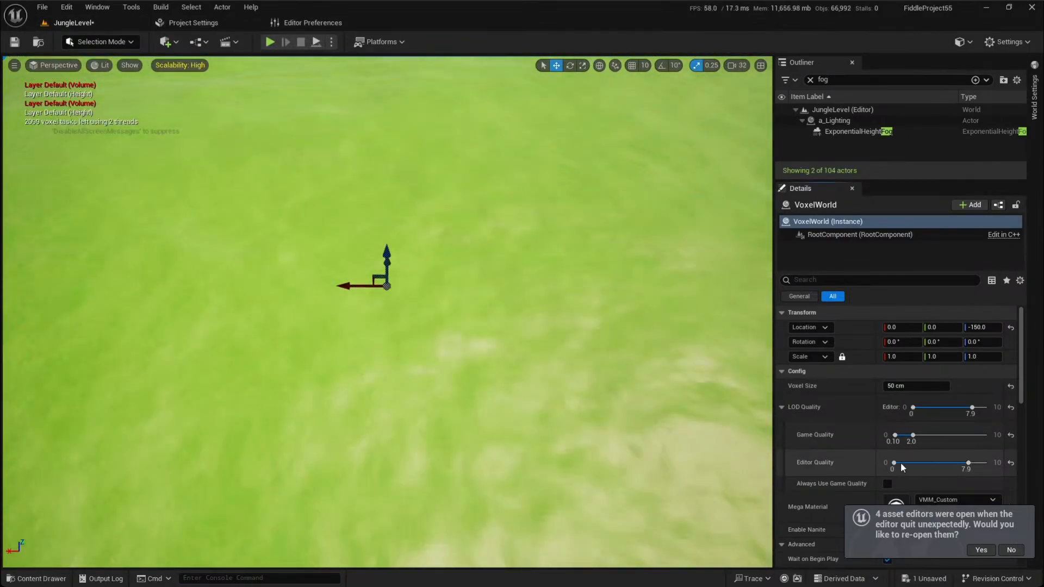
left_click_drag(968, 464, 915, 463)
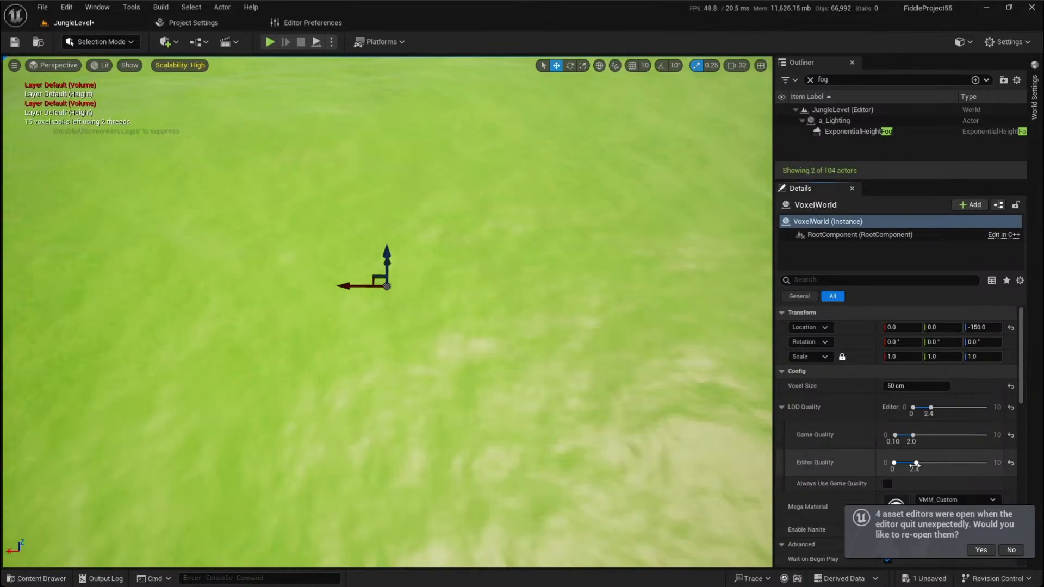
right_click_drag(429, 391, 281, 2)
scroll(418, 394, "down", 2)
scroll(414, 398, "down", 3)
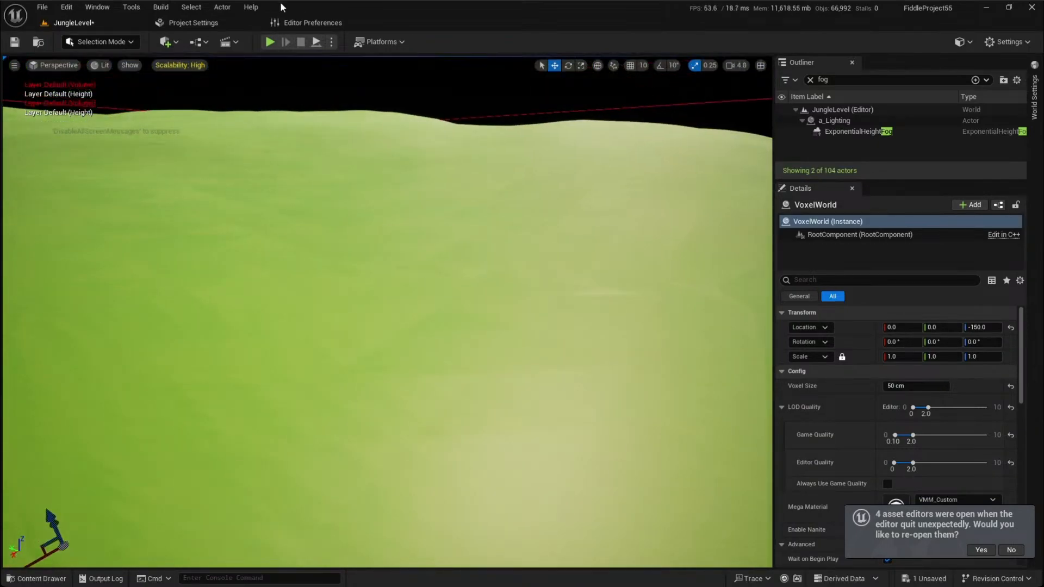
Start a play test, set ExponentialHeightFog's Fog Density to 0.0 and run the character across the planet
left_click(270, 42)
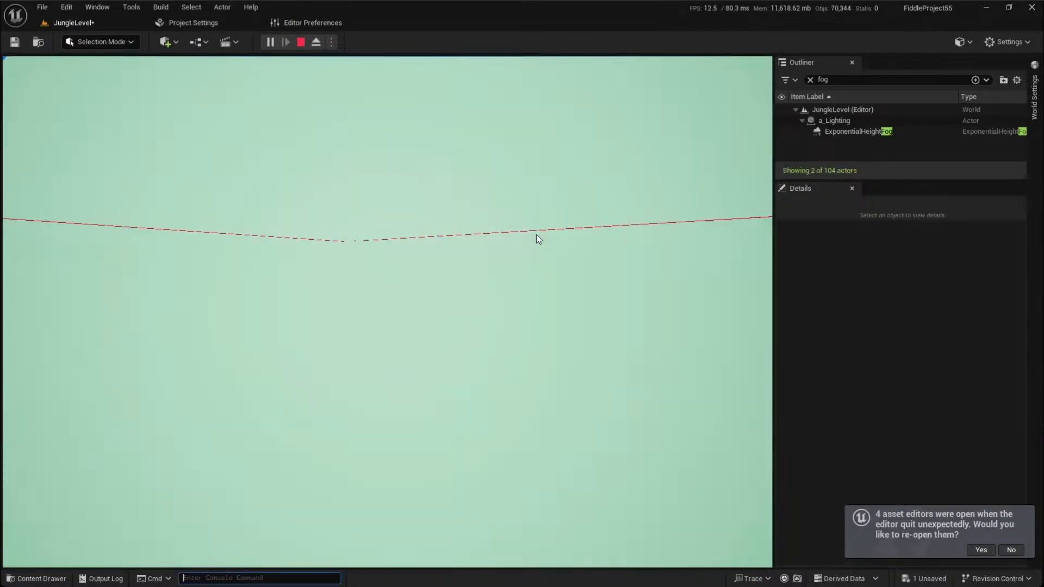
left_click(536, 235)
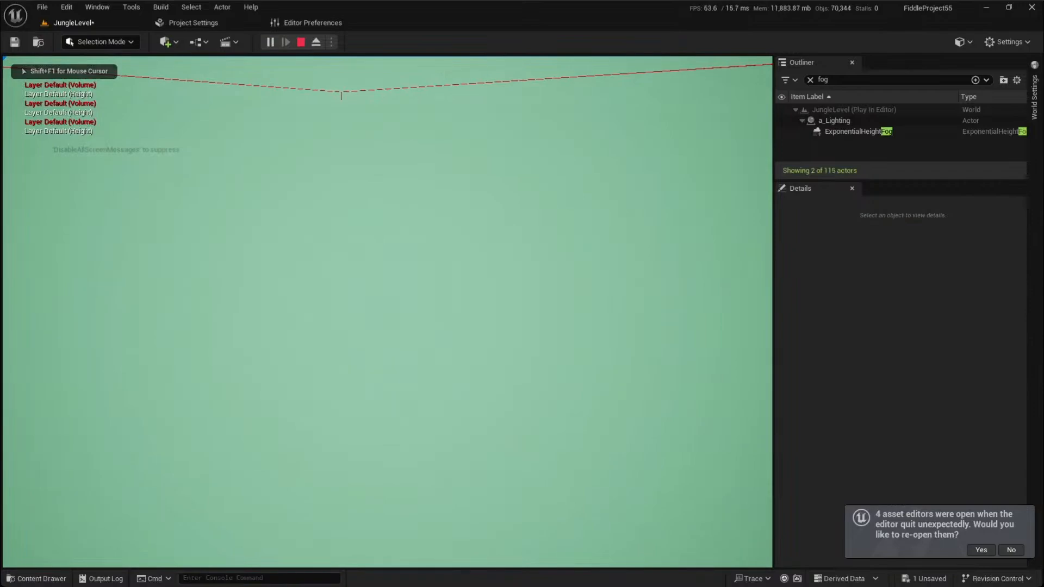
key("F8")
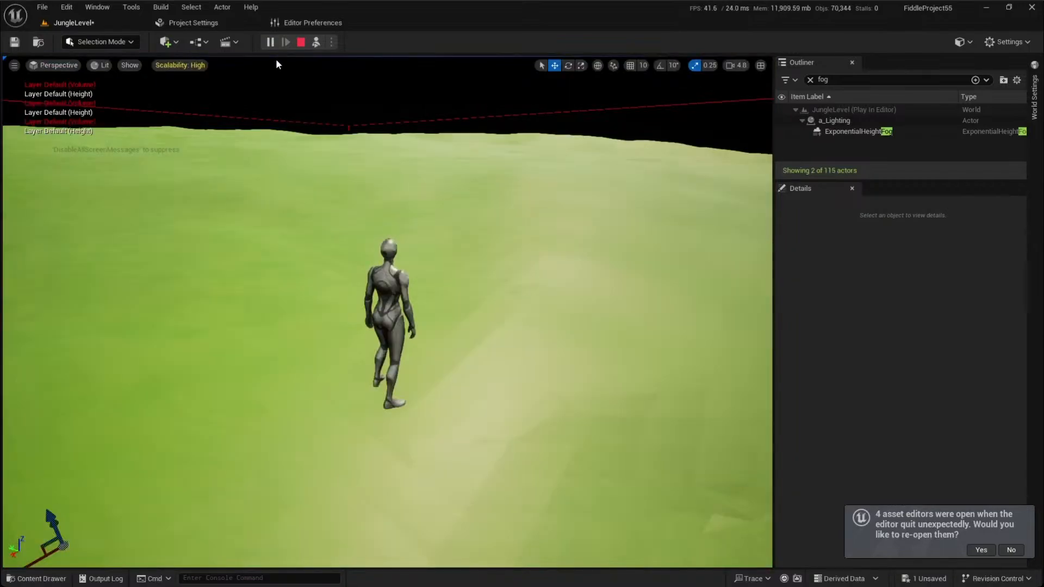
key("F8")
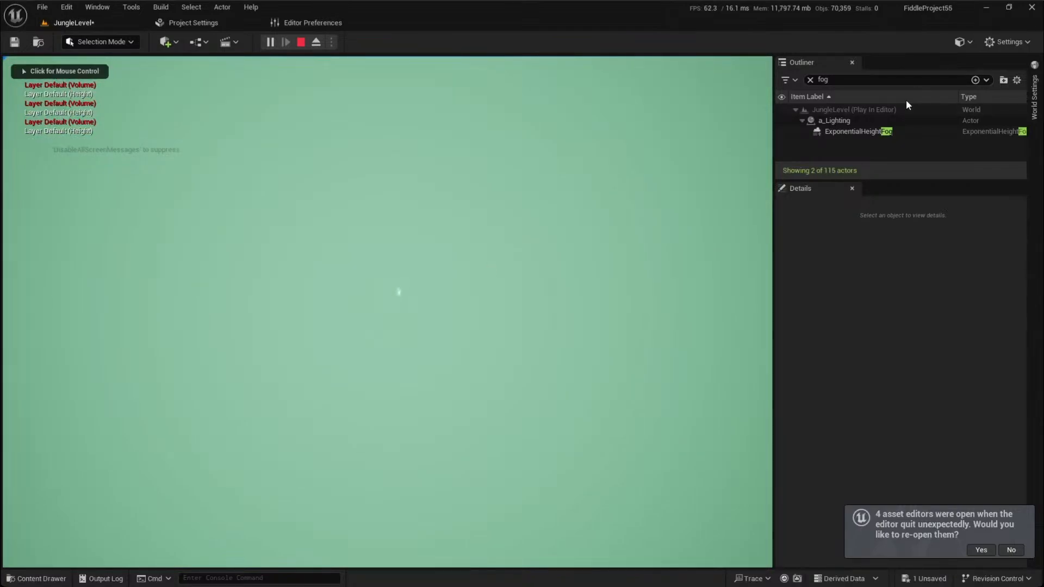
left_click(900, 131)
left_click_drag(891, 414, 883, 414)
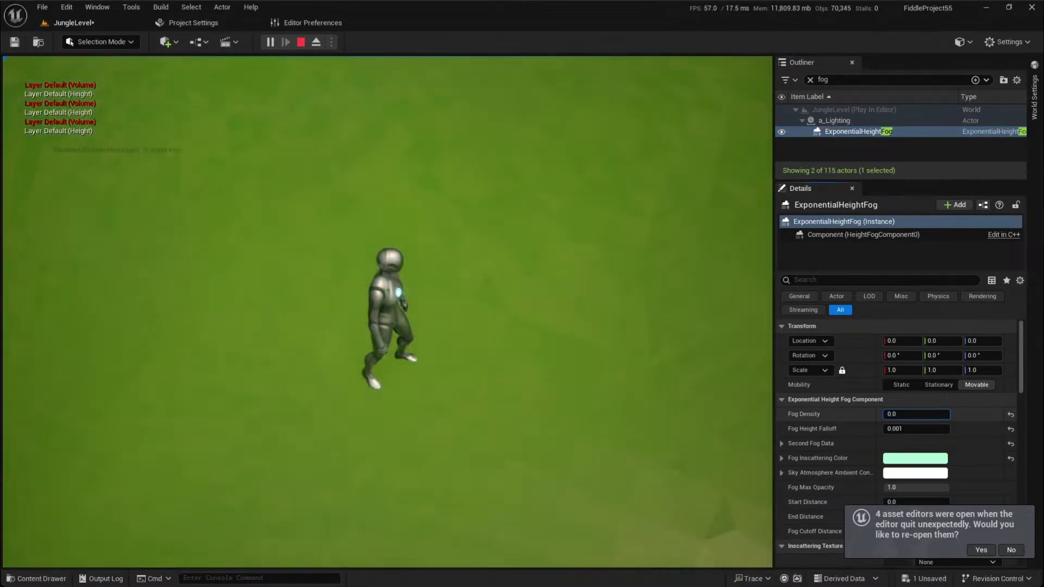
left_click(534, 354)
key("w")
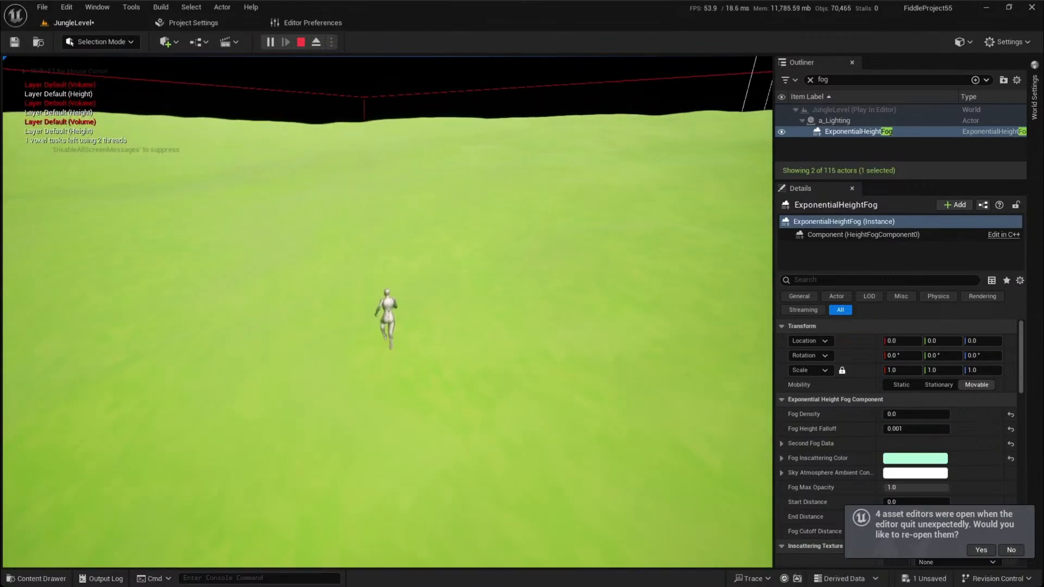
Detach the camera from the character to examine the planet's scale around it, and end the play test
key("F8")
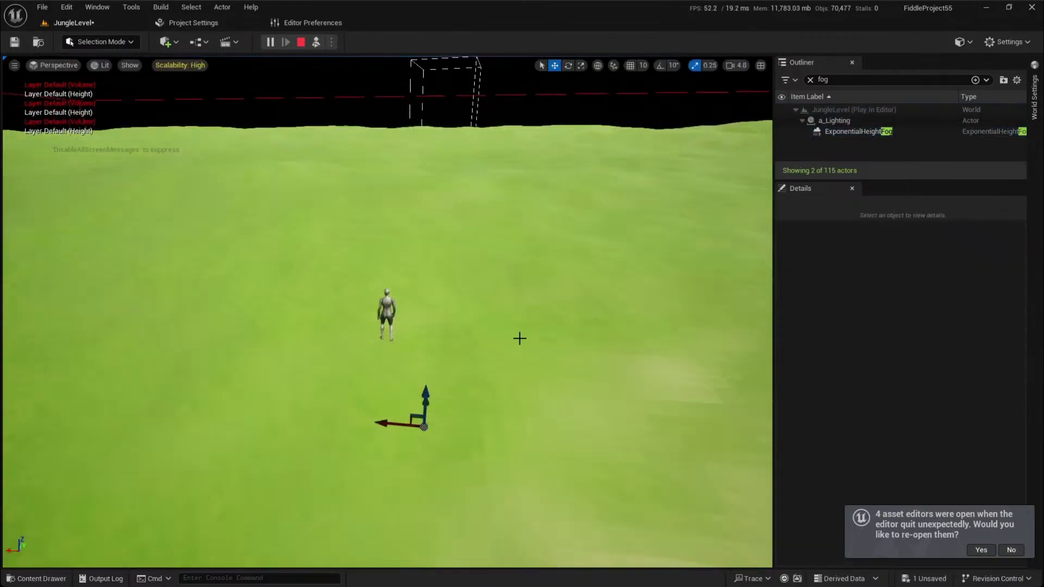
key("s")
scroll(581, 351, "up", 8)
right_click_drag(581, 351, 558, 345)
scroll(603, 383, "up", 6)
key("w")
key("s")
scroll(592, 389, "up", 2)
key("w")
scroll(592, 380, "up", 1)
key("s")
key("w")
scroll(608, 346, "down", 1)
key("s")
scroll(590, 375, "down", 1)
key("F8")
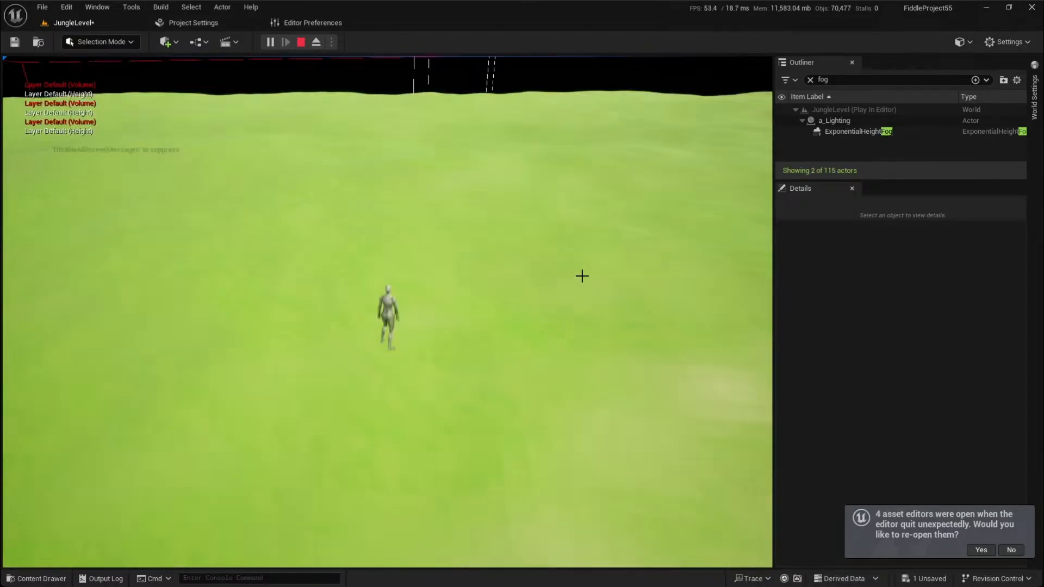
left_click(555, 282)
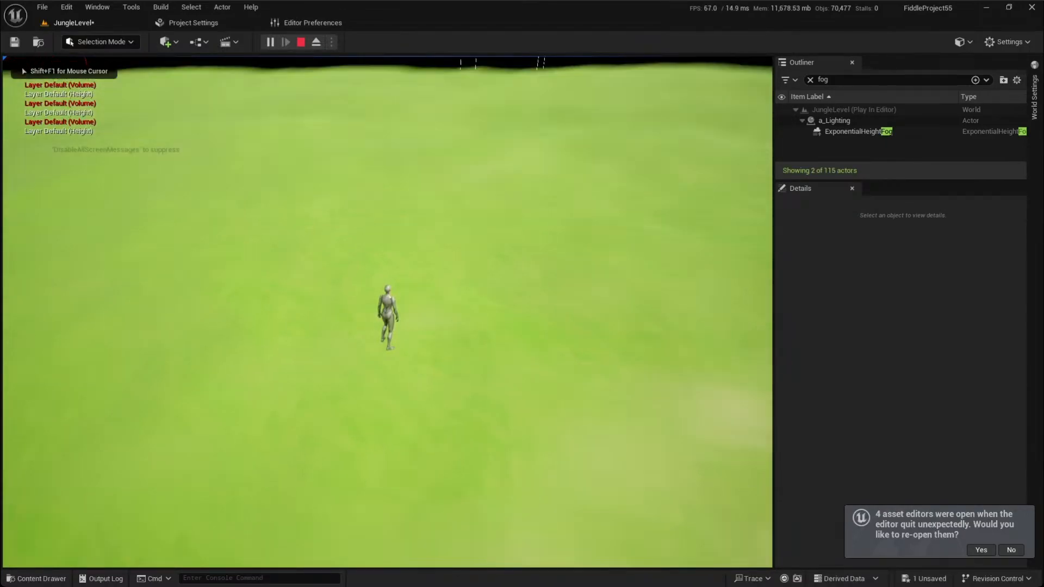
key("Escape")
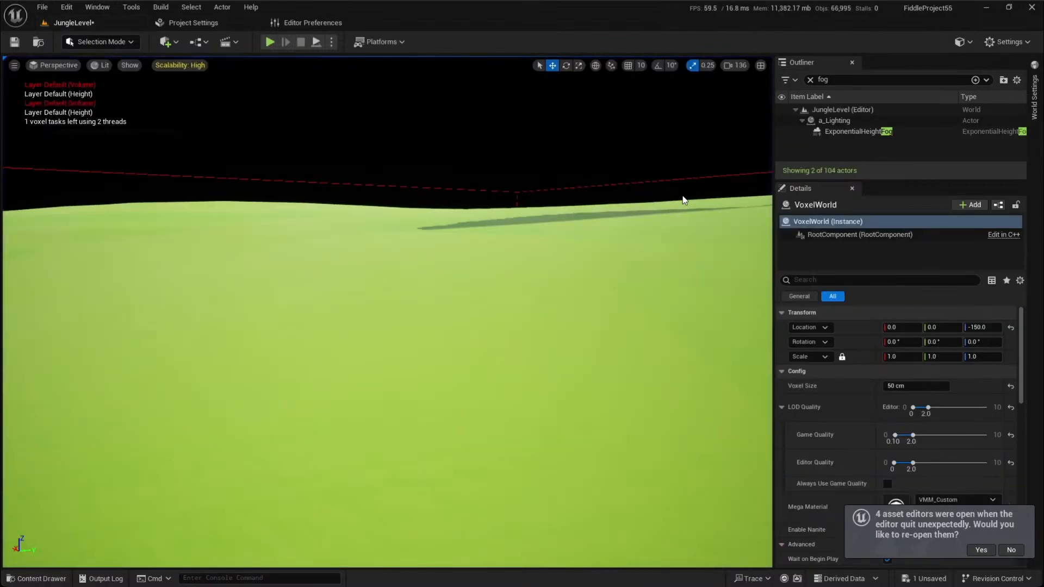
Switch to the VVG_PlanetTest graph and set Advanced Noise 3D's Default Octave Type to Billowy Perlin
key("alt+Tab")
left_click(465, 305)
right_click_drag(716, 438, 780, 322)
scroll(781, 436, "down", 1)
left_click(680, 382)
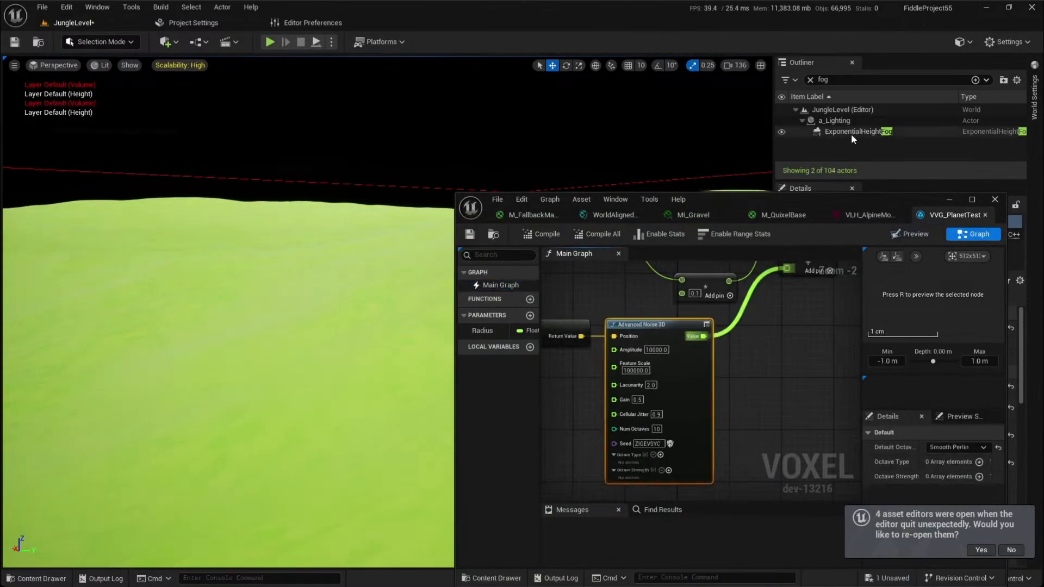
left_click_drag(884, 200, 853, 147)
left_click(916, 395)
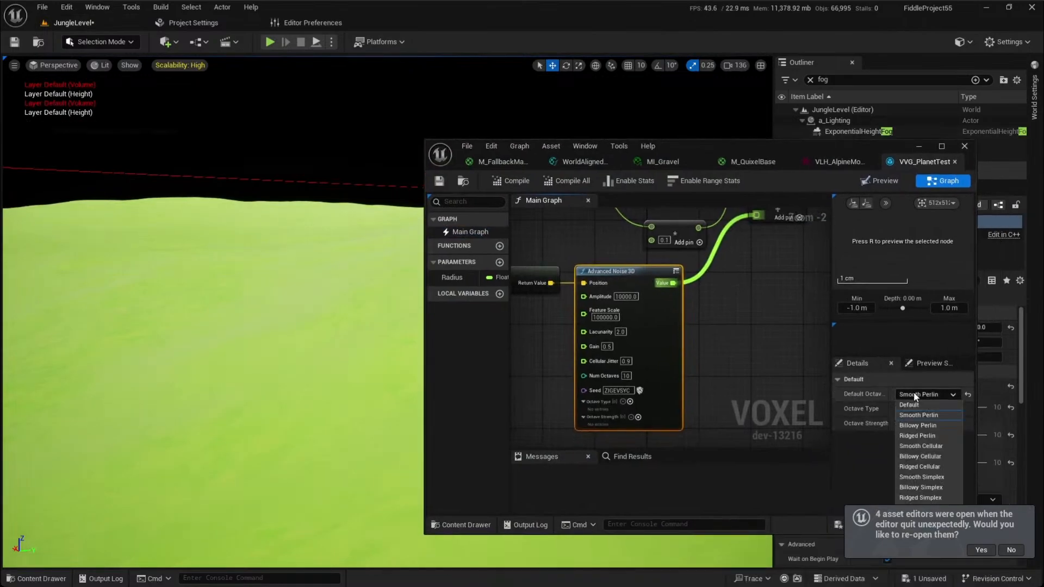
left_click(922, 426)
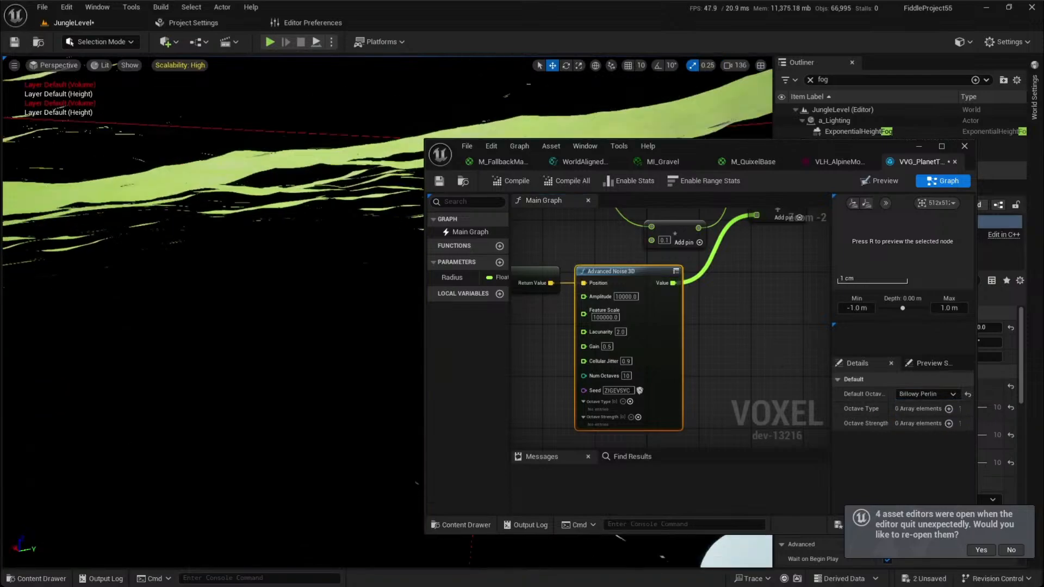
Fly across the regenerated planet in the level viewport to examine its billowy surface
key("w")
right_click_drag(213, 312, 117, 299)
scroll(213, 312, "down", 5)
key("w")
scroll(213, 312, "down", 15)
left_click(546, 322)
key("w")
scroll(170, 305, "up", 5)
key("w")
scroll(170, 305, "up", 2)
key("w")
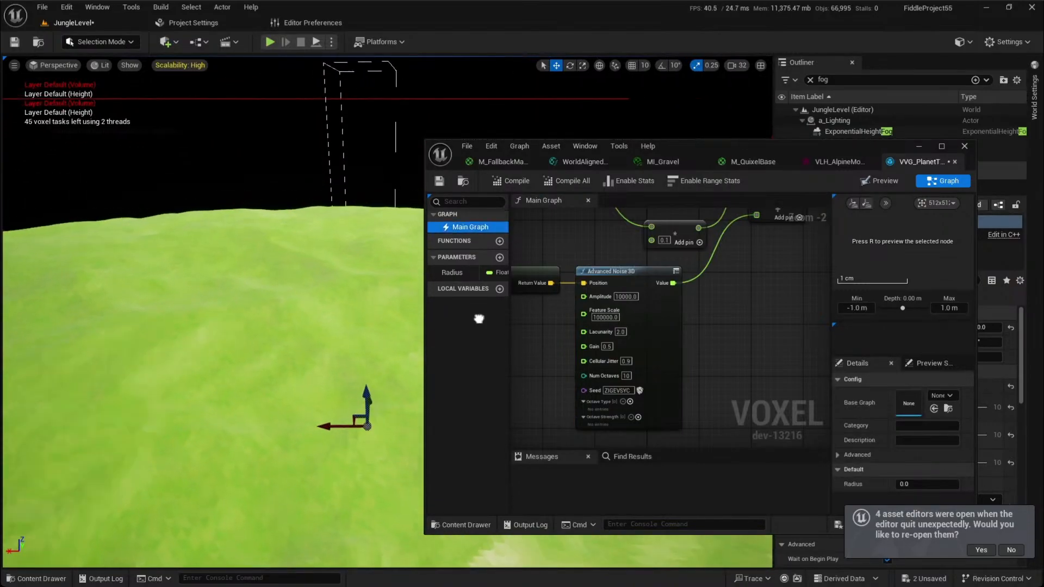
Raise the Advanced Noise 3D node's Amplitude to 20000, and finally to 25000, checking the terrain
right_click_drag(564, 336, 574, 288)
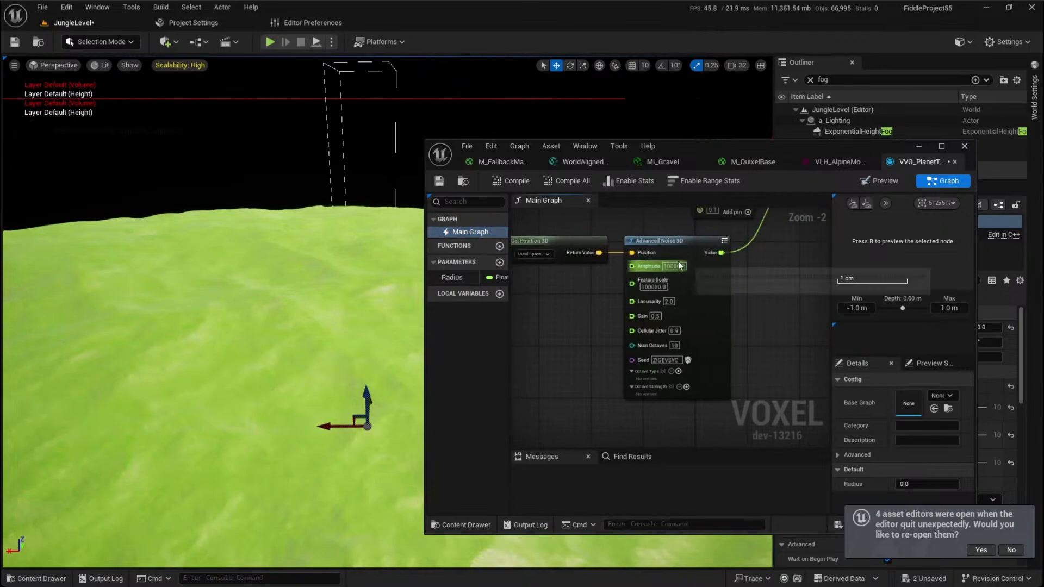
type("20000")
key("Return")
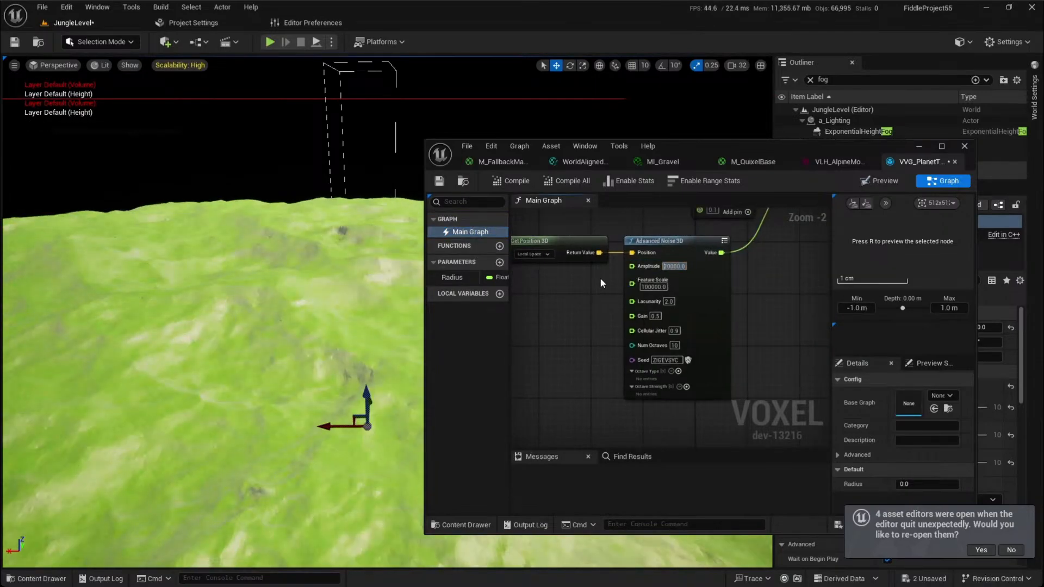
type("25000")
key("Return")
right_click_drag(418, 294, 472, 296)
Add a Domain Warp 3D node and wire it between Get Position 3D and Advanced Noise 3D
right_click_drag(543, 371, 644, 331)
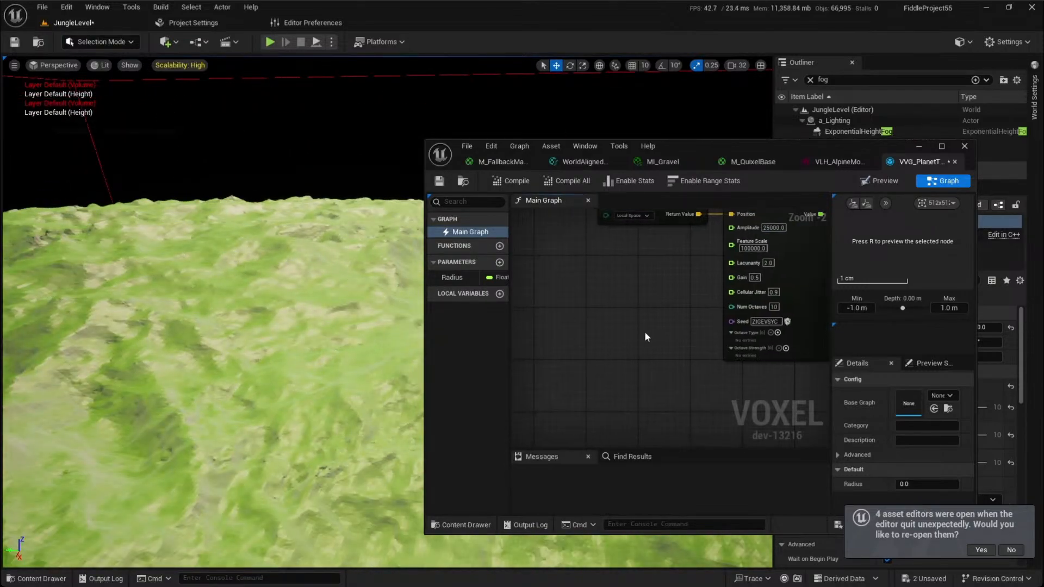
right_click_drag(588, 281, 601, 351)
right_click(601, 352)
type("warp")
key("Down")
key("Return")
right_click(602, 352)
left_click_drag(664, 276, 555, 289)
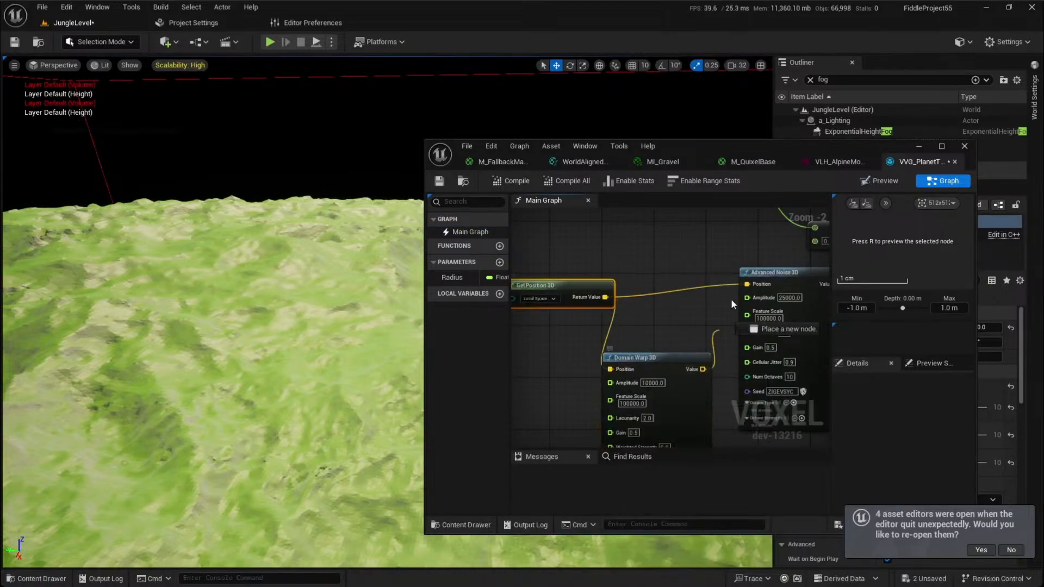
left_click(693, 317)
right_click_drag(693, 318, 695, 272)
Set the Domain Warp 3D node's Amplitude to 20000 and view the warped terrain
right_click_drag(294, 310, 290, 353)
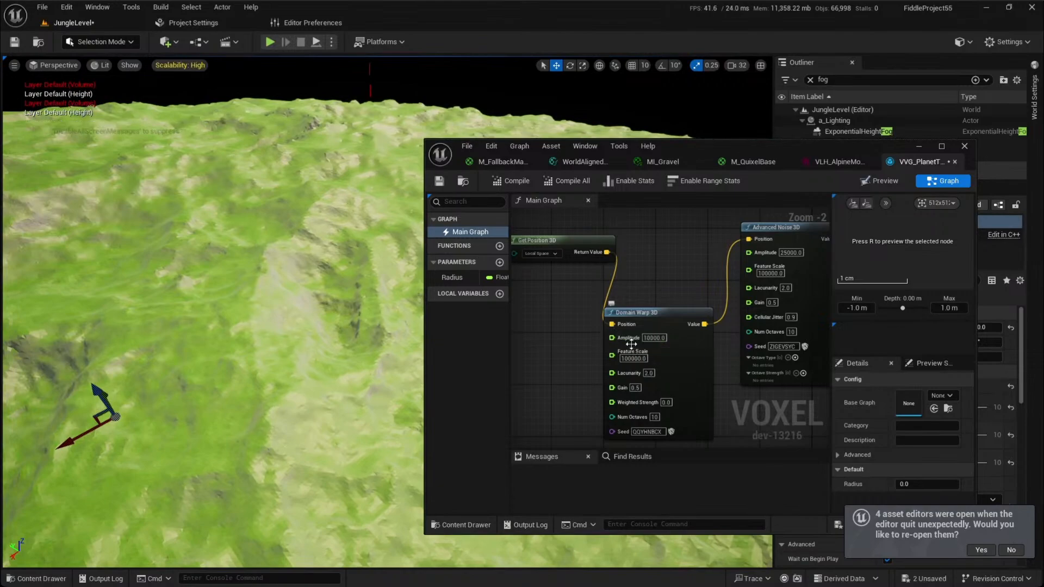
type("2")
key("Return")
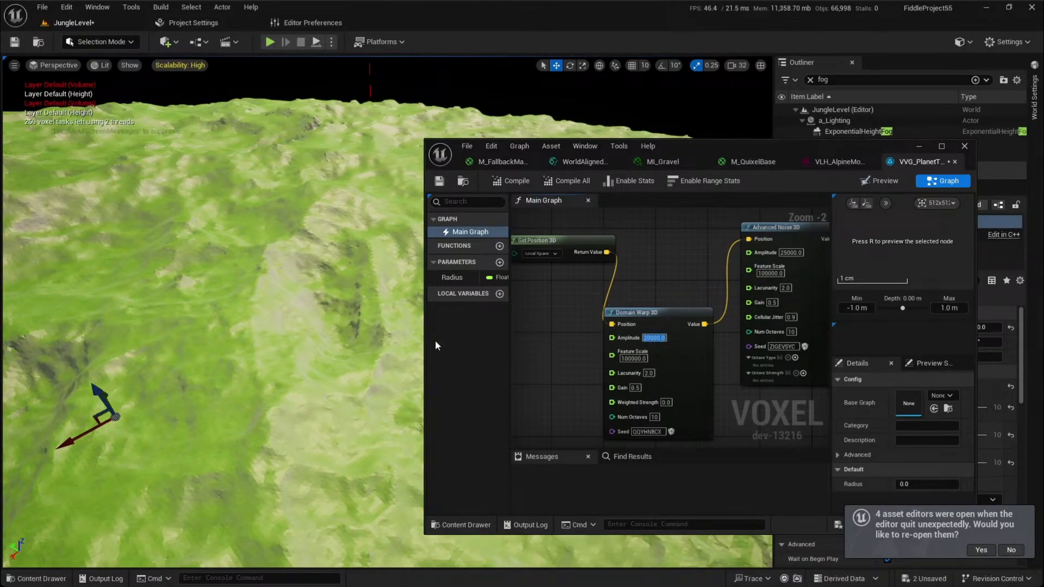
right_click_drag(258, 342, 130, 337)
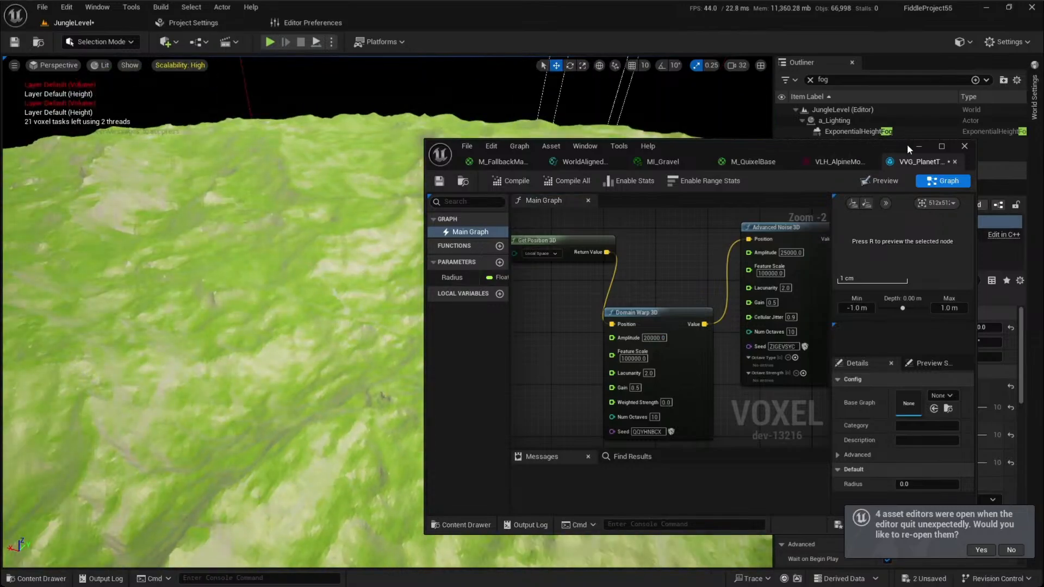
Minimize the graph editor, save everything and look over the planet's mountainous surface
left_click(913, 147)
right_click_drag(654, 211, 687, 217)
key("ctrl+shift+s")
right_click_drag(466, 234, 467, 321)
right_click_drag(653, 304, 661, 239)
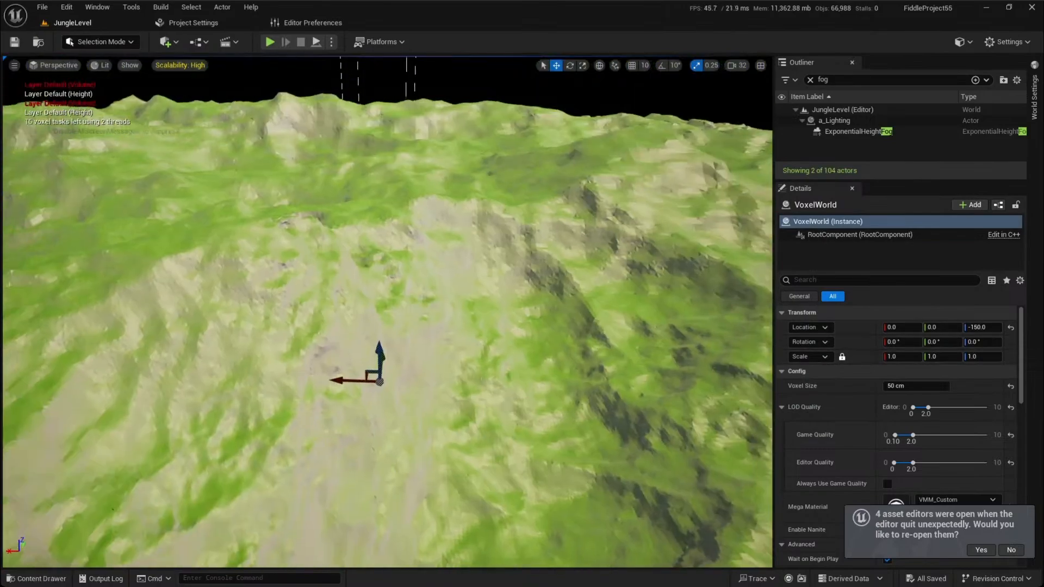
Select the planet stamp, open its graph to inspect the Output Volume node's inputs, and minimize it again
left_click(358, 272)
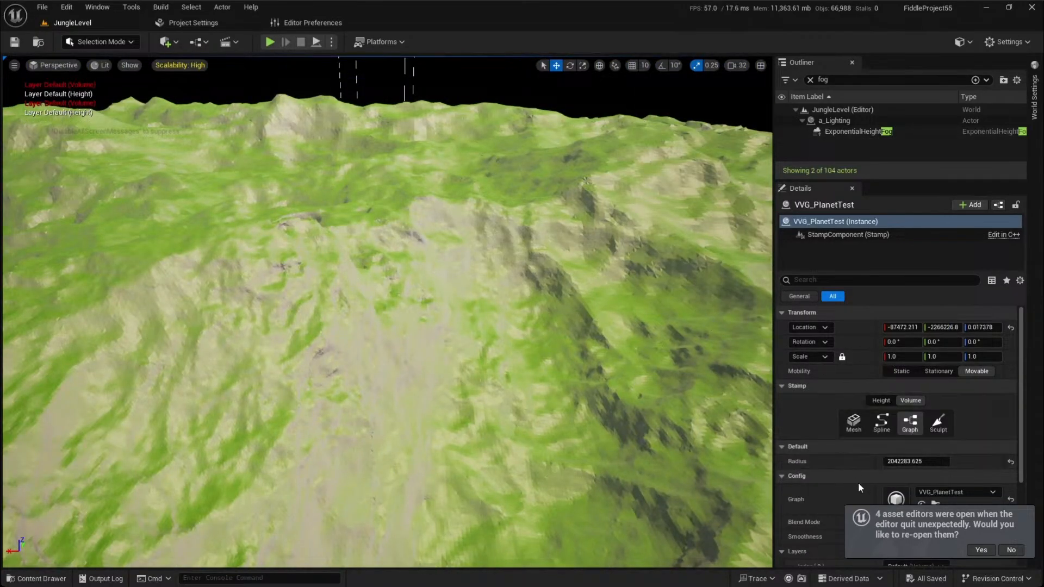
scroll(857, 481, "down", 3)
double_click(889, 419)
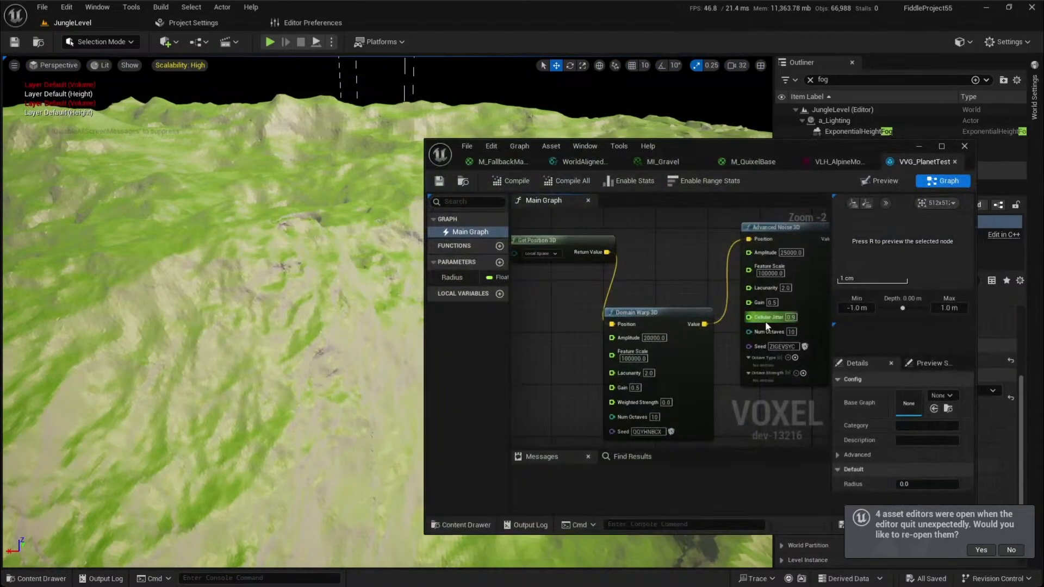
right_click_drag(765, 321, 598, 351)
scroll(728, 299, "down", 3)
right_click_drag(737, 288, 666, 352)
scroll(736, 320, "up", 2)
right_click_drag(736, 320, 667, 380)
scroll(729, 326, "up", 2)
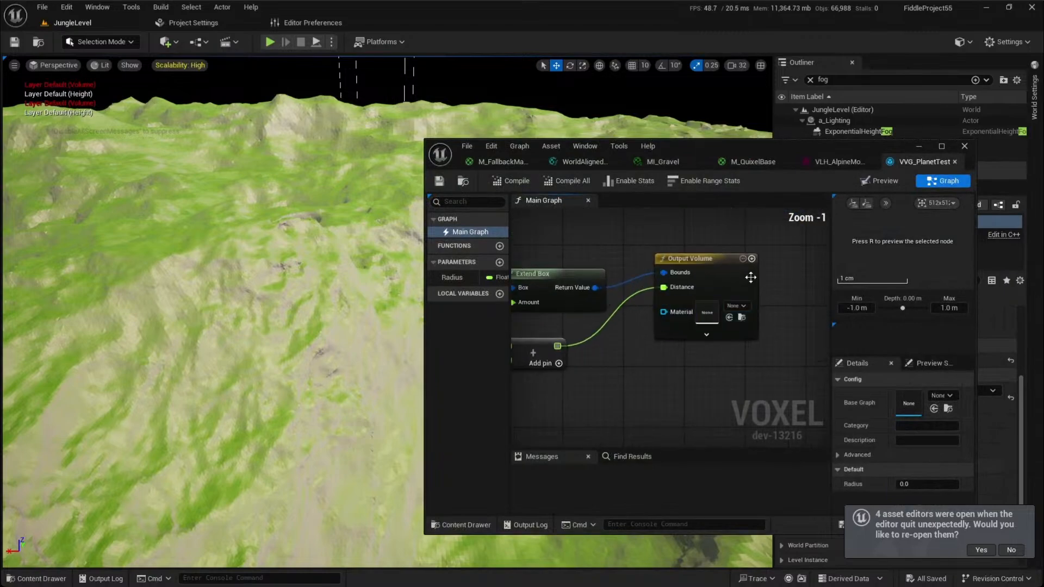
left_click(918, 145)
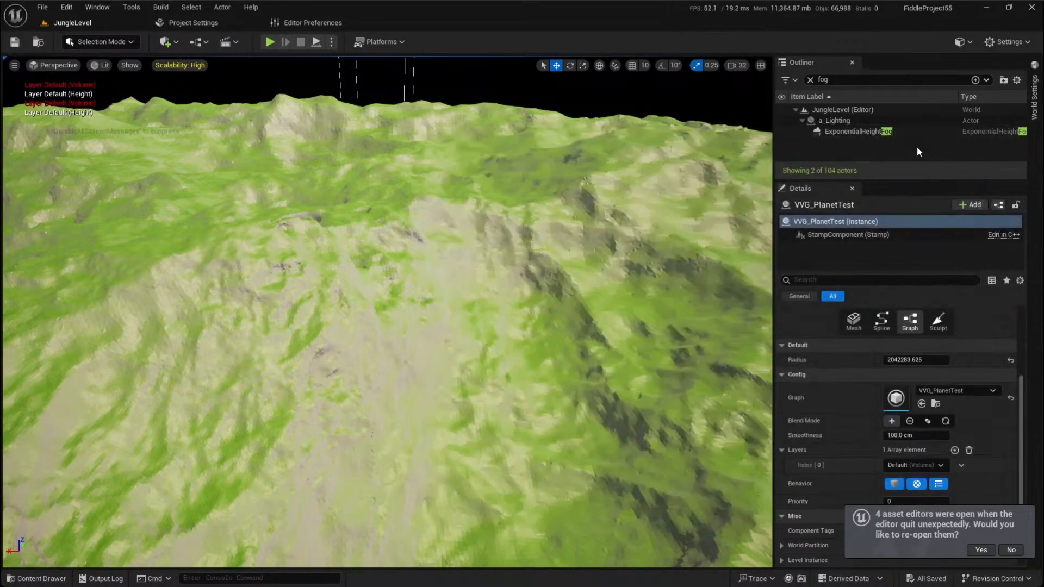
Clear the Outliner filter, select VoxelWorld and open its mega material VMM_Custom and base material M_VoxelTerrain
left_click(810, 80)
left_click(850, 146)
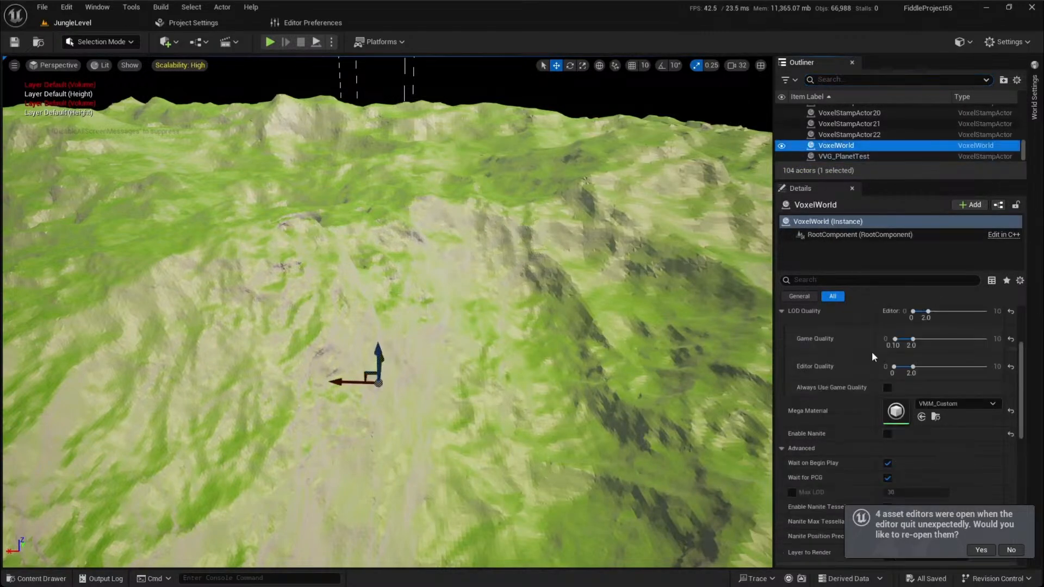
double_click(895, 411)
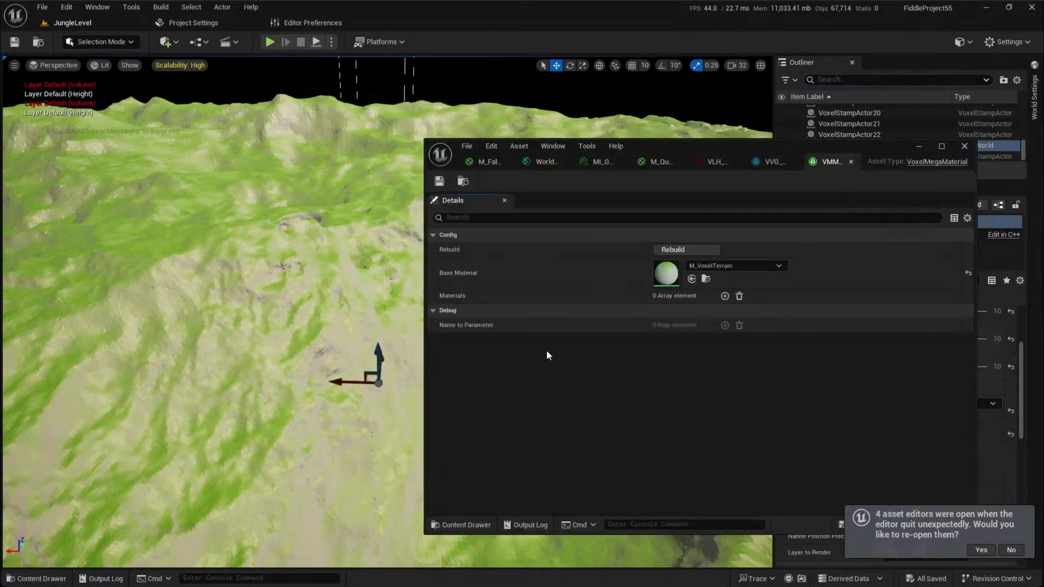
double_click(666, 274)
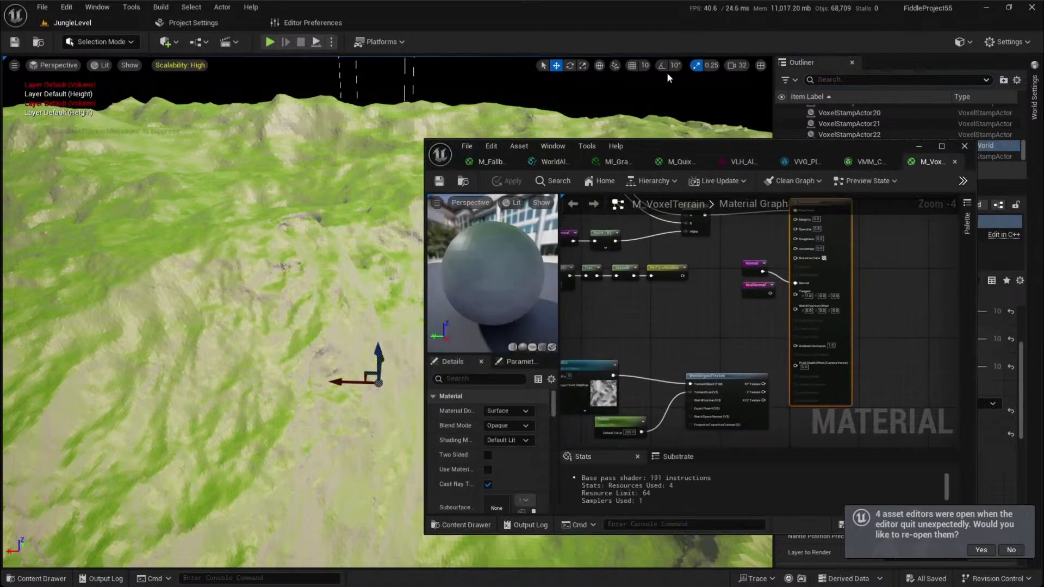
Maximize M_VoxelTerrain, examine the nodes deriving the normal from Absolute World Position, and return to the level
left_click_drag(743, 149, 726, 1)
right_click_drag(449, 171, 637, 236)
right_click_drag(455, 242, 722, 286)
scroll(493, 203, "up", 1)
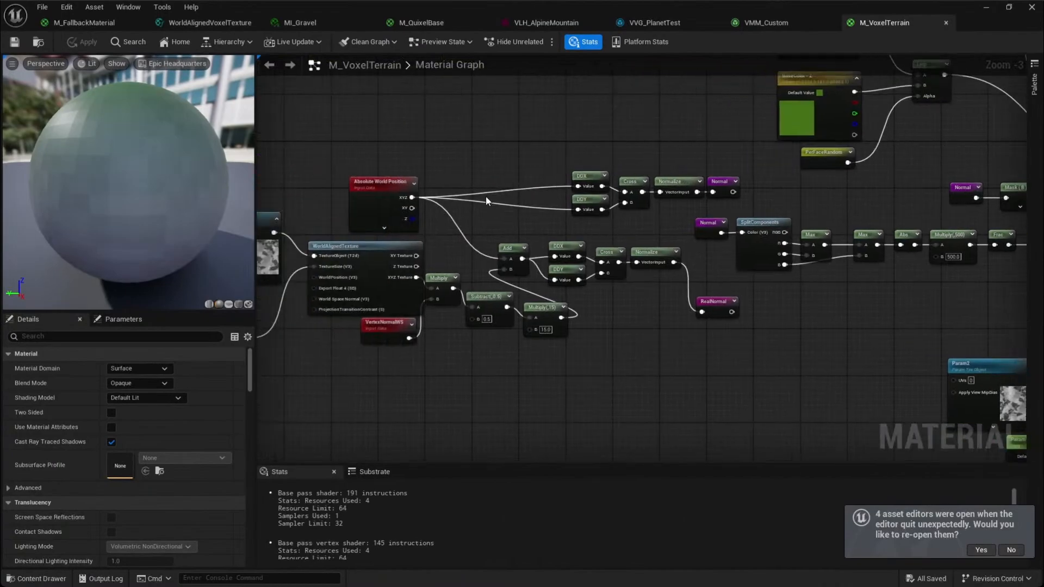
left_click_drag(359, 148, 687, 232)
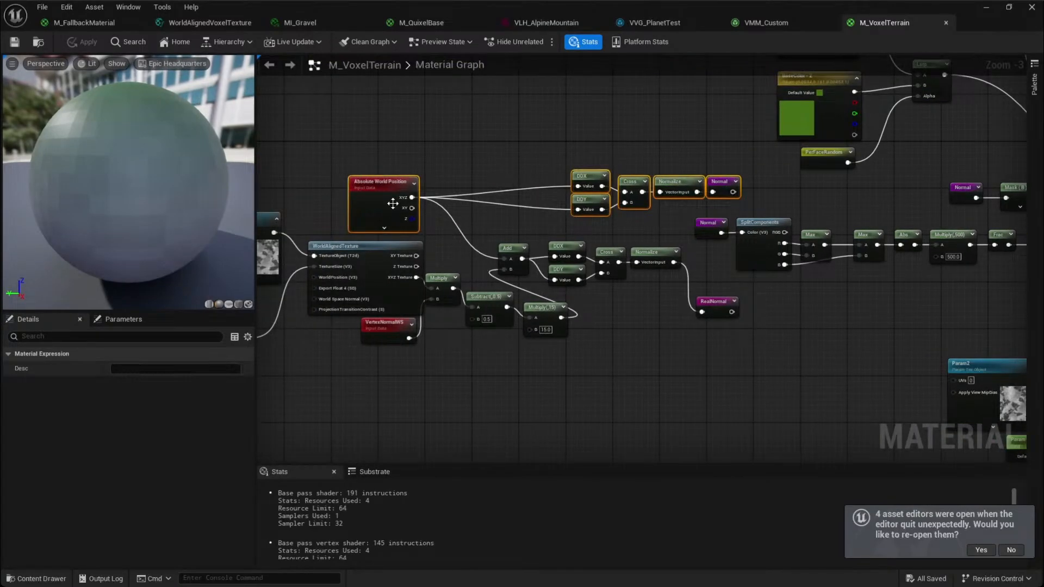
left_click(543, 129)
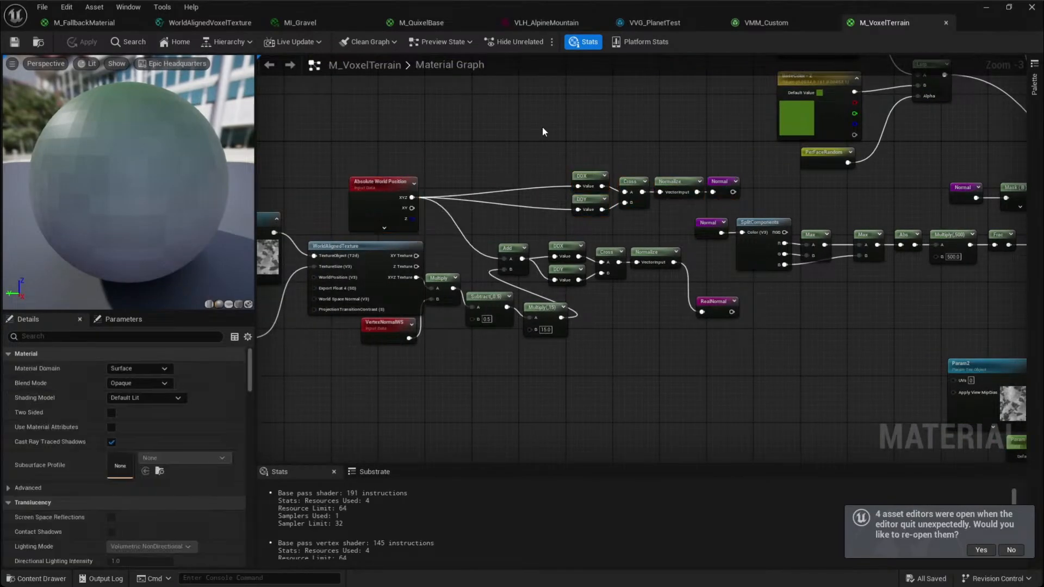
left_click(982, 6)
Inspect the planet's terrain shading up close, and pull back until its curvature shows
right_click_drag(594, 279, 650, 329)
key("w")
scroll(717, 233, "down", 4)
scroll(673, 283, "down", 4)
key("w")
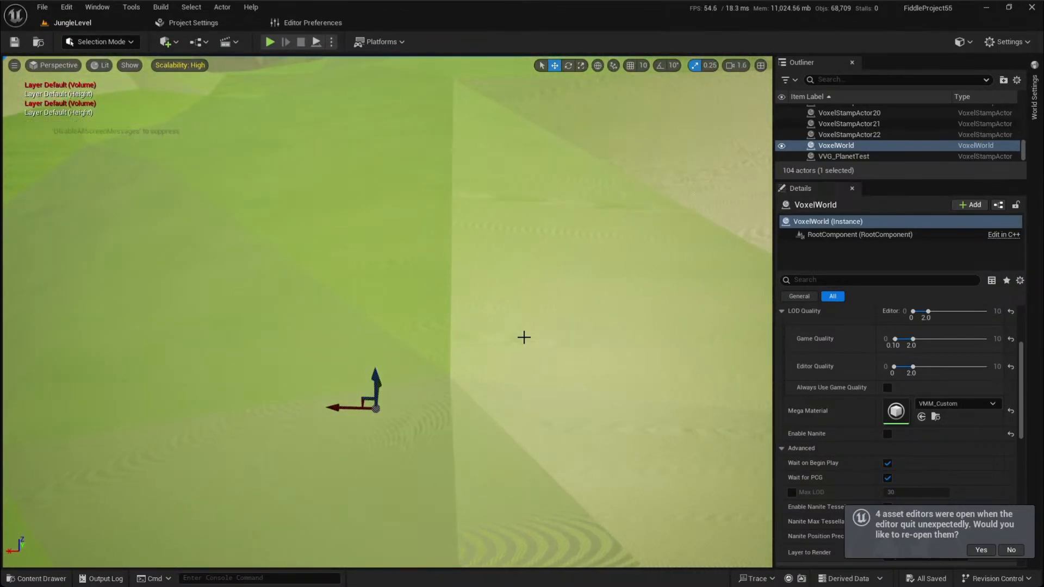
right_click_drag(522, 335, 337, 304)
scroll(521, 335, "up", 1)
scroll(490, 325, "up", 5)
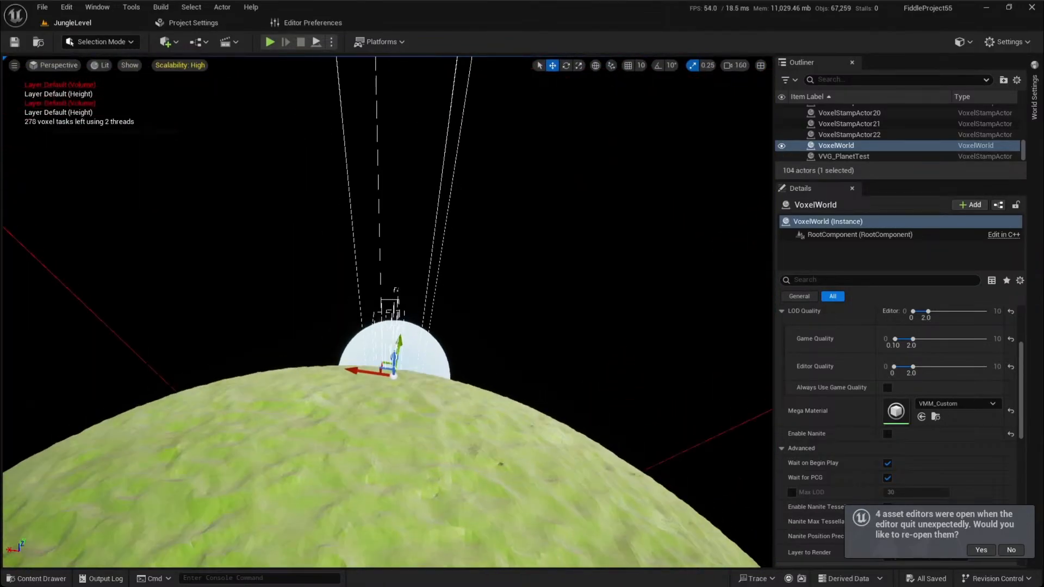
Fly down to the surface again and on to the landscape from which the planet looms in the background
right_click_drag(549, 218, 723, 223)
scroll(555, 266, "down", 2)
key("w")
scroll(553, 278, "down", 10)
scroll(653, 227, "down", 1)
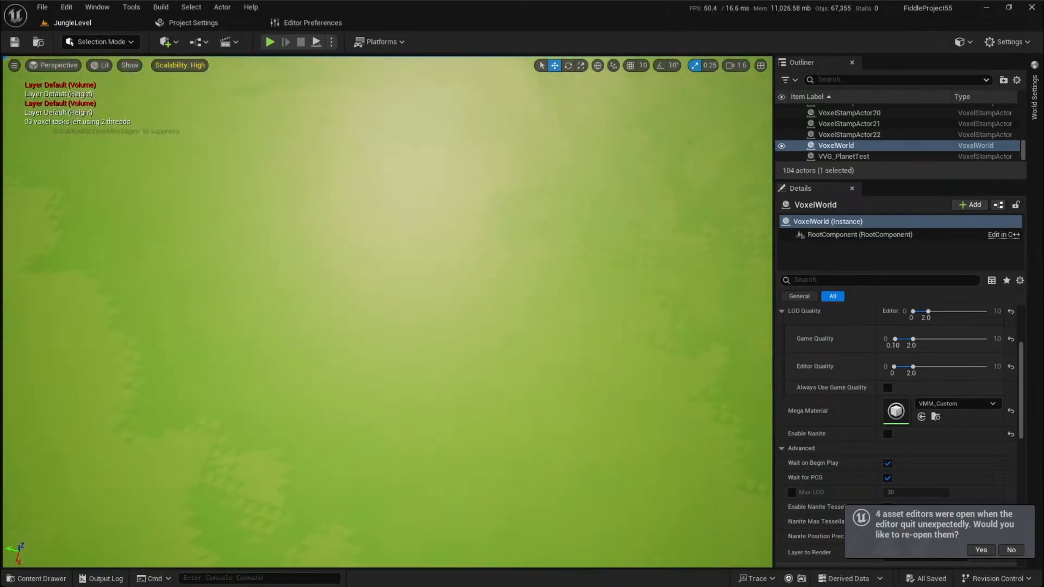
right_click_drag(565, 261, 685, 174)
scroll(685, 174, "up", 3)
right_click_drag(434, 304, 141, 272)
right_click_drag(380, 271, 578, 230)
key("w")
scroll(388, 315, "down", 5)
key("w")
scroll(310, 413, "down", 5)
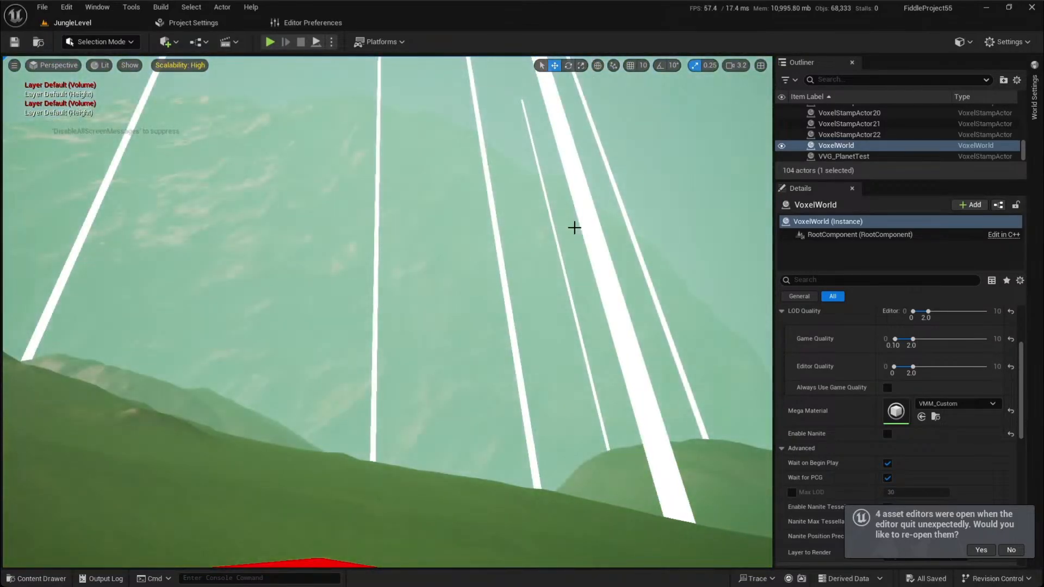
Fly away from the landscape and back out until the planet's overall size can be judged
right_click_drag(575, 227, 490, 220)
scroll(560, 239, "up", 6)
key("w")
scroll(555, 201, "up", 5)
key("s")
scroll(495, 239, "up", 2)
key("w")
left_click(496, 211)
key("w")
scroll(454, 212, "down", 1)
key("s")
right_click_drag(375, 310, 371, 322)
key("s")
scroll(371, 321, "up", 1)
Select the planet stamp and move it along the Y axis to about -4897570
left_click(372, 322)
left_click_drag(276, 350, 503, 310)
right_click_drag(503, 310, 551, 290)
key("w")
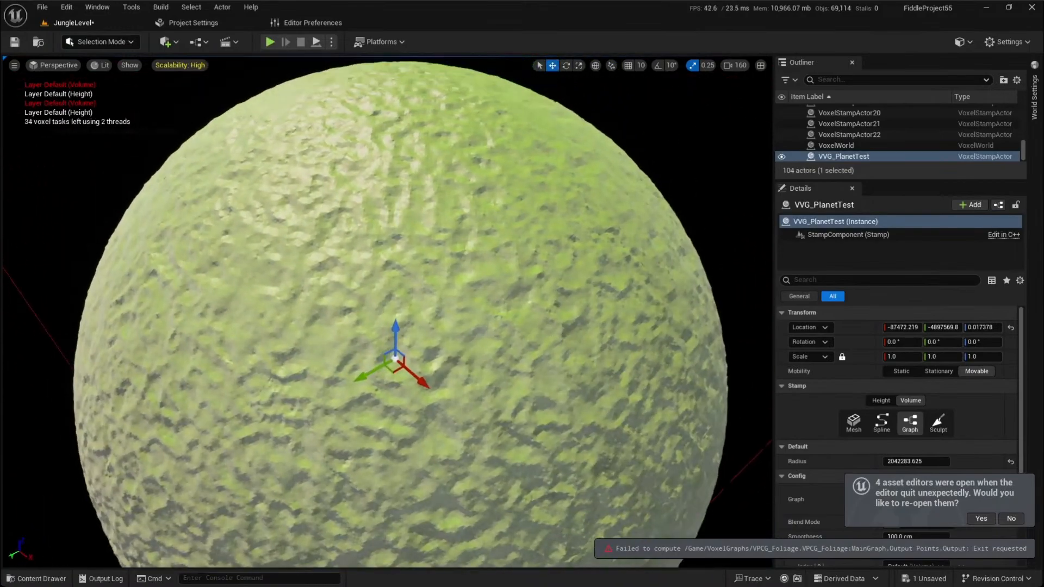
Open the VVG_PlanetTest graph from the stamp's details and review its sphere distance and noise nodes
scroll(847, 411, "down", 5)
double_click(895, 413)
right_click_drag(362, 259, 647, 256)
scroll(500, 312, "down", 2)
scroll(667, 242, "up", 1)
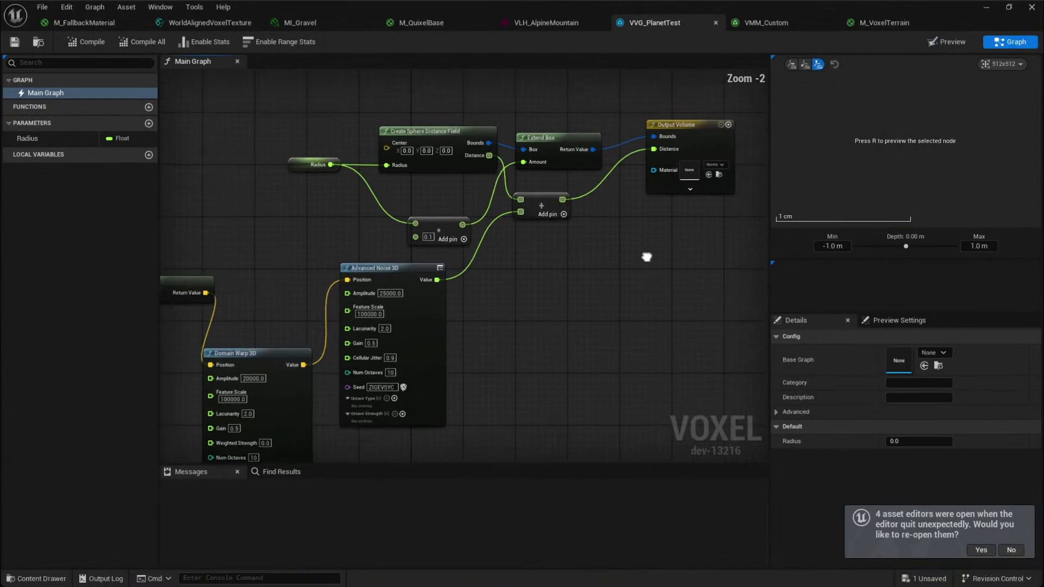
right_click_drag(559, 331, 546, 452)
left_click_drag(303, 158, 683, 298)
left_click(674, 346)
Add a Lerp node fed by Advanced Noise 3D's Value and connect its Result to the Add node
right_click_drag(447, 415, 440, 367)
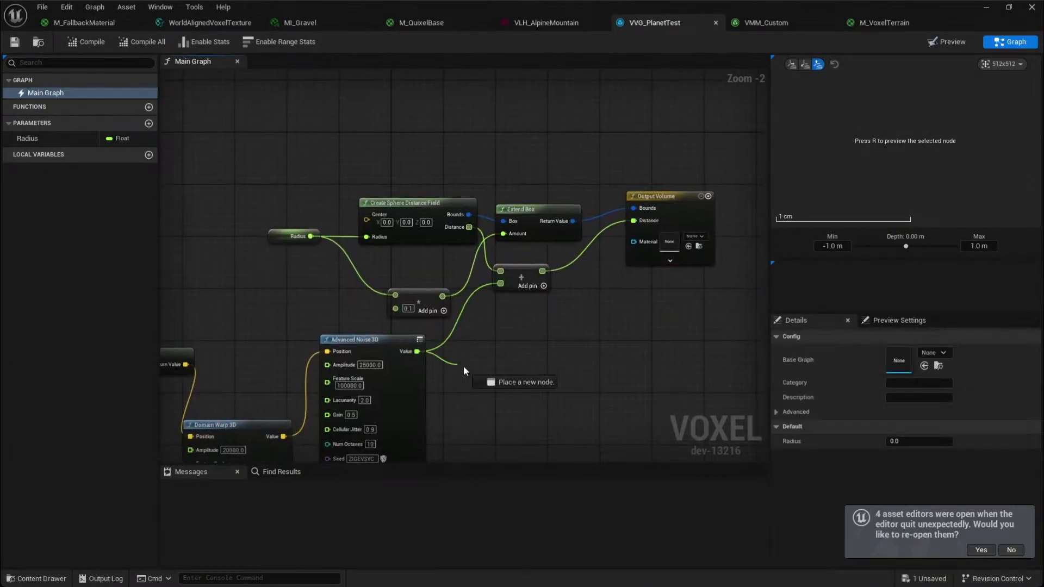
left_click_drag(458, 366, 465, 367)
type("lerp")
key("Return")
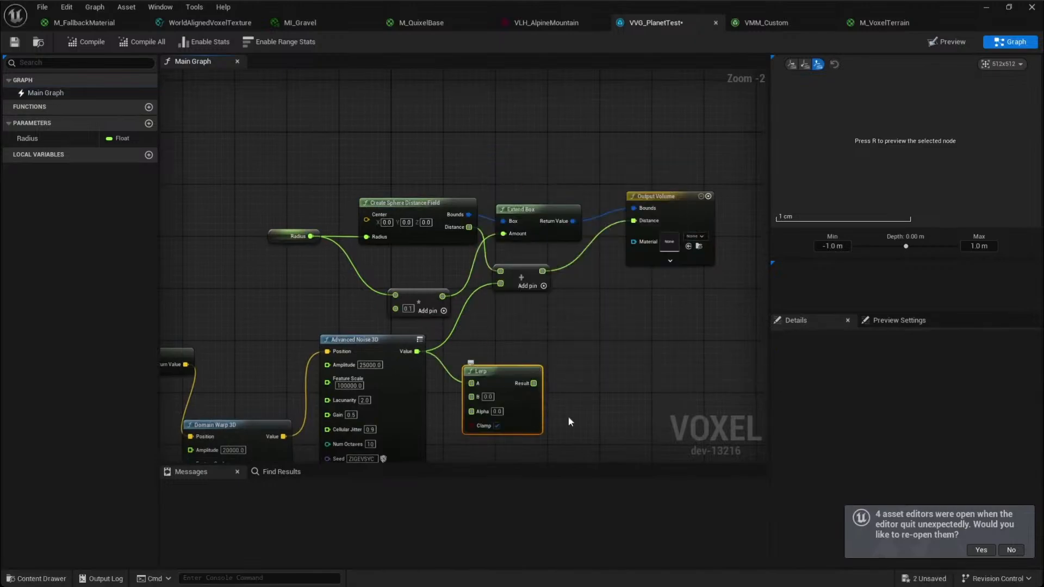
right_click_drag(537, 419, 493, 308)
left_click_drag(506, 289, 473, 189)
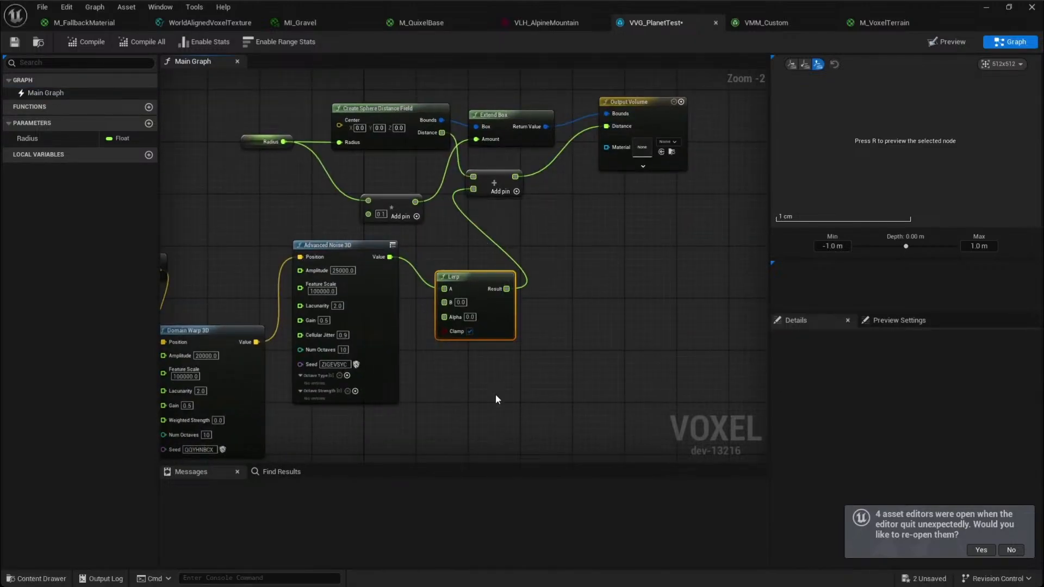
left_click(494, 394)
Add a Perlin Noise 3D node below the warp chain and feed its Position from a new Get Position 3D node
right_click_drag(494, 393, 525, 266)
right_click_drag(524, 171, 559, 163)
right_click(393, 326)
type("perlin")
key("Down")
key("Return")
left_click_drag(402, 348, 282, 350)
type("get")
left_click(432, 453)
left_click(474, 351)
Select Advanced Noise 3D and review its Default Octave Type options without changing them
left_click(457, 231)
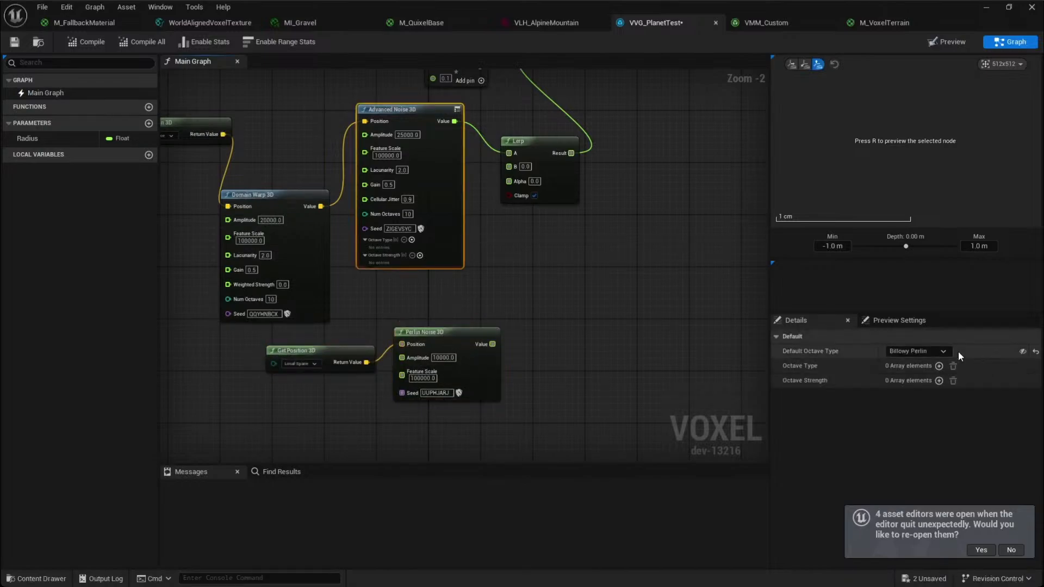
left_click(918, 351)
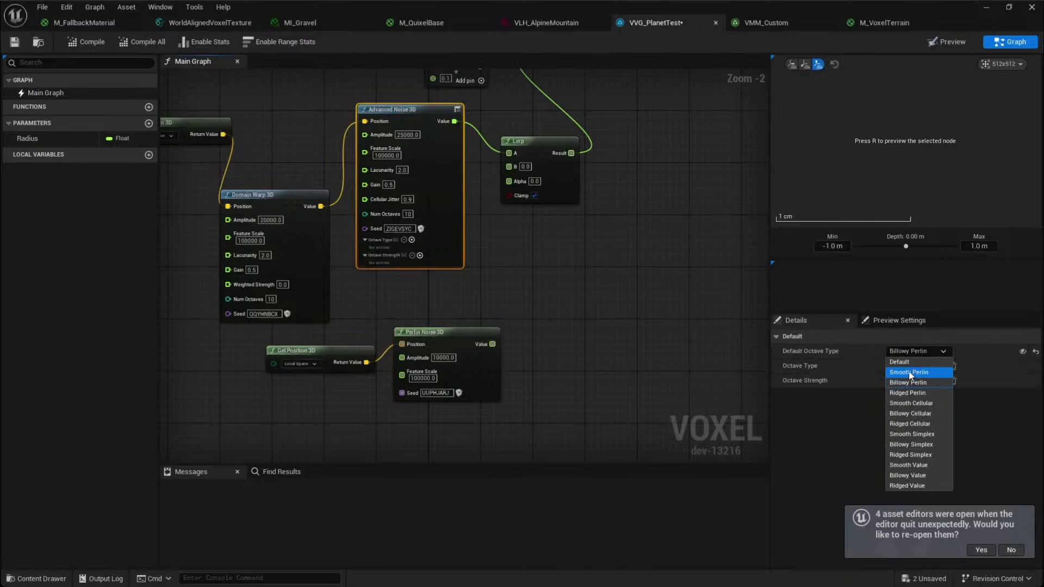
left_click(693, 345)
Reposition the Perlin Noise 3D node and straighten it with its Get Position 3D node
right_click_drag(545, 340, 557, 340)
left_click_drag(477, 389, 478, 391)
left_click_drag(361, 332, 479, 414)
key("shift+w")
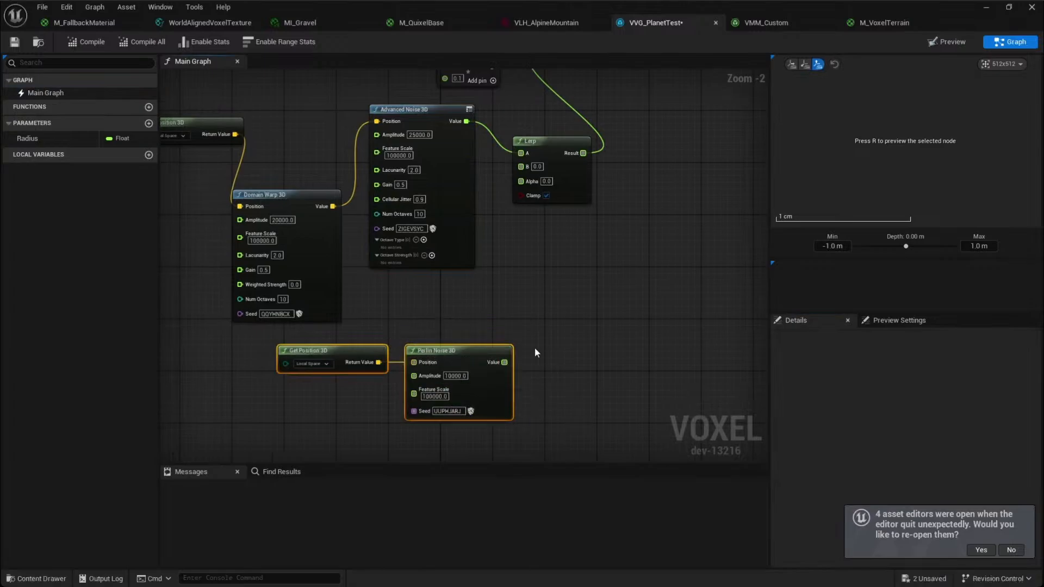
left_click_drag(461, 229, 602, 344)
left_click(701, 256)
right_click_drag(701, 256, 681, 284)
left_click(619, 324)
key("Delete")
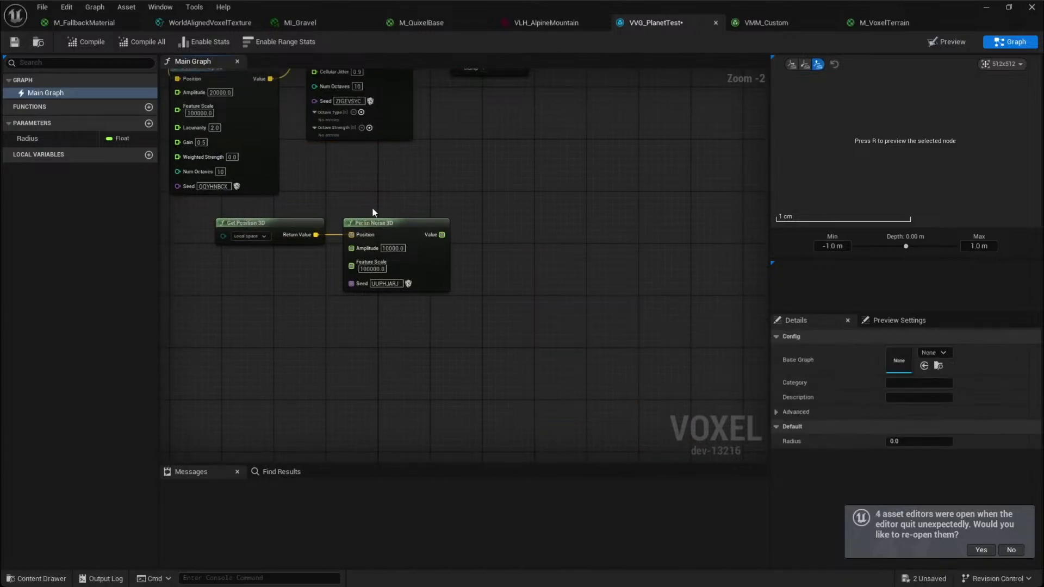
Connect the Perlin Noise 3D node's Value to the Lerp node's Alpha and set its Feature Scale to 1000000
right_click_drag(357, 217, 393, 313)
right_click_drag(505, 320, 540, 338)
left_click_drag(381, 320, 556, 168)
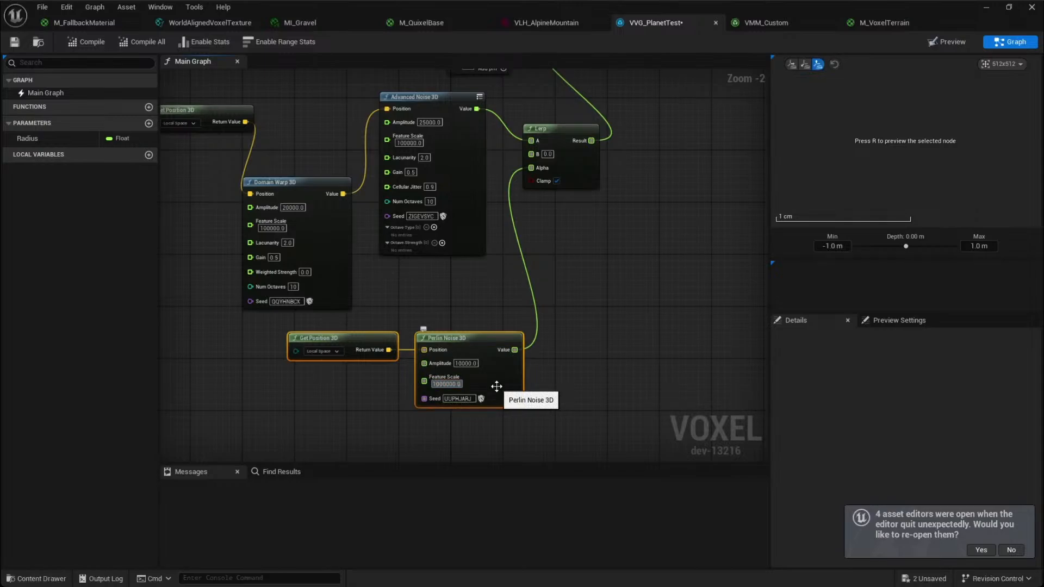
left_click(510, 302)
scroll(467, 288, "down", 2)
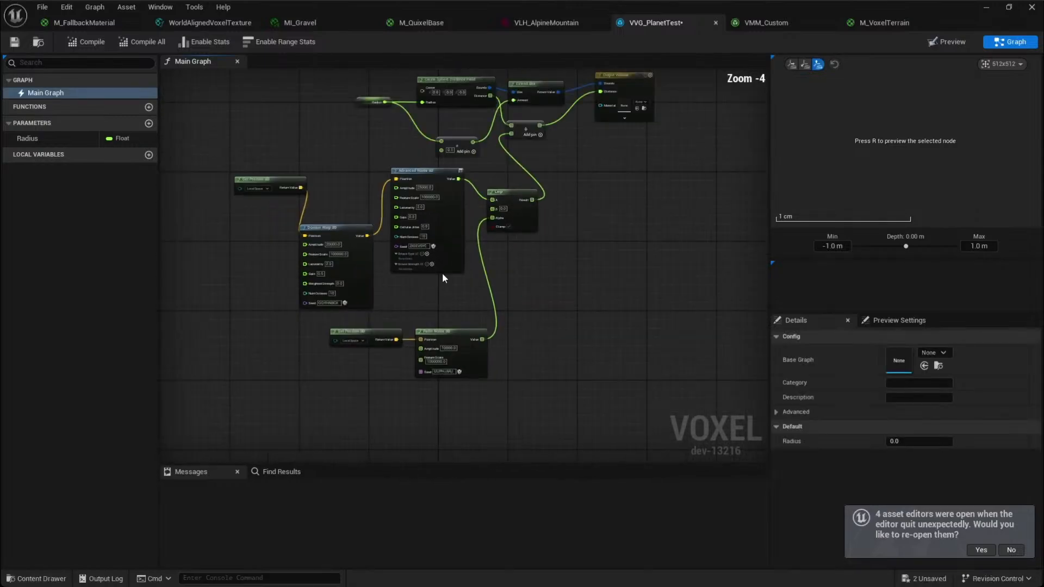
Line up the Get Position 3D, Domain Warp 3D and Advanced Noise 3D nodes and move them away from the Lerp node
scroll(241, 192, "up", 1)
right_click_drag(241, 192, 380, 219)
left_click_drag(417, 206, 359, 235)
left_click_drag(533, 303, 527, 248)
left_click_drag(346, 193, 622, 294)
left_click_drag(657, 280, 443, 234)
Duplicate Advanced Noise 3D below the original, feed its Position from Get Position 3D, and set its Default Octave Type to Ridged Perlin
left_click(443, 234)
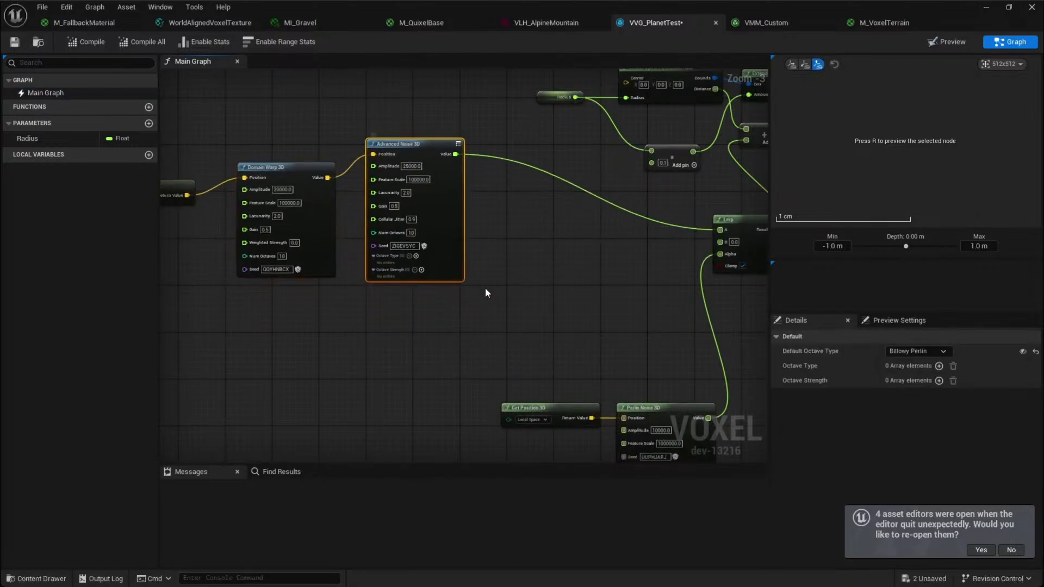
right_click_drag(485, 288, 512, 245)
key("ctrl+v")
left_click_drag(213, 153, 406, 299)
left_click(945, 350)
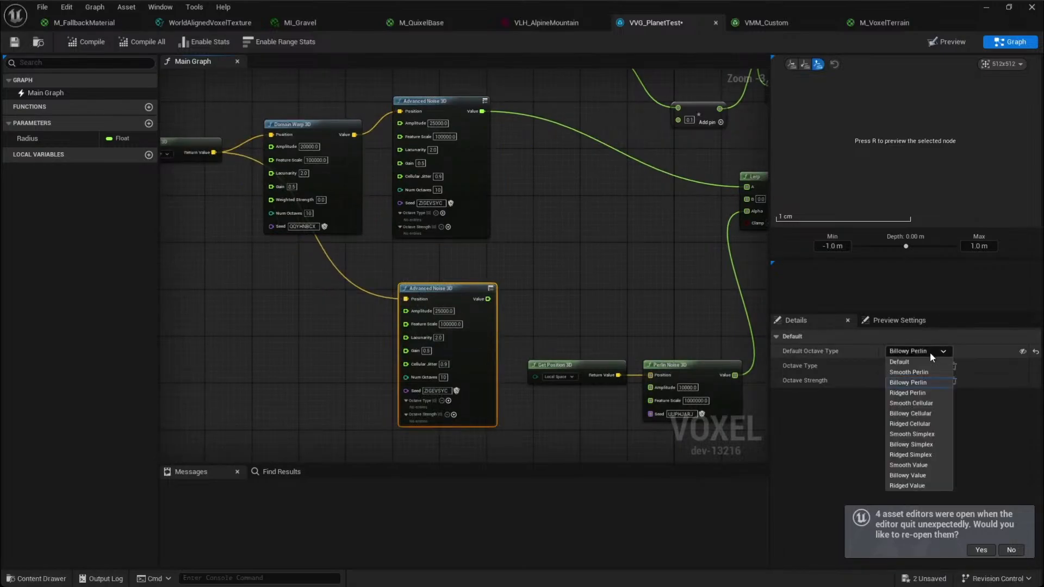
left_click(918, 393)
Connect the duplicated Advanced Noise 3D to the Lerp's B input, with Amplitude 50000 and Feature Scale 150000
left_click(572, 291)
right_click_drag(573, 291, 500, 296)
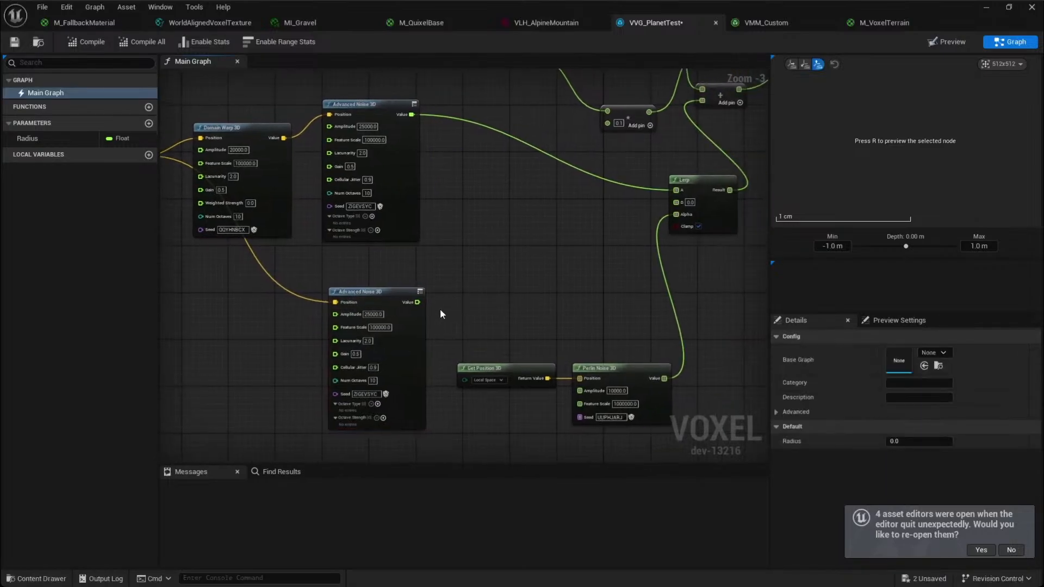
left_click_drag(412, 302, 676, 202)
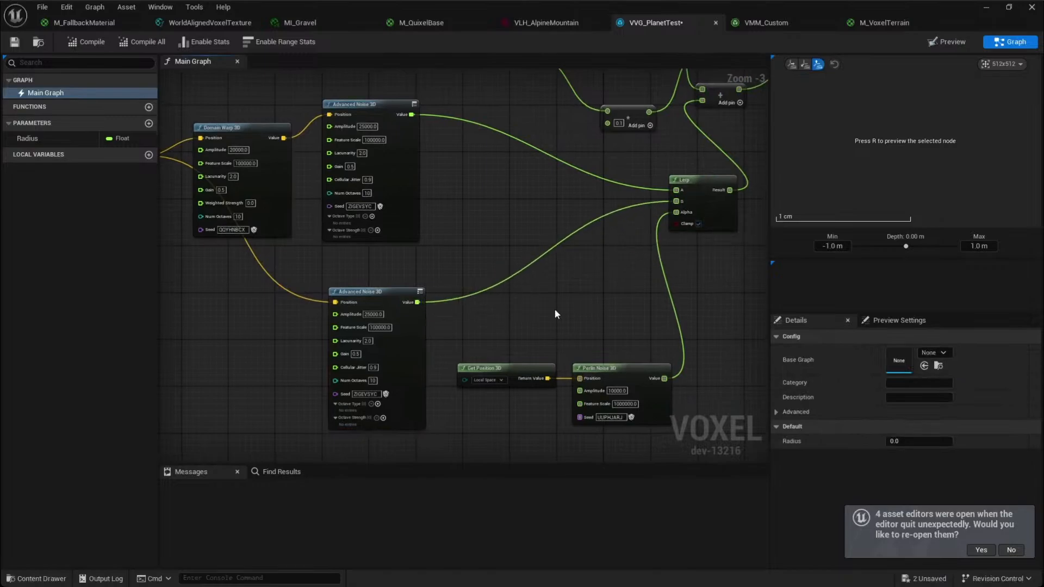
left_click_drag(383, 315, 276, 320)
type("50000")
key("Return")
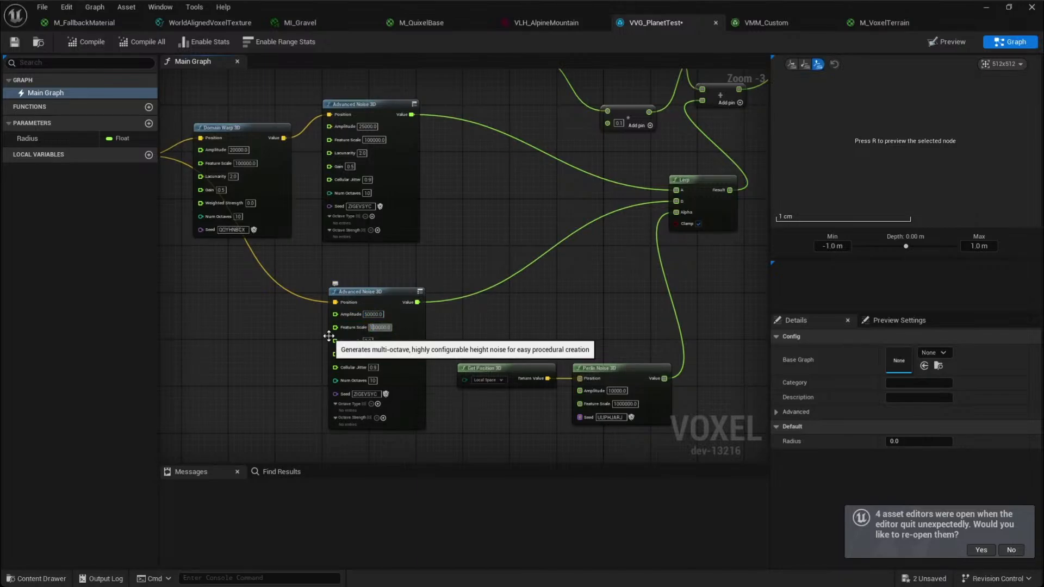
Inspect the blended noise on the planet in JungleLevel and return to the VVG_PlanetTest graph
left_click(997, 9)
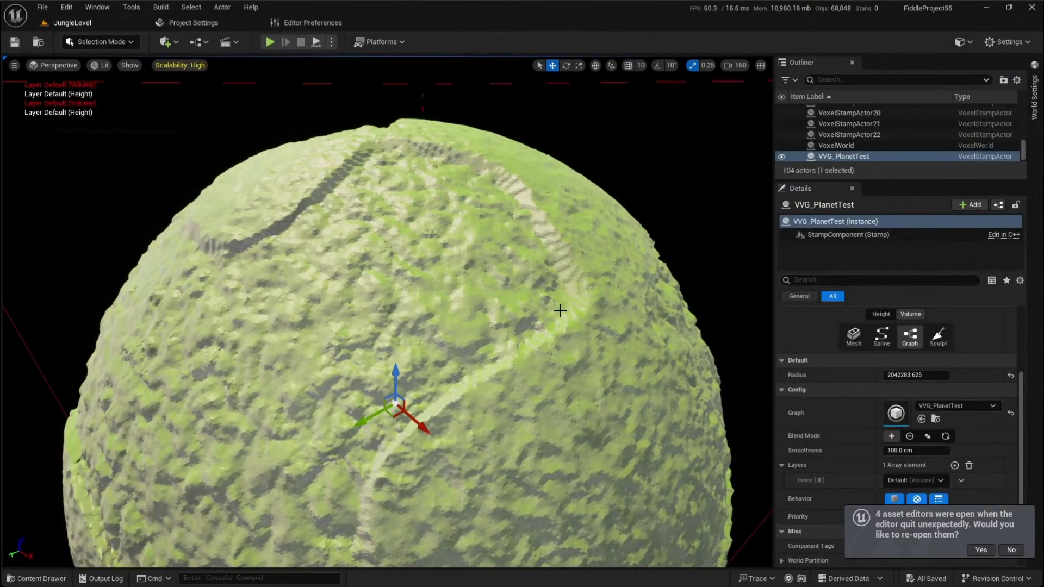
mouse_move(559, 310)
right_mouse_down()
mouse_move(562, 348)
mouse_move(543, 357)
mouse_move(571, 343)
mouse_move(556, 321)
right_mouse_up()
key("w")
scroll(569, 338, "down", 1)
key("s")
key("alt+Tab")
Preview the Perlin Noise 3D node and check its minimum and maximum values over a much larger area
right_click_drag(479, 272, 450, 273)
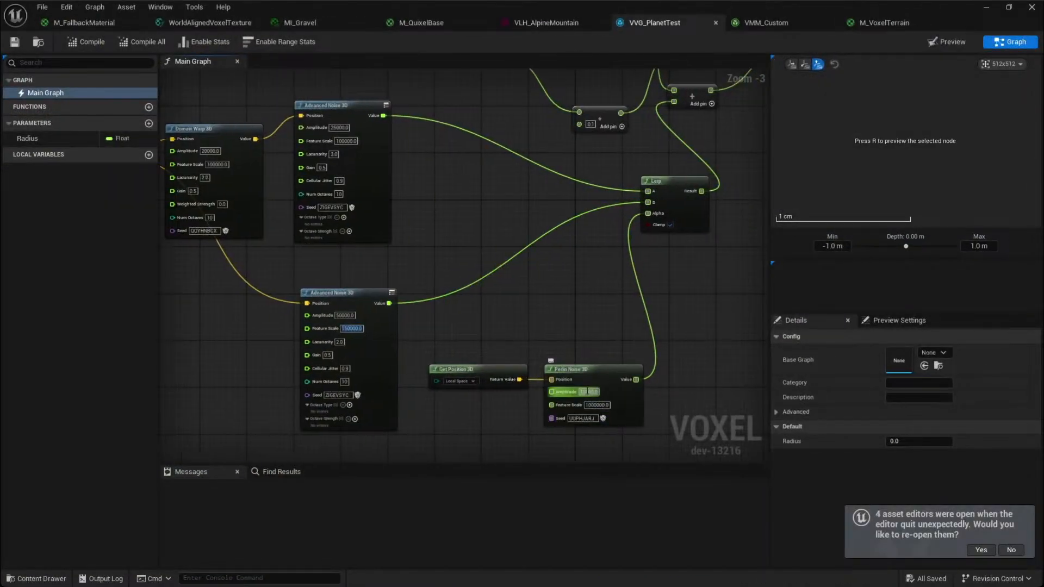
left_click(568, 371)
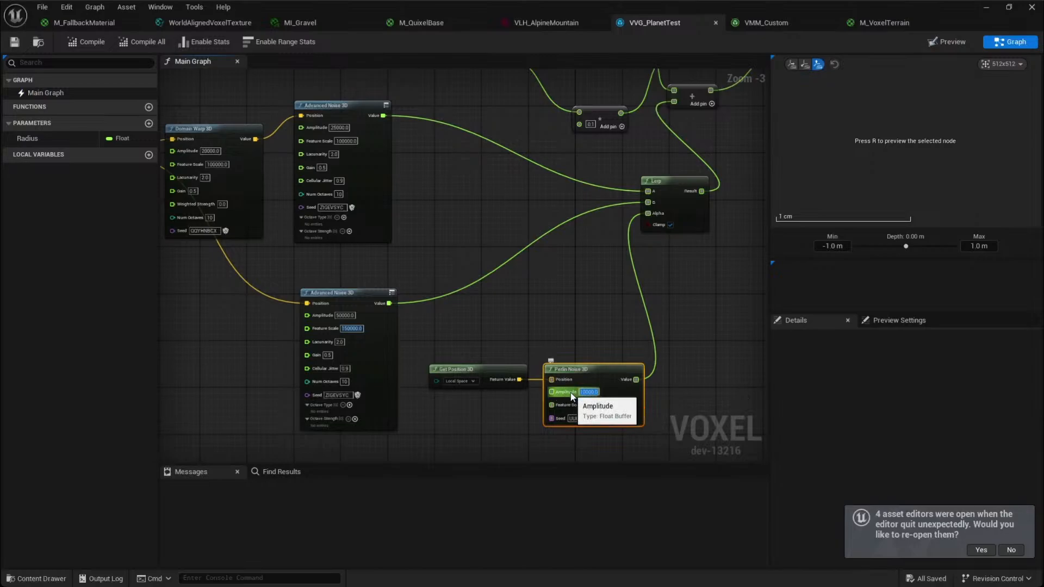
key("r")
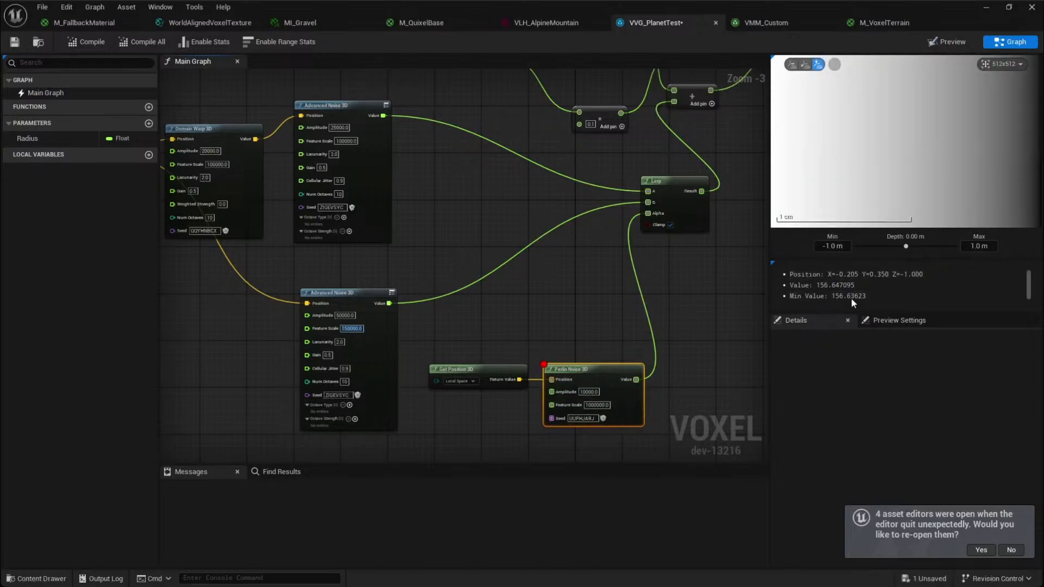
scroll(897, 151, "down", 10)
scroll(884, 194, "down", 3)
left_click(798, 287)
left_click(805, 298)
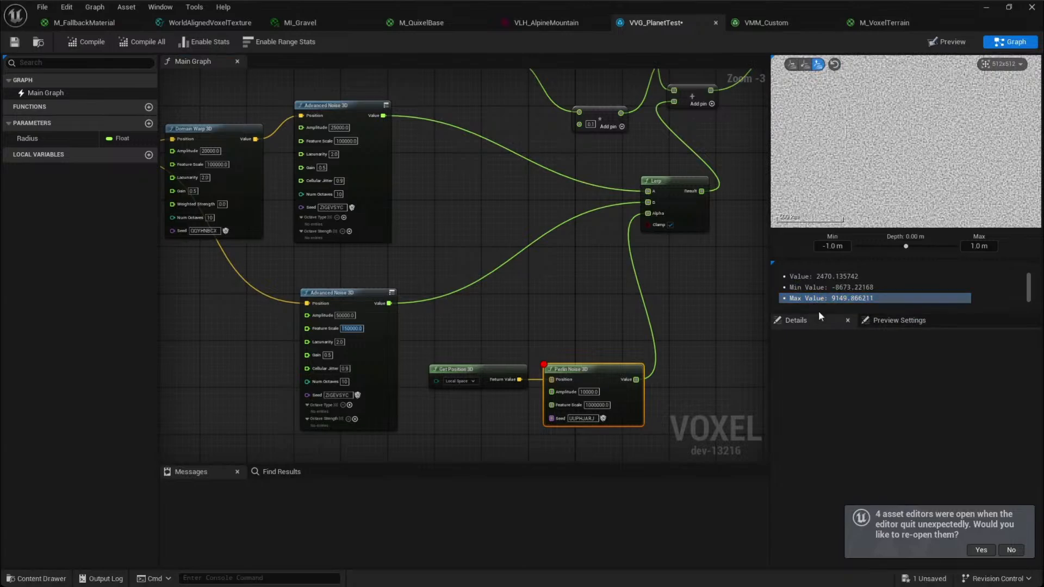
Turn off Normalize in the Perlin Noise 3D node's preview settings
left_click(672, 208)
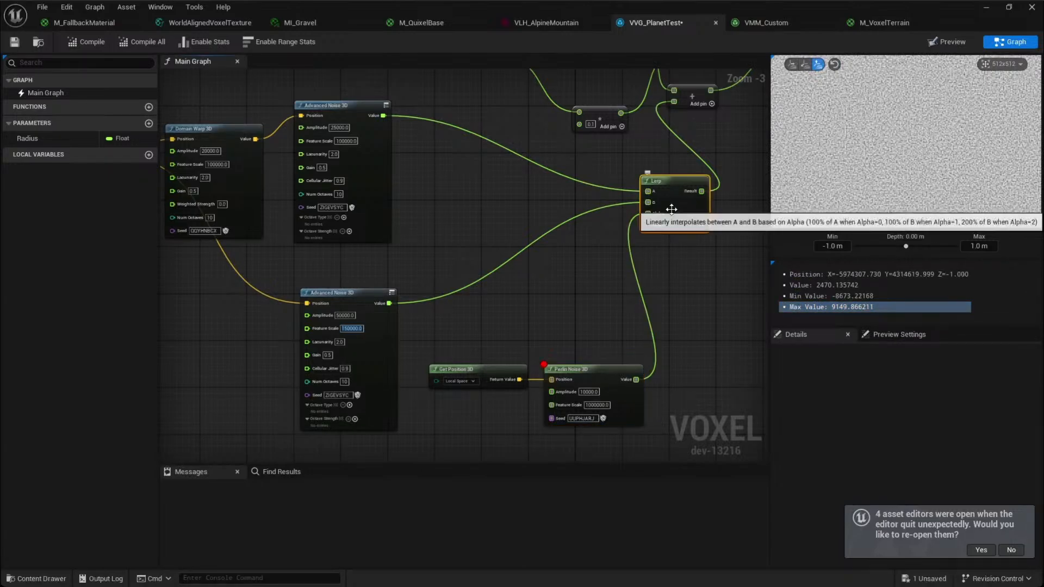
right_click_drag(654, 260, 616, 297)
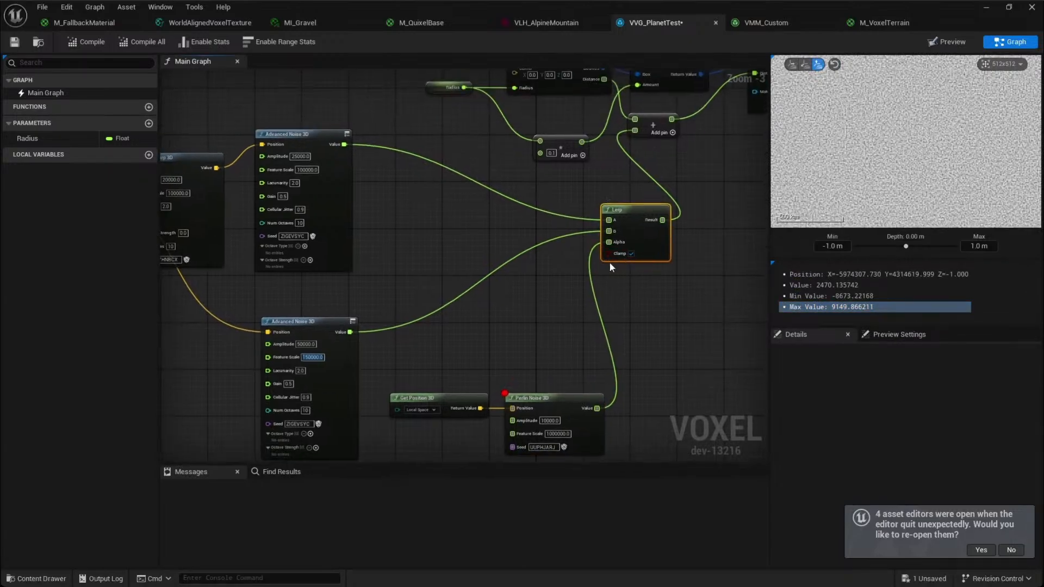
left_click(882, 338)
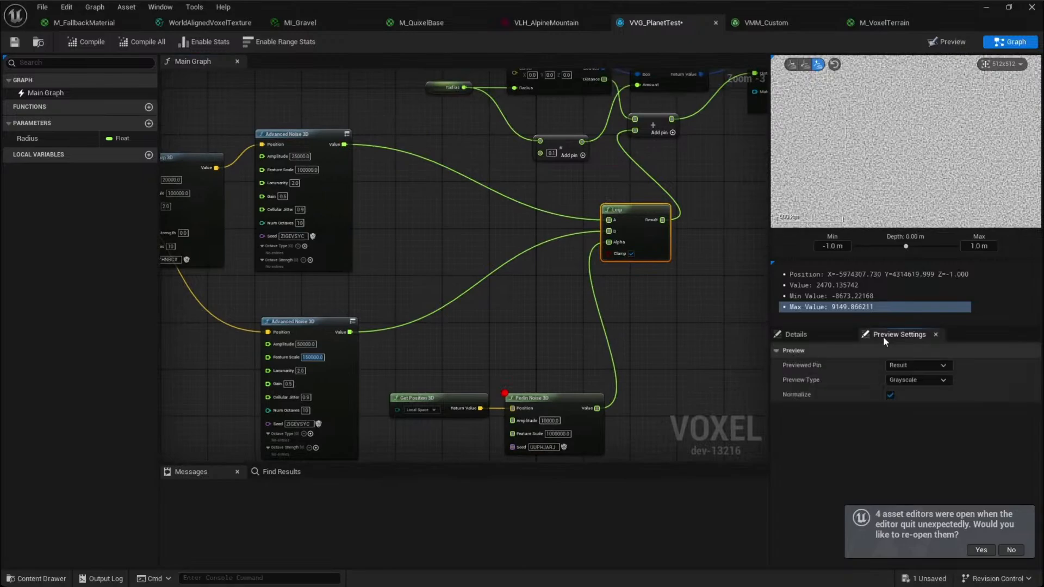
left_click(892, 393)
left_click(549, 398)
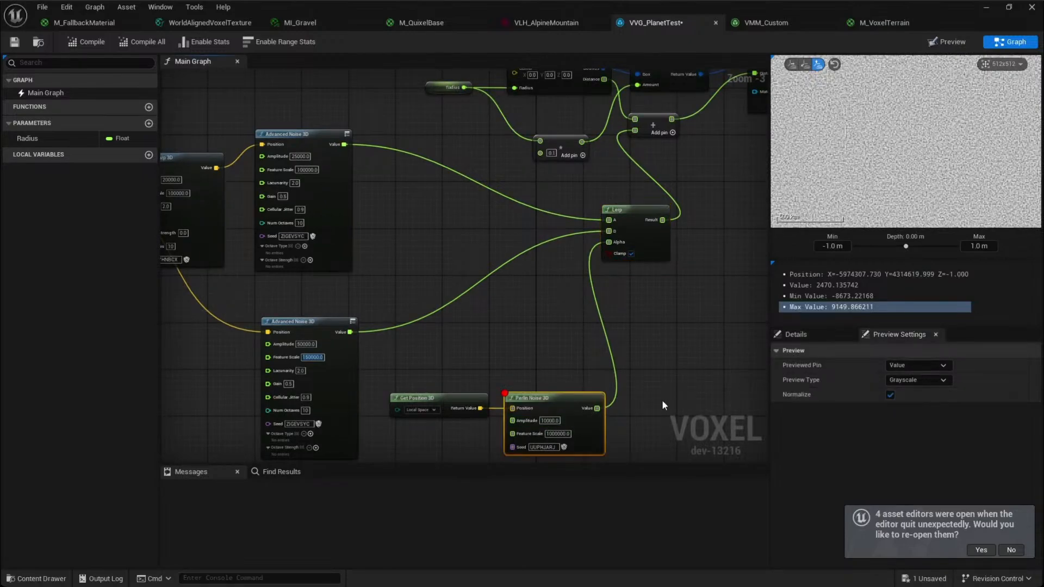
left_click(891, 394)
scroll(883, 149, "up", 2)
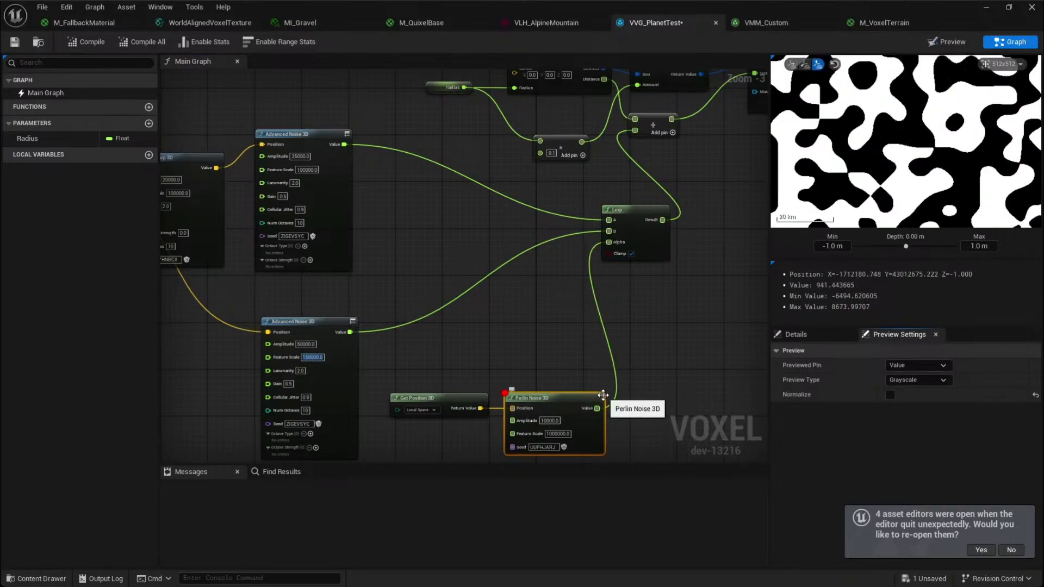
Set the Perlin Noise 3D Amplitude to 1 and check its value range at different preview scales
left_click(549, 420)
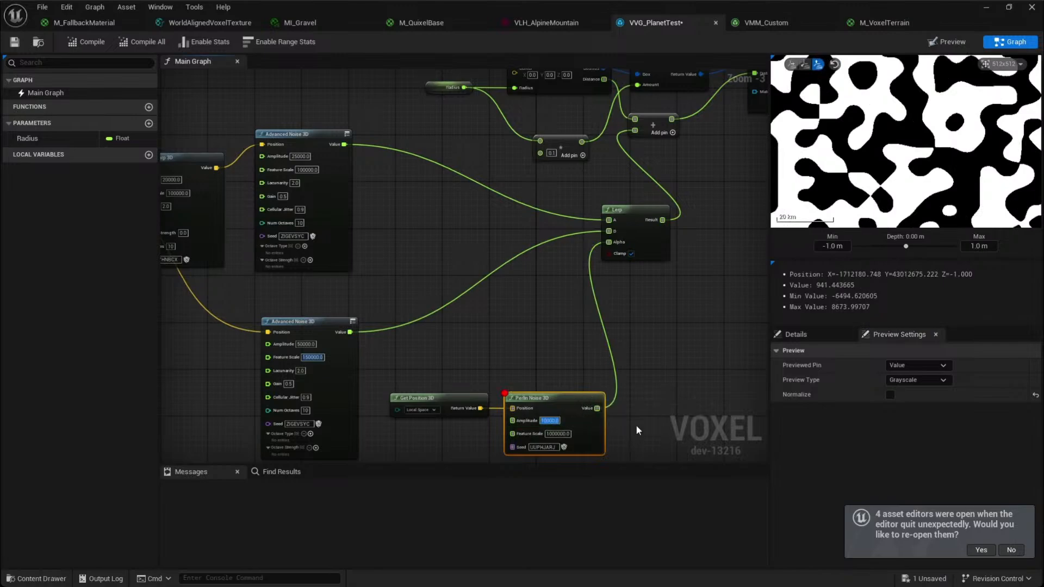
type("1")
key("Return")
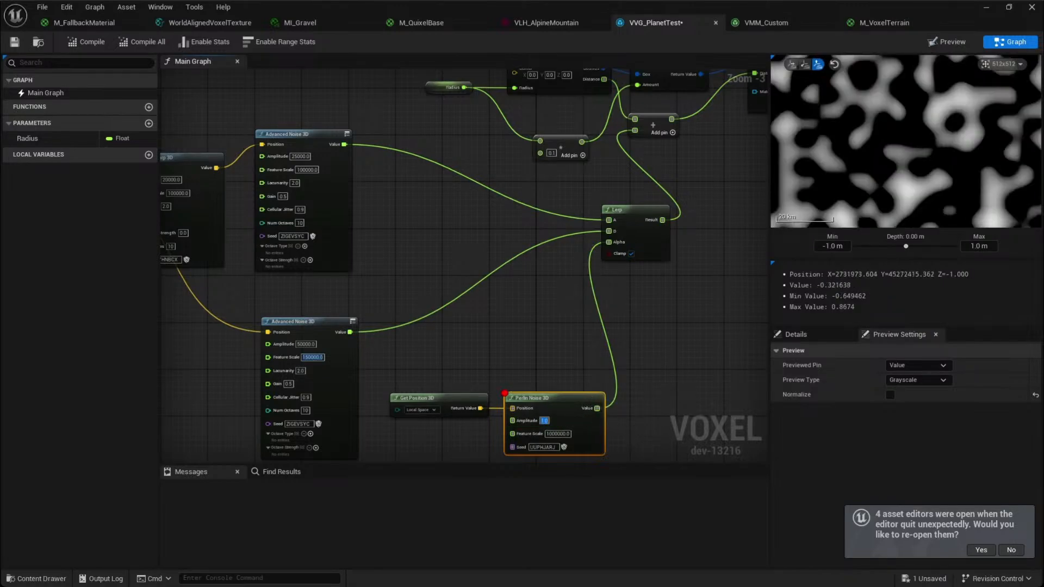
scroll(950, 148, "down", 3)
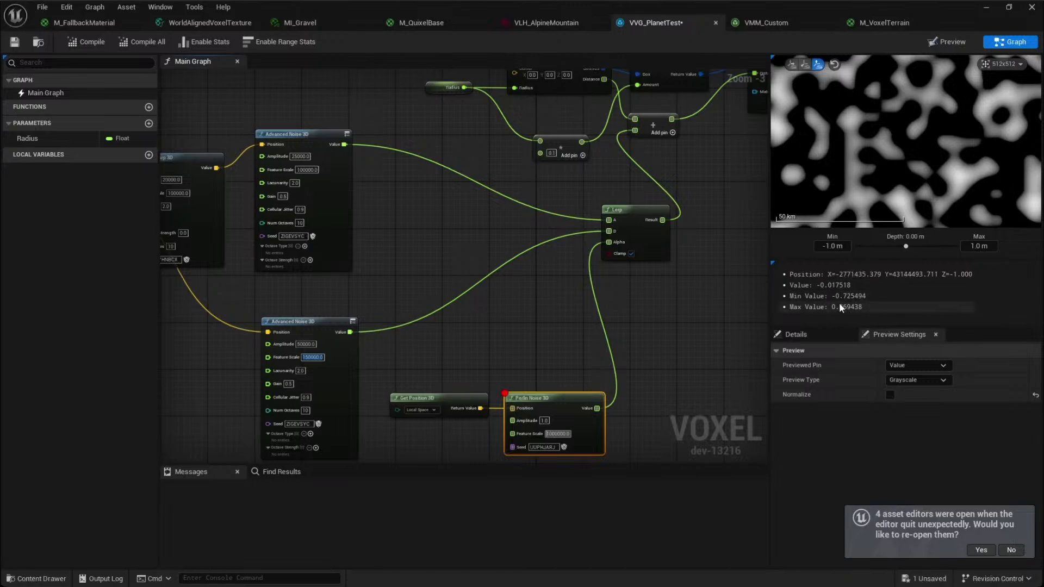
scroll(878, 174, "down", 7)
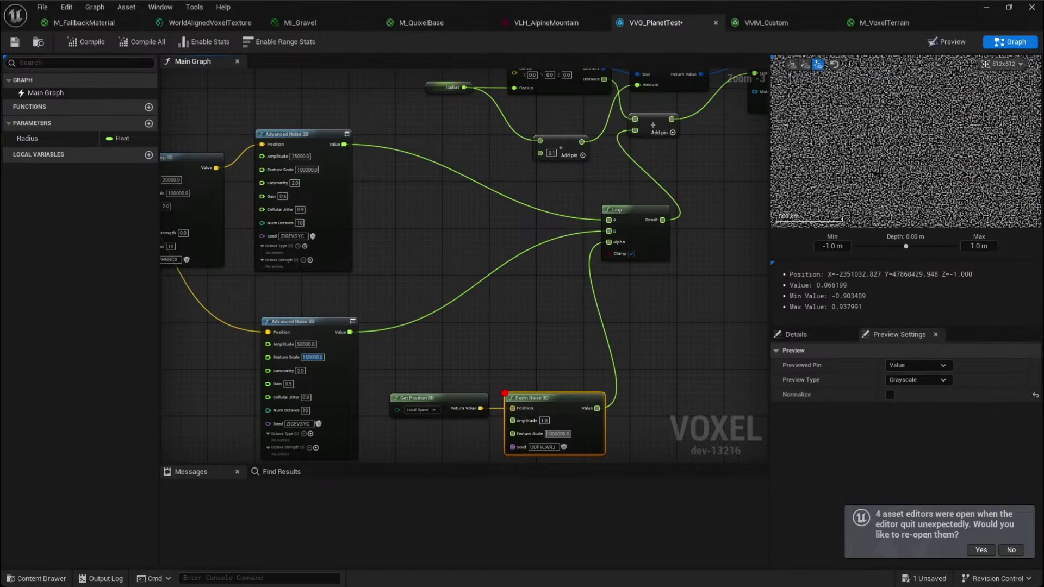
scroll(896, 167, "up", 5)
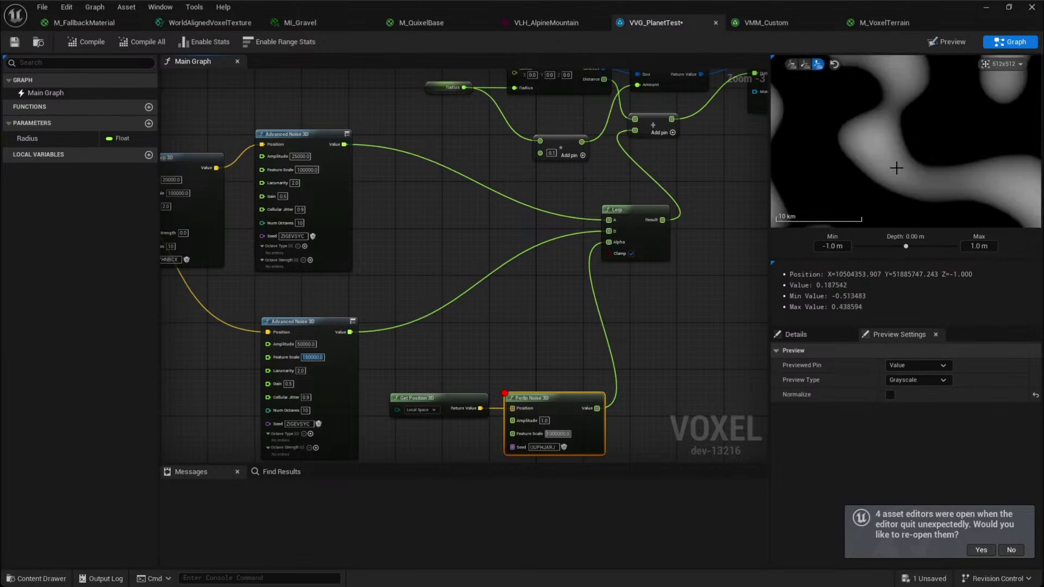
left_click_drag(805, 166, 865, 164)
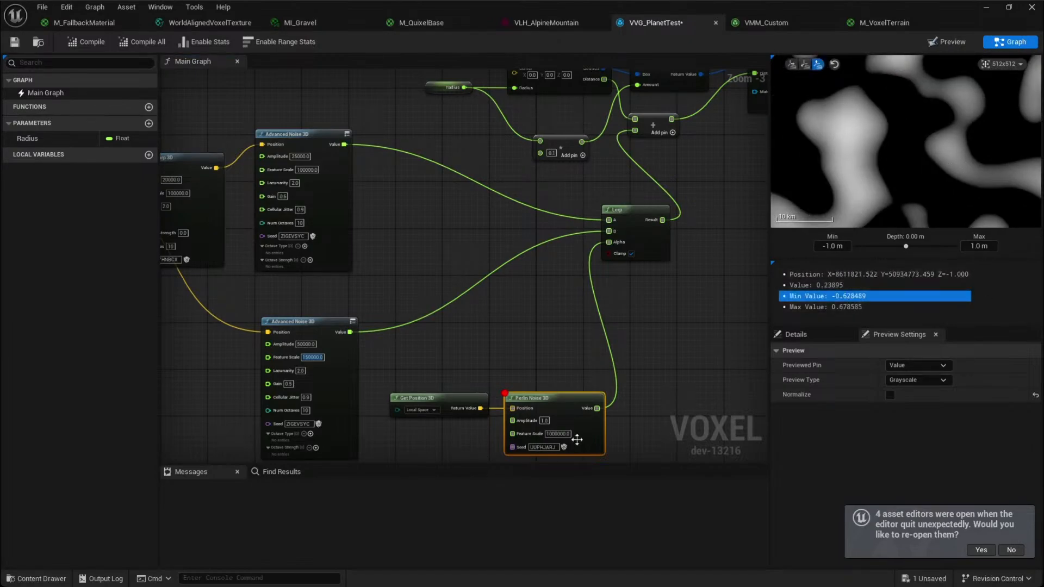
Set the Perlin Noise 3D Amplitude to 0.5 and attach a new Add node to its Value
right_click_drag(577, 439, 567, 408)
left_click(535, 390)
type("0.5")
key("Return")
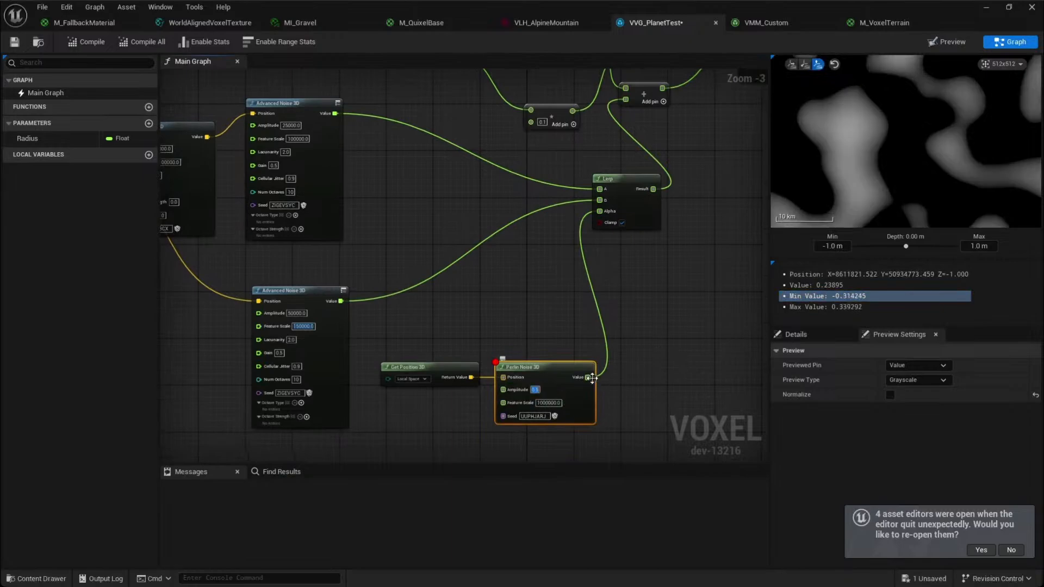
left_click_drag(588, 377, 635, 375)
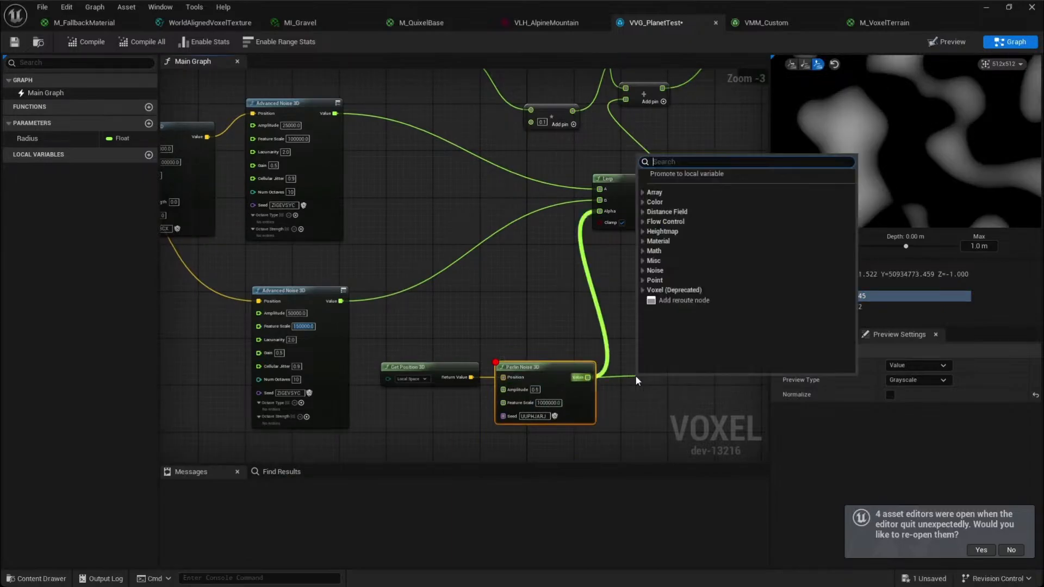
type("+")
key("Return")
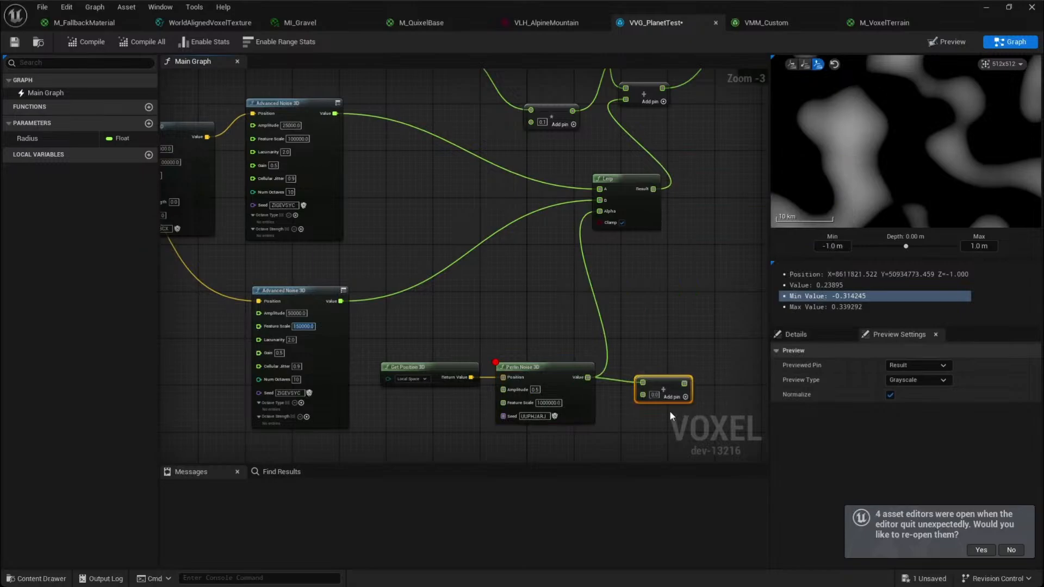
Set the new Add node's second input to 0.5 and preview its value range over a large area
left_click(653, 351)
left_click(667, 385)
key("d")
scroll(884, 136, "down", 6)
scroll(884, 136, "down", 4)
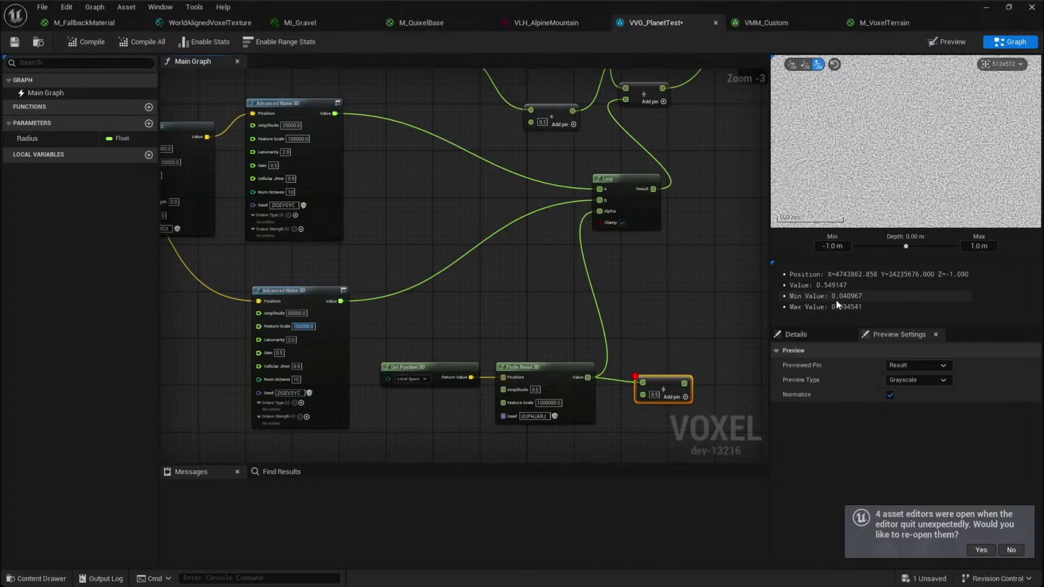
Connect the new Add node's output to the Lerp's Alpha and save VVG_PlanetTest
left_click_drag(686, 384, 609, 216)
left_click(668, 259)
right_click_drag(668, 259, 645, 270)
key("ctrl+s")
Set the Perlin Noise 3D Amplitude to 1 and turn off Normalize in the preview settings of its Add node
scroll(837, 185, "up", 10)
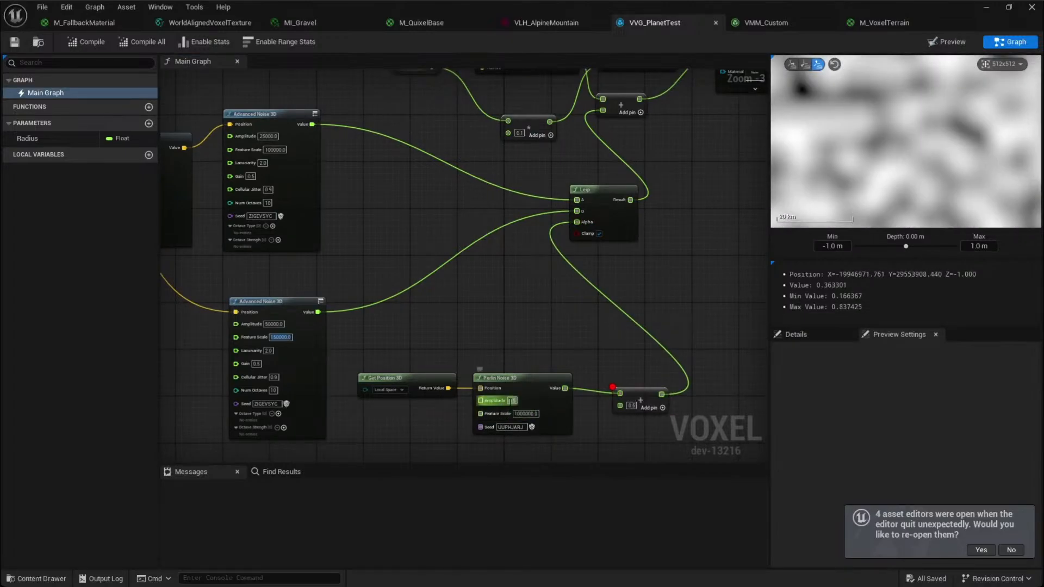
key("Return")
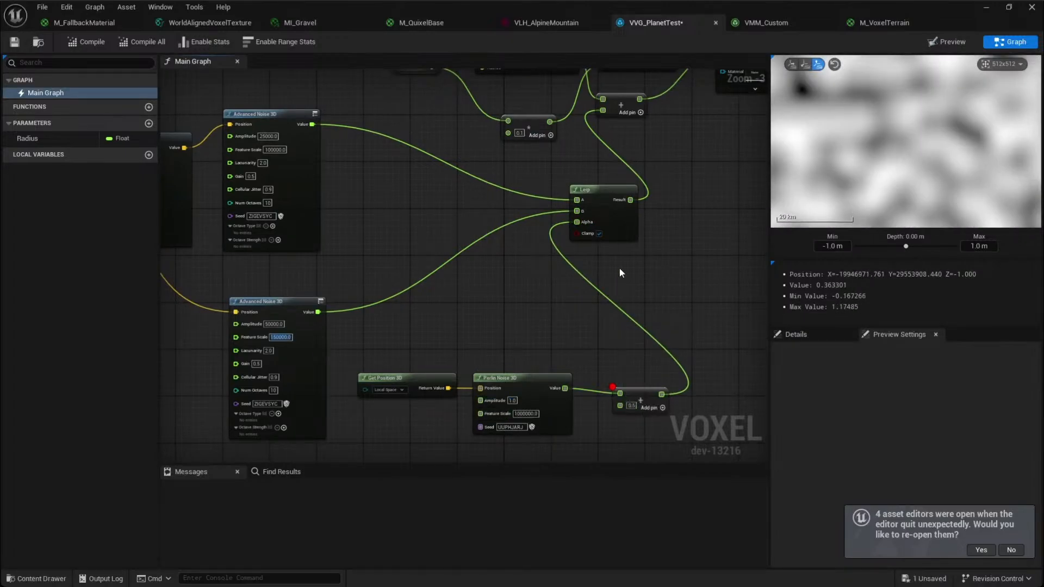
scroll(853, 122, "down", 3)
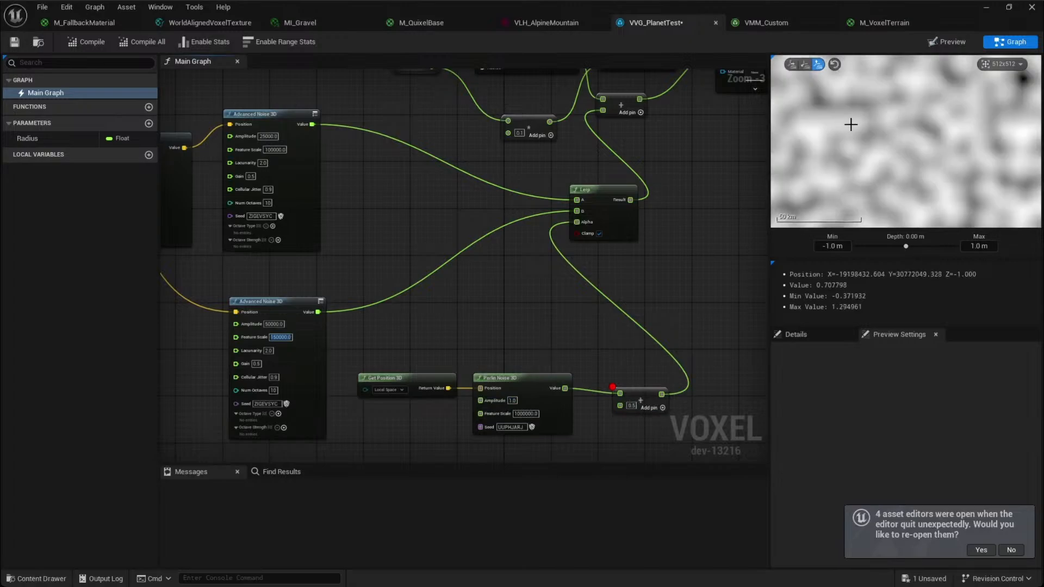
left_click(650, 390)
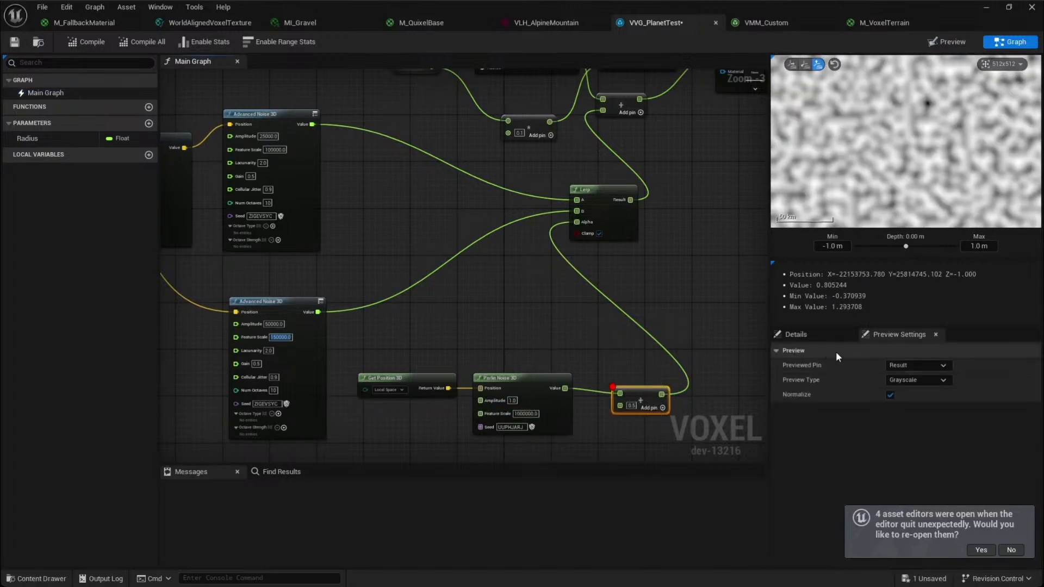
left_click(889, 395)
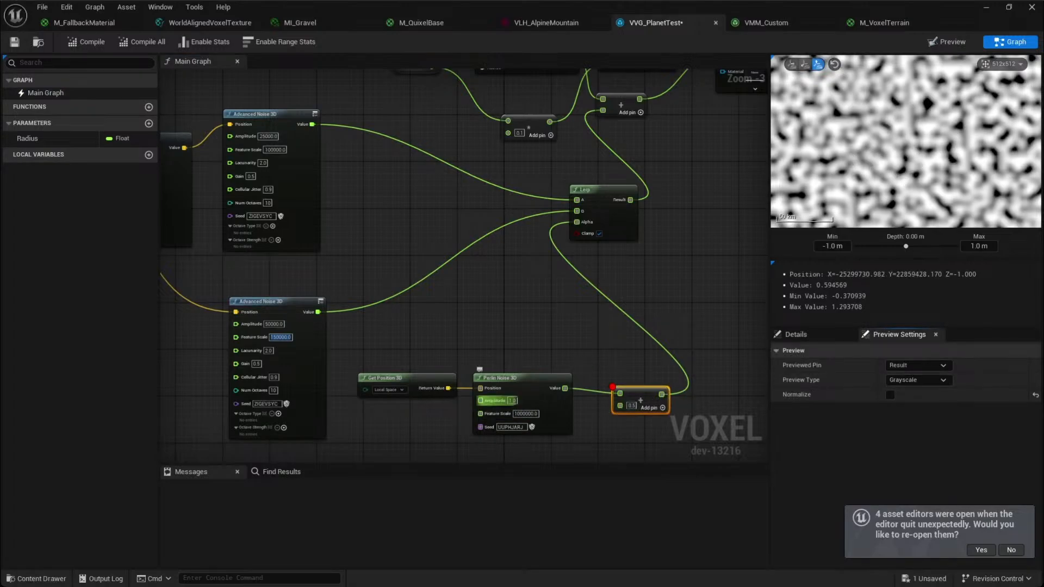
Raise the Perlin Noise 3D Amplitude to 2 and save the VVG_PlanetTest graph
type("2")
key("Return")
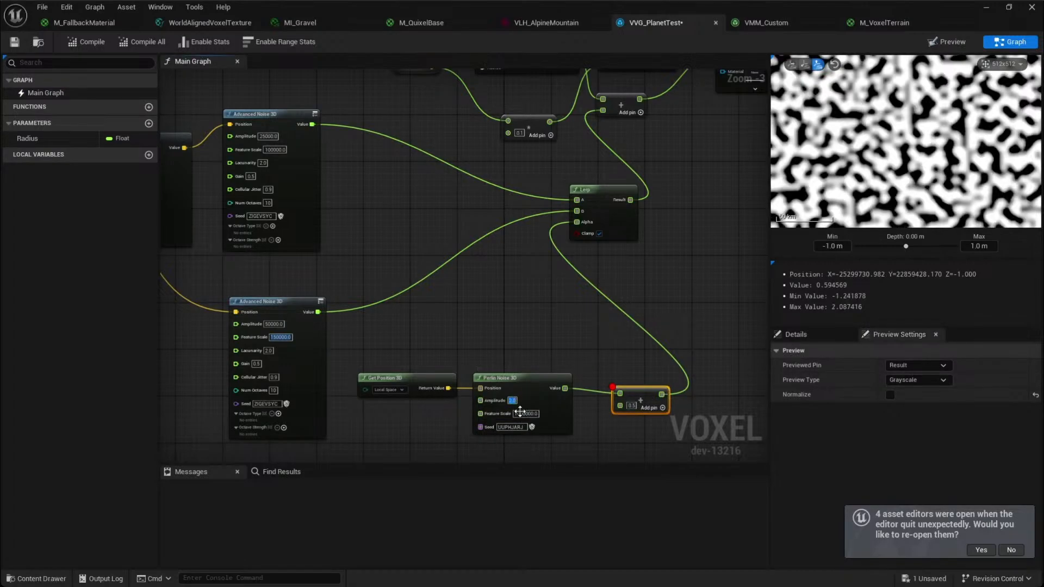
type("2")
key("Return")
left_click(723, 239)
right_click_drag(748, 200, 727, 207)
key("ctrl+s")
Return to JungleLevel and fly over the planet's surface to examine the terrain made by the blended noises
left_click(985, 7)
key("s")
right_click_drag(563, 348, 454, 283)
key("w")
scroll(512, 343, "up", 1)
scroll(528, 321, "down", 5)
key("w")
scroll(478, 304, "down", 2)
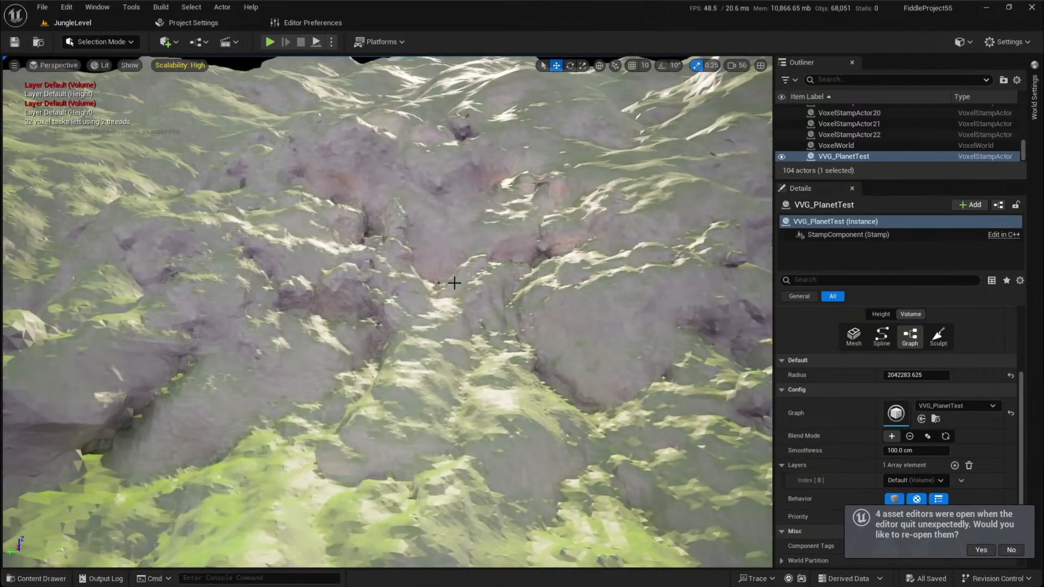
key("w")
mouse_move(454, 283)
right_mouse_down()
mouse_move(430, 272)
mouse_move(454, 275)
mouse_move(462, 299)
mouse_move(478, 275)
mouse_move(460, 283)
right_mouse_up()
scroll(454, 274, "down", 3)
scroll(462, 299, "down", 1)
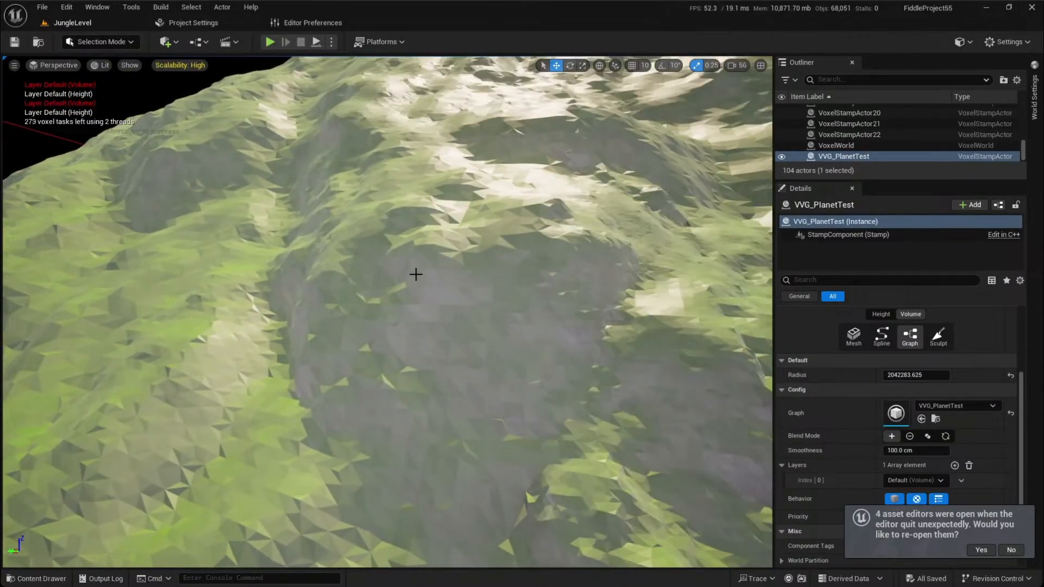
Continue flying across the planet's hills and out to a wider view to examine the terrain variation in JungleLevel
key("w")
right_click_drag(416, 274, 506, 231)
scroll(454, 278, "down", 2)
scroll(475, 280, "up", 5)
scroll(505, 231, "down", 1)
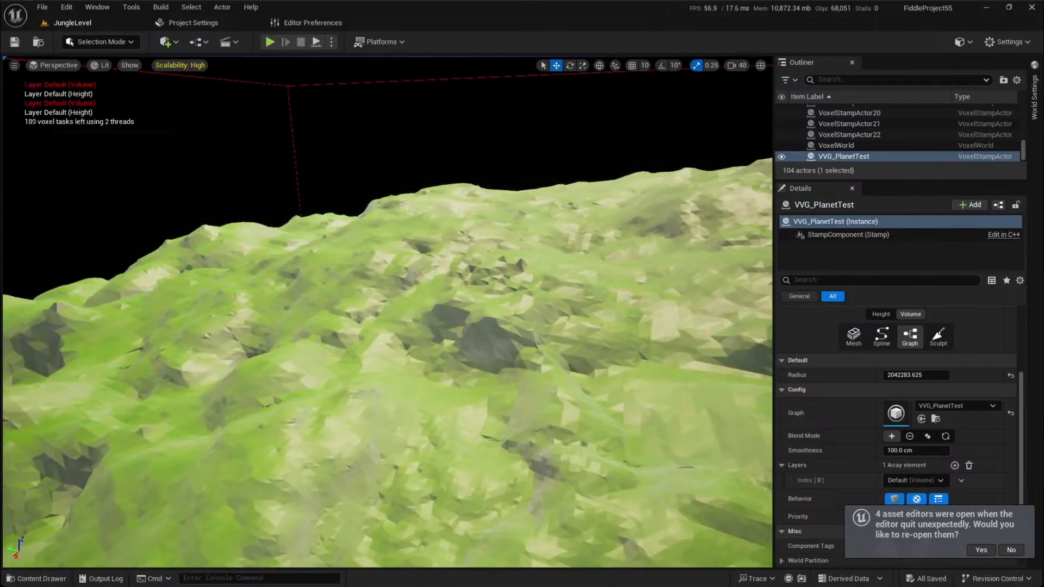
key("w")
right_click_drag(454, 261, 549, 261)
key("w")
scroll(454, 261, "down", 2)
key("w")
scroll(457, 239, "up", 1)
key("w")
scroll(457, 239, "up", 2)
scroll(518, 307, "up", 2)
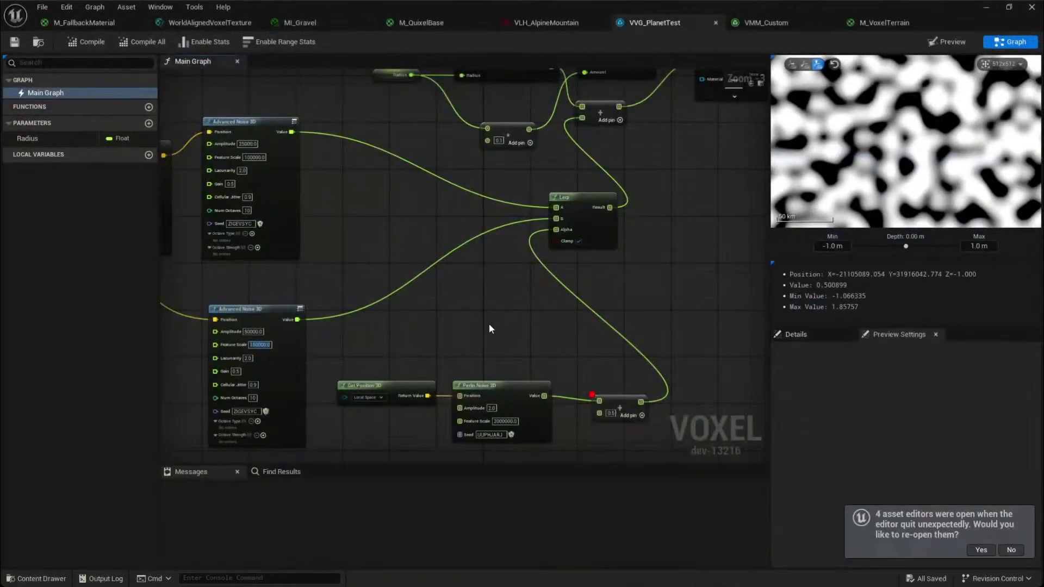
Set the Perlin Noise 3D Feature Scale to 4000000 in the VVG_PlanetTest graph and return to the level
right_click_drag(488, 324, 568, 346)
scroll(568, 346, "up", 2)
left_click(530, 384)
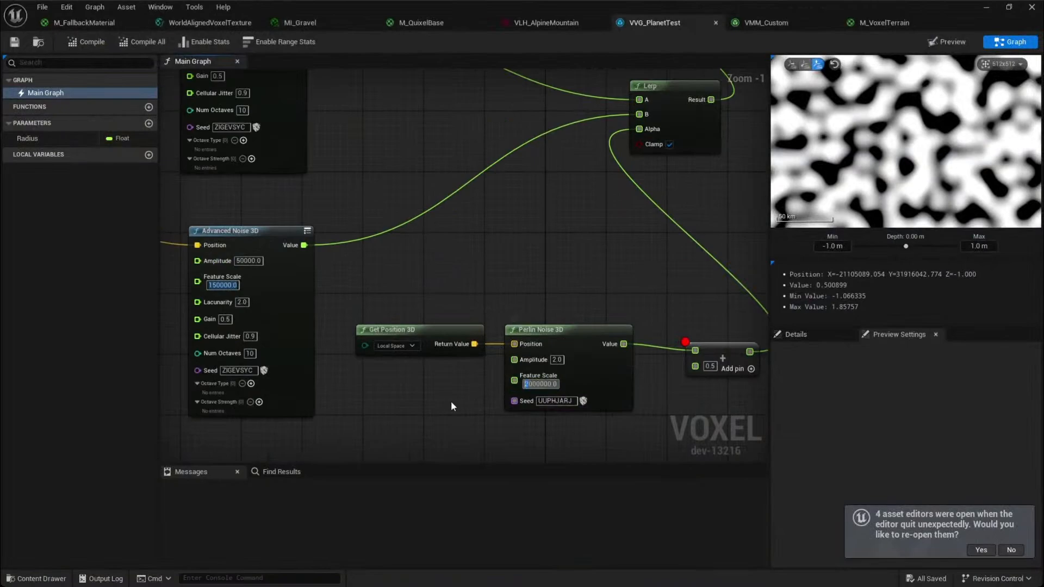
left_click(986, 7)
Pull back from the planet to inspect the larger-scale noise mask, and bring the VVG_PlanetTest graph back to full size
right_click_drag(443, 221, 456, 231)
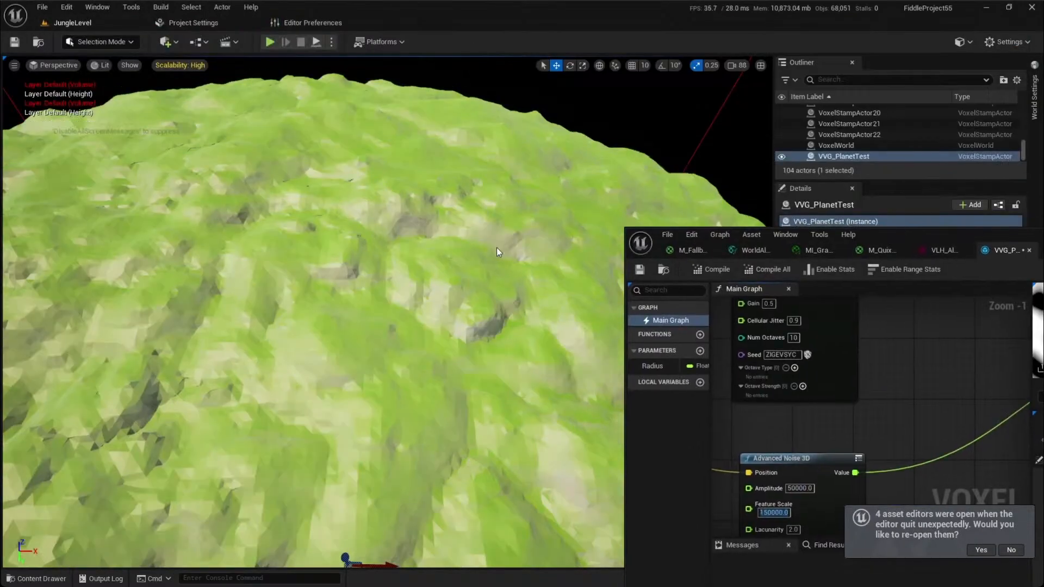
mouse_move(431, 310)
right_mouse_down()
mouse_move(429, 348)
mouse_move(432, 282)
mouse_move(441, 305)
right_mouse_up()
scroll(431, 310, "up", 2)
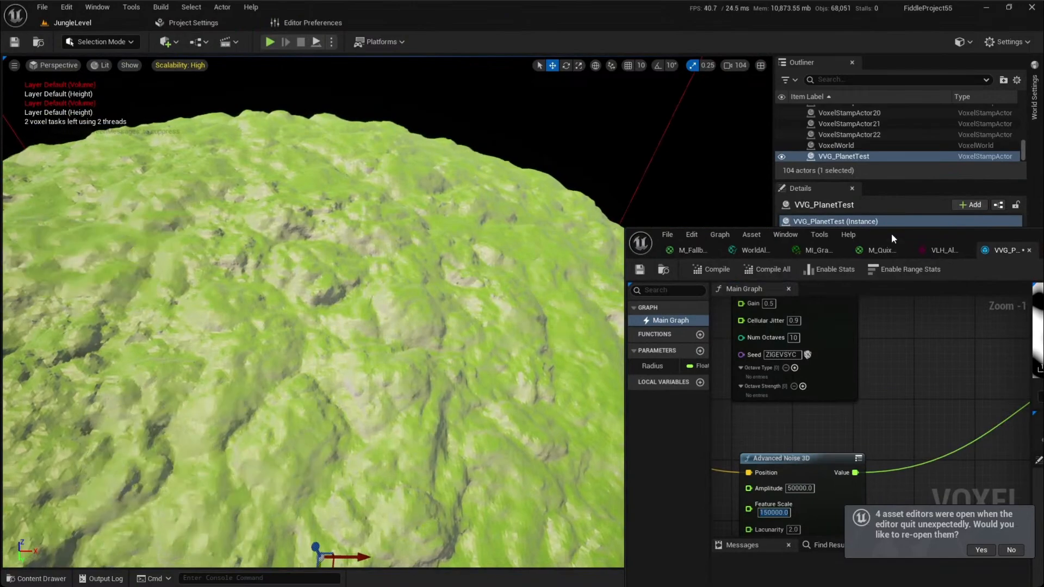
left_click_drag(891, 233, 455, 117)
double_click(589, 116)
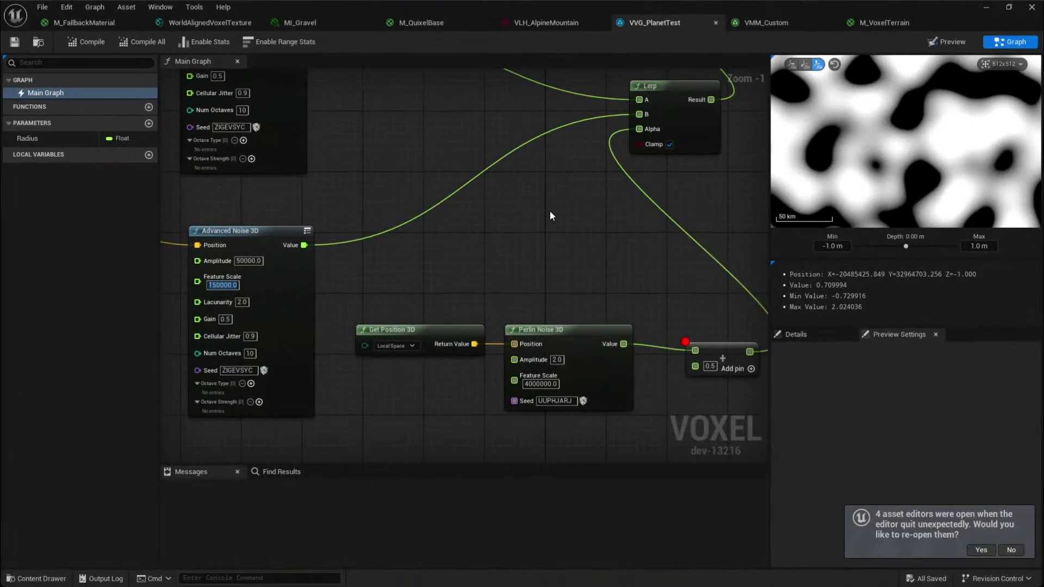
Select the VoxelWorld actor in JungleLevel and turn on Enable Nanite
scroll(549, 211, "down", 3)
scroll(577, 227, "up", 3)
left_click(618, 137)
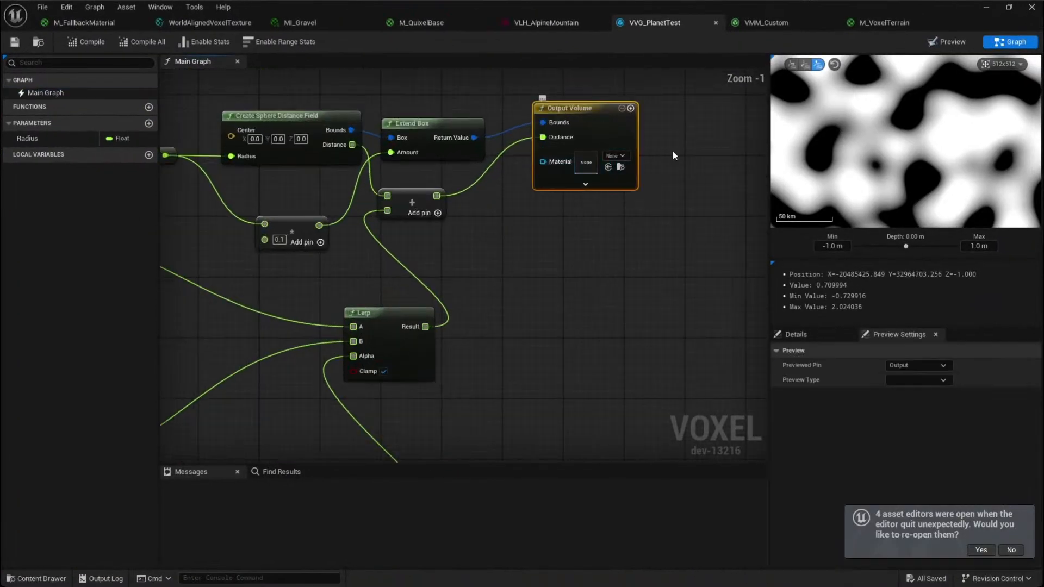
left_click(983, 7)
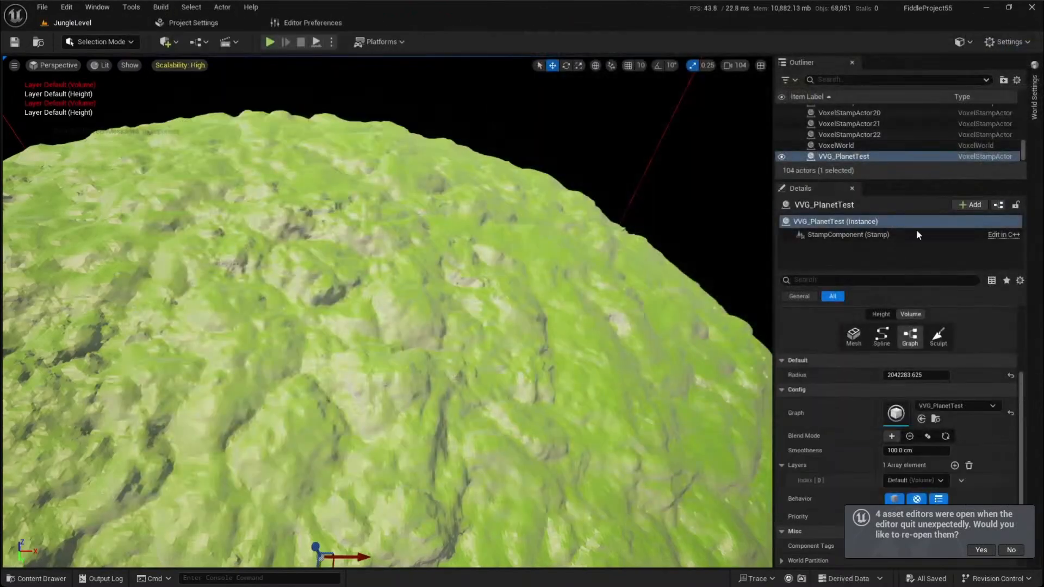
left_click(835, 145)
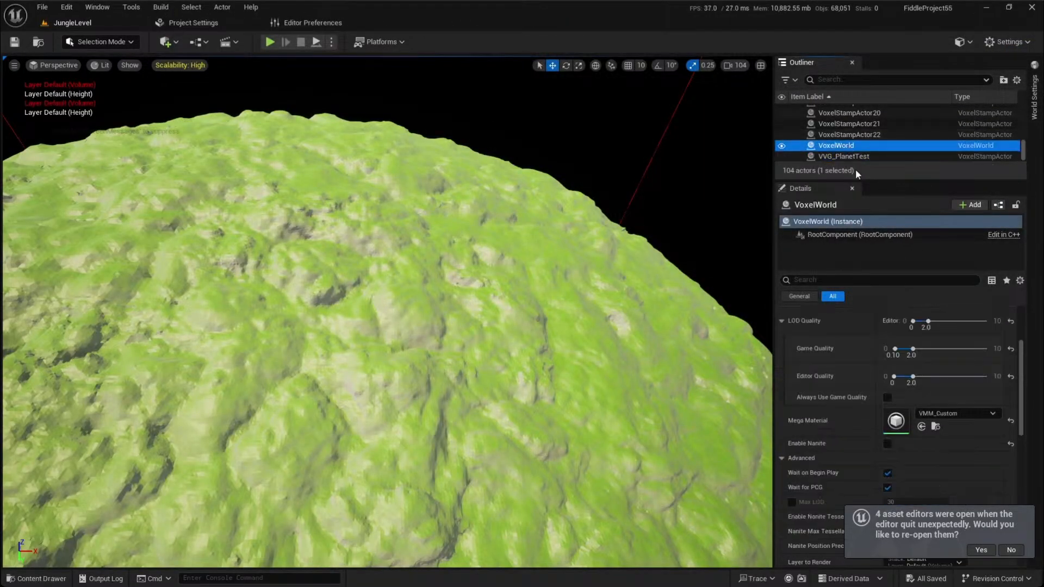
left_click(888, 443)
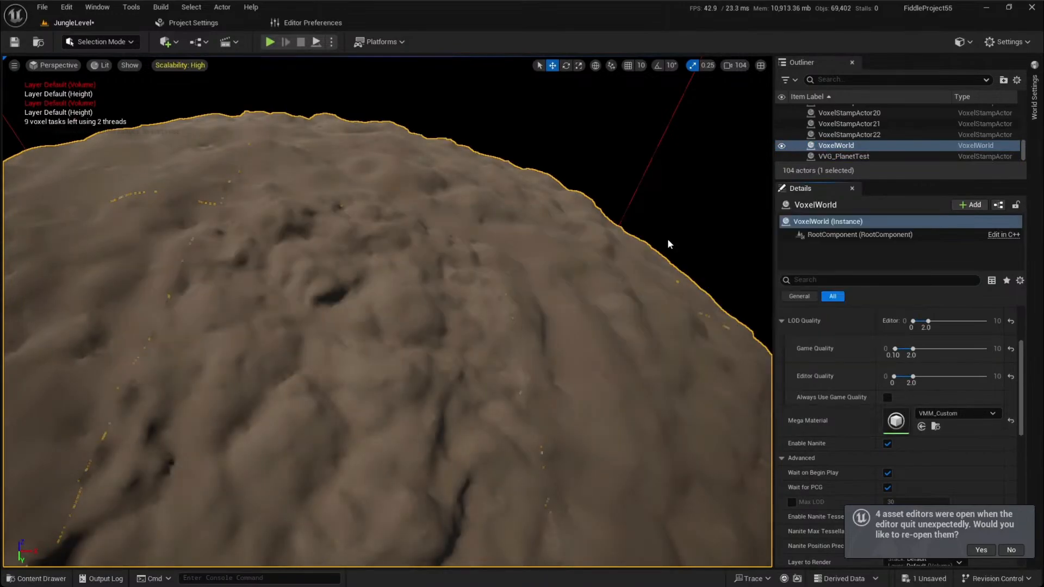
Return to the VVG_PlanetTest graph and move the Output Volume node farther from the Extend Box and Add nodes
key("alt+Tab")
left_click(578, 311)
mouse_move(586, 271)
right_mouse_down()
mouse_move(710, 190)
mouse_move(597, 283)
right_mouse_up()
left_click_drag(615, 145, 723, 178)
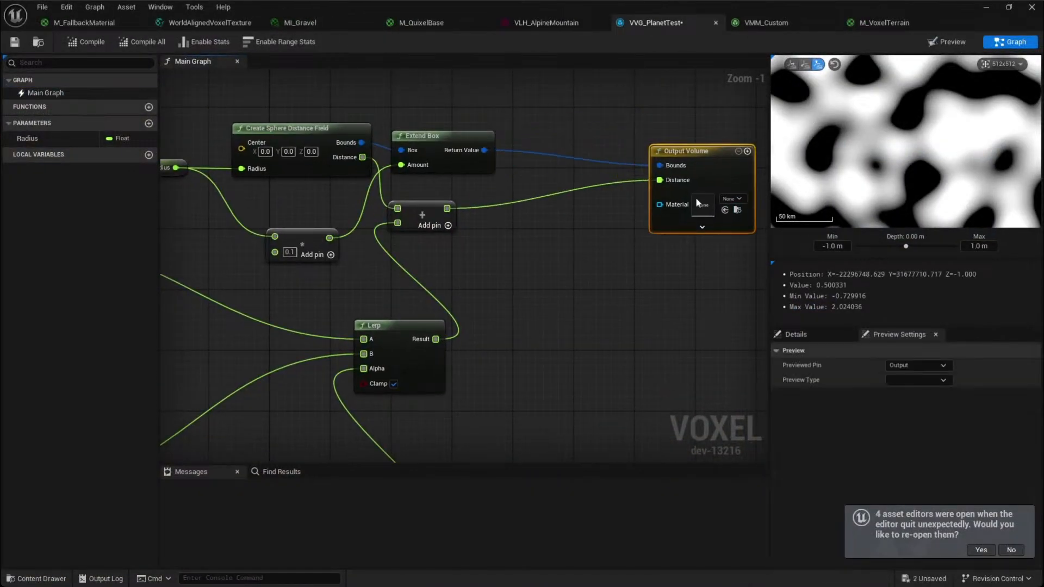
left_click(575, 328)
right_click(575, 333)
type("lerp")
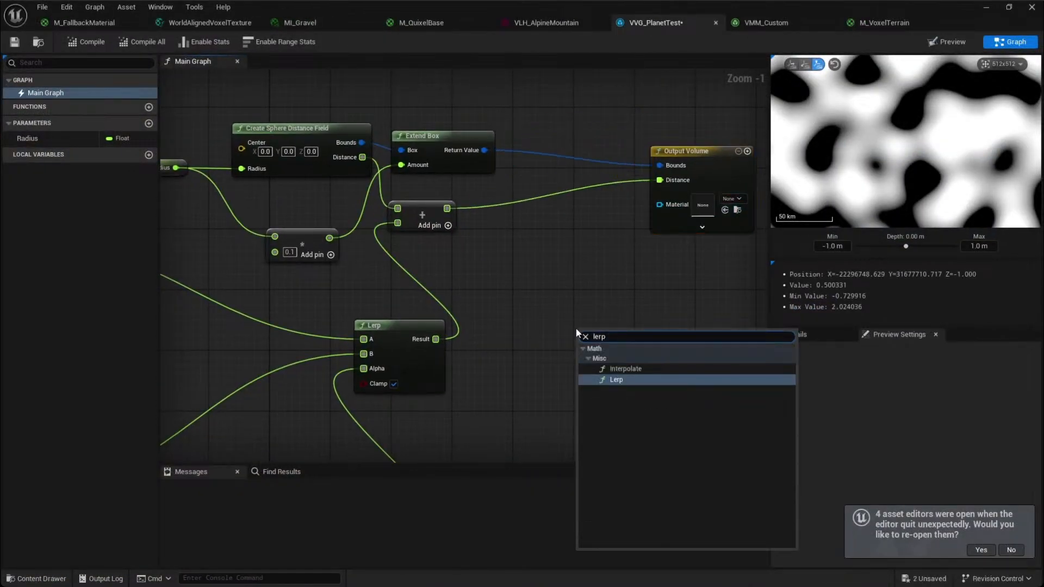
Add a Blend Materials node feeding the Output Volume's Material, and connect the Perlin mask's Add output to its Alpha
left_click_drag(659, 205, 570, 305)
type("blend")
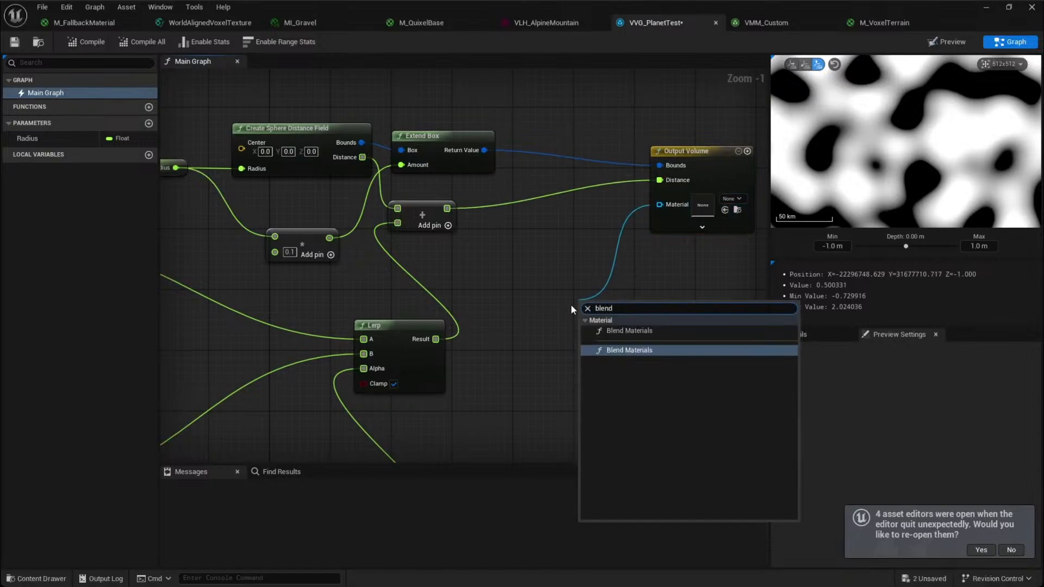
key("Return")
left_click_drag(666, 383, 615, 455)
right_click_drag(458, 369, 527, 180)
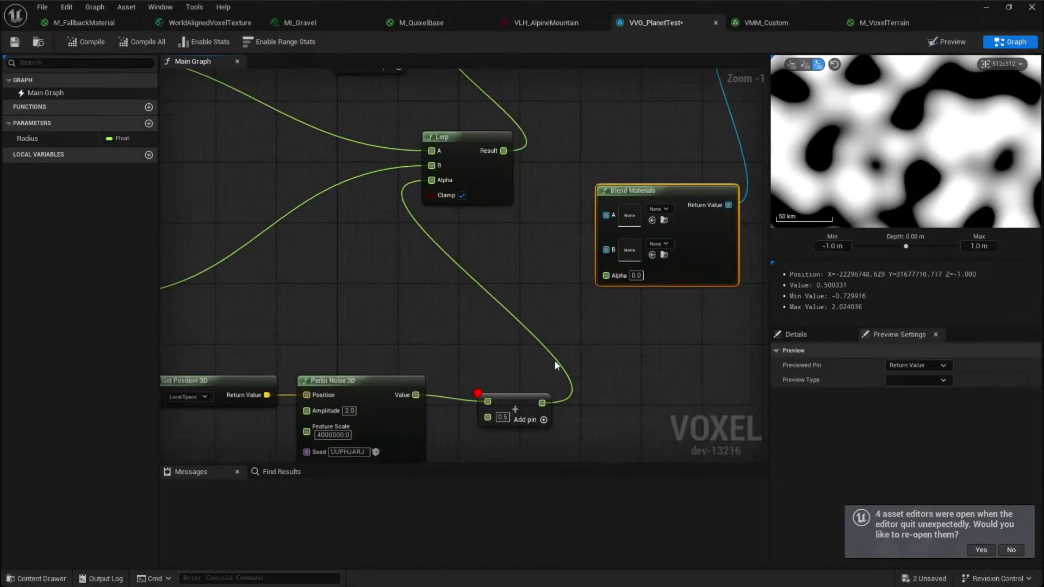
left_click_drag(542, 403, 606, 275)
right_click_drag(684, 363, 600, 392)
Assign the MI_Gravel material instance to input A of the Blend Materials node
left_click(579, 239)
key("ctrl+space")
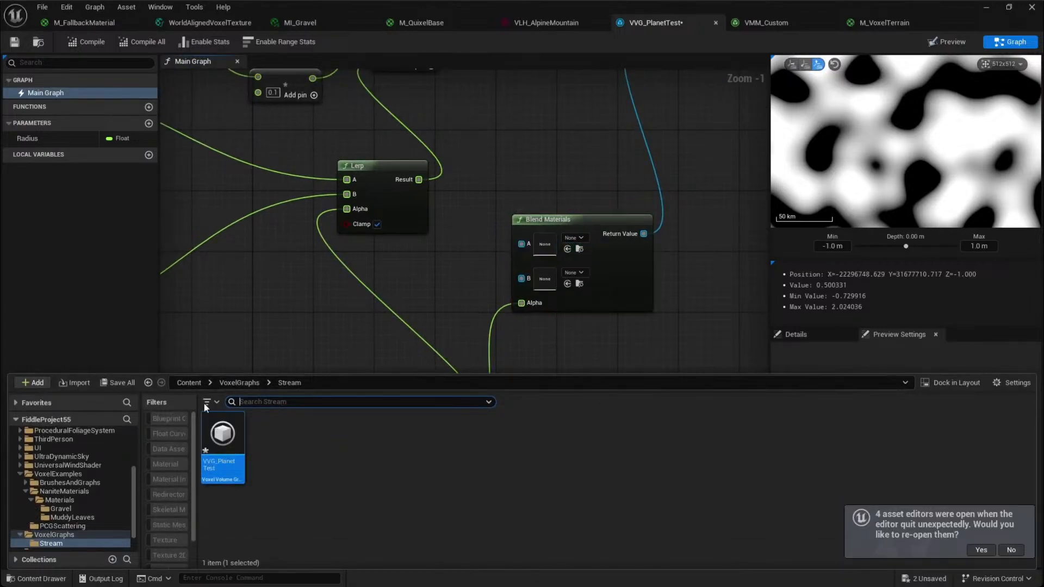
left_click(580, 238)
type("gravel")
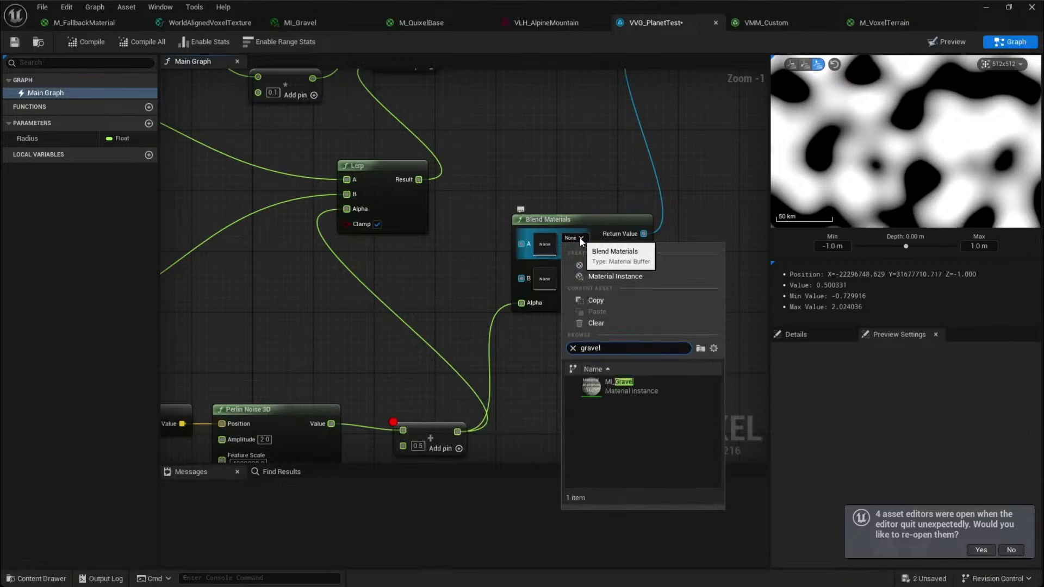
left_click(628, 390)
Search the materials available for Blend Materials input B for moss, leaf and ground
left_click(582, 273)
type("moss")
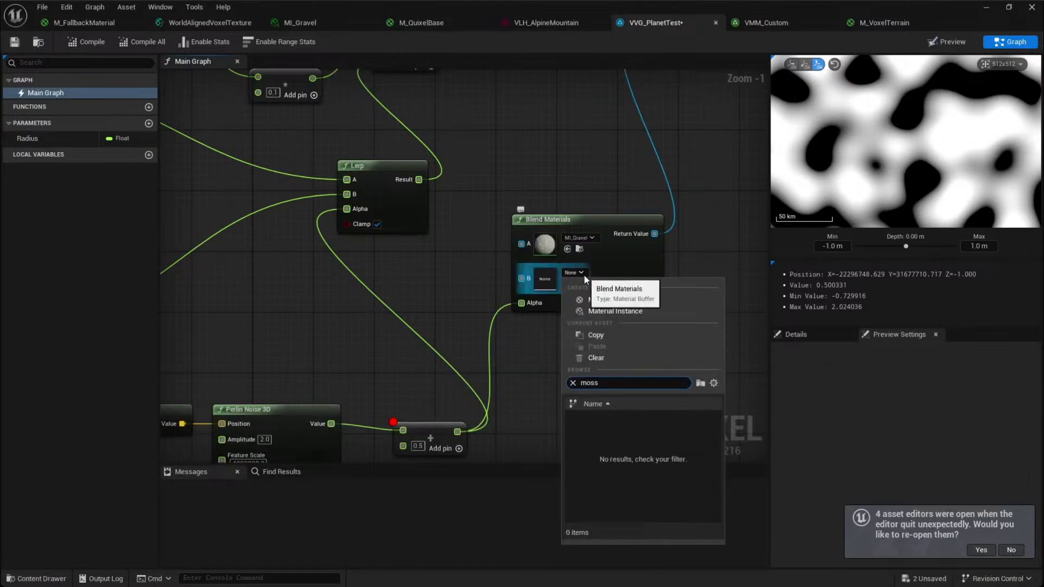
key("ctrl+a")
type("leaf")
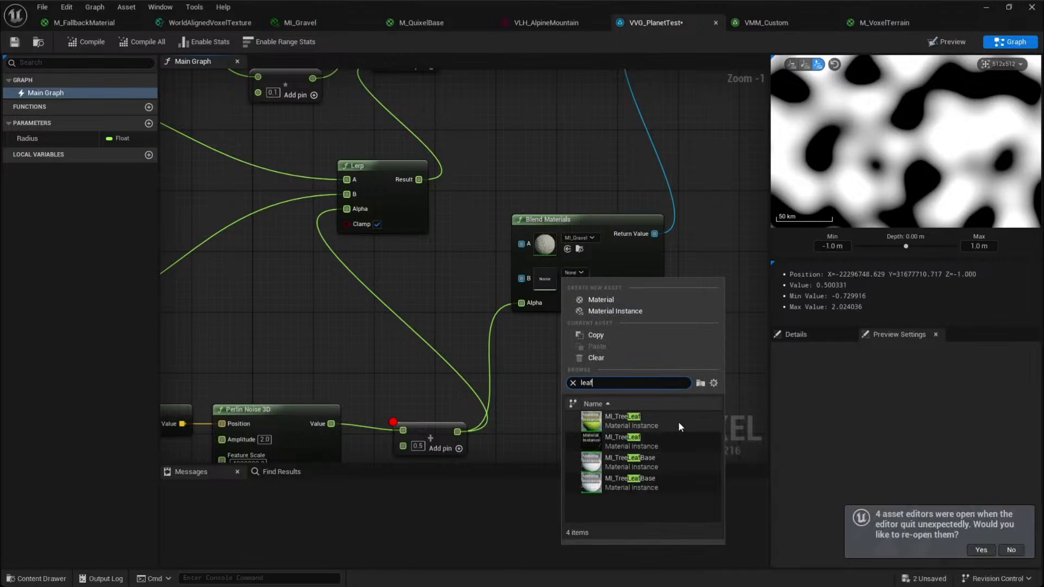
key("ctrl+a")
type("ground")
key("ctrl+a")
key("BackSpace")
Locate MI_MuddyLeaves in the MuddyLeaves folder beside Gravel and assign it to input B of Blend Materials
left_click(579, 249)
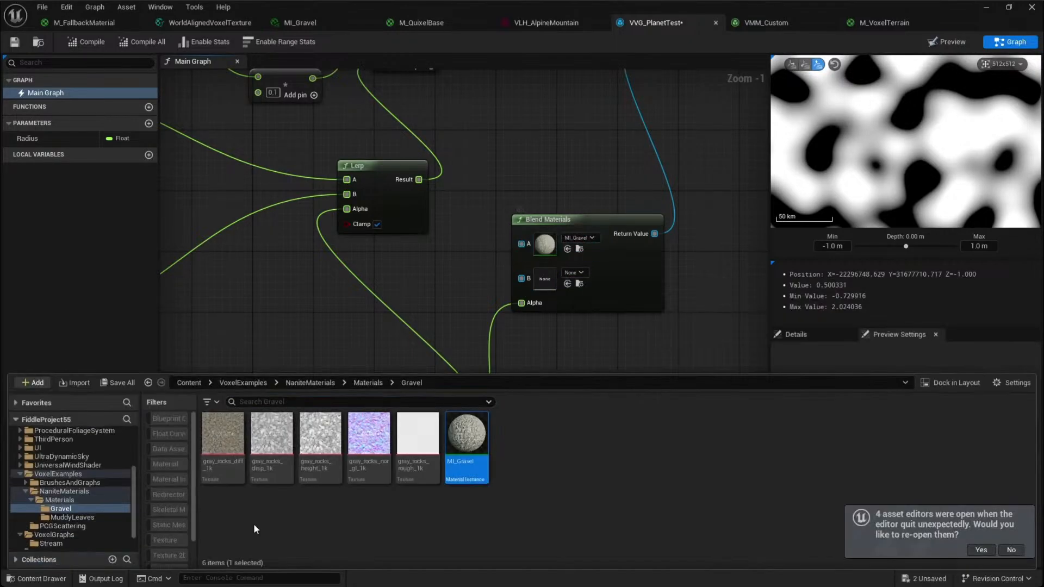
left_click(87, 516)
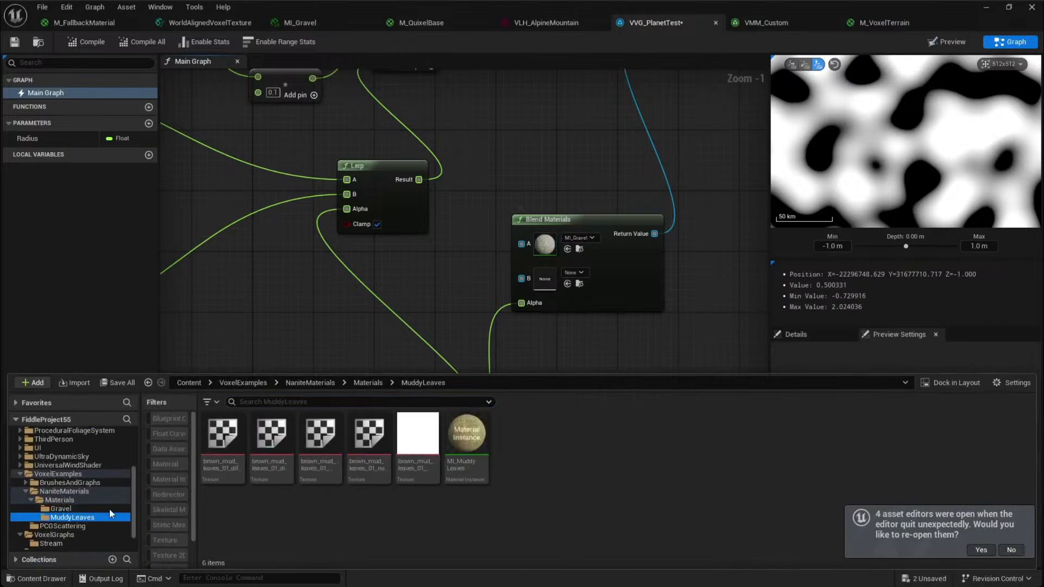
left_click(568, 285)
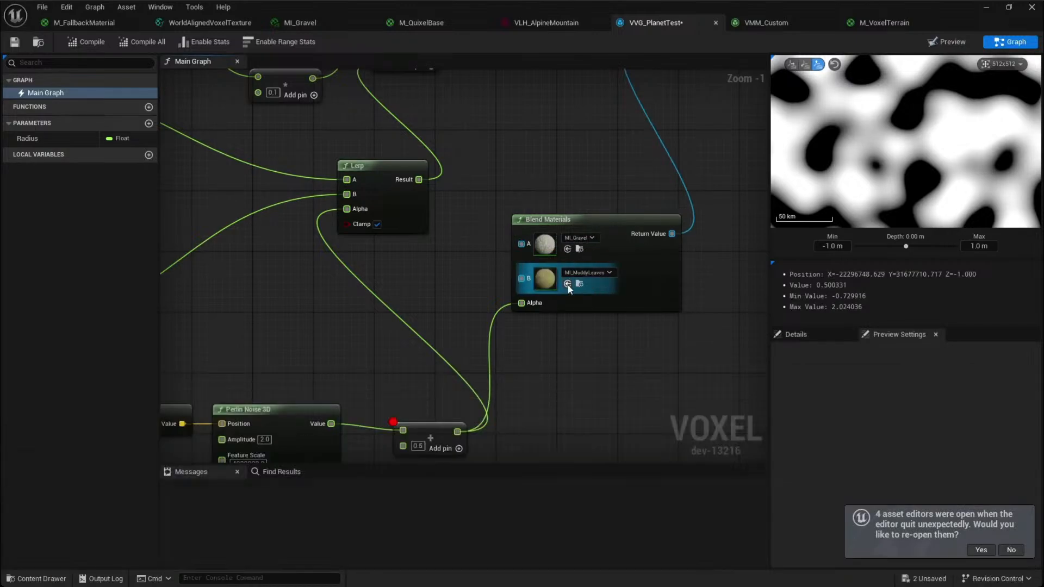
Return to JungleLevel, fly toward the planet's surface to check the blended materials, and save all changes
left_click(984, 6)
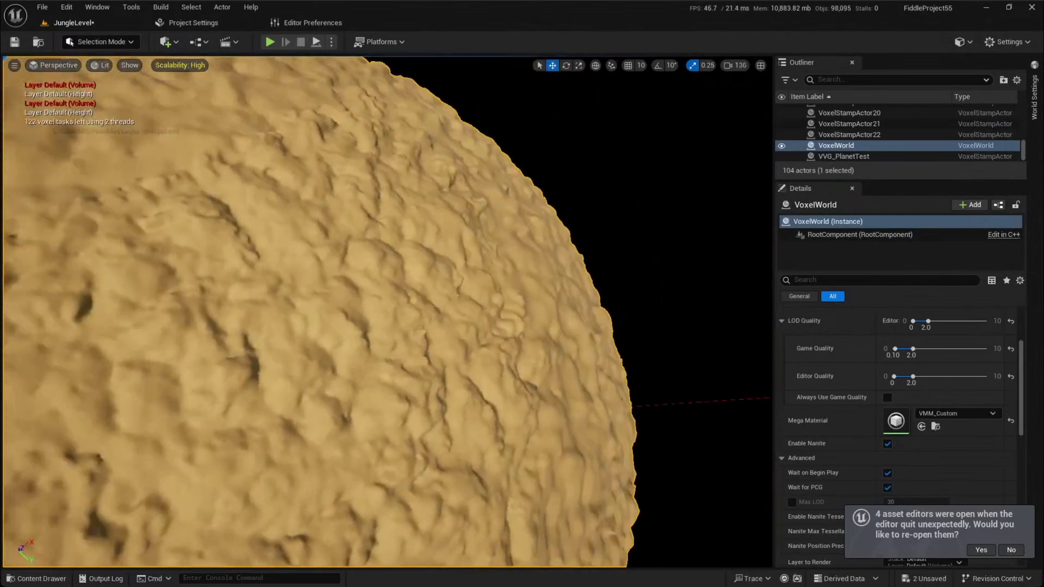
right_click_drag(387, 312, 326, 375)
key("s")
scroll(387, 312, "up", 1)
mouse_move(510, 313)
right_mouse_down()
mouse_move(519, 272)
mouse_move(535, 305)
mouse_move(510, 314)
right_mouse_up()
key("w")
key("ctrl+shift+s")
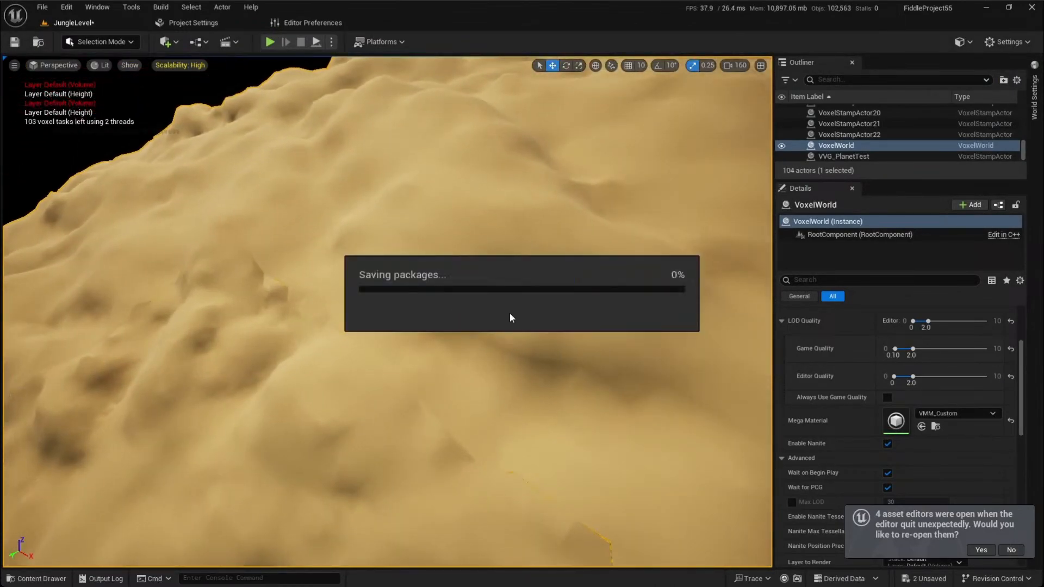
Reopen the VVG_PlanetTest graph and zoom out the noise preview to examine the mask pattern over a larger area
key("alt+Tab")
right_click_drag(517, 372, 488, 353)
scroll(569, 300, "down", 1)
scroll(487, 352, "down", 1)
scroll(867, 172, "down", 5)
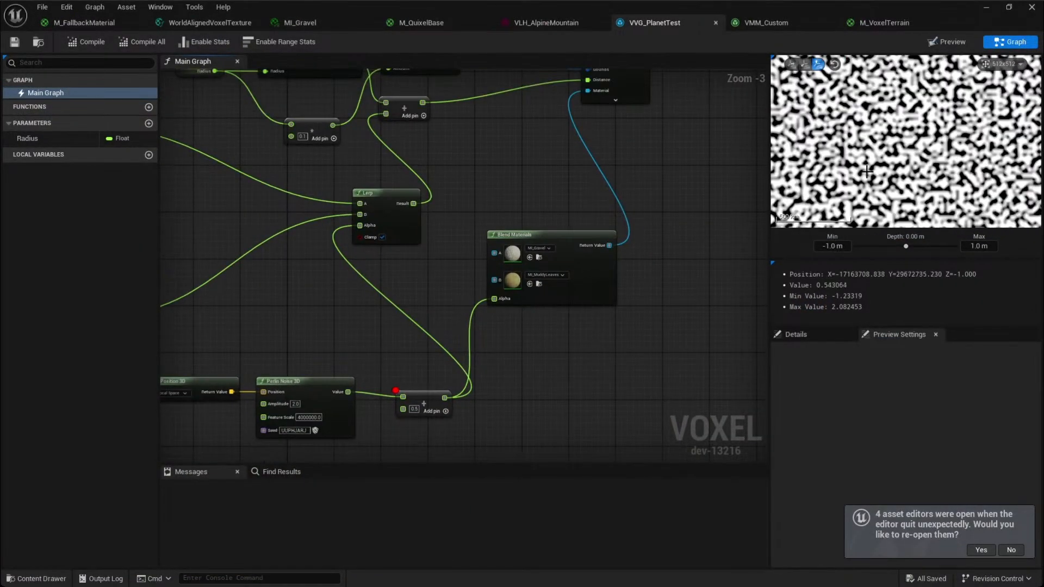
Fly over the Nanite terrain in JungleLevel and check the VoxelWorld's Mega Material setting
left_click(985, 8)
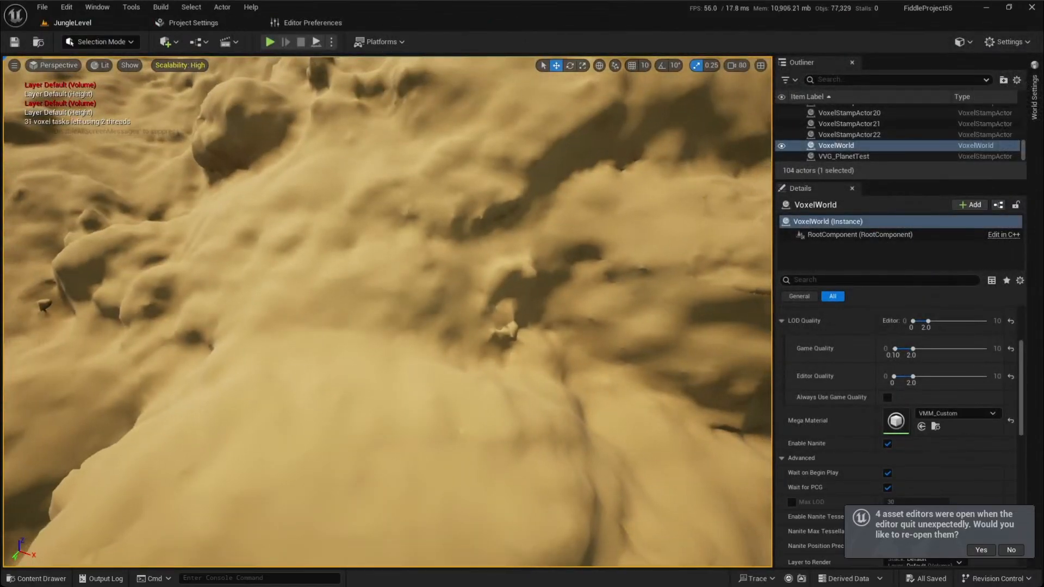
right_click_drag(387, 311, 412, 305)
scroll(389, 305, "down", 1)
scroll(409, 303, "down", 2)
key("w")
left_click(915, 420)
left_click(936, 413)
left_click(931, 284)
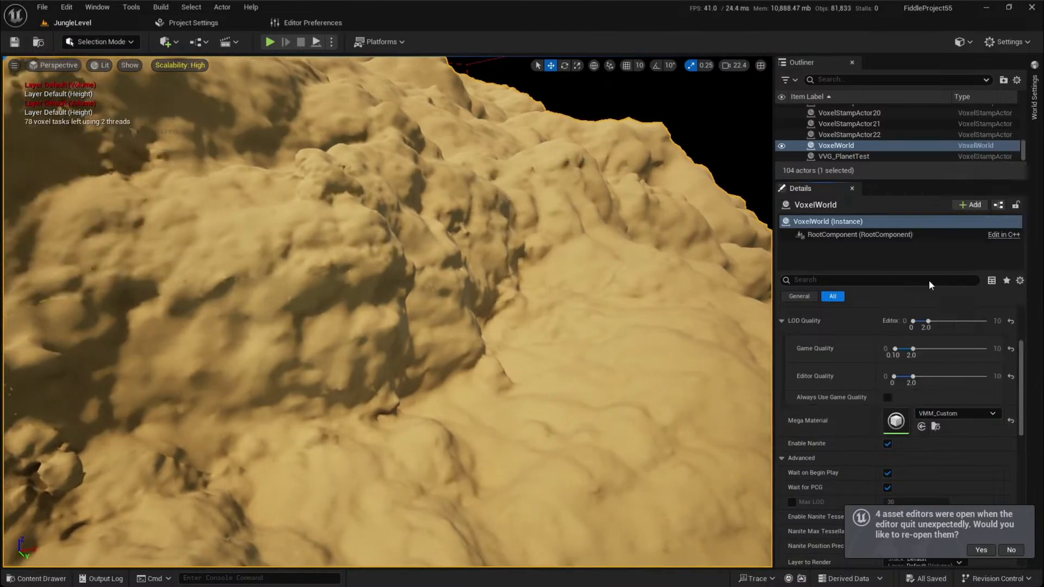
Fly around the planet's surface and compare the terrain materials in Unlit and Lit view modes
right_click_drag(520, 373, 391, 348)
key("w")
scroll(560, 353, "up", 1)
key("e")
right_click_drag(564, 384, 592, 476)
scroll(564, 385, "up", 5)
key("alt+3")
key("alt+4")
key("w")
mouse_move(602, 387)
right_mouse_down()
mouse_move(647, 326)
mouse_move(602, 387)
right_mouse_up()
scroll(601, 387, "down", 1)
Move the Blend Materials node closer to the Lerp in VVG_PlanetTest and save the graph
key("alt+Tab")
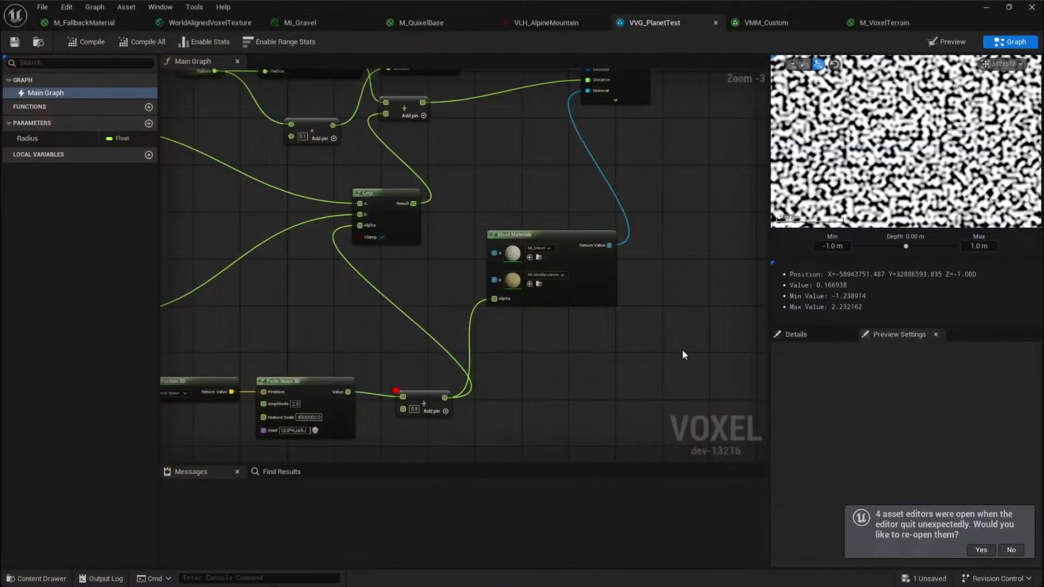
left_click_drag(562, 298, 521, 281)
left_click(637, 229)
key("ctrl+s")
Examine how the Blend Materials node combines its two materials with the Perlin mask and feeds the Output Volume
left_click(529, 301)
left_click(597, 330)
right_click_drag(596, 329, 620, 381)
left_click(656, 172)
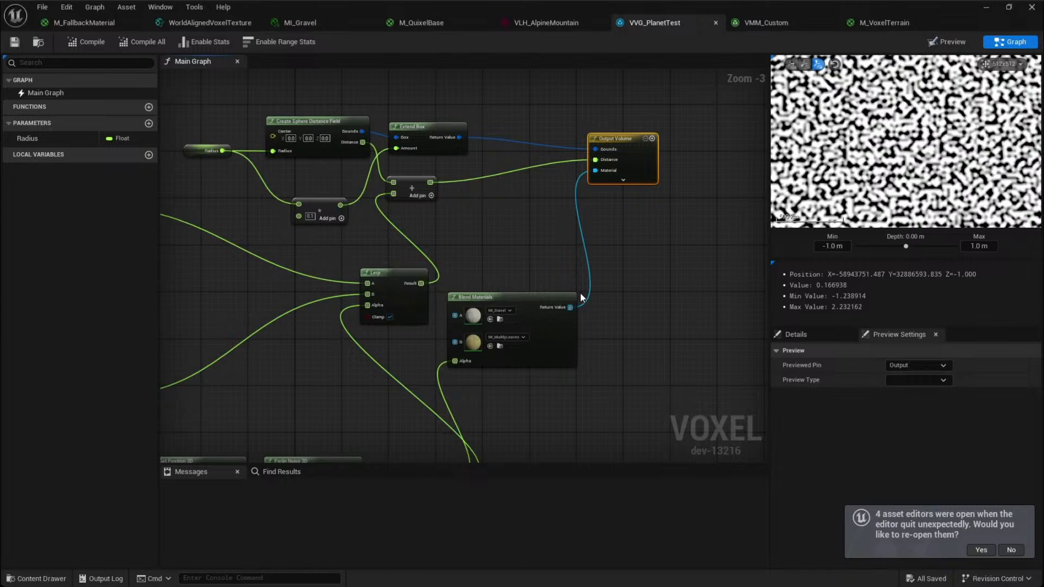
left_click(677, 276)
right_click_drag(678, 276, 563, 215)
scroll(498, 250, "up", 3)
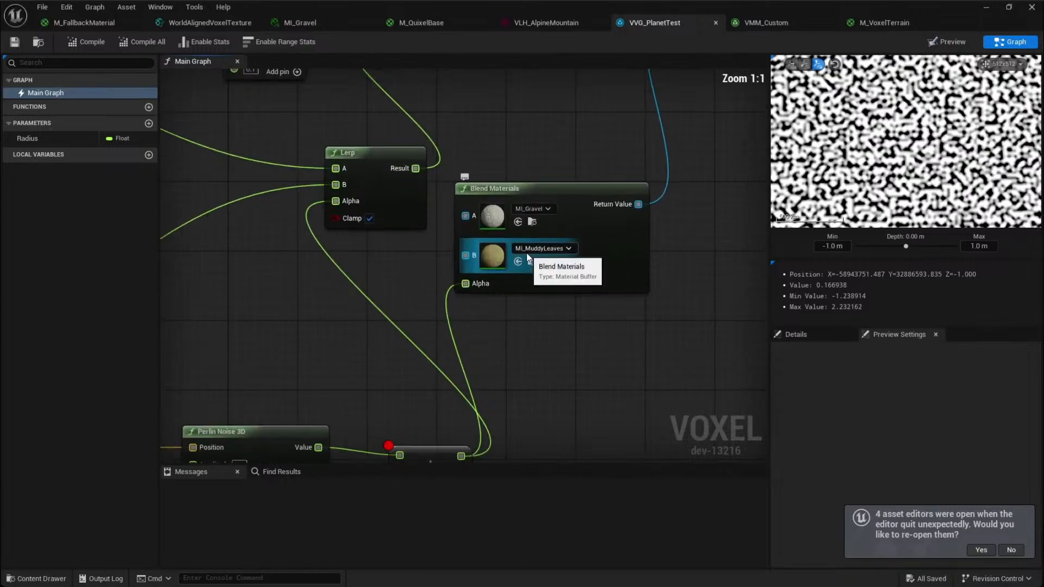
right_click_drag(481, 316, 527, 229)
left_click_drag(459, 303, 524, 413)
left_click(566, 361)
right_click_drag(565, 361, 503, 414)
right_click_drag(539, 309, 713, 400)
scroll(645, 362, "down", 3)
right_click_drag(586, 378, 443, 370)
Return to JungleLevel and fly around the planet to inspect how its materials are distributed
left_click(989, 4)
right_click_drag(462, 305, 535, 288)
key("s")
key("w")
scroll(462, 353, "down", 1)
key("w")
scroll(480, 316, "down", 2)
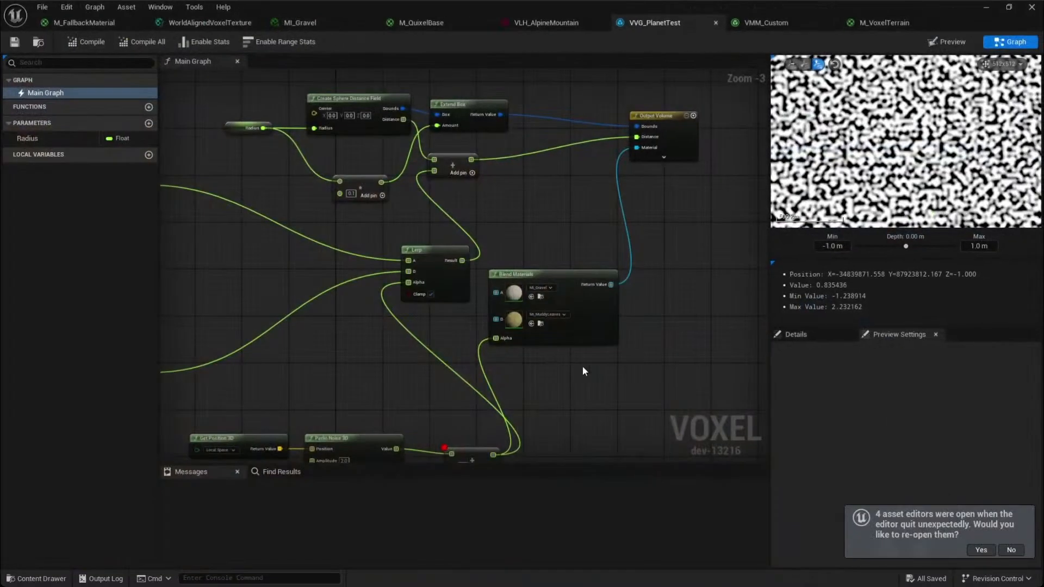
Preview the Lerp node's Result in VVG_PlanetTest and examine the blended noise pattern
right_click_drag(583, 367, 550, 360)
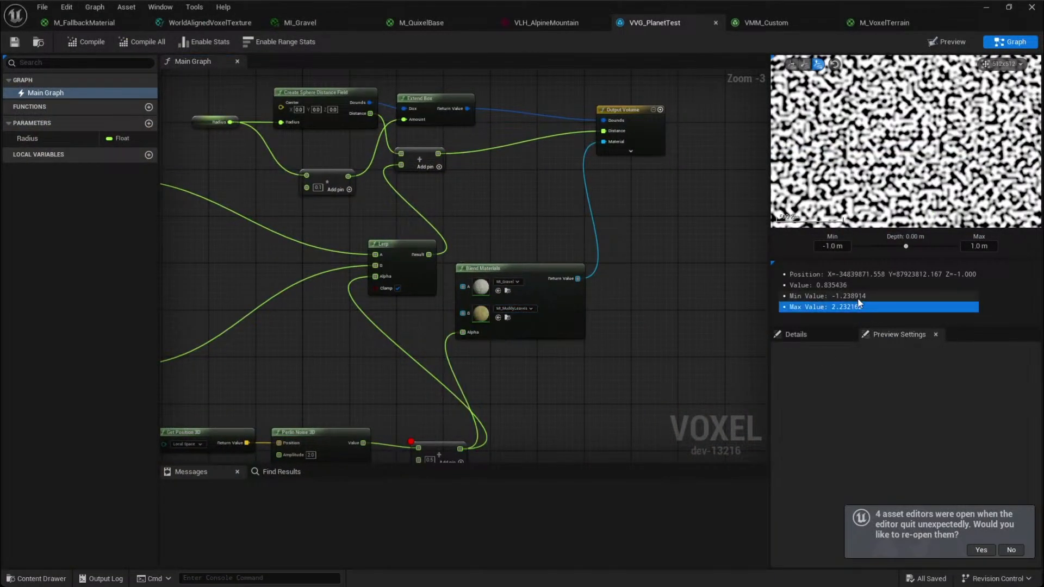
left_click(845, 305)
left_click(412, 276)
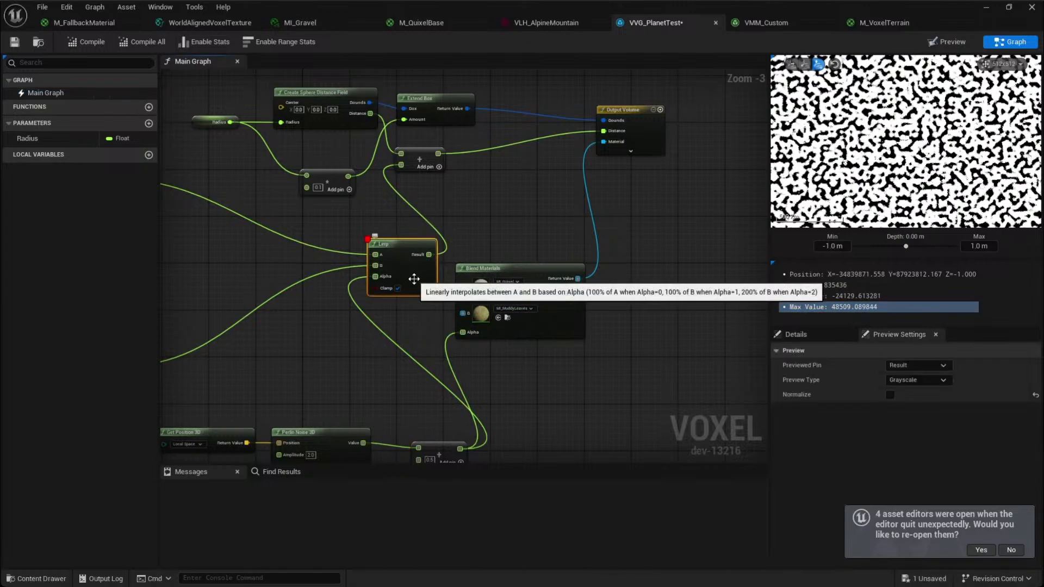
left_click_drag(841, 167, 910, 186)
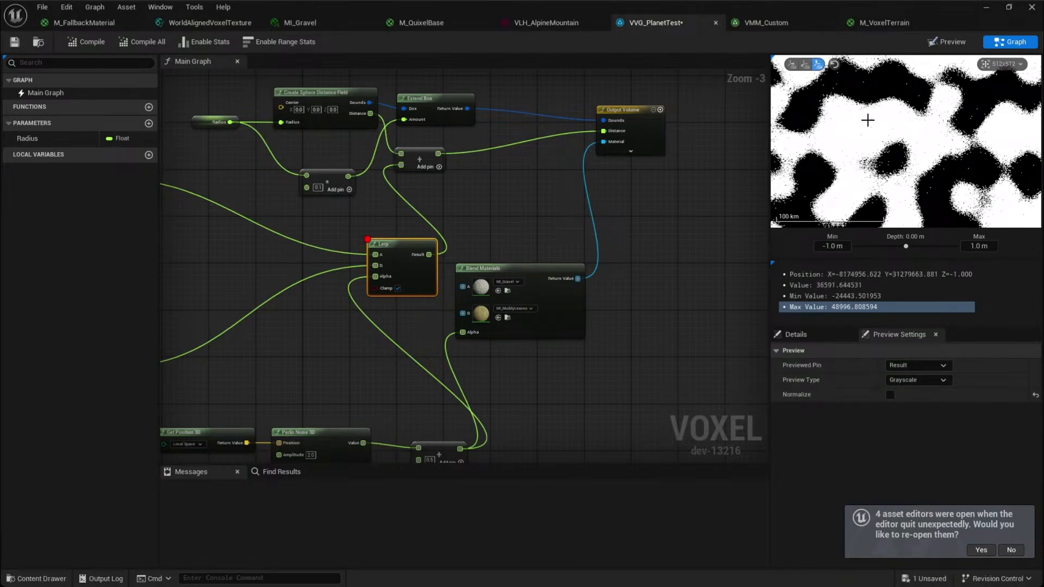
Preview the Value output of the Advanced Noise 3D node that feeds the Lerp's A input
left_click(589, 182)
right_click_drag(589, 183, 536, 204)
left_click(506, 318)
left_click(547, 299)
right_click_drag(481, 251, 494, 239)
left_click_drag(494, 239, 523, 307)
right_click_drag(486, 302, 568, 316)
left_click_drag(630, 358, 630, 357)
left_click(576, 260)
right_click_drag(530, 255, 693, 243)
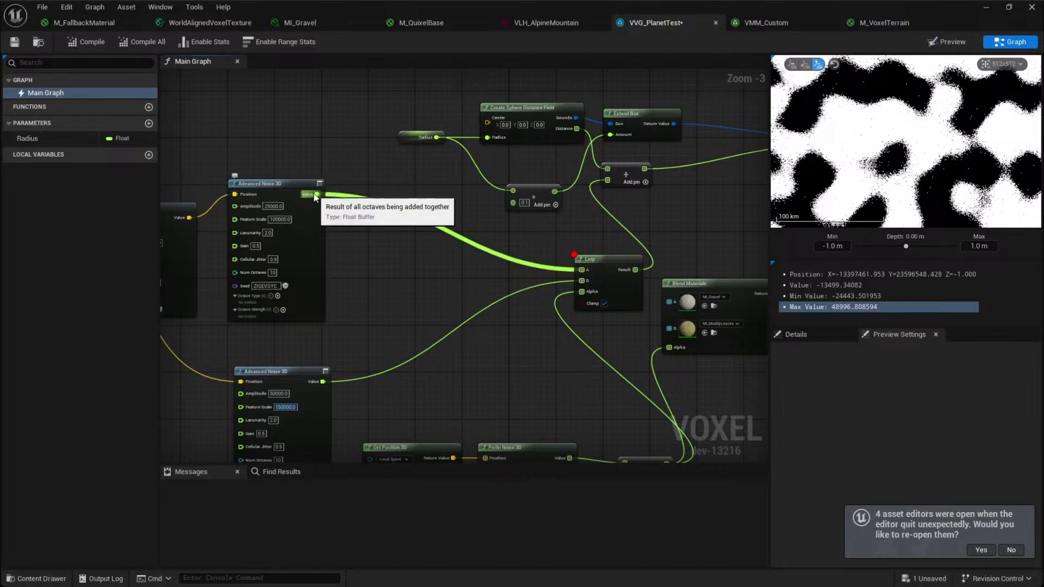
left_click(302, 220)
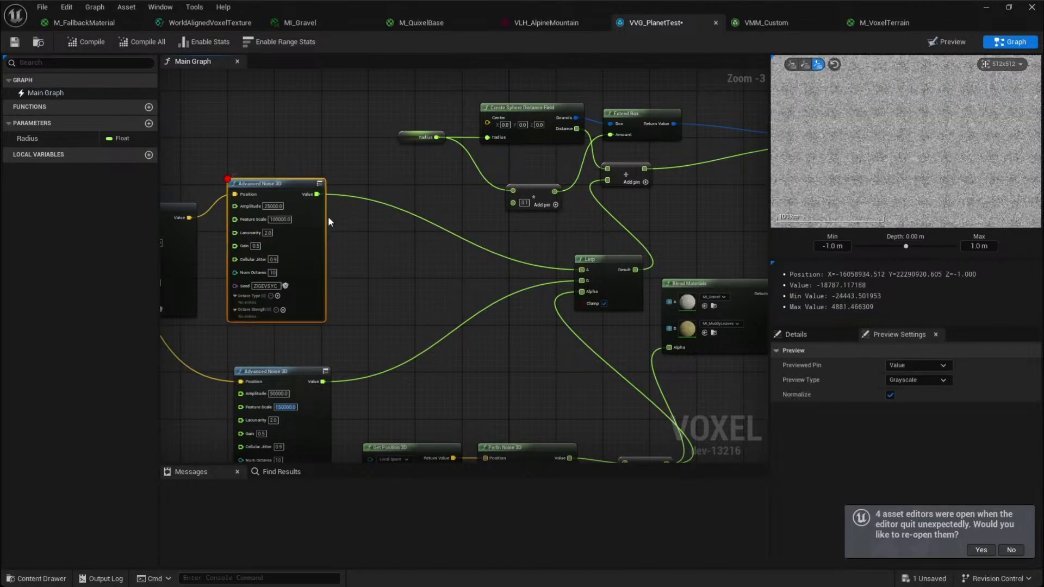
Preview the lower Advanced Noise 3D node, and insert a multiply by -1.0 between the upper noise's Value and the Lerp's A input
left_click(298, 397)
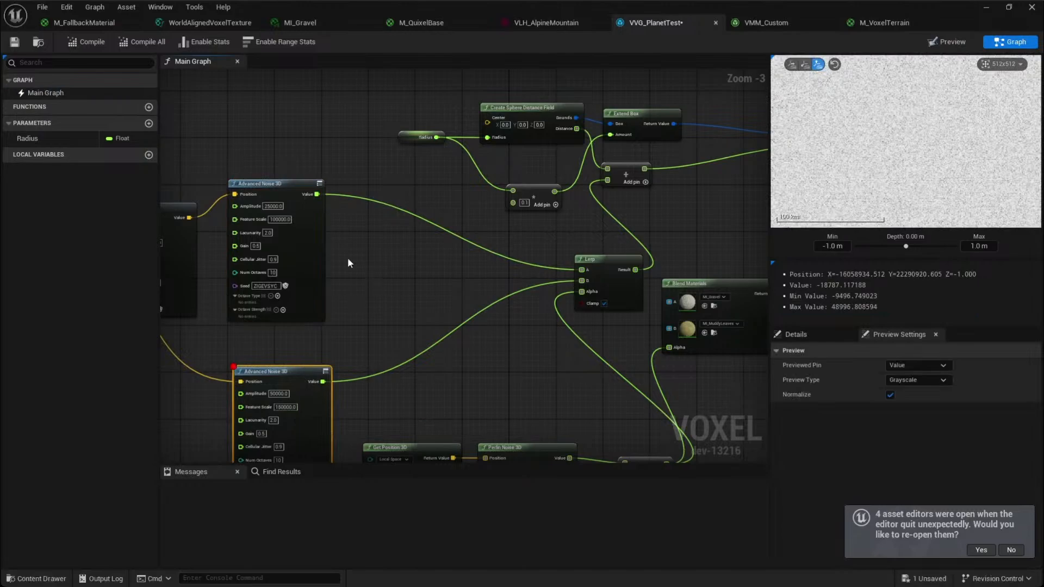
left_click_drag(317, 194, 365, 224)
type("*")
key("Return")
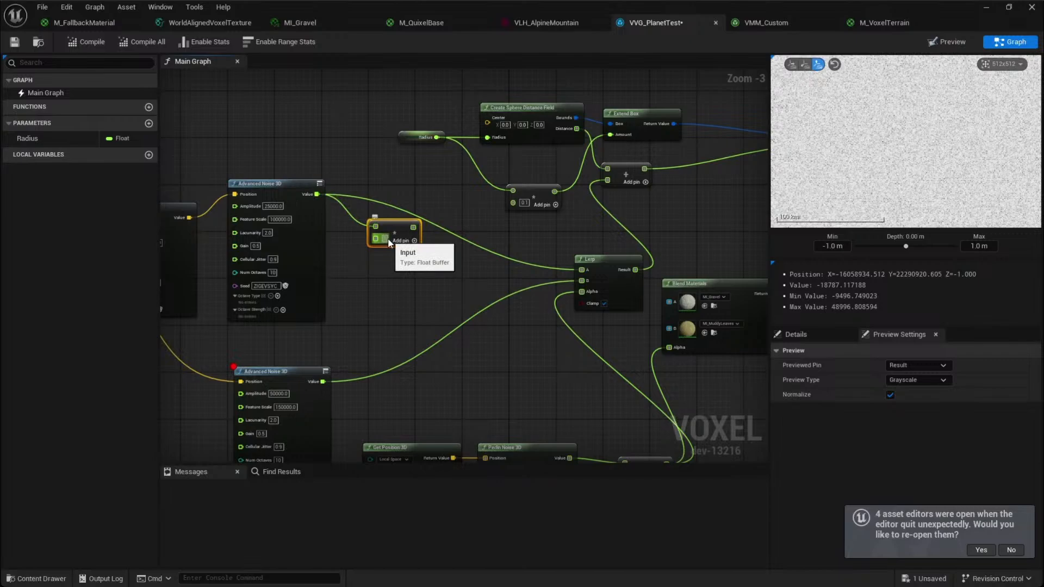
left_click(386, 239)
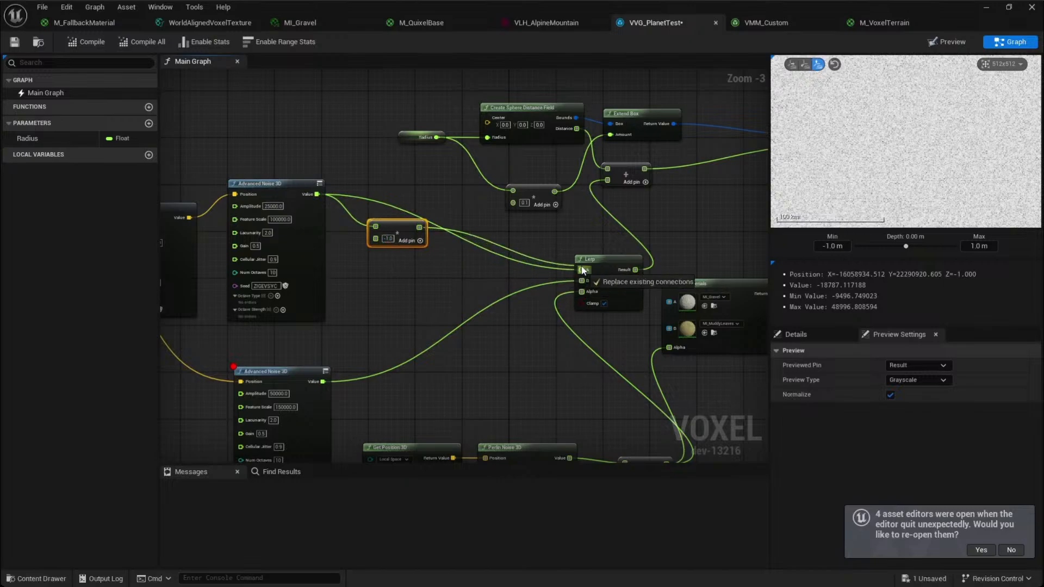
Randomize the seed of the upper Advanced Noise 3D node and save VVG_PlanetTest
right_click_drag(295, 300, 386, 207)
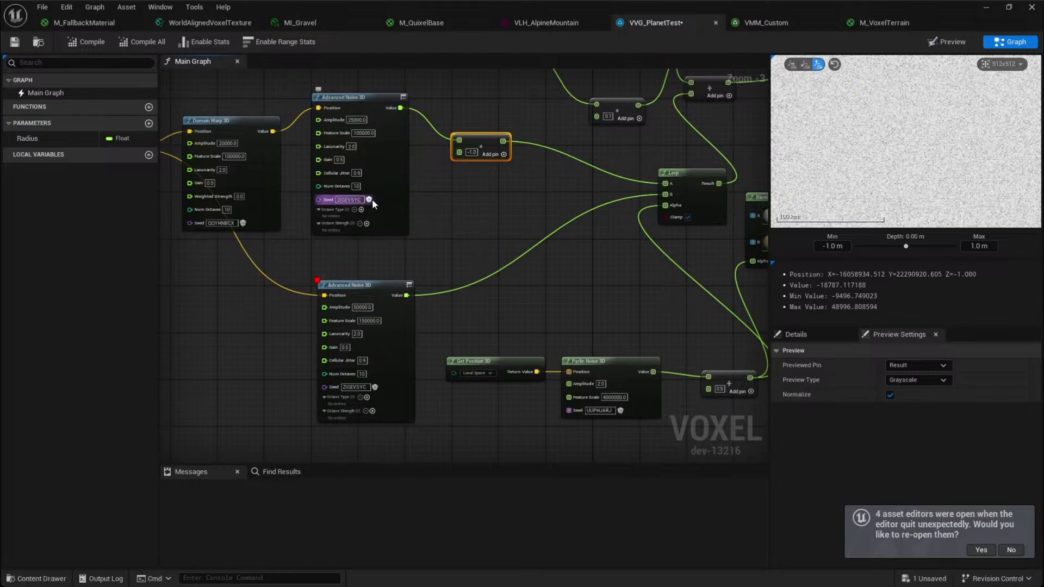
left_click(522, 233)
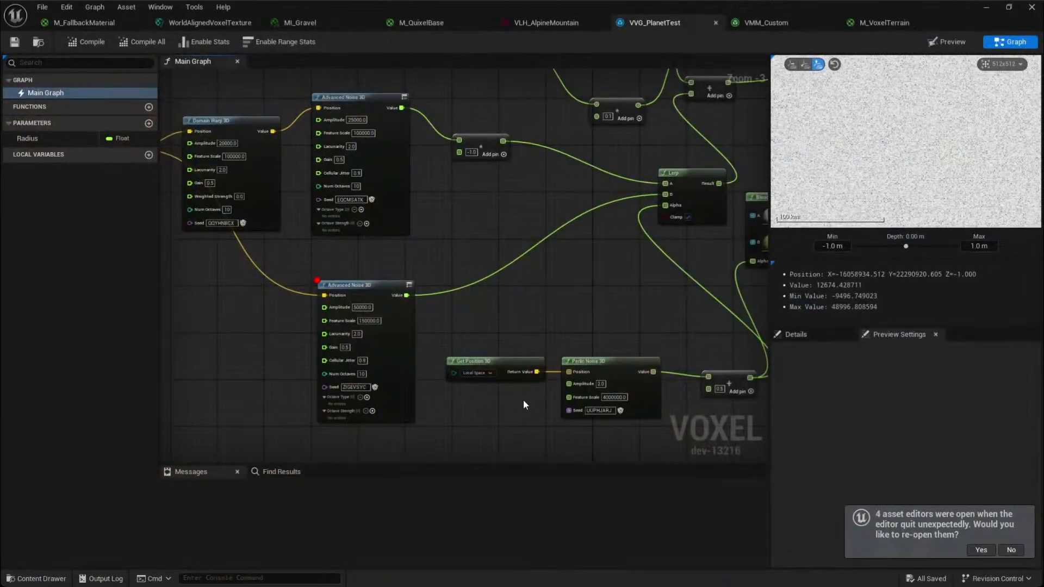
Examine how the Perlin mask drives the Lerp and Blend Materials nodes that feed the Output Volume
right_click_drag(523, 402, 448, 315)
left_click(398, 328)
left_click(597, 284)
right_click_drag(598, 283, 424, 298)
left_click(551, 212)
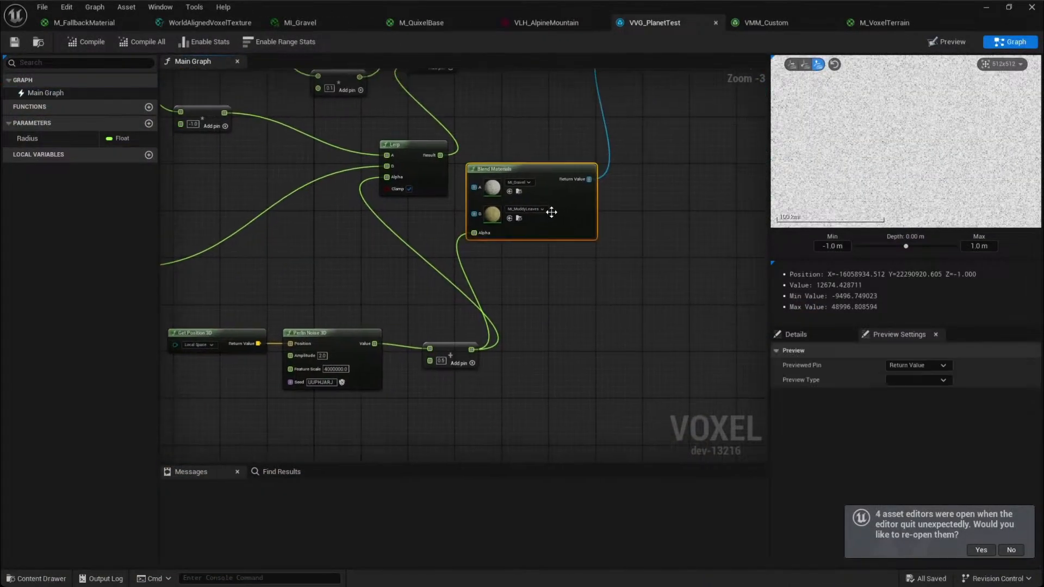
left_click(622, 329)
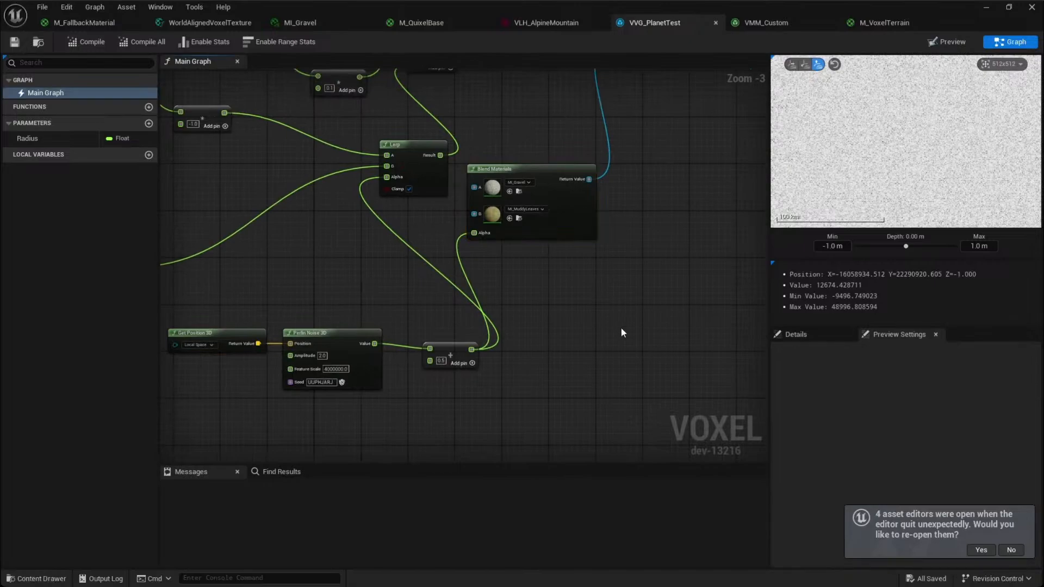
right_click_drag(619, 330, 598, 413)
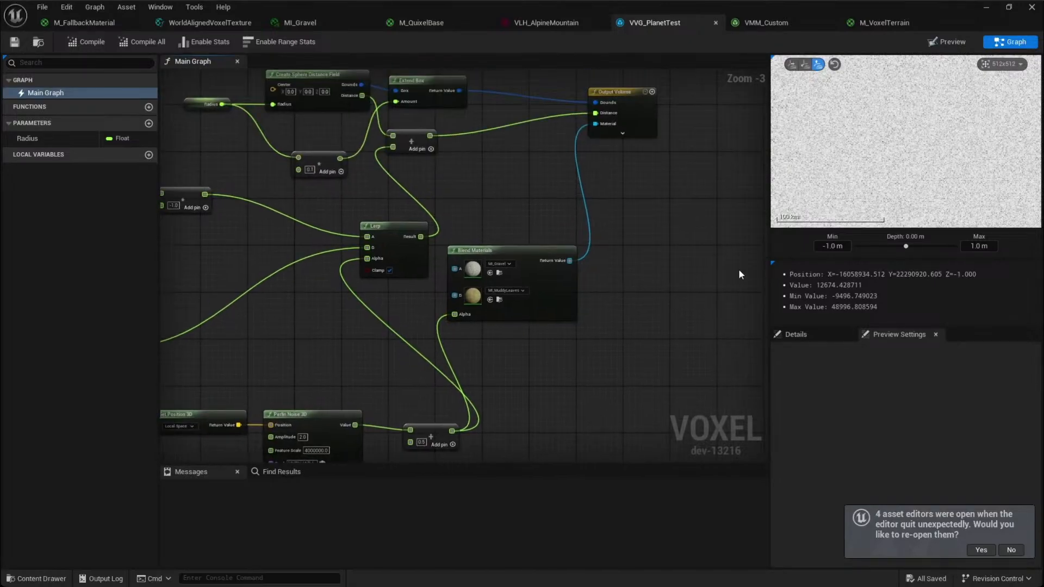
Examine the M_VoxelTerrain material graph through VMM_Custom, and close both asset editors
left_click(782, 28)
double_click(449, 127)
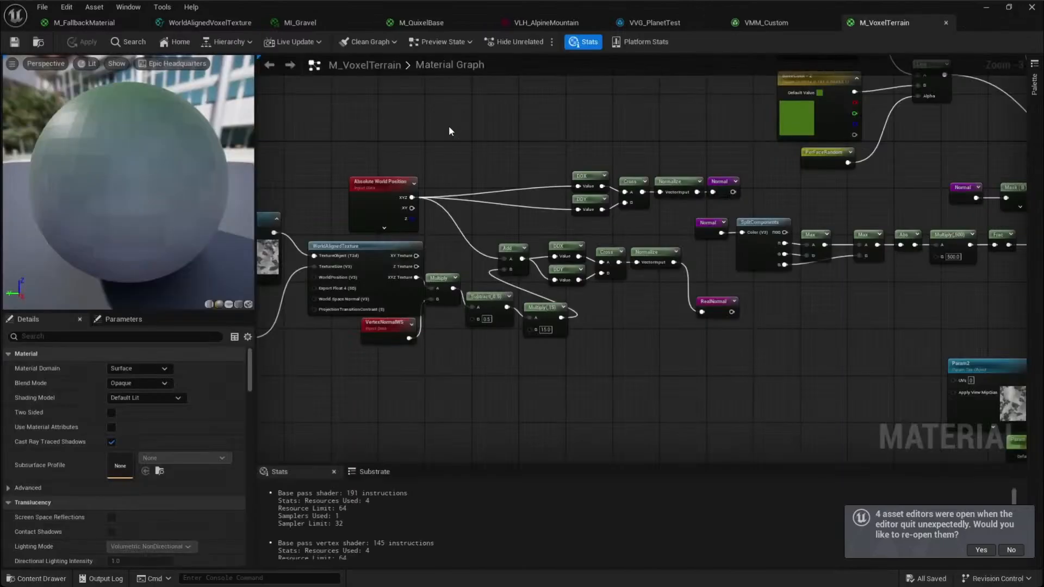
right_click_drag(679, 391, 524, 392)
scroll(525, 392, "down", 2)
right_click_drag(668, 375, 552, 354)
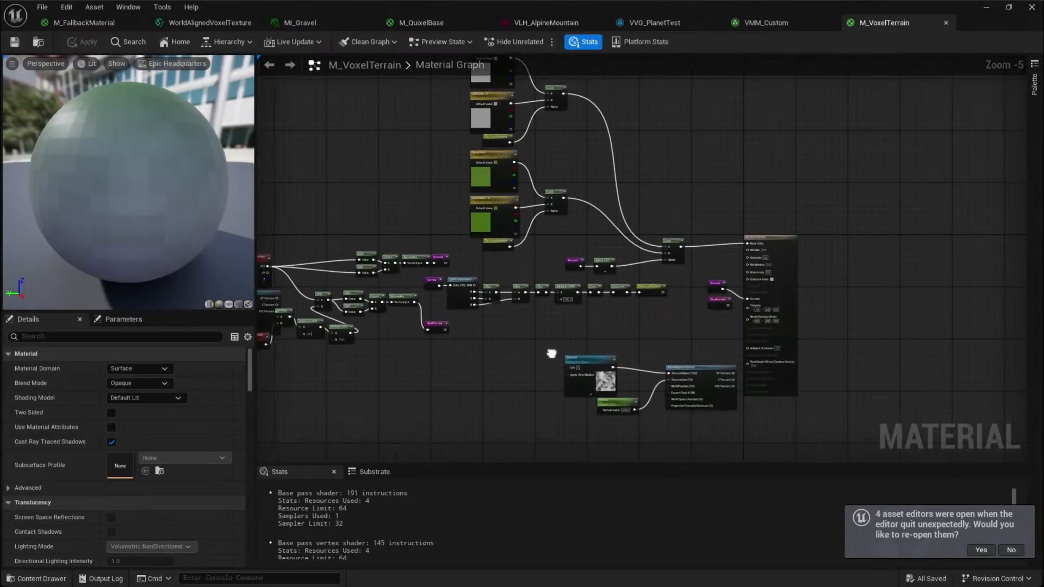
scroll(581, 318, "up", 1)
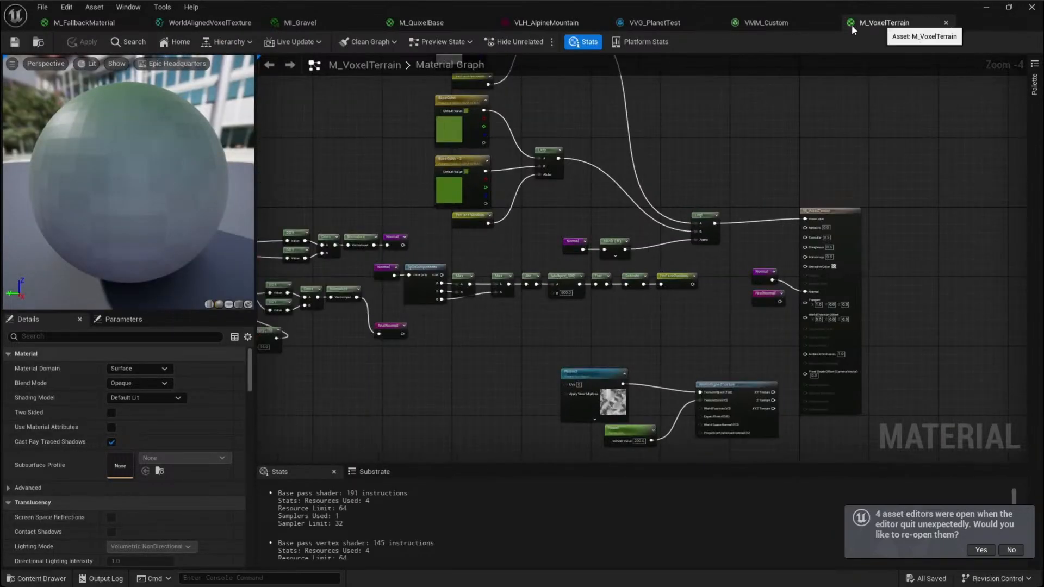
middle_click(874, 28)
middle_click(769, 29)
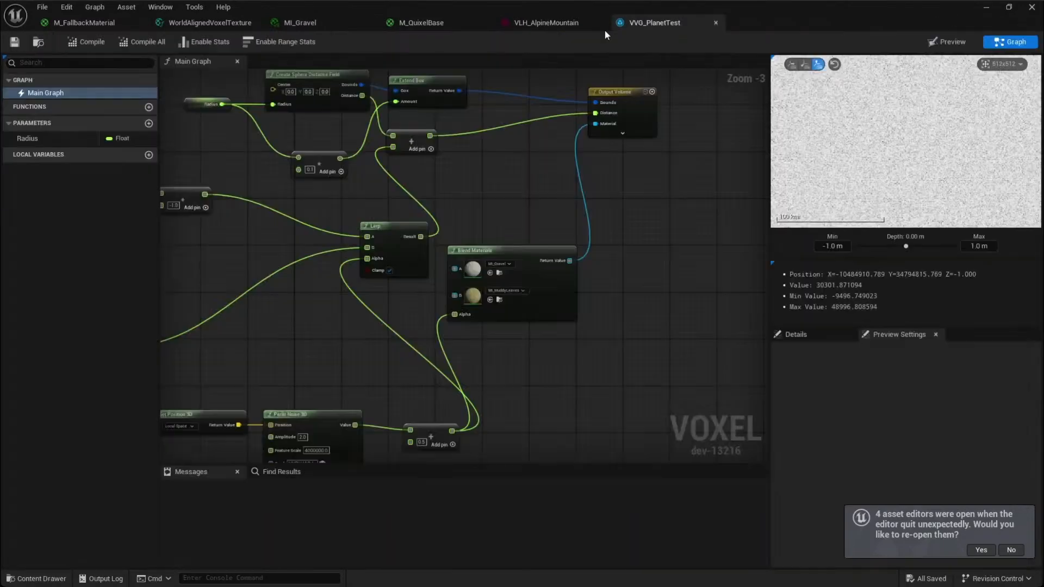
Open VoxelWorld's NaniteMegaMaterial and its base material M_FallbackMaterial, showing the graph area above the Base Color nodes
left_click(984, 6)
double_click(890, 419)
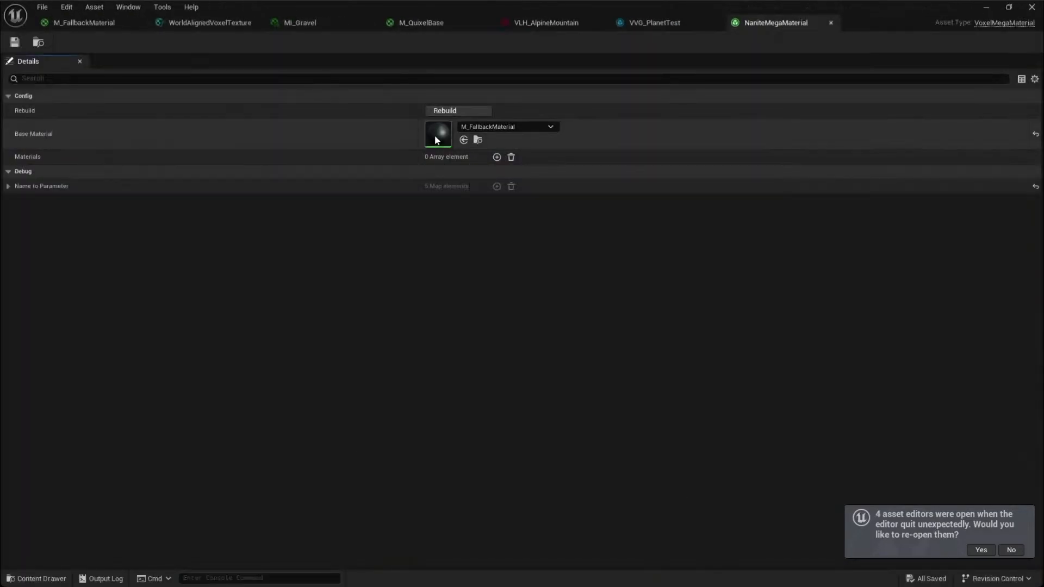
double_click(437, 135)
scroll(564, 406, "up", 3)
right_click_drag(458, 166, 451, 304)
Add a Voxel Fallback Weights node to M_FallbackMaterial, connect its Weight 0 to Base Color, and apply the material
right_click(408, 143)
type("layerweigh")
key("ctrl+a")
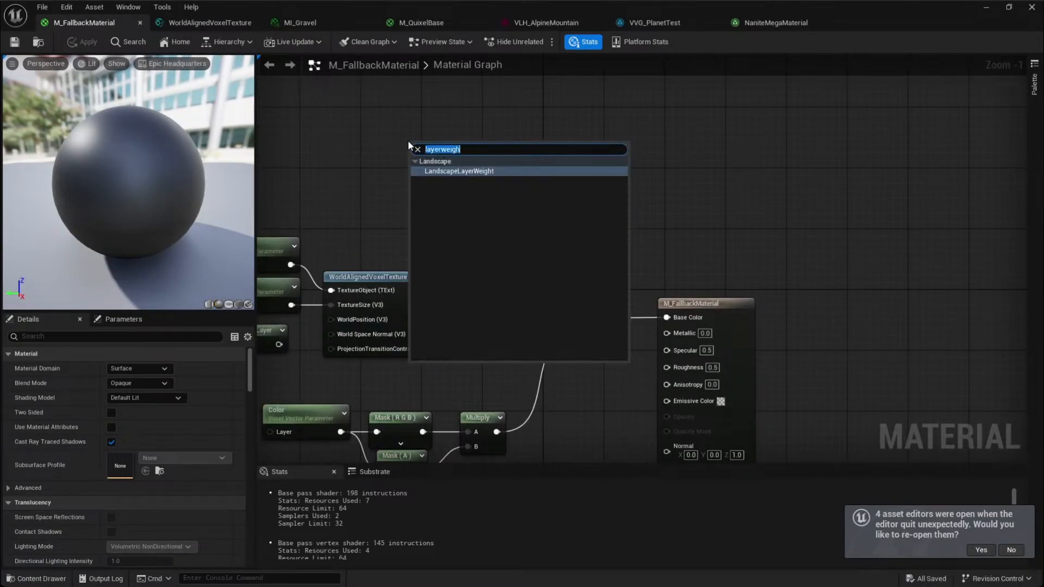
type("voxel fall")
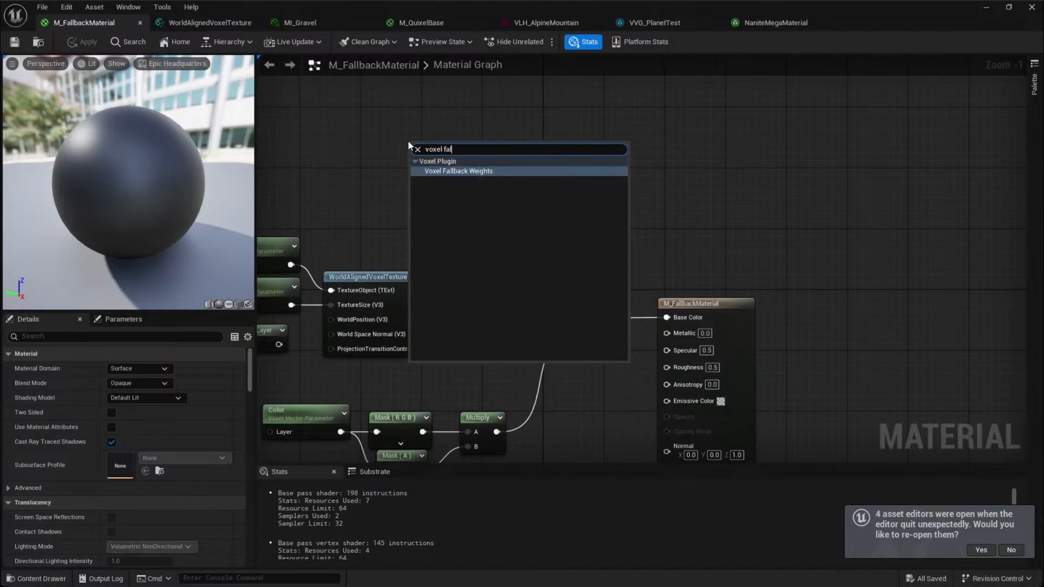
key("Return")
left_click_drag(489, 205, 666, 317)
left_click(725, 188)
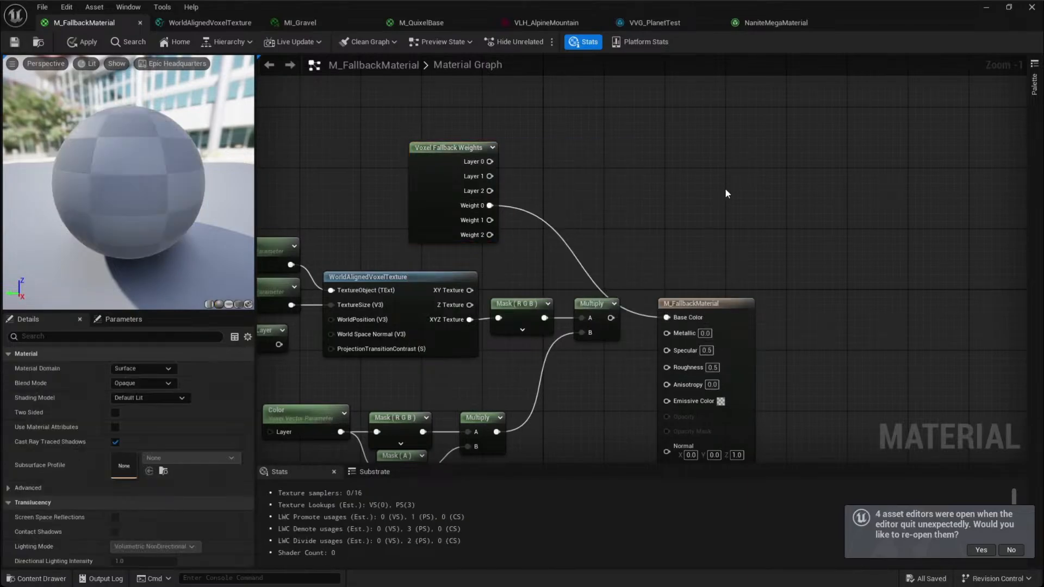
left_click(90, 43)
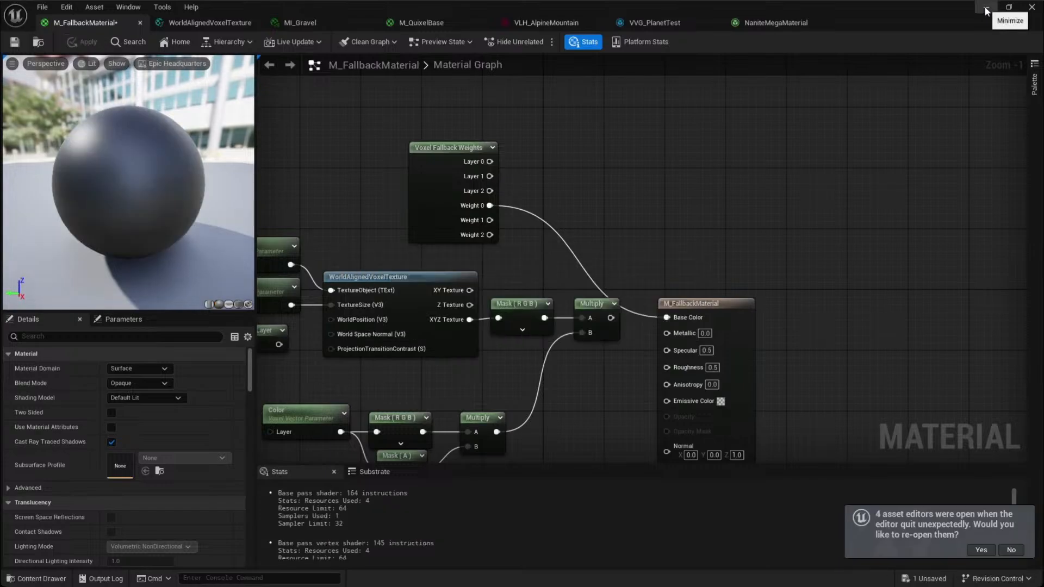
Disable Nanite on the VoxelWorld in JungleLevel and fly around to inspect the planet with the Weight 0 output
left_click(986, 8)
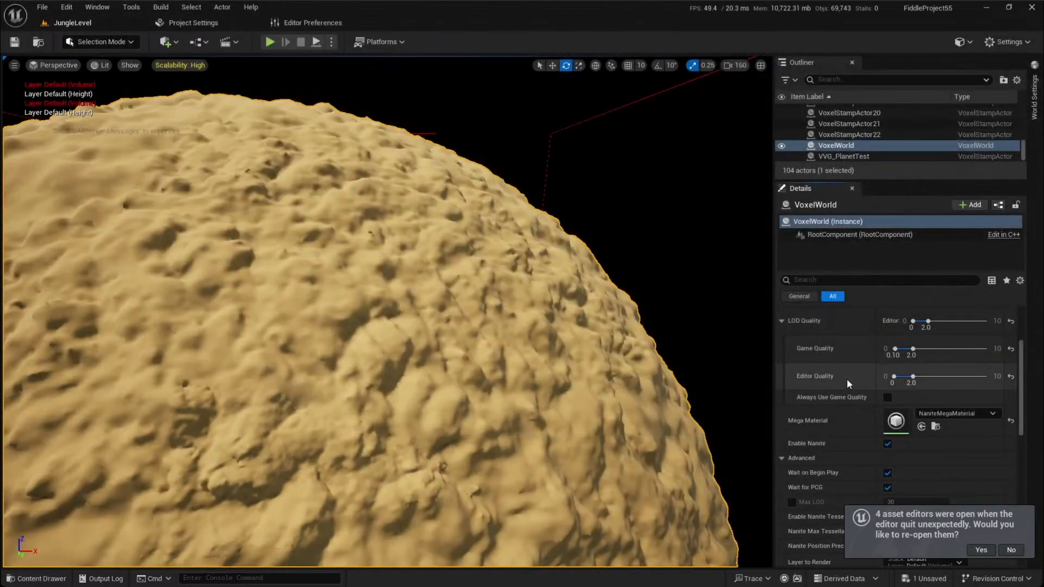
left_click(887, 443)
key("s")
mouse_move(493, 410)
right_mouse_down()
mouse_move(467, 438)
mouse_move(522, 462)
mouse_move(481, 443)
mouse_move(538, 399)
mouse_move(489, 407)
mouse_move(497, 416)
right_mouse_up()
key("w")
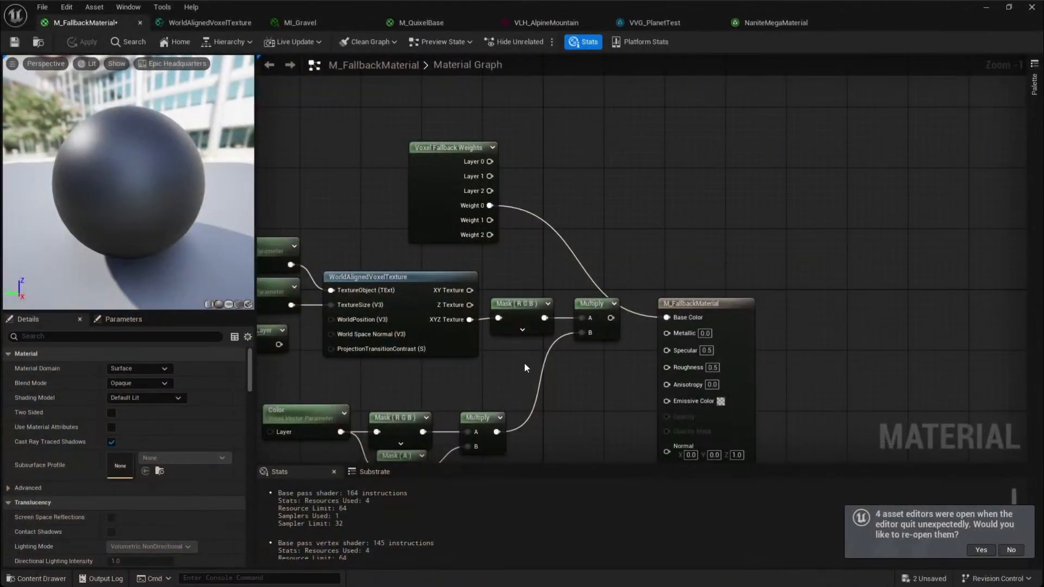
Connect Weight 1 to M_FallbackMaterial's Base Color instead, apply the material, and inspect the planet in JungleLevel
left_click_drag(490, 220, 666, 317)
left_click(95, 45)
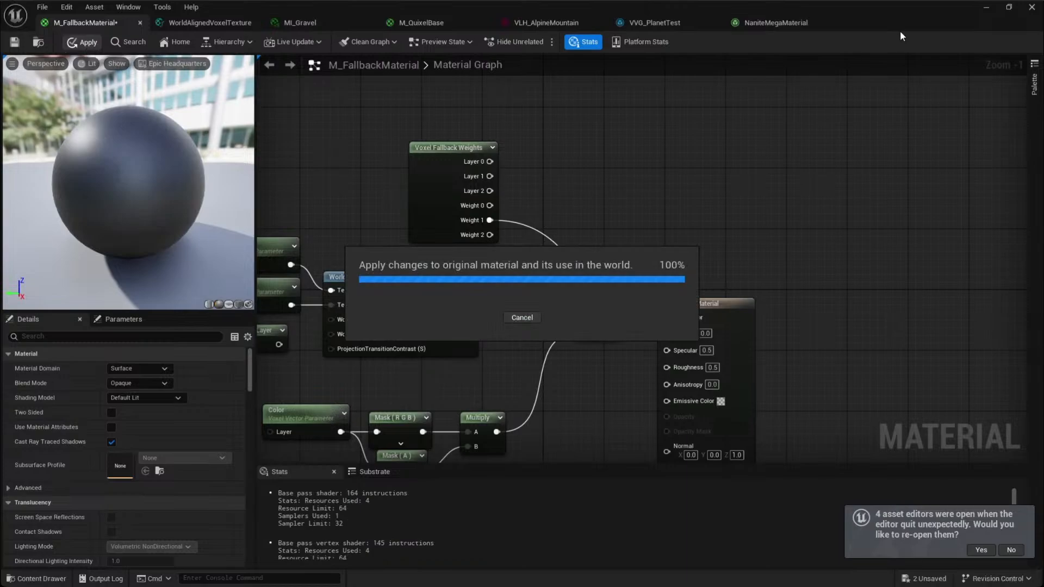
left_click(986, 8)
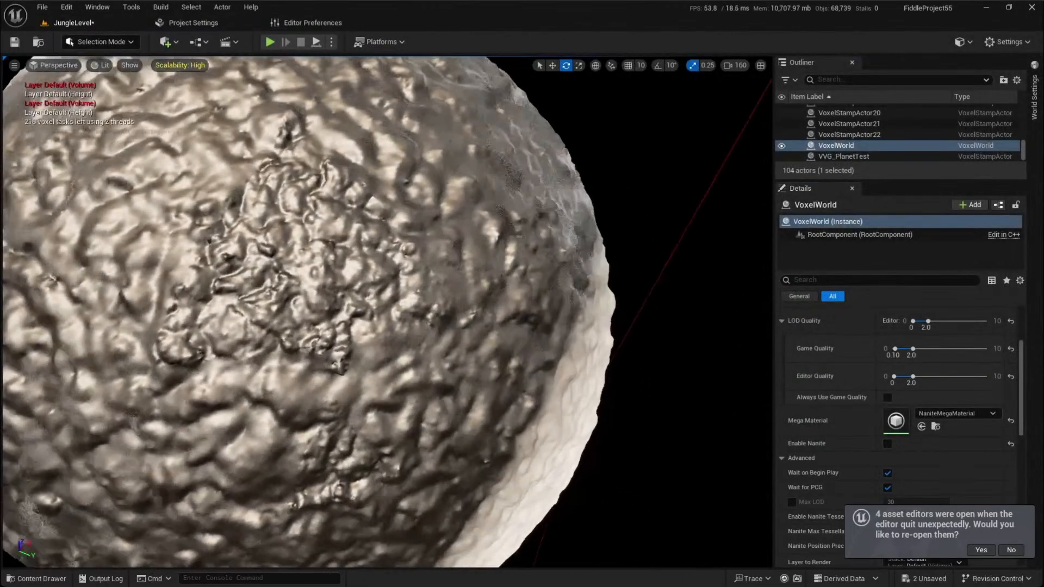
right_click_drag(386, 312, 239, 305)
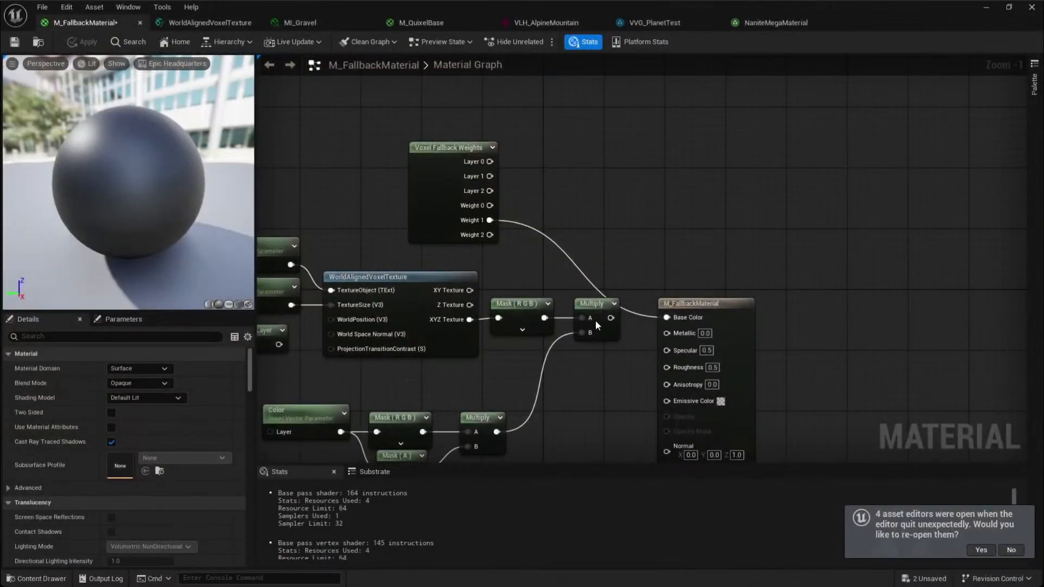
Connect Weight 0 of the Voxel Fallback Weights node to the material's Base Color and apply the material
left_click_drag(489, 206, 668, 318)
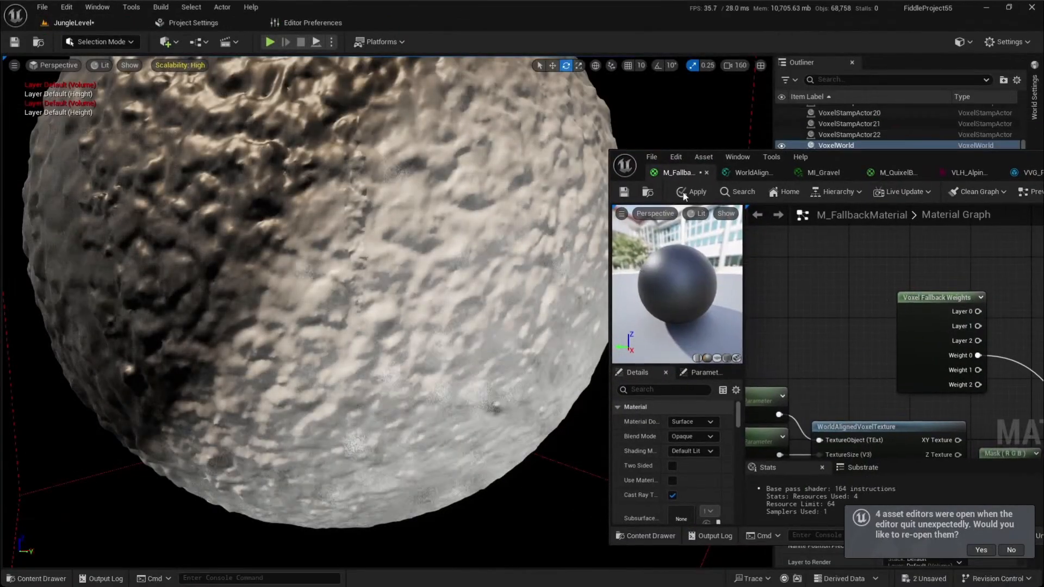
left_click(683, 193)
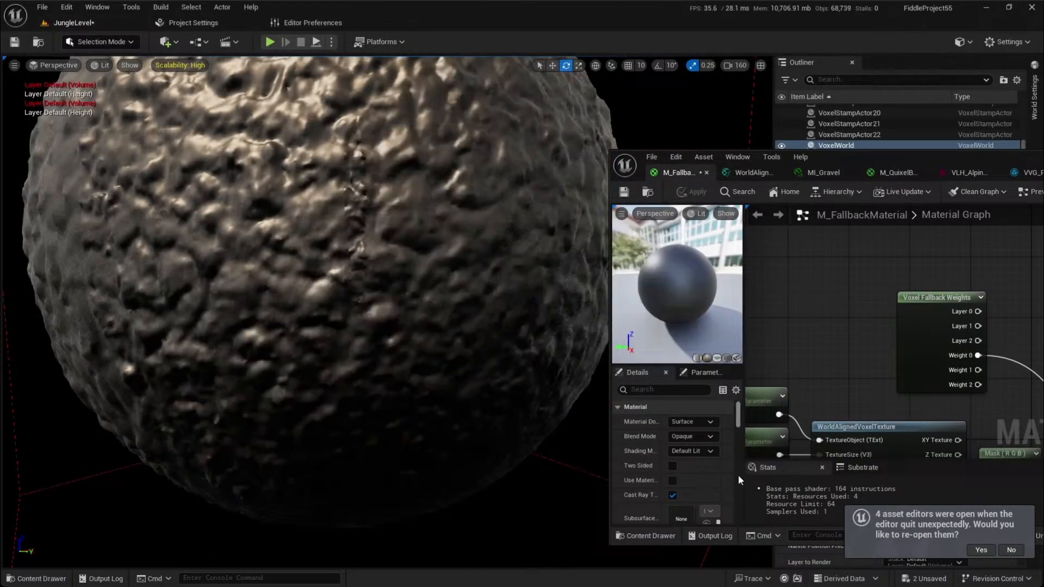
Connect Weight 2 to Base Color instead, apply the material, and inspect the weight distribution on the planet
right_click_drag(872, 379, 828, 318)
right_click_drag(952, 331, 797, 303)
left_click_drag(780, 295, 957, 378)
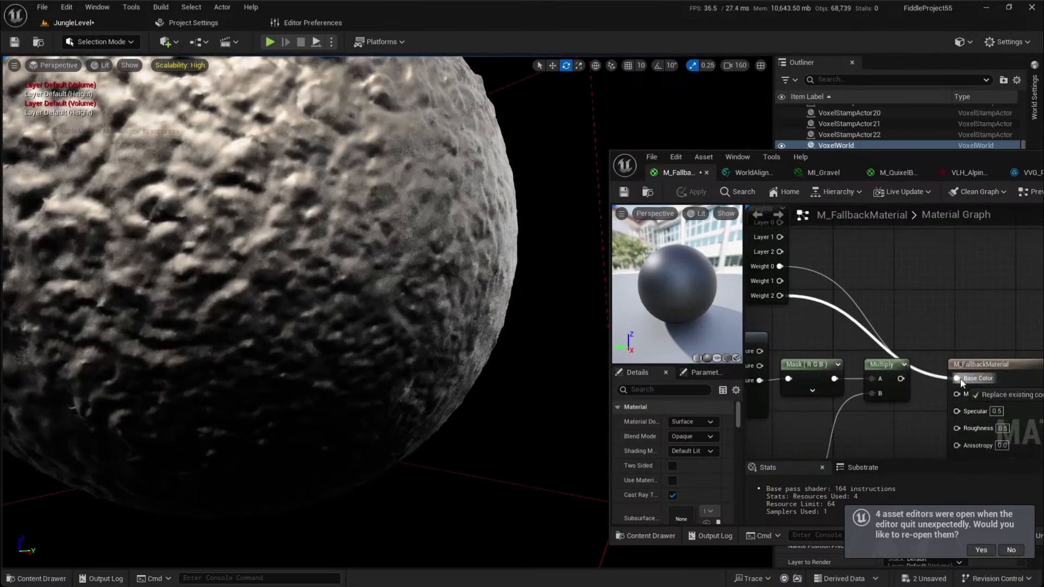
left_click(689, 193)
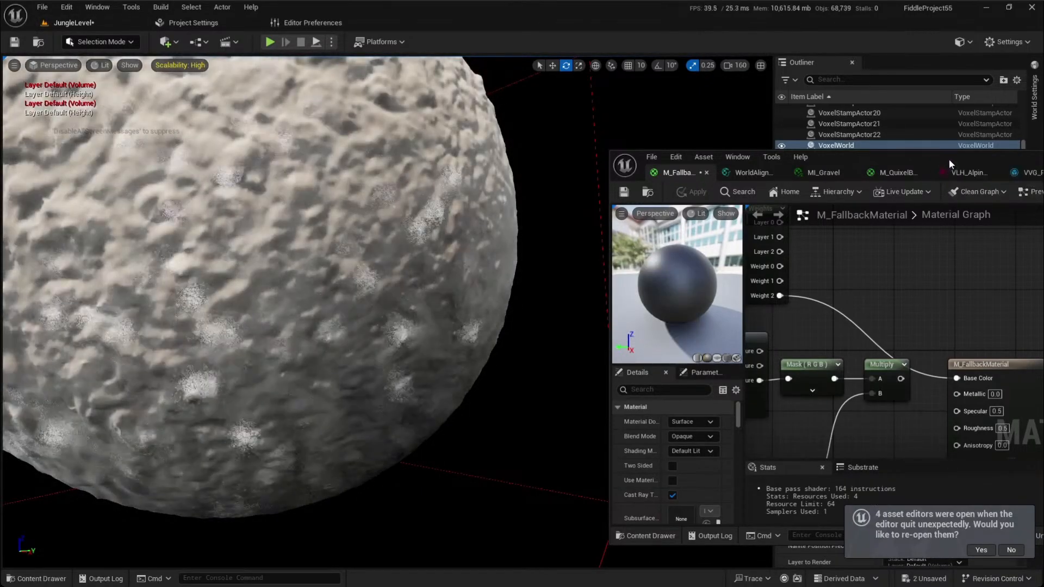
left_click_drag(948, 158, 734, 215)
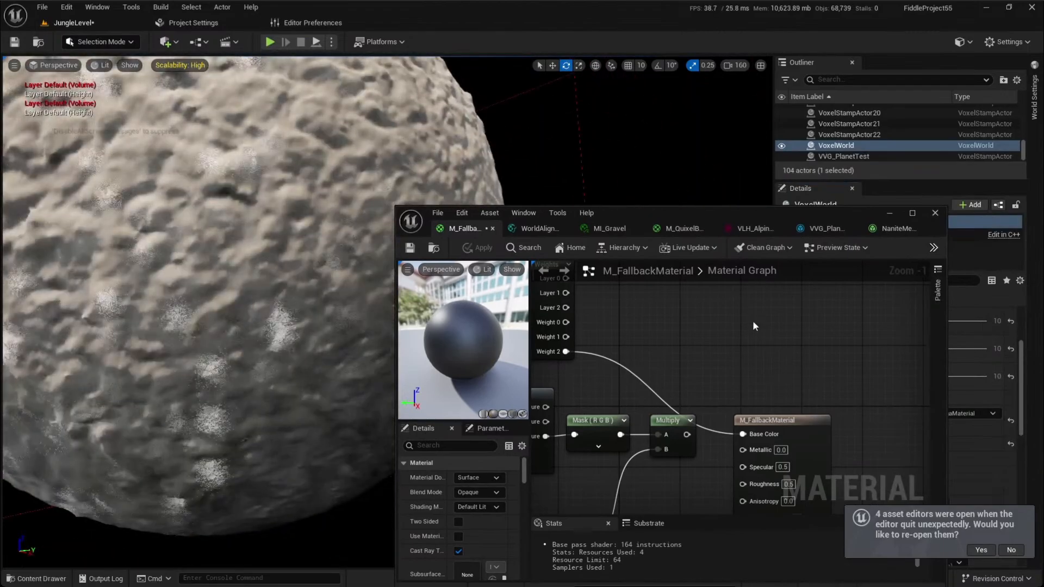
right_click_drag(304, 234, 387, 242)
key("s")
key("w")
Connect the final Multiply node's output to Base Color and apply M_FallbackMaterial
left_click(809, 438)
right_click_drag(659, 348, 729, 341)
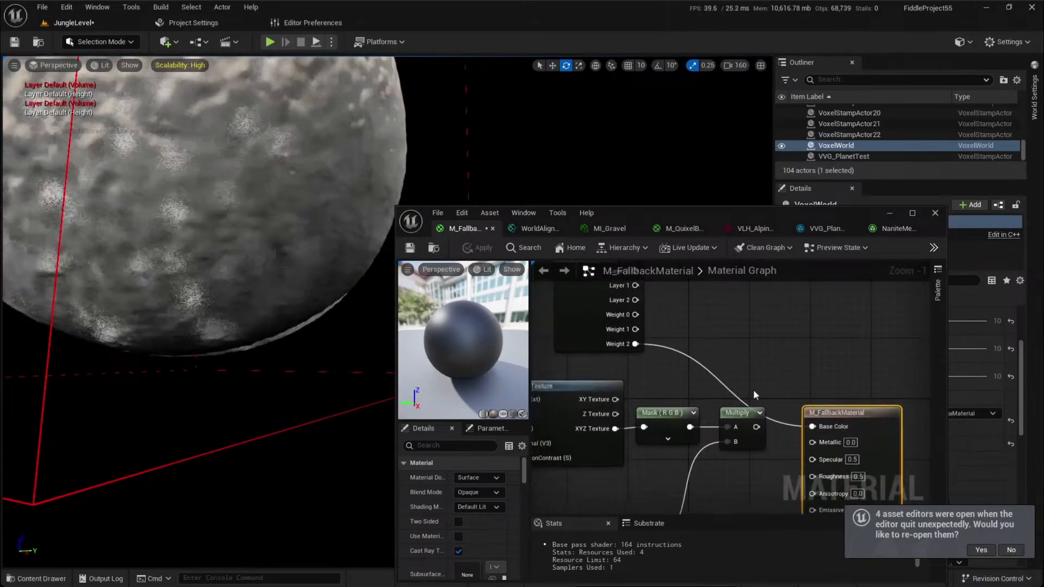
left_click_drag(758, 428, 815, 427)
left_click(802, 375)
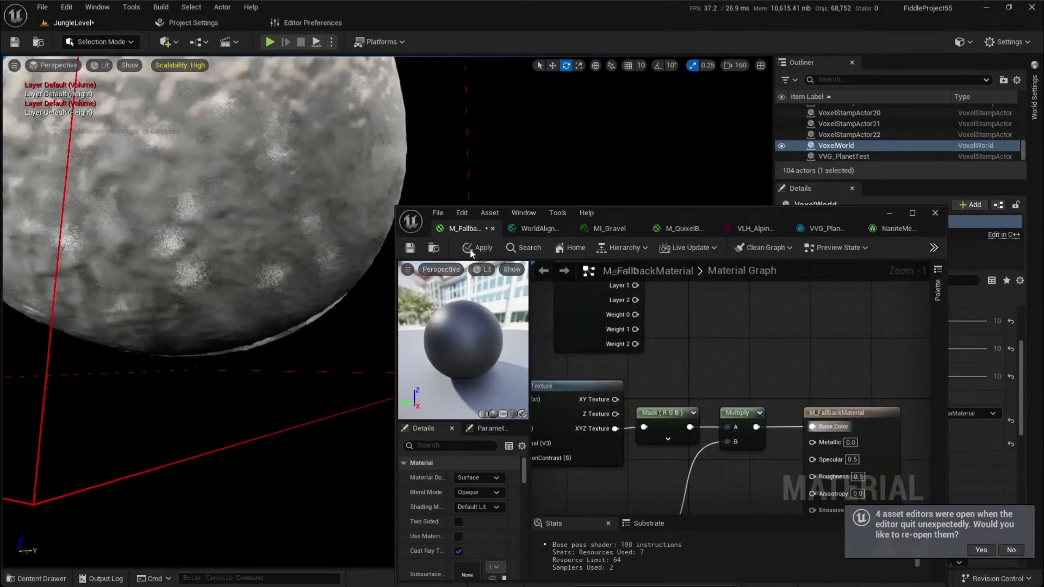
left_click(470, 248)
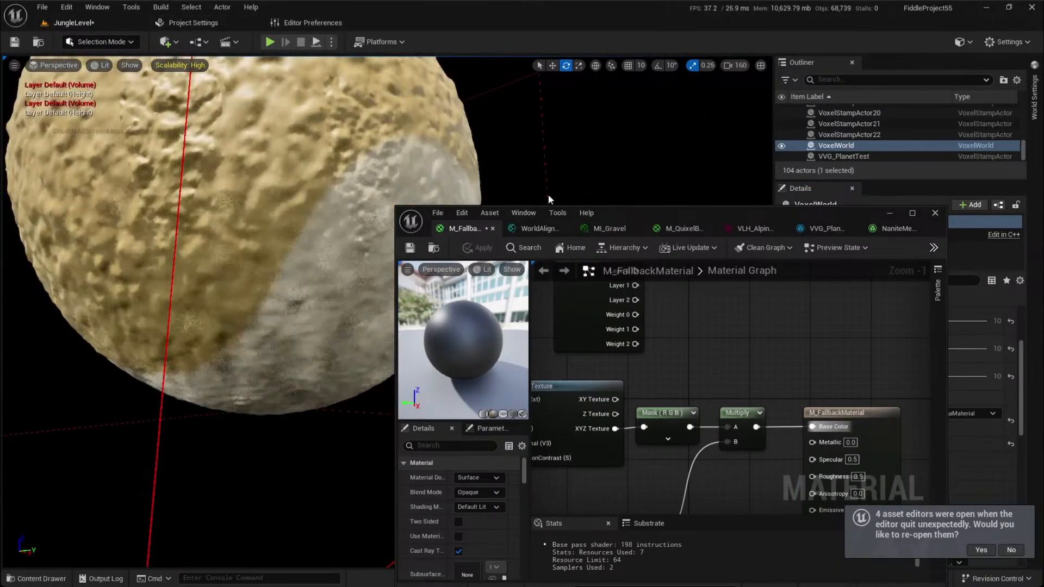
Open the VVG_PlanetTest voxel graph at the Perlin Noise 3D node that drives the material blend
left_click_drag(818, 217, 855, 219)
left_click(858, 229)
right_click_drag(756, 372, 614, 332)
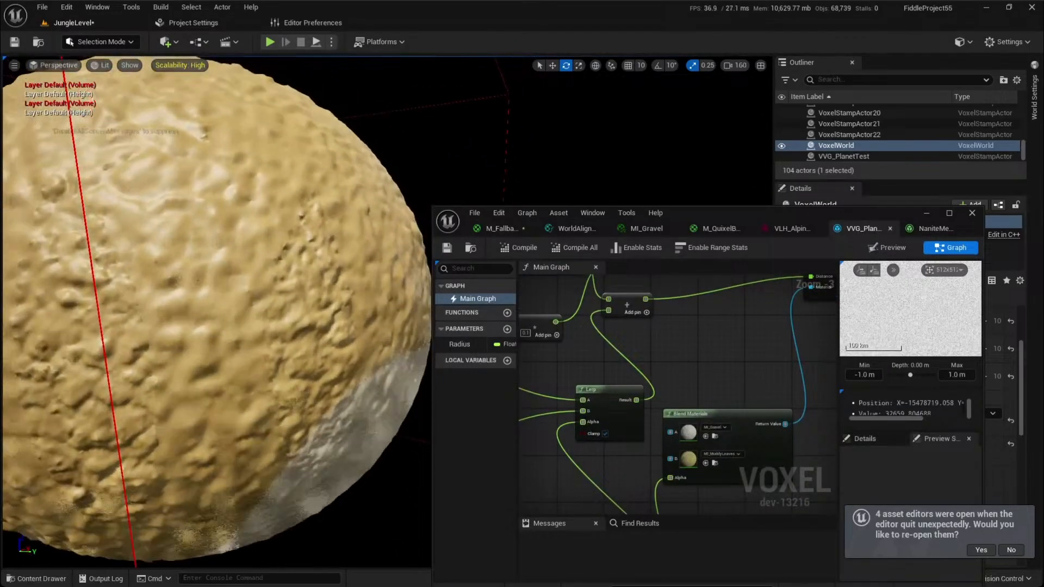
right_click_drag(244, 272, 245, 326)
right_click_drag(571, 487, 649, 308)
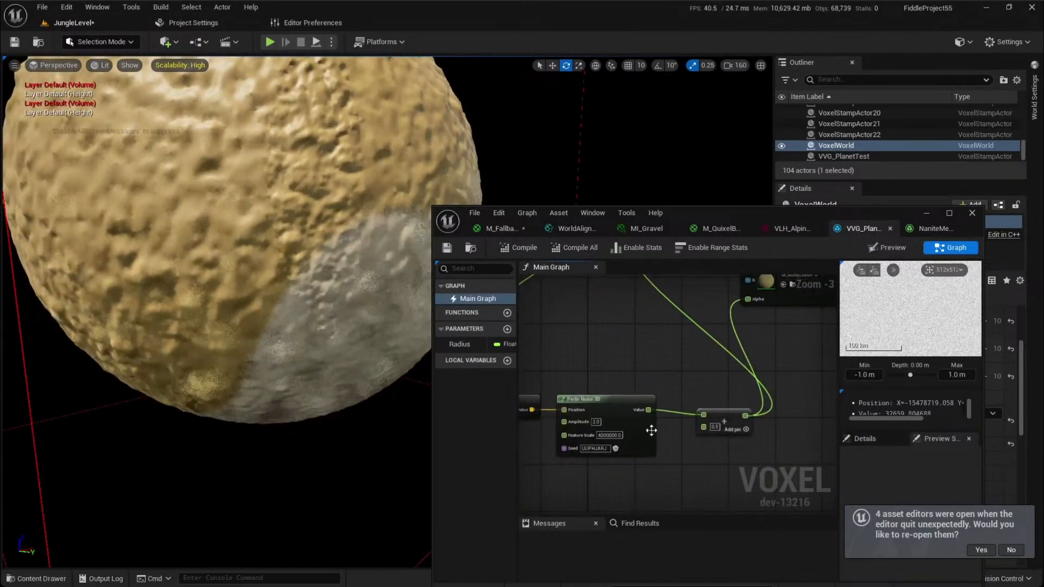
Set the Perlin Noise 3D node's Feature Scale to 2000000
left_click_drag(601, 435, 699, 443)
type("2000000")
key("Return")
right_click_drag(245, 272, 261, 223)
Set the Perlin Noise 3D node's Feature Scale to 1000000
left_click_drag(601, 436, 469, 435)
type("1")
key("Return")
Fly around the planet to examine the material regions and terrain shapes up close
right_click_drag(375, 399, 374, 398)
key("s")
right_click_drag(264, 272, 233, 207)
key("w")
scroll(264, 272, "down", 1)
key("s")
key("w")
scroll(264, 272, "up", 1)
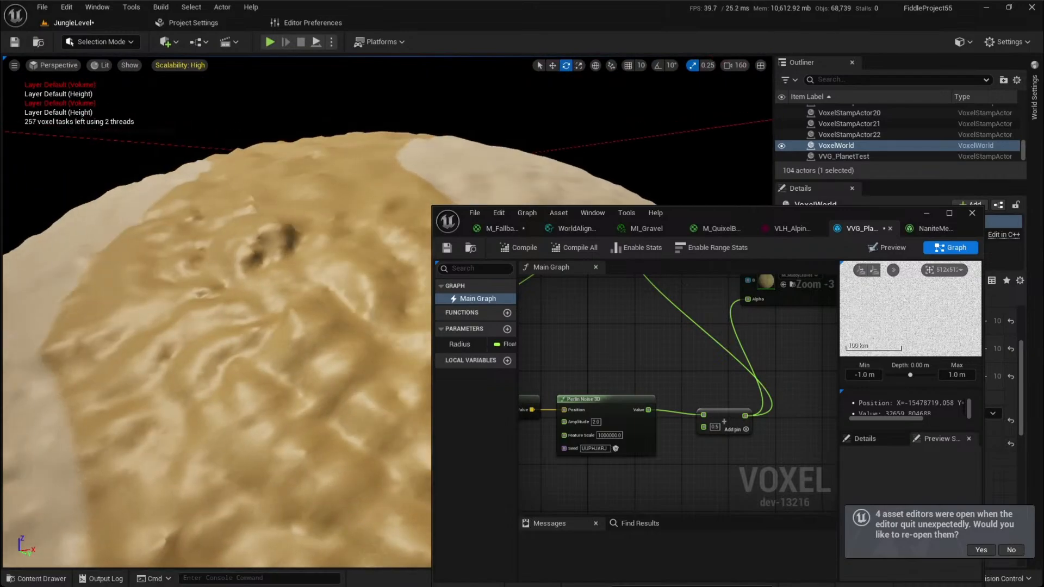
Set the Amplitude of the lower Advanced Noise 3D node to 100000
scroll(704, 409, "down", 3)
scroll(704, 409, "up", 3)
right_click_drag(703, 380, 732, 418)
type("100000.0")
key("Return")
Minimise the graph window and fly in towards the planet to examine the rocky terrain
right_click_drag(353, 375, 424, 375)
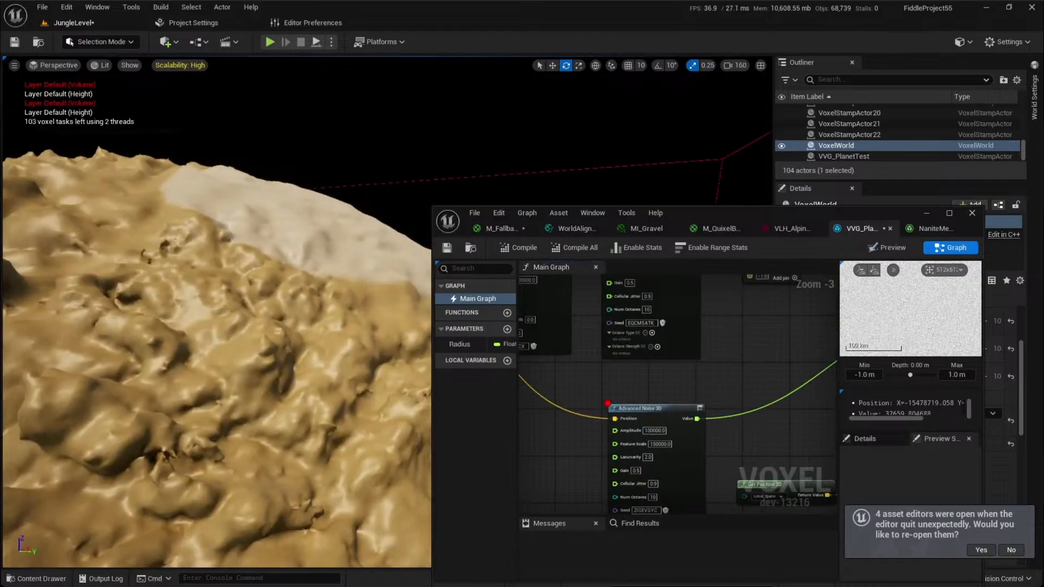
right_click_drag(272, 354, 193, 331)
key("s")
scroll(250, 354, "down", 1)
key("w")
scroll(234, 354, "down", 3)
left_click(926, 213)
right_click_drag(522, 326, 483, 345)
key("w")
scroll(538, 334, "down", 2)
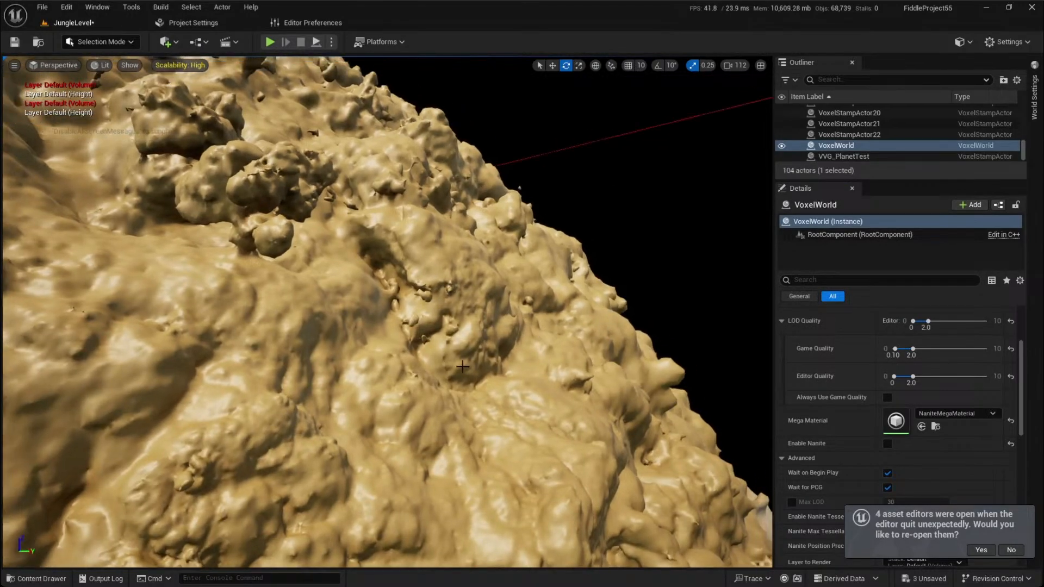
key("w")
right_click_drag(607, 321, 641, 345)
scroll(603, 324, "down", 2)
key("w")
scroll(597, 338, "down", 3)
Check the terrain in wireframe view mode, return to lit shading, and examine the ground texture up close
key("alt+2")
key("w")
scroll(592, 339, "down", 5)
key("alt+4")
key("w")
scroll(633, 326, "down", 1)
scroll(657, 329, "down", 1)
scroll(571, 333, "down", 1)
scroll(668, 339, "up", 1)
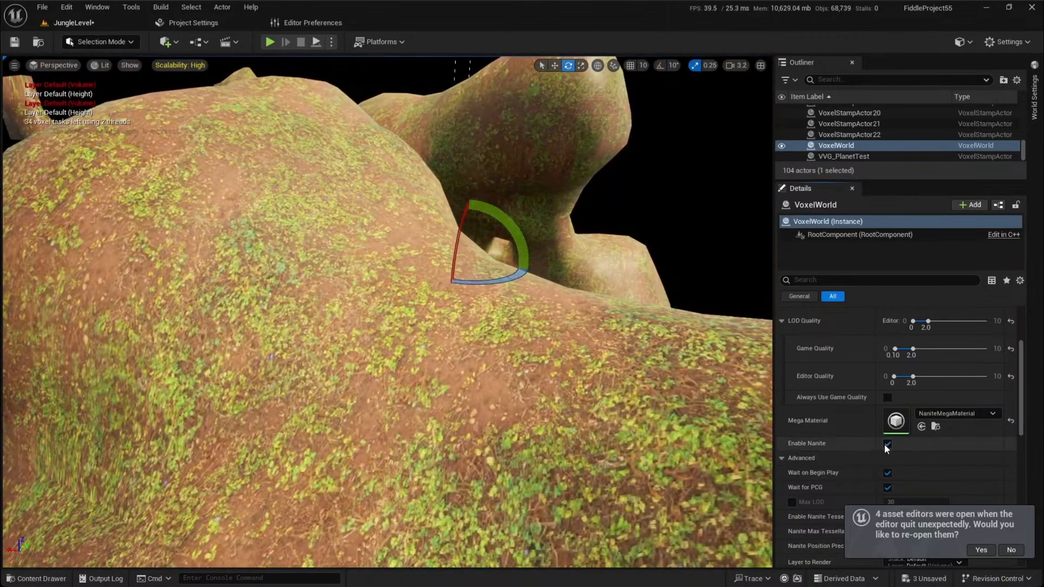
Enable Nanite on the VoxelWorld actor
left_click(887, 444)
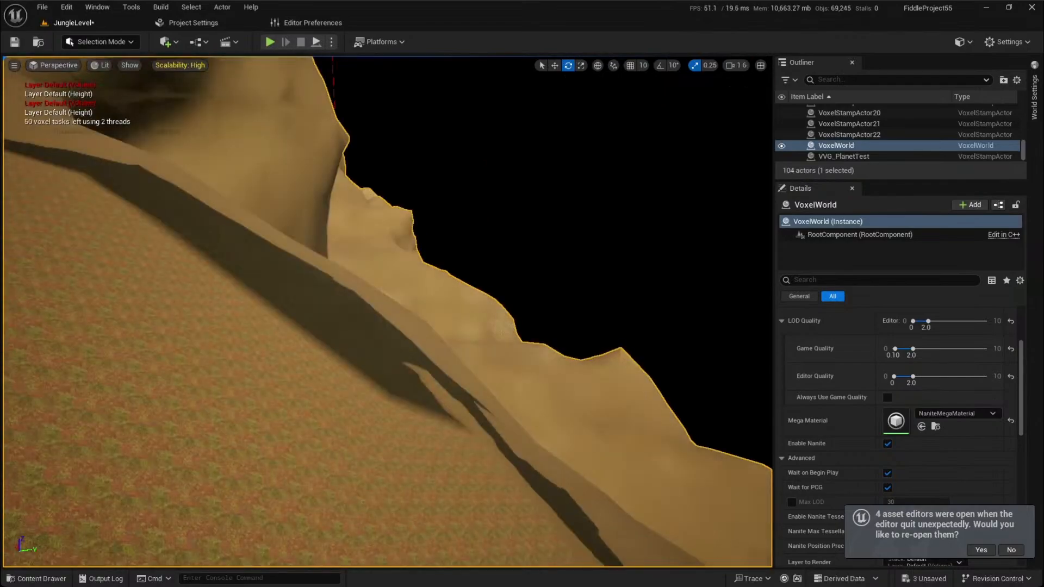
key("w")
right_click_drag(388, 311, 522, 283)
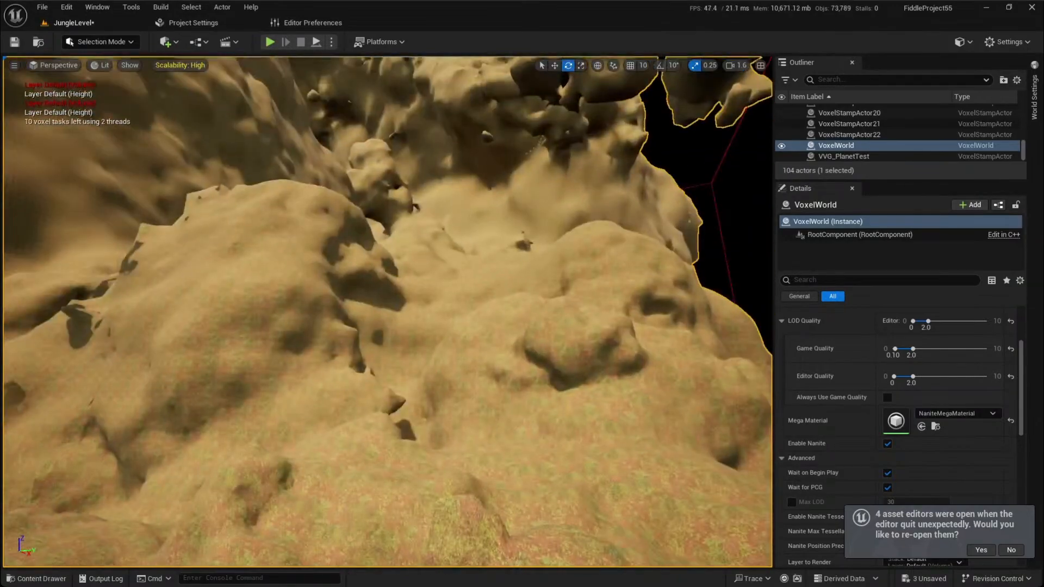
Fly across the Nanite terrain near and far to examine its slopes and surface detail
key("w")
scroll(387, 311, "up", 8)
right_click_drag(388, 312, 451, 310)
key("s")
scroll(387, 311, "up", 5)
key("w")
key("s")
scroll(387, 311, "down", 4)
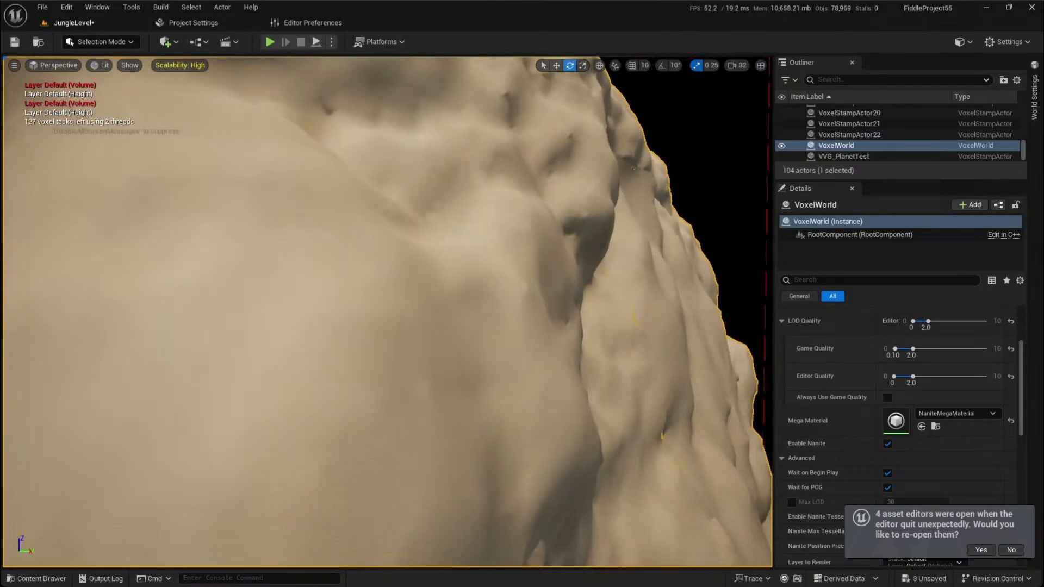
mouse_move(388, 312)
right_mouse_down()
mouse_move(412, 319)
mouse_move(397, 305)
right_mouse_up()
scroll(397, 305, "down", 1)
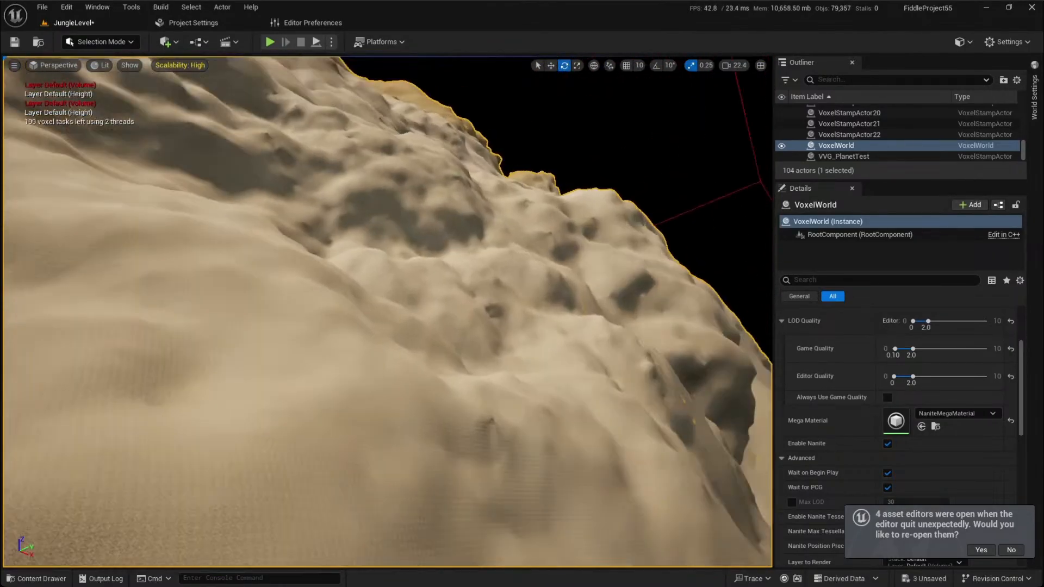
Travel low over the planet's surface to examine the hills and rock formations towards the horizon
right_click_drag(687, 405, 669, 377)
key("w")
scroll(657, 403, "down", 3)
scroll(622, 427, "down", 3)
key("w")
scroll(684, 419, "up", 2)
scroll(576, 427, "up", 6)
scroll(636, 381, "up", 1)
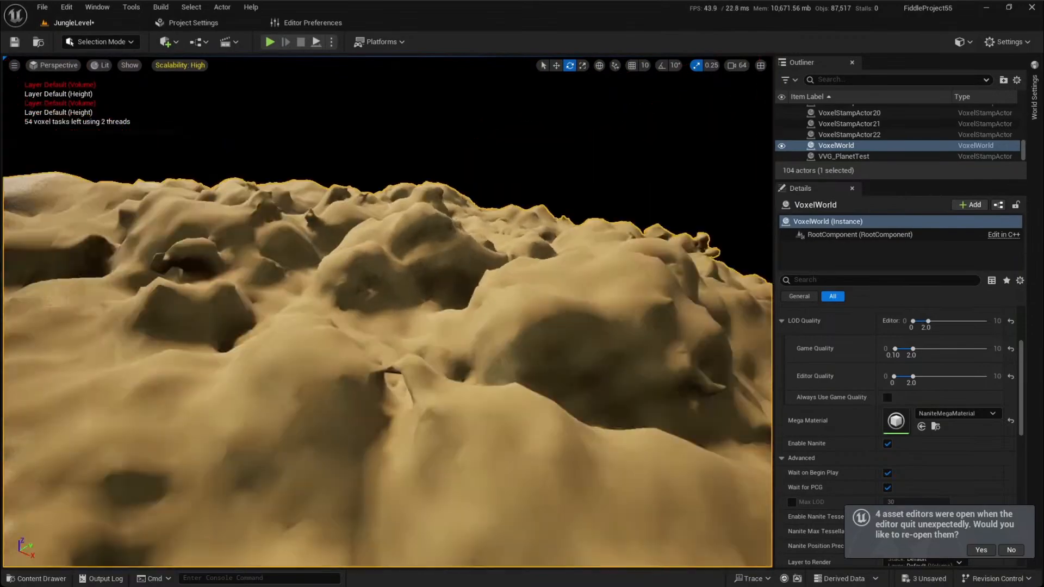
right_click_drag(387, 311, 387, 316)
scroll(387, 311, "down", 1)
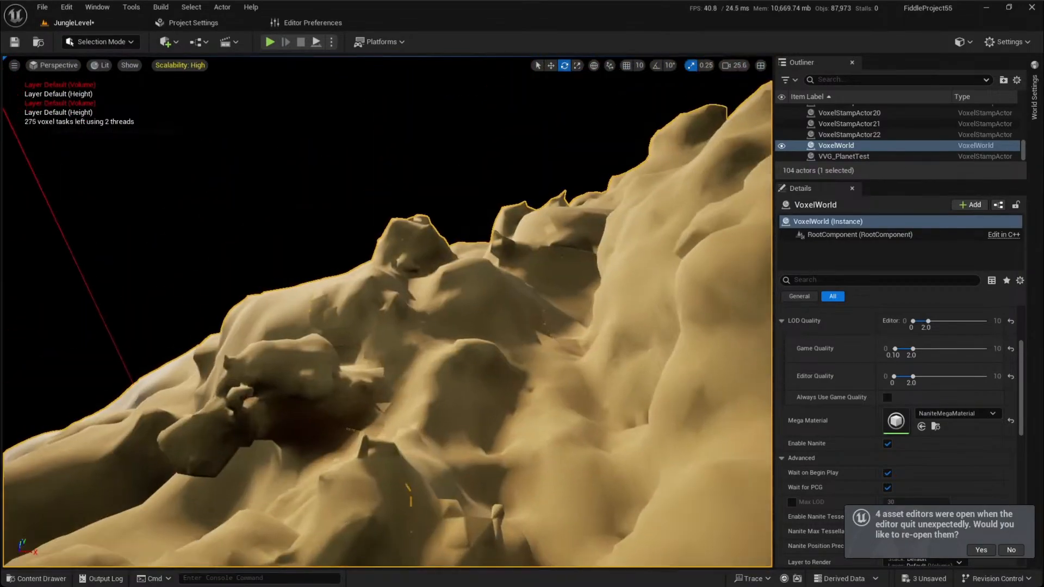
Examine the planet's cliffs, overhangs and large rock walls from several viewpoints
right_click_drag(641, 407, 647, 404)
right_click_drag(387, 312, 353, 308)
scroll(387, 312, "down", 2)
scroll(387, 312, "down", 1)
scroll(359, 310, "down", 1)
right_click_drag(653, 408, 622, 387)
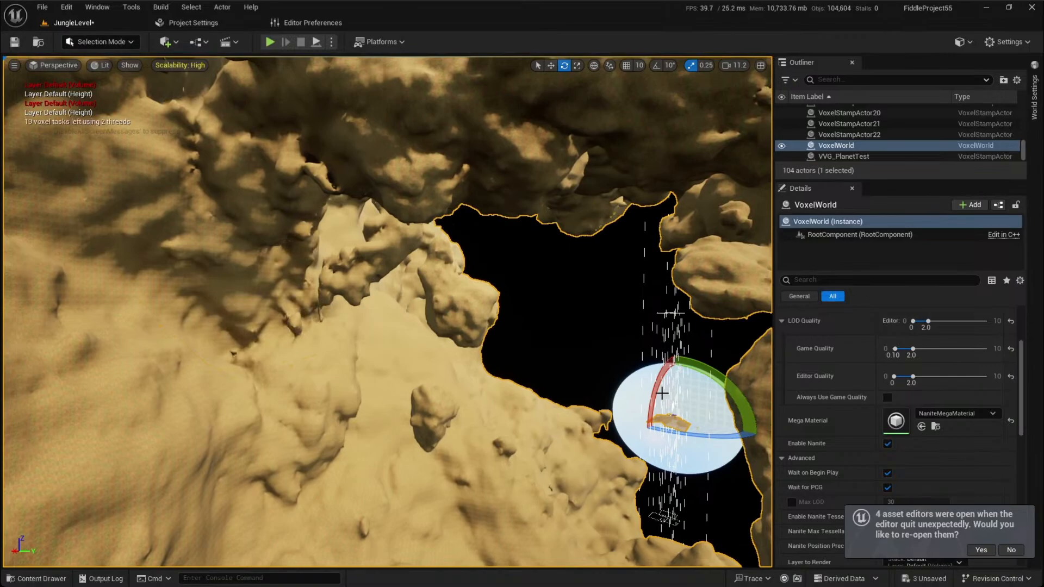
key("w")
right_click_drag(312, 375, 4, 378)
scroll(312, 375, "up", 2)
scroll(312, 375, "up", 1)
scroll(312, 375, "down", 2)
scroll(312, 375, "up", 6)
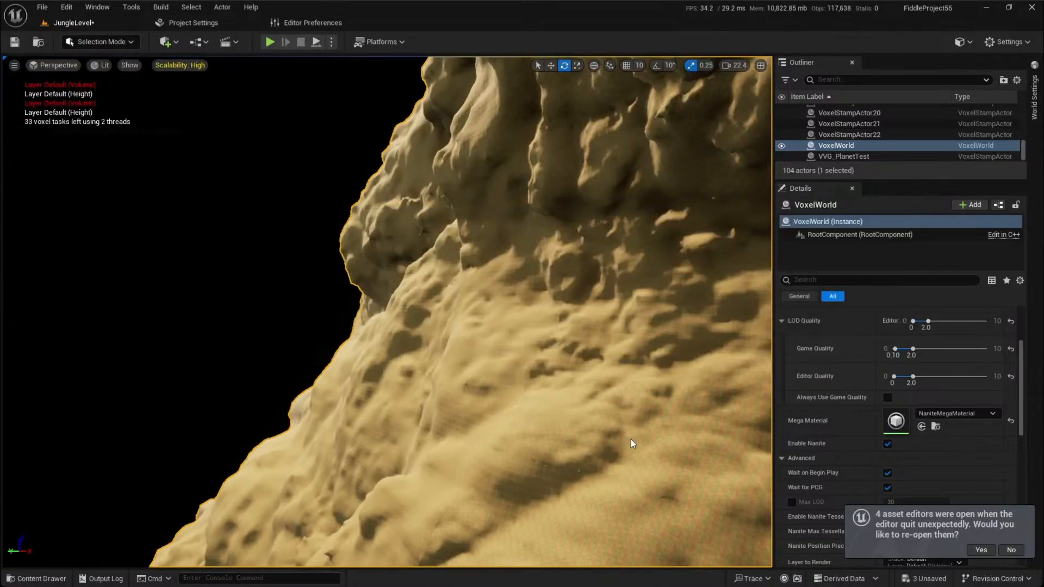
Bring the VVG_PlanetTest graph window back, maximise it, and show the noise nodes
key("alt+Tab")
right_click_drag(677, 387, 753, 344)
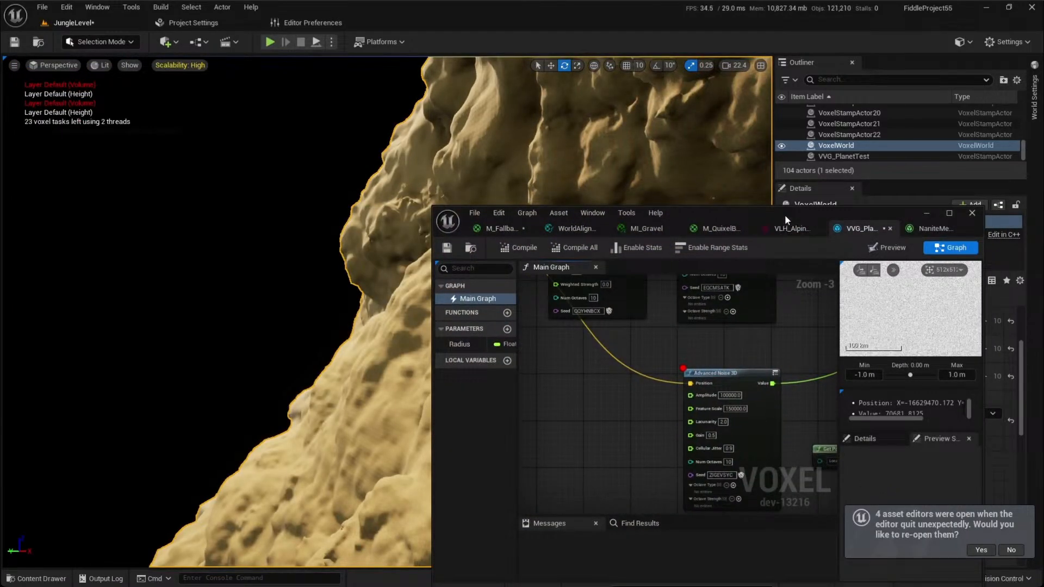
double_click(785, 214)
scroll(485, 396, "down", 3)
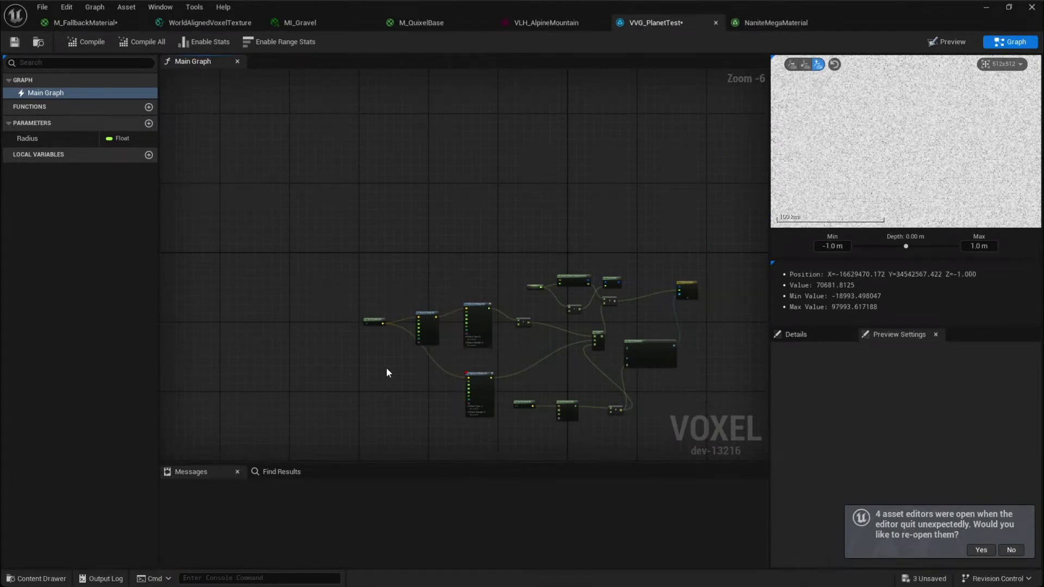
scroll(352, 342, "up", 4)
Add an Advanced Noise 2D node and place it in an empty area away from the existing nodes
right_click(411, 317)
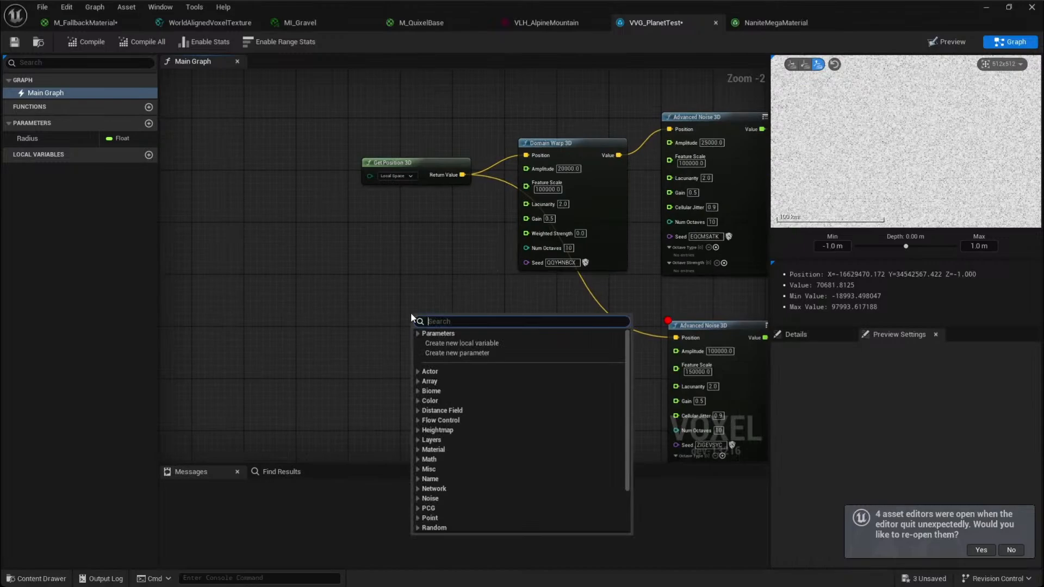
type("adva")
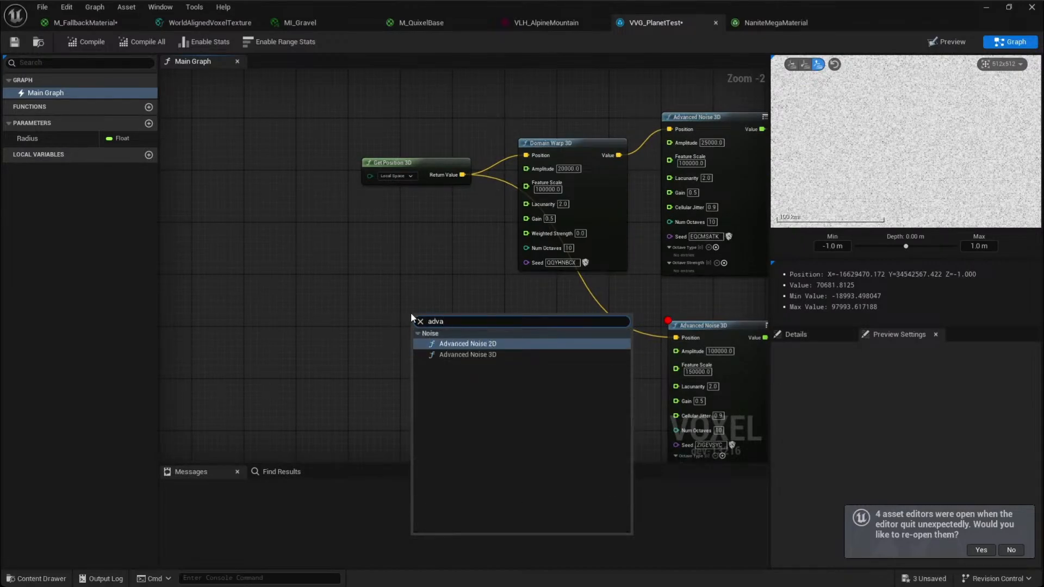
key("Return")
scroll(360, 291, "up", 2)
right_click_drag(361, 291, 389, 188)
scroll(389, 188, "down", 2)
left_click_drag(519, 250, 314, 342)
right_click_drag(305, 262, 568, 245)
right_click(419, 293)
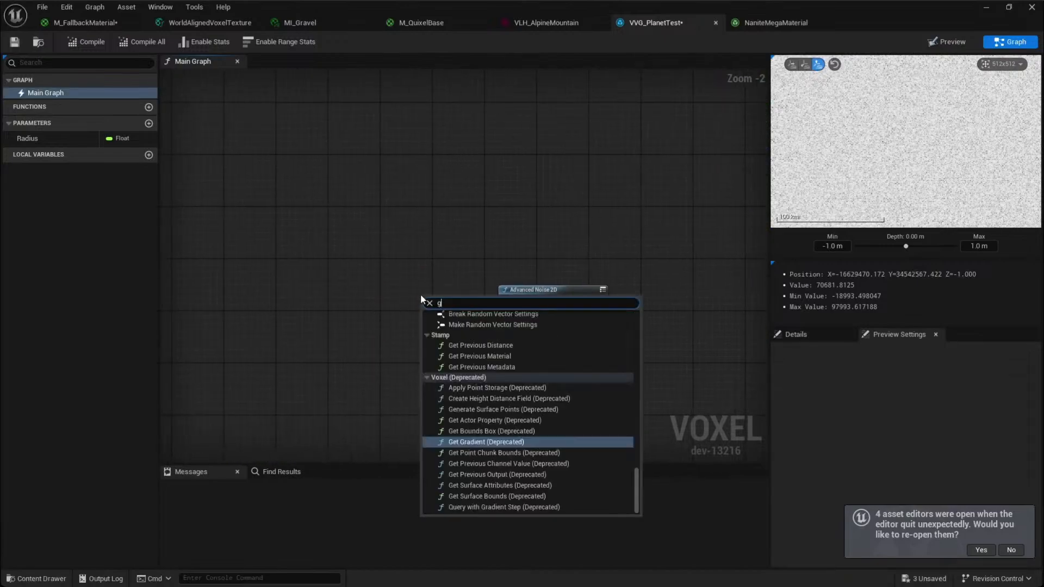
type("getpos")
key("Return")
scroll(420, 293, "up", 2)
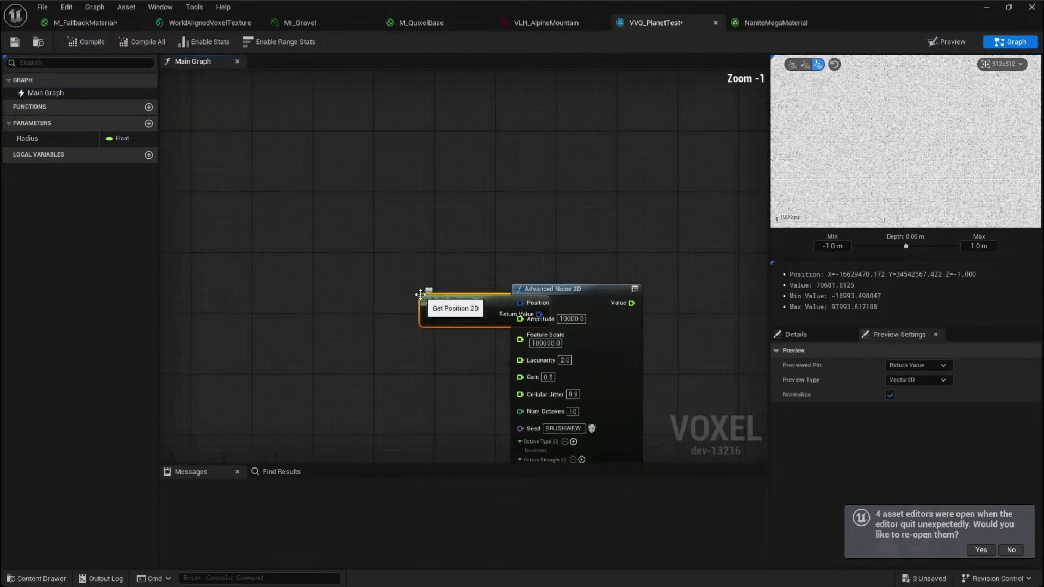
right_click(379, 286)
type("get")
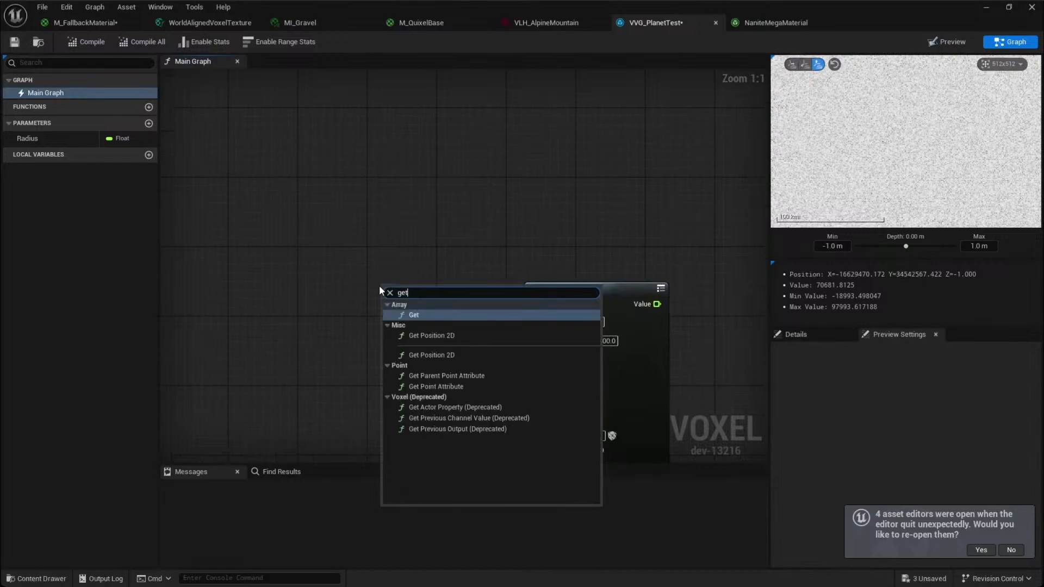
right_click(378, 254)
type("getpod")
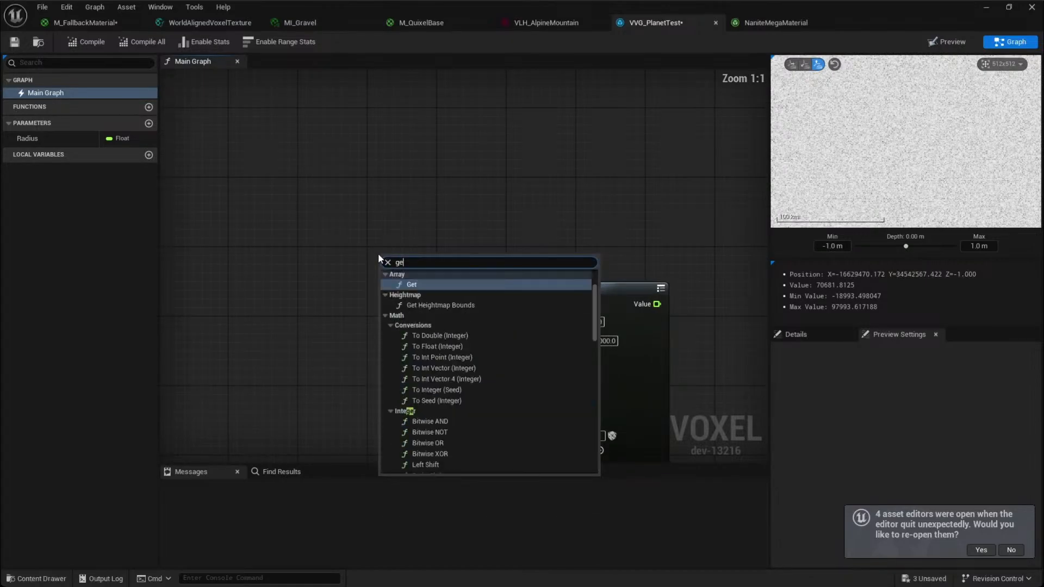
key("ctrl+BackSpace")
type("get posi")
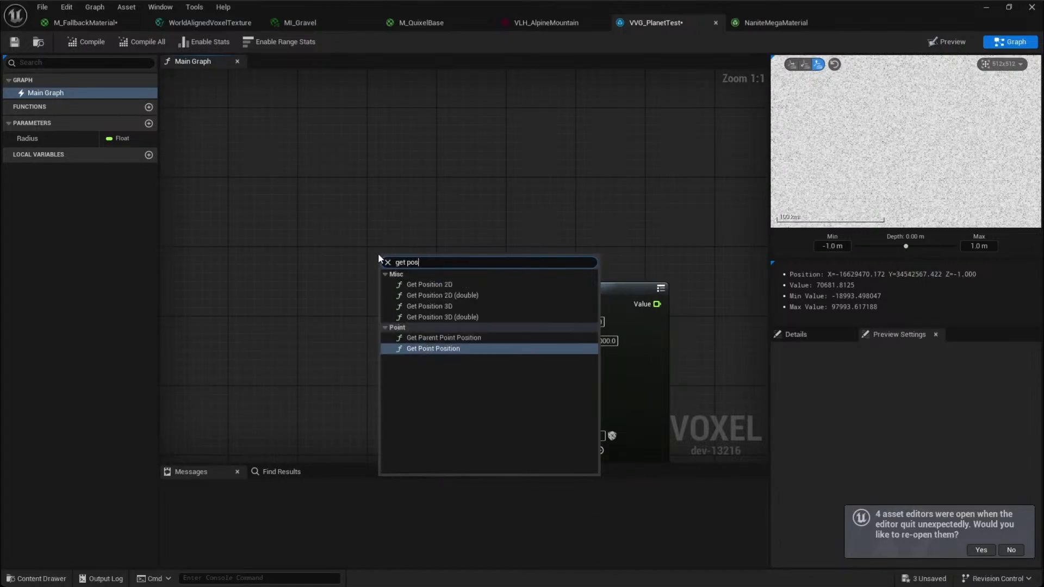
key("Up")
key("Up")
key("Up")
key("Up")
key("Return")
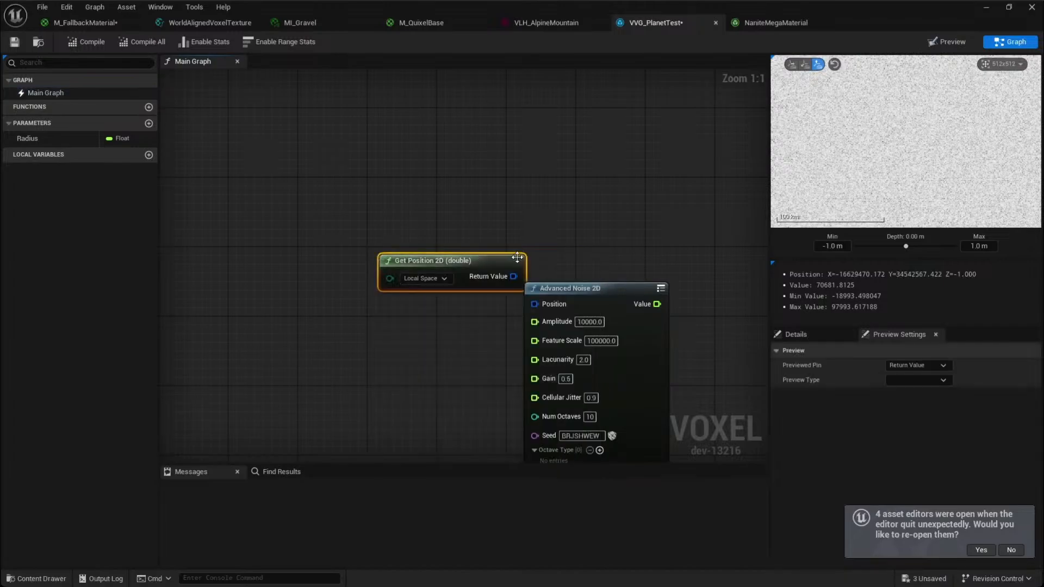
left_click_drag(549, 307, 608, 219)
left_click(459, 254)
key("Delete")
Add a Get Position 2D node and place it just before the Advanced Noise 2D node
right_click(389, 252)
type("getpos")
key("Return")
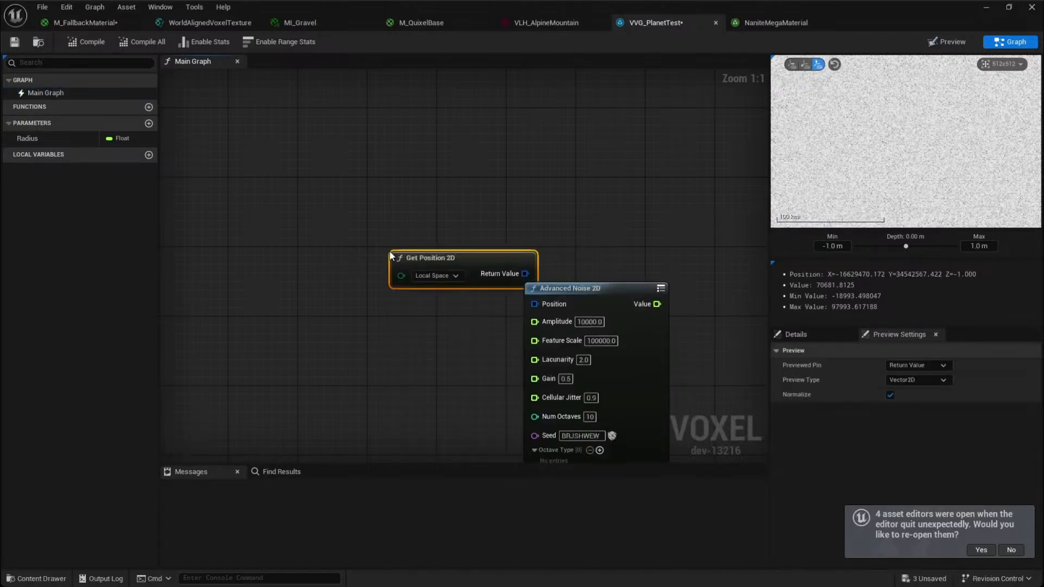
left_click_drag(391, 256, 325, 261)
right_click(394, 164)
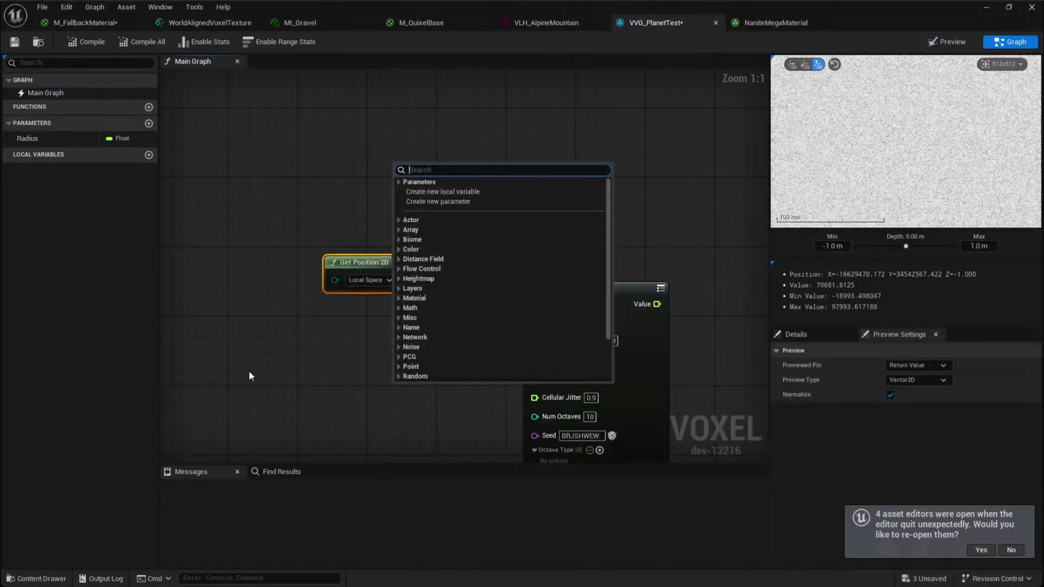
left_click(341, 433)
Connect Get Position 2D's Return Value to the Advanced Noise 2D Position input and align the two nodes
left_click_drag(458, 279, 536, 305)
left_click_drag(621, 306, 599, 283)
left_click_drag(469, 235, 663, 260)
left_click(657, 251)
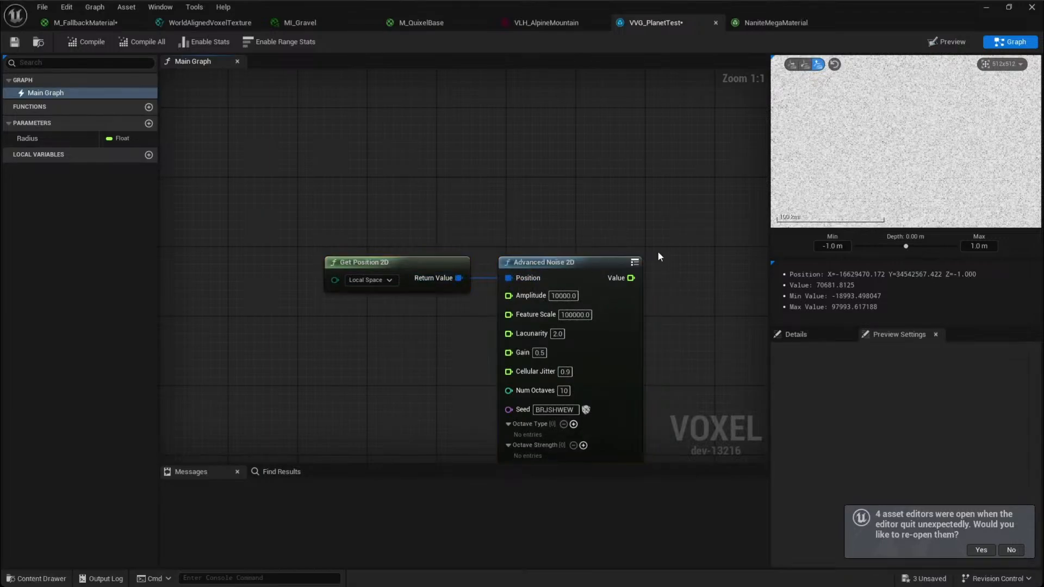
right_click_drag(673, 325, 627, 306)
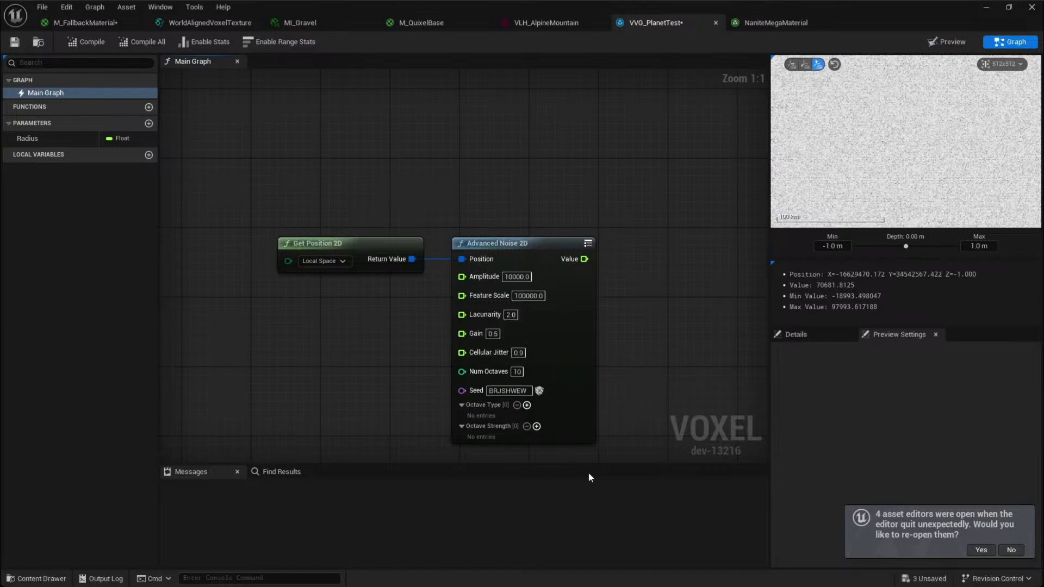
left_click(985, 7)
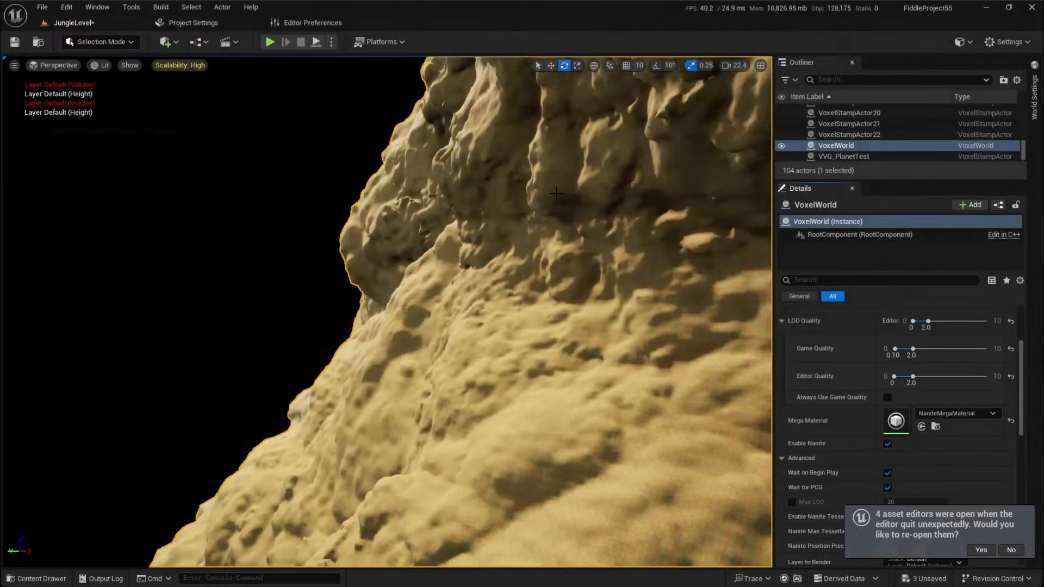
key("alt+Tab")
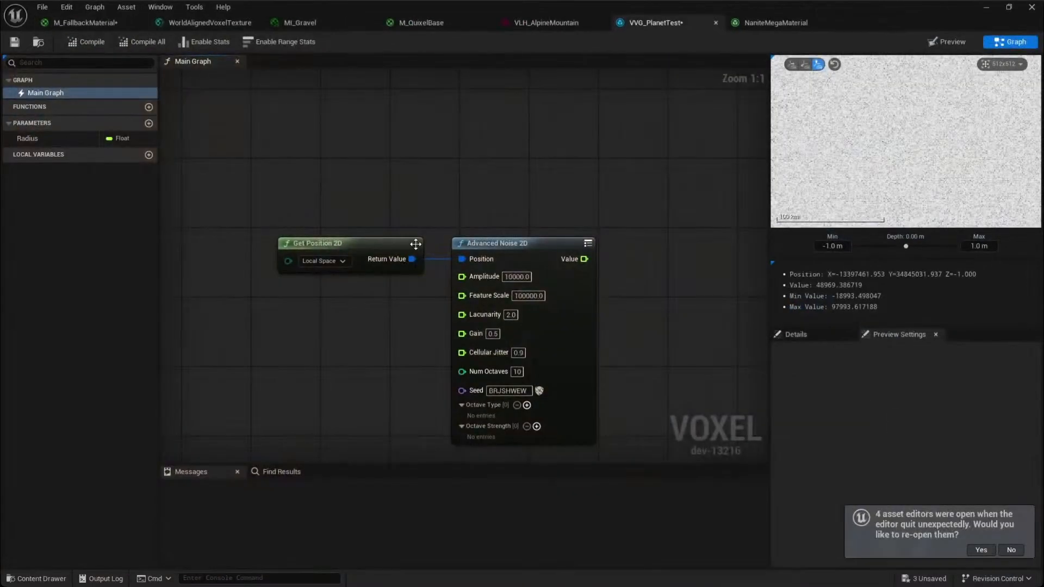
right_click_drag(419, 209, 519, 185)
scroll(445, 132, "up", 1)
right_click_drag(524, 134, 406, 111)
left_click_drag(406, 114, 590, 301)
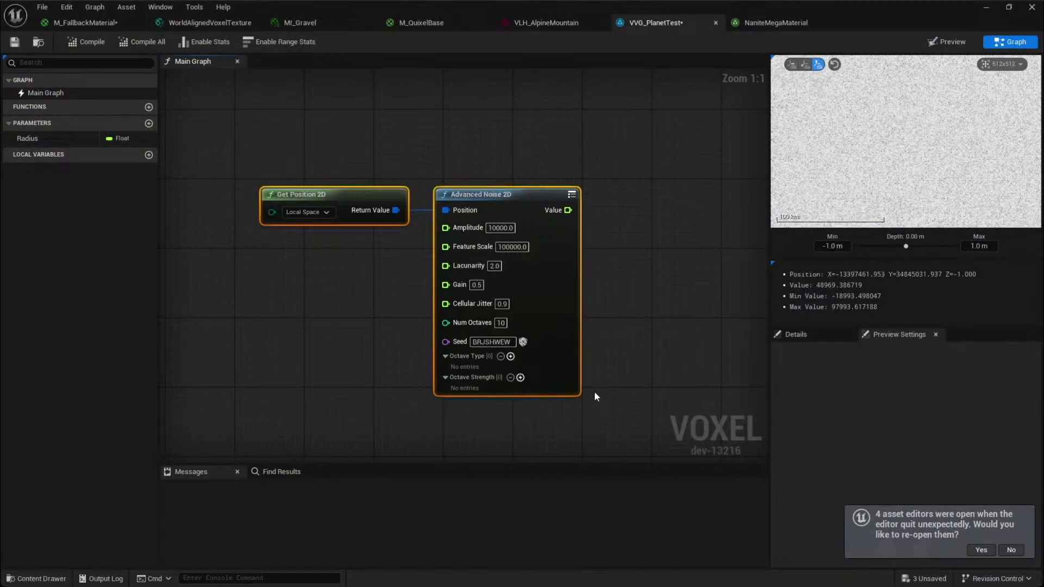
left_click(276, 364)
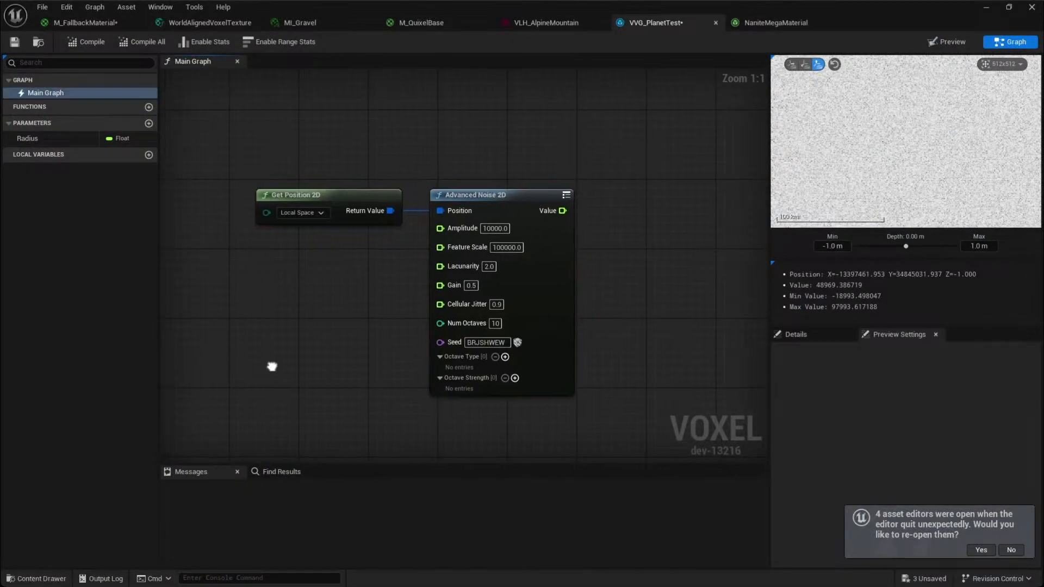
right_click_drag(276, 364, 250, 368)
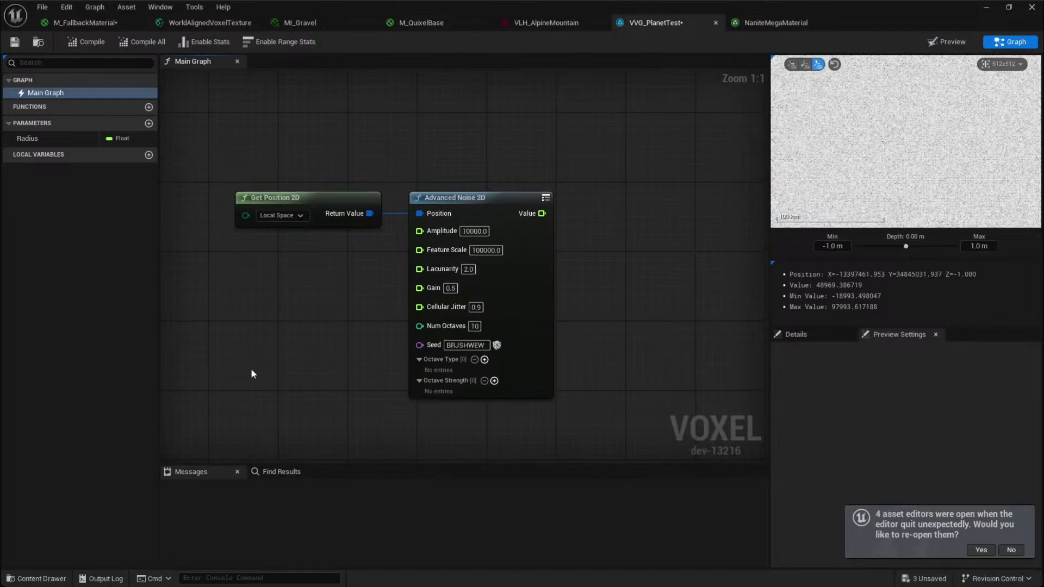
mouse_move(615, 281)
right_mouse_down()
mouse_move(601, 302)
mouse_move(625, 292)
right_mouse_up()
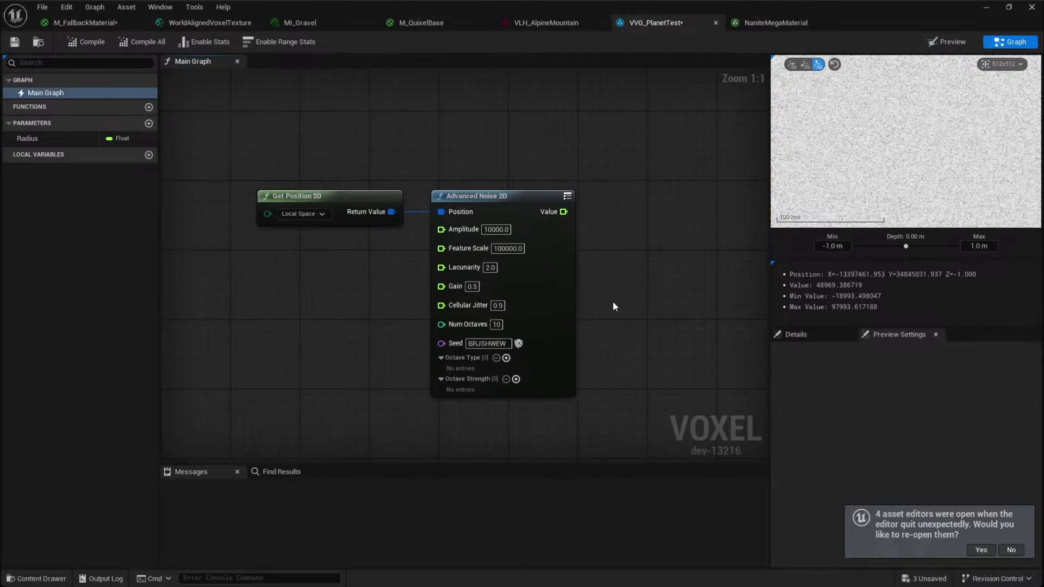
left_click_drag(563, 212, 630, 216)
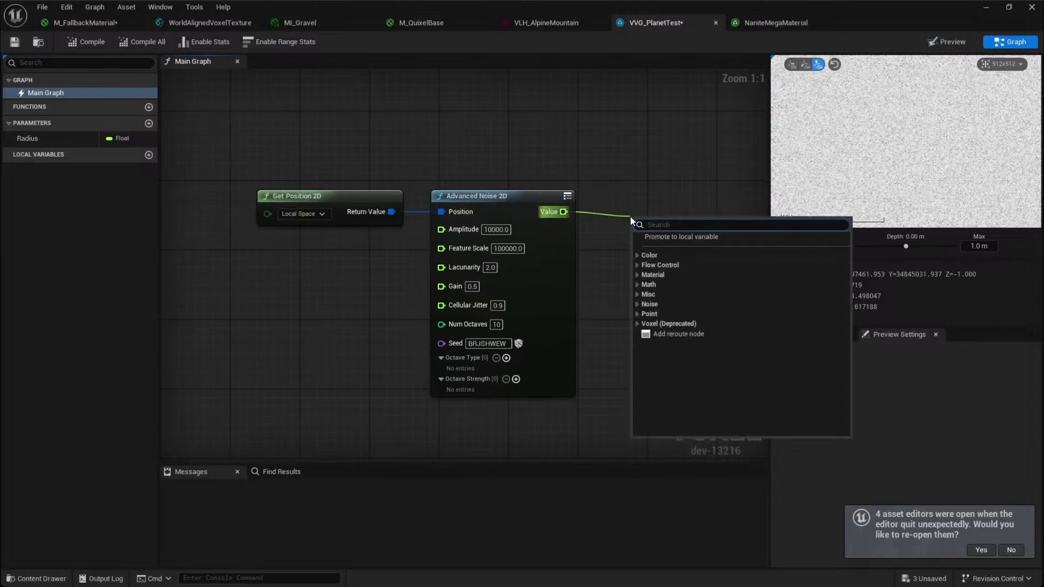
right_click_drag(582, 164, 504, 168)
Move the Get Position 2D and Advanced Noise 2D nodes together to a clearer area of the graph
left_click_drag(285, 155, 569, 349)
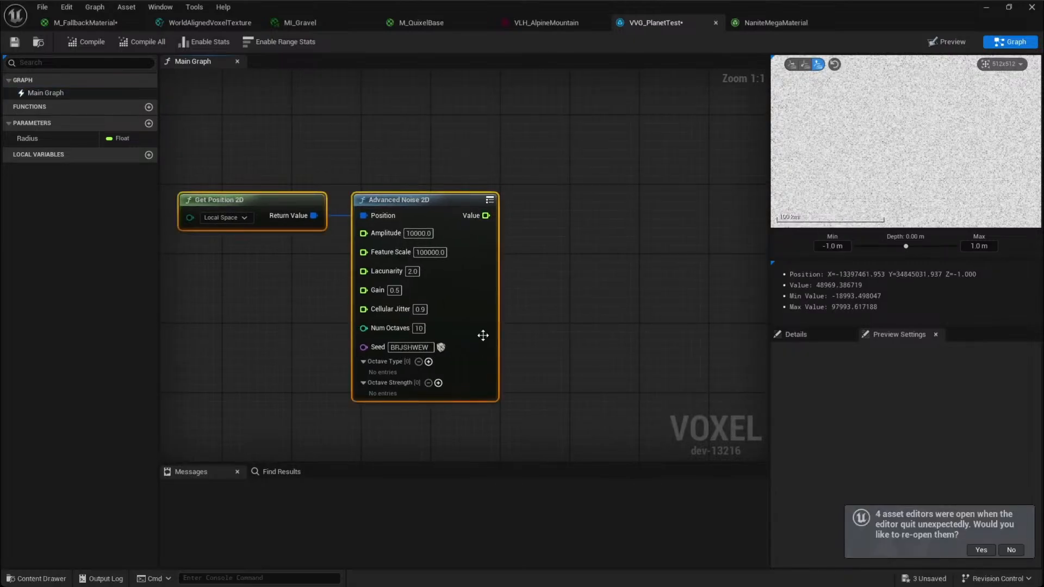
left_click_drag(435, 320, 404, 294)
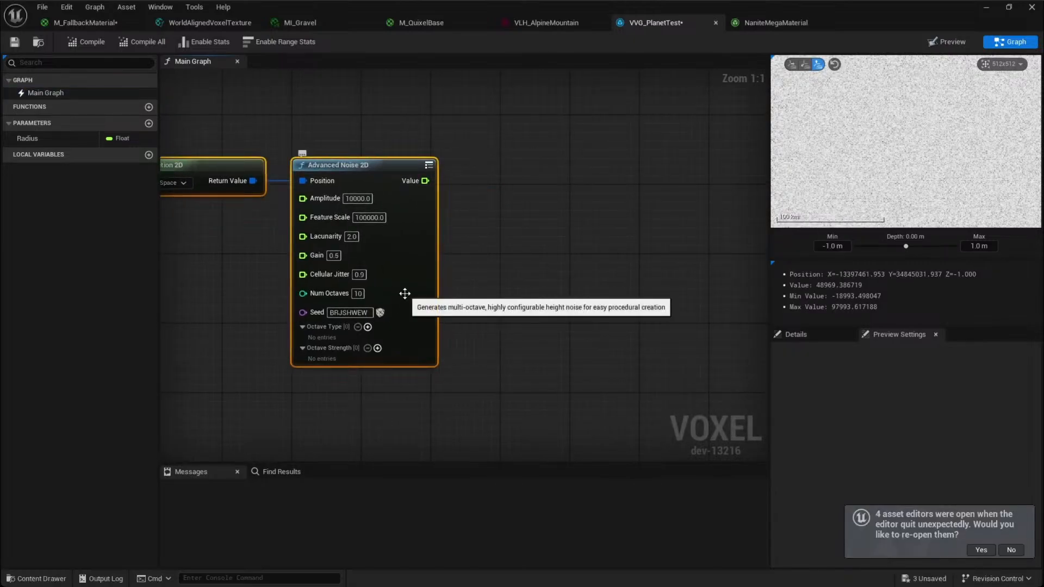
right_click_drag(438, 319, 574, 460)
left_click(326, 183)
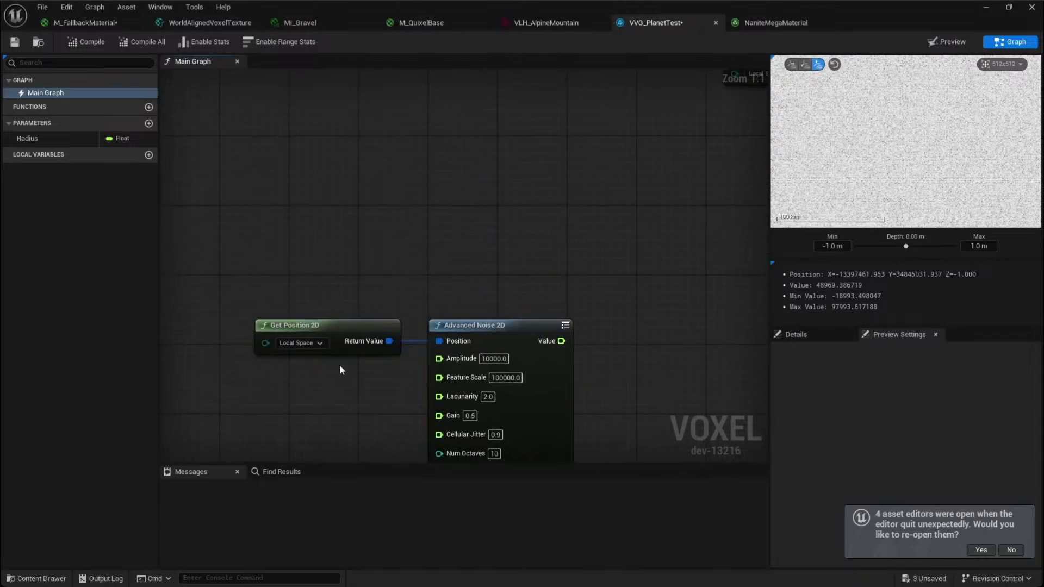
Add a Get Position 3D node near the Advanced Noise 2D node and delete the Get Position 2D node it replaces
left_click(348, 352)
key("ctrl+v")
key("Delete")
right_click(321, 162)
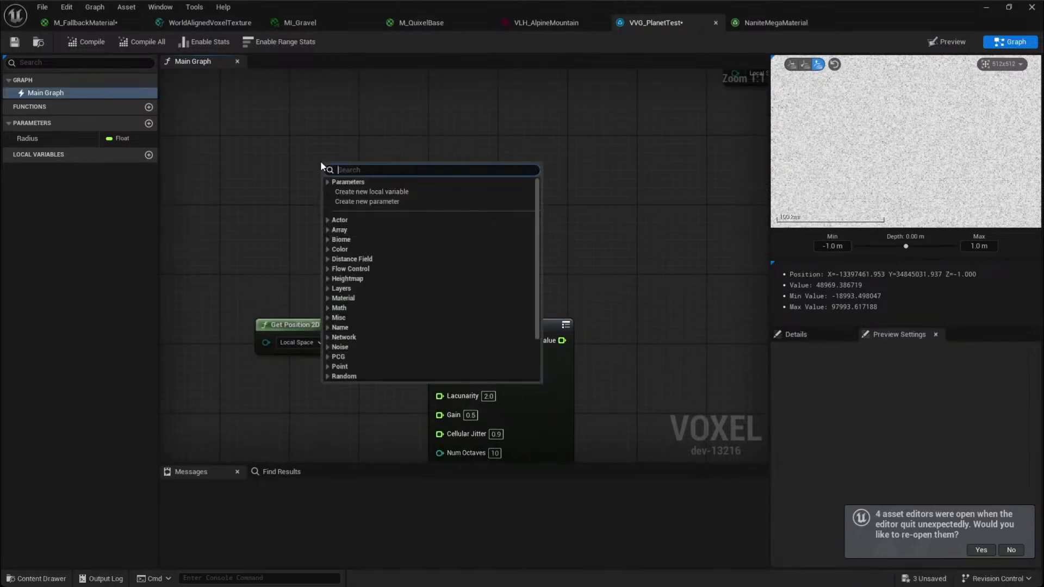
type("getpos")
key("Down")
key("Down")
key("Return")
left_click(288, 324)
key("Delete")
Split the new Get Position 3D node's Return Value into separate X, Y and Z outputs
left_click_drag(441, 175, 355, 212)
right_click(328, 210)
left_click(354, 292)
Add a Make Vector 2D node fed by Return Value X of the Get Position 3D node
type("makev")
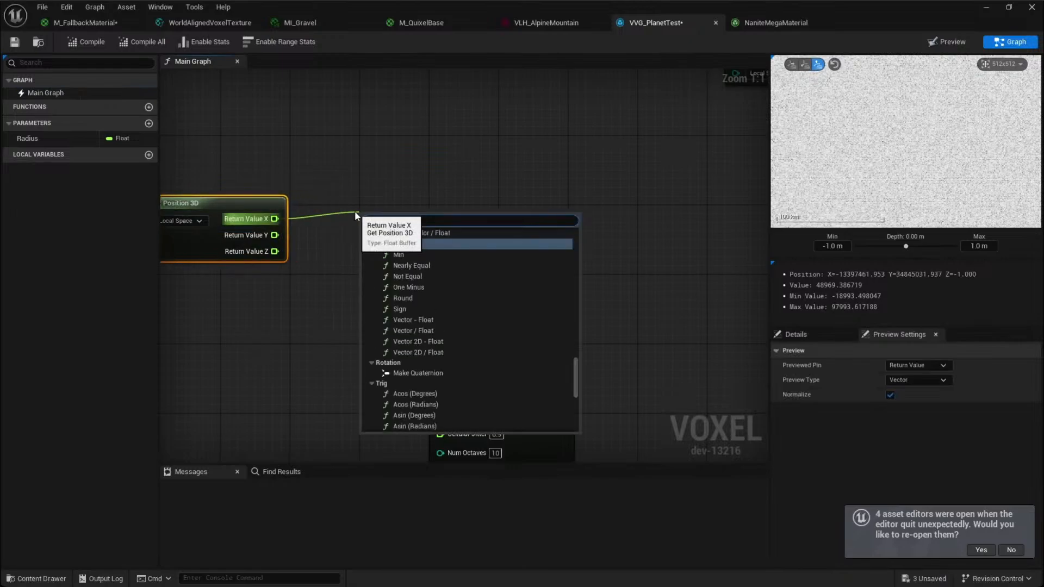
type("2")
key("BackSpace")
key("Down")
key("Return")
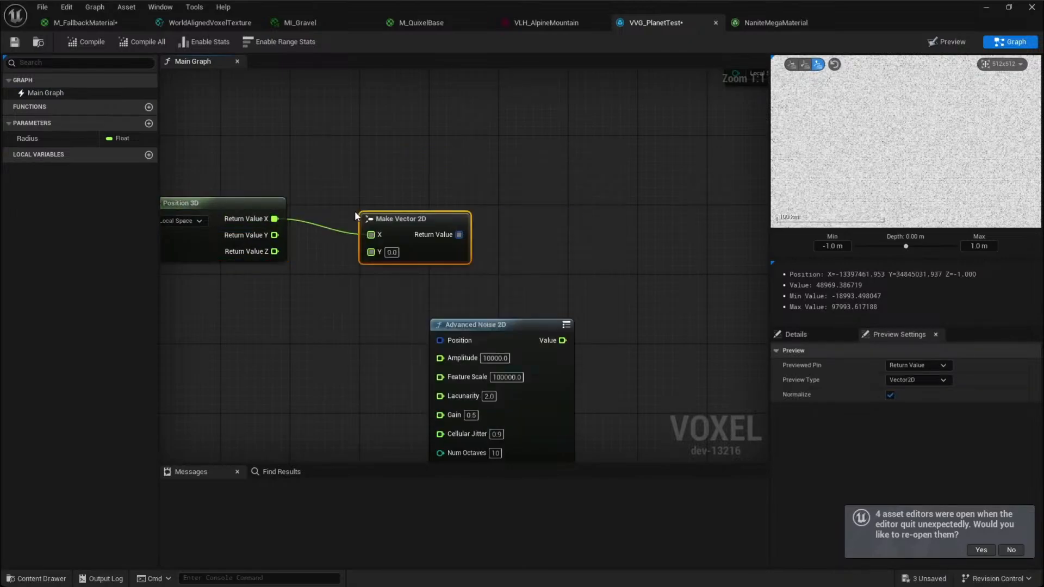
Connect Return Value Y to the Make Vector 2D Y input and stack two duplicates of that node beneath it
left_click_drag(275, 235, 367, 205)
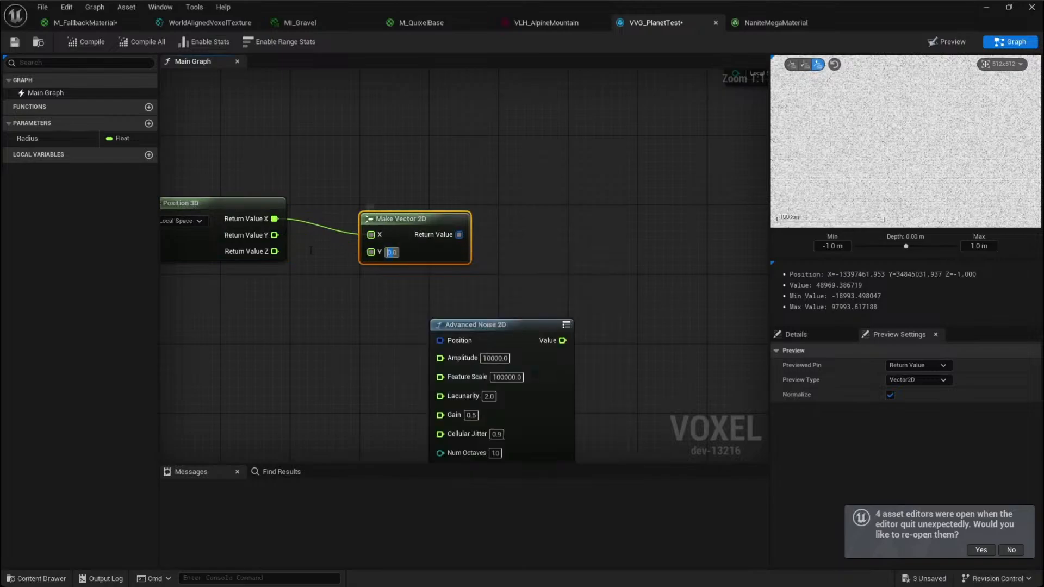
left_click_drag(274, 235, 382, 203)
key("ctrl+d")
key("ctrl+d")
left_click_drag(420, 285, 381, 301)
mouse_move(345, 263)
left_mouse_down()
mouse_move(296, 253)
mouse_move(274, 237)
mouse_move(276, 221)
mouse_move(303, 263)
mouse_move(354, 264)
left_mouse_up()
left_click(330, 195)
Complete the duplicated Make Vector 2D nodes by wiring Z into the second's Y input, and X and Z into the third
left_click_drag(275, 251, 345, 280)
left_click_drag(274, 218, 350, 324)
left_click_drag(275, 251, 345, 332)
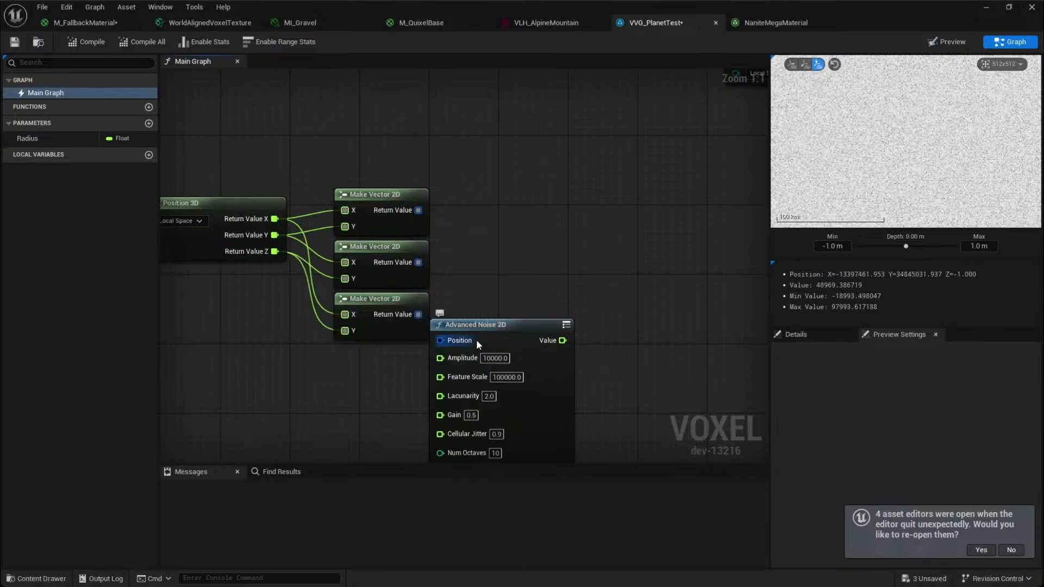
Move the Advanced Noise 2D node clear of the Make Vector 2D nodes and add two spaced-out copies of it
left_click(501, 341)
left_click(511, 295)
right_click_drag(503, 320, 505, 276)
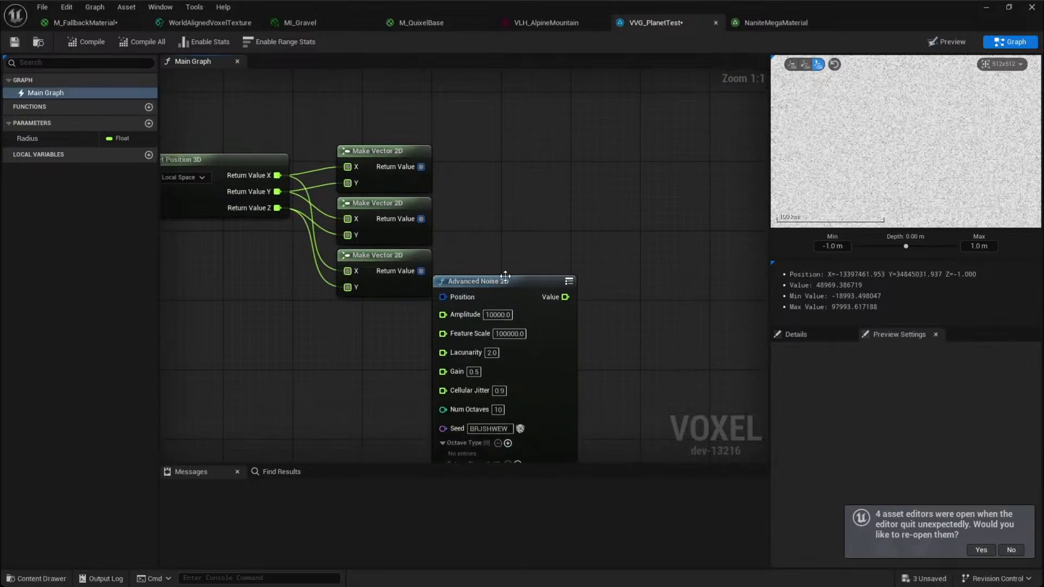
left_click_drag(505, 276, 583, 311)
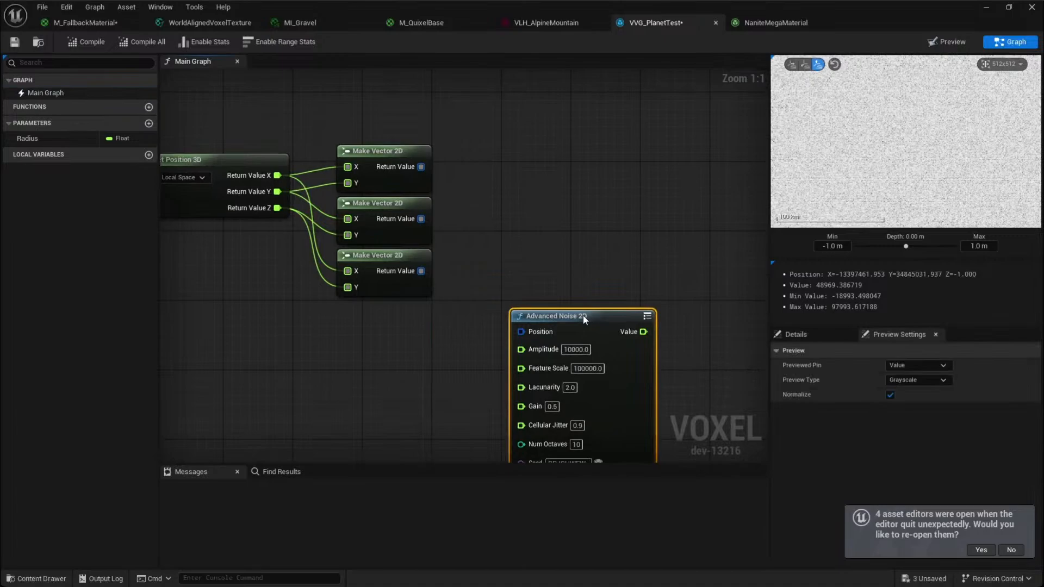
right_click_drag(583, 315, 521, 219)
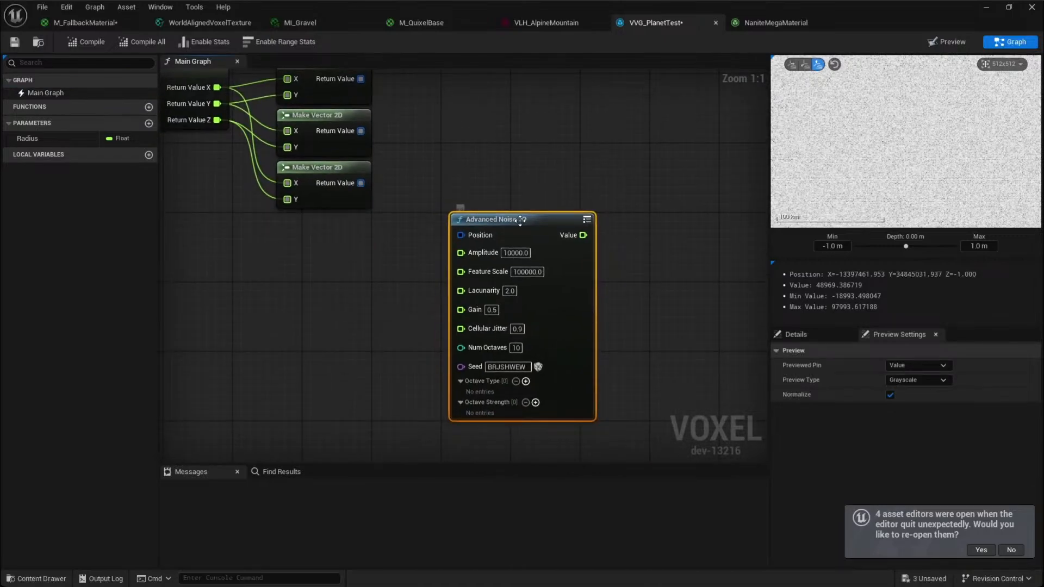
right_click_drag(495, 175, 495, 202)
key("ctrl+v")
key("ctrl+v")
right_click_drag(604, 106, 589, 180)
left_click_drag(587, 206, 475, 108)
Connect each Make Vector 2D Return Value to the Position input of its own Advanced Noise 2D node
left_click_drag(344, 193, 453, 124)
left_click_drag(345, 246, 609, 245)
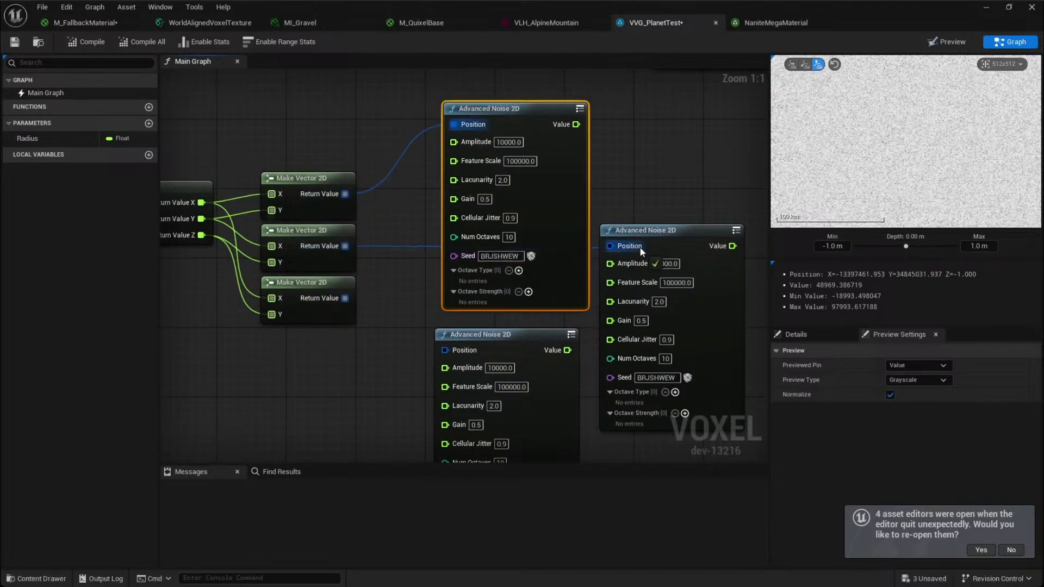
left_click_drag(345, 298, 445, 350)
Move the new noise node group well away from the existing Get Position 3D and Domain Warp 3D nodes
right_click_drag(418, 359, 342, 324)
scroll(569, 230, "down", 4)
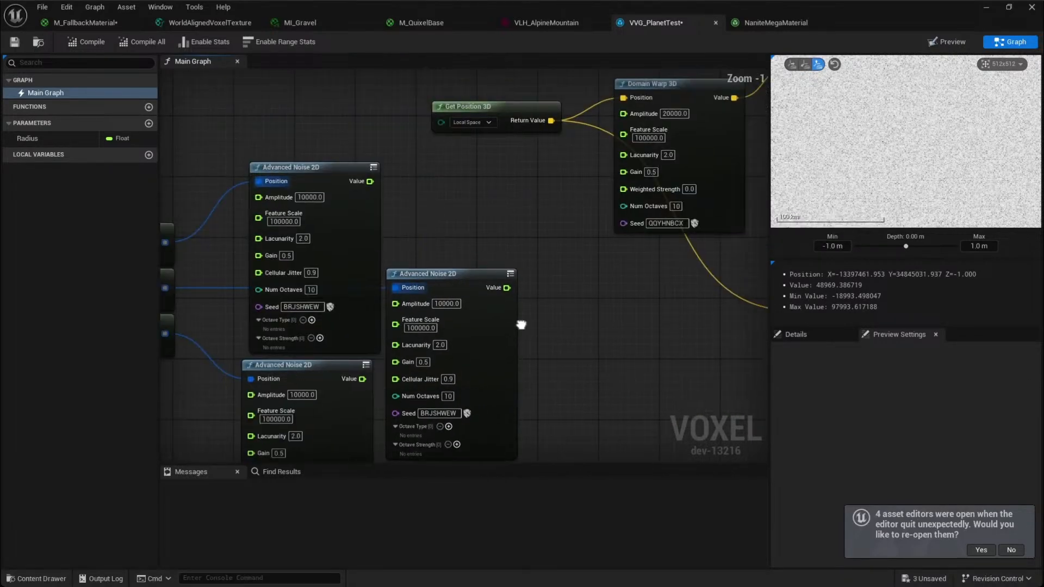
left_click_drag(217, 215, 577, 453)
left_click_drag(611, 309, 387, 321)
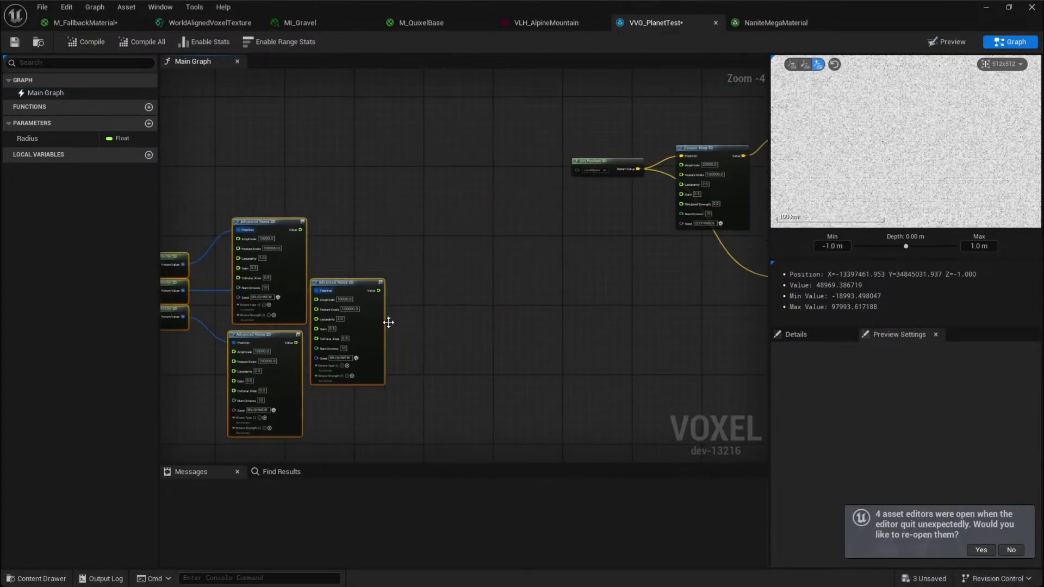
Add a Lerp node and place it in the empty area beyond the Advanced Noise 2D nodes
right_click(494, 265)
type("ler")
key("Return")
scroll(494, 265, "up", 2)
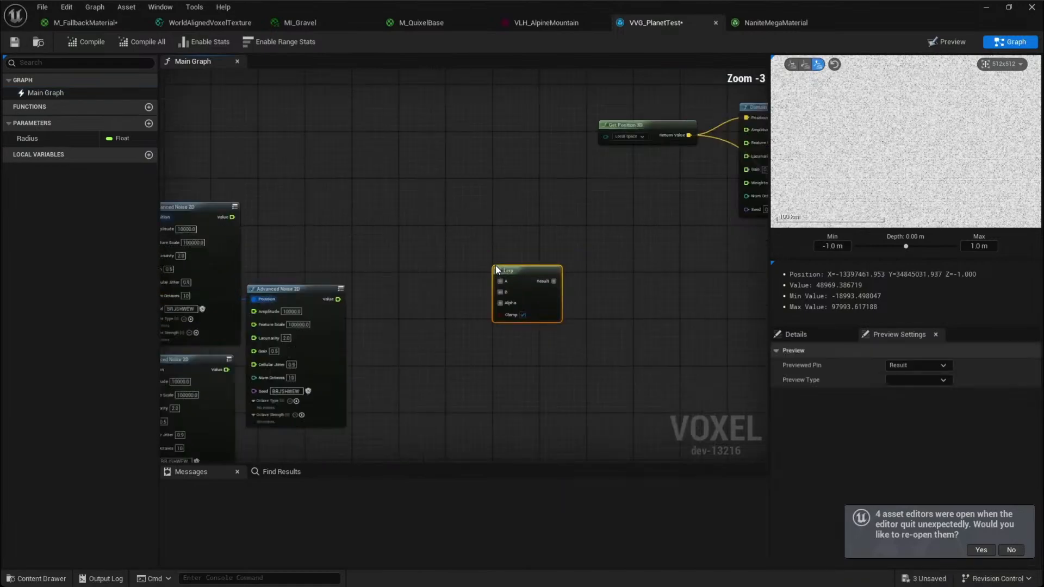
left_click_drag(482, 267, 450, 233)
Paste a copy of the split Get Position 3D node above the noise nodes and recombine its output into one vector
left_click(377, 203)
right_click_drag(413, 197, 607, 183)
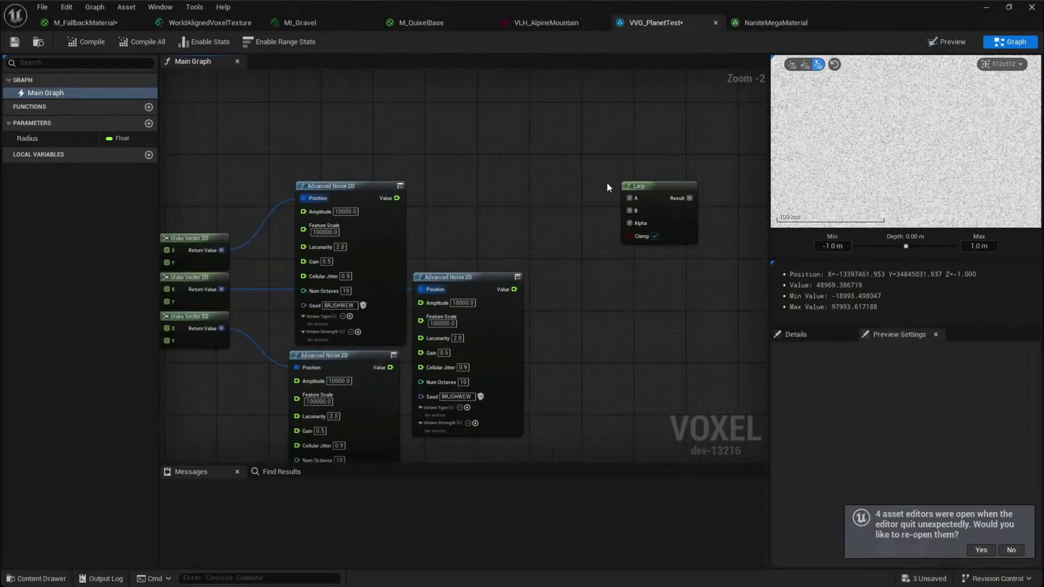
right_click_drag(367, 156, 446, 175)
right_click_drag(250, 245, 372, 237)
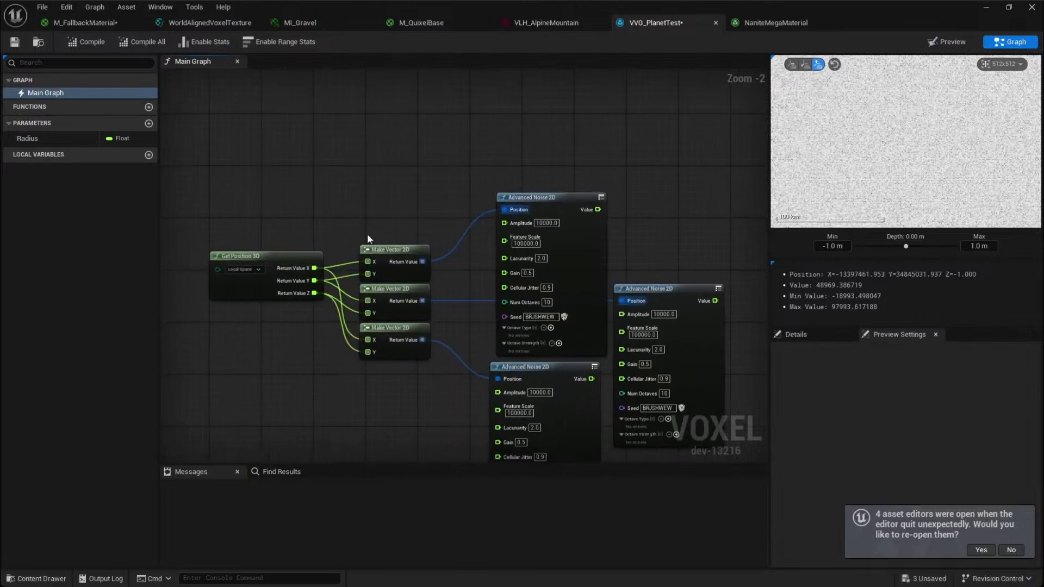
left_click(239, 294)
right_click_drag(521, 151, 448, 194)
key("ctrl+c")
key("ctrl+v")
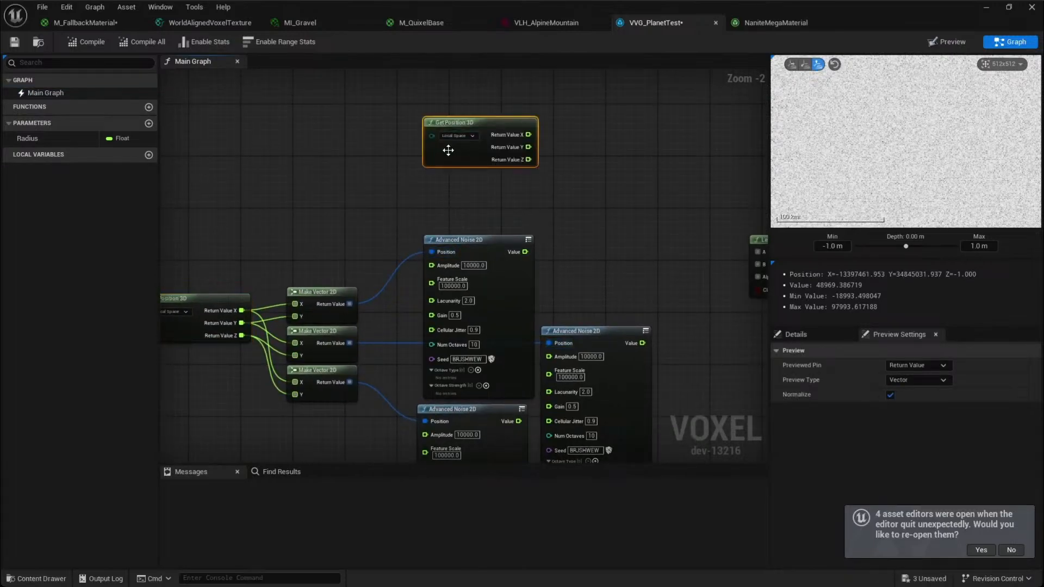
right_click(515, 159)
left_click(561, 239)
Feed the copied Get Position 3D output into a new Normalize node and straighten the connection between them
left_click_drag(523, 135, 571, 150)
type("norm")
key("Return")
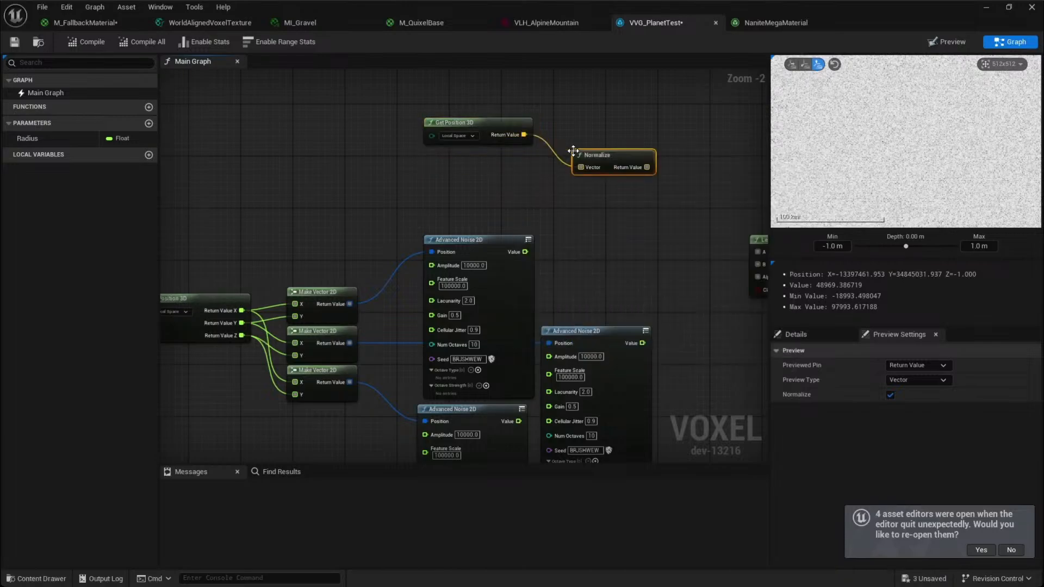
left_click_drag(491, 111, 600, 205)
key("q")
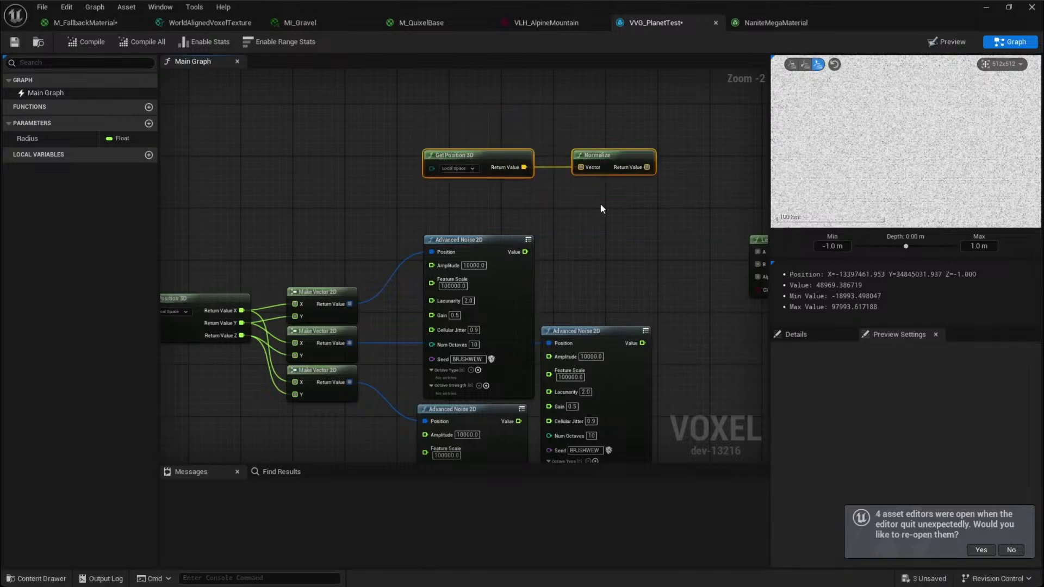
Add an ABS node on the Normalize output and align it in a straight row with the other two nodes
left_click(596, 159)
left_click_drag(596, 159, 674, 170)
type("abs")
key("Return")
left_click_drag(445, 118, 669, 196)
key("q")
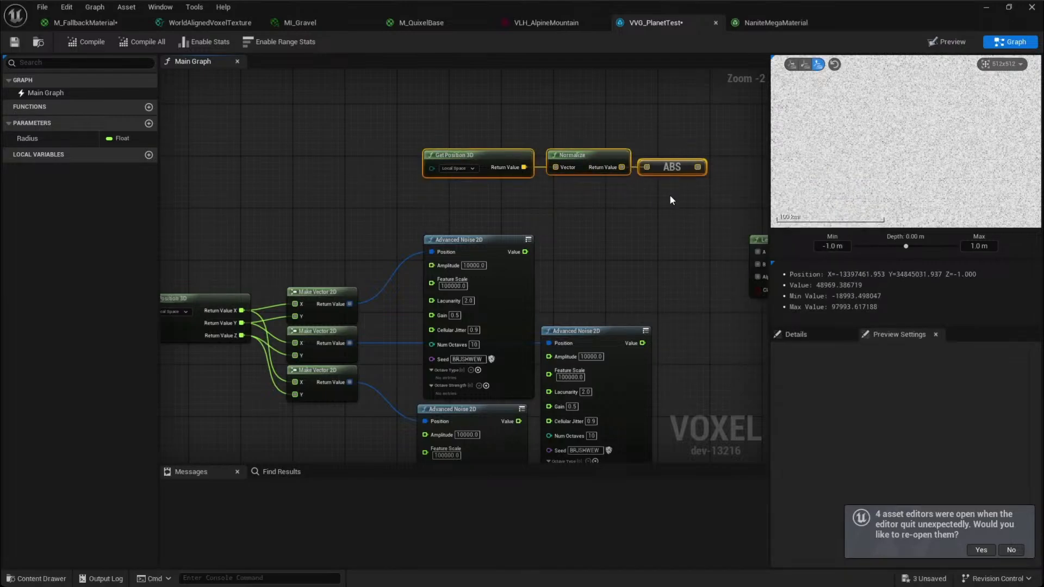
left_click(670, 195)
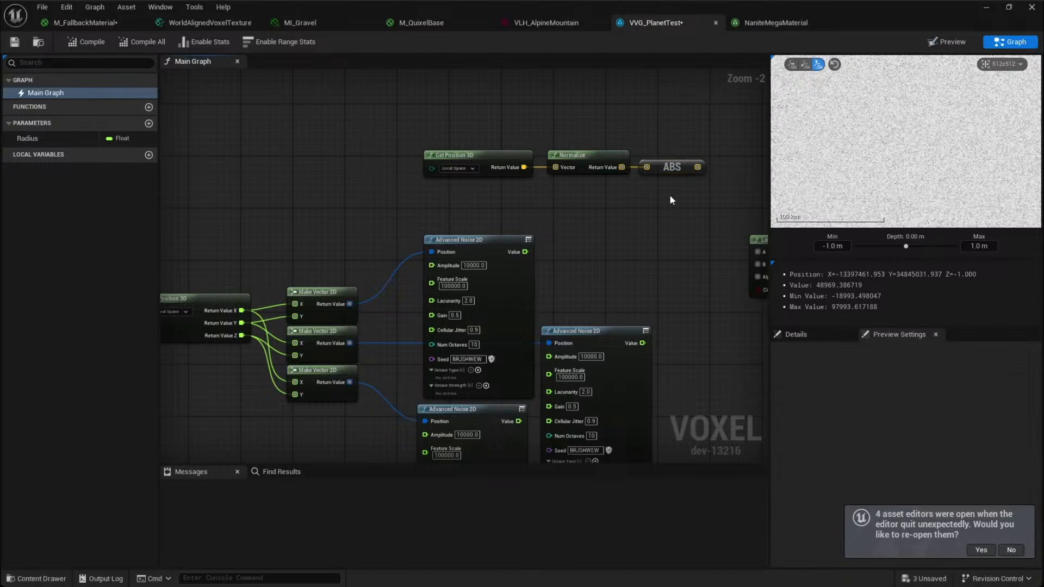
Move the Get Position 3D, Normalize and ABS chain farther away from the Lerp node
right_click_drag(669, 200, 545, 214)
left_click_drag(334, 140, 525, 186)
right_click_drag(584, 198, 562, 201)
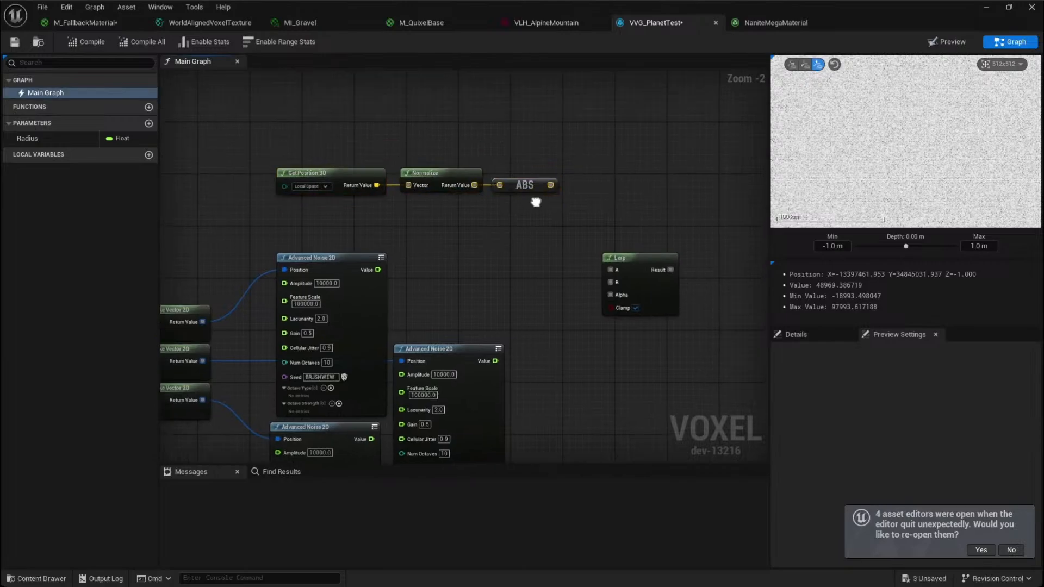
left_click_drag(524, 188, 471, 191)
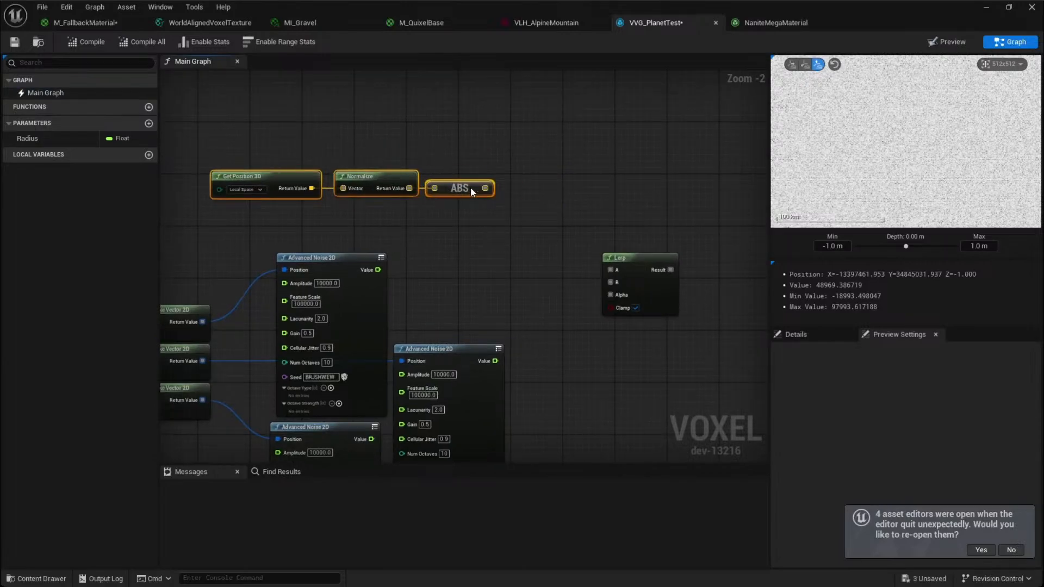
left_click(455, 236)
Split the ABS node's result into separate X, Y and Z outputs
right_click_drag(455, 236, 446, 241)
right_click(474, 195)
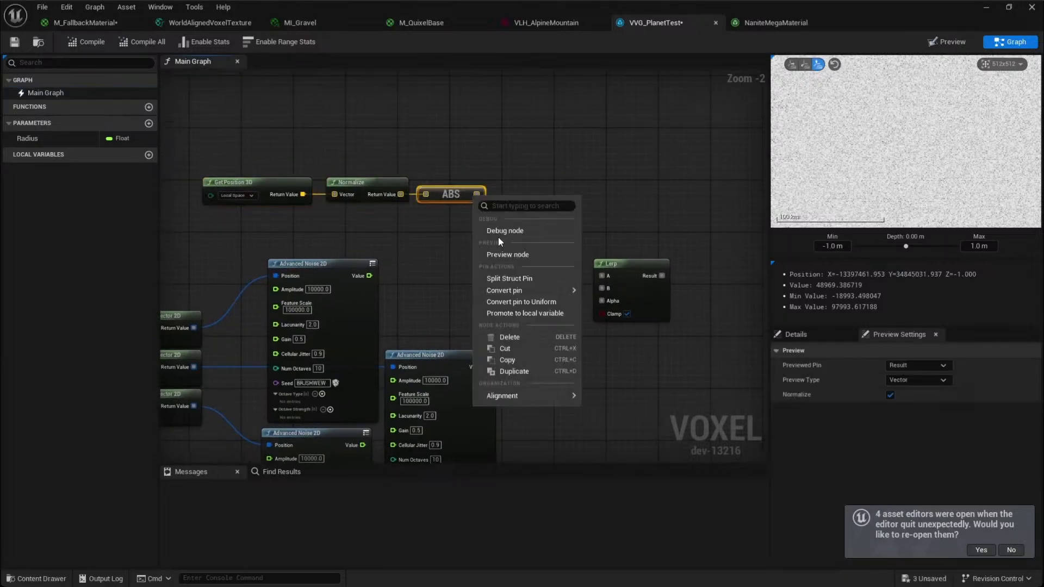
left_click(517, 280)
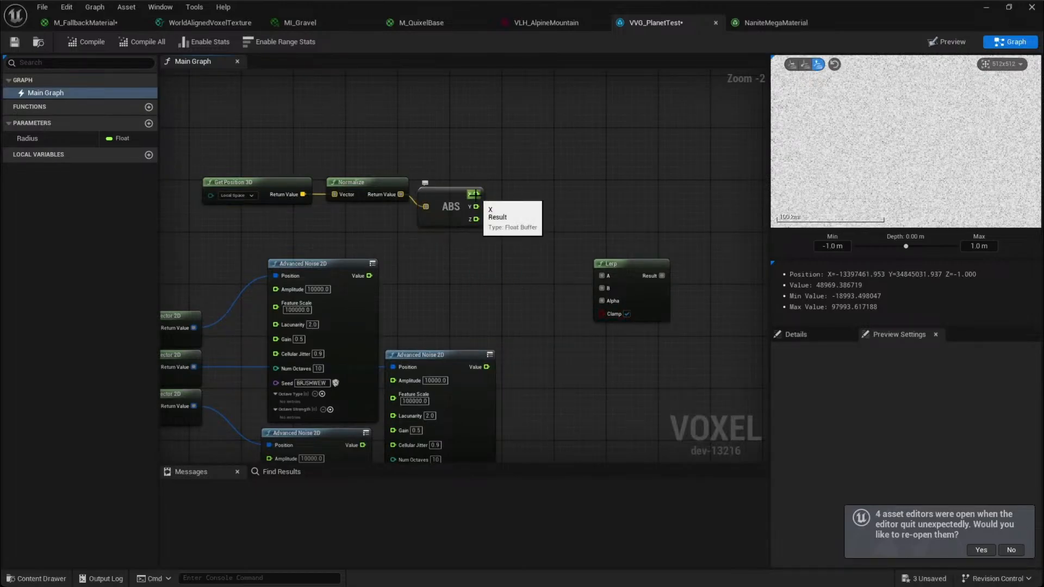
right_click_drag(475, 219, 482, 196)
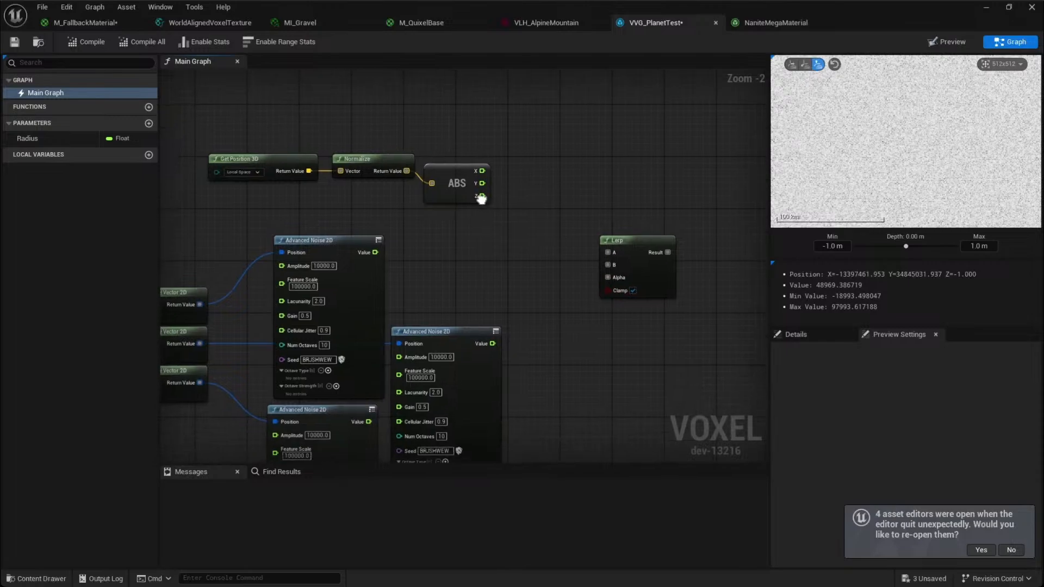
Connect the ABS Z output to the Lerp's Alpha and the first Advanced Noise 2D's Value to its B input
left_click_drag(481, 196, 609, 278)
right_click_drag(569, 312, 601, 291)
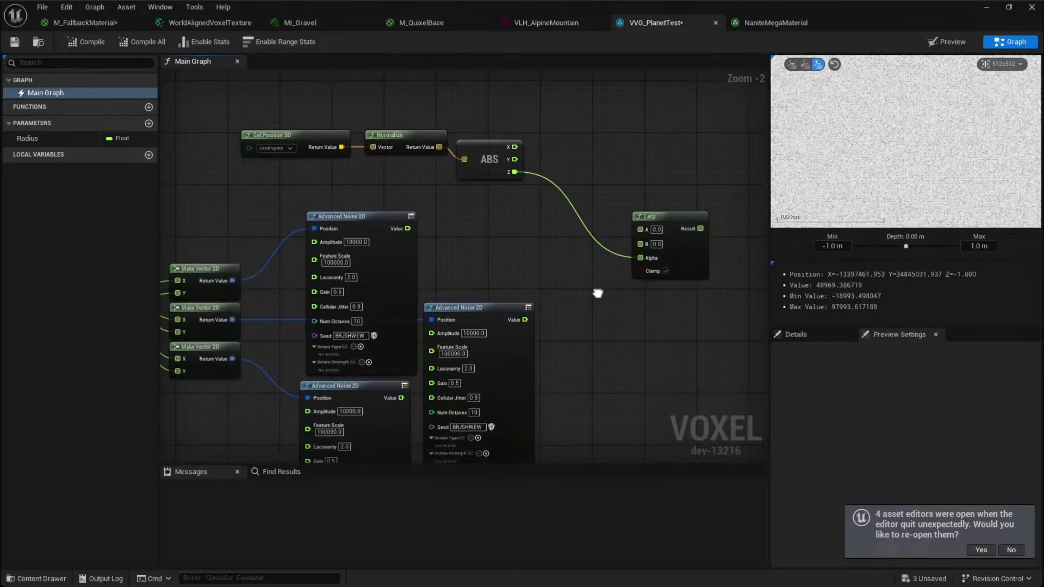
left_click_drag(407, 229, 640, 244)
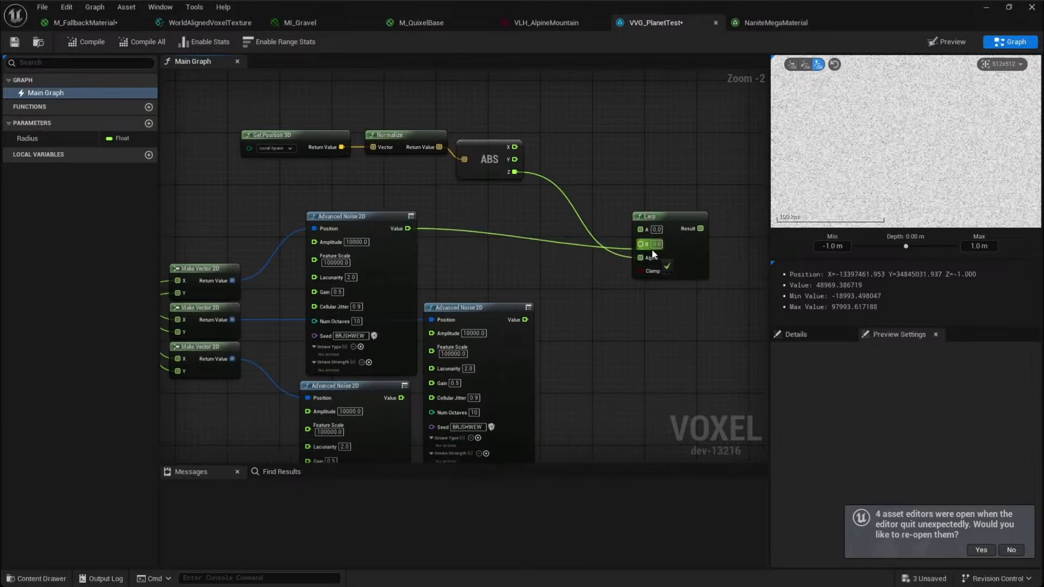
right_click_drag(613, 328, 570, 322)
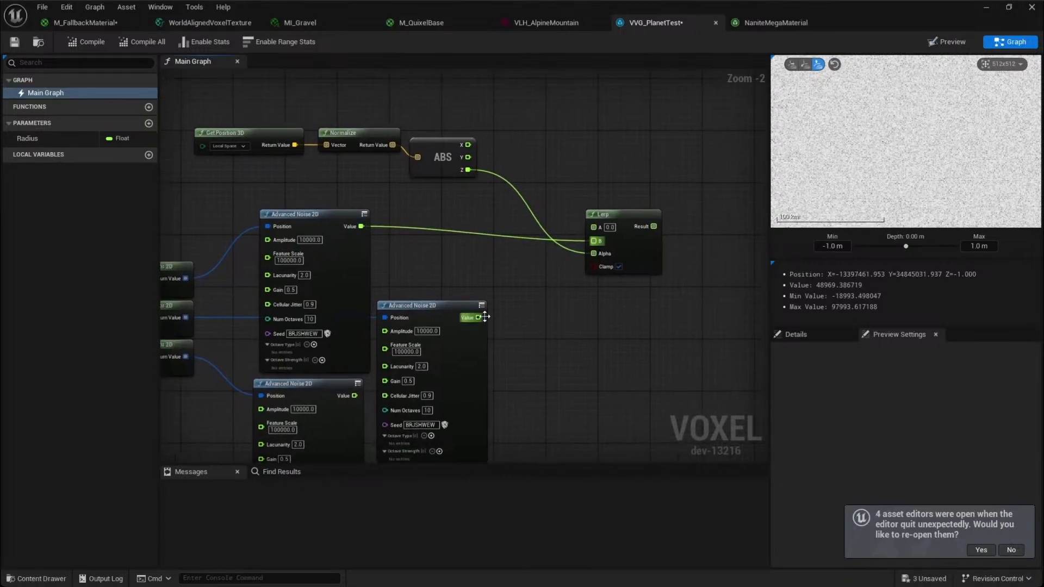
Add a second Lerp node below the first and drive its Alpha with the ABS Y output
right_click(565, 332)
type("lerp")
key("Return")
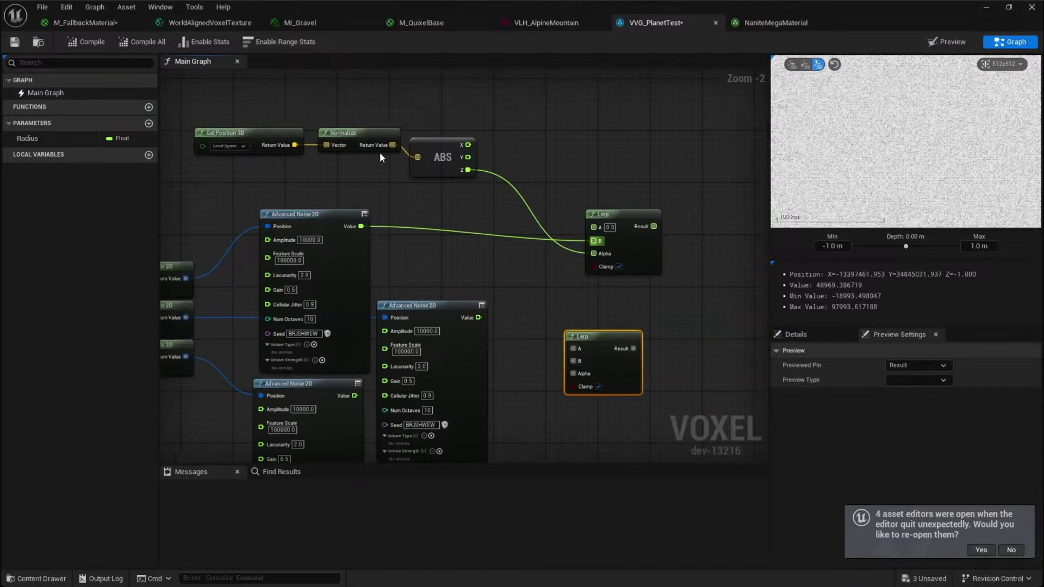
left_click_drag(467, 157, 580, 373)
left_click(542, 426)
right_click_drag(549, 417, 666, 357)
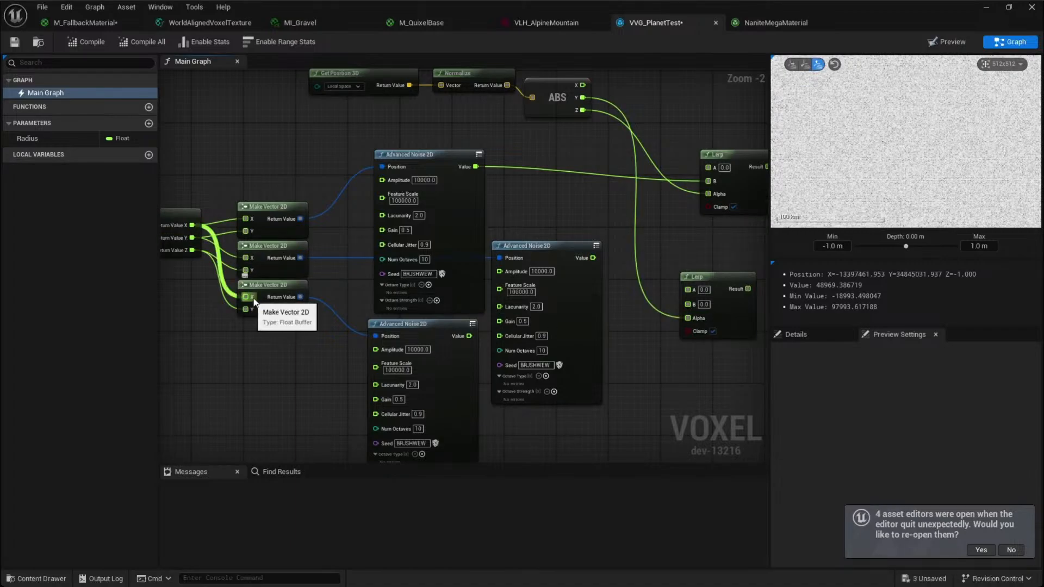
Wire the other two Advanced Noise 2D nodes into the second Lerp's A and B, and its Result into the first Lerp's A
left_click_drag(469, 336, 683, 303)
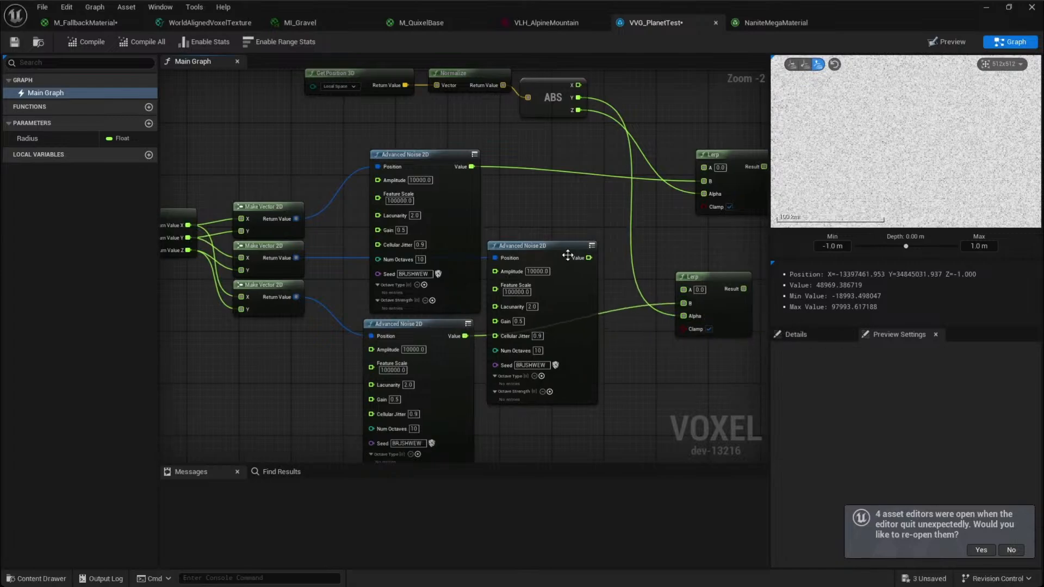
left_click_drag(588, 258, 683, 289)
right_click_drag(747, 288, 637, 314)
left_click_drag(633, 314, 599, 190)
Move the final Lerp node farther along the graph, clear of the second Lerp that feeds it
right_click_drag(675, 197, 483, 198)
scroll(472, 202, "down", 3)
left_click_drag(463, 211, 491, 210)
left_click(530, 230)
right_click_drag(530, 229, 513, 234)
left_click_drag(475, 216, 495, 216)
left_click(540, 228)
Move the old 3D noise network, with its Lerp and Blend Materials nodes, below the sphere distance field nodes
right_click_drag(540, 228, 240, 305)
scroll(434, 260, "down", 2)
scroll(438, 259, "up", 3)
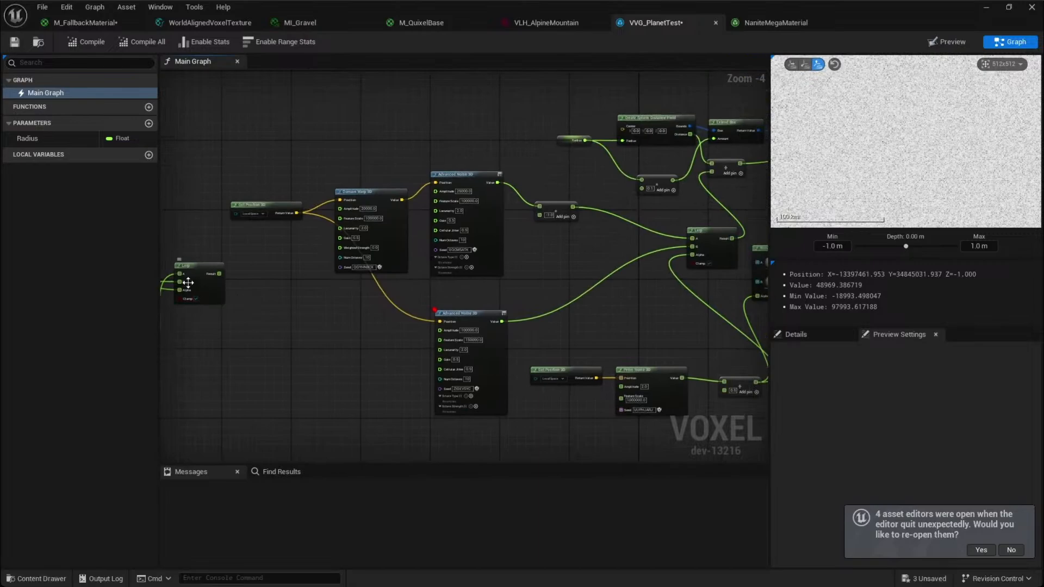
right_click_drag(664, 205, 578, 229)
scroll(605, 227, "up", 1)
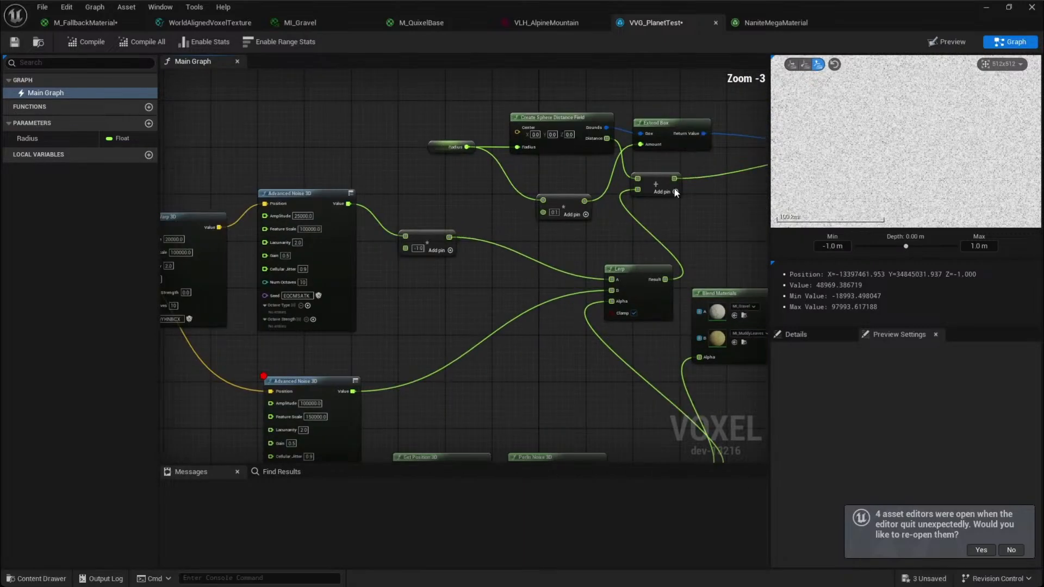
scroll(605, 227, "down", 2)
right_click_drag(304, 250, 412, 201)
left_click_drag(386, 152, 587, 329)
right_click_drag(637, 177, 465, 187)
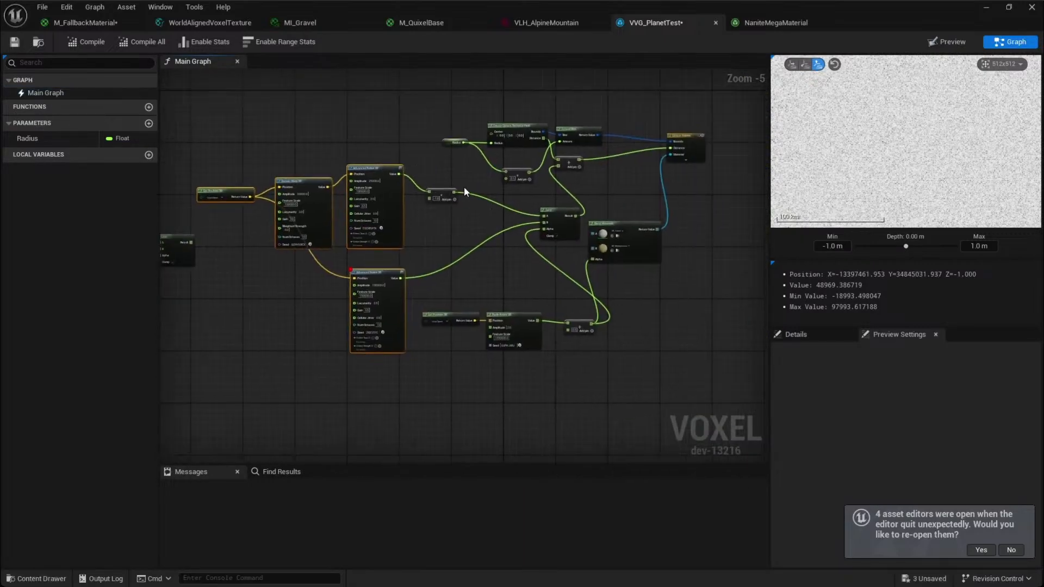
left_click_drag(452, 304, 488, 382)
left_click_drag(524, 211, 644, 304, "shift")
left_click(586, 328, "shift")
left_click_drag(626, 232, 599, 411)
Disconnect the old noise result from the Add node and the Blend Materials result from the output node
scroll(561, 159, "up", 3)
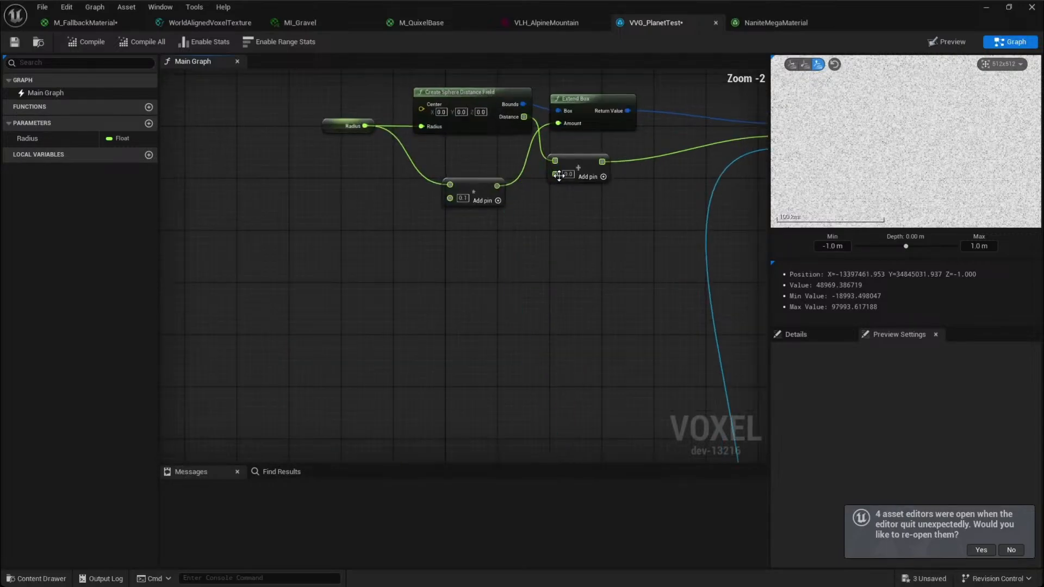
left_click(558, 175, "alt")
right_click_drag(717, 196, 593, 222)
left_click(672, 180, "alt")
left_click(380, 275)
right_click_drag(379, 275, 566, 232)
scroll(566, 230, "down", 3)
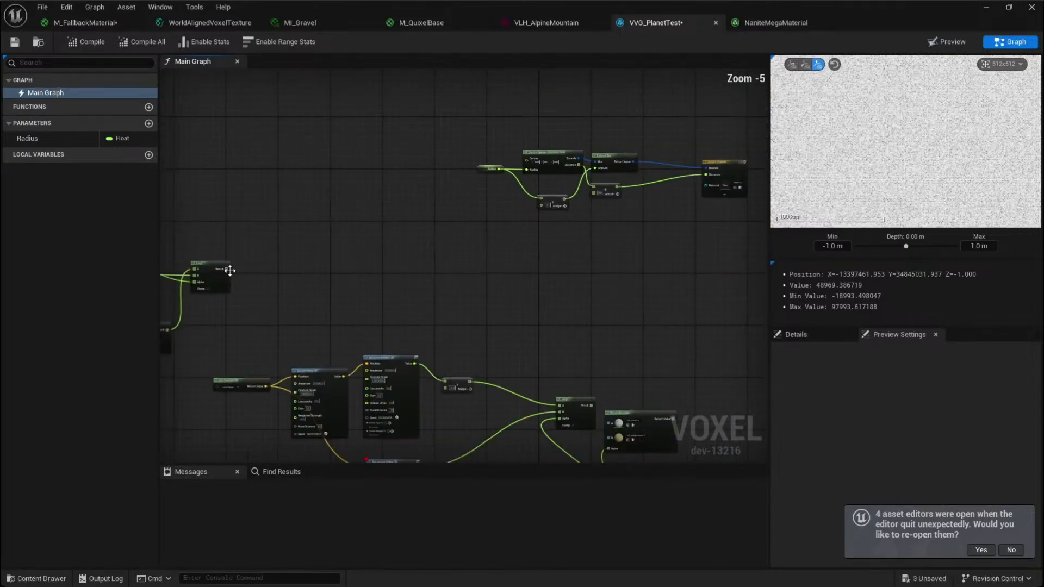
Connect the final triplanar Lerp's Result to the Add node's free input and save all assets
scroll(236, 275, "up", 1)
left_click_drag(223, 268, 716, 168)
scroll(530, 245, "down", 1)
right_click_drag(530, 245, 456, 269)
right_click_drag(234, 277, 625, 229)
scroll(626, 228, "up", 2)
right_click_drag(200, 299, 394, 251)
key("ctrl+shift+s")
Promote the first Advanced Noise 2D's Amplitude to a parameter and feed it to all three noise nodes
right_click(430, 210)
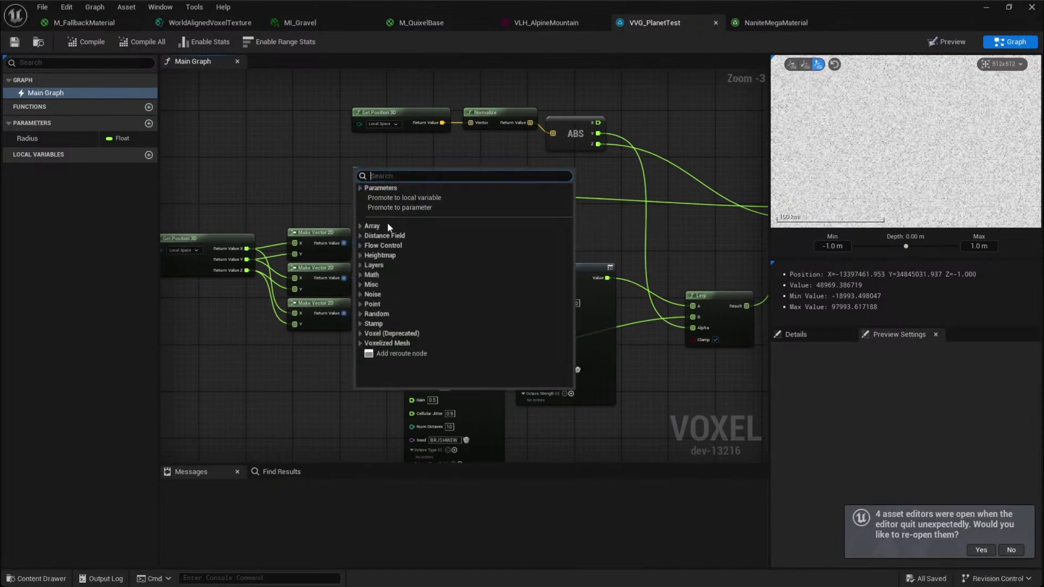
left_click(392, 208)
left_click_drag(373, 181, 523, 289)
left_click_drag(411, 361, 278, 191)
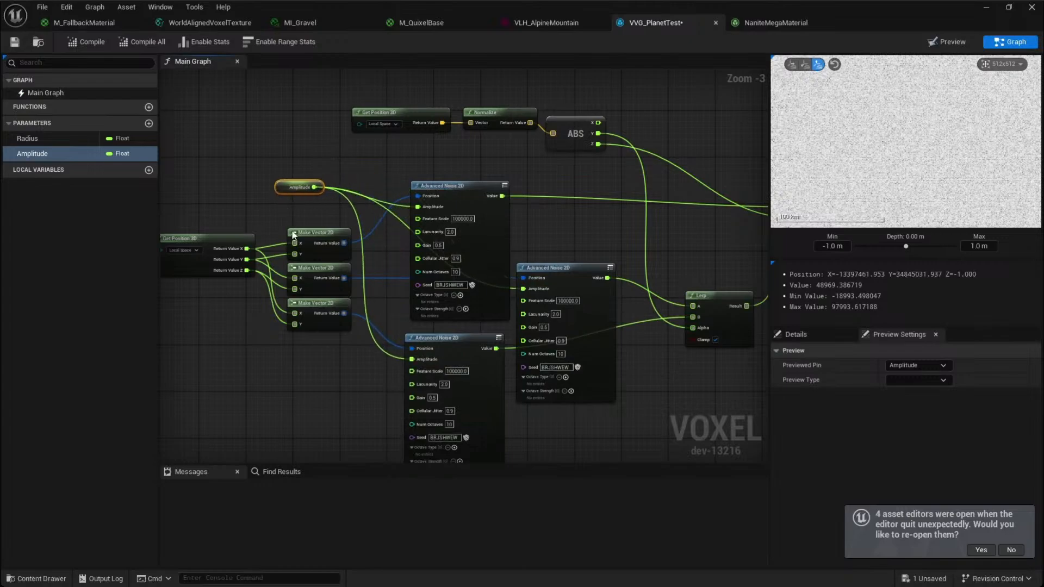
Drive the Feature Scale of all three Advanced Noise 2D nodes with one Feature Scale parameter, then save the graph
left_click(308, 211)
right_click_drag(308, 211, 321, 201)
left_click_drag(432, 208, 539, 291)
left_click(376, 240)
left_click_drag(426, 361, 314, 200)
left_click(396, 160)
right_click_drag(395, 160, 380, 162)
key("ctrl+s")
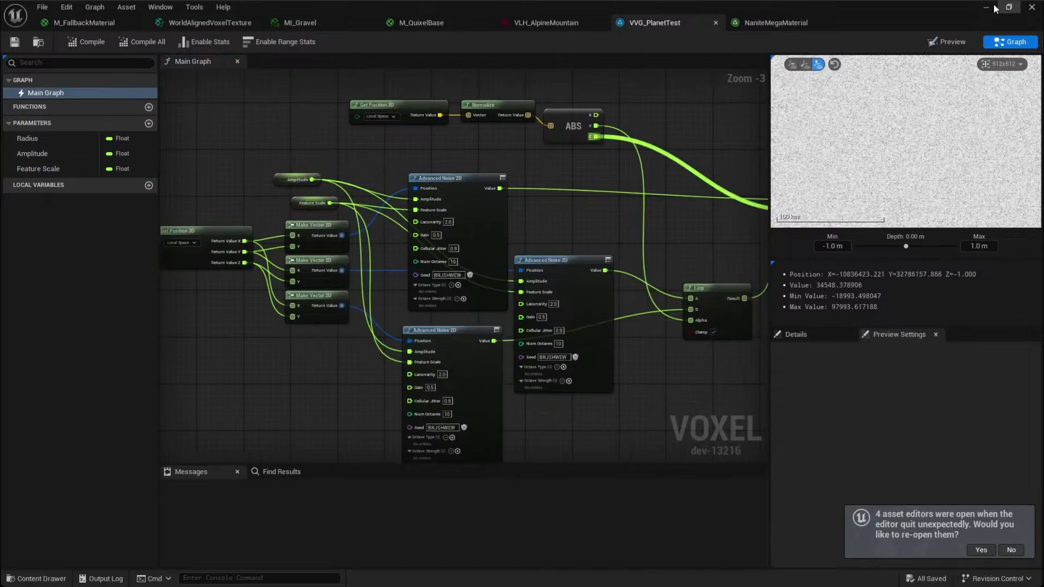
Check the planet in the level, then set the Amplitude parameter's default value to 50000
left_click(986, 7)
right_click_drag(388, 311, 201, 299)
scroll(307, 301, "up", 2)
key("alt+Tab")
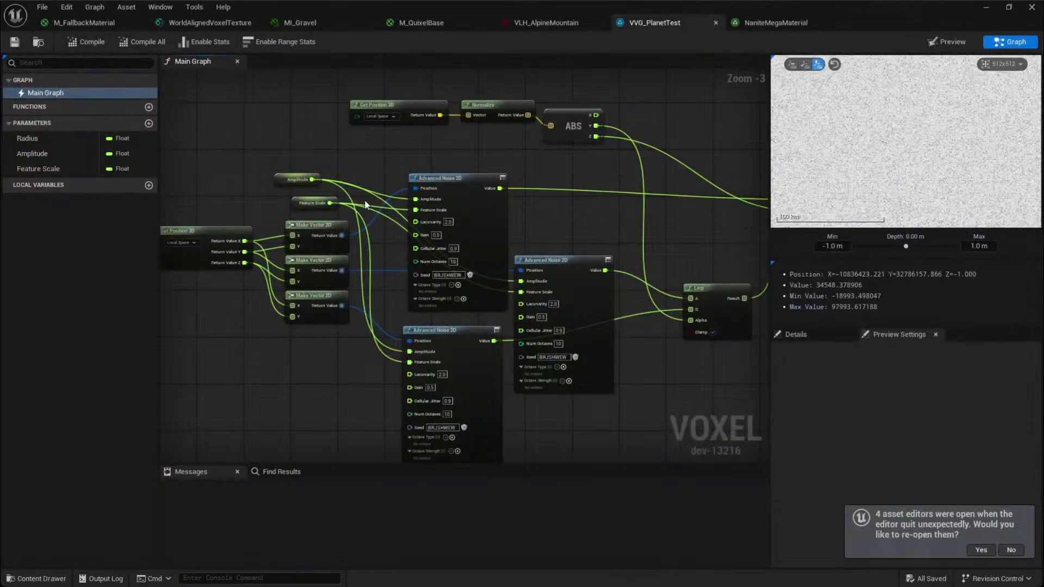
left_click(298, 179)
left_click(794, 334)
left_click(897, 439)
left_click(897, 438)
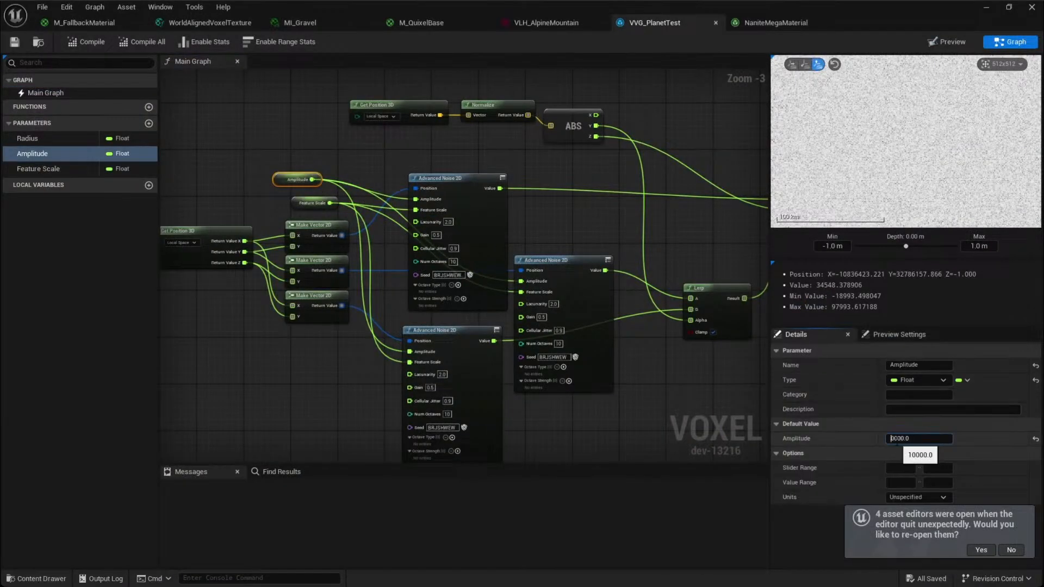
key("Return")
Move the graph editor window clear of the level's Outliner and select the VVG_PlanetTest actor
key("alt+Tab")
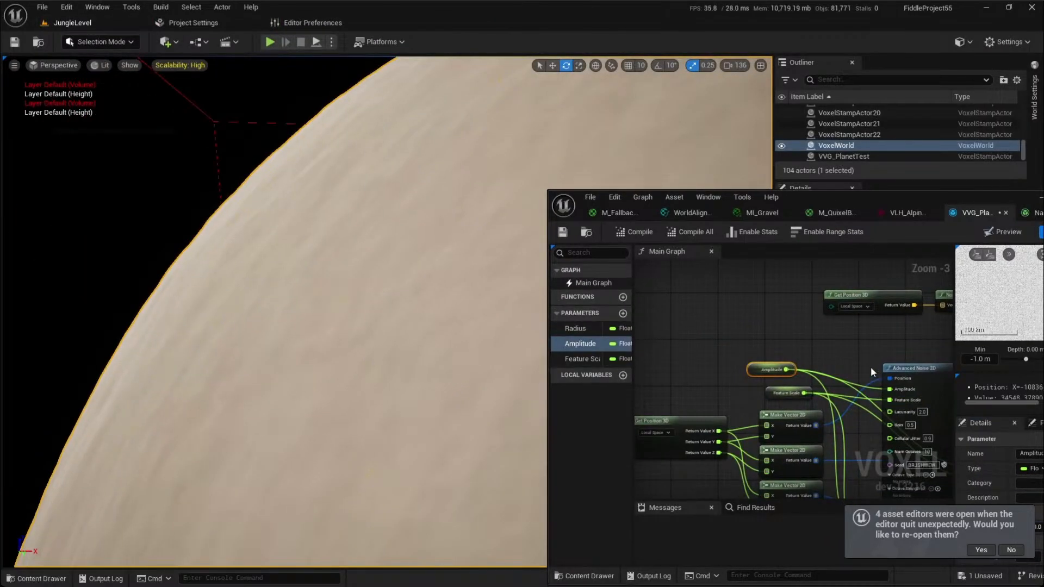
left_click_drag(850, 198, 328, 205)
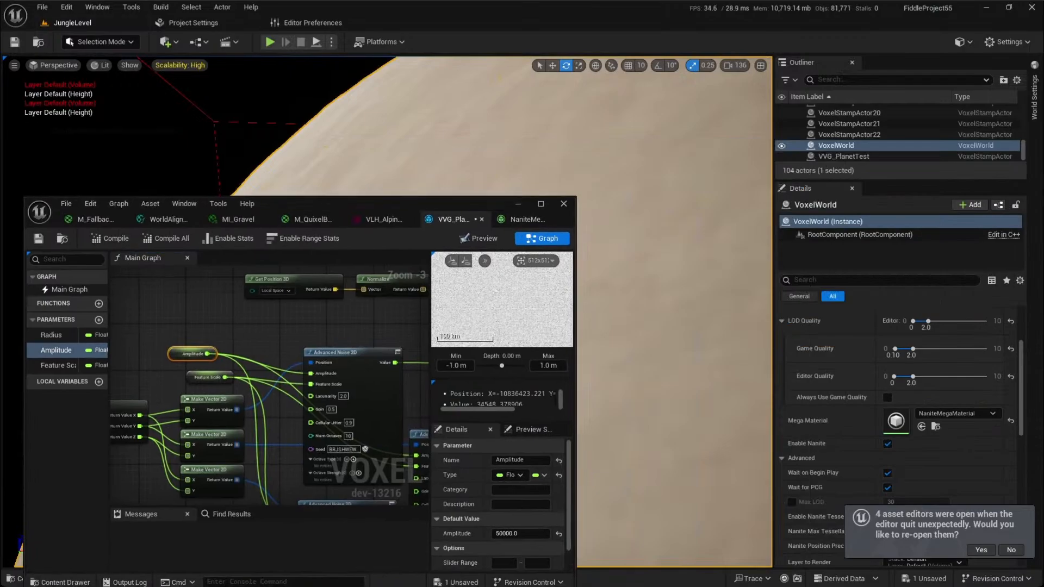
left_click(844, 156)
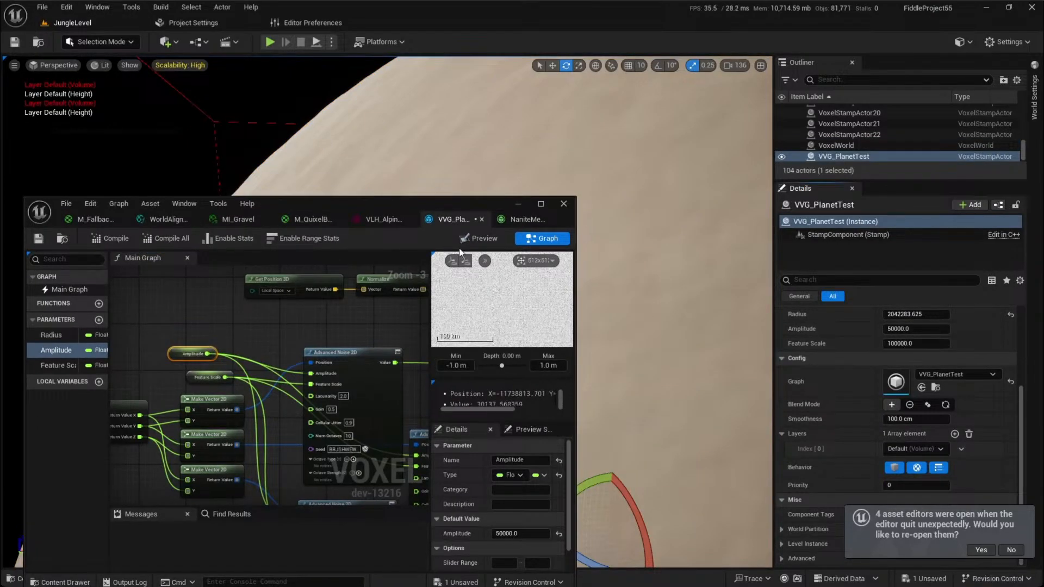
Raise the Amplitude parameter's default value to 100000 and save, keeping the planet visible beside the graph
left_click_drag(453, 213, 917, 141)
left_click(965, 463)
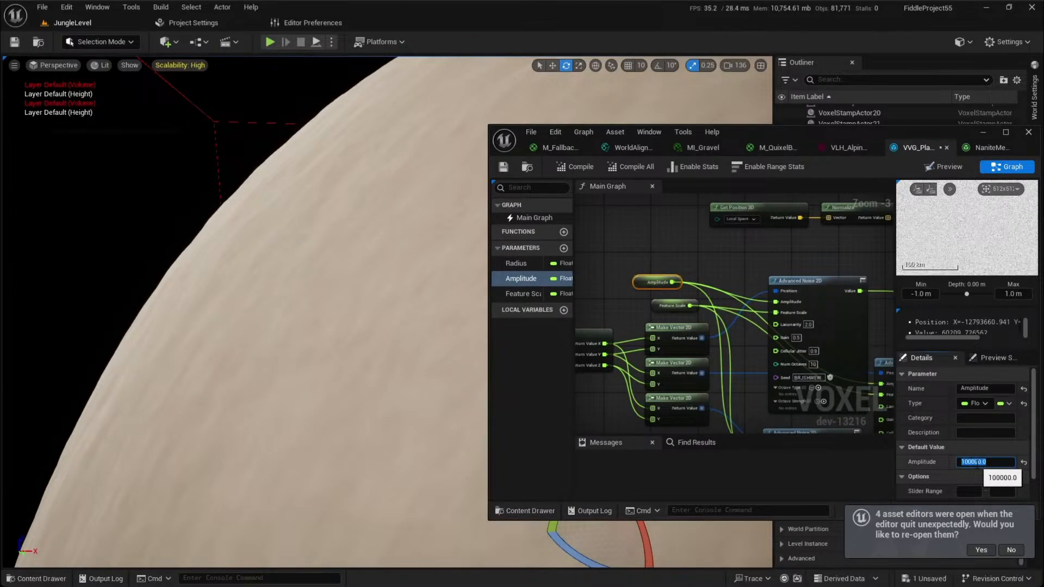
key("Return")
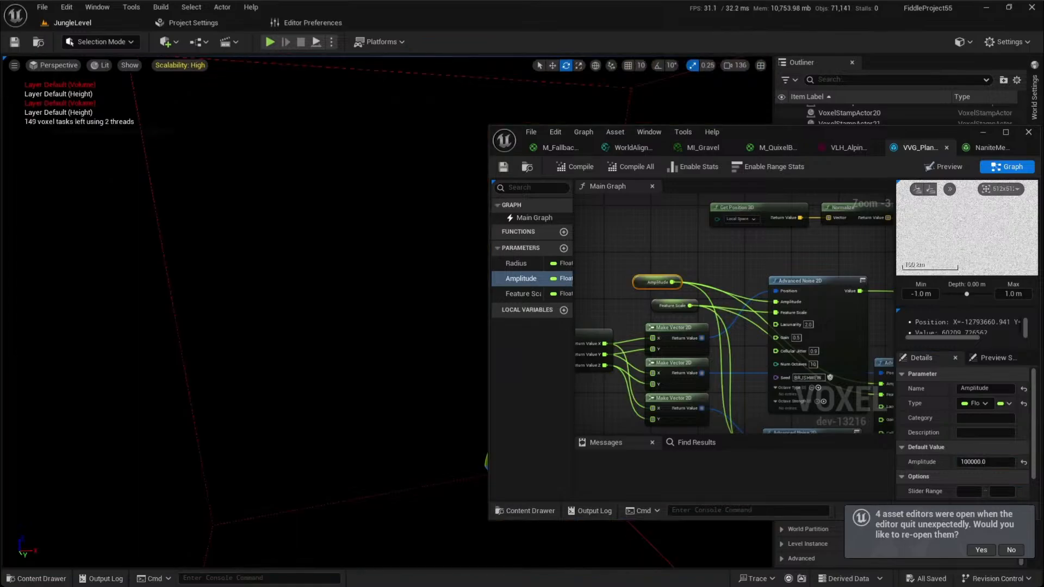
Examine the whole planet's shape in the level from a distance and from different sides
right_click_drag(360, 380, 310, 384)
scroll(359, 366, "up", 2)
key("s")
scroll(365, 402, "up", 1)
key("w")
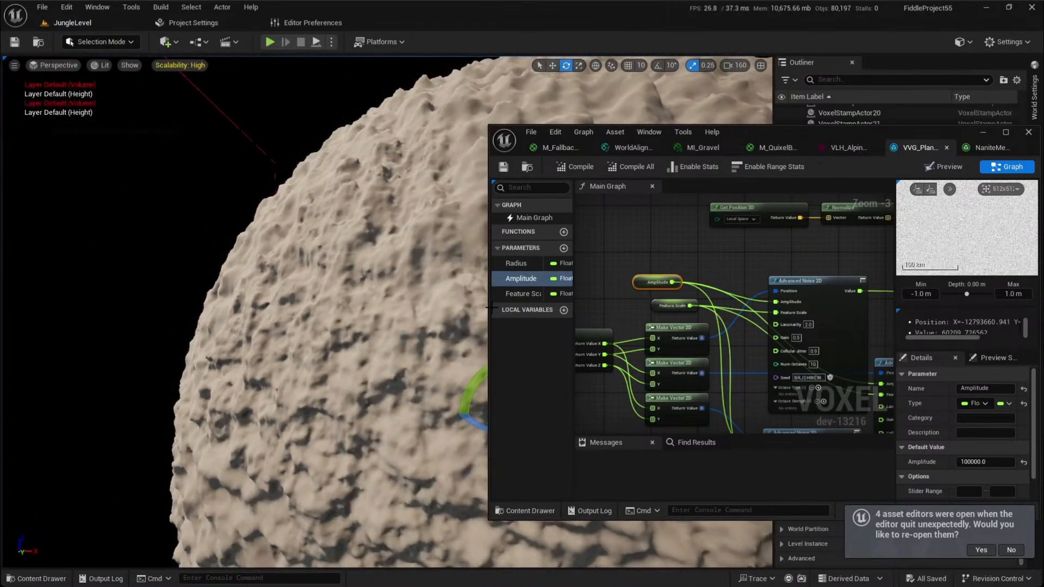
right_click_drag(402, 331, 432, 338)
key("s")
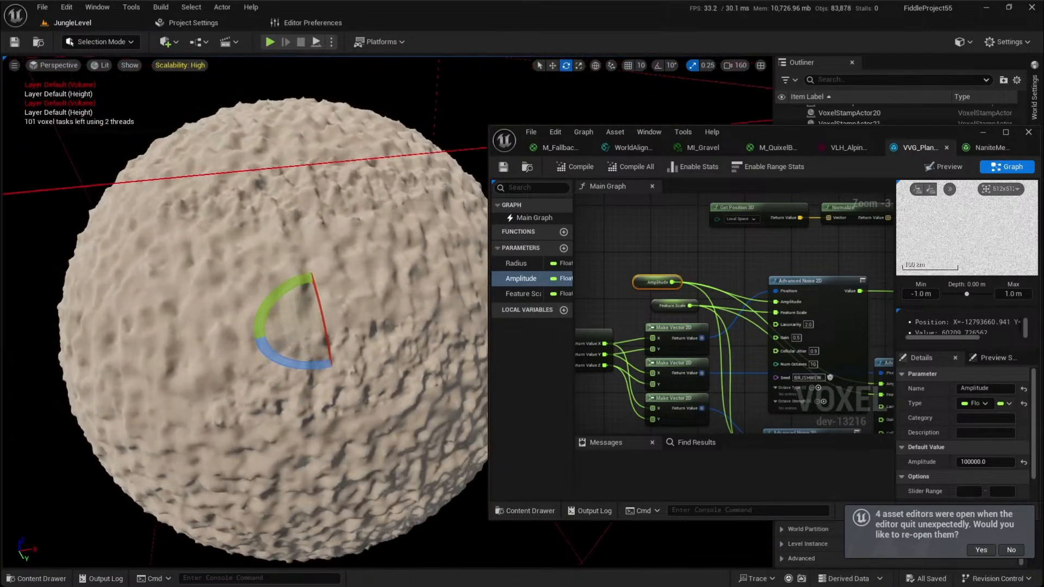
key("d")
mouse_move(348, 326)
right_mouse_down()
mouse_move(321, 375)
mouse_move(278, 381)
mouse_move(239, 348)
right_mouse_up()
scroll(239, 348, "down", 2)
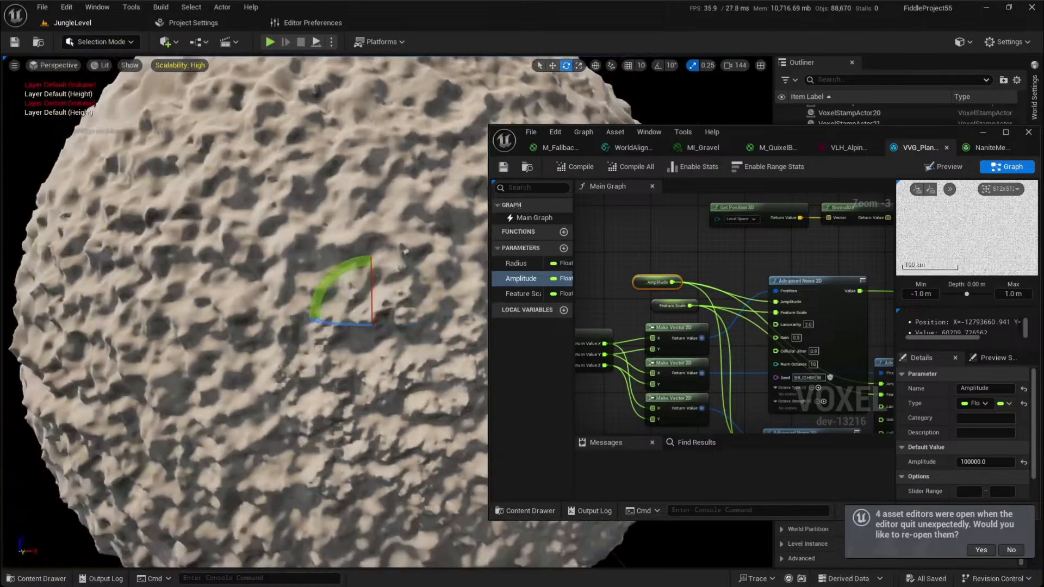
Fly close over the planet and around its edge to inspect the noise relief and the blending between projections
key("w")
right_click_drag(348, 326, 280, 316)
scroll(326, 304, "up", 1)
key("s")
key("w")
scroll(272, 266, "down", 3)
key("s")
scroll(272, 272, "up", 5)
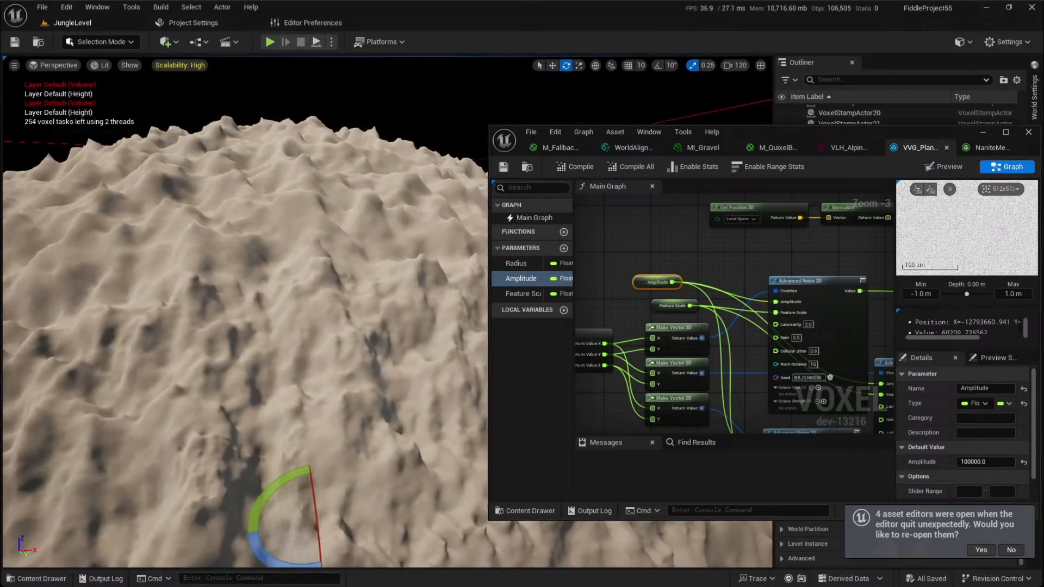
key("s")
mouse_move(280, 315)
right_mouse_down()
mouse_move(291, 353)
mouse_move(261, 324)
right_mouse_up()
right_click_drag(356, 343, 353, 286)
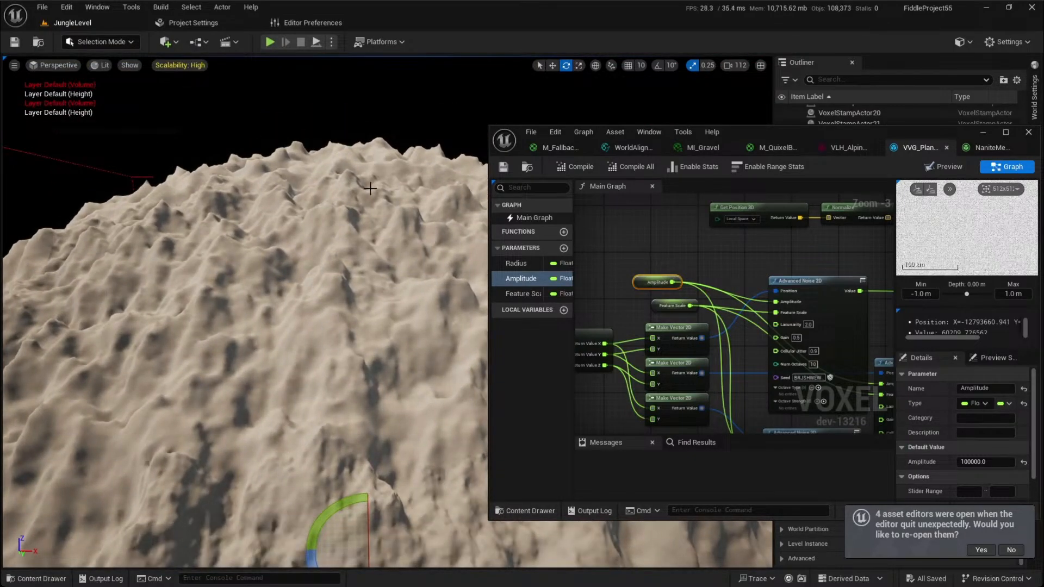
right_click_drag(327, 424, 299, 416)
scroll(312, 418, "up", 1)
right_click_drag(359, 229, 325, 253)
scroll(360, 229, "up", 2)
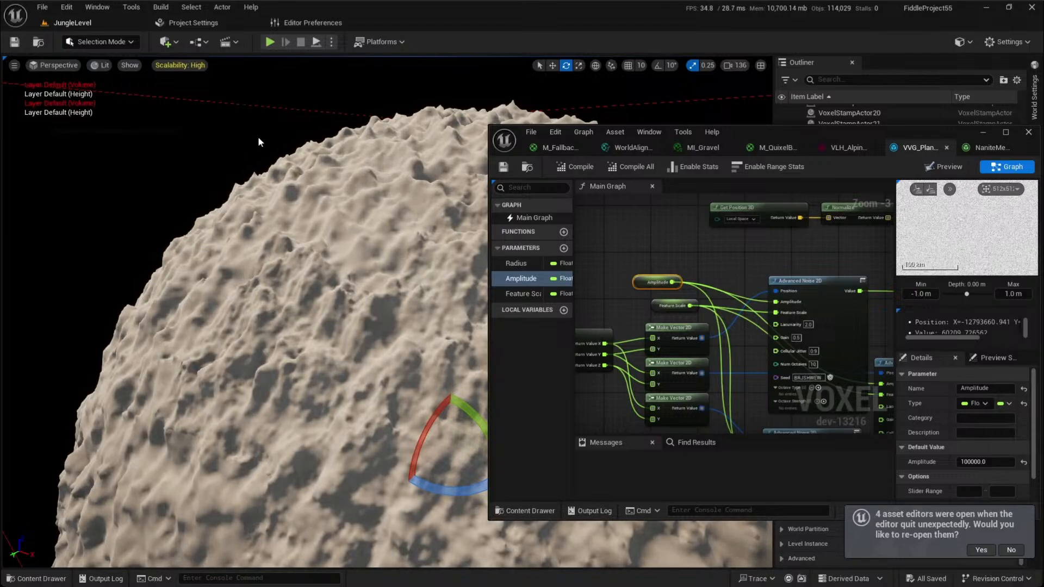
right_click_drag(404, 305, 443, 340)
key("s")
scroll(404, 306, "up", 2)
right_click_drag(116, 273, 158, 216)
key("w")
scroll(117, 272, "down", 1)
key("w")
key("d")
key("w")
Compare the parameter and noise nodes in the graph with the terrain on the planet's surface
left_click(647, 255)
right_click_drag(760, 287, 710, 223)
scroll(648, 260, "down", 1)
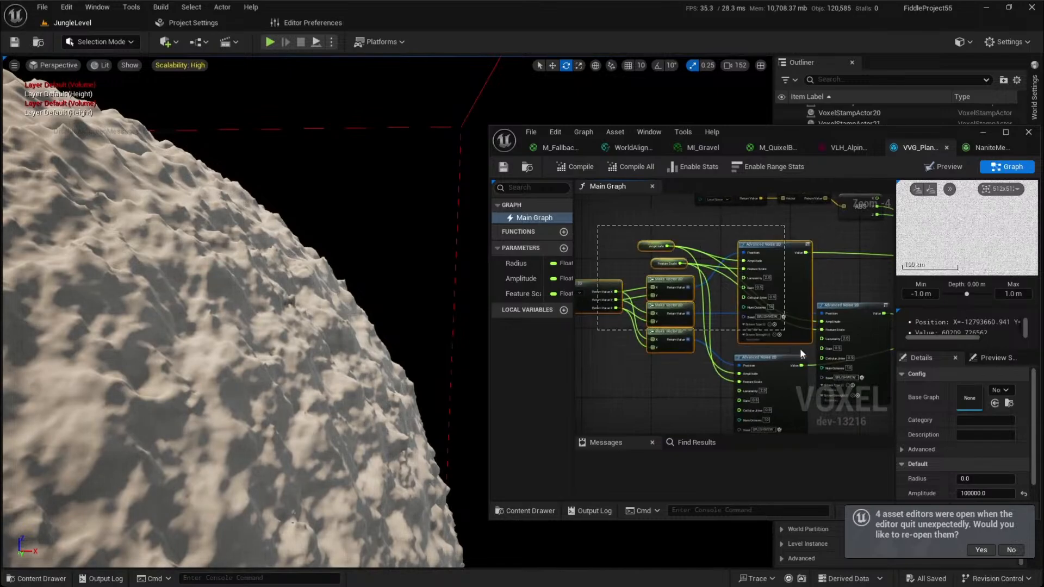
right_click_drag(640, 231, 626, 232)
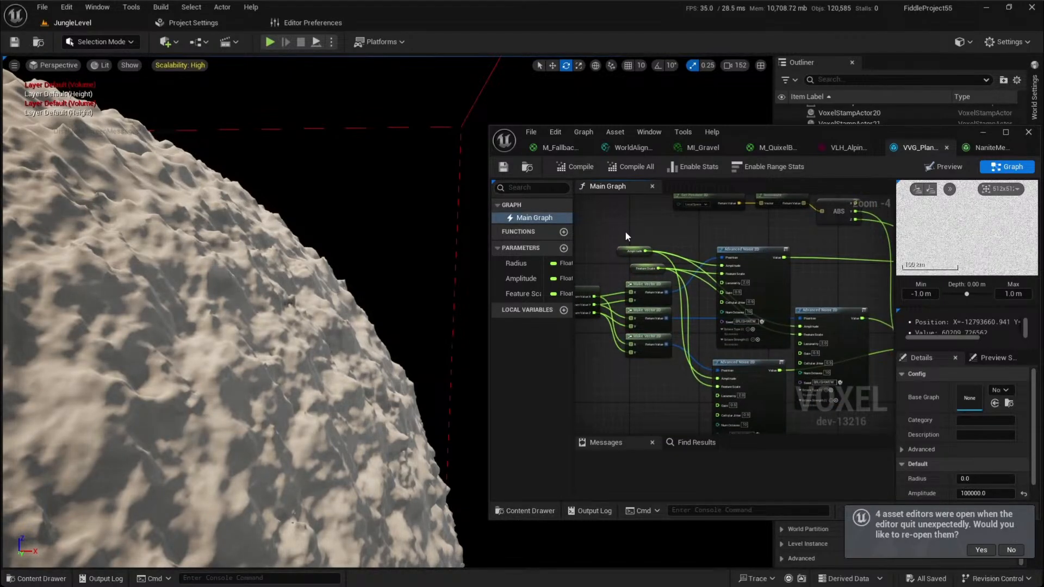
key("d")
right_click_drag(348, 283, 82, 303)
scroll(201, 291, "up", 1)
key("d")
mouse_move(397, 275)
right_mouse_down()
mouse_move(364, 253)
mouse_move(397, 275)
right_mouse_up()
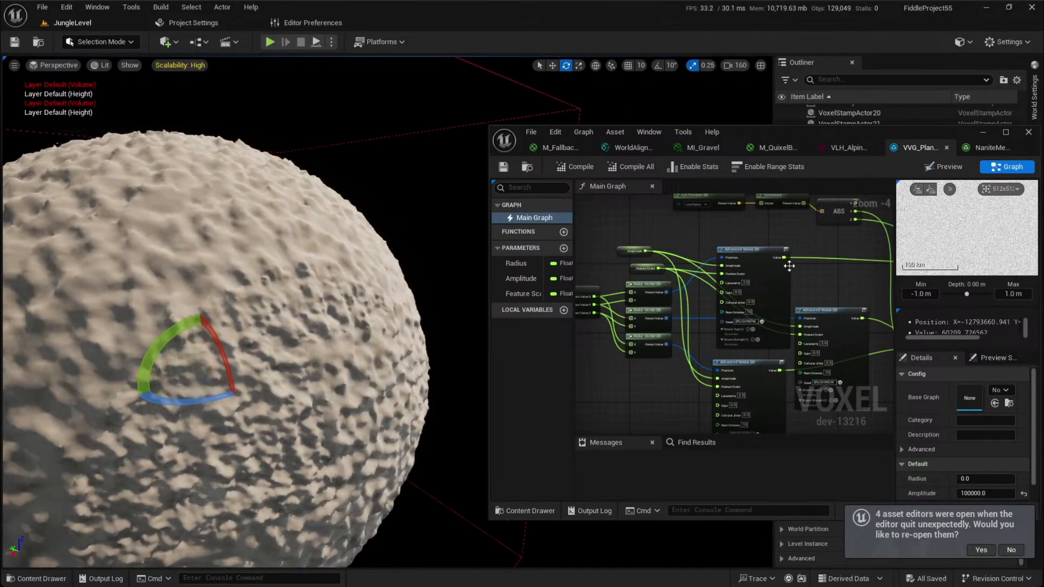
right_click_drag(820, 275, 761, 307)
key("w")
right_click_drag(402, 288, 377, 325)
right_click_drag(821, 312, 818, 262)
scroll(818, 263, "down", 1)
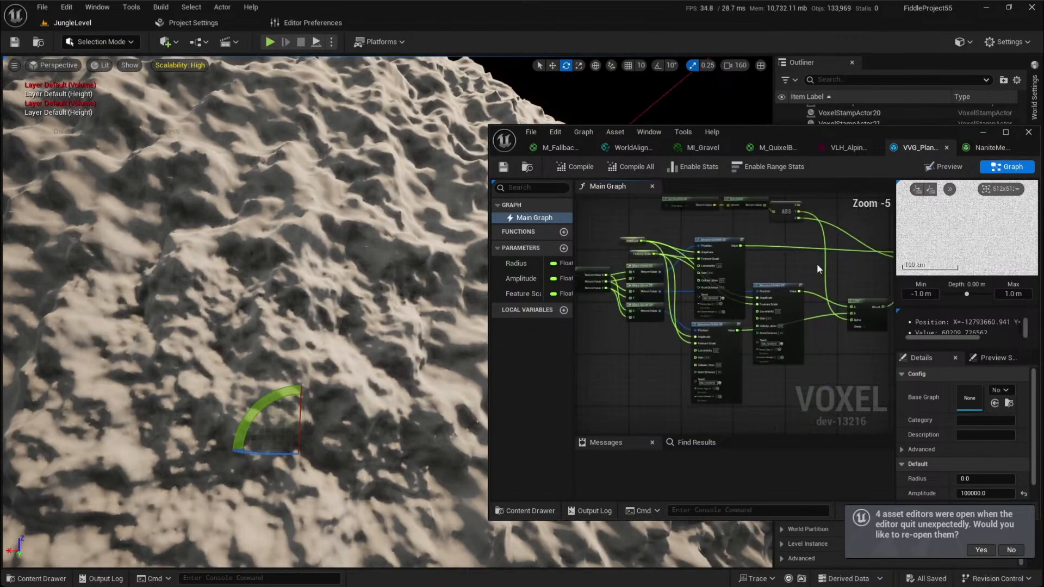
Review the triplanar Lerp chain in the graph against the old 3D noise network
scroll(818, 262, "up", 1)
right_click_drag(775, 277, 686, 299)
scroll(711, 260, "down", 1)
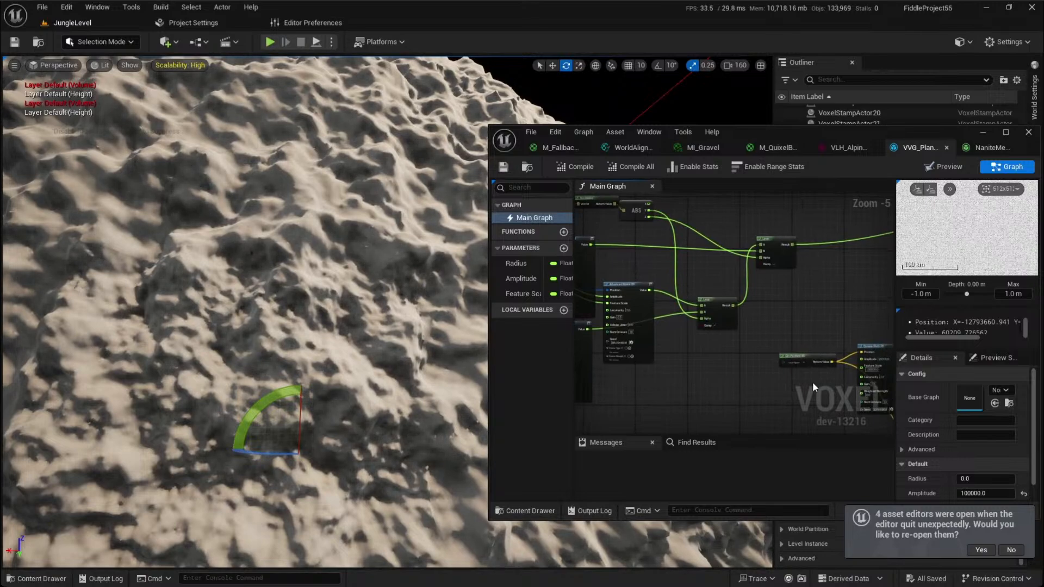
right_click_drag(812, 359, 690, 342)
left_click_drag(759, 363, 851, 349)
left_click(672, 322)
right_click_drag(657, 273, 706, 359)
scroll(706, 359, "down", 1)
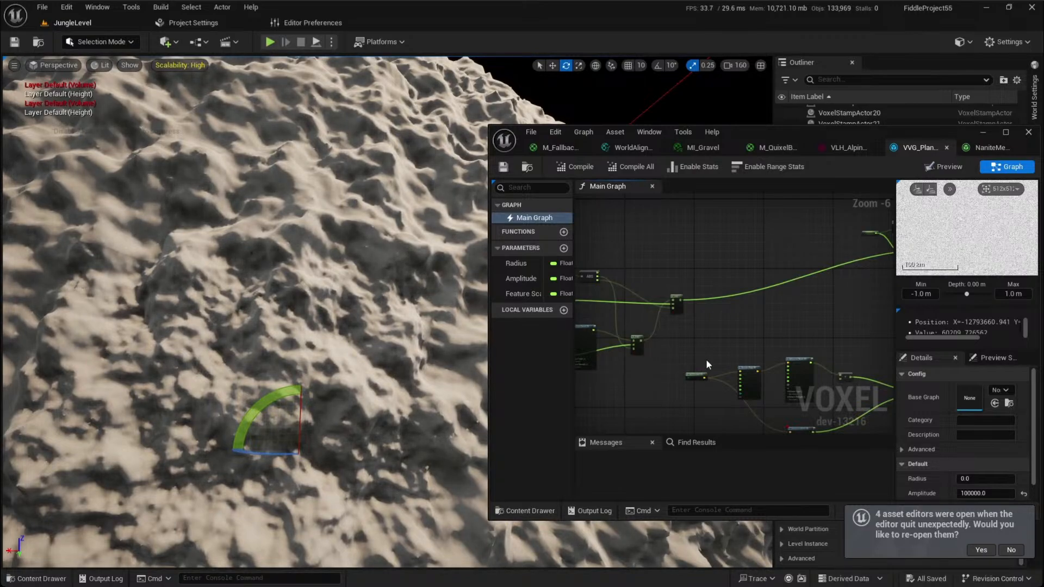
Compare the triplanar node network in the graph with the rocky relief on the planet's surface
right_click_drag(706, 359, 796, 321)
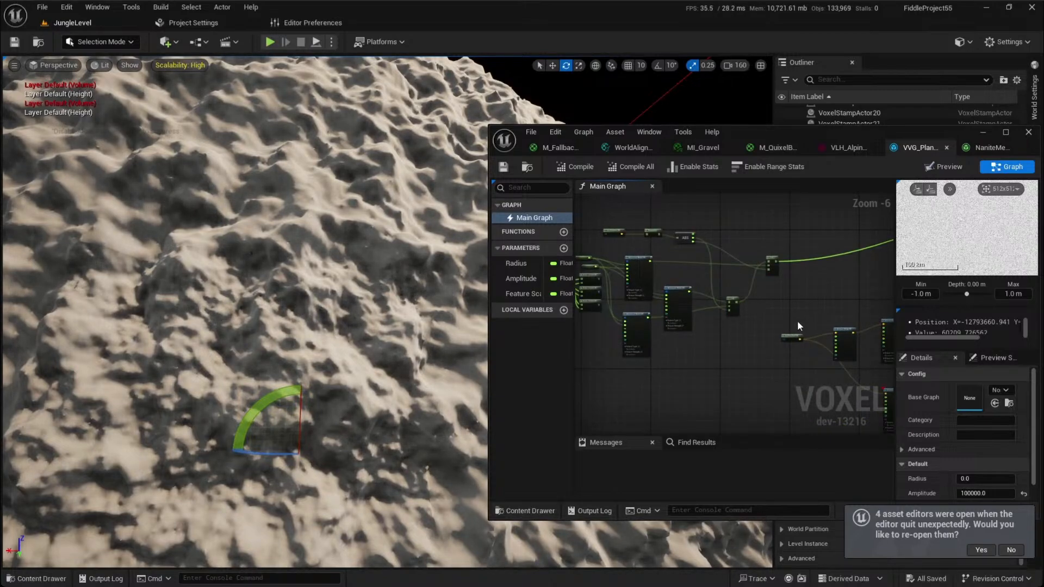
right_click_drag(771, 309, 840, 303)
left_click_drag(588, 207, 841, 374)
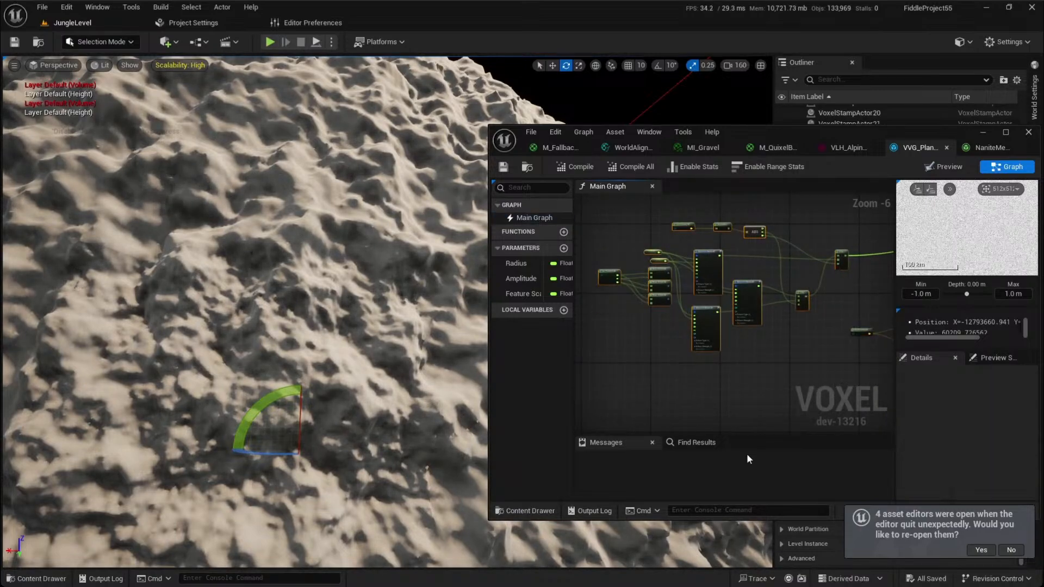
right_click(706, 443)
right_click_drag(815, 390, 740, 387)
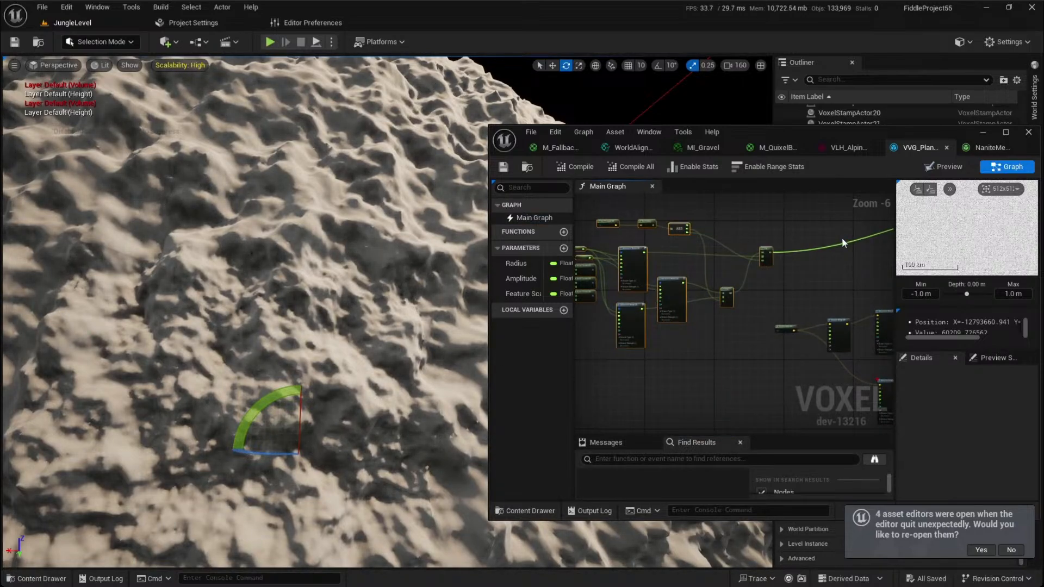
right_click_drag(735, 368, 701, 375)
right_click_drag(382, 427, 468, 367)
key("w")
scroll(383, 427, "down", 4)
key("w")
scroll(382, 427, "down", 7)
key("w")
scroll(382, 426, "down", 3)
key("w")
scroll(382, 426, "up", 1)
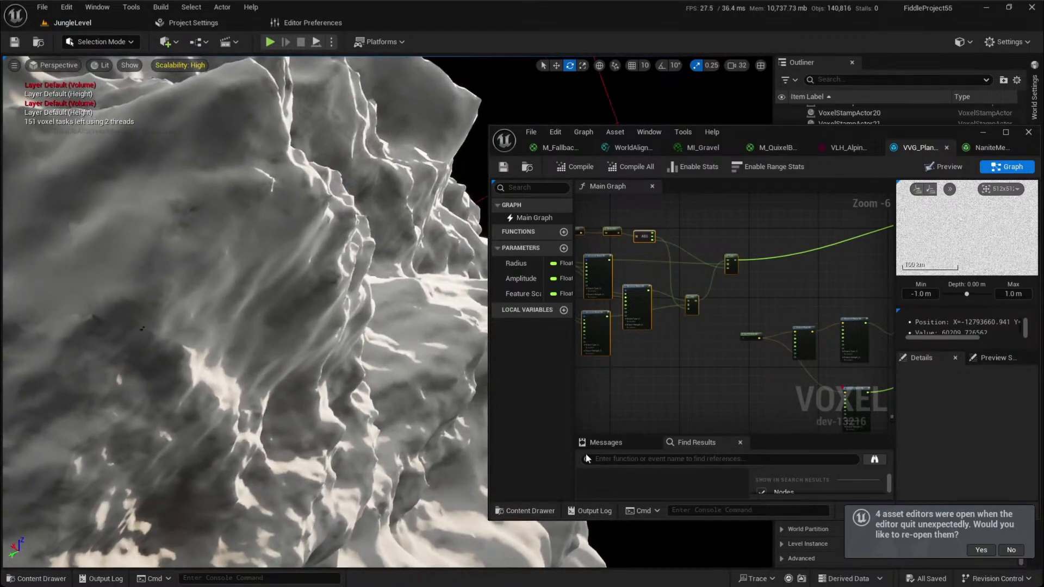
Examine the Advanced Noise 2D nodes, the Lerp chain and the sphere distance field nodes alongside the terrain close up
left_click(641, 389)
scroll(635, 366, "up", 3)
right_click_drag(635, 367, 676, 411)
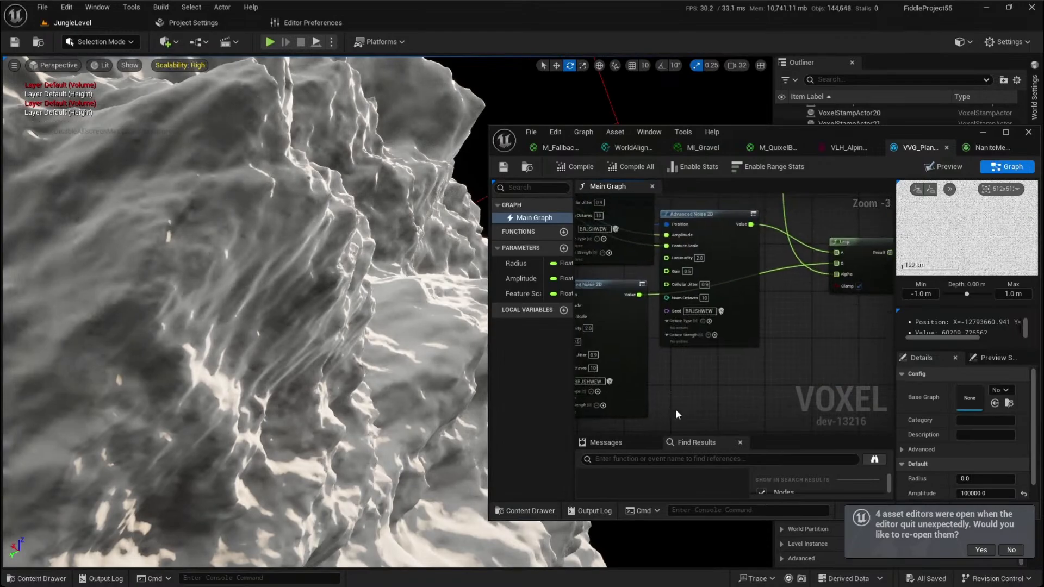
key("w")
right_click_drag(402, 370, 321, 362)
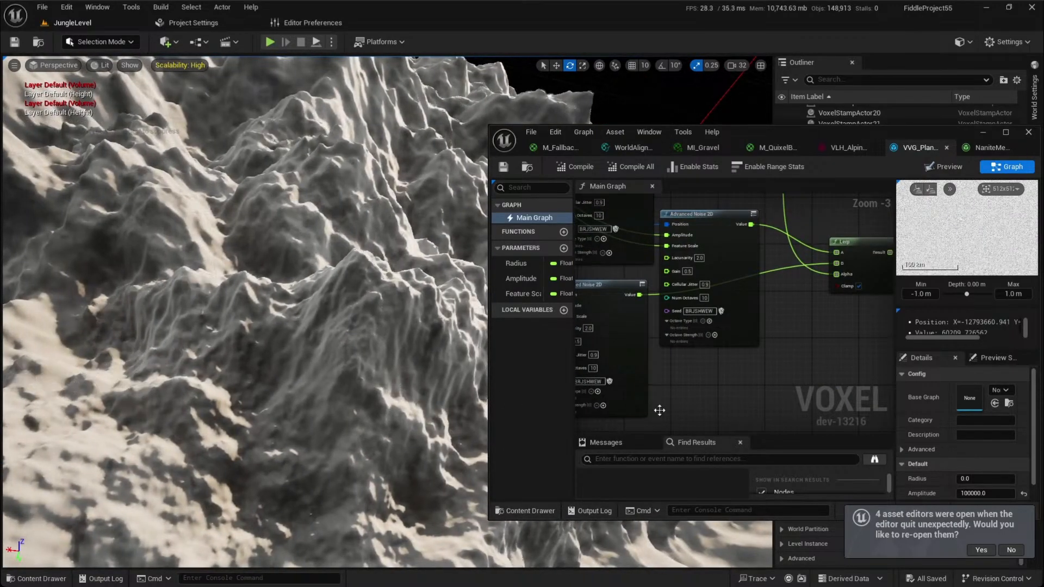
scroll(707, 359, "down", 3)
right_click_drag(815, 349, 617, 369)
scroll(725, 344, "up", 1)
right_click_drag(831, 323, 619, 325)
scroll(674, 315, "down", 2)
scroll(731, 312, "up", 3)
right_click_drag(674, 300, 765, 353)
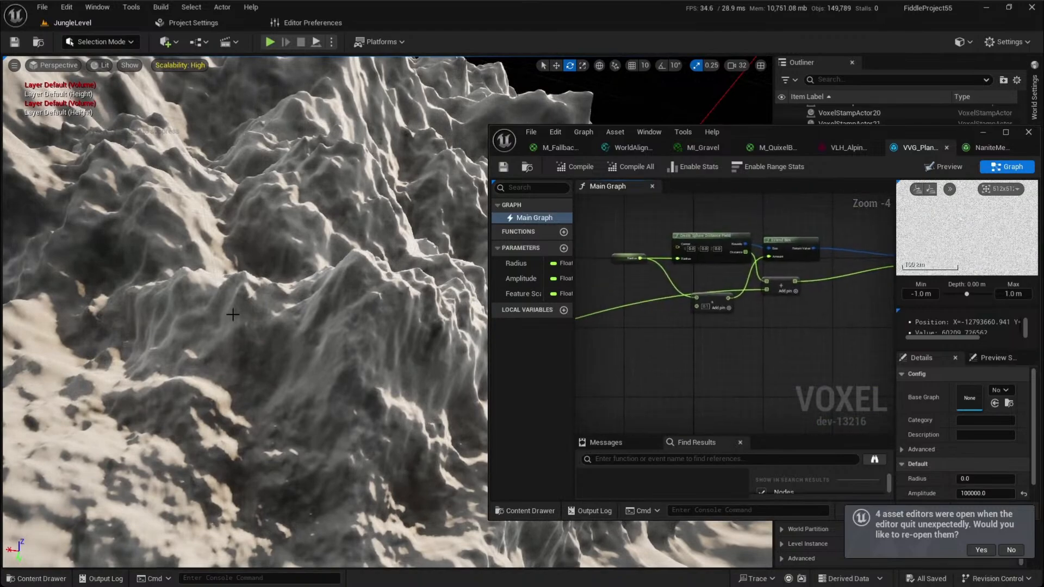
scroll(326, 348, "down", 1)
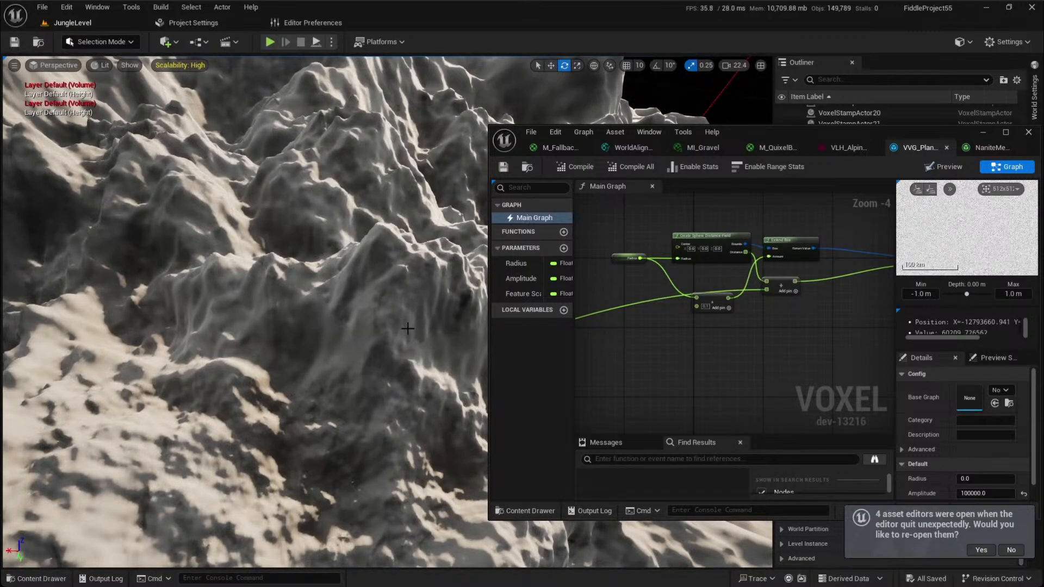
right_click_drag(778, 387, 749, 326)
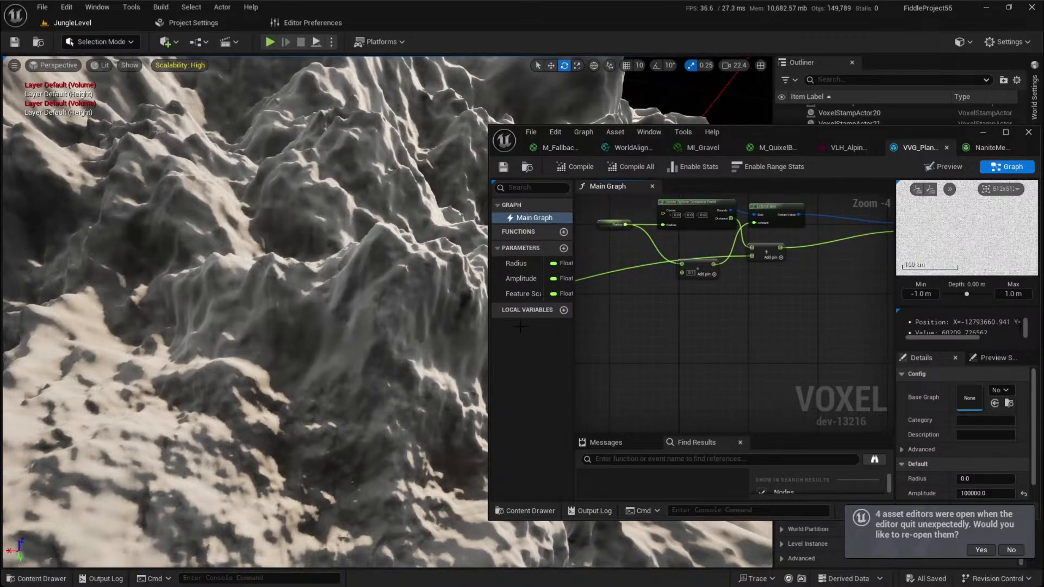
Maximize the graph editor and move the whole triplanar node network close to the Radius and sphere distance field nodes
double_click(774, 128)
scroll(625, 280, "down", 3)
right_click_drag(578, 219, 634, 191)
scroll(600, 200, "up", 3)
right_click_drag(423, 261, 431, 340)
scroll(430, 340, "down", 2)
right_click_drag(647, 291, 529, 291)
scroll(489, 289, "up", 1)
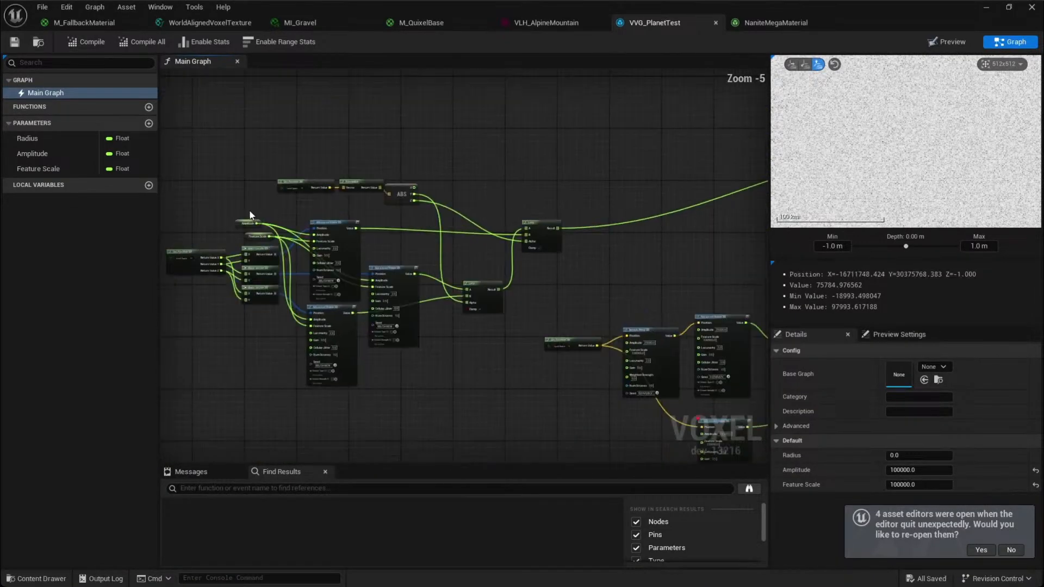
left_click_drag(242, 157, 584, 349)
left_click_drag(546, 282, 679, 220)
right_click_drag(676, 221, 360, 266)
left_click_drag(378, 271, 487, 253)
right_click_drag(560, 253, 489, 255)
scroll(615, 205, "down", 1)
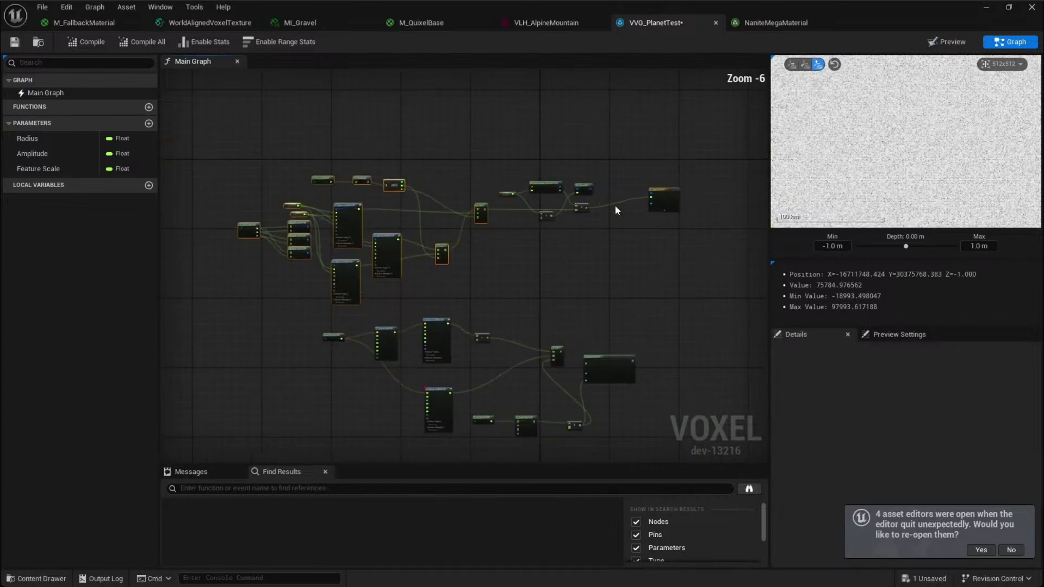
Move the Output Volume node closer to the Extend Box and addition nodes
scroll(701, 180, "up", 2)
left_click_drag(727, 191, 655, 186)
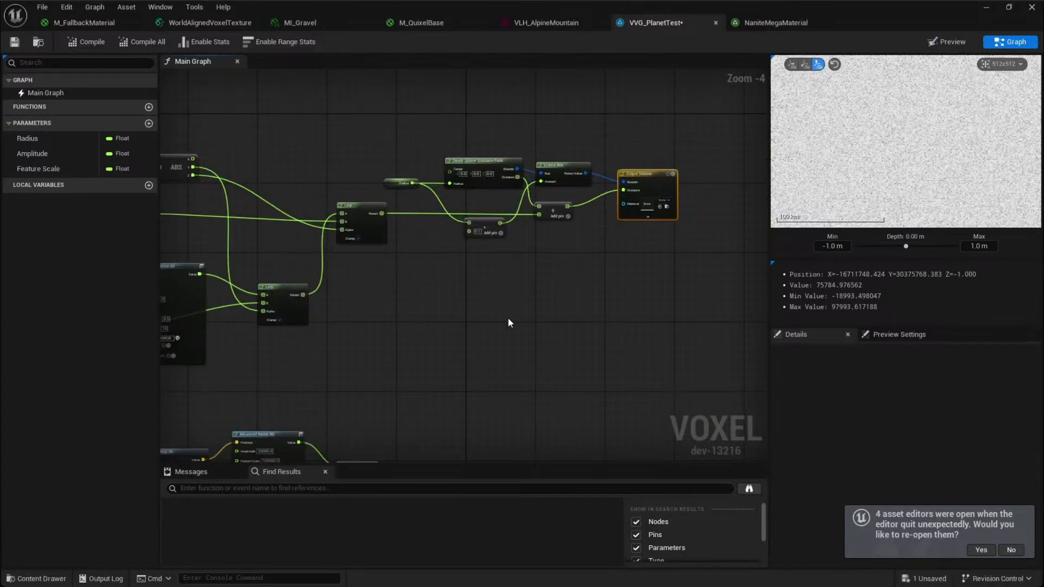
left_click(508, 317)
Select all nodes of the triplanar network and move them farther away from the sphere distance field nodes
right_click_drag(399, 253, 638, 249)
scroll(638, 249, "down", 1)
left_click_drag(532, 244, 732, 348)
right_click_drag(586, 73, 640, 164)
left_click_drag(653, 271, 506, 104)
left_click(475, 287)
right_click_drag(476, 287, 670, 325)
left_click_drag(244, 124, 619, 324)
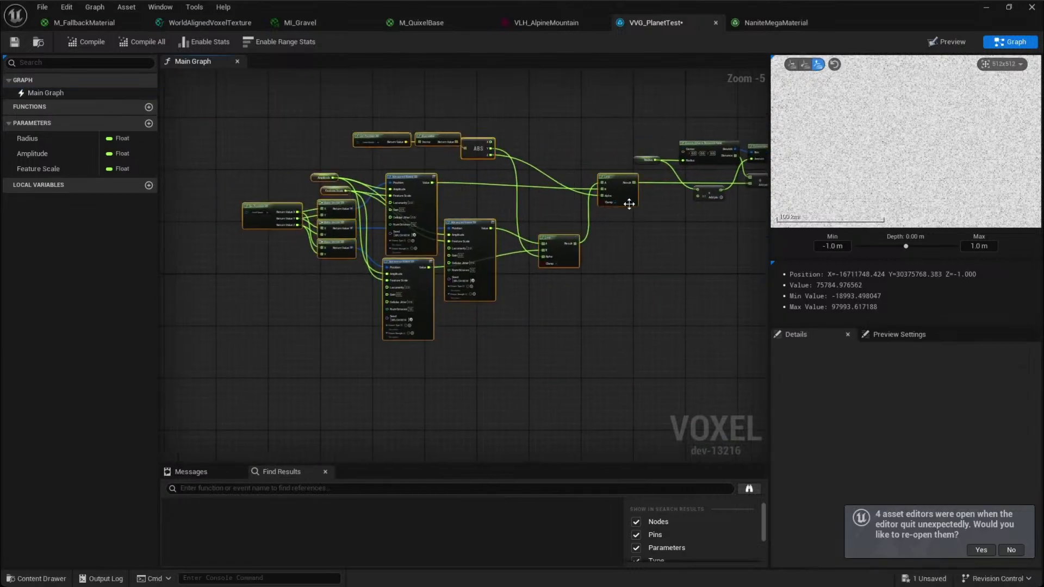
left_click_drag(626, 199, 452, 220)
Wrap the selected triplanar nodes in a comment box titled "Triplanar Noise"
key("c")
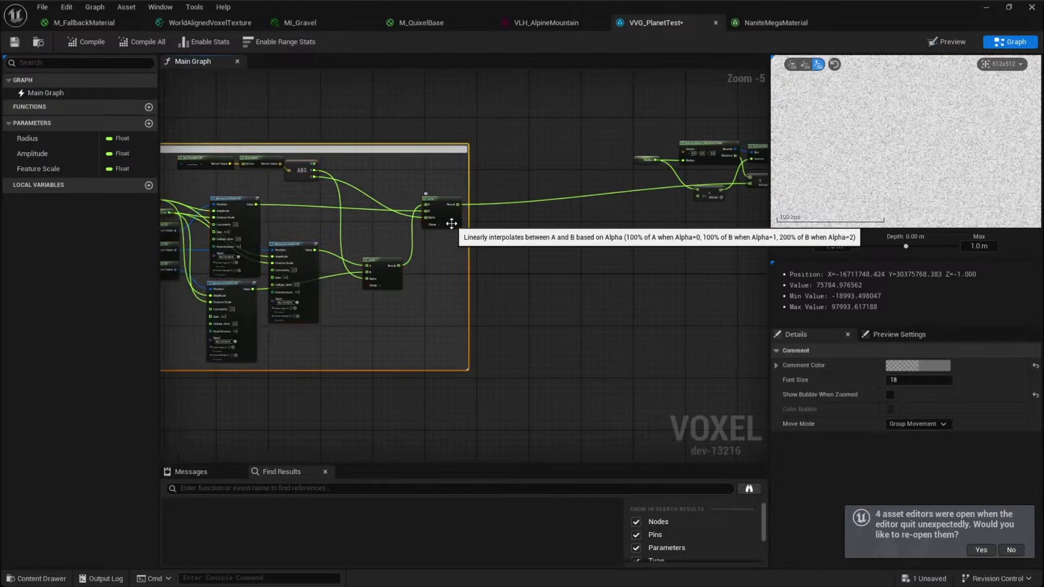
type("Triplanar 1")
key("Return")
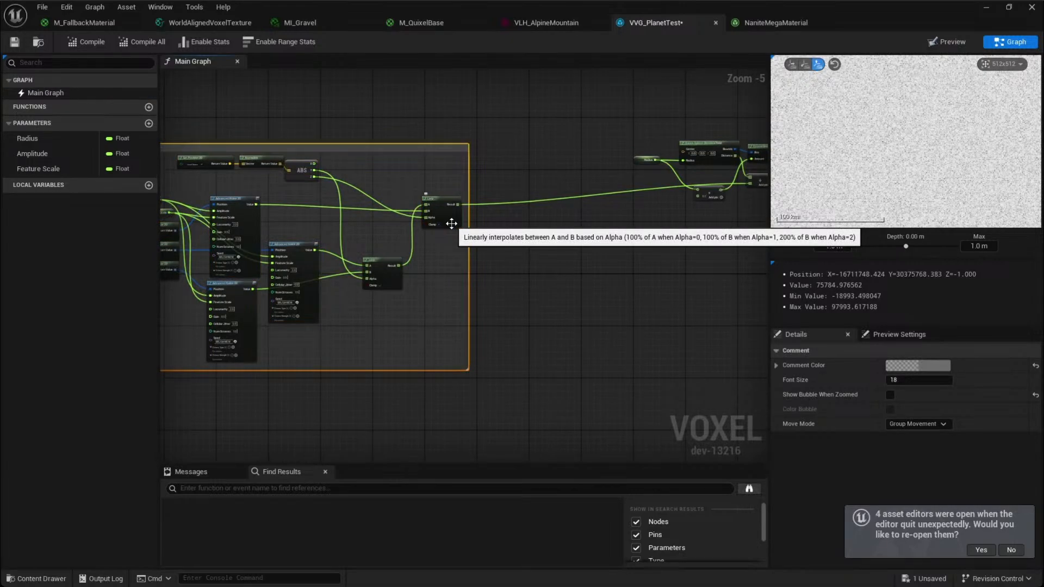
right_click_drag(415, 241, 587, 271)
double_click(250, 180)
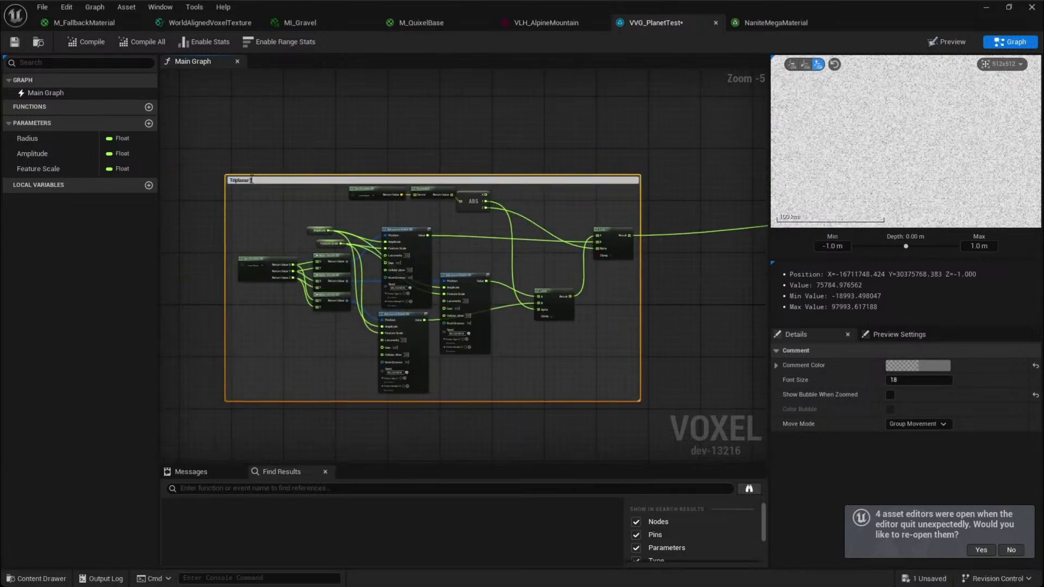
key("BackSpace")
type("Noise")
key("Return")
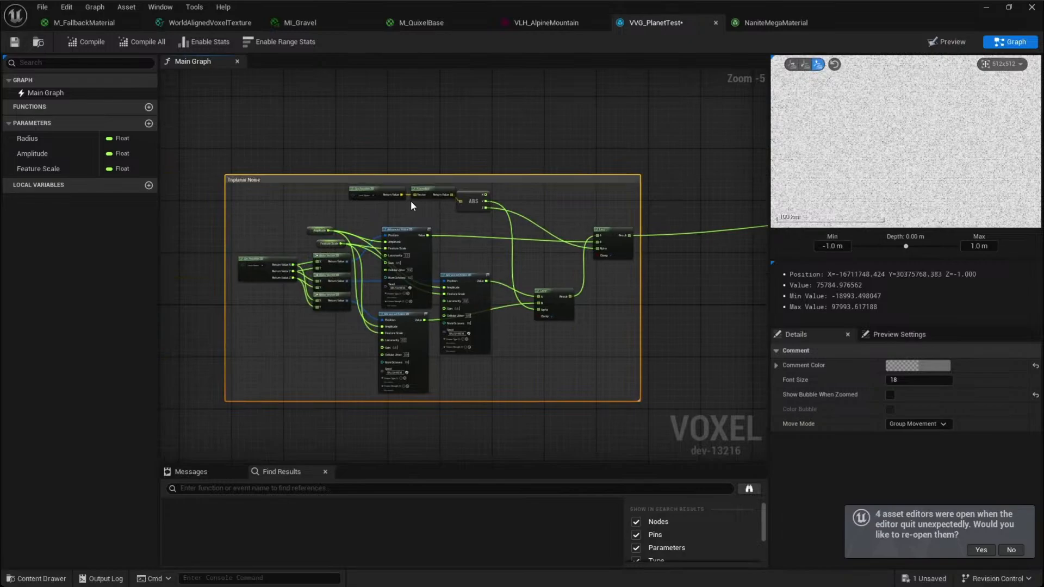
Bring the Triplanar Noise comment box and the sphere distance field nodes closer together
left_click(679, 263)
right_click_drag(549, 191, 482, 182)
left_click_drag(490, 169, 550, 152)
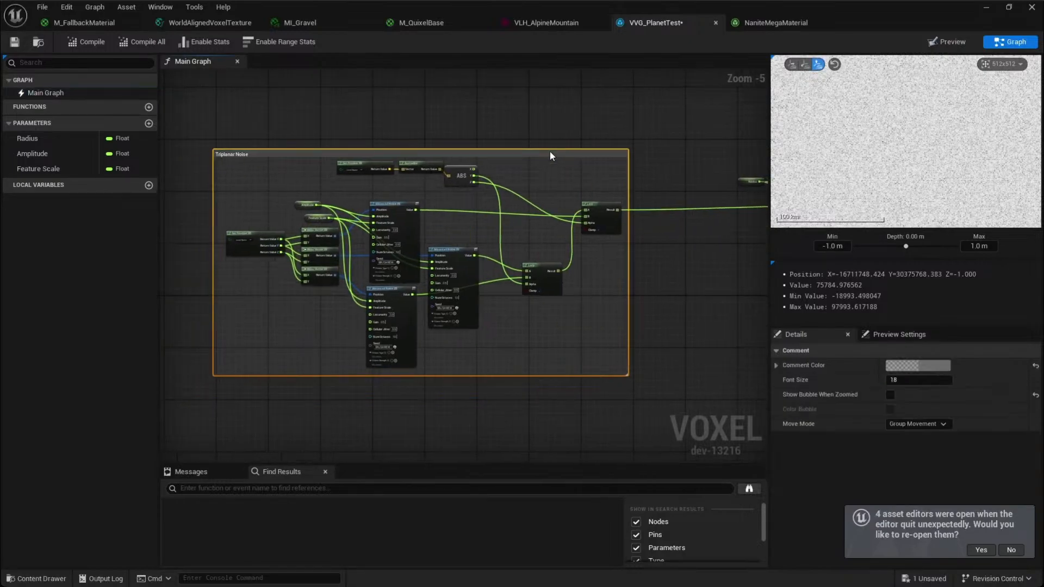
left_click(734, 293)
right_click_drag(731, 293, 378, 296)
left_click_drag(410, 152, 609, 228)
left_click_drag(597, 188, 515, 187)
left_click(476, 259)
Tuck the multiply node under Create Sphere Distance Field and lower the addition node, labelling the addition "Offset Sphere DF"
scroll(497, 285, "up", 3)
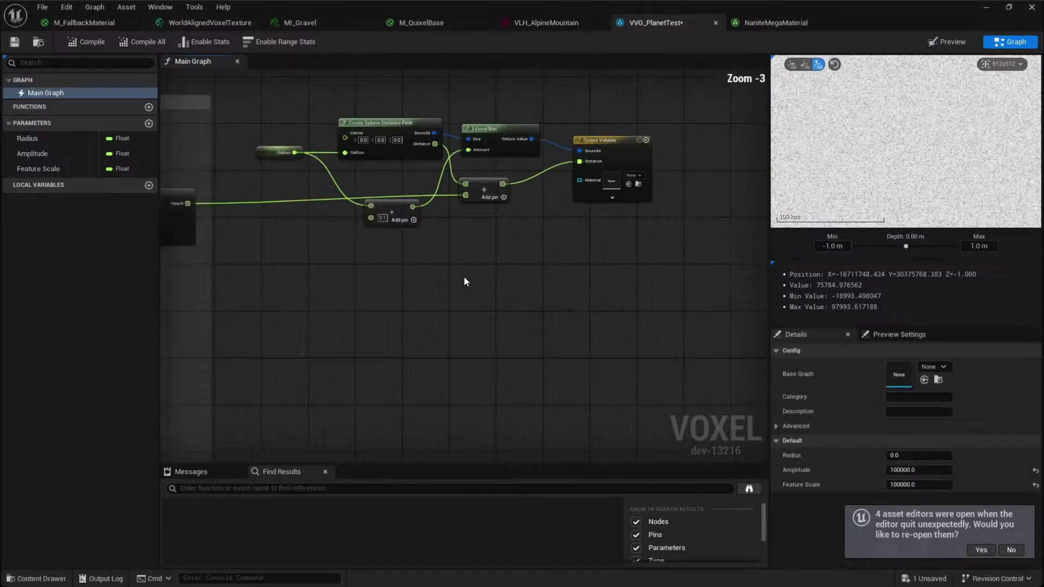
right_click_drag(272, 103, 297, 159)
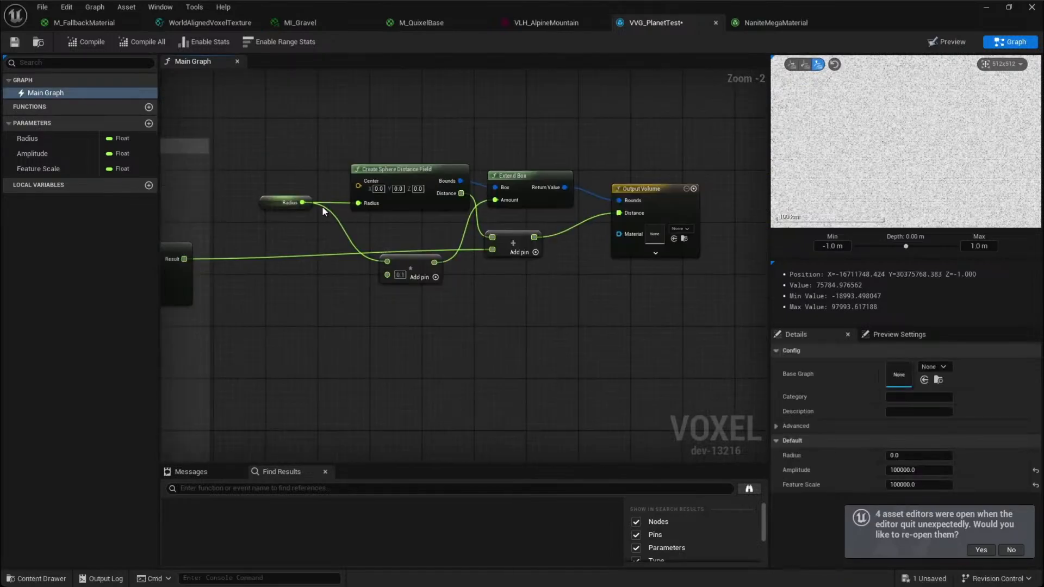
left_click_drag(422, 261, 420, 236)
left_click_drag(512, 247, 515, 259)
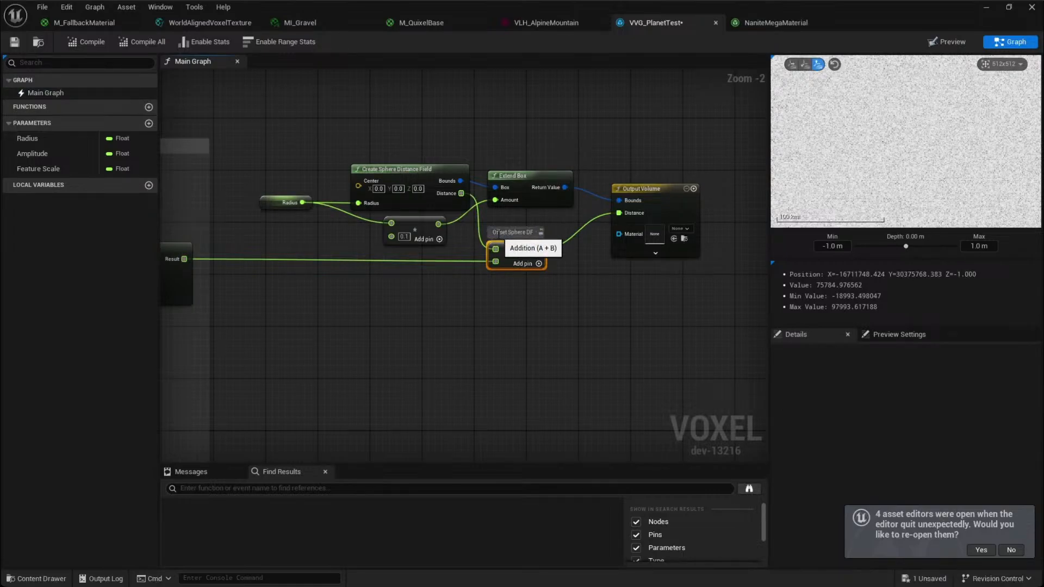
Save the graph and select the triplanar network together with its sphere distance field nodes
scroll(484, 294, "down", 3)
left_click(473, 349)
right_click_drag(474, 350, 580, 323)
key("ctrl+s")
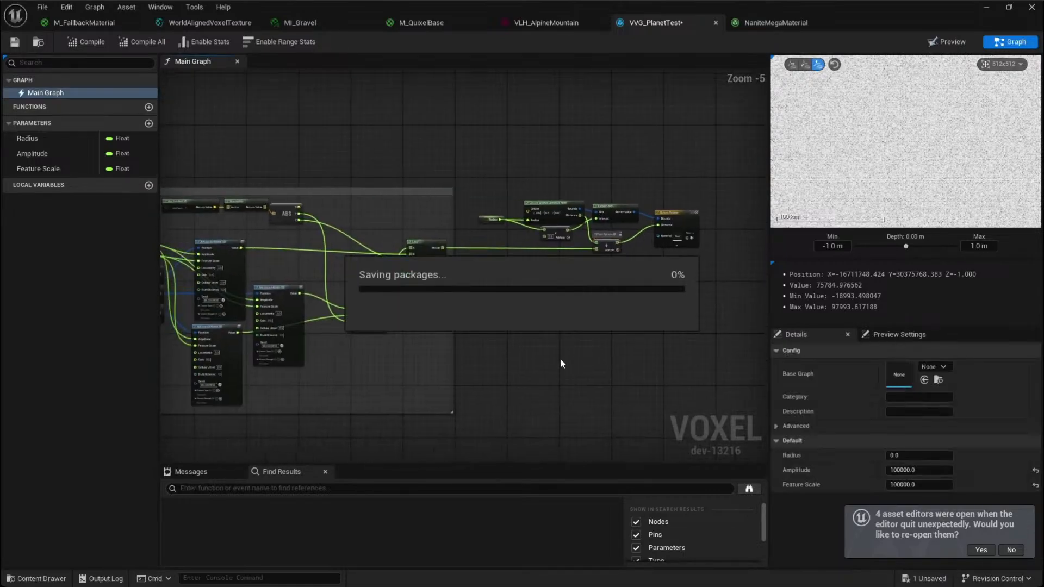
right_click_drag(448, 366, 591, 340)
scroll(591, 340, "down", 2)
right_click_drag(356, 170, 210, 158)
left_click_drag(210, 158, 630, 371)
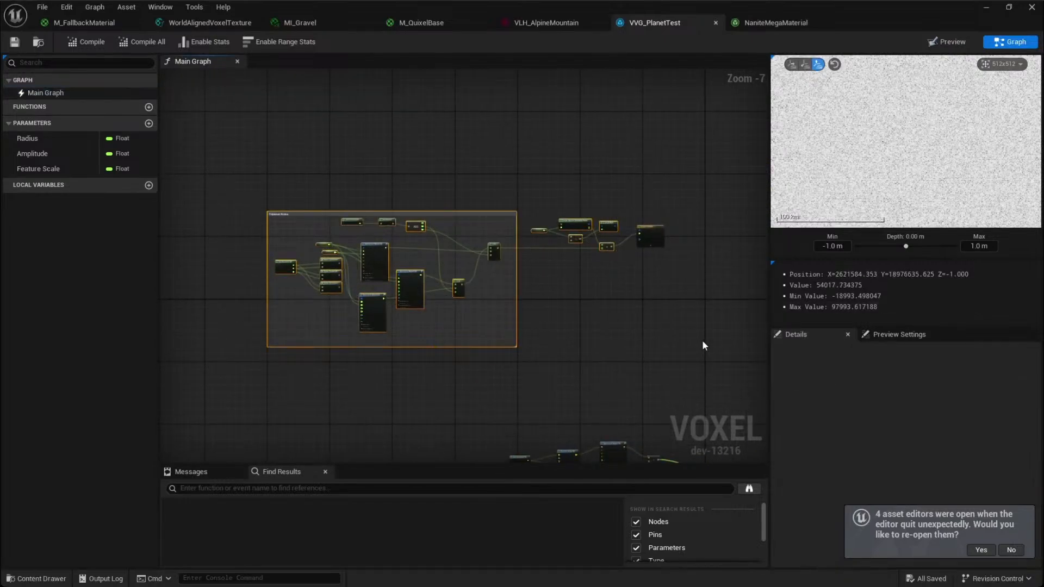
Switch to Discord and open the share-your-graph channel of the Voxel Plugin server
key("super")
left_click_drag(639, 5, 405, 2)
right_click_drag(538, 186, 485, 185)
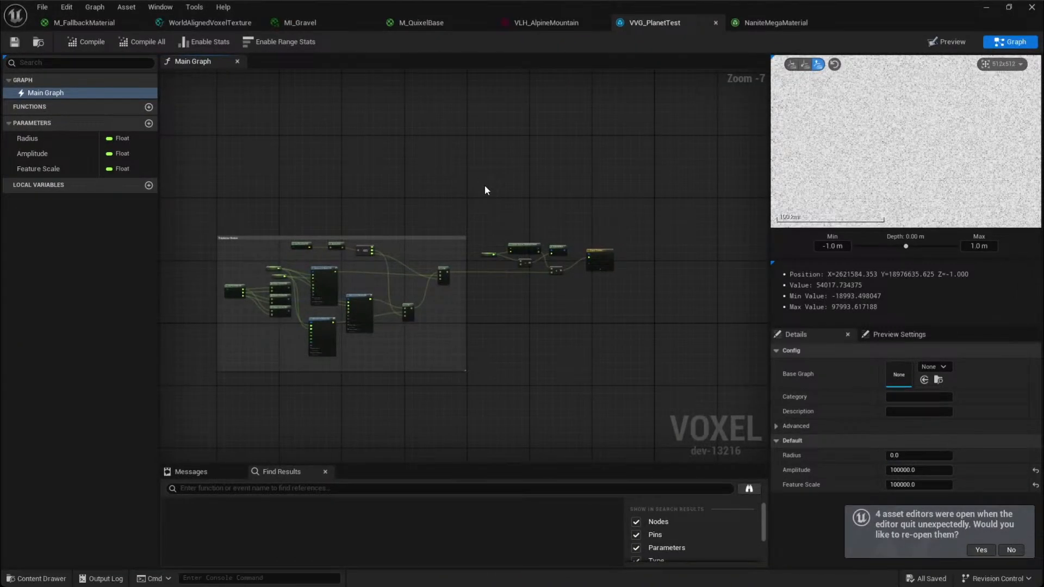
key("super")
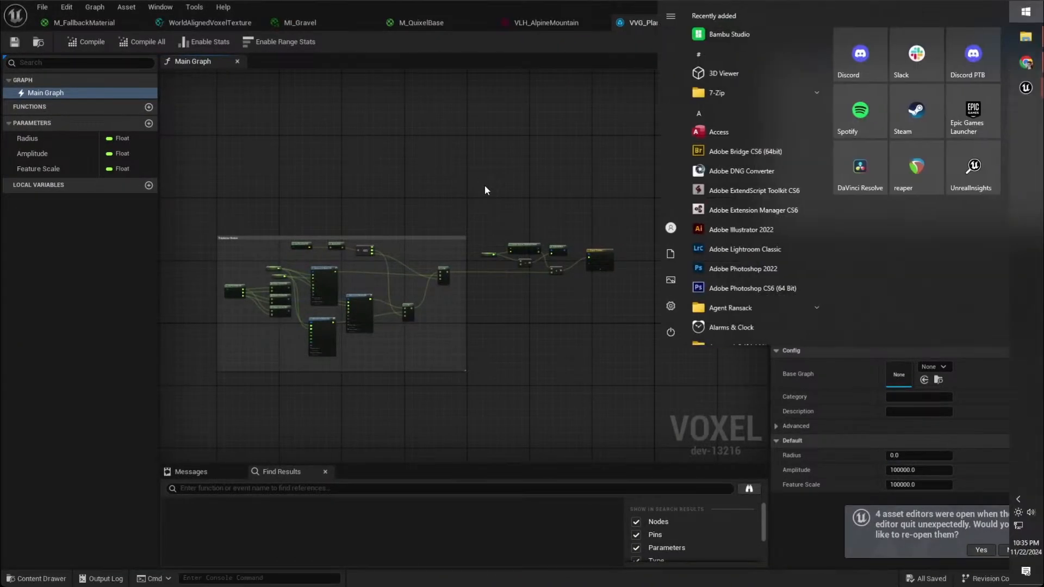
left_click(962, 61)
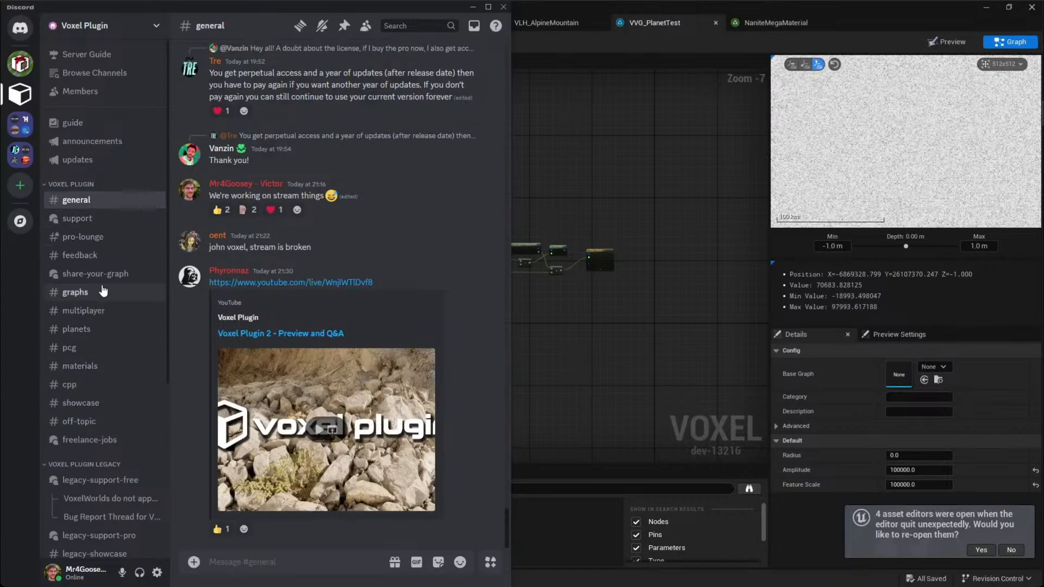
scroll(123, 262, "down", 3)
scroll(120, 262, "up", 3)
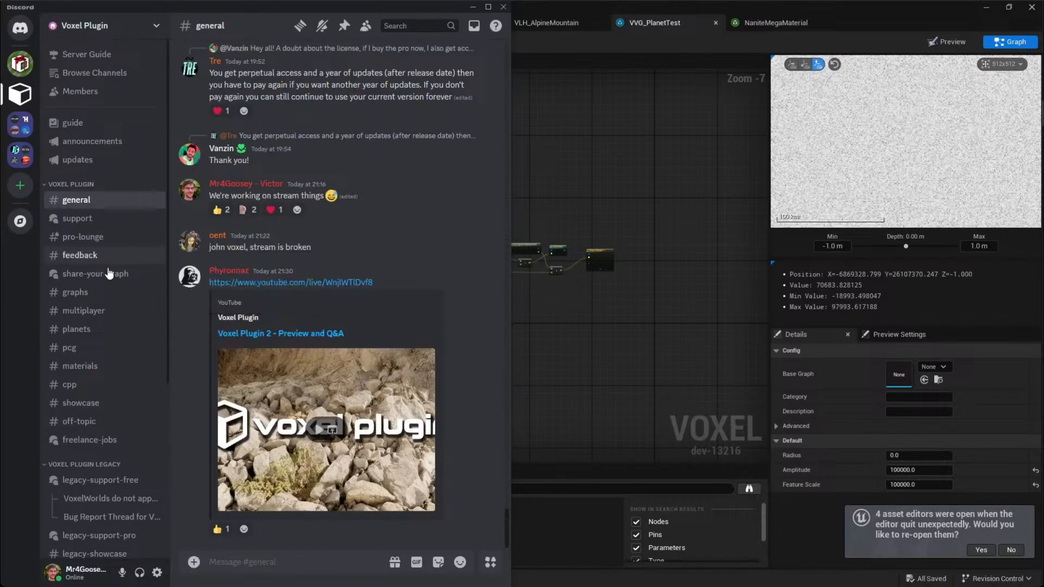
left_click(107, 294)
left_click(136, 275)
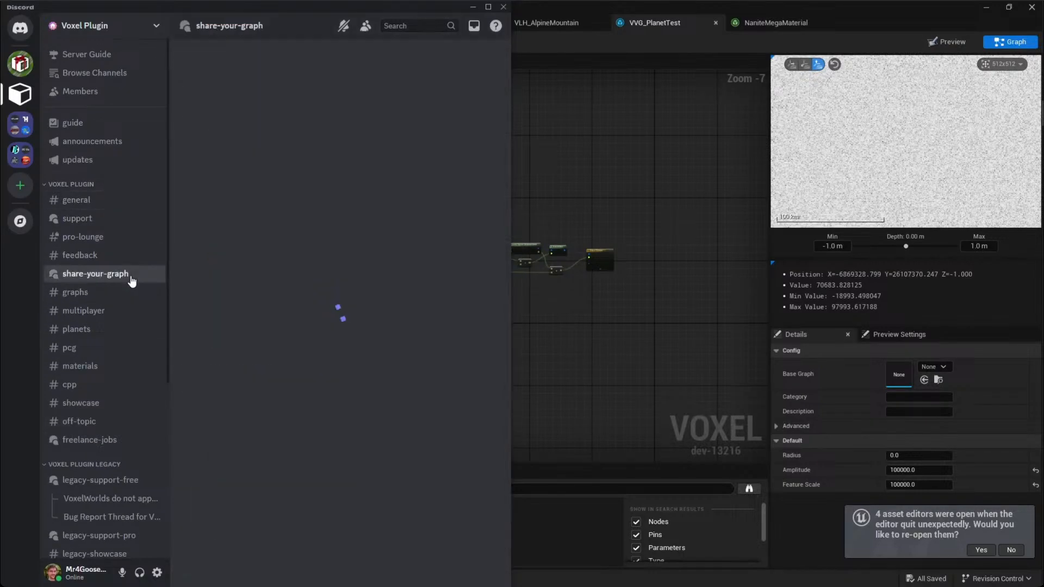
Start a new post titled "Planetary Noise - Triplanar Projection"
left_click(447, 67)
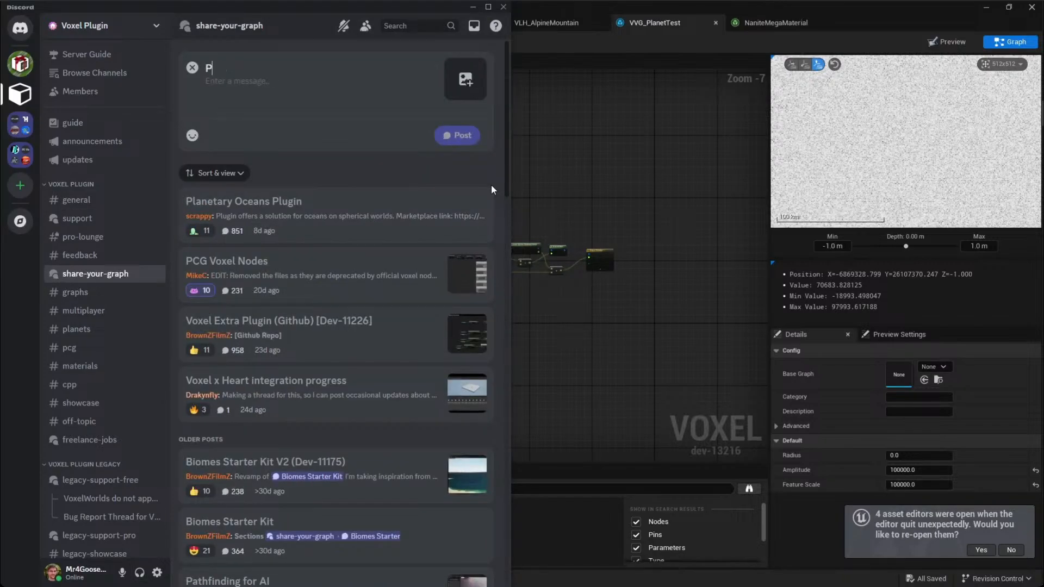
type("ar")
key("ctrl+a")
type("Planetary Noise")
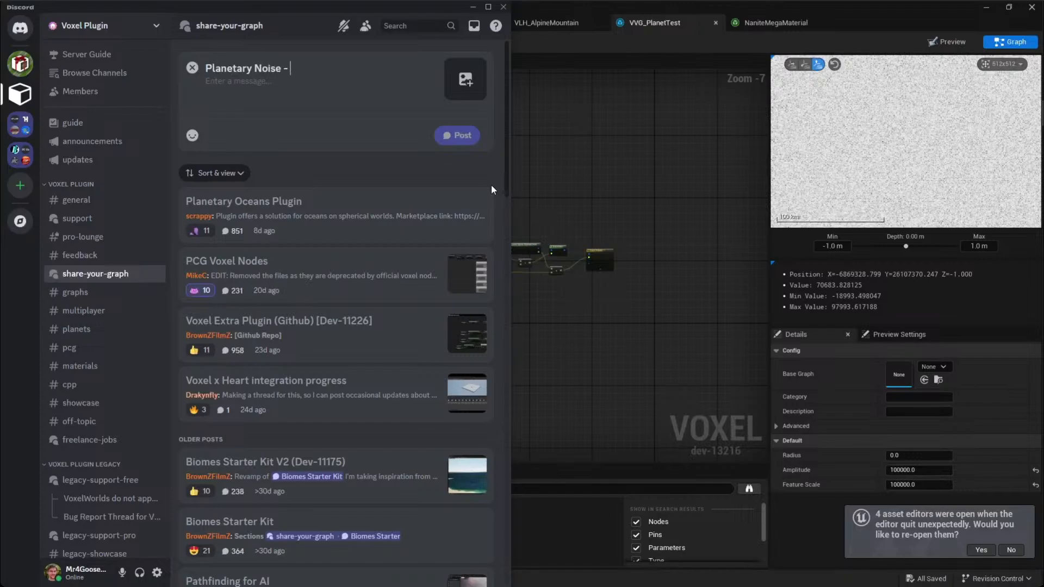
type(" - Triplabna")
type("rojection")
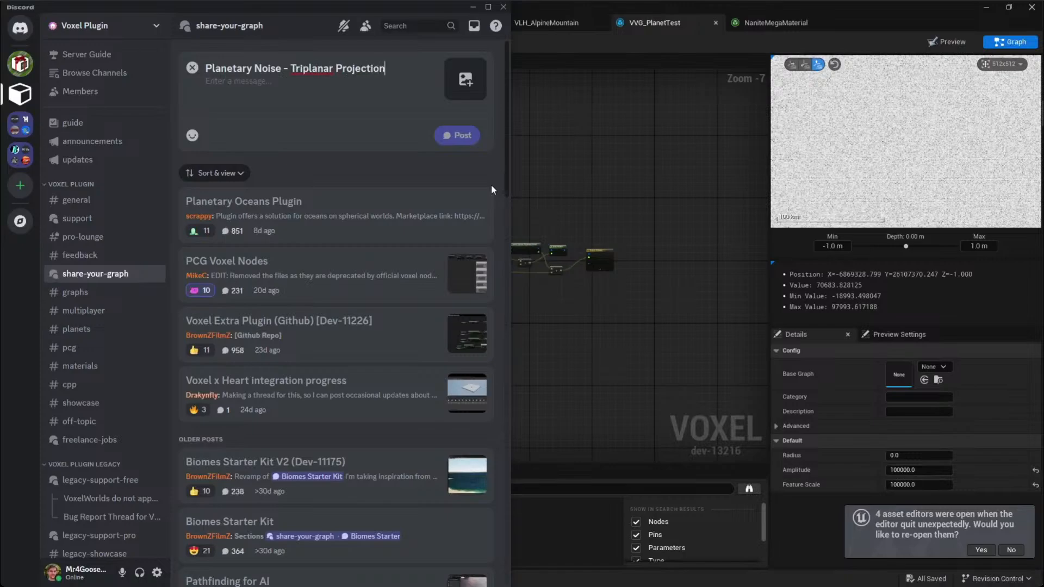
Enter "Placeholder" as the post's message
left_click(316, 95)
left_click(334, 117)
left_click(329, 91)
type("I")
type("Placeholder")
key("shift+Return")
left_click(466, 79)
left_click(729, 422)
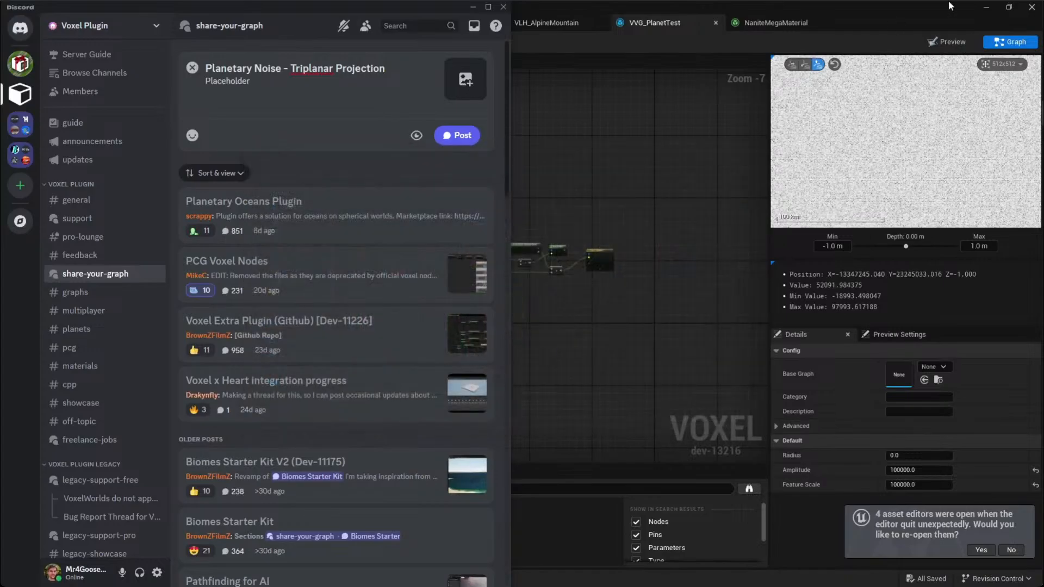
Switch back to the level in Unreal Editor and frame the whole VVG_PlanetTest planet from a distance
left_click(898, 23)
left_click(985, 7)
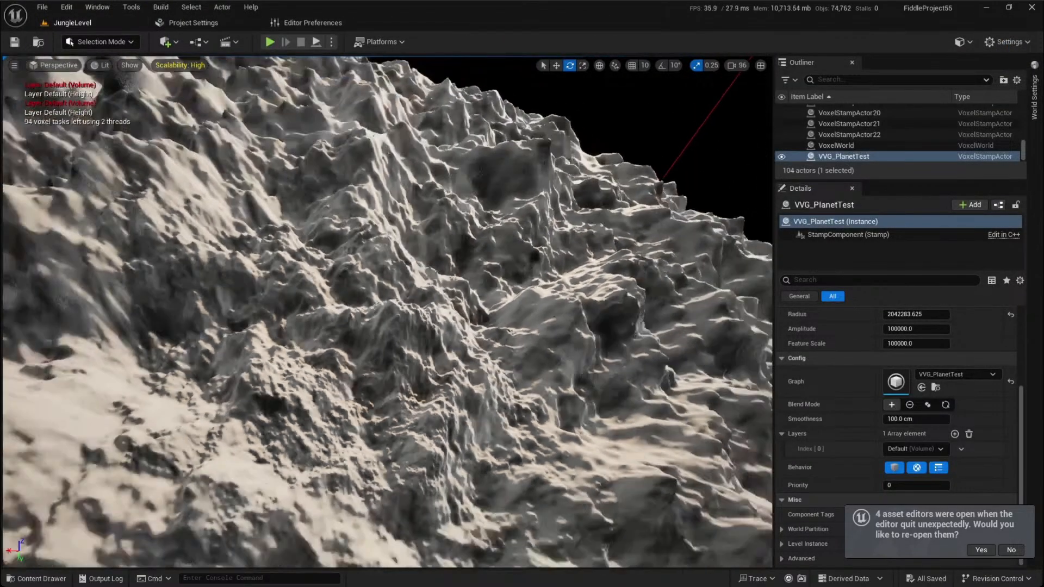
key("f")
right_click_drag(559, 328, 600, 268)
key("w")
key("alt+Tab")
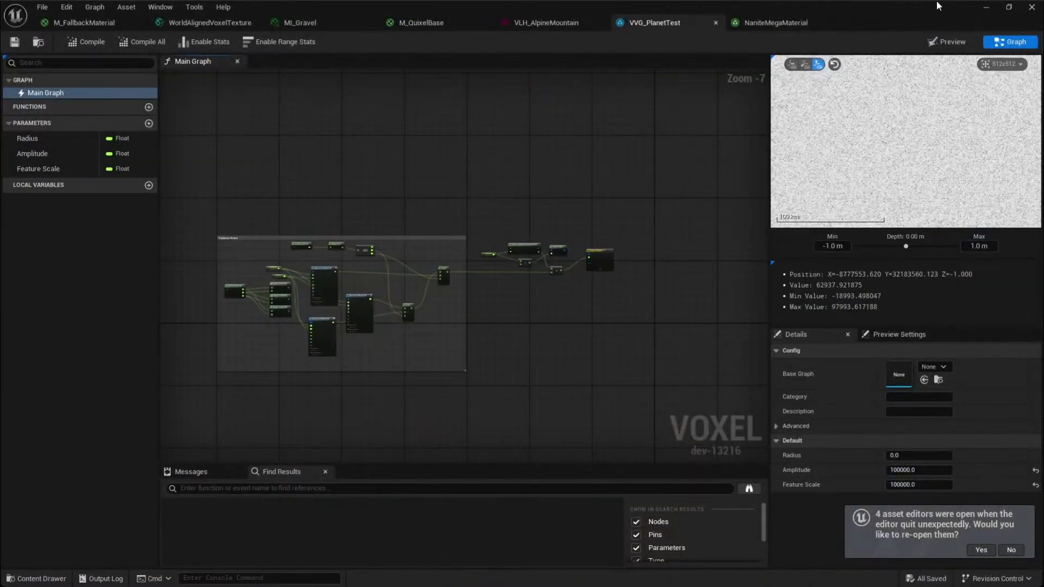
left_click(985, 7)
key("s")
mouse_move(589, 336)
right_mouse_down()
mouse_move(589, 353)
mouse_move(596, 333)
mouse_move(640, 309)
right_mouse_up()
key("ctrl+F5")
key("w")
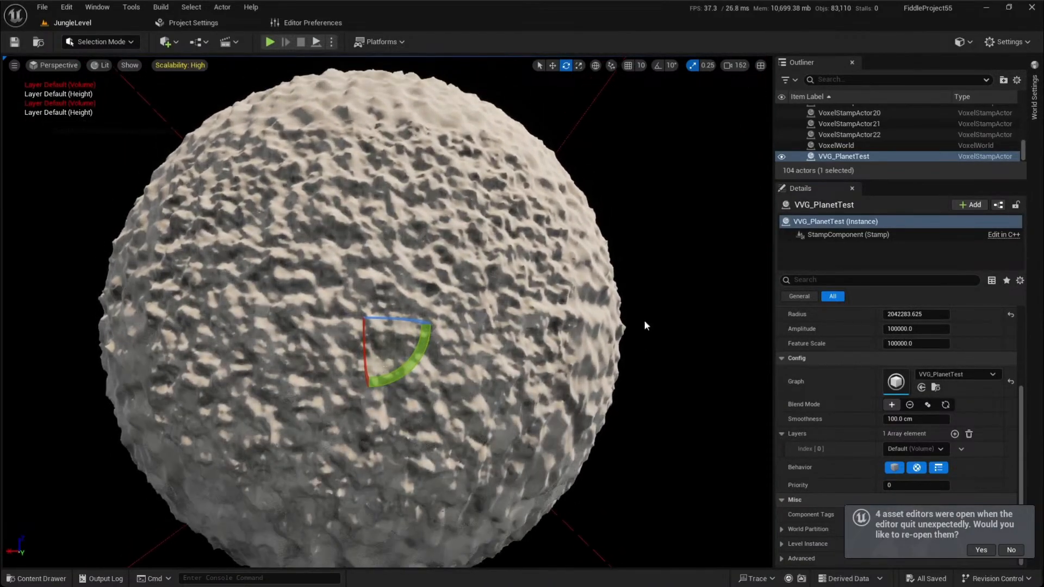
Switch to Discord, attach the copied planet screenshot to the "Planetary Noise - Triplanar Projection" post and publish it
key("alt+Tab")
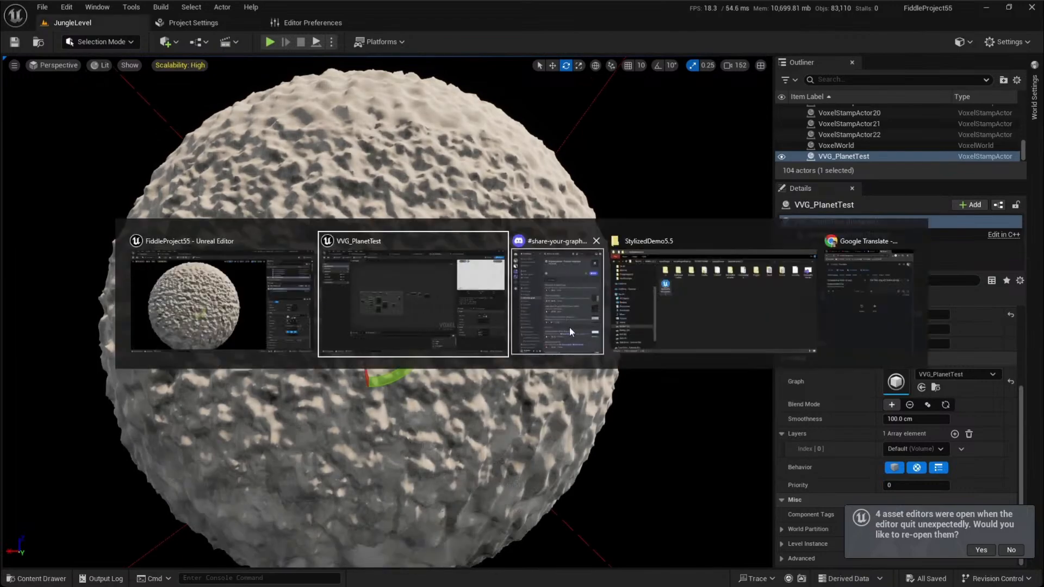
left_click(556, 320)
key("ctrl+v")
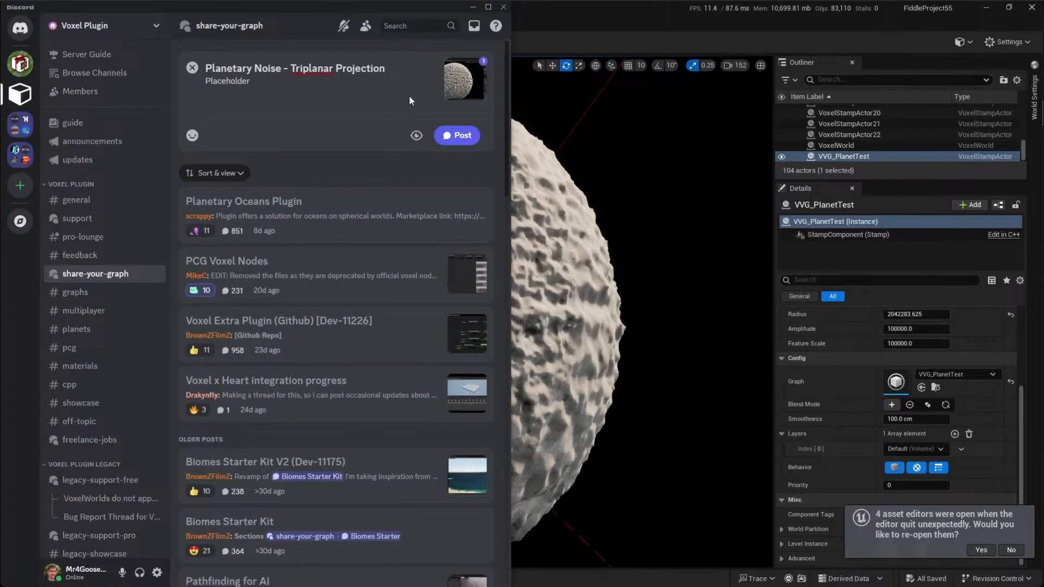
left_click(463, 137)
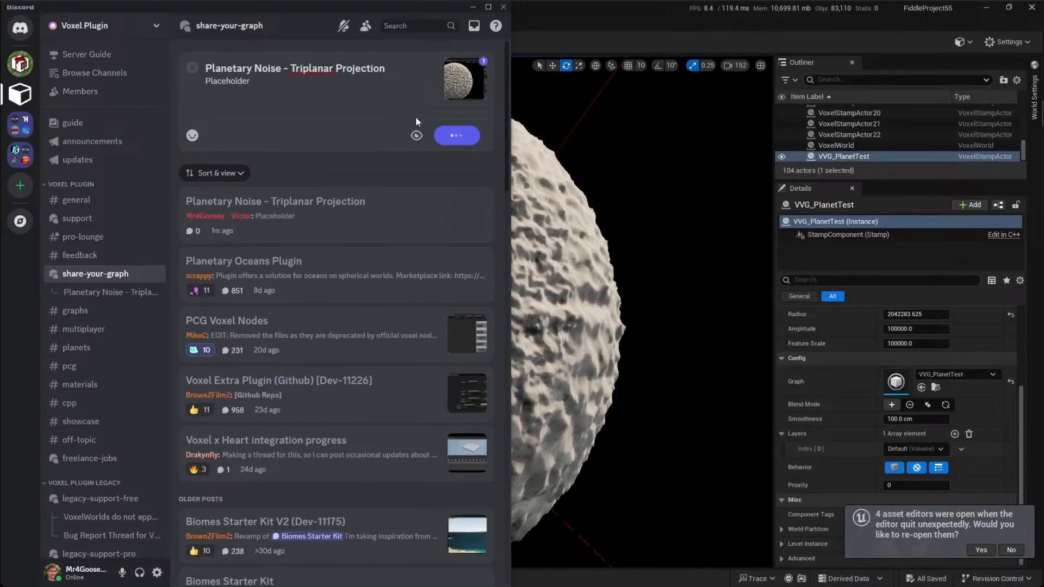
Send the earlier copied graph nodes from the clipboard history, starting with VoxelGraphNode_Parameter, as a message in the new post
key("super+v")
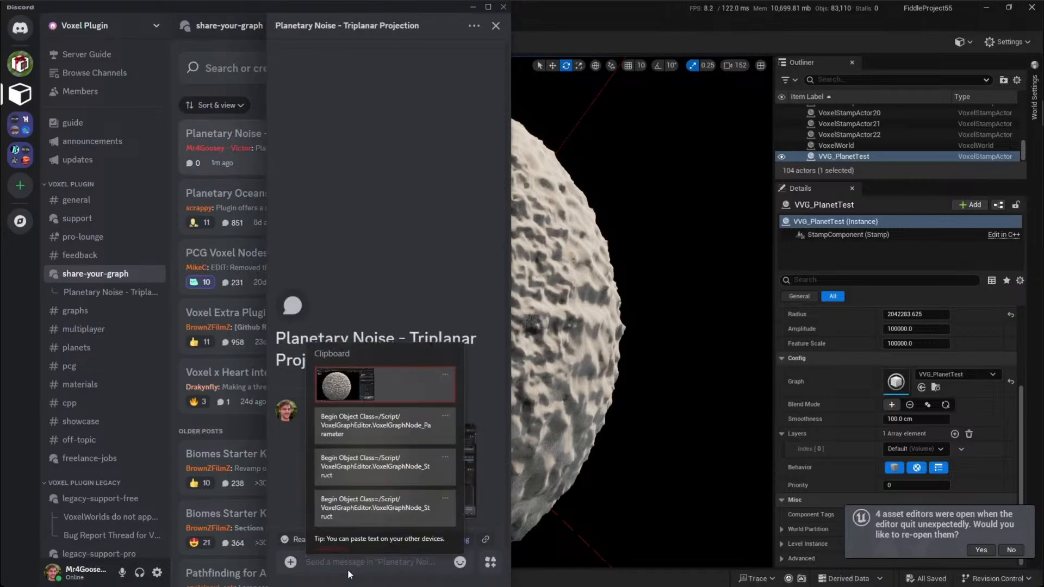
left_click(389, 425)
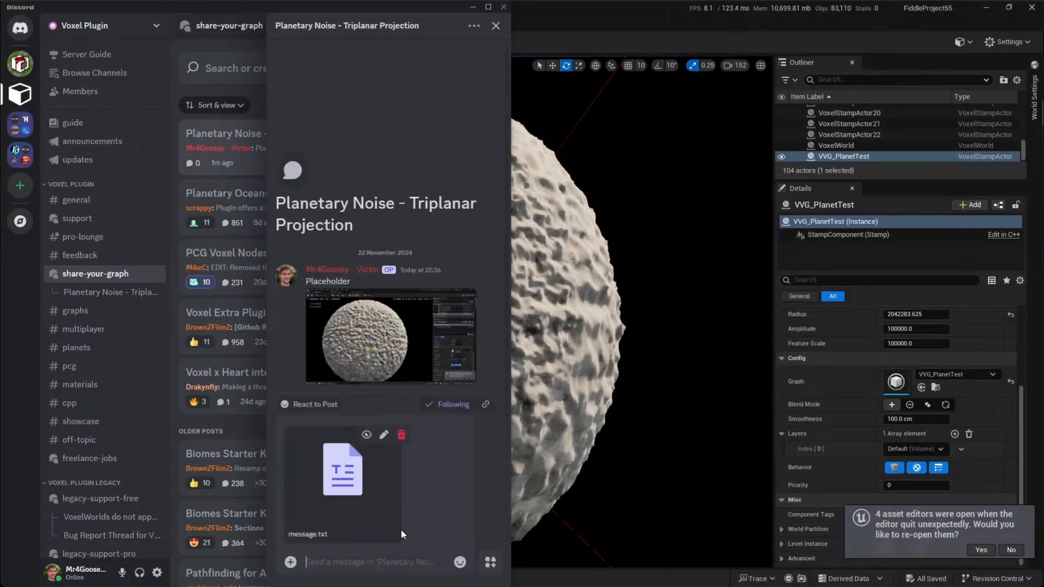
key("Return")
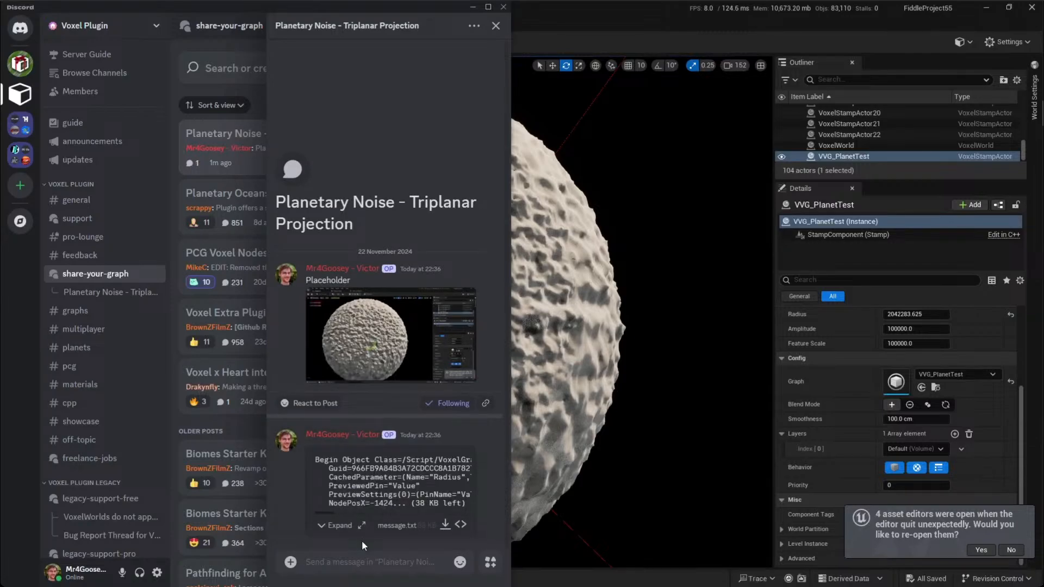
Send the follow-up message "^Hook that up in a volume graph to create the abve planet with triplanar-prpjected 2D noise" in the post
type("^H")
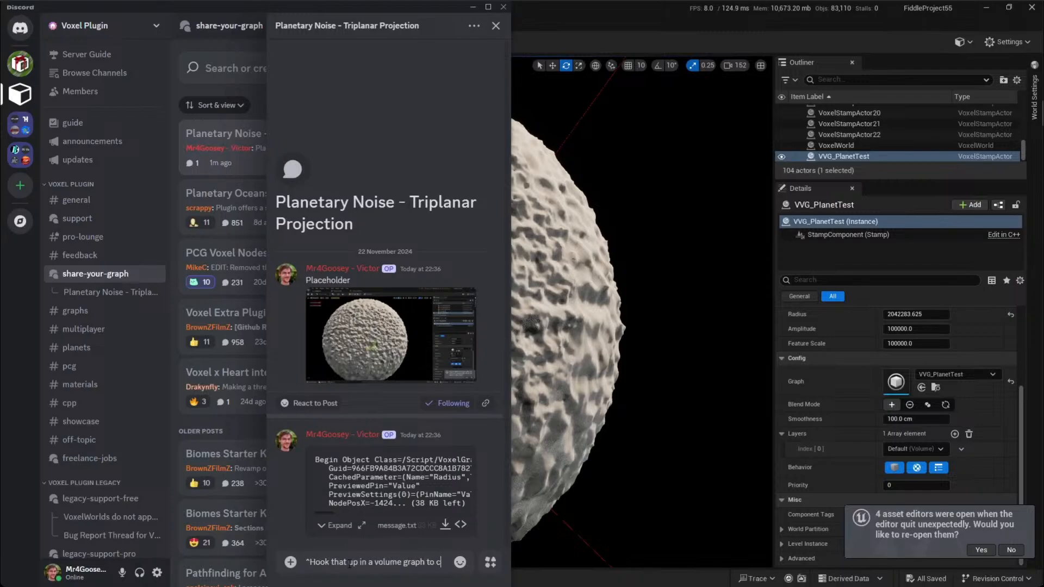
type("reate the a")
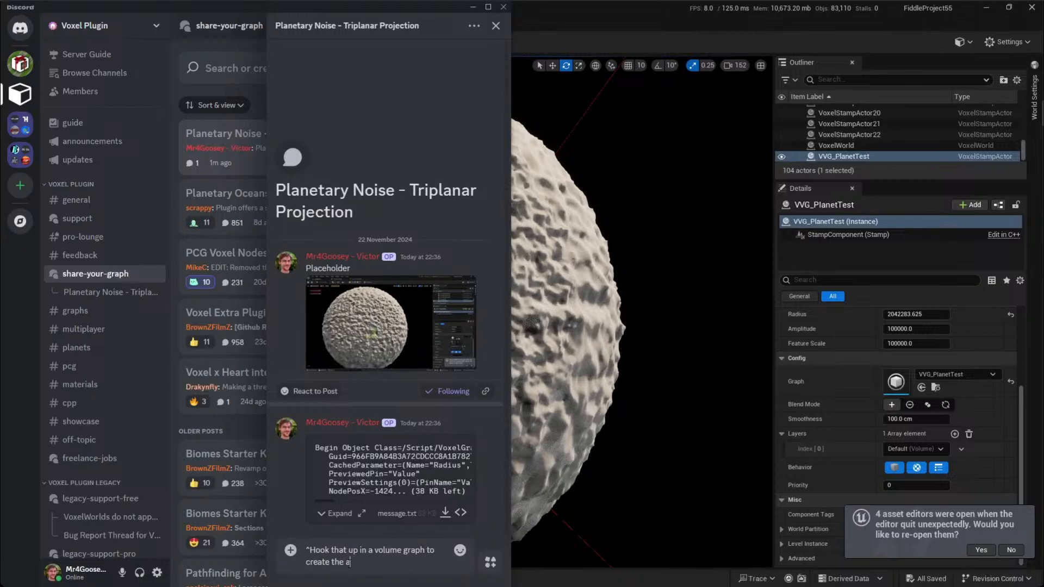
type("tripla")
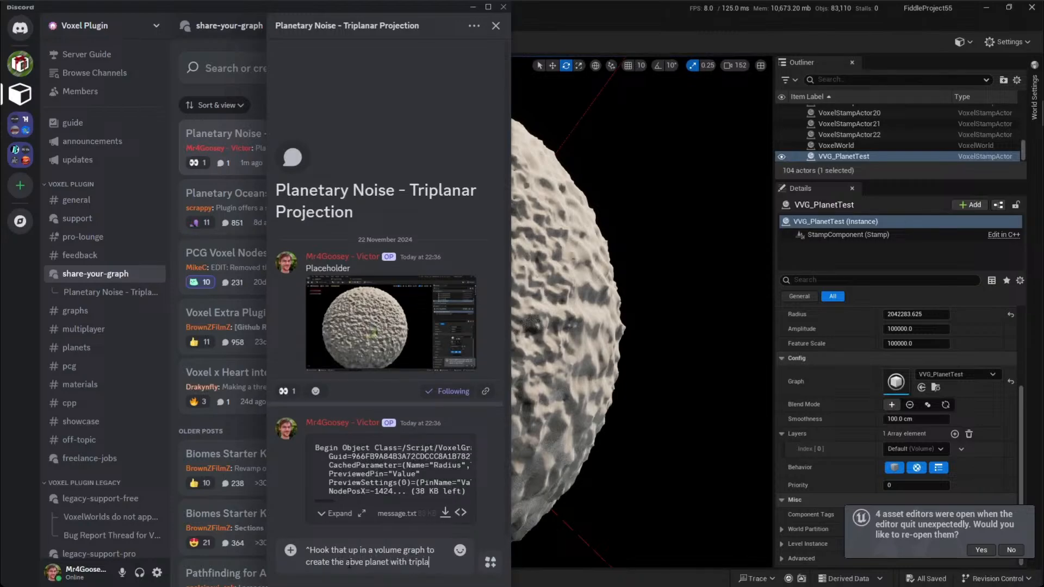
type("nar-prpjected 2D nise")
key("Return")
key("Up")
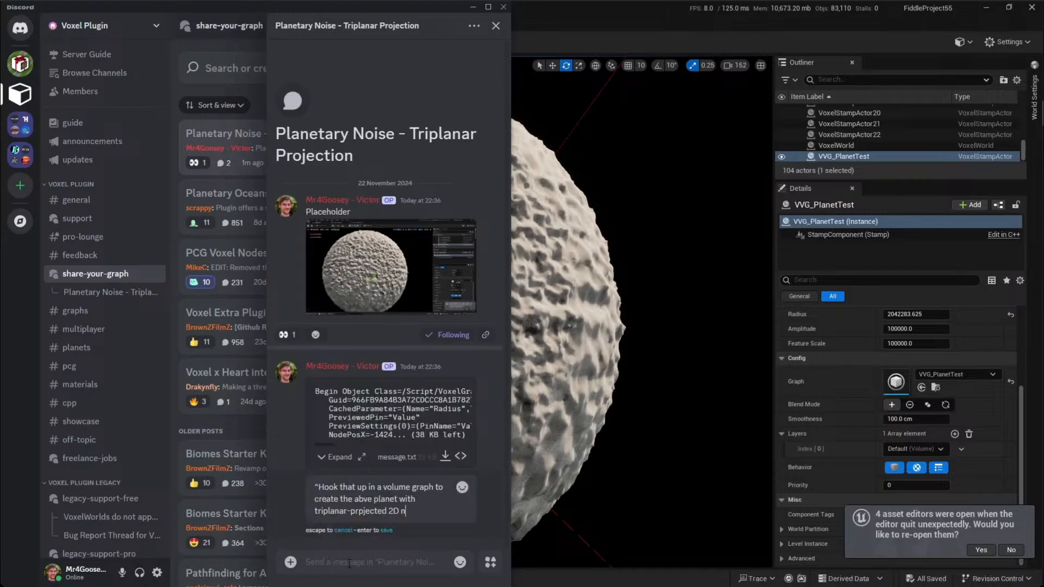
type("se")
key("Return")
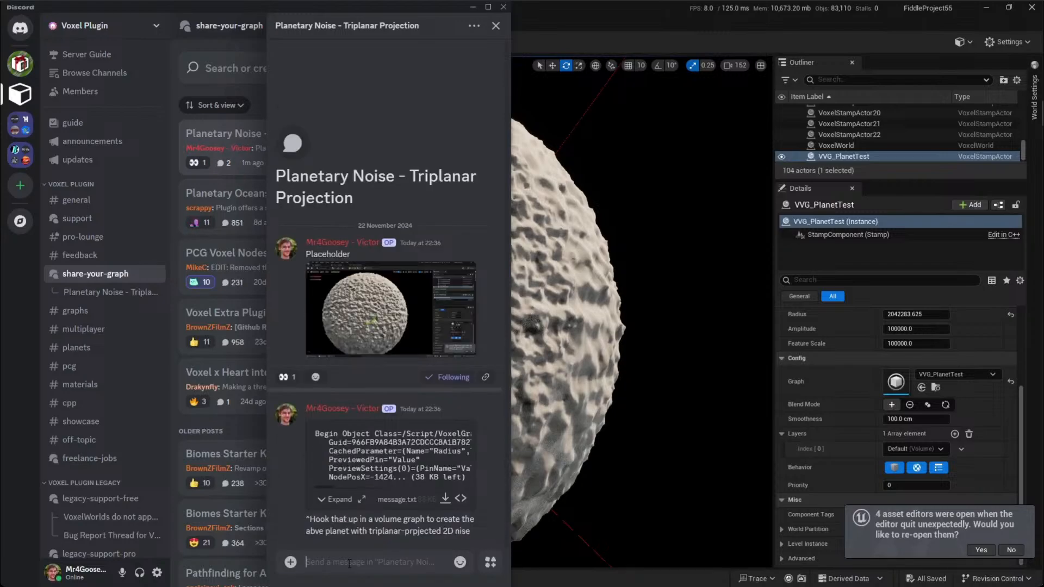
mouse_move(283, 372)
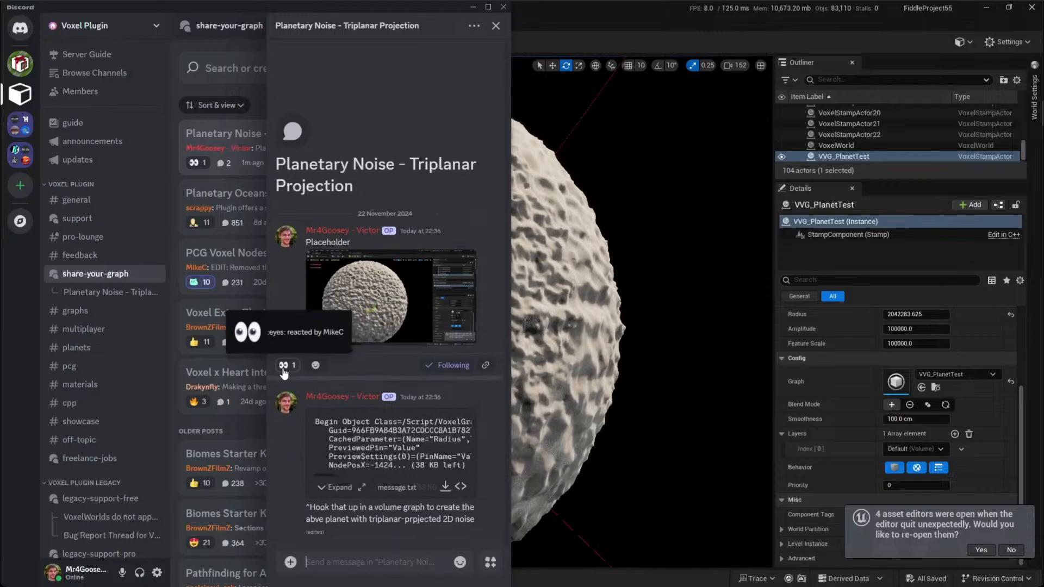
Switch back to Unreal Editor and delete the VVG_PlanetTest planet from the level
left_click(686, 316)
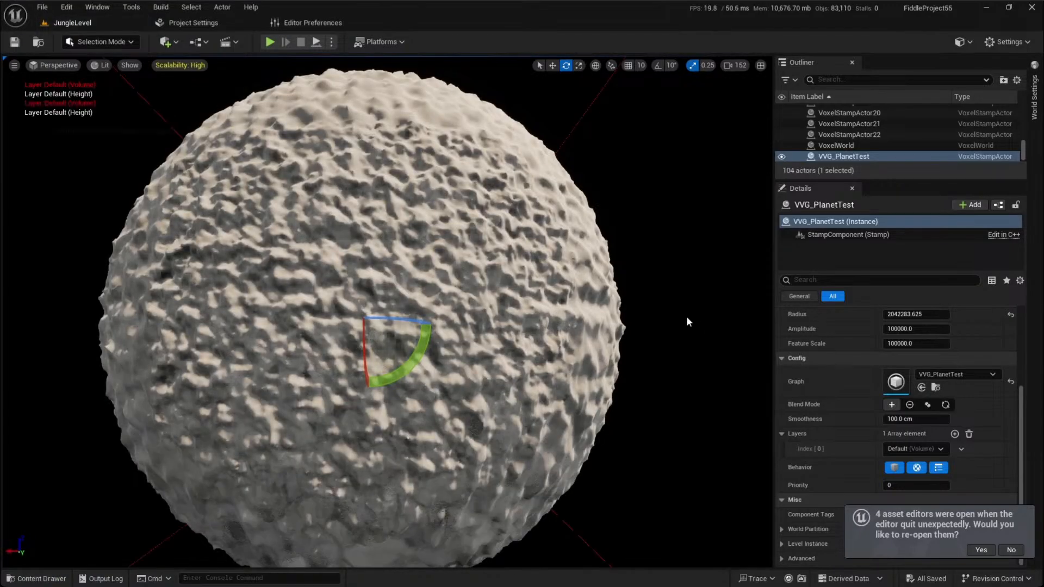
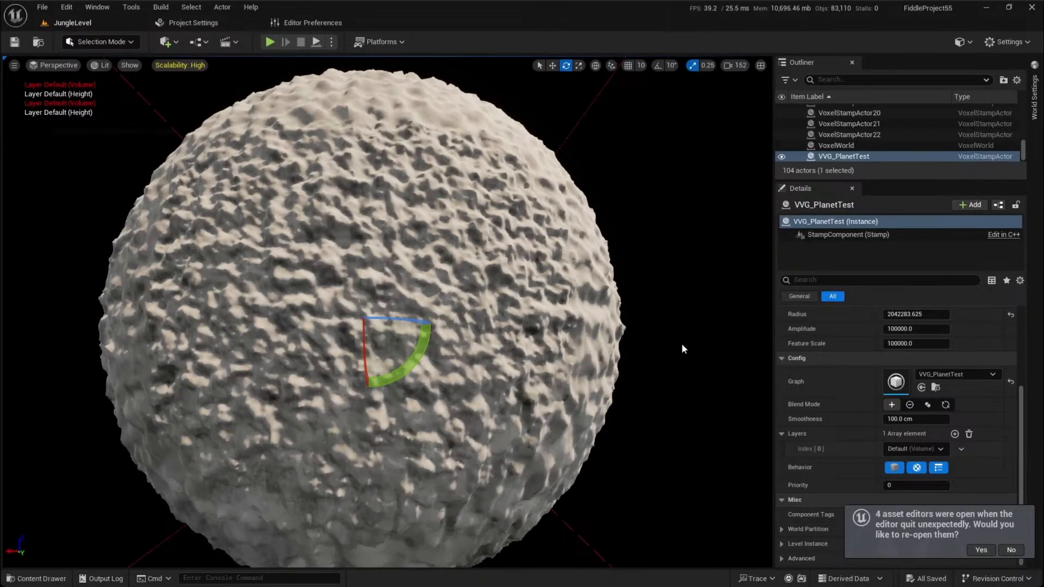
right_click_drag(682, 345, 560, 336)
key("f")
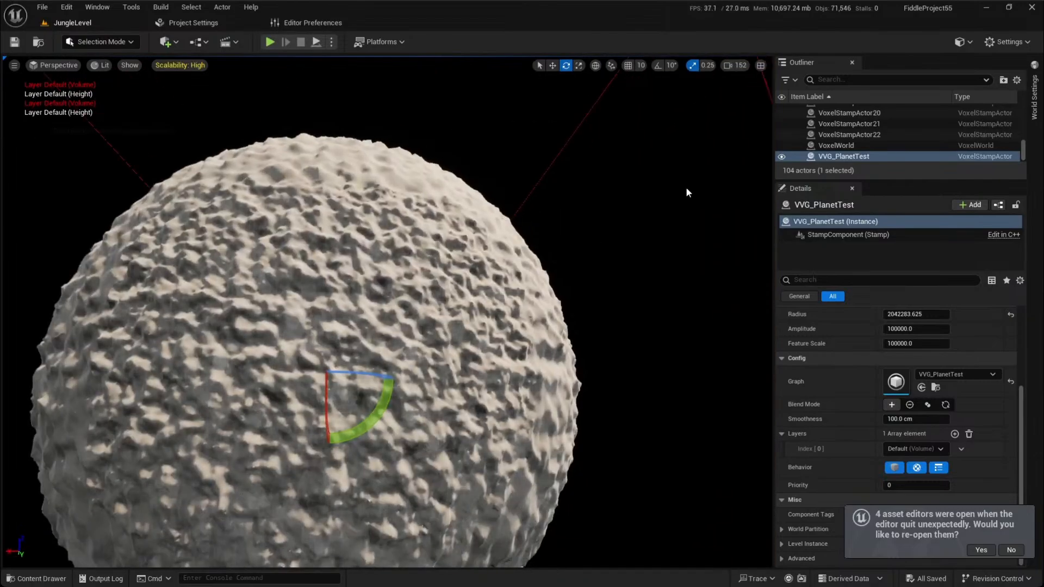
key("Delete")
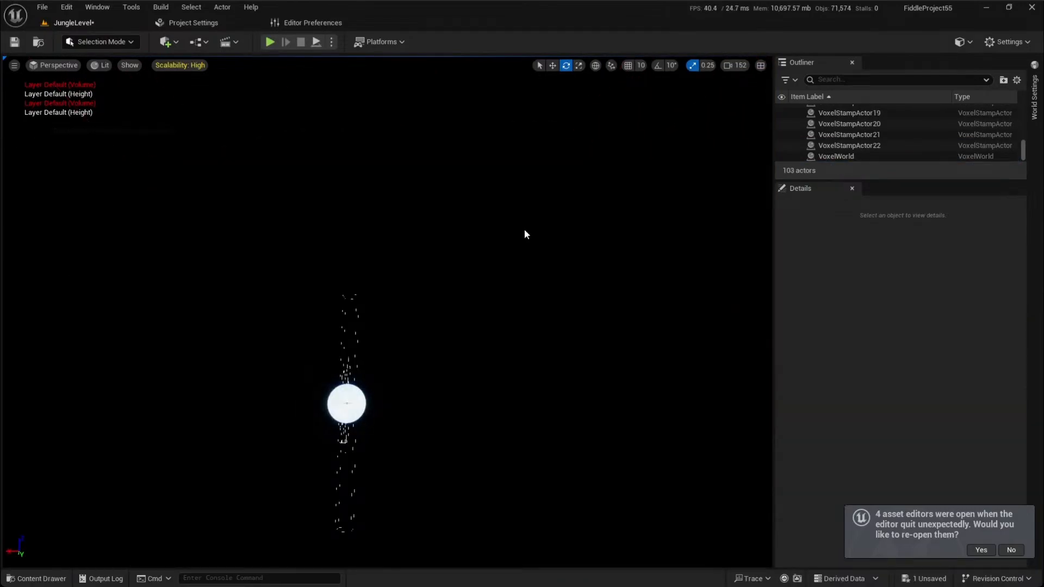
Focus the view on VoxelStampActor21 and hide the red stamp bounds by running voxel.ShowStampBounds 0
double_click(889, 133)
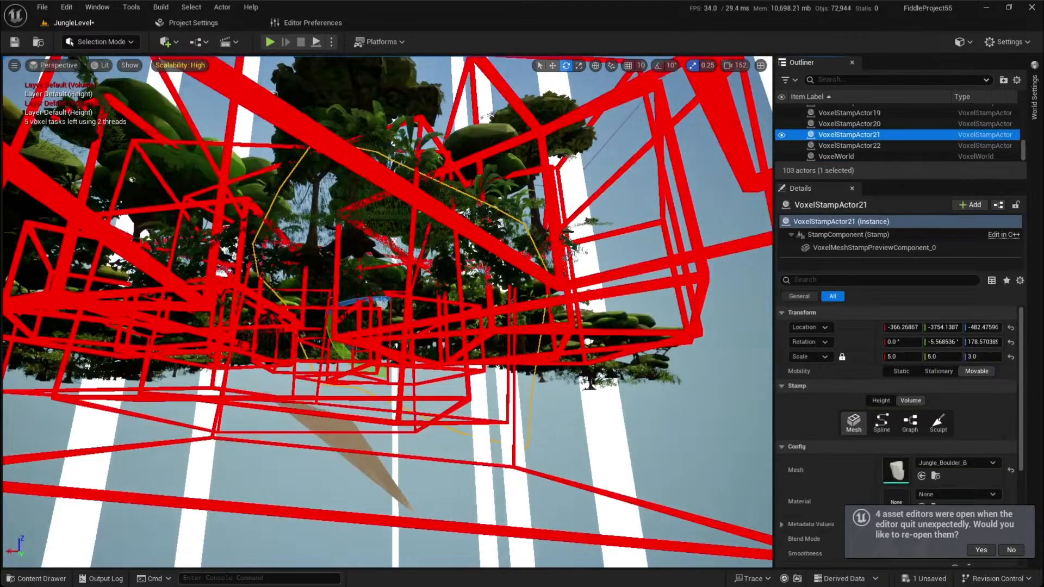
key("grave")
key("Up")
key("BackSpace")
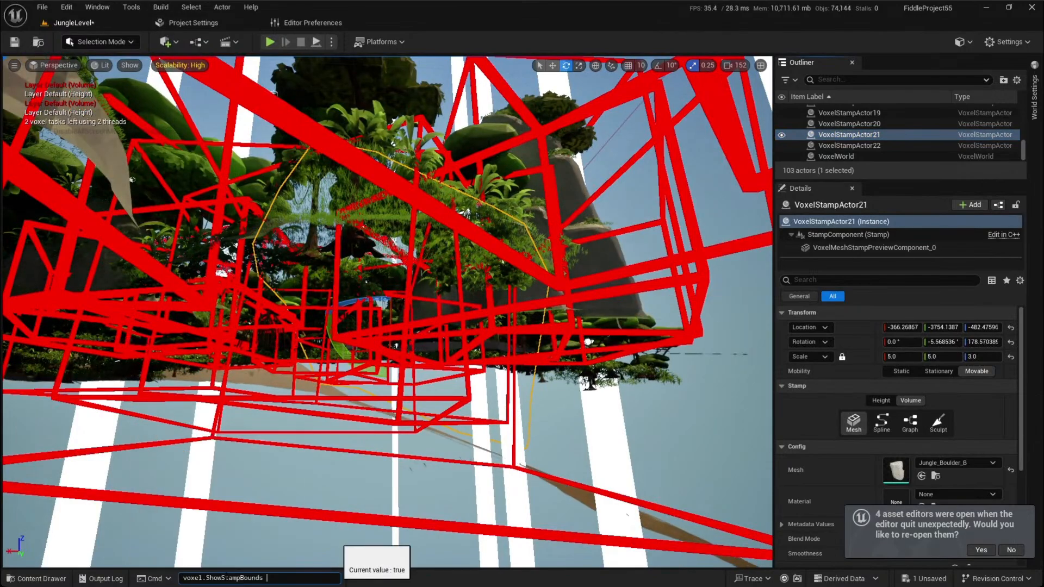
type("0")
key("Return")
Select the VLH_Mountain6 stamp and place a series of copies progressively farther out to extend the mountain terrain
right_click_drag(331, 434, 331, 457)
scroll(387, 311, "down", 3)
right_click_drag(387, 311, 421, 361)
scroll(393, 334, "down", 6)
scroll(393, 337, "up", 3)
left_click(422, 343)
key("w")
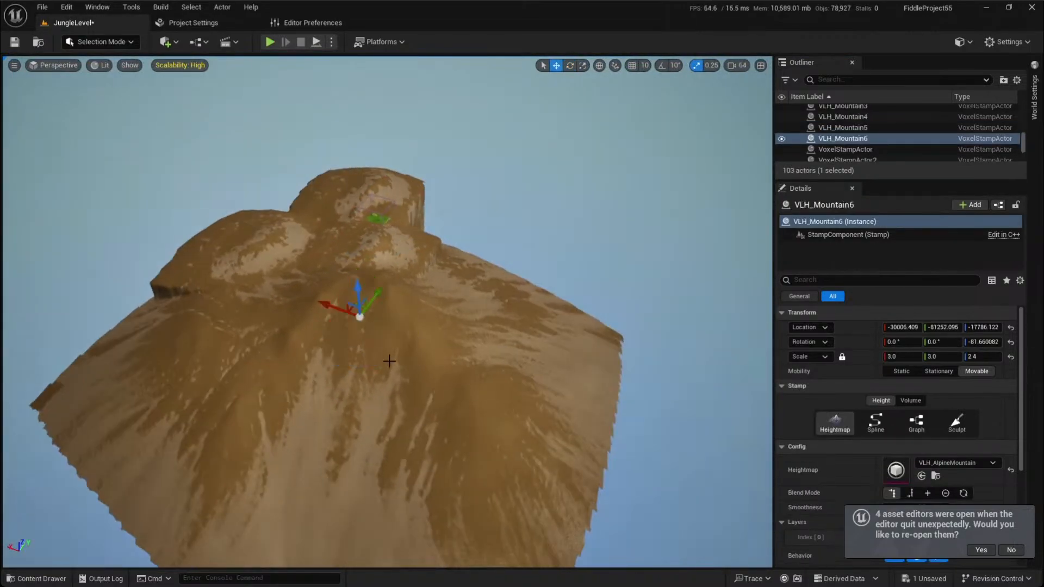
left_click_drag(334, 307, 481, 377, "alt")
left_click_drag(522, 346, 188, 177, "alt")
left_click_drag(125, 182, 25, 151, "alt")
left_click_drag(92, 145, 305, 99, "alt")
right_click_drag(337, 103, 386, 112)
key("w")
scroll(348, 117, "up", 1)
key("s")
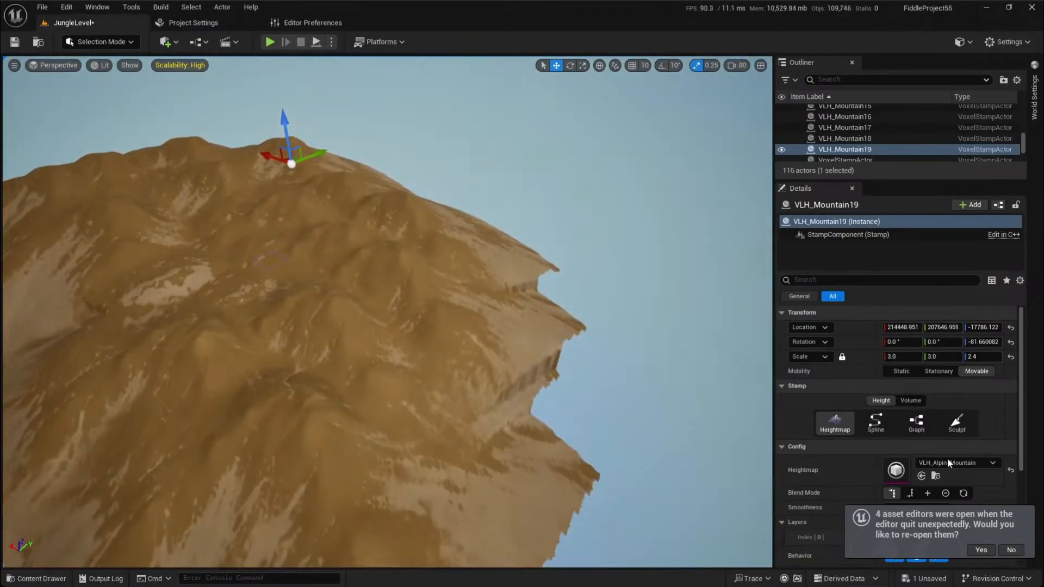
Dismiss the offer to re-open asset editors and check the VLH_AlpineMountain heightmap's size and settings in its editor
left_click(1000, 550)
scroll(924, 479, "down", 3)
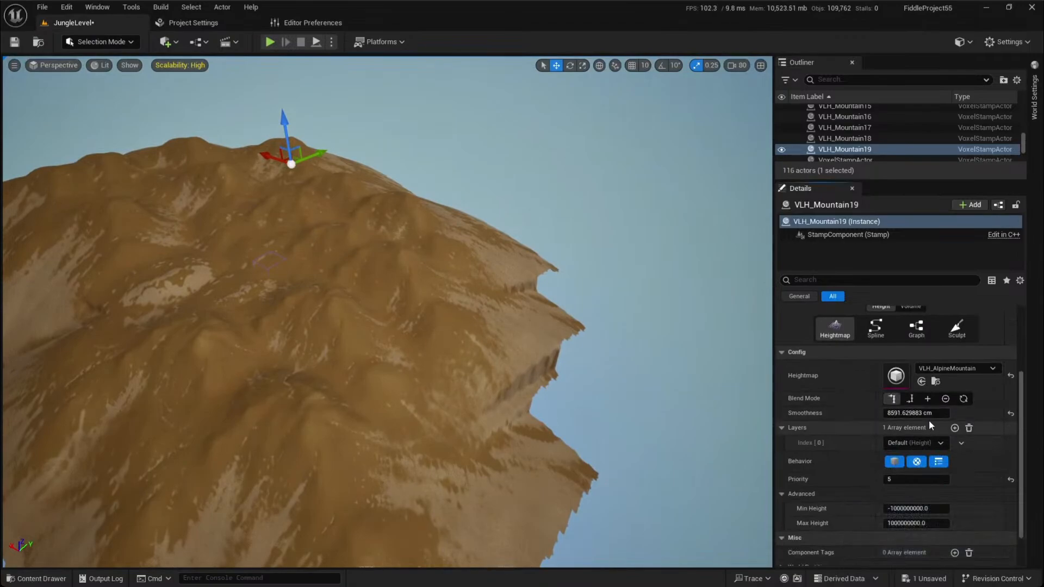
scroll(923, 457, "up", 3)
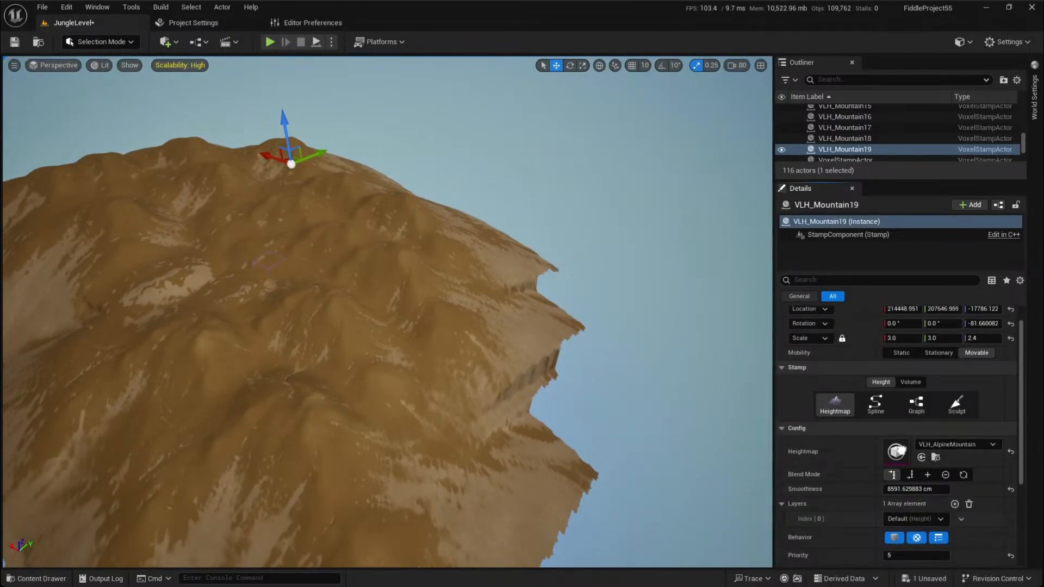
scroll(919, 413, "down", 2)
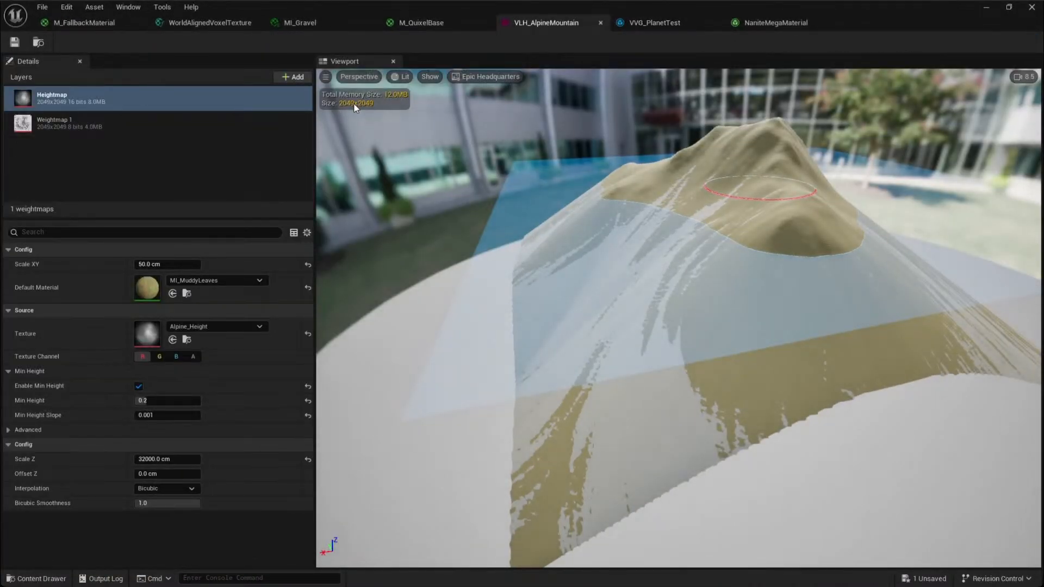
left_click(990, 7)
Duplicate the outermost mountain stamp farther along the Y axis and scale the copy proportionally to 10 in X
right_click_drag(441, 227, 524, 93)
left_click_drag(381, 200, 432, 170, "alt")
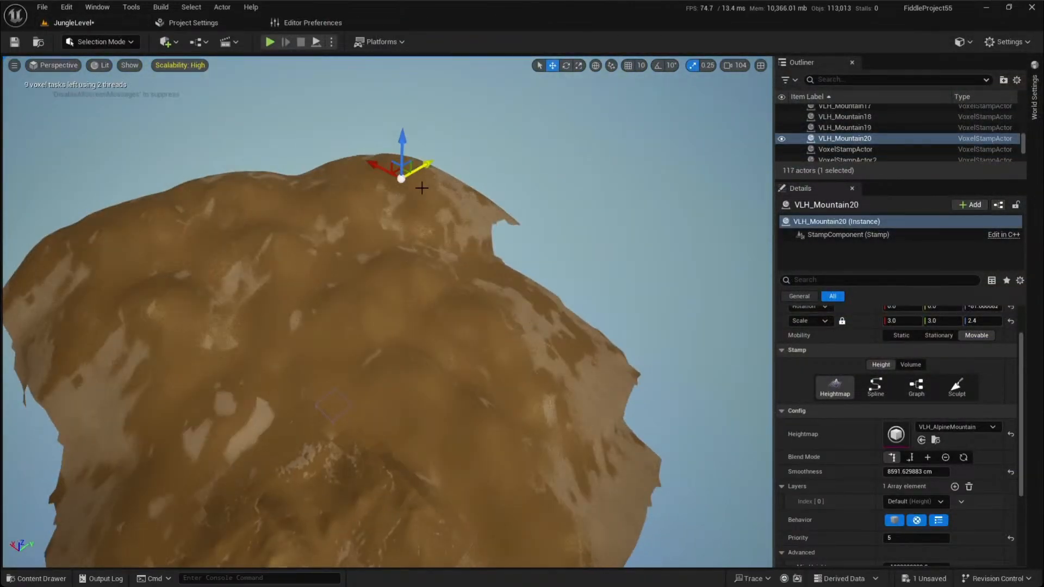
scroll(893, 330, "up", 1)
left_click(902, 338)
type("10")
key("Return")
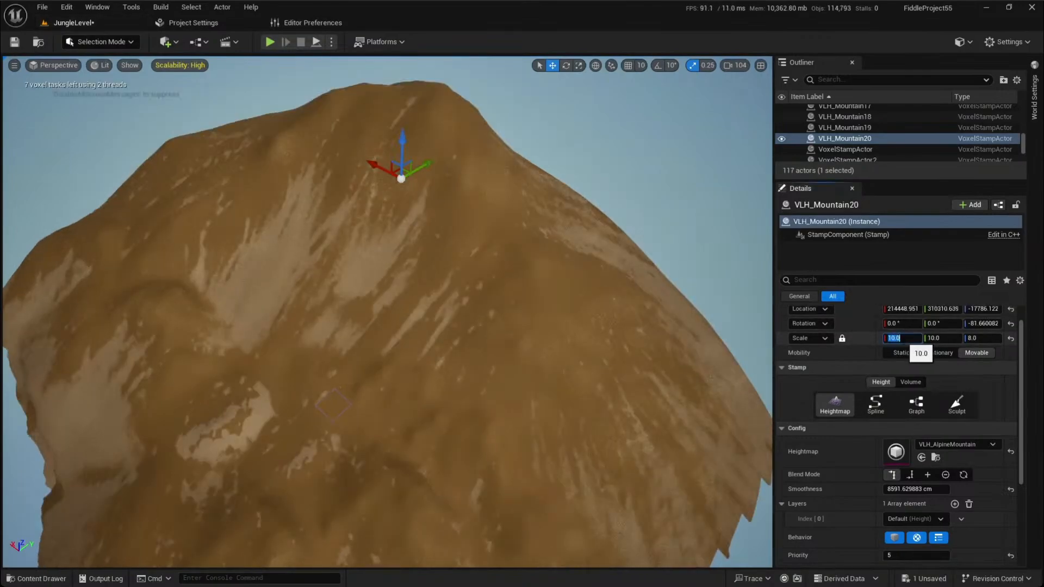
Unlock the enlarged mountain's scale ratio, set its Z scale to 4 and move it along Y to about 479763
left_click(842, 338)
left_click(987, 338)
type("4")
key("Return")
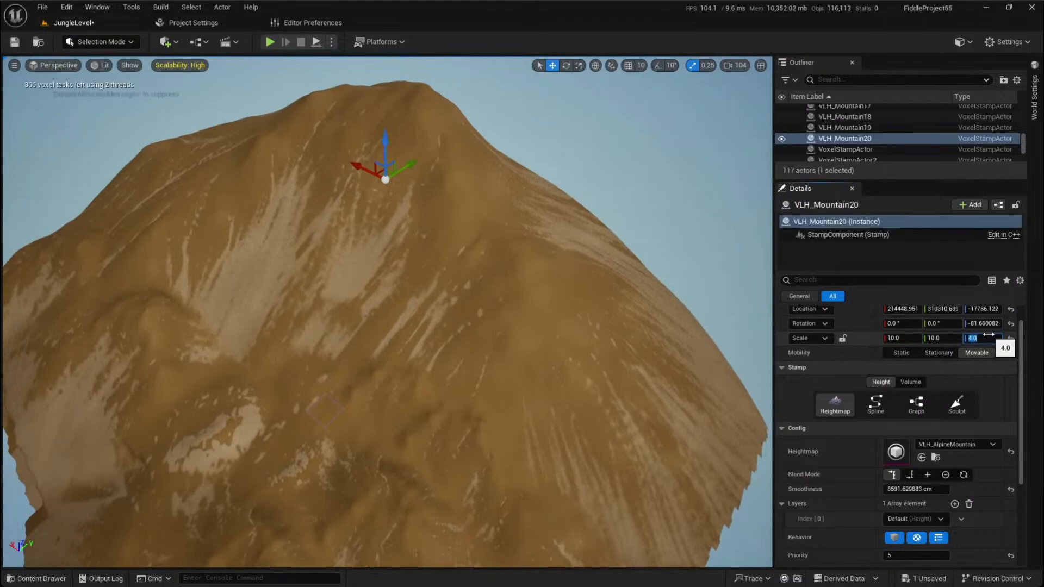
left_click_drag(412, 163, 517, 144)
Examine the extended mountain terrain from afar and at ground level, comparing the wireframe and lit view modes
right_click_drag(517, 145, 468, 142)
key("w")
scroll(513, 138, "down", 2)
scroll(501, 315, "down", 1)
right_click_drag(501, 314, 563, 300)
key("w")
key("w")
scroll(475, 312, "down", 4)
key("w")
scroll(556, 288, "down", 4)
key("w")
scroll(463, 308, "down", 1)
right_click_drag(463, 308, 340, 334)
key("alt+2")
key("alt+4")
key("w")
scroll(466, 321, "up", 8)
key("w")
scroll(465, 321, "down", 8)
mouse_move(468, 326)
right_mouse_down()
mouse_move(476, 334)
mouse_move(327, 329)
mouse_move(462, 322)
right_mouse_up()
key("alt+2")
key("alt+4")
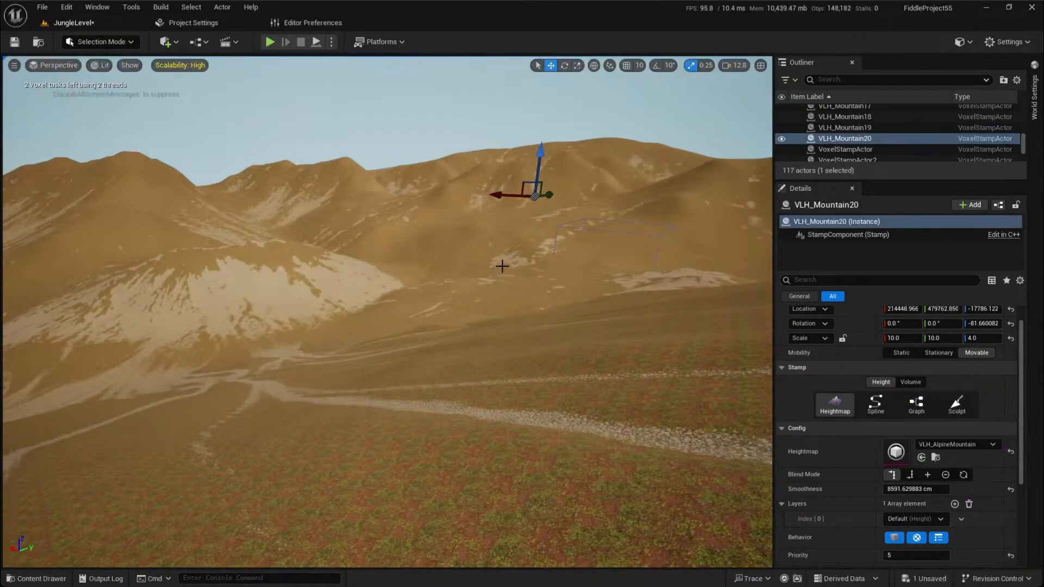
Save the level
key("ctrl+s")
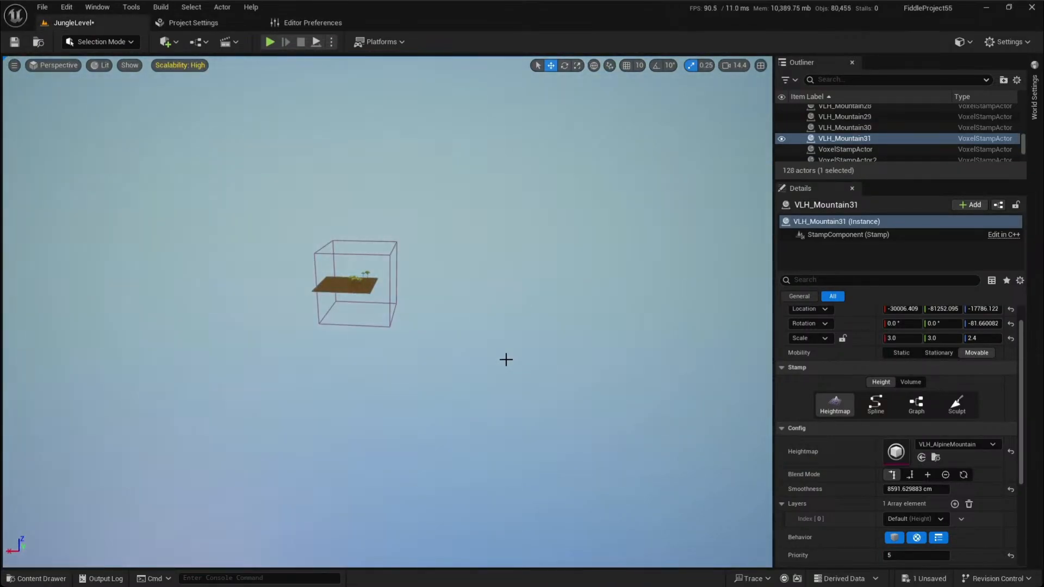
Examine the surrounding mountain range and the jungle tree area from several ground-level and elevated viewpoints
scroll(505, 359, "down", 1)
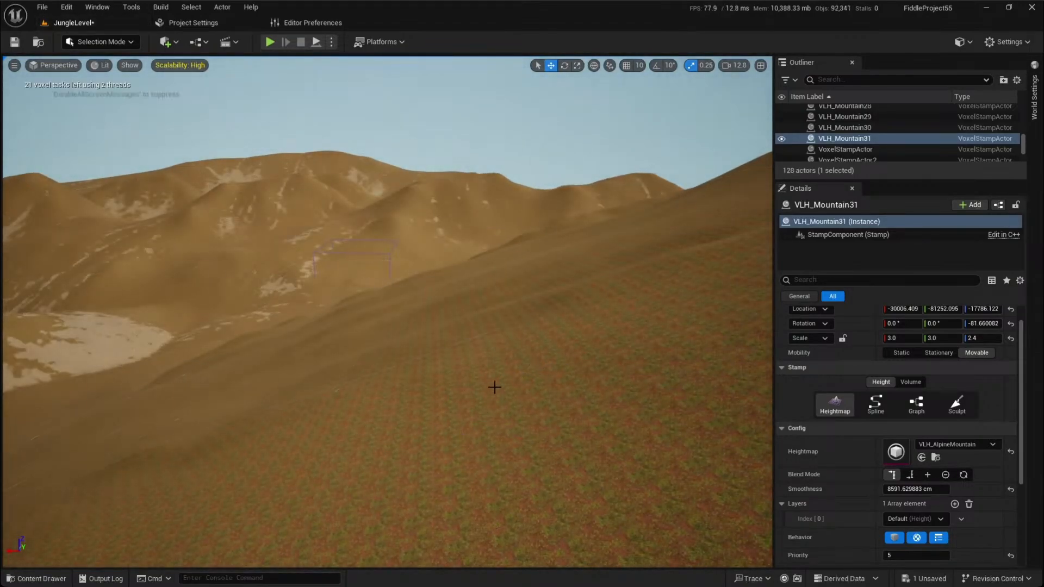
right_click_drag(526, 465, 552, 459)
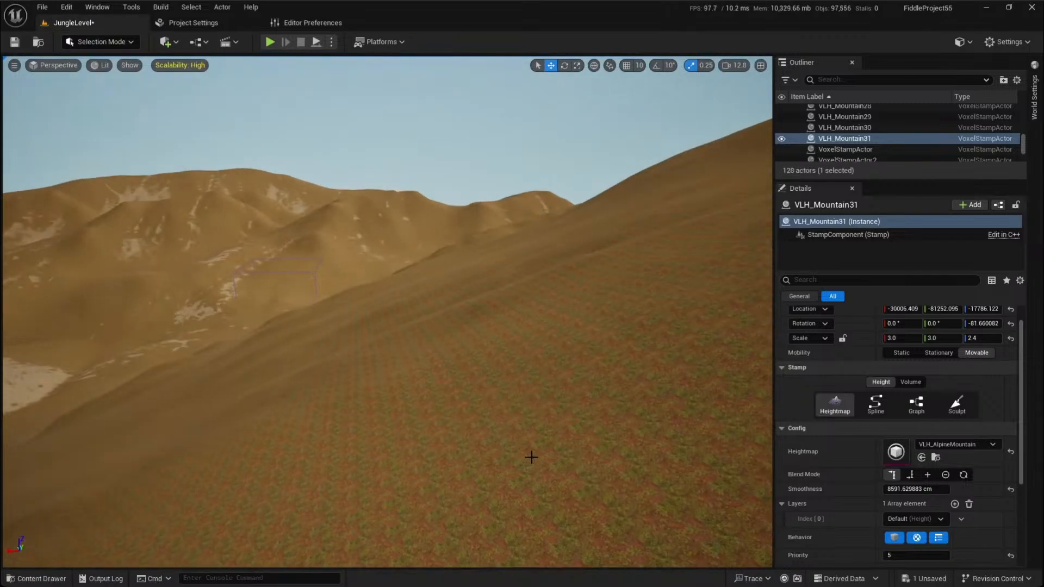
right_click_drag(531, 457, 533, 457)
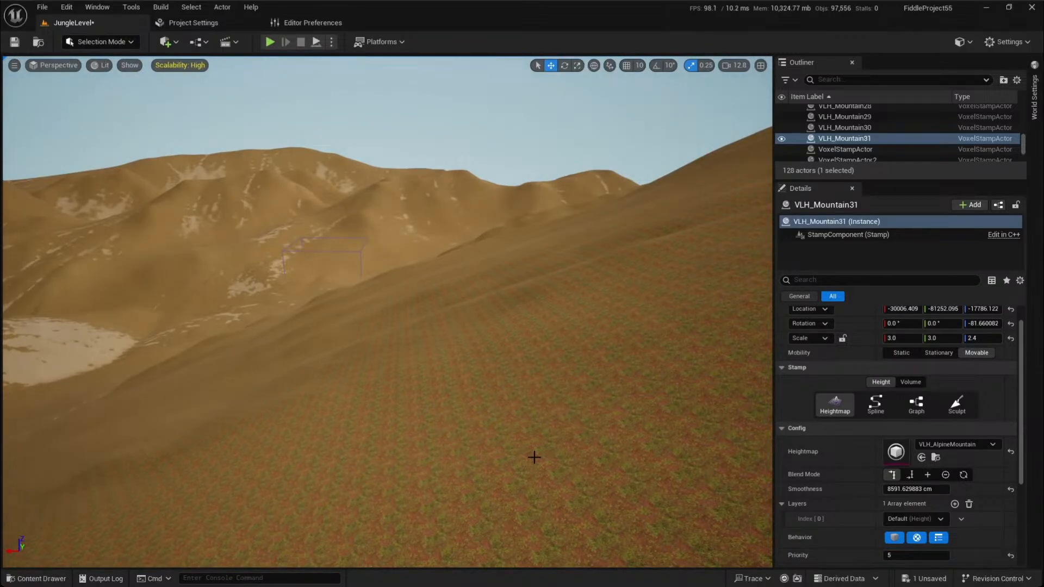
right_click_drag(524, 403, 815, 392)
key("w")
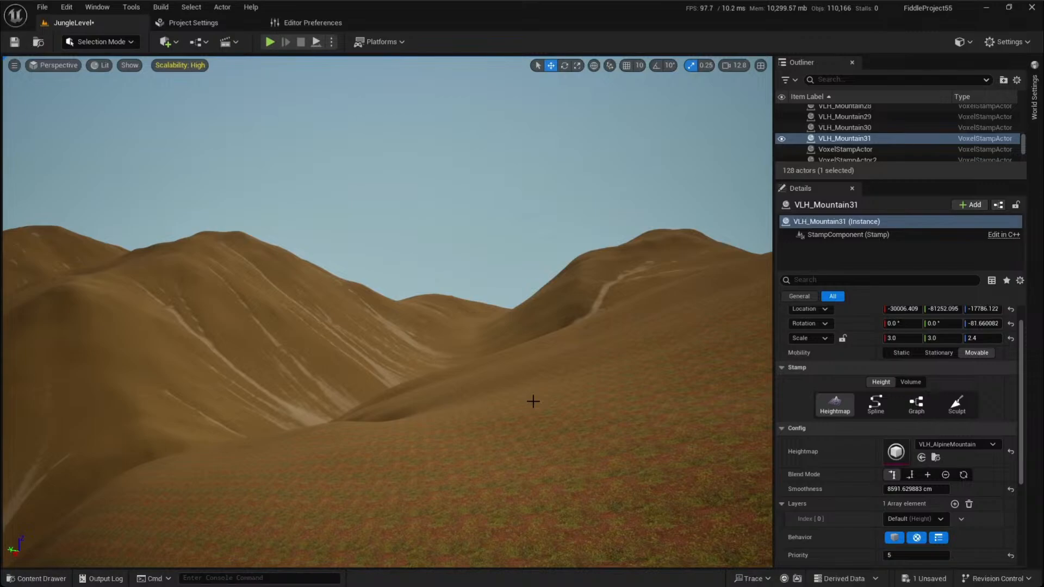
key("w")
right_click_drag(533, 401, 163, 359)
scroll(534, 402, "up", 8)
key("w")
scroll(534, 401, "down", 5)
key("w")
scroll(522, 416, "down", 2)
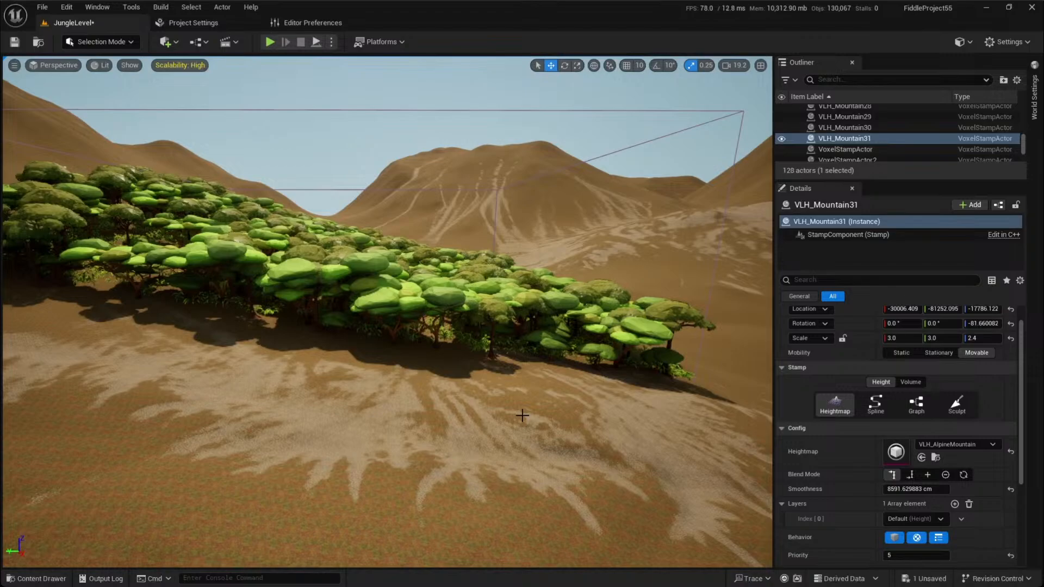
key("e")
scroll(522, 416, "up", 2)
right_click_drag(522, 416, 433, 422)
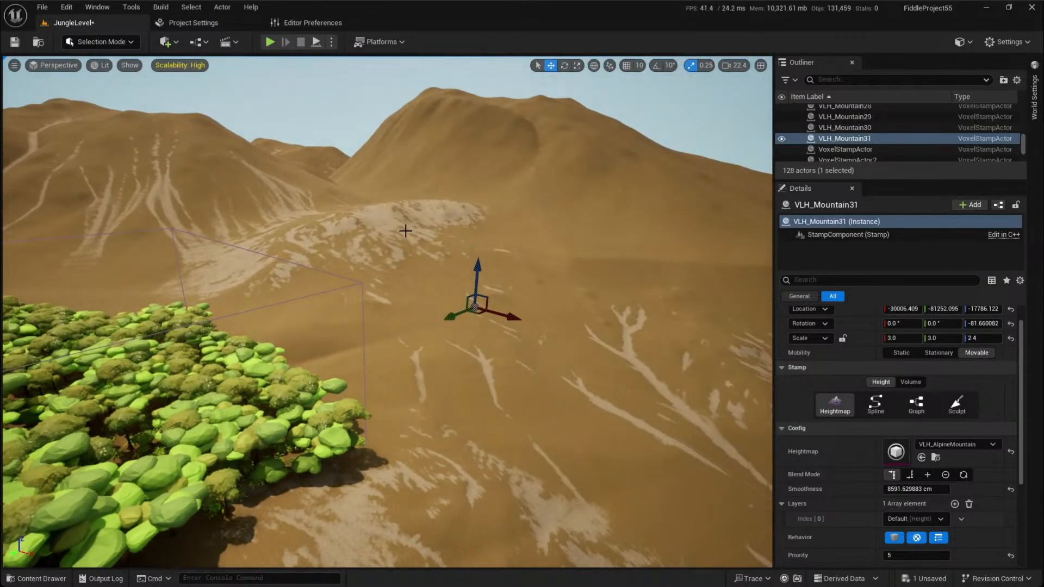
Add a Voxel Stamp Actor to the terrain near the jungle trees, raise it slightly and make it a volume mesh stamp
left_click(165, 41)
mouse_move(222, 220)
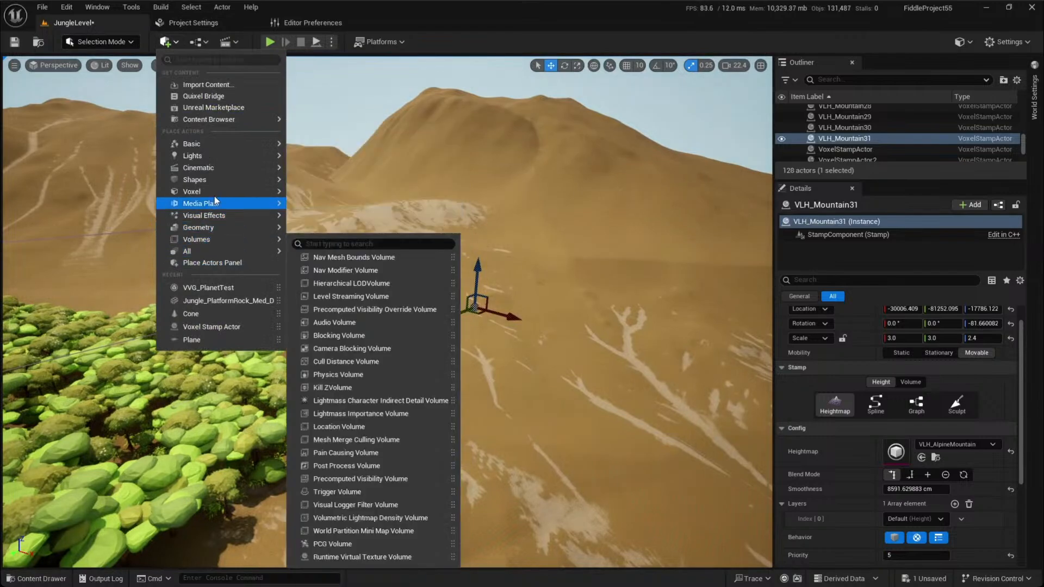
mouse_move(215, 193)
left_click(326, 210)
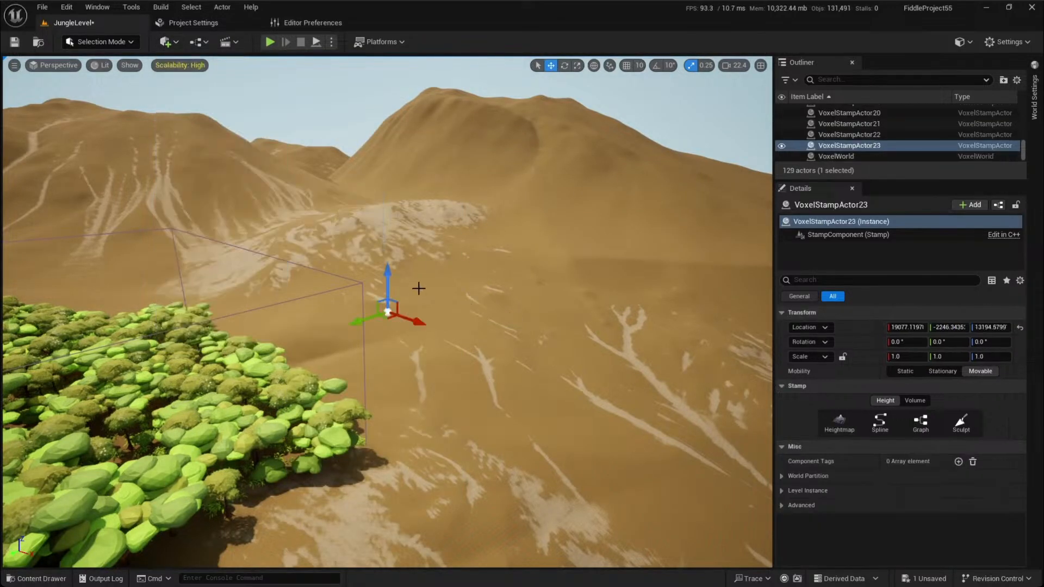
left_click_drag(388, 283, 388, 247)
left_click(914, 401)
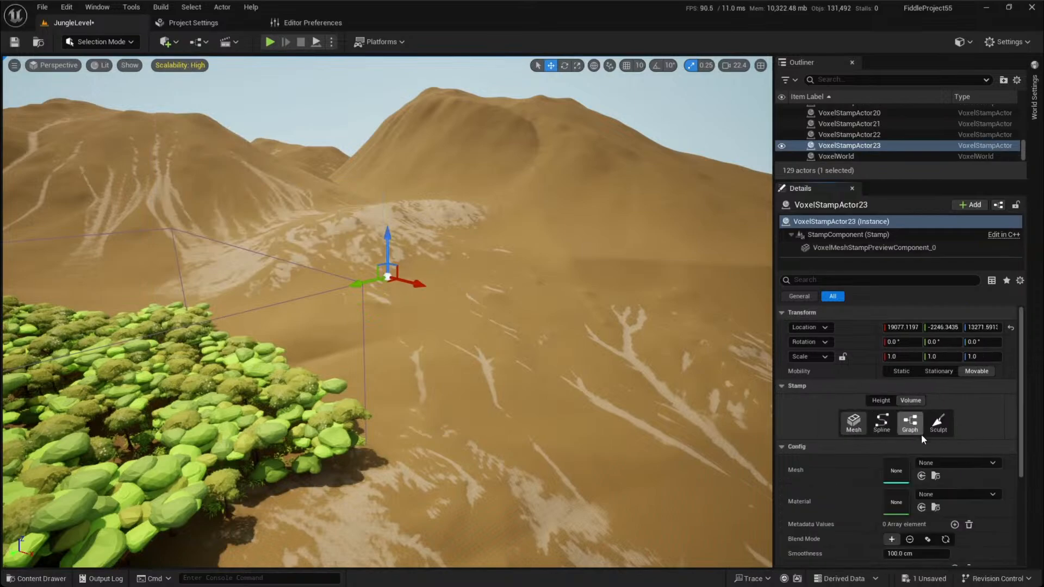
Assign the CanyonRock1 mesh from VoxelExamples/BrushesAndGraphs/BrushMeshes to the new volume stamp
key("ctrl+space")
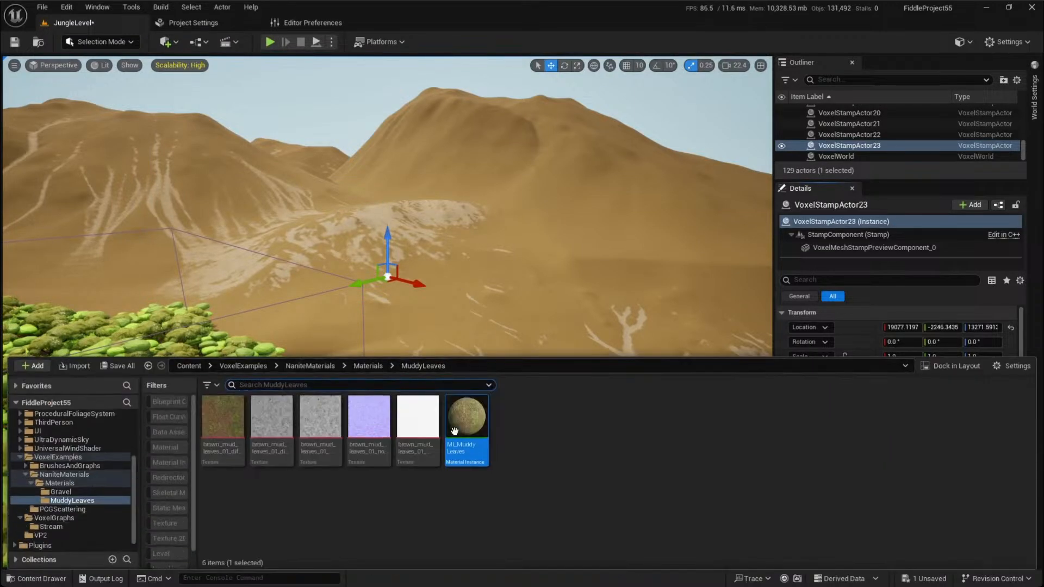
left_click(202, 371)
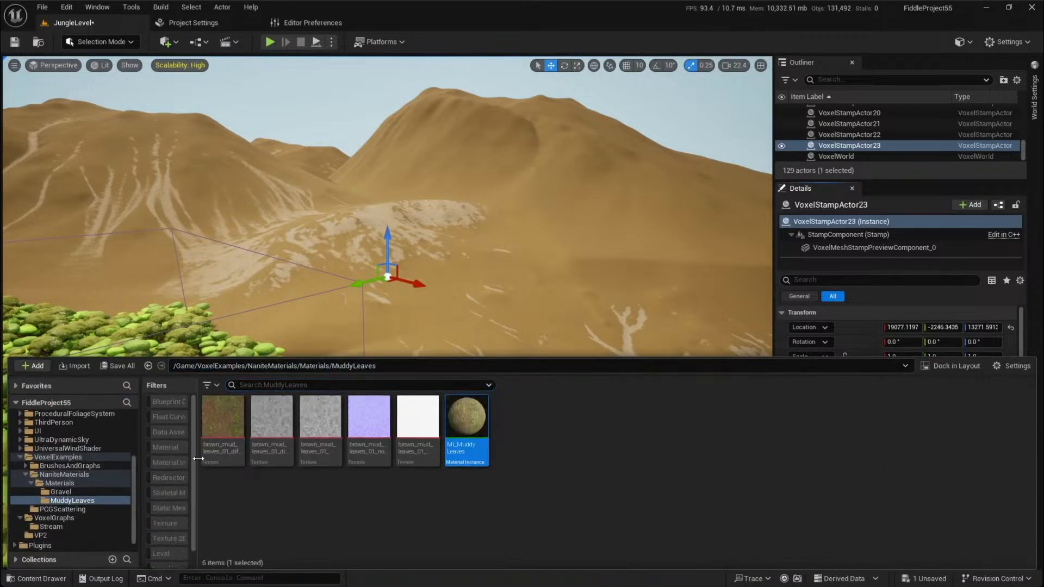
scroll(88, 514, "down", 1)
left_click(77, 455)
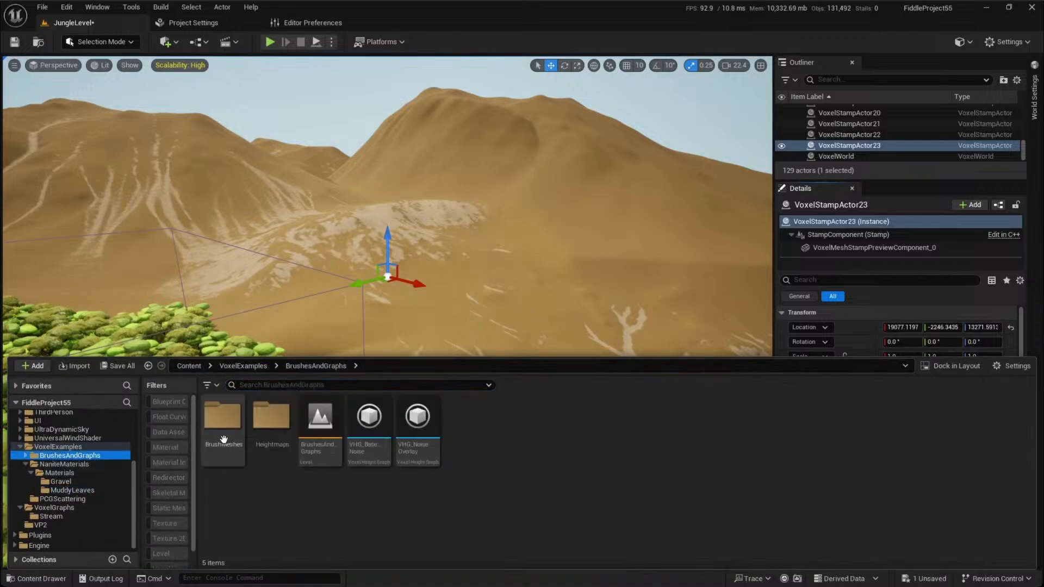
double_click(223, 418)
left_click(224, 438)
right_click_drag(647, 294, 635, 307)
left_click(920, 476)
Duplicate the canyon rock stamp into nine overlapping copies that form one long ridge above the terrain, leaving nothing selected
right_click_drag(466, 322, 408, 321)
scroll(459, 325, "down", 1)
scroll(457, 325, "down", 1)
left_click_drag(270, 302, 730, 169, "alt")
right_click_drag(485, 253, 566, 217)
left_click(188, 317)
Select three neighbouring canyon rock stamps in the ridge and shift them together
left_click(433, 231)
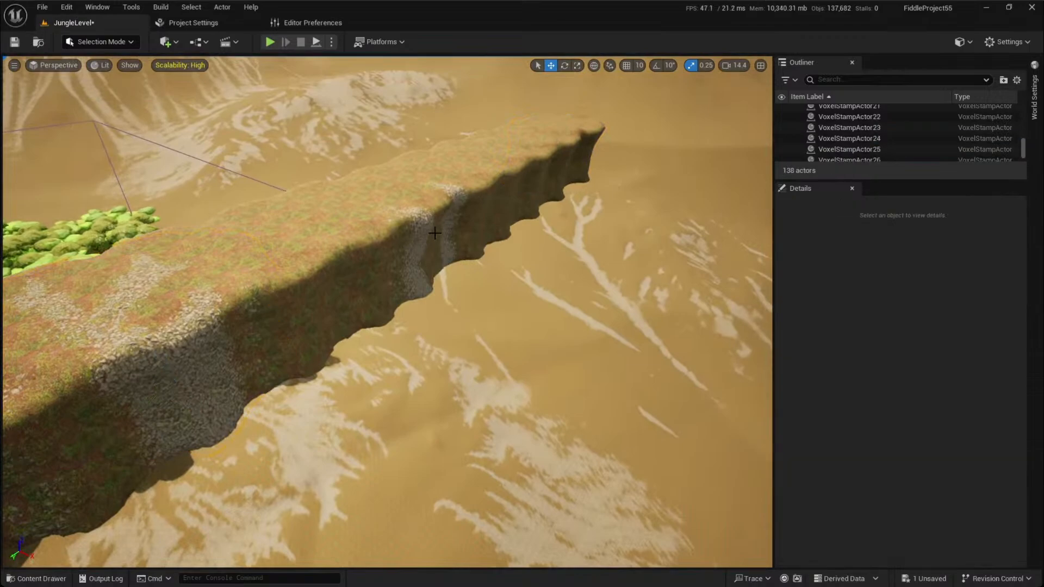
left_click(321, 253, "ctrl")
left_click(253, 300, "ctrl")
left_click_drag(253, 300, 289, 353)
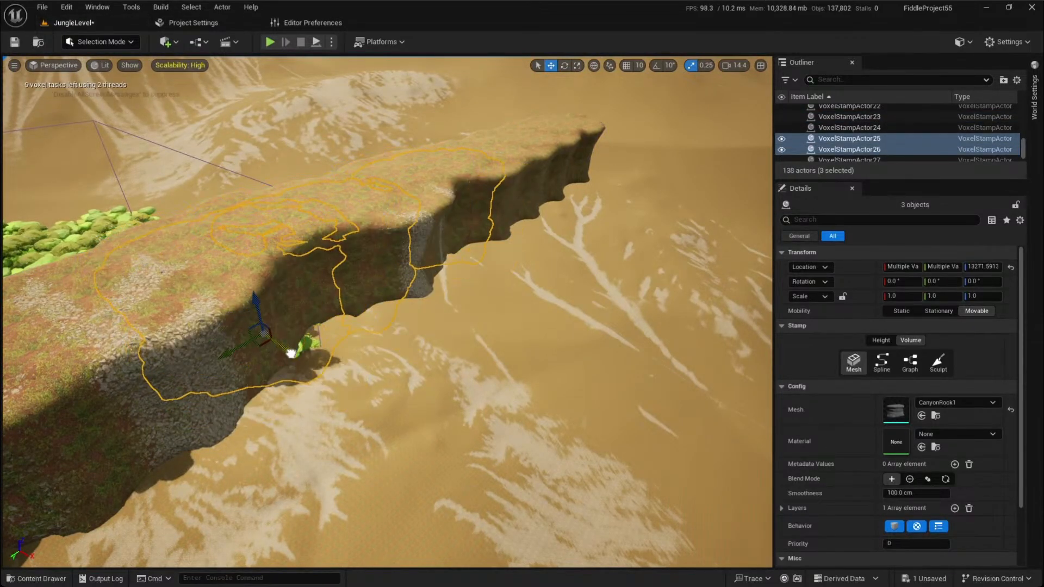
Examine how the canyon rock stamps blend into one ridge from several viewpoints and in different view modes, picking individual stamps
right_click_drag(400, 335, 348, 343)
key("s")
scroll(400, 335, "down", 1)
right_click_drag(529, 322, 563, 313)
key("w")
scroll(529, 323, "down", 3)
left_click(637, 239)
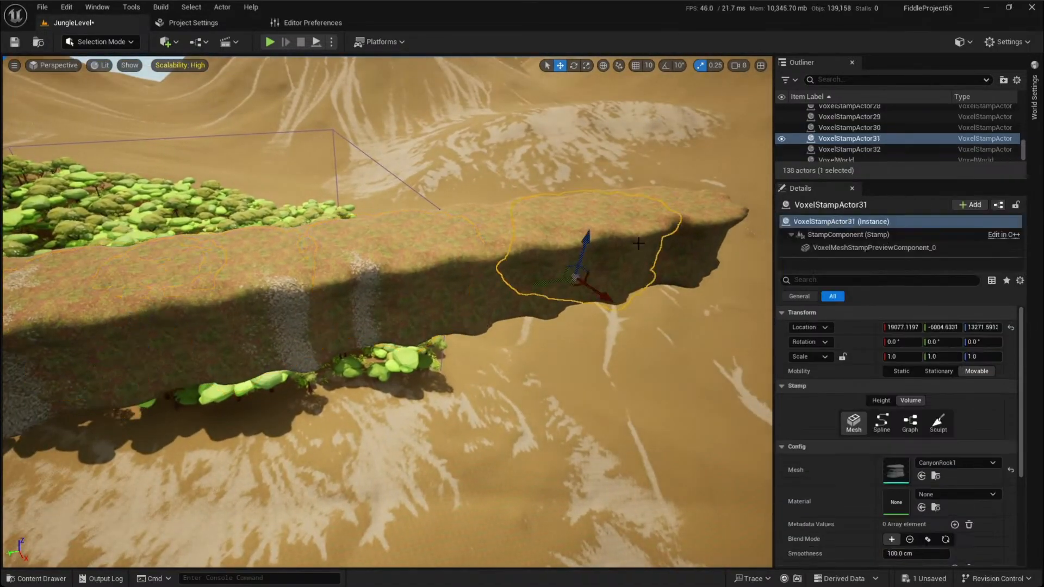
key("F1")
scroll(580, 253, "down", 2)
right_click_drag(581, 253, 620, 267)
key("w")
key("alt+4")
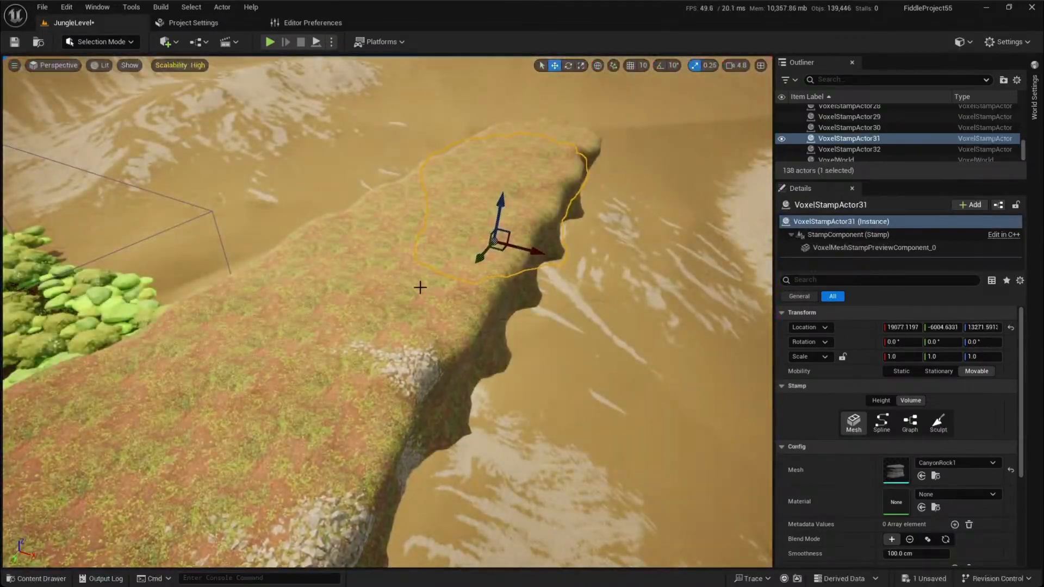
left_click(437, 321)
left_click_drag(458, 355, 456, 383)
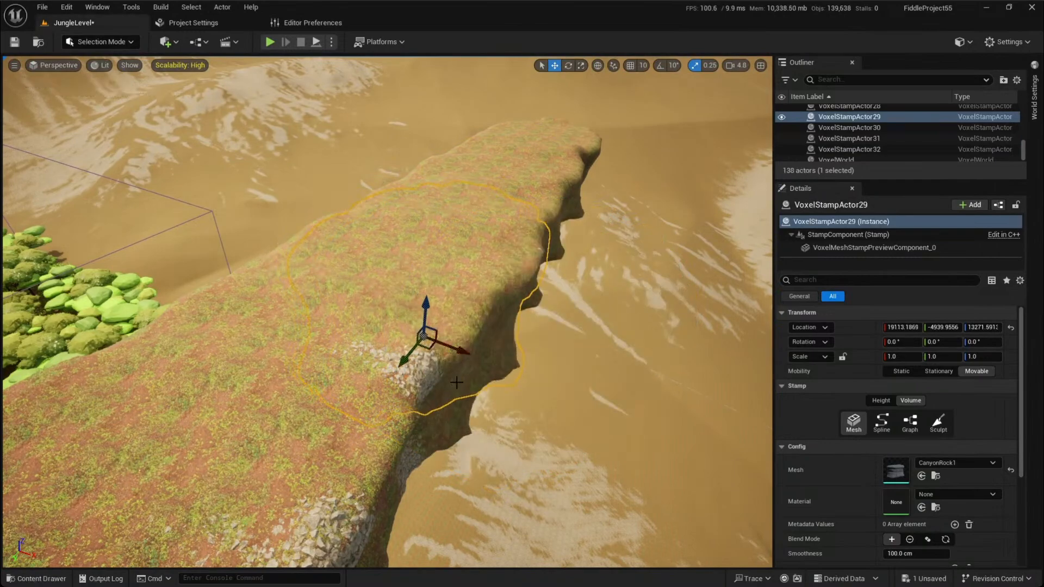
key("d")
right_click_drag(371, 364, 371, 364)
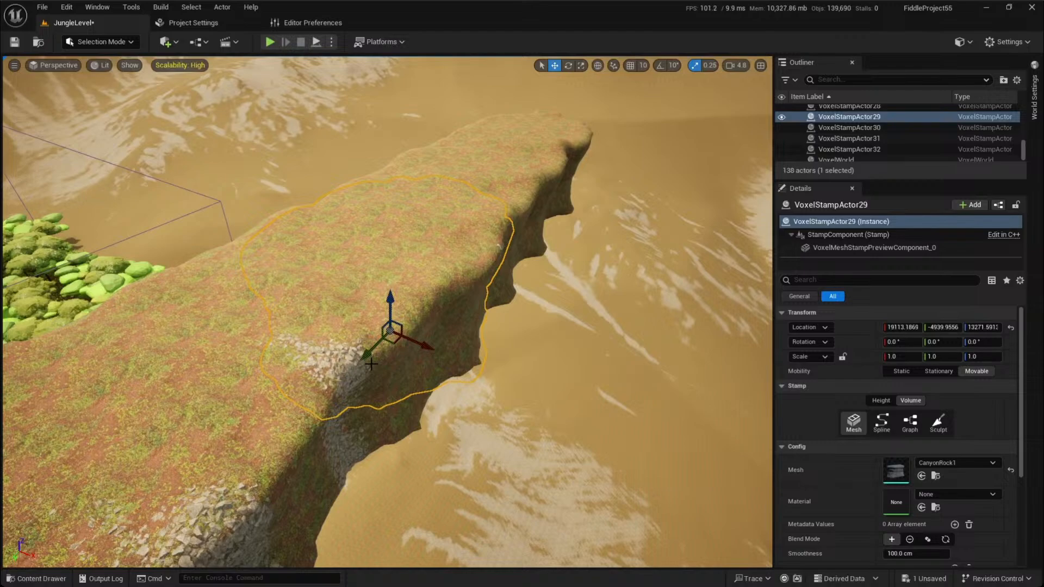
Switch to Voxel Sculpt mode and check which stamps are available as sculpt data
left_click(116, 41)
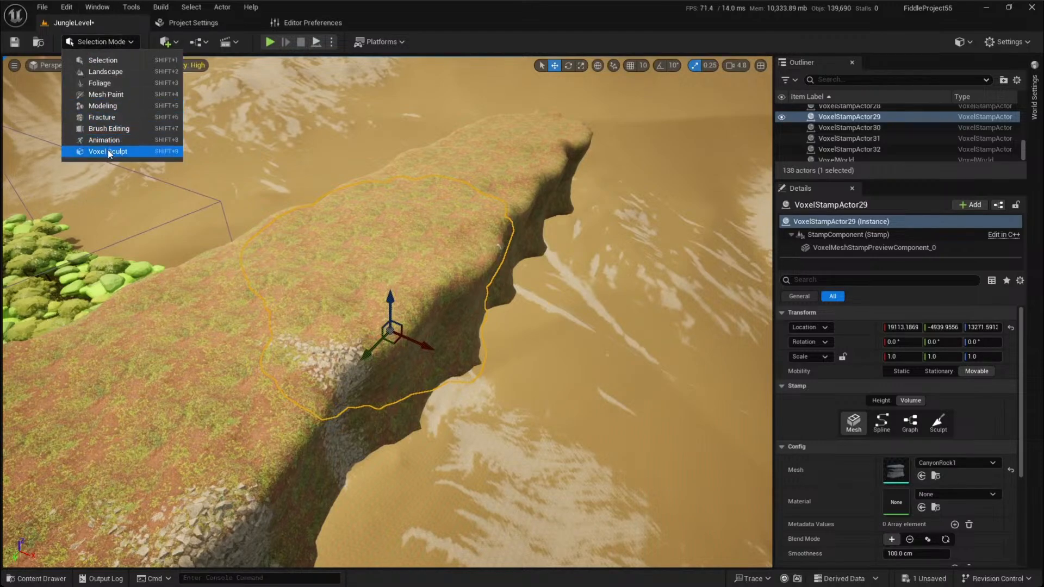
left_click(107, 151)
left_click(131, 100)
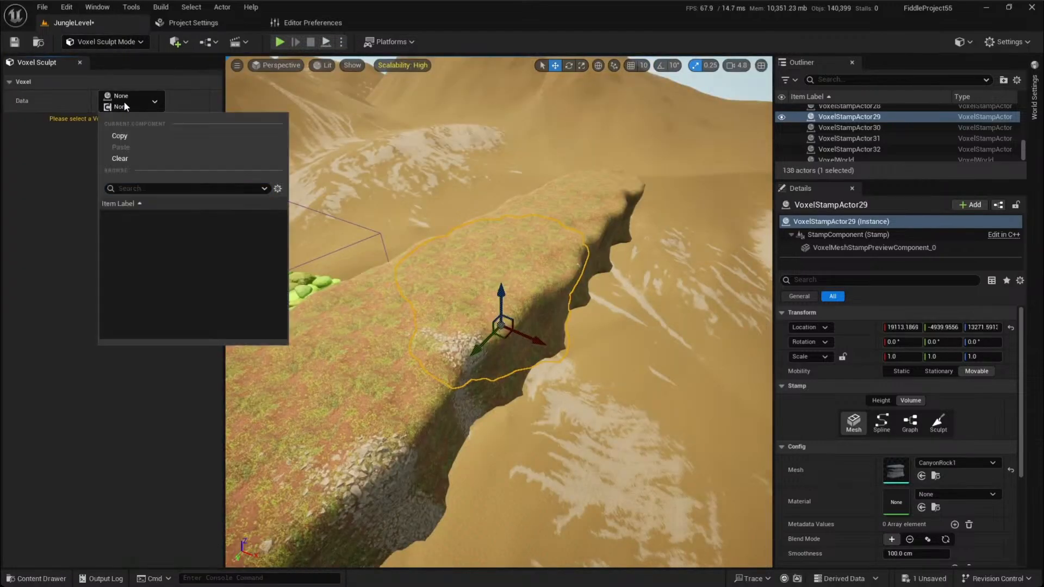
left_click(39, 160)
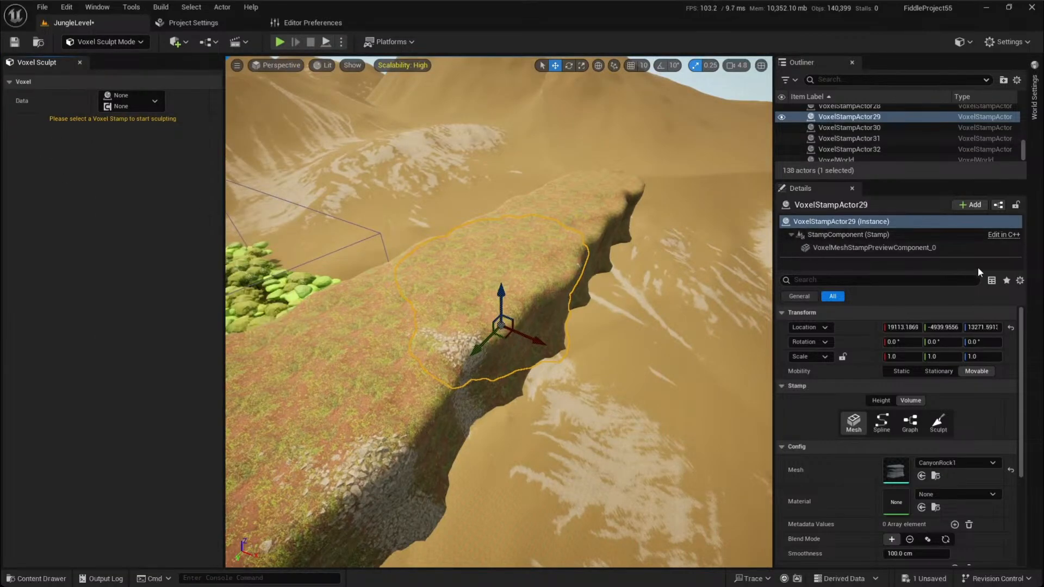
Add another Voxel Stamp Actor, reset its location to the origin and make it a height sculpt stamp
scroll(830, 132, "down", 1)
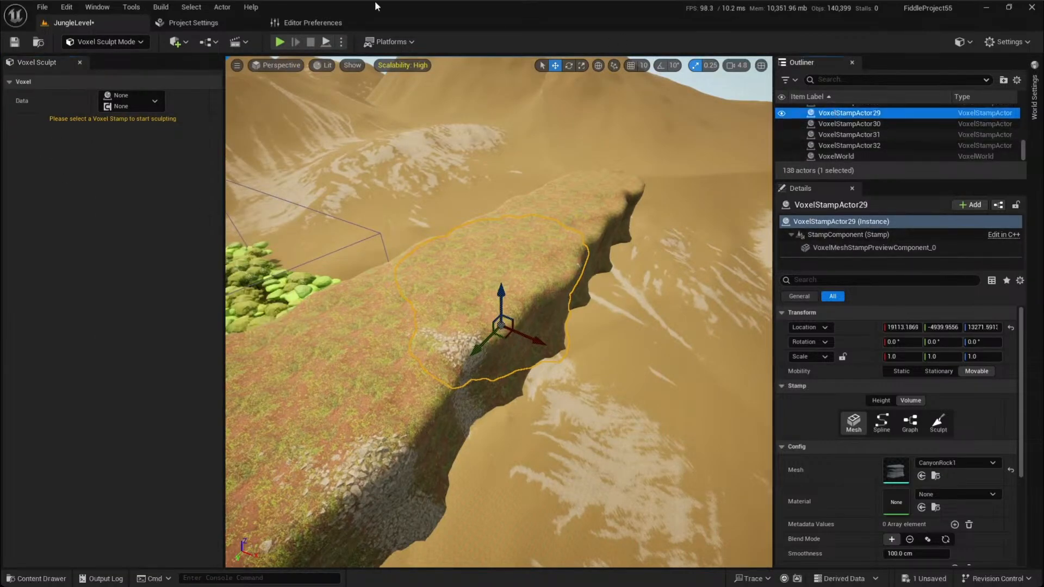
left_click(175, 42)
mouse_move(237, 214)
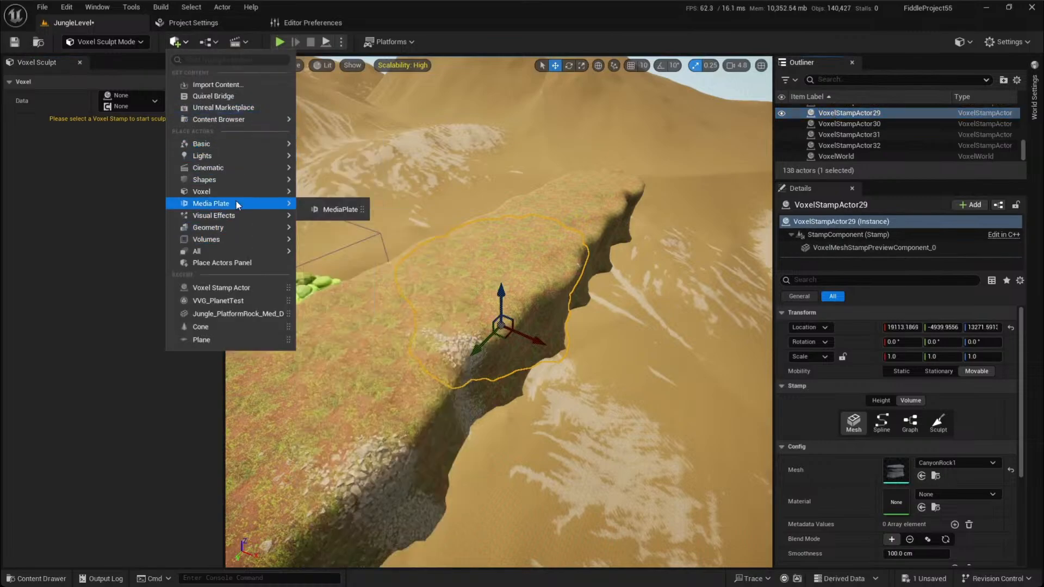
mouse_move(226, 190)
left_click(342, 212)
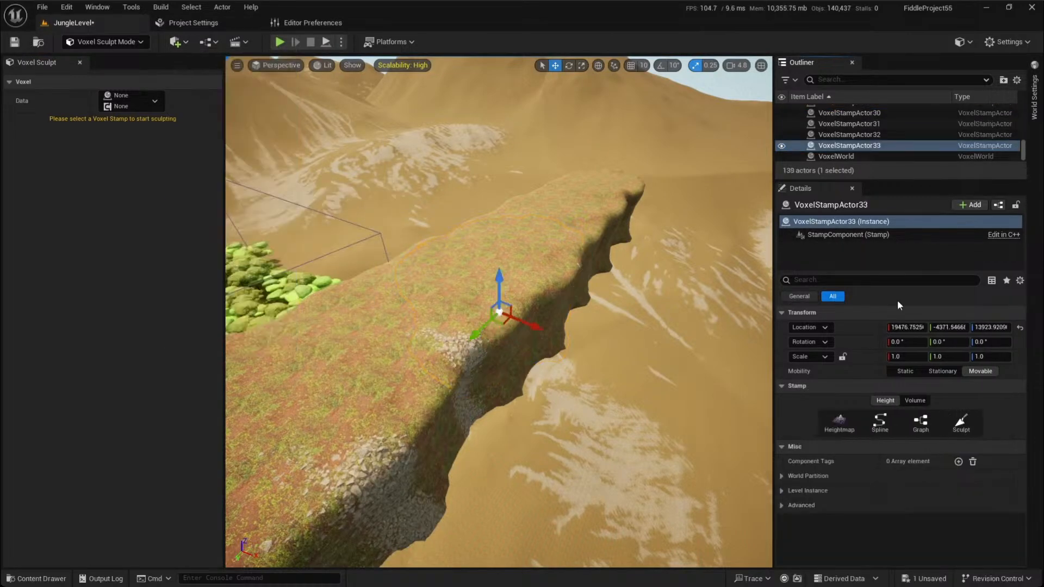
left_click(1020, 327)
left_click(961, 423)
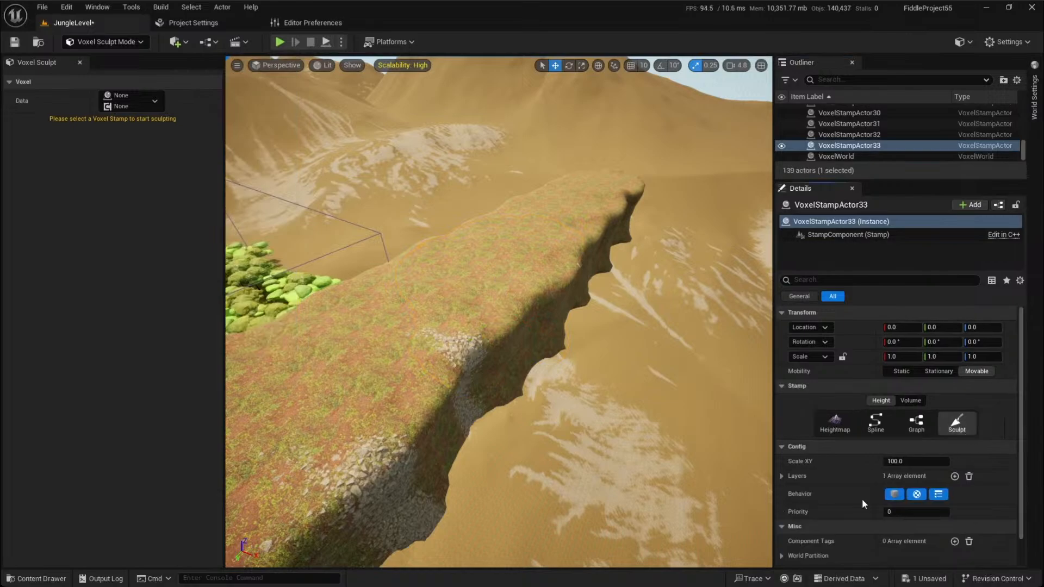
right_click_drag(873, 465, 836, 389)
Assign the new sculpt stamp as the Voxel Sculpt data source and check the advanced brush settings
left_click(128, 104)
left_click(169, 241)
left_click(10, 230)
left_click(10, 231)
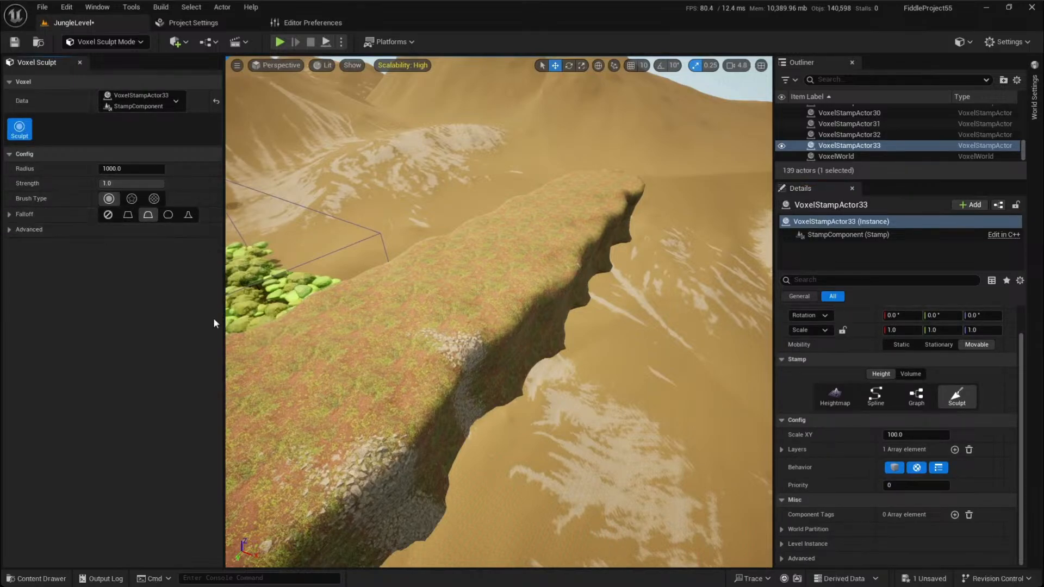
Try raising the ground near the jungle trees with the sculpt brush, then undo the stroke
right_click_drag(611, 355, 467, 346)
key("w")
scroll(543, 354, "up", 4)
left_click(529, 290)
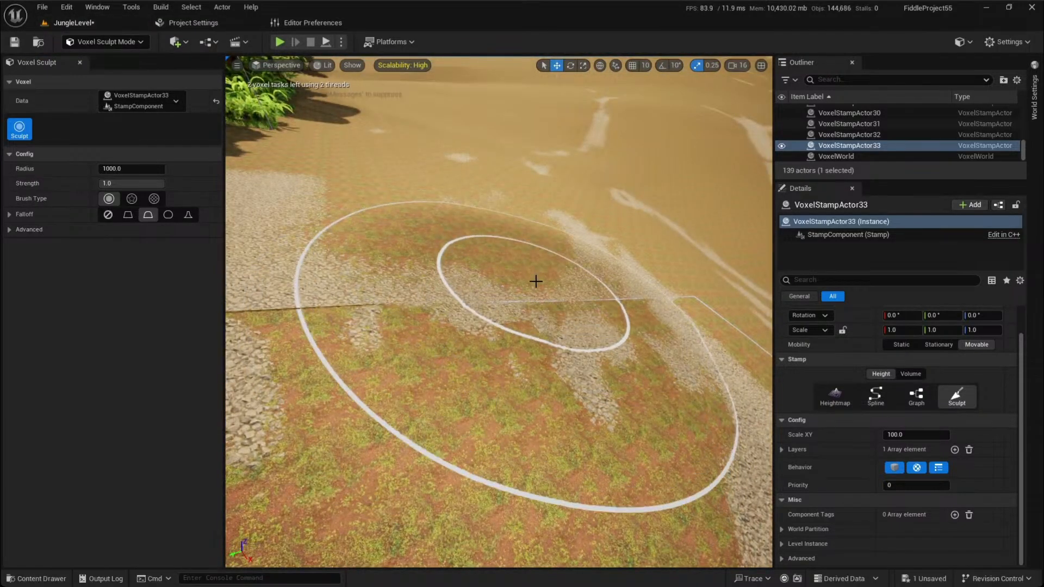
key("ctrl+z")
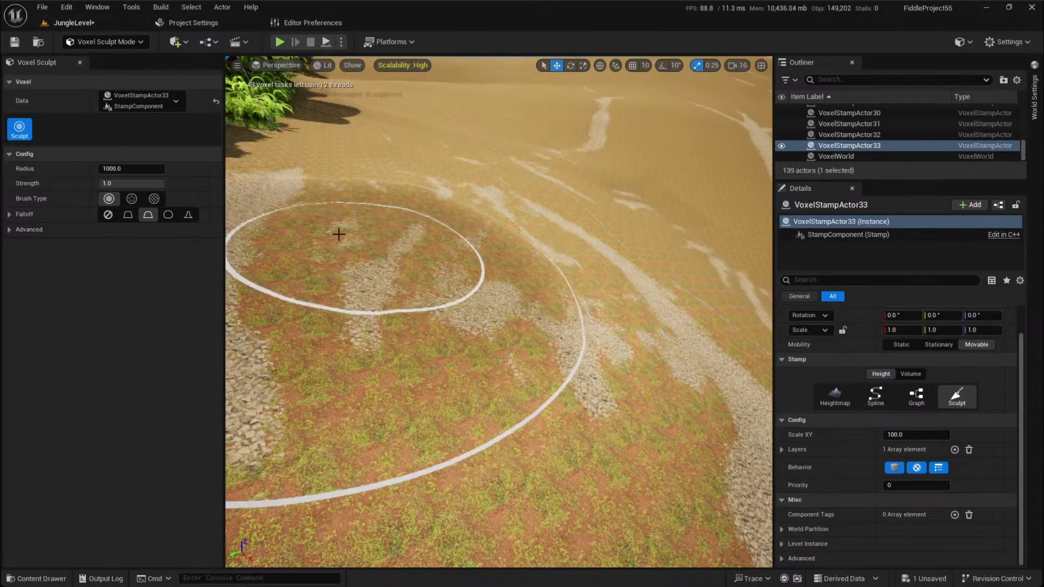
Set the sculpt stamp's priority to 10
left_click(911, 485)
type("10")
key("Return")
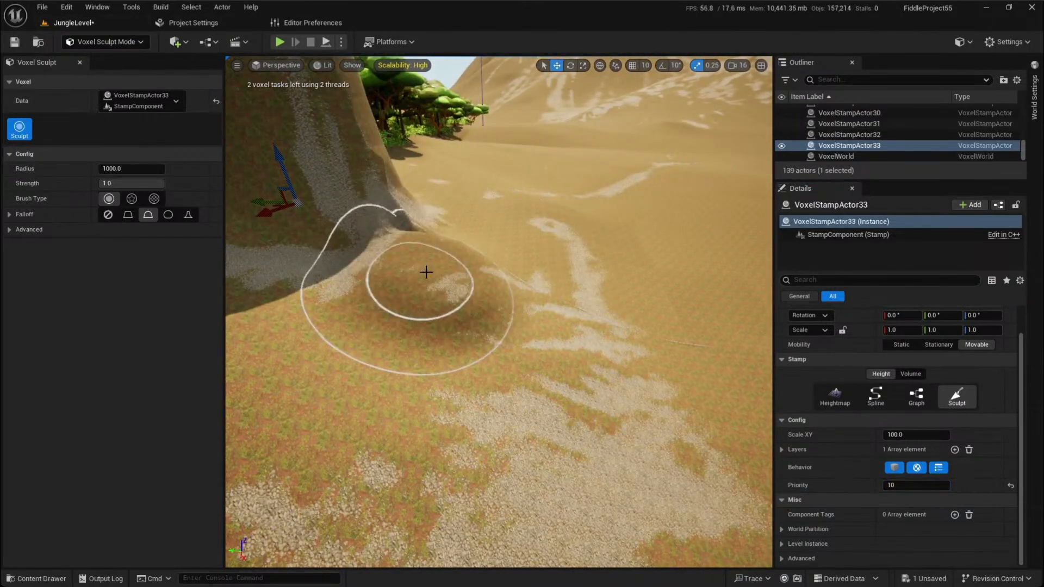
Sculpt a mound at the foot of the tall terrain pillar and return to Selection mode
mouse_move(313, 263)
left_mouse_down()
mouse_move(361, 319)
mouse_move(489, 347)
left_mouse_up()
scroll(489, 347, "down", 1)
mouse_move(489, 347)
right_mouse_down()
mouse_move(445, 304)
mouse_move(478, 293)
mouse_move(506, 348)
right_mouse_up()
scroll(499, 338, "down", 1)
key("shift+1")
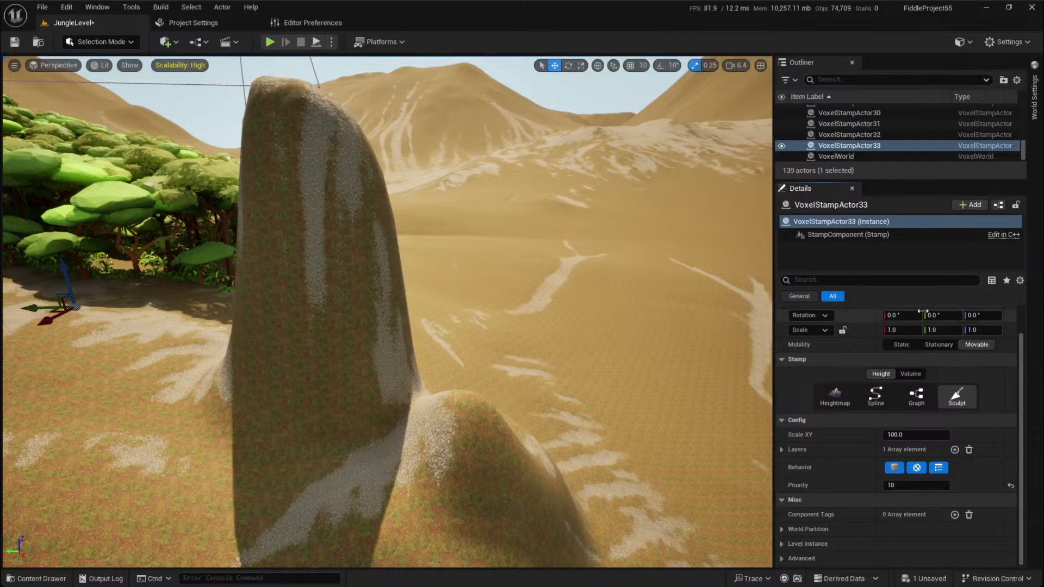
Switch to Discord, read back through the Voxel Plugin server's planets channel, and return to the Unreal level
key("super")
type("d")
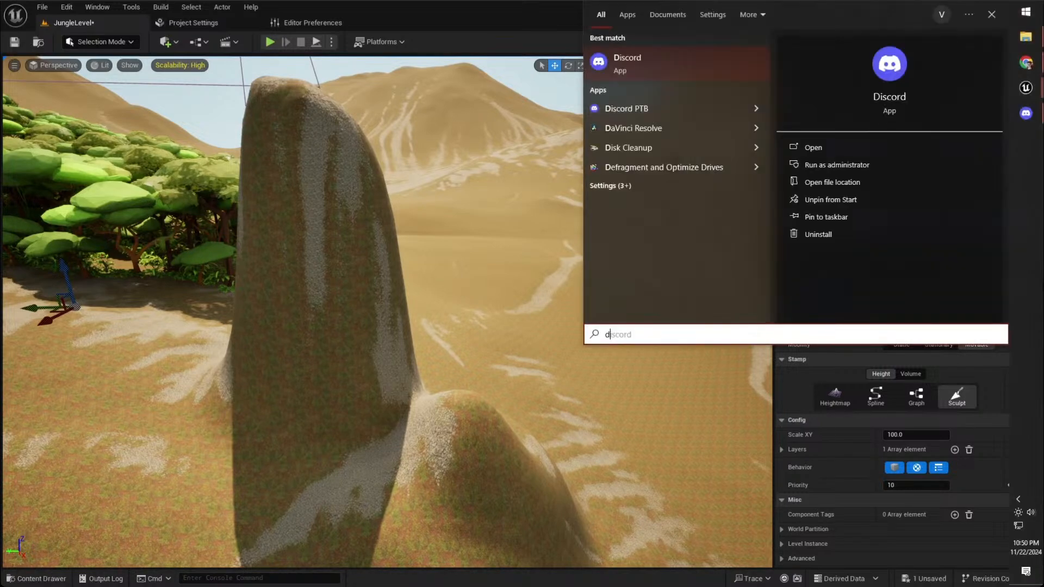
key("Return")
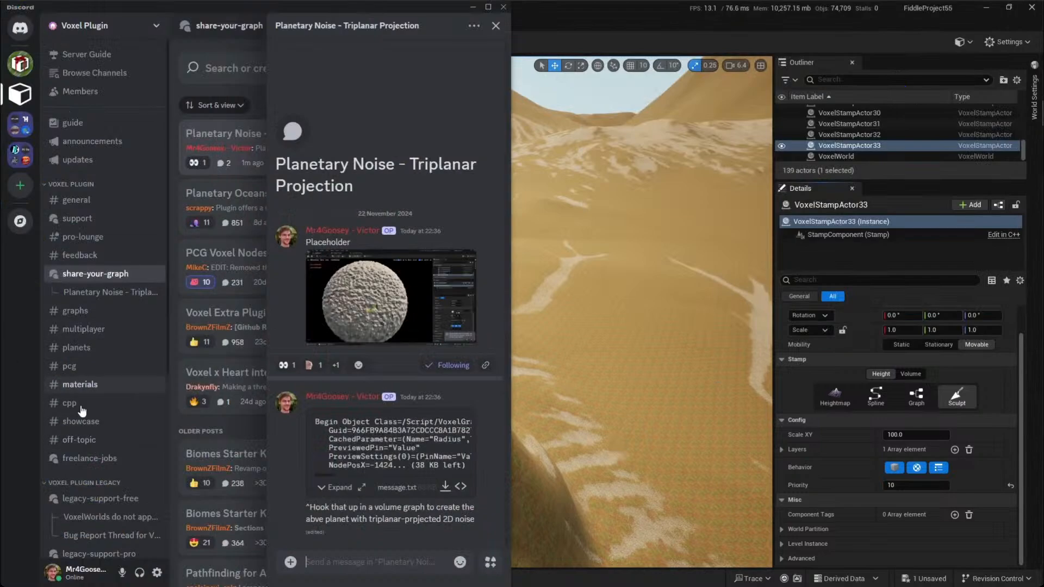
left_click(109, 348)
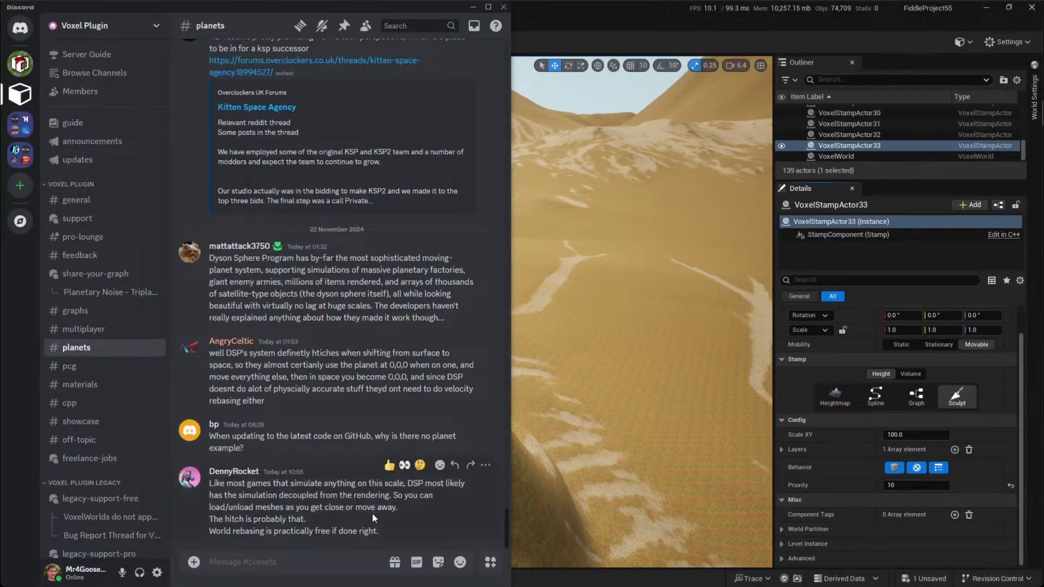
scroll(320, 301, "up", 5)
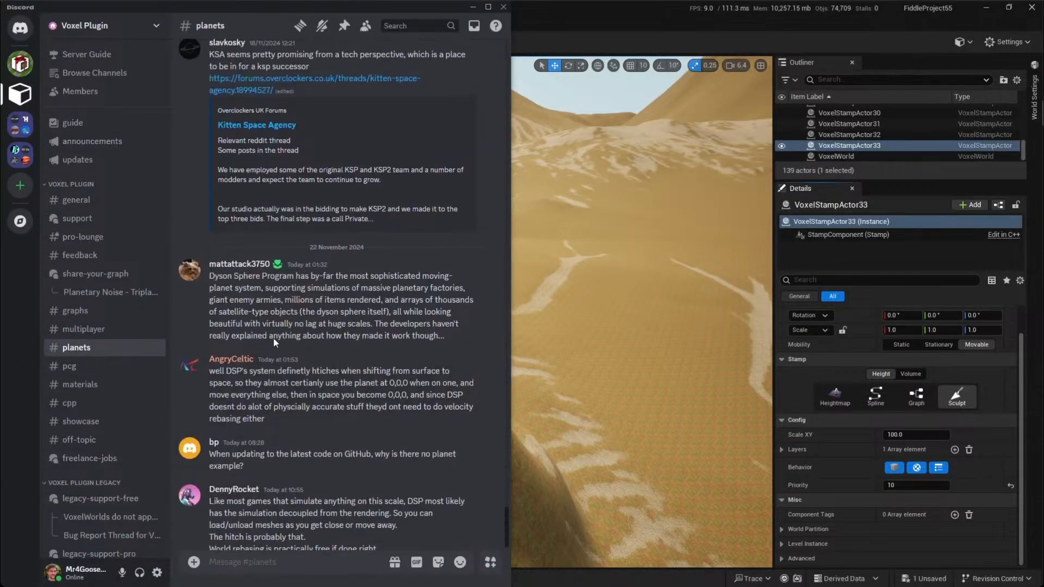
scroll(320, 300, "up", 7)
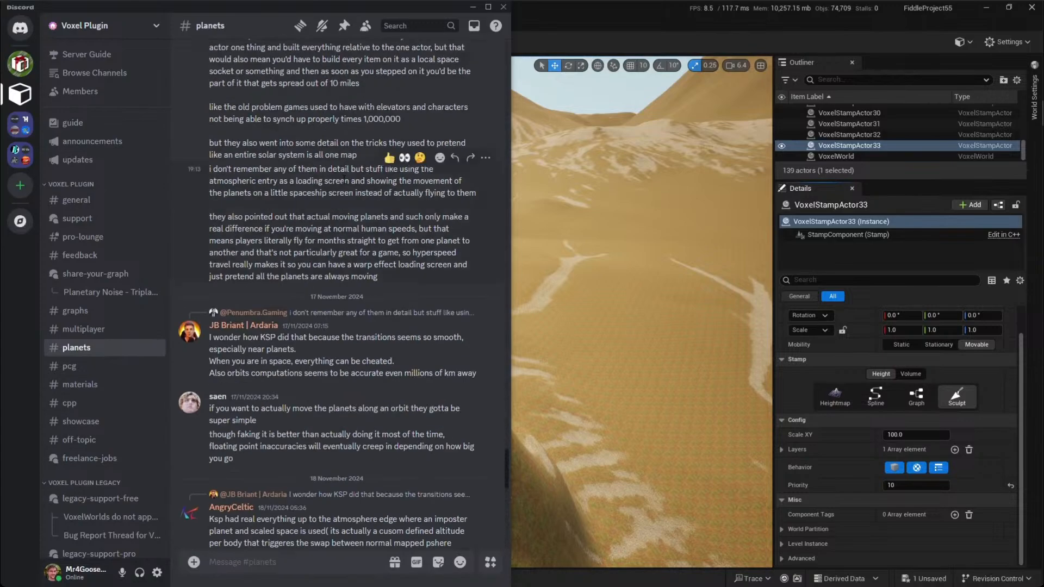
left_click(589, 207)
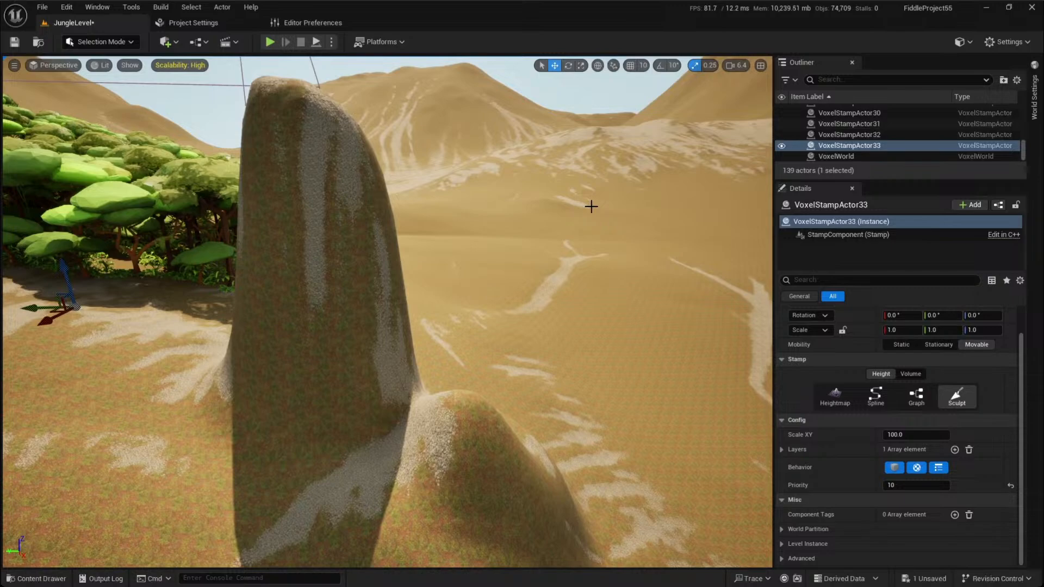
Bring up the VVG_PlanetTest graph, add a True Distance Cellular Noise 2D node in empty space and focus on it
key("alt+Tab")
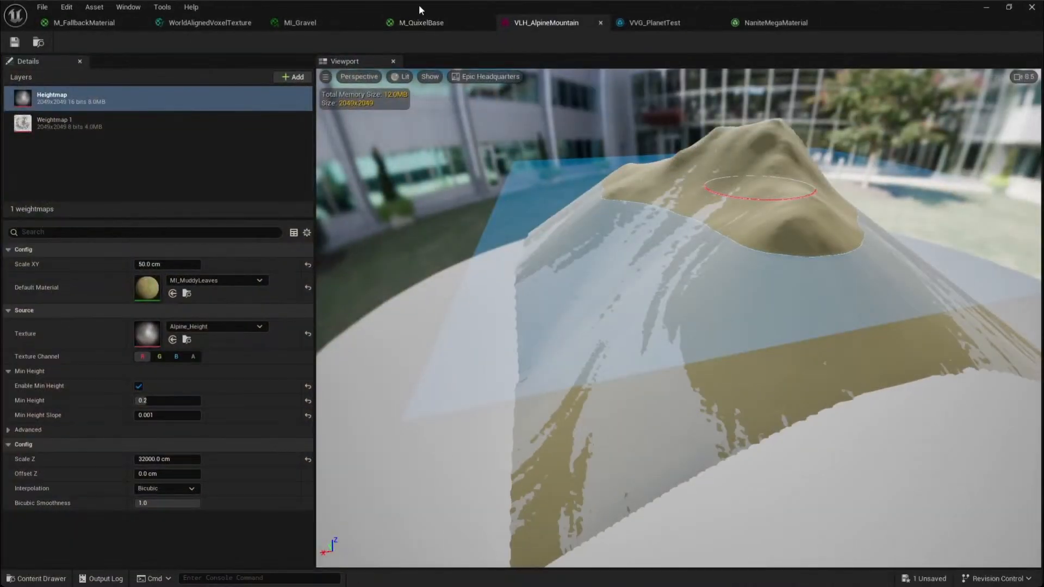
left_click(701, 22)
right_click(547, 168)
type("tryu")
key("BackSpace")
key("BackSpace")
type("ue d")
key("Return")
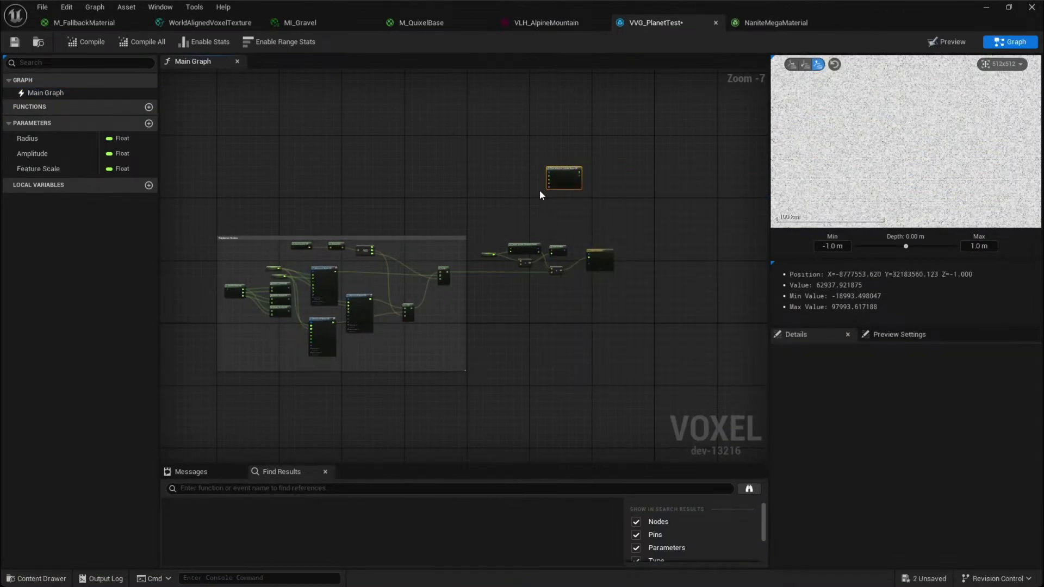
key("f")
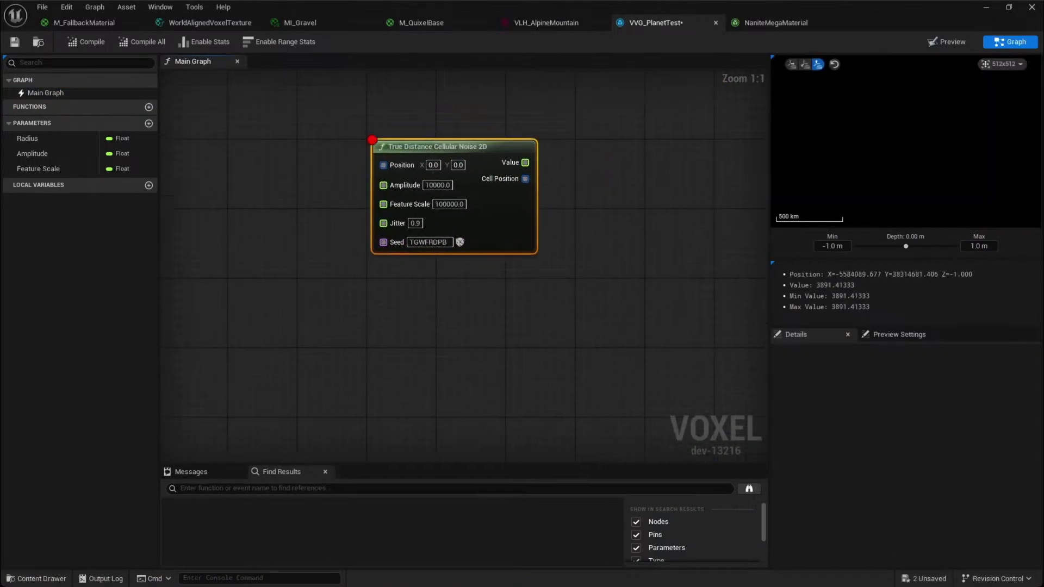
Feed the cellular noise node's Position from a Get Position 2D node and zoom in on the noise preview
left_click_drag(383, 165, 332, 166)
type("get")
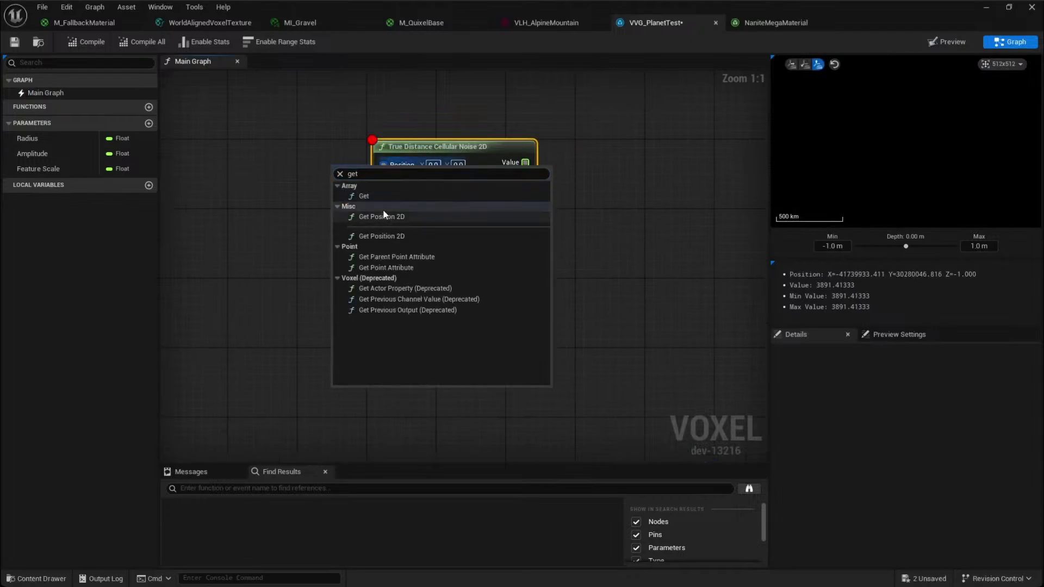
left_click(383, 216)
scroll(788, 161, "up", 8)
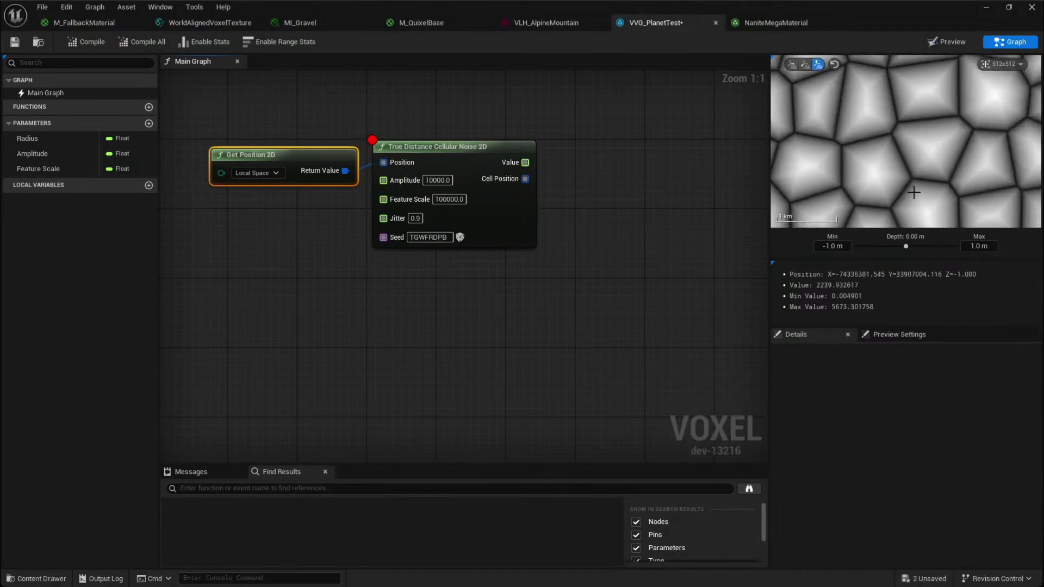
Set the True Distance Cellular Noise 2D node's previewed pin to Cell Position and view the cells over a wider area
left_click(544, 248)
left_click(505, 236)
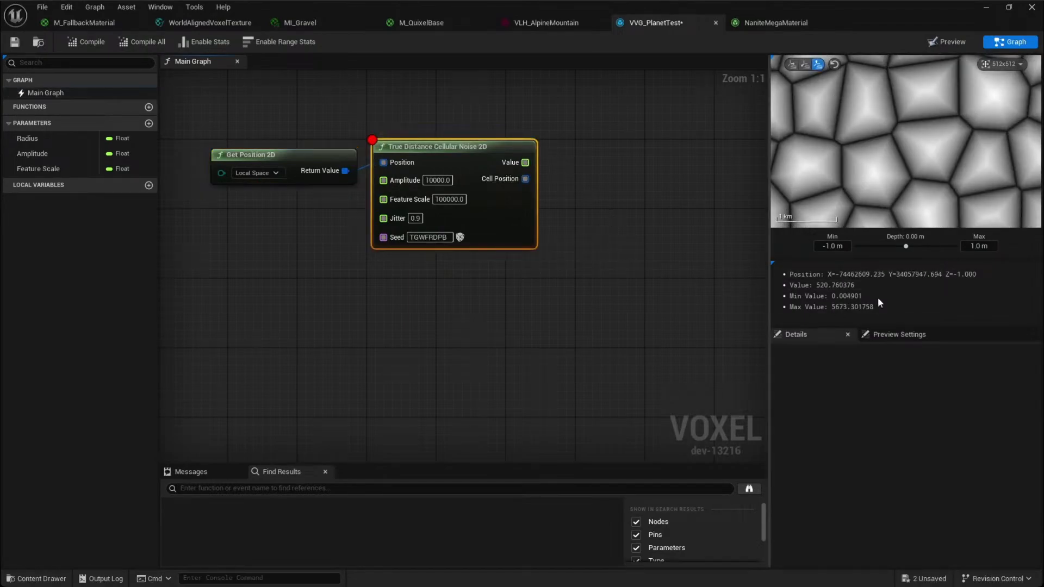
left_click(898, 335)
left_click(918, 365)
left_click(913, 384)
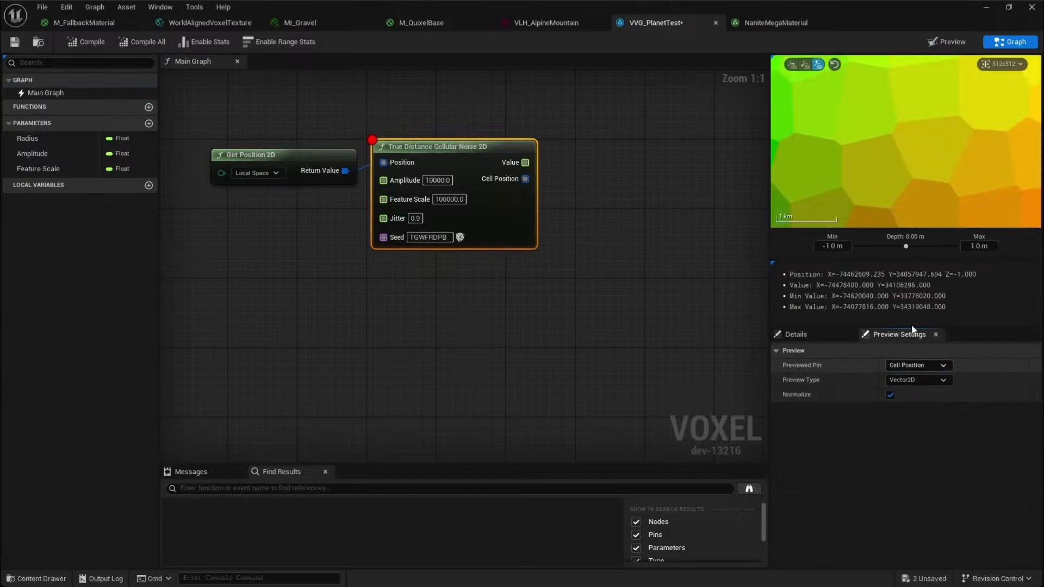
scroll(927, 114, "down", 2)
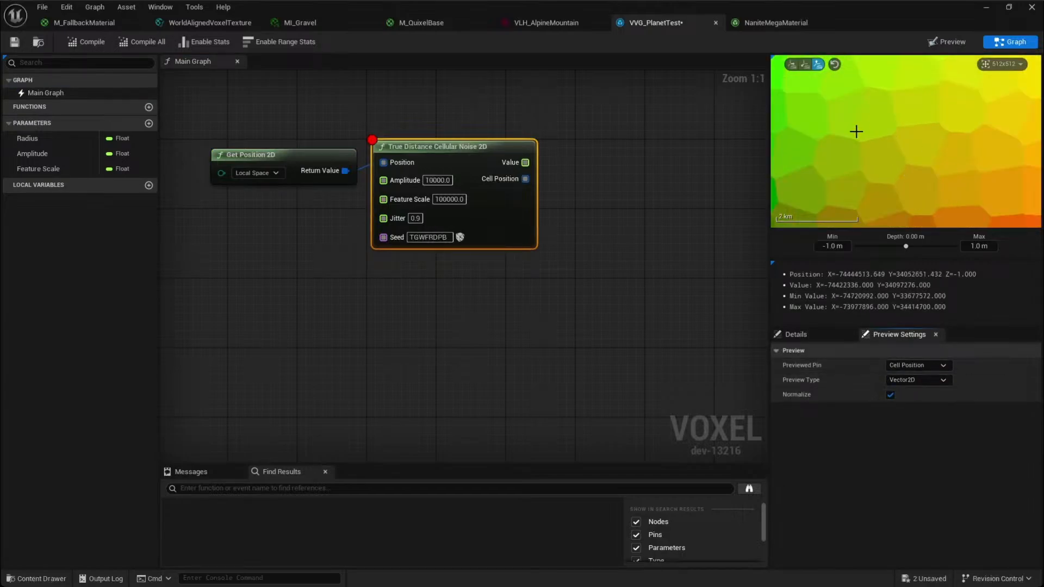
Add a Perlin Noise 2D node fed by the cellular noise's Cell Position, preview it and place it below the connection
left_click(635, 228)
right_click_drag(630, 234, 527, 237)
left_click_drag(422, 182, 572, 289)
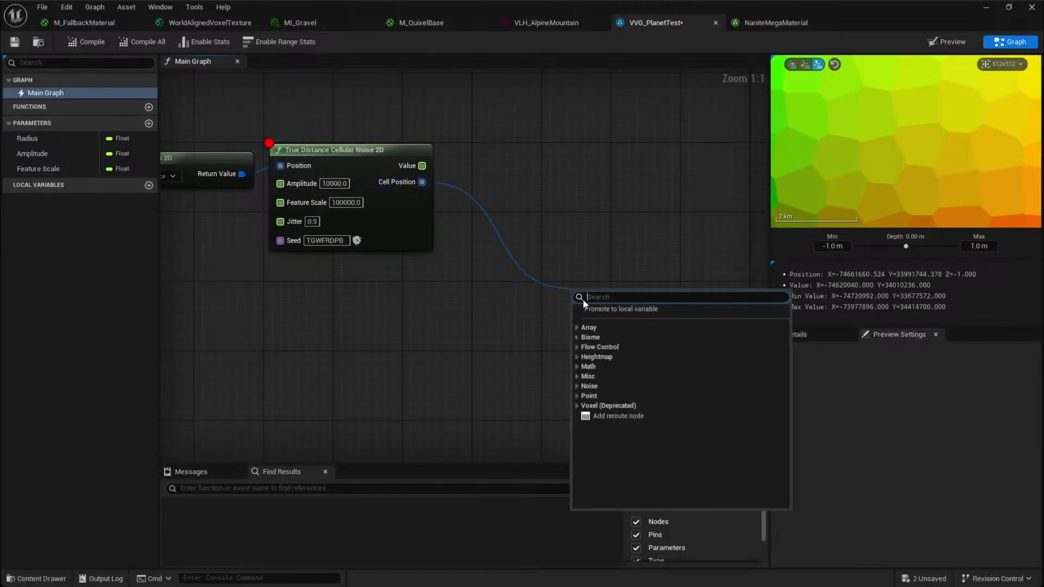
type("perlin")
key("Return")
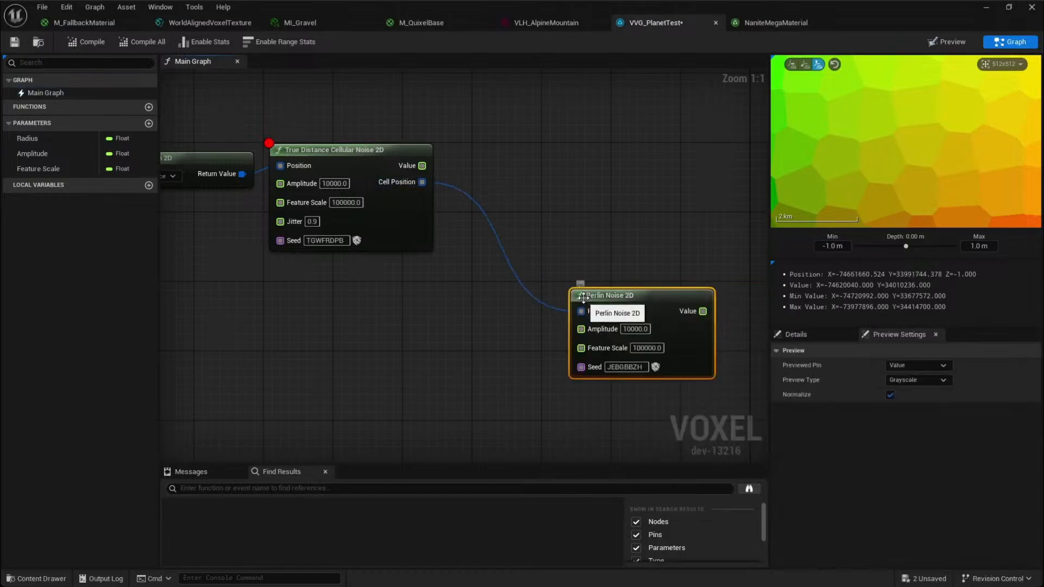
left_click_drag(666, 318, 585, 285)
key("d")
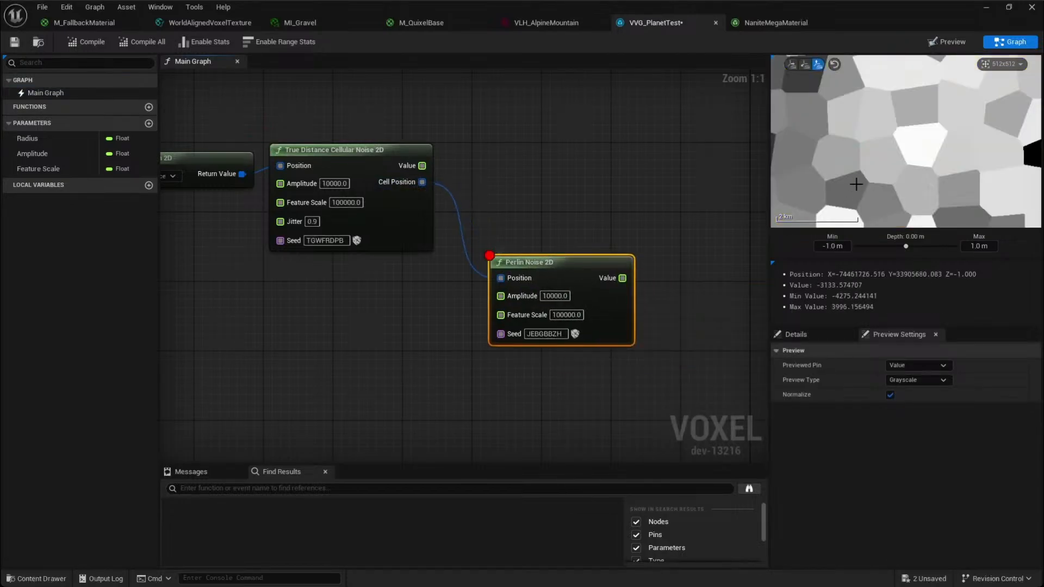
right_click_drag(508, 187, 435, 188)
left_click_drag(462, 265, 445, 229)
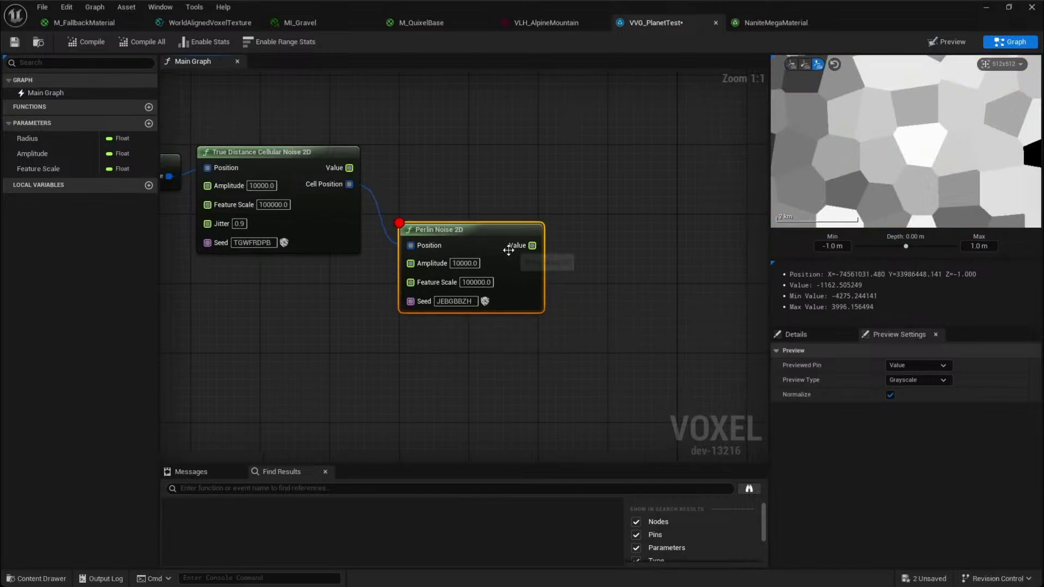
Set the Perlin noise Amplitude to 0.5 and add 0.5 to its Value with an addition node
left_click(461, 263)
type("0.5")
key("Return")
left_click_drag(516, 248, 556, 274)
type("+")
key("Return")
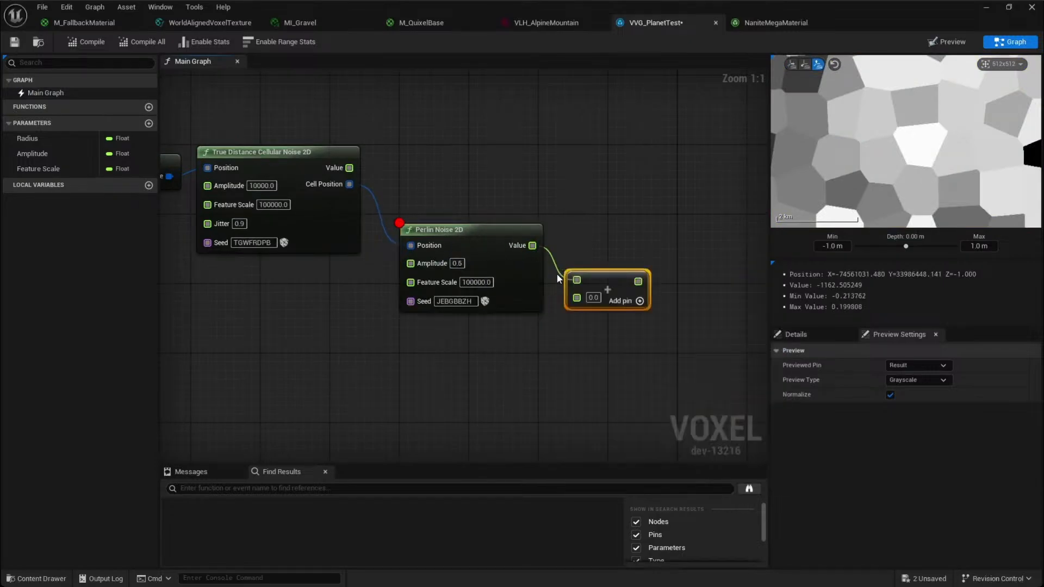
left_click(593, 297)
type("0.5")
mouse_move(628, 288)
left_mouse_down()
mouse_move(618, 267)
mouse_move(634, 310)
mouse_move(637, 287)
left_mouse_up()
scroll(853, 196, "down", 8)
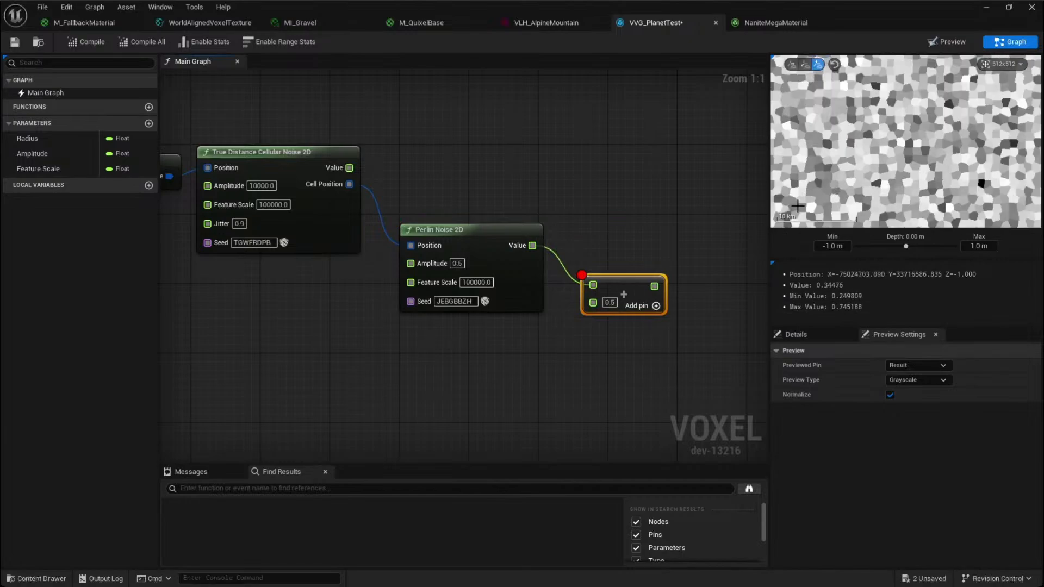
Feed the addition result into a Round node and select the new node
right_click_drag(622, 264, 582, 242)
left_click_drag(577, 260, 661, 220)
type("round")
key("Return")
left_click(669, 233)
Multiply the cellular noise Value by the Round result and inspect the masked cells in the preview
left_click_drag(306, 153, 738, 155)
type("*")
key("Return")
right_click_drag(737, 155, 641, 191)
left_click_drag(618, 278, 657, 211)
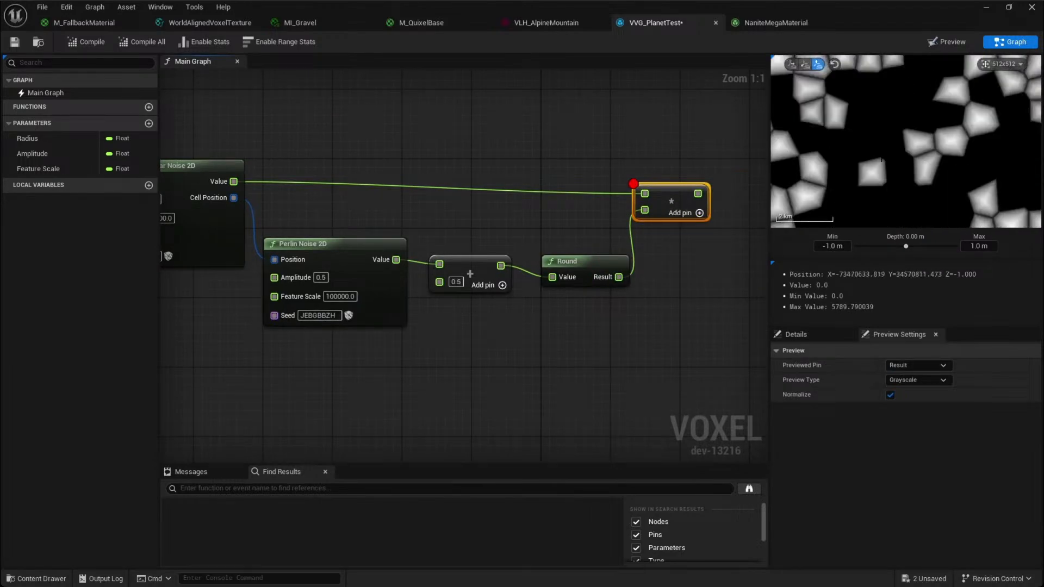
scroll(849, 161, "down", 6)
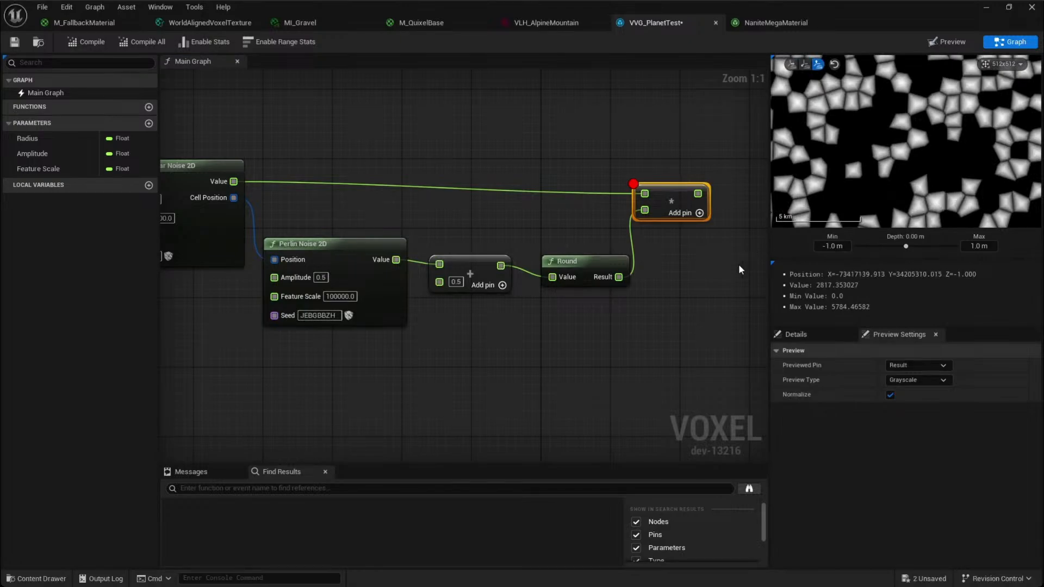
Move the Get Position 2D node farther from the cellular noise node to make room between them
left_click(696, 319)
scroll(697, 319, "down", 1)
scroll(557, 299, "down", 1)
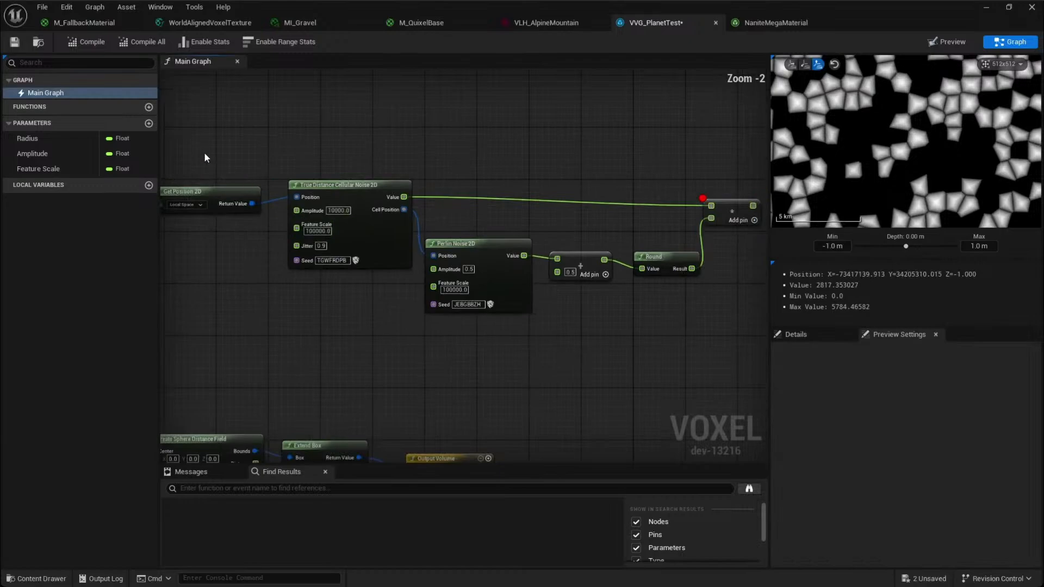
left_click_drag(205, 158, 571, 348)
right_click_drag(268, 305, 449, 351)
left_click_drag(176, 98, 474, 306)
left_click(231, 290)
right_click_drag(231, 291, 471, 288)
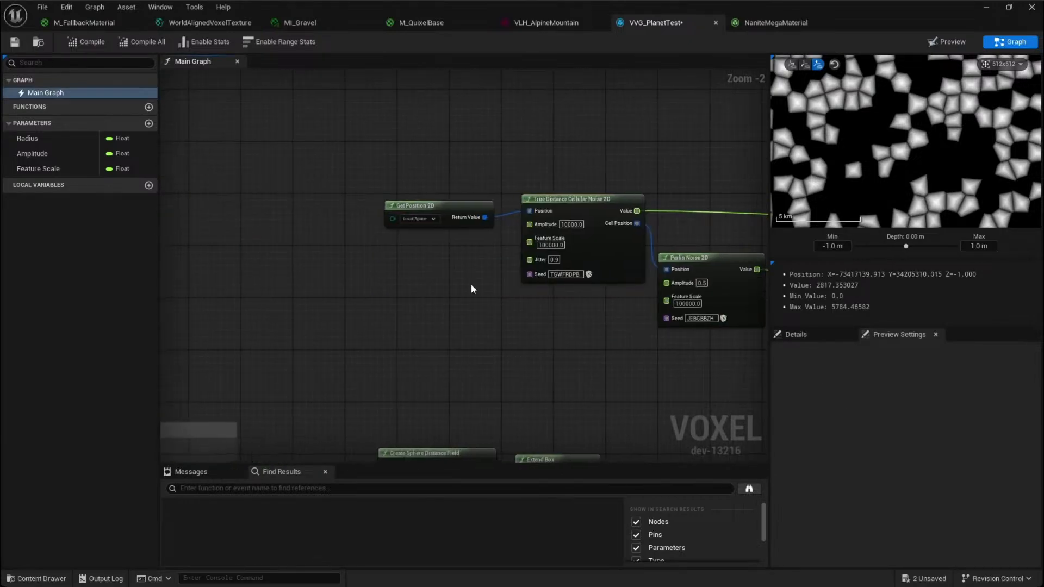
left_click_drag(401, 208, 196, 169)
Insert a Domain Warp 2D node between Get Position 2D and the cellular noise node's Position
left_click(351, 282)
right_click(350, 281)
type("grad")
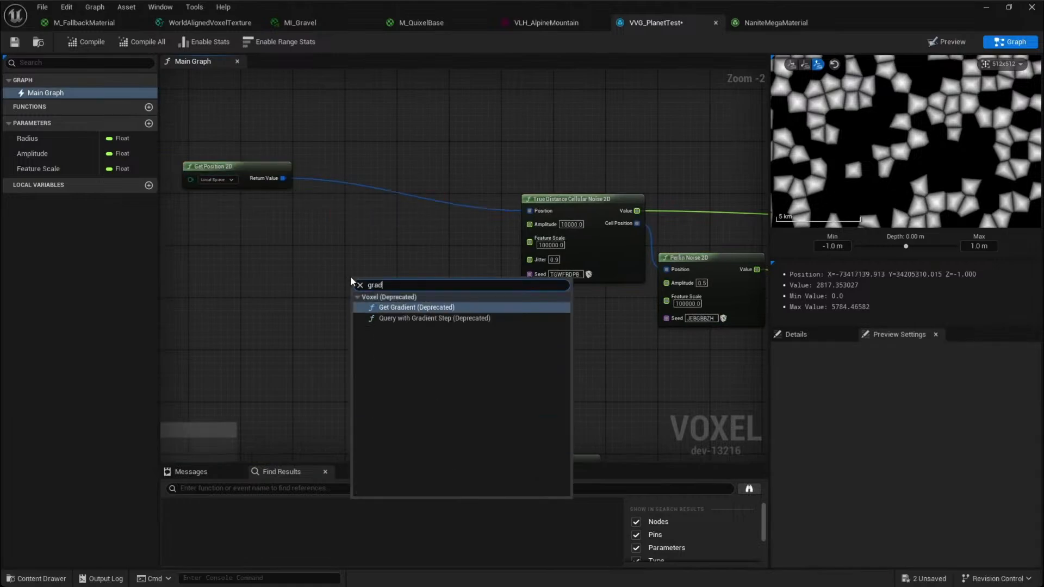
key("BackSpace")
key("BackSpace")
key("BackSpace")
key("BackSpace")
type("warp")
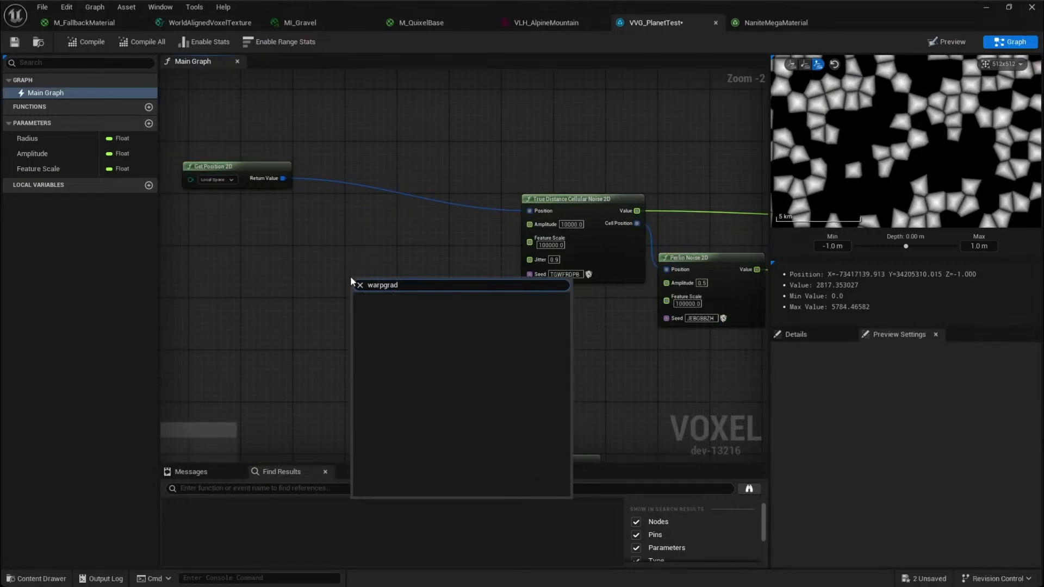
key("Return")
scroll(450, 260, "up", 2)
left_click_drag(415, 295, 377, 157)
left_click_drag(229, 153, 293, 169)
left_click_drag(416, 169, 574, 197)
Set the Domain Warp 2D node's Amplitude to 40000 and Feature Scale to 200000
left_click(349, 186)
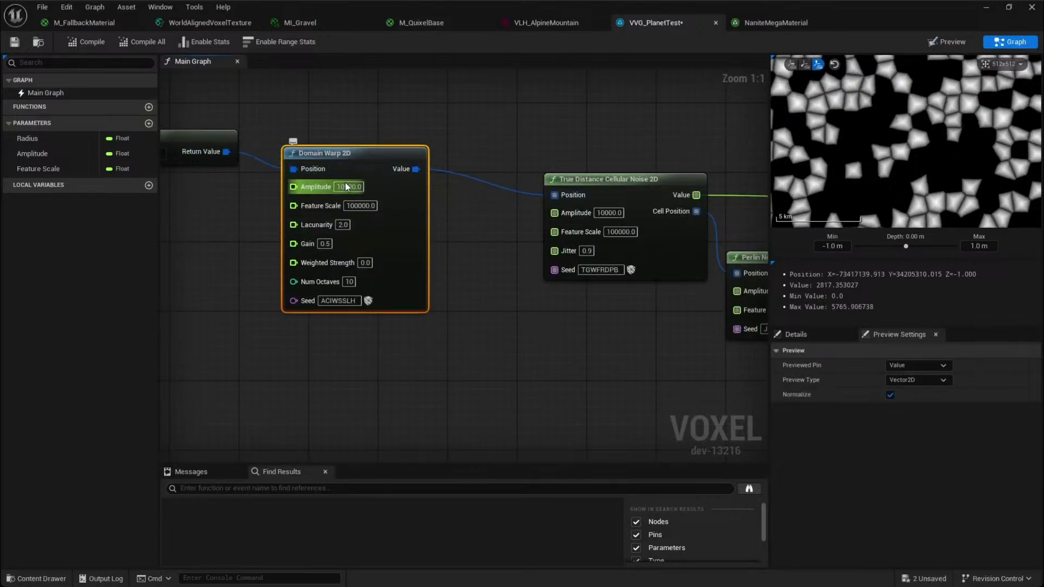
type("20000")
key("Return")
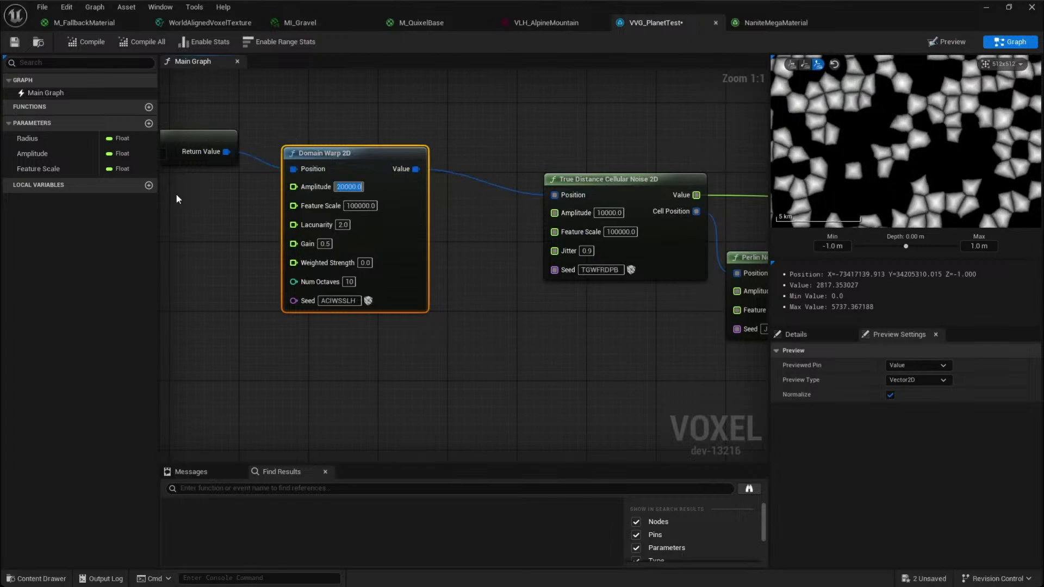
key("Tab")
type("200000")
key("Return")
key("Home")
key("Delete")
type("4")
key("Tab")
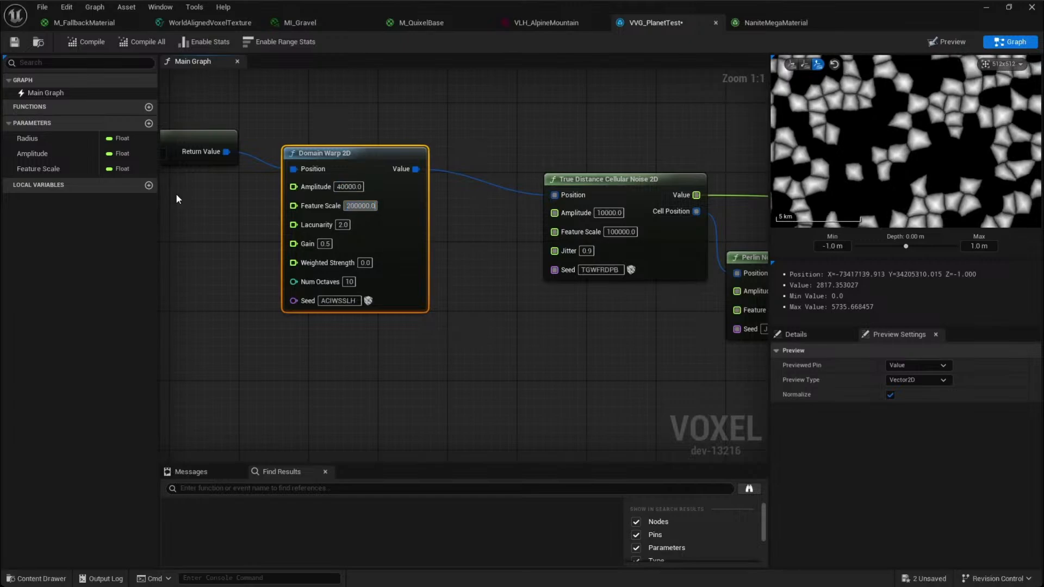
Set the Domain Warp 2D Feature Scale to 100000 and inspect the warped cells up close in the preview
key("Delete")
type("1")
key("Return")
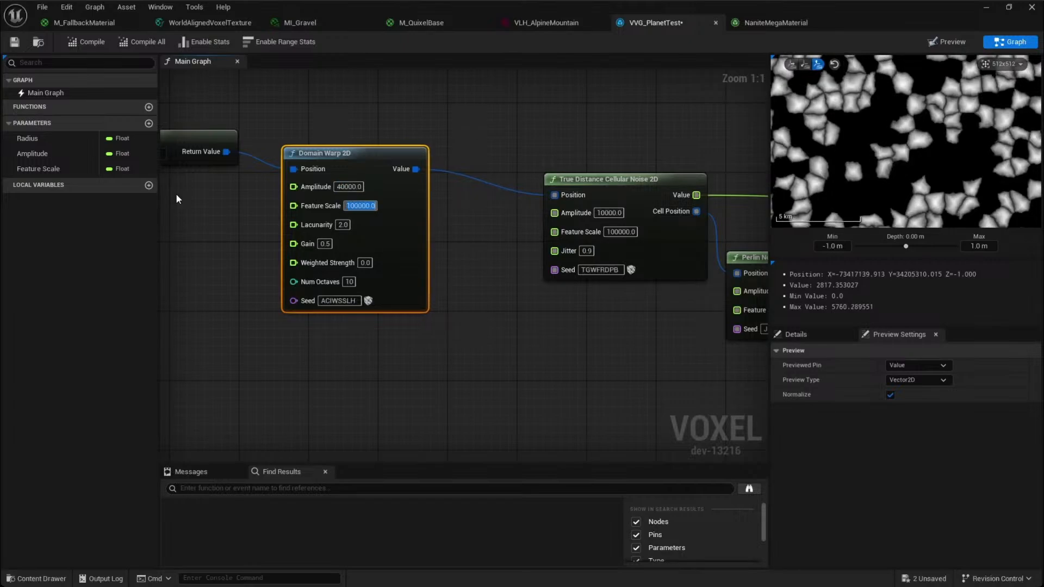
scroll(860, 186, "up", 2)
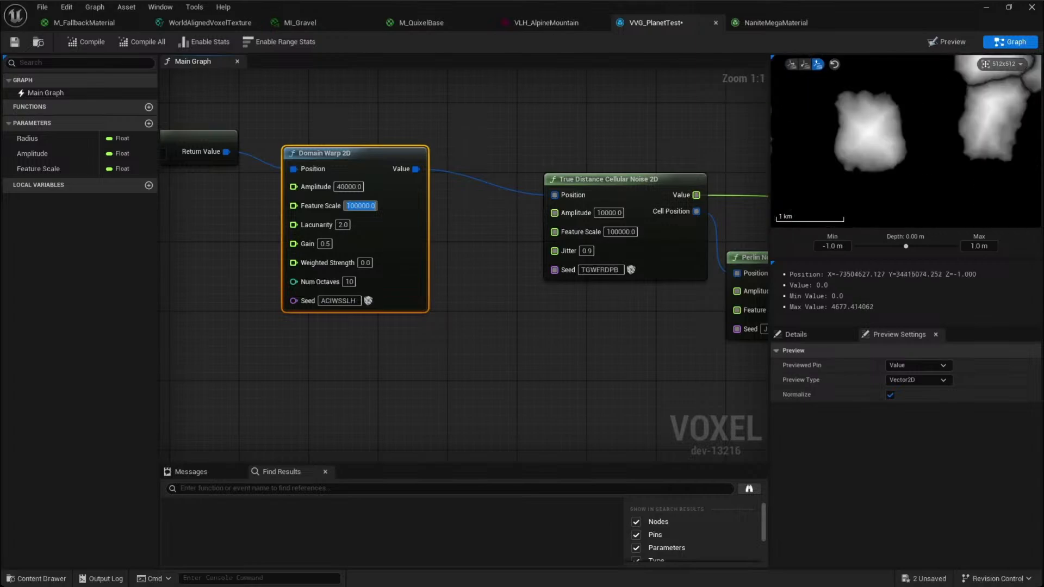
scroll(897, 193, "down", 1)
Try Domain Warp 2D Feature Scale values of 200000 and 300000, and return it to 100000
left_click(892, 193)
key("Delete")
type("2")
key("Return")
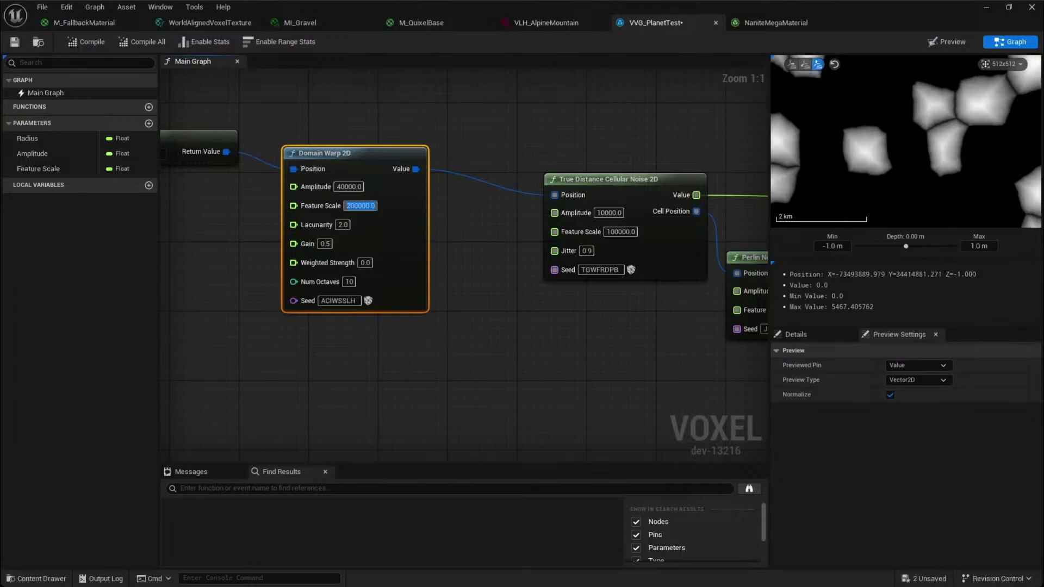
scroll(888, 169, "down", 2)
key("Home")
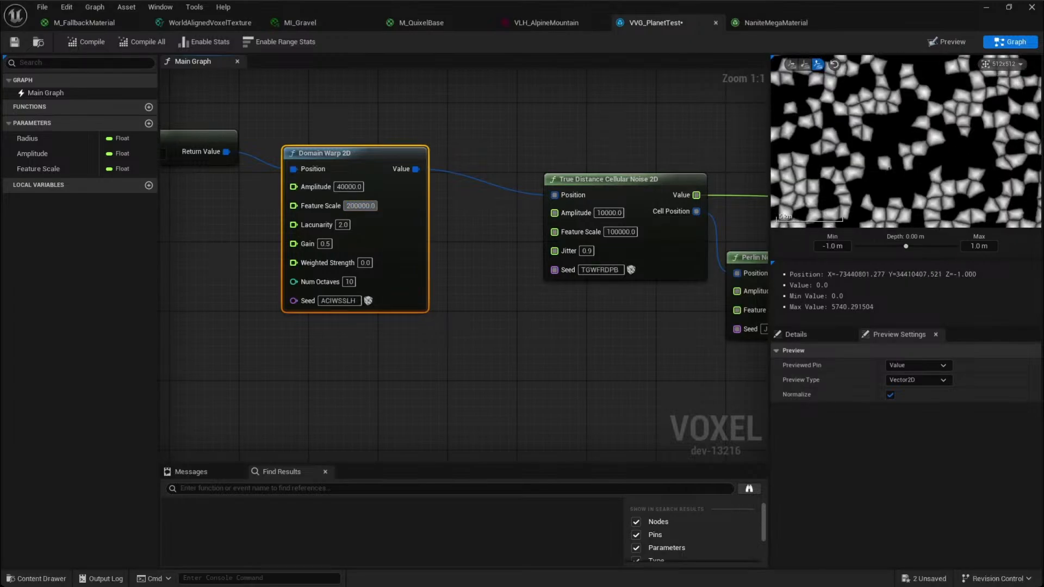
key("Delete")
type("3")
key("Return")
key("Home")
key("Delete")
type("1")
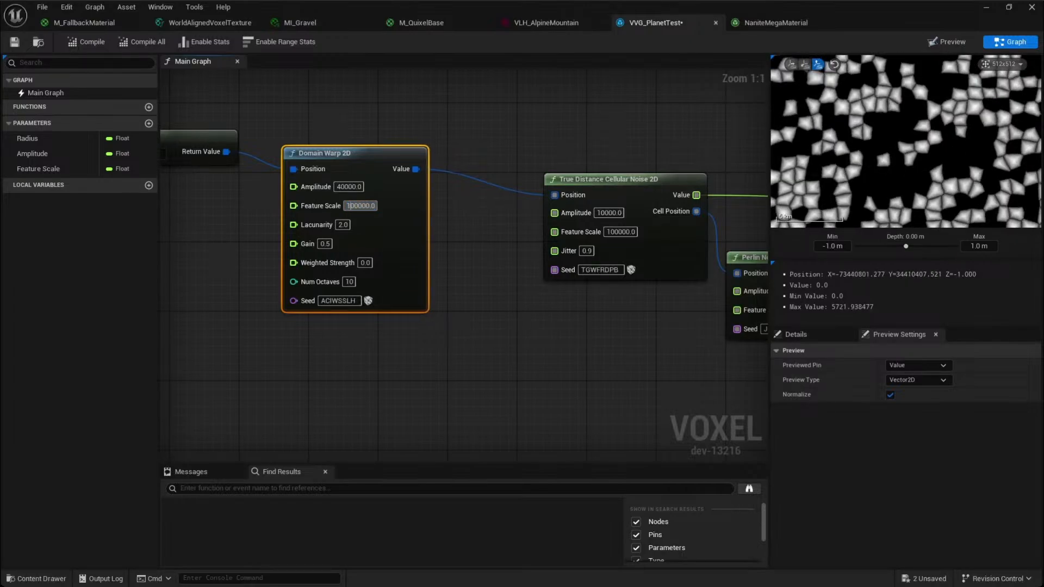
key("Return")
Try smaller Domain Warp 2D Feature Scale values of 50000 and 10000, and restore 100000
key("shift+Tab")
key("Tab")
type("50000")
key("Return")
key("Home")
type("1")
key("Return")
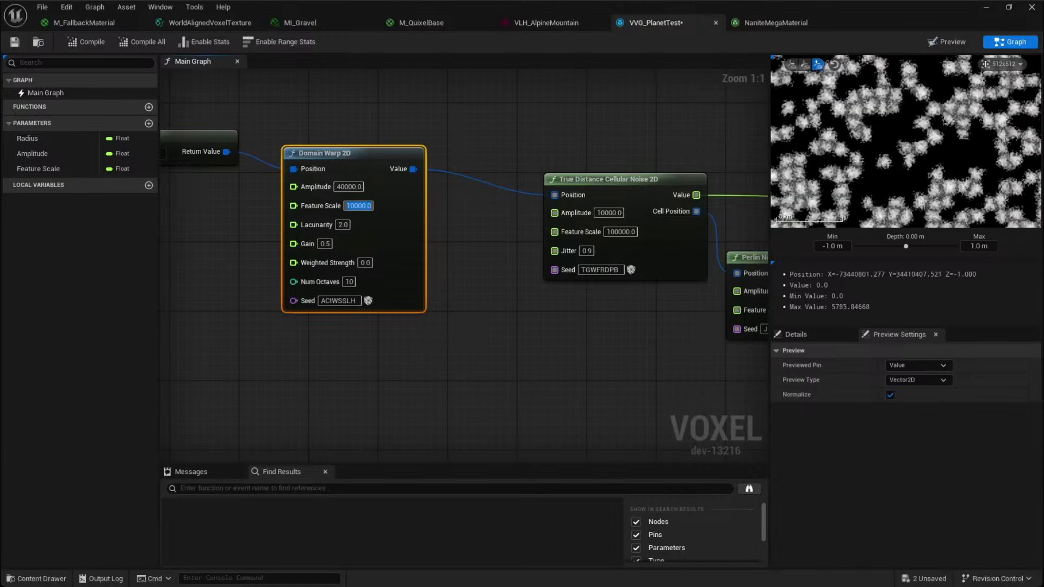
type("100000")
key("Return")
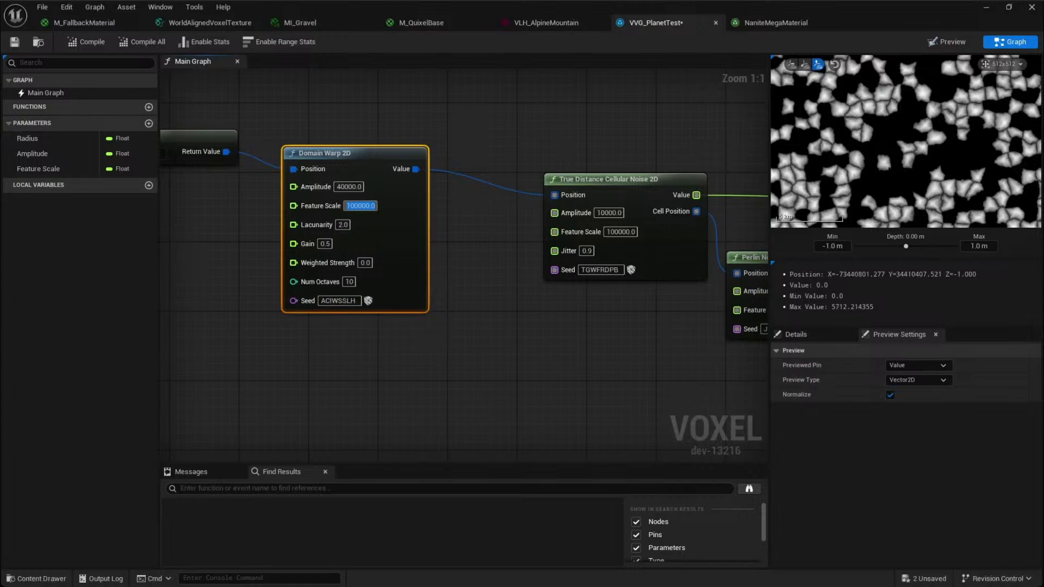
Try Domain Warp 2D Amplitude values of 80000, 10000 and 20000, and return it to 40000
left_click(348, 187)
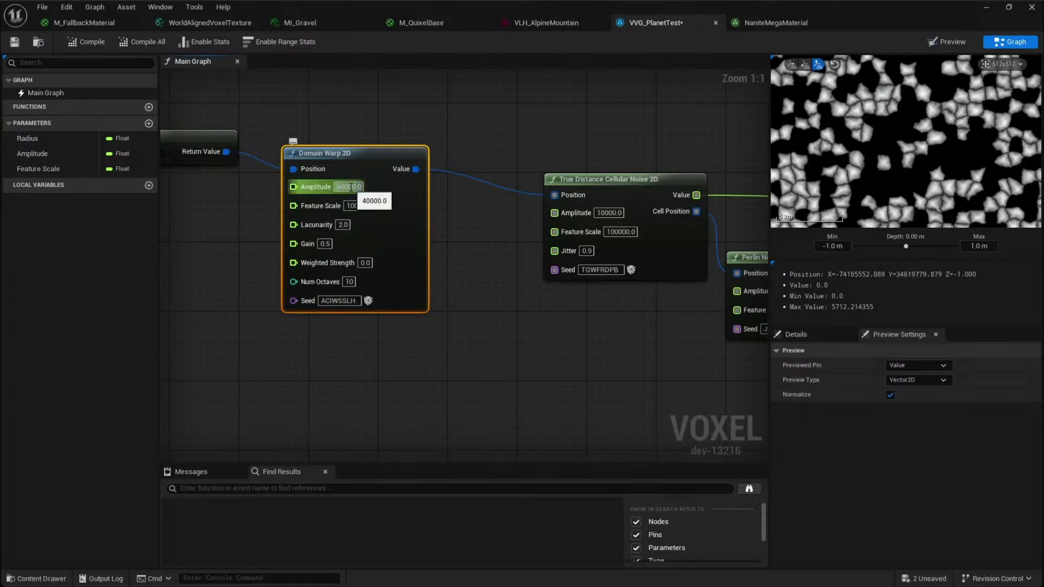
type("8")
key("Return")
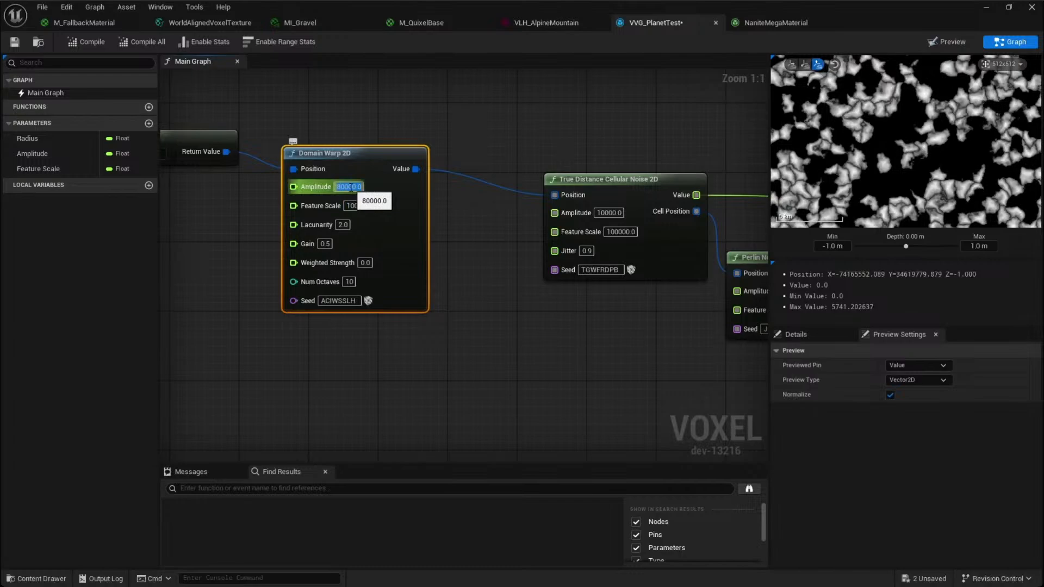
key("Home")
key("Delete")
type("1")
key("Return")
key("Home")
key("Delete")
type("2")
key("Return")
key("Home")
key("Delete")
type("4")
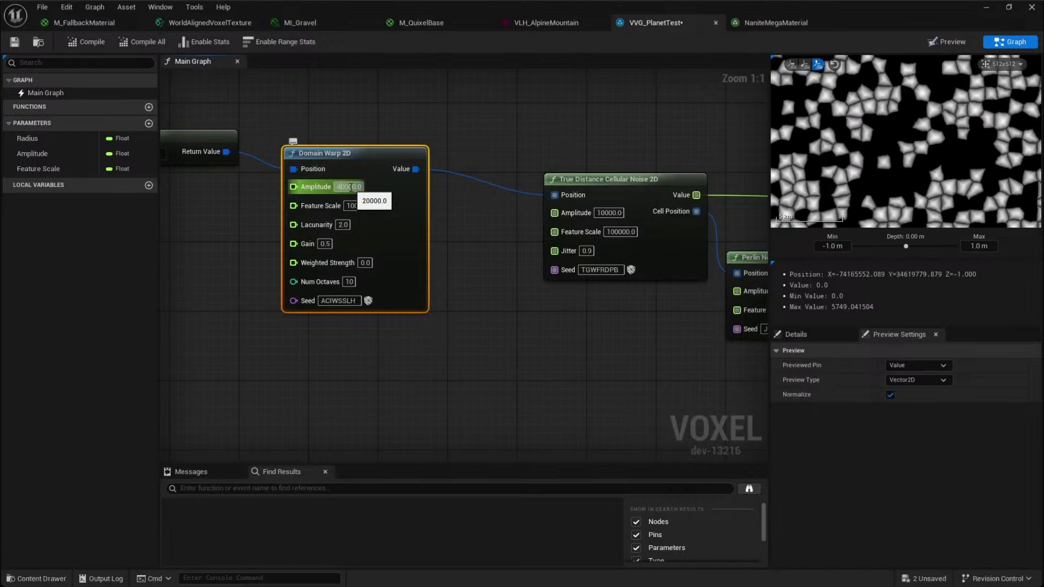
key("Return")
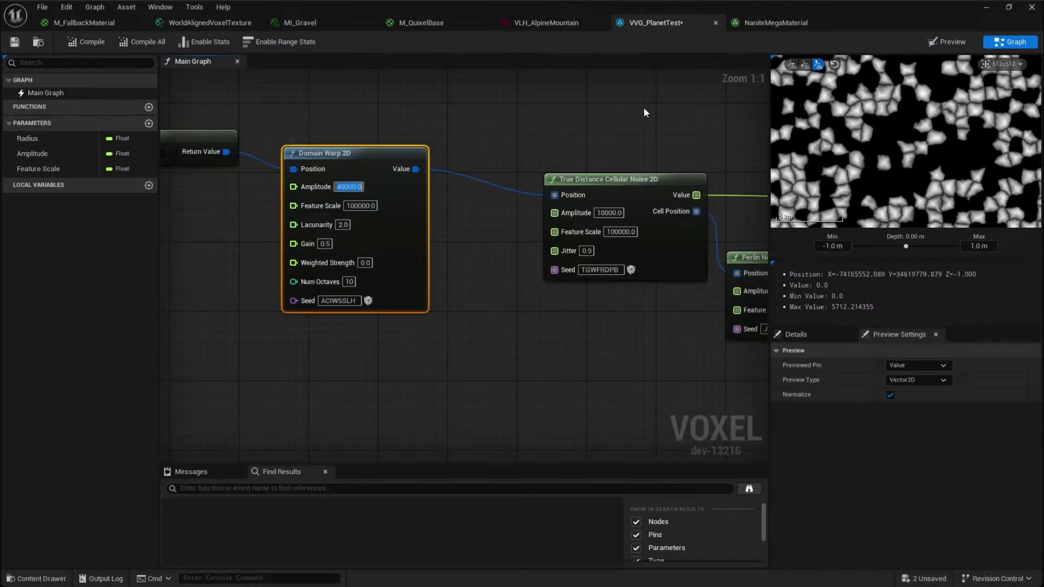
Set the Domain Warp 2D Amplitude to 50000 and examine the warped cell shapes closely
key("Home")
key("Delete")
type("5")
key("Return")
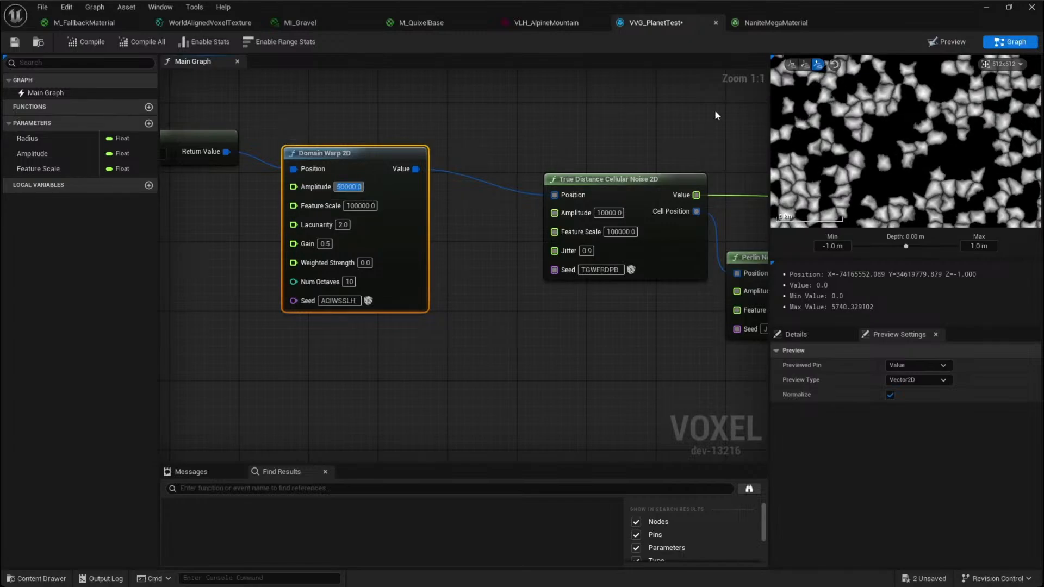
scroll(888, 163, "up", 4)
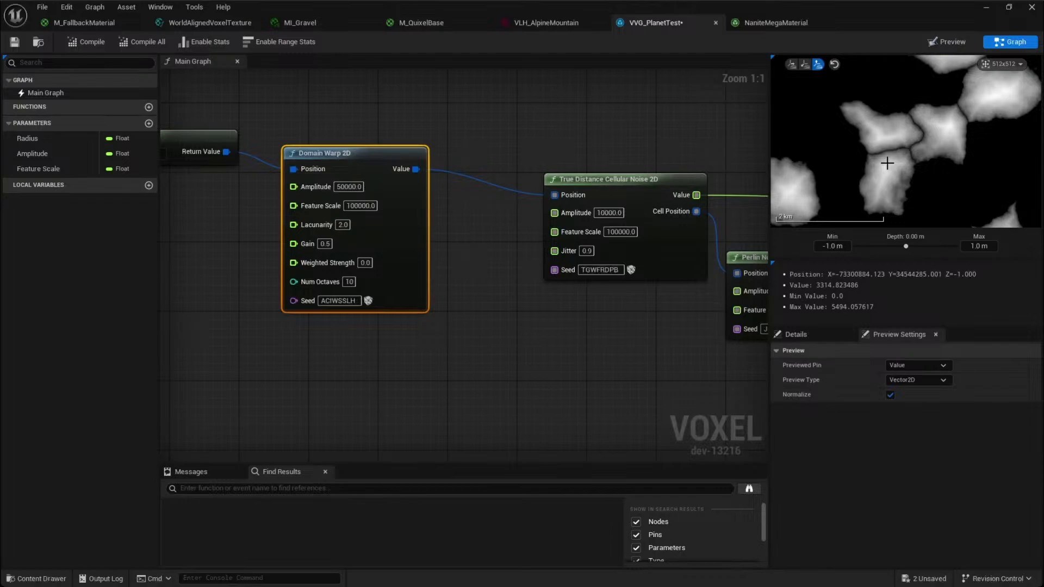
Preview the Domain Warp 2D node and the cellular noise node's Cell Position output
right_click_drag(586, 232, 540, 249)
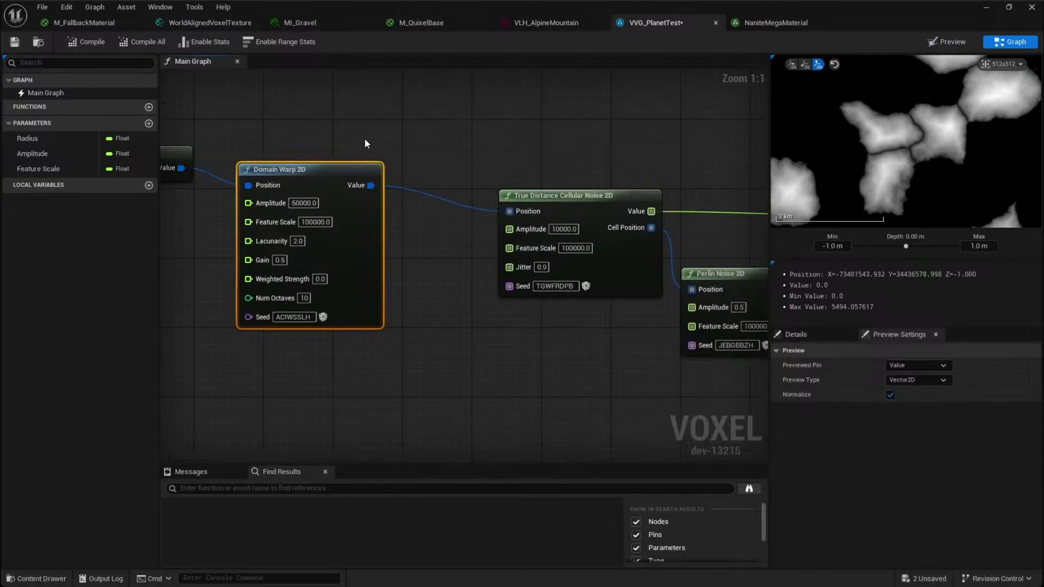
key("d")
left_click(587, 195)
key("d")
right_click_drag(602, 337, 433, 329)
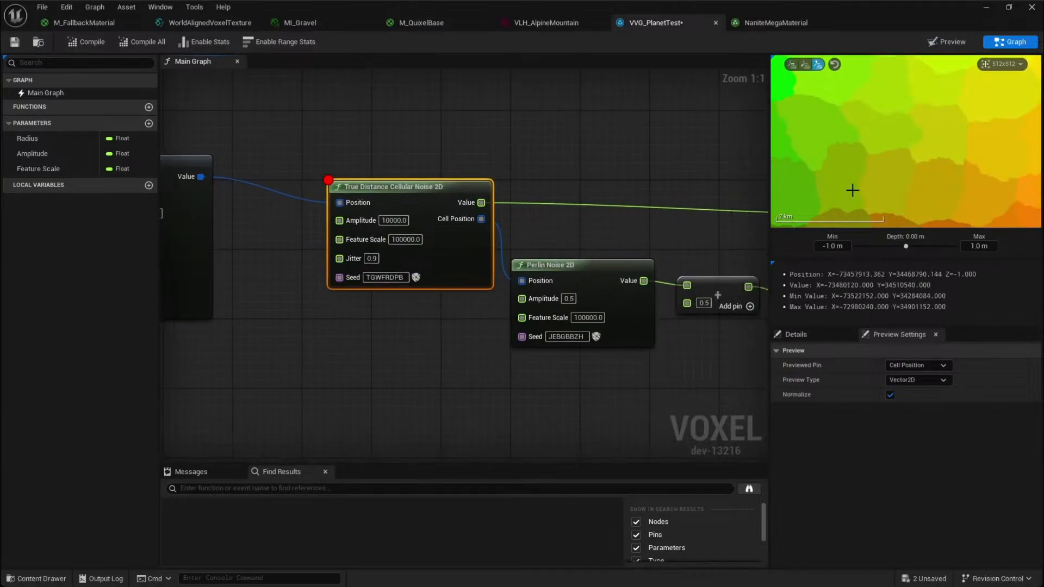
scroll(864, 176, "down", 2)
Preview the final multiplication node's result and examine the warped, masked cells at different scales
left_click_drag(667, 207, 628, 308)
right_click_drag(629, 308, 400, 314)
left_click(693, 243)
key("d")
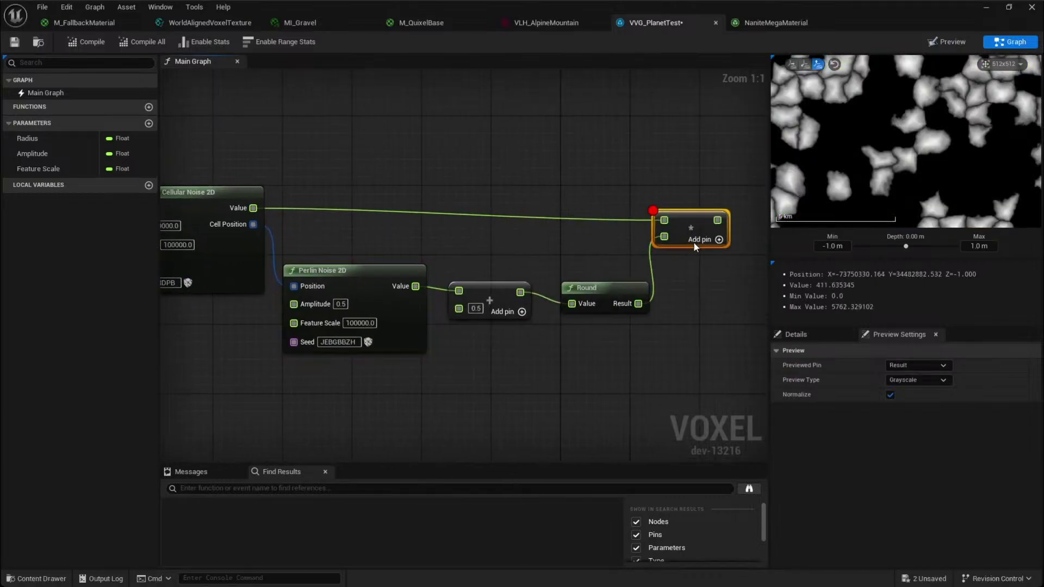
scroll(912, 147, "down", 2)
scroll(944, 145, "up", 5)
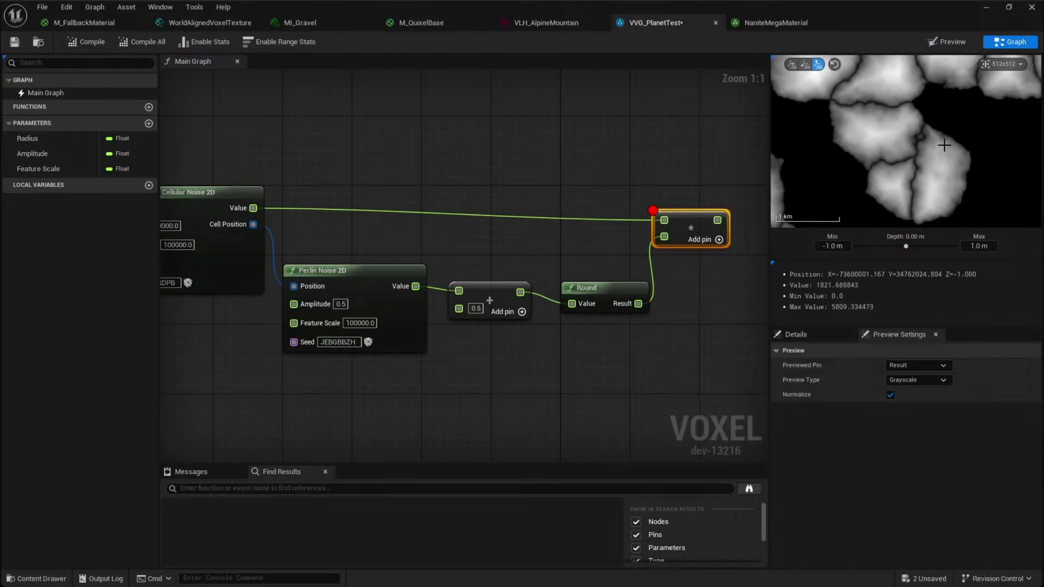
Examine the multiplication node's masked cell preview at different scales alongside the noise chain feeding it
right_click_drag(689, 161, 547, 143)
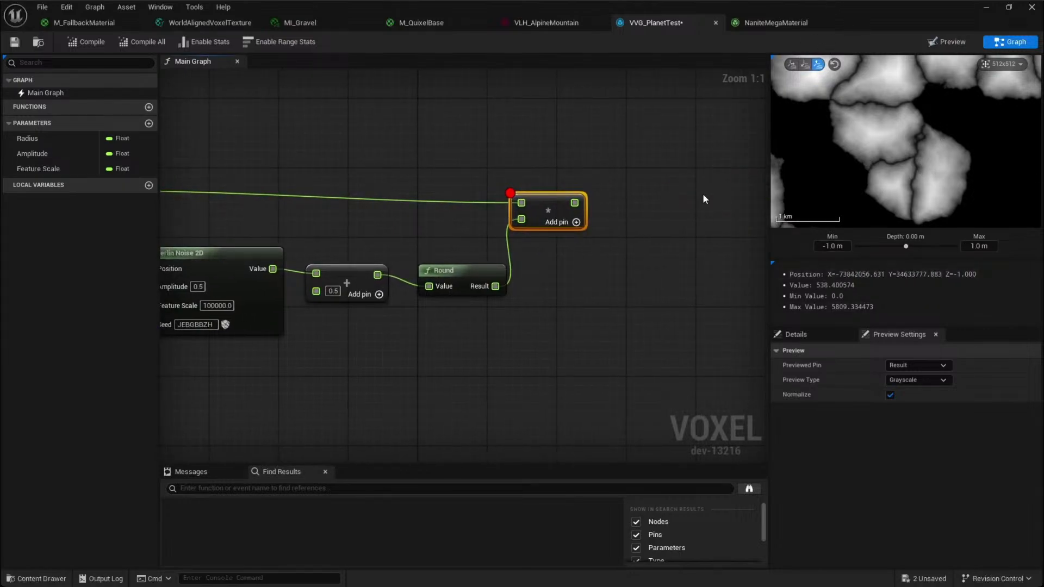
scroll(943, 189, "down", 2)
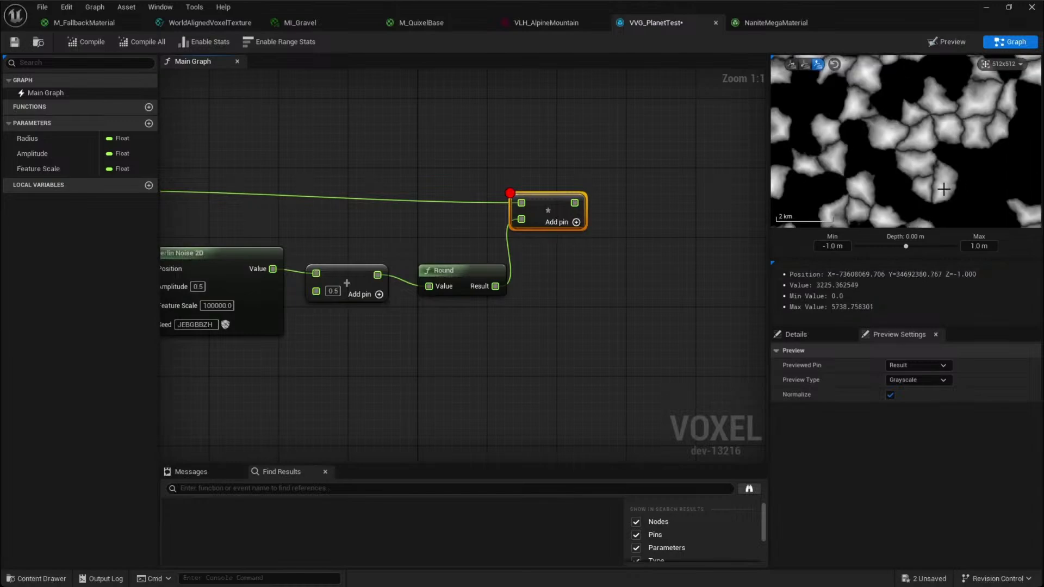
right_click_drag(566, 284, 666, 261)
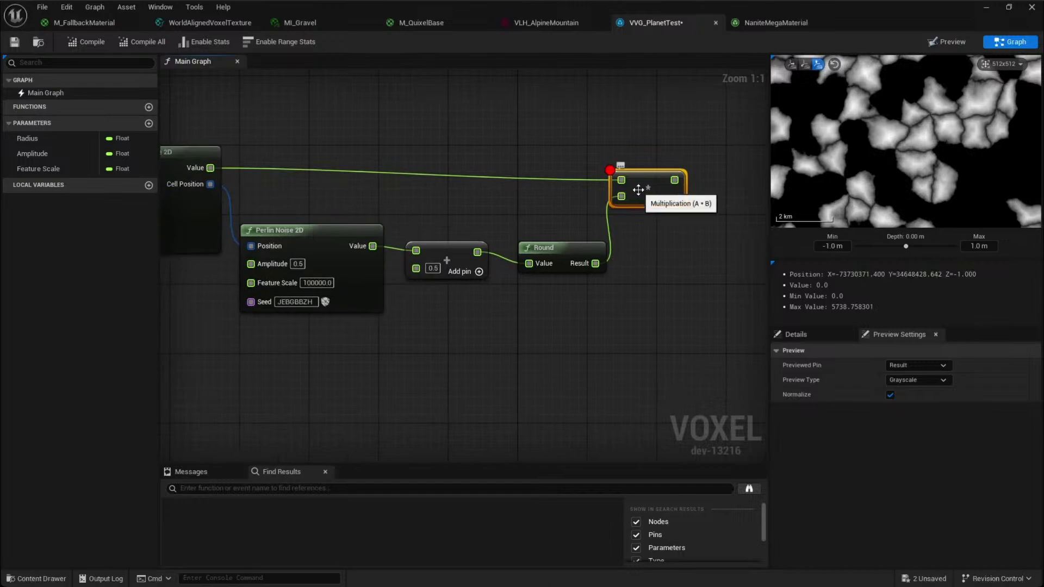
scroll(822, 181, "up", 2)
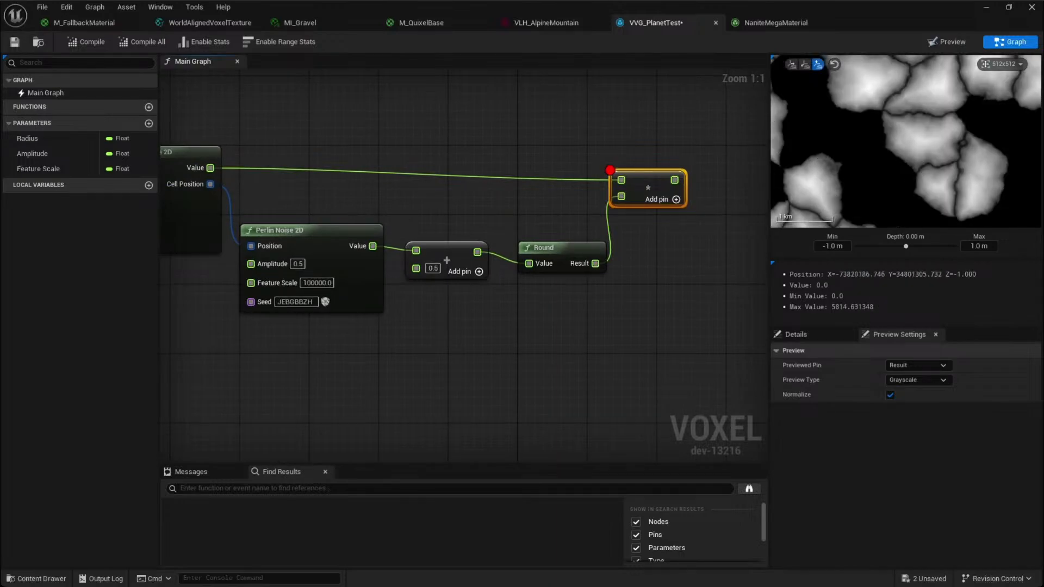
right_click_drag(444, 161, 578, 154)
scroll(527, 163, "down", 1)
right_click_drag(471, 176, 615, 220)
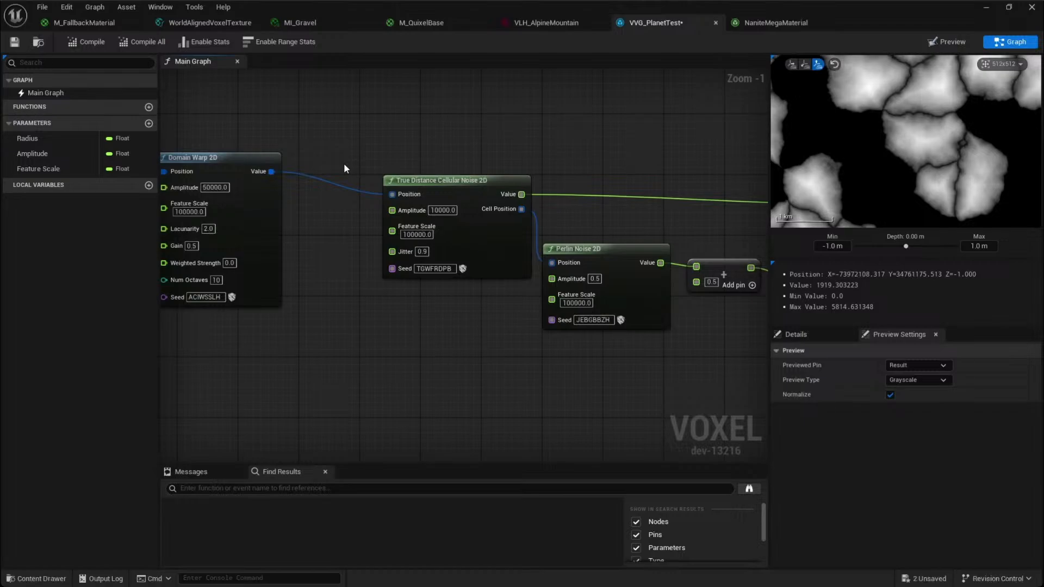
right_click_drag(405, 331, 496, 222)
scroll(495, 222, "down", 4)
right_click_drag(408, 405, 518, 309)
scroll(519, 310, "up", 1)
right_click(532, 331)
type("ge")
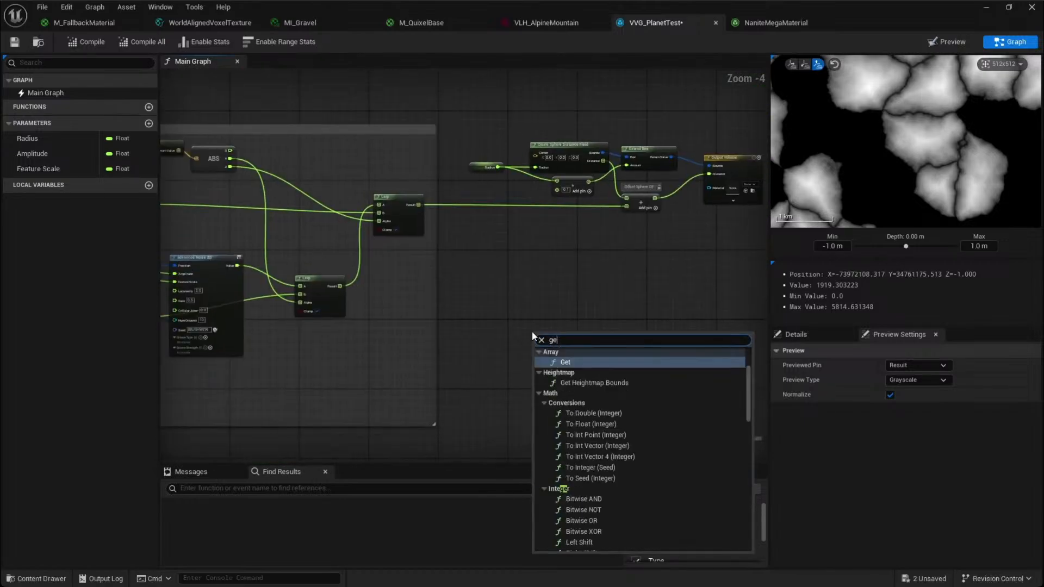
type("tposi")
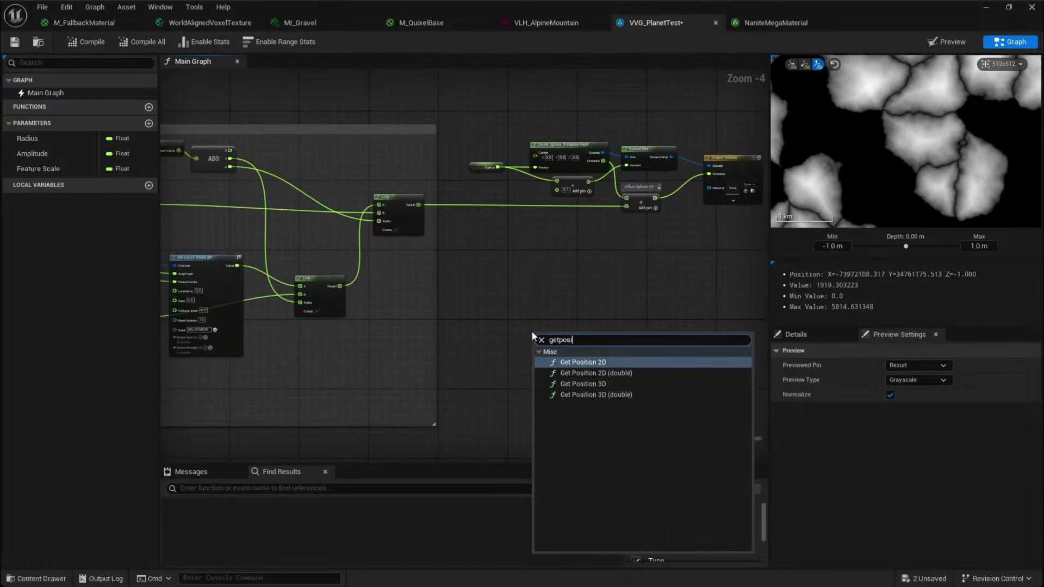
key("Return")
scroll(533, 331, "up", 4)
right_click_drag(647, 362, 555, 316)
right_click(556, 314)
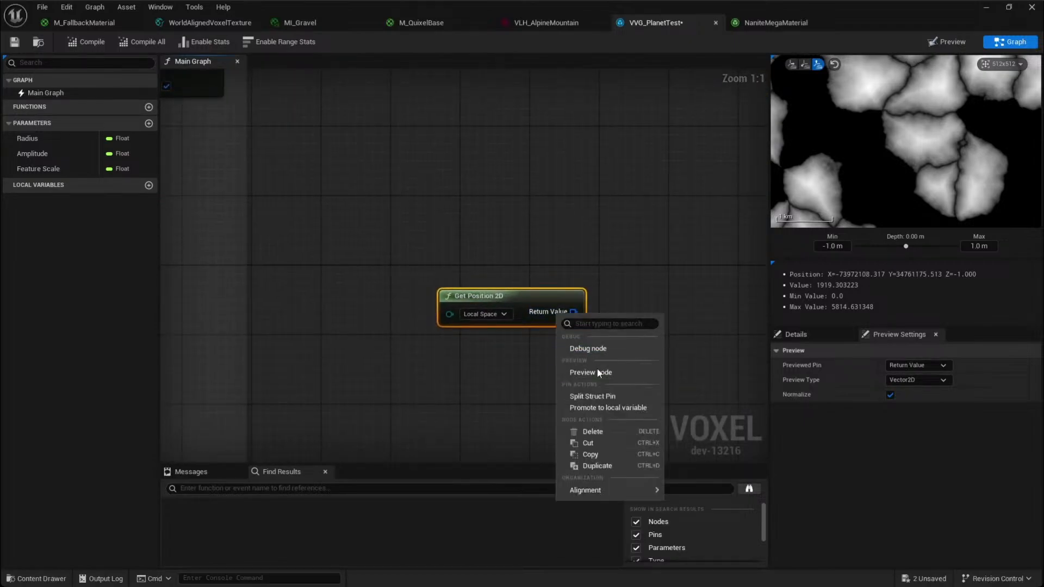
key("Escape")
key("Delete")
Add a Get Position 3D node in empty graph space and split its return value into X, Y and Z outputs
right_click(500, 325)
type("gets")
key("BackSpace")
key("BackSpace")
key("BackSpace")
key("BackSpace")
type("ge")
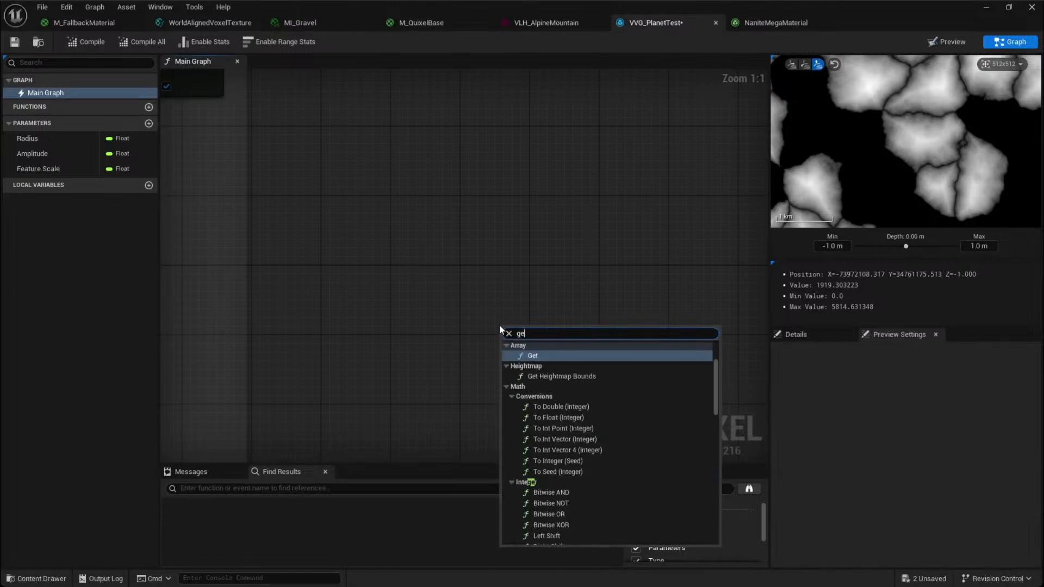
type("ts")
key("BackSpace")
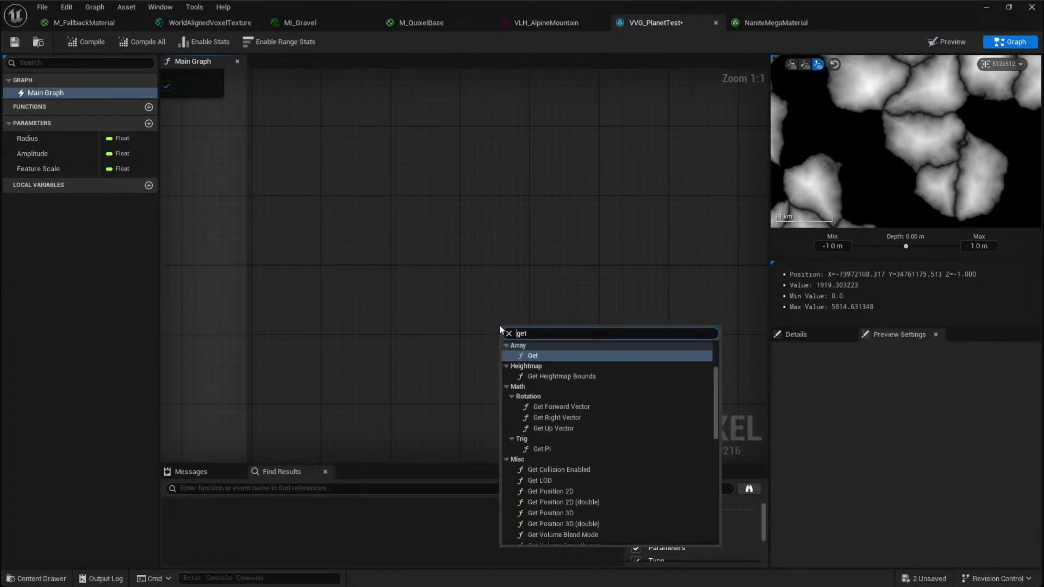
type("pos")
key("Down")
key("Down")
key("Return")
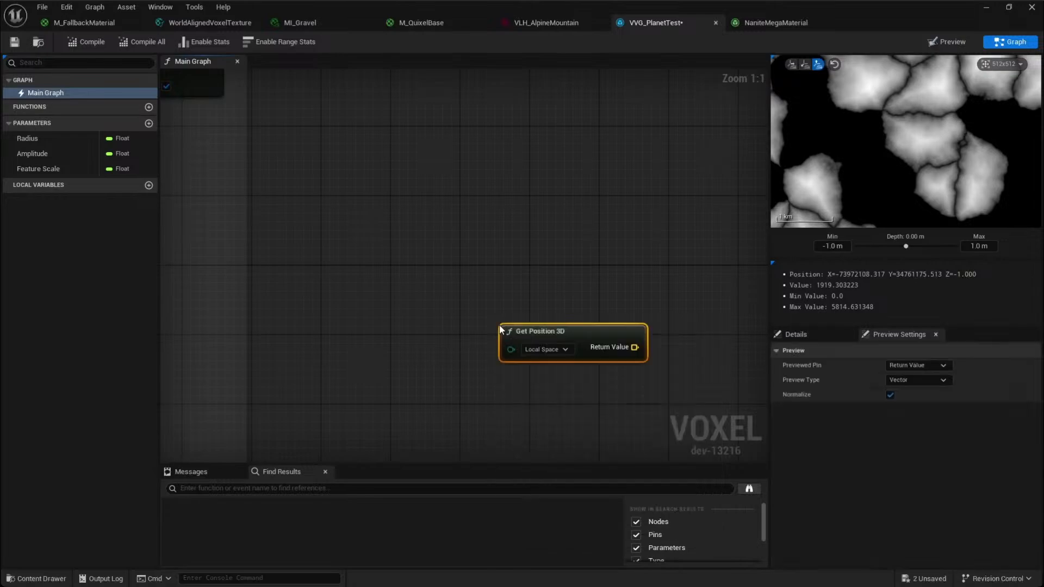
right_click(499, 307)
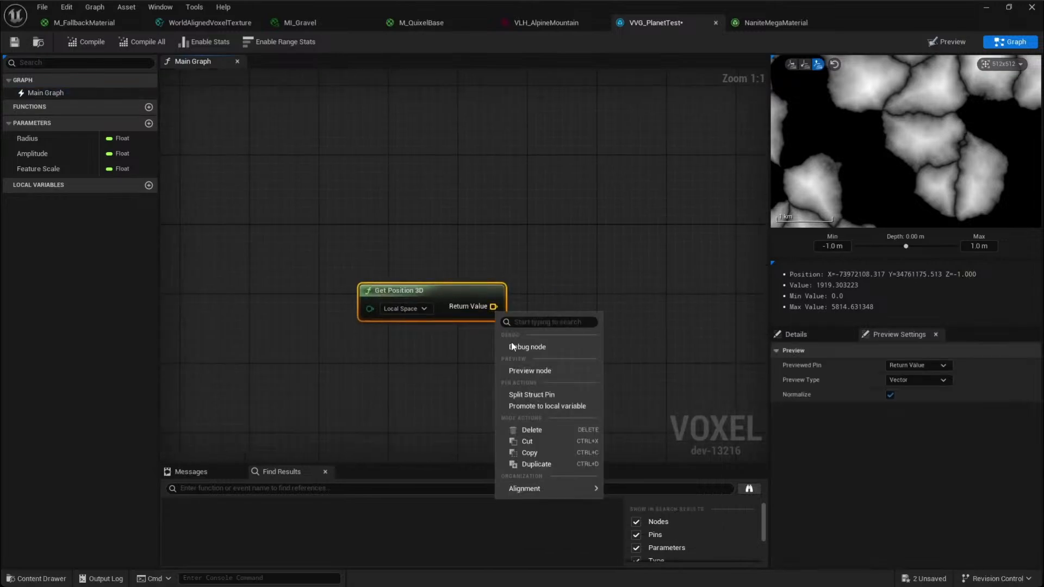
left_click(554, 393)
right_click_drag(534, 347, 452, 333)
left_click_drag(332, 328, 309, 285)
Try comparing the position's Z output using a Less node with a threshold of 0.0
left_click_drag(396, 283, 464, 292)
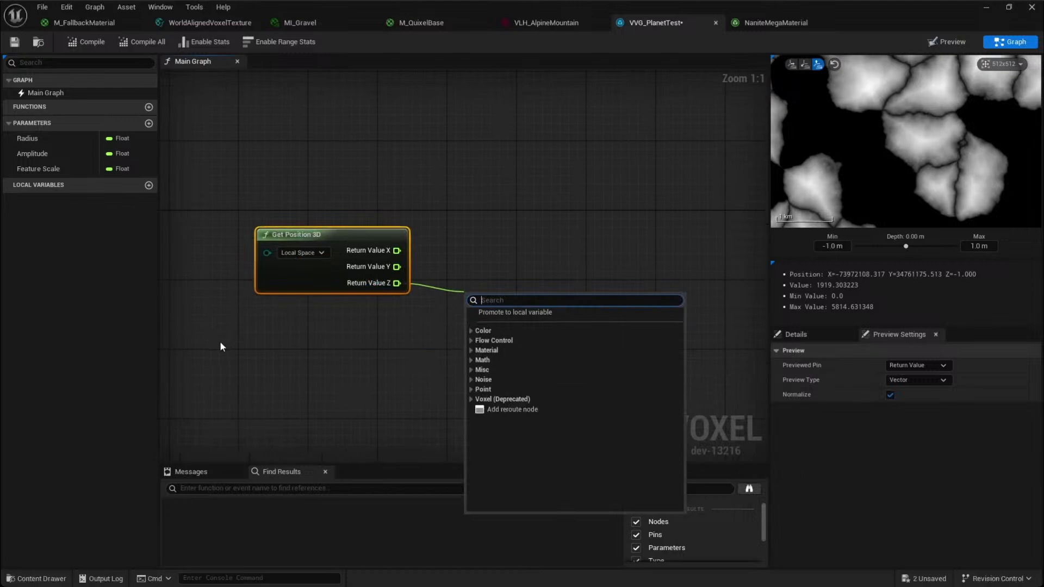
type("<")
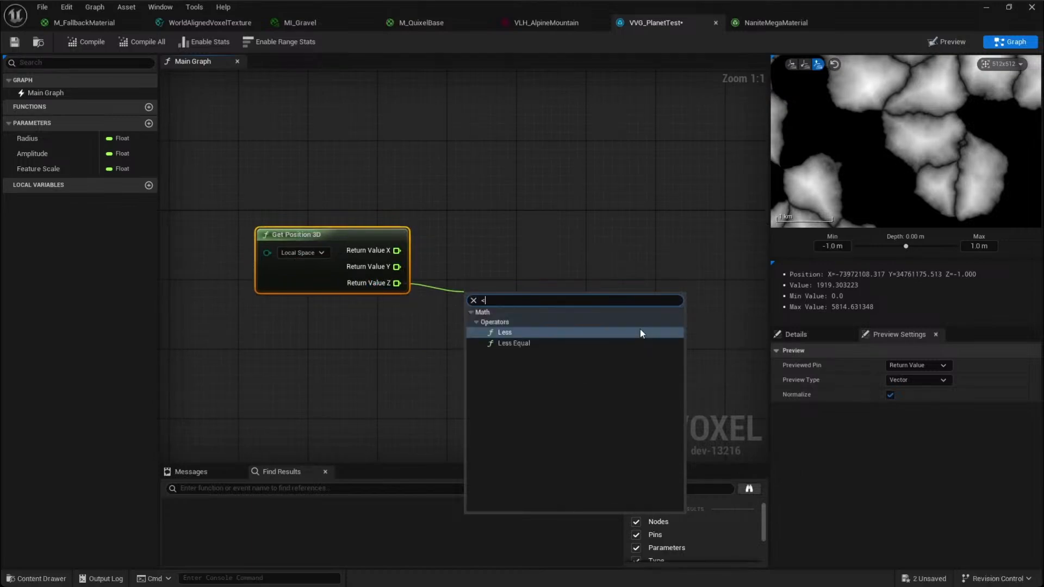
left_click(640, 330)
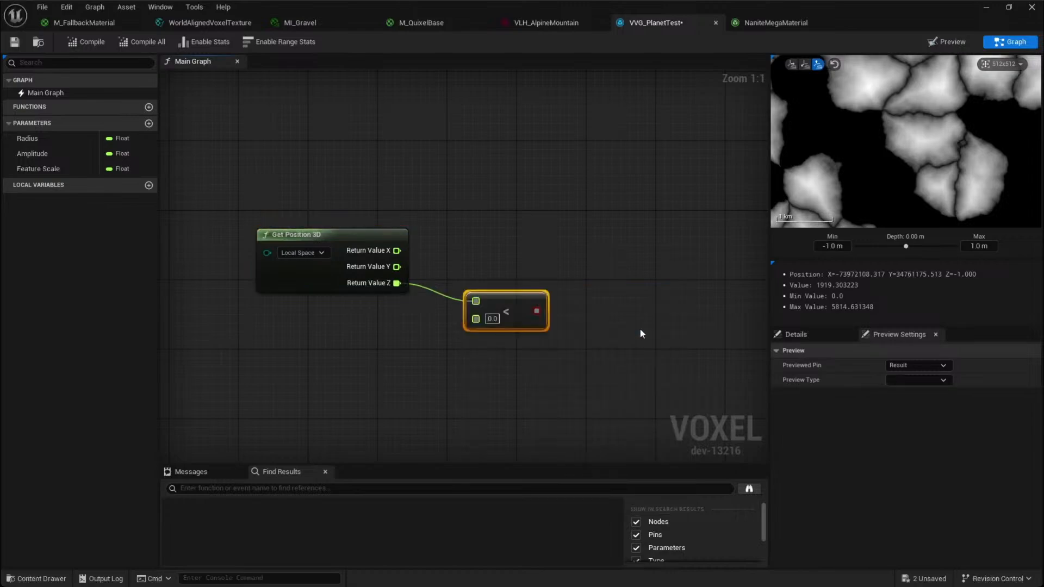
left_click_drag(536, 311, 604, 298)
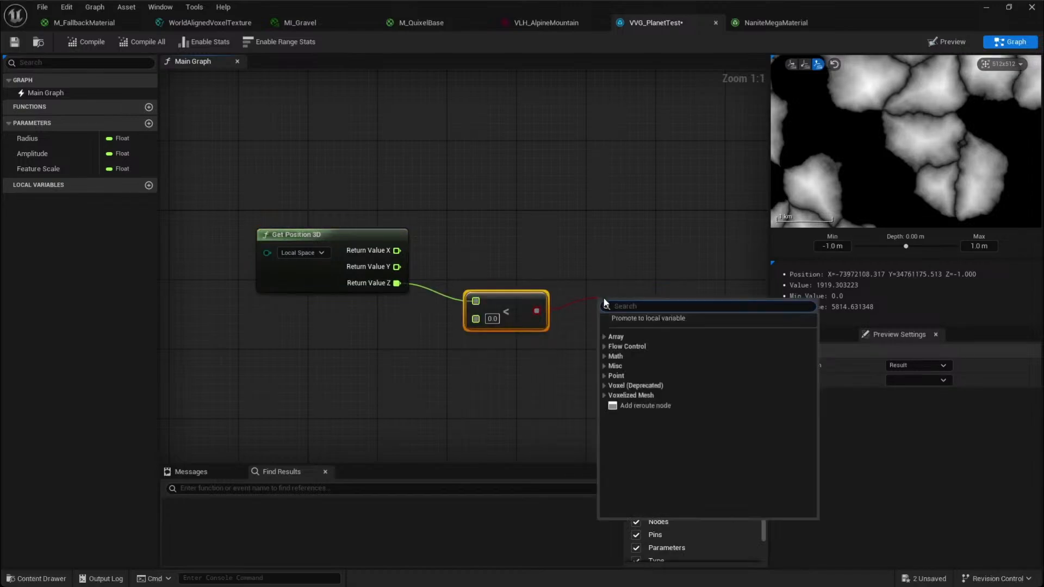
type("bl")
left_click(705, 263)
Add a Blend Materials node, connect the position's Z output to its Alpha input, and bring the node closer
right_click(705, 263)
type("bl")
key("Return")
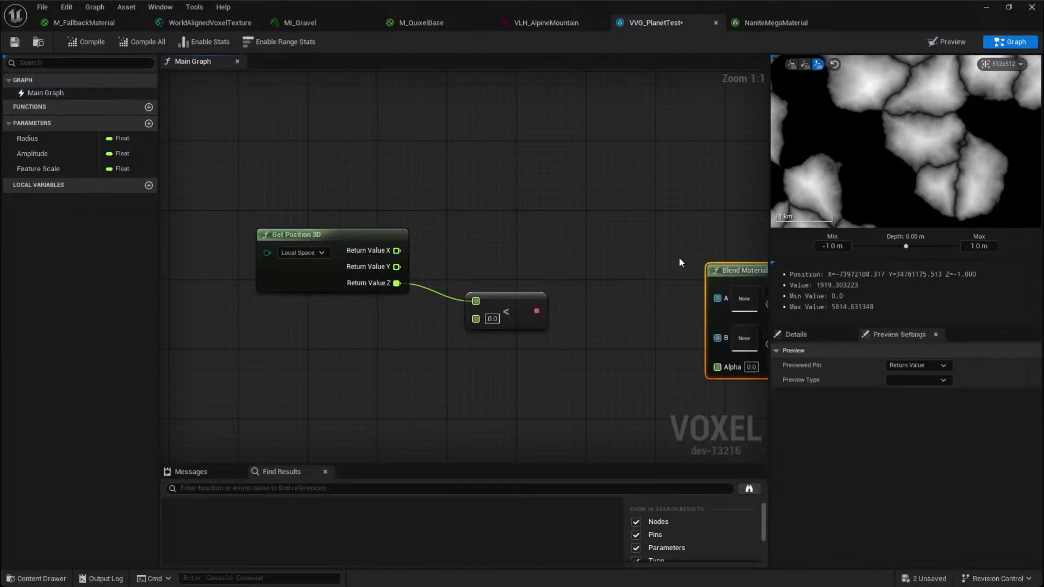
left_click_drag(397, 283, 706, 363)
left_click_drag(396, 284, 721, 366)
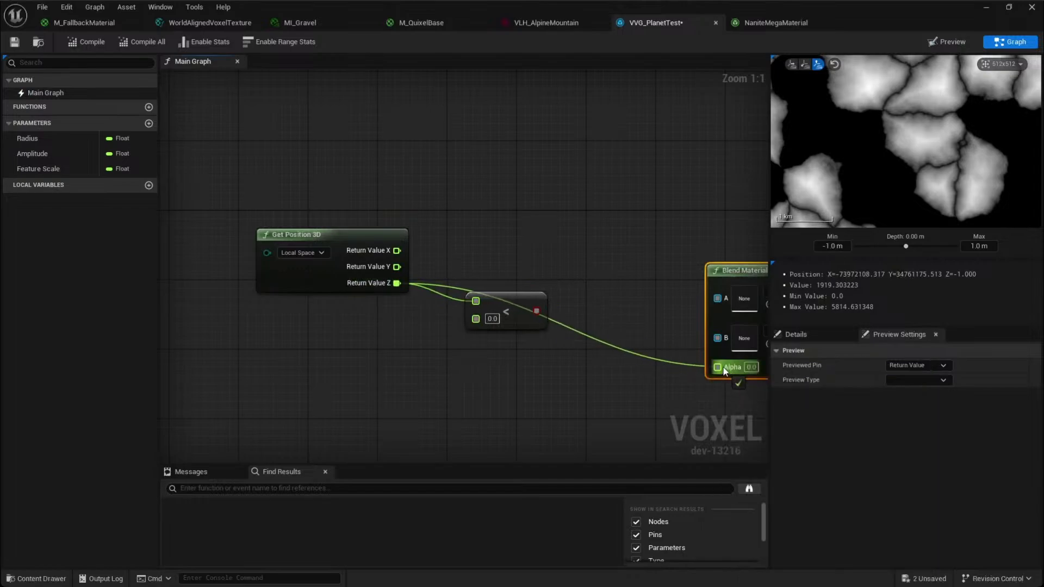
left_click_drag(729, 274, 626, 221)
Delete the Less node, leaving only the Get Position 3D and Blend Materials nodes
left_click(502, 304)
key("Delete")
left_click_drag(339, 194, 655, 389)
left_click(655, 389)
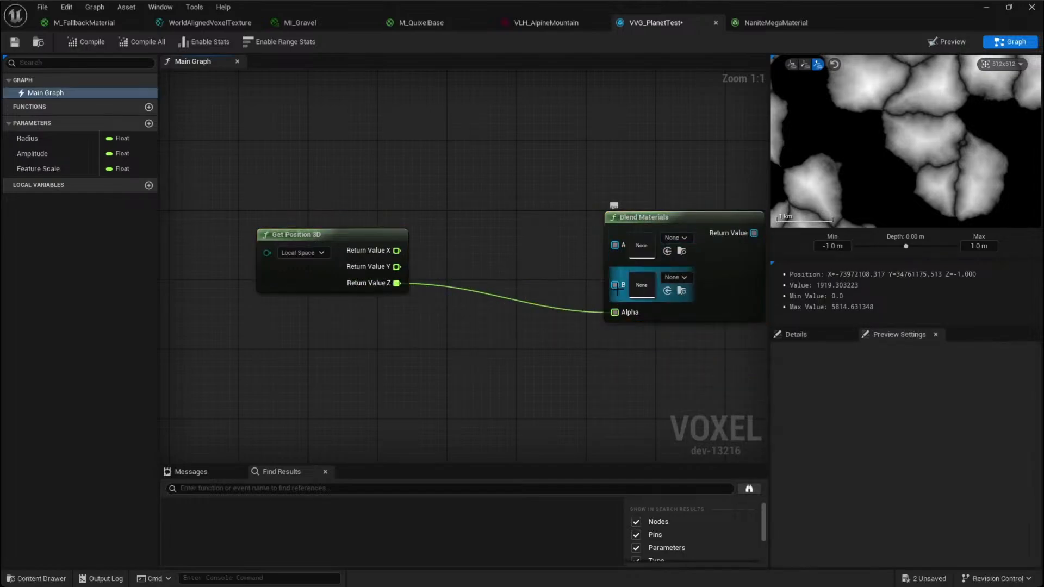
Move the Get Position 3D node so its Z output lines up with the Blend Materials Alpha input
right_click_drag(576, 337, 522, 336)
left_click_drag(278, 278, 337, 317)
left_click(312, 351)
left_click_drag(249, 240, 484, 349)
left_click(500, 349)
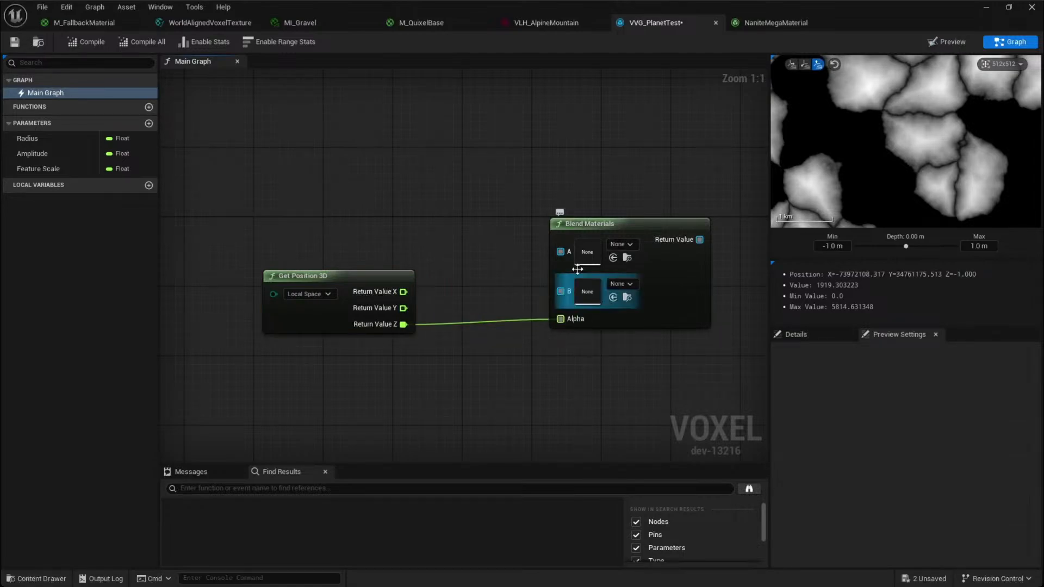
left_click(614, 239)
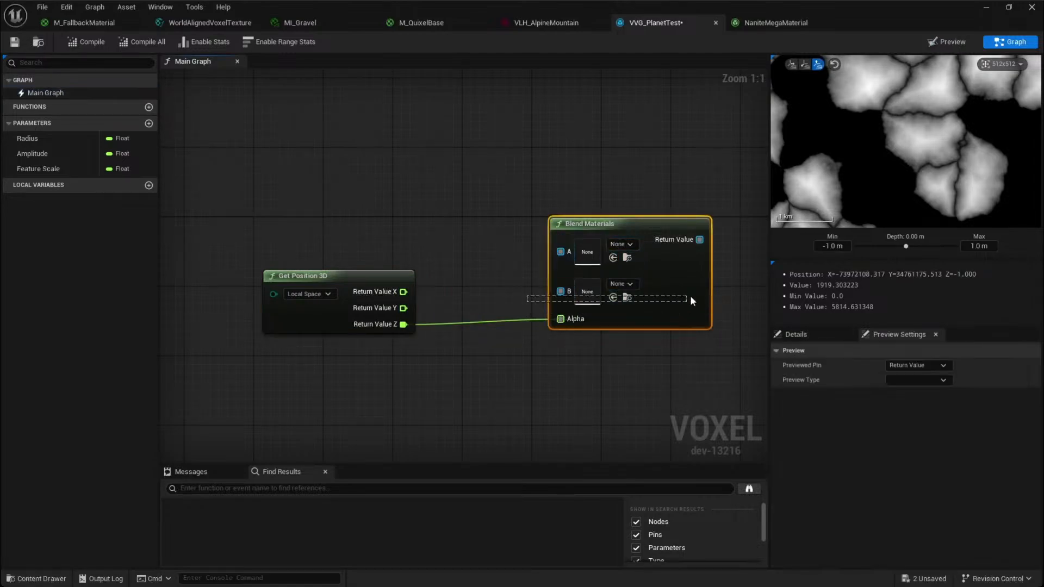
left_click(537, 342)
right_click_drag(557, 374, 532, 382)
left_click_drag(339, 264, 585, 479)
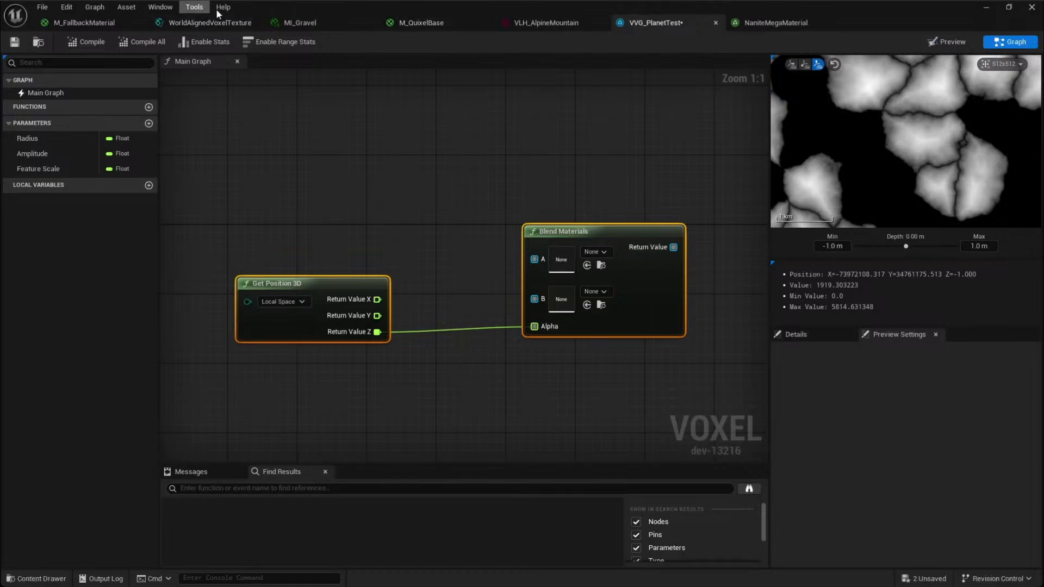
left_click(523, 128)
right_click_drag(523, 127, 468, 160)
Rerun the most recent console command
left_click(303, 576)
key("Up")
key("Return")
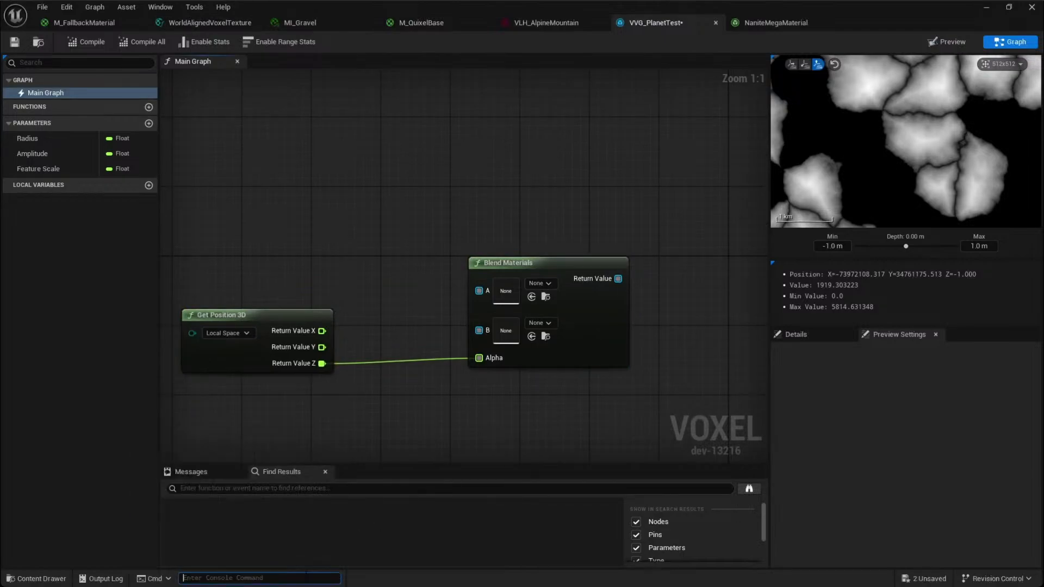
right_click_drag(455, 180, 391, 179)
key("ctrl+space")
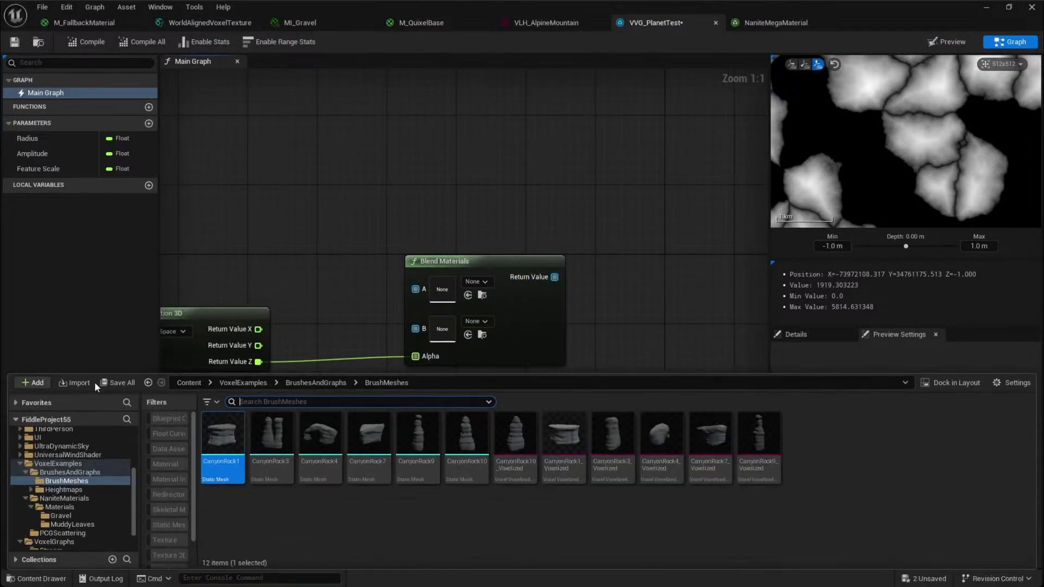
left_click(473, 282)
key("Escape")
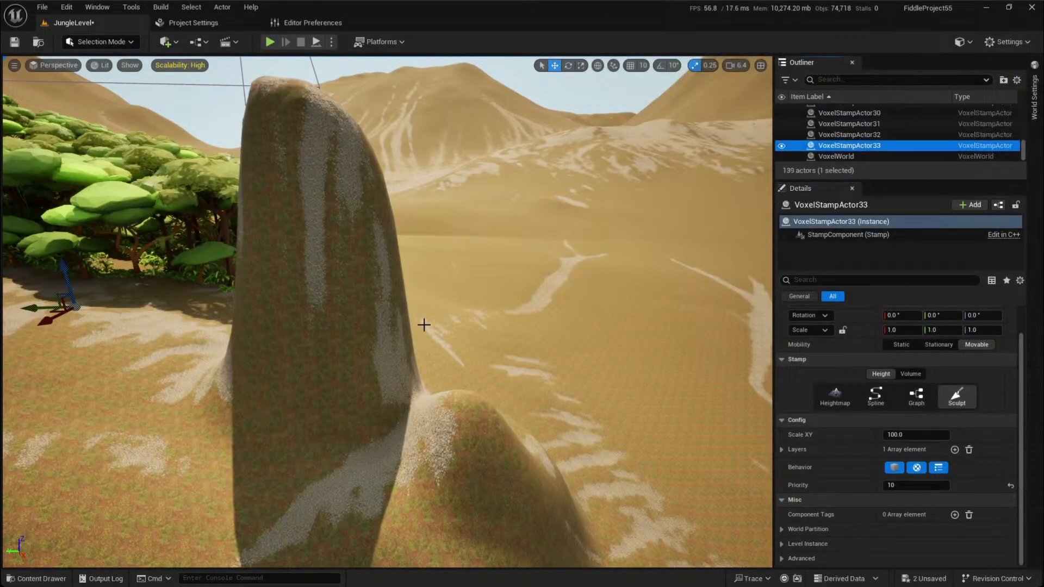
In JungleLevel, open the PCG_Foliage graph used by the PCGVolume's PCG component
left_click(243, 78)
left_click(859, 253)
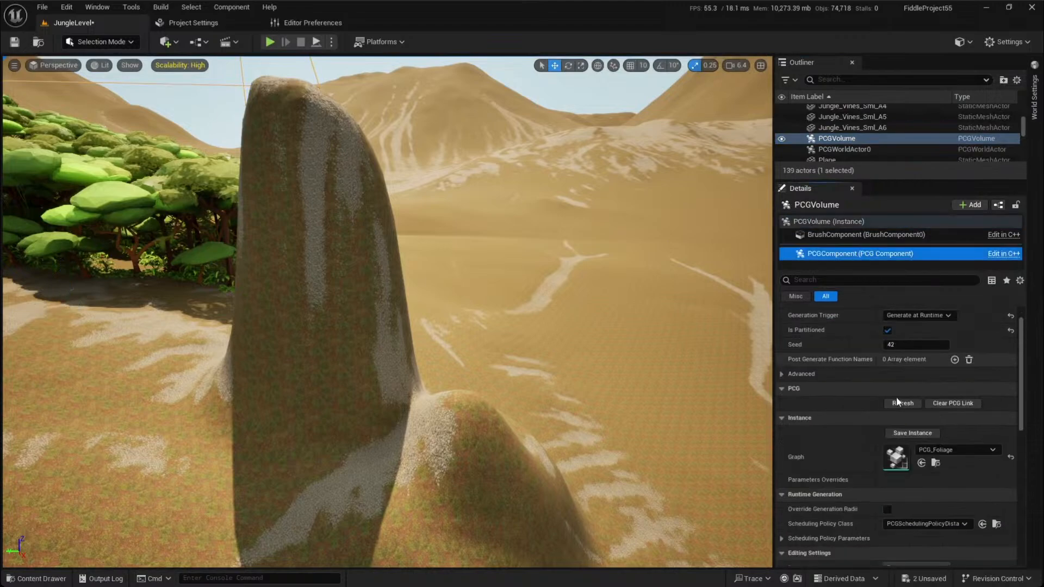
double_click(900, 461)
Add an Elevation Isolines node in an empty area of the PCG_Foliage graph
scroll(538, 192, "up", 6)
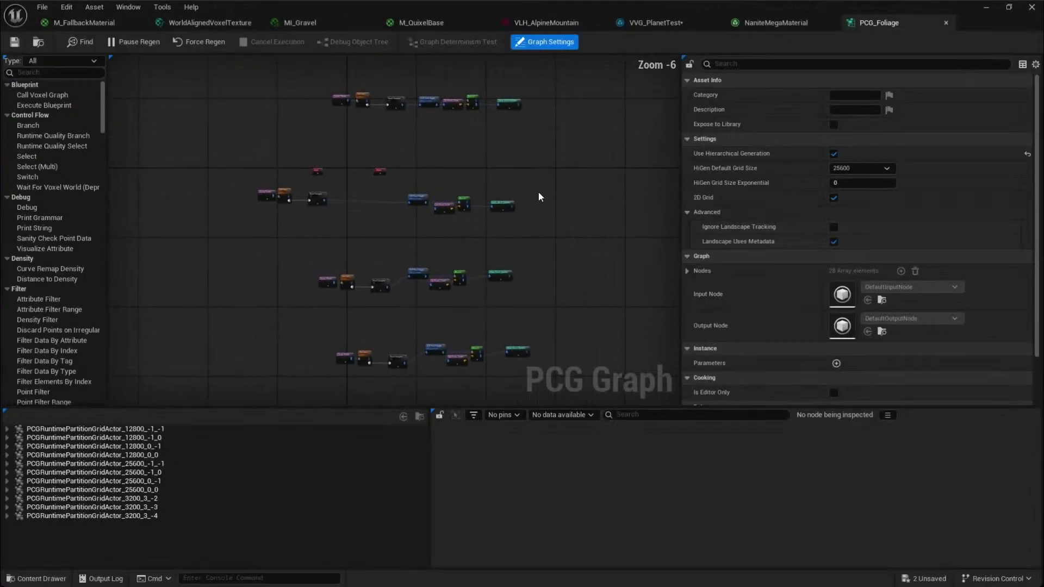
right_click(484, 226)
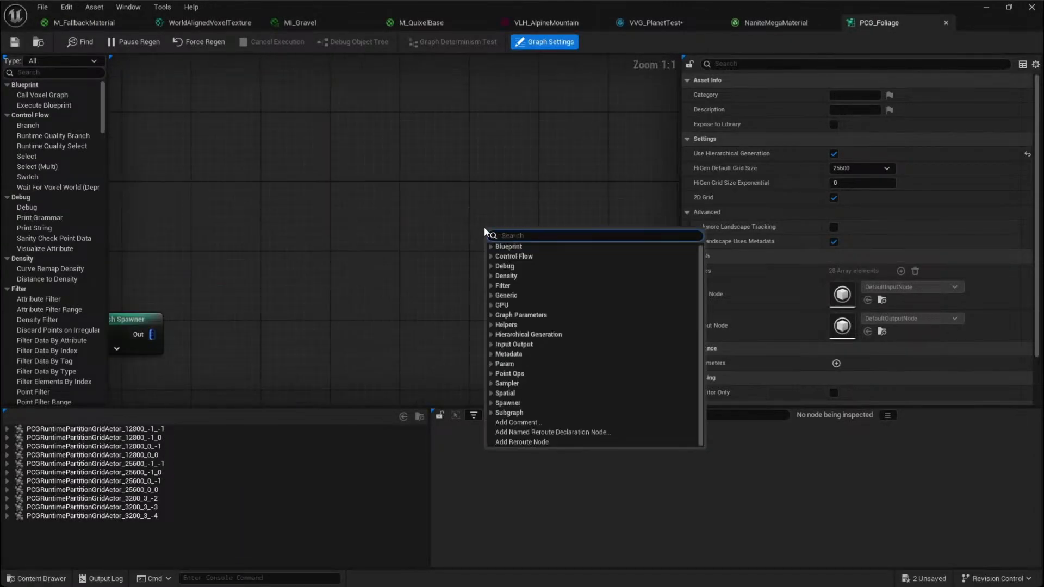
type("elev")
key("Return")
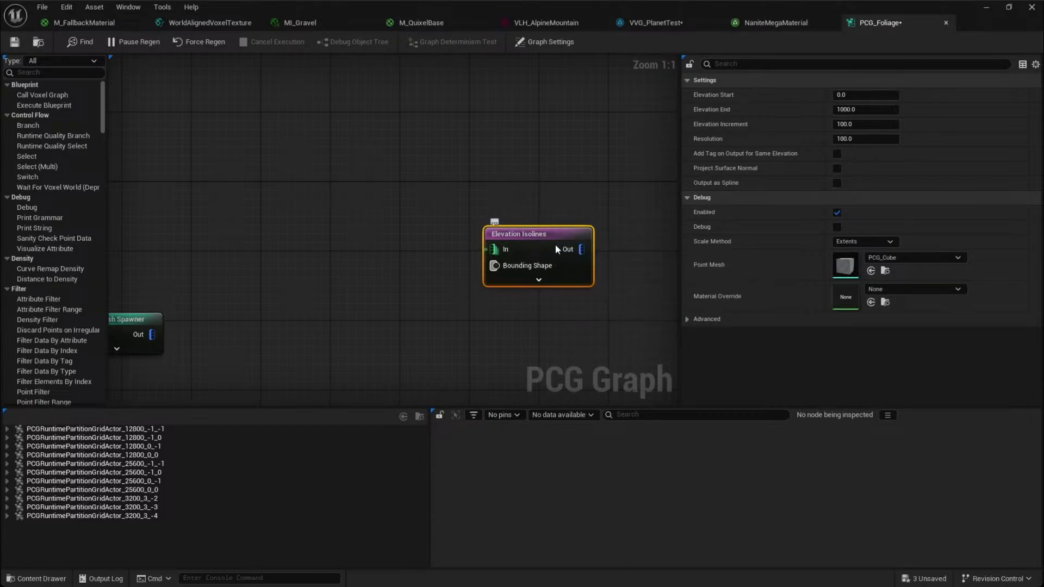
Move the Elevation Isolines node beside the Voxel Sampler and try to wire the sampler's output into it
left_click_drag(552, 242, 372, 205)
right_click_drag(222, 184, 524, 186)
scroll(525, 187, "down", 1)
left_click_drag(625, 198, 263, 212)
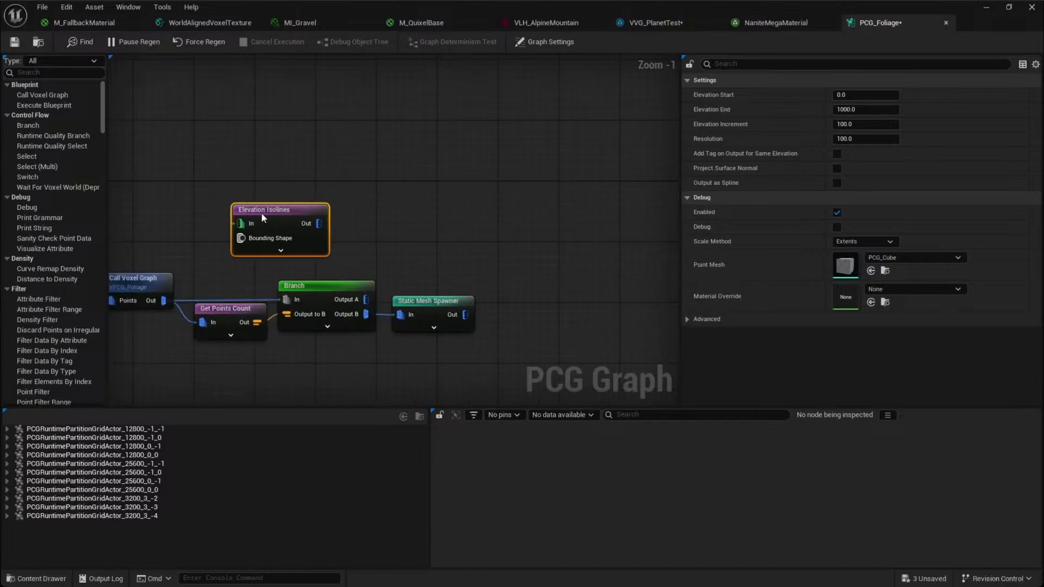
right_click_drag(263, 212, 576, 202)
left_click_drag(599, 208, 268, 324)
right_click_drag(250, 322, 507, 294)
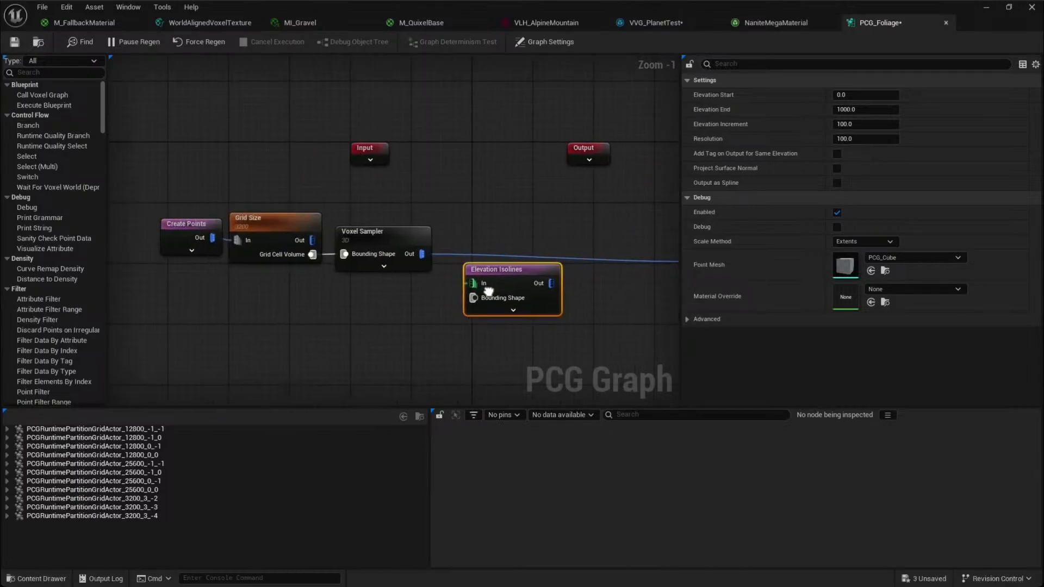
left_click_drag(416, 254, 468, 292)
left_click(266, 269)
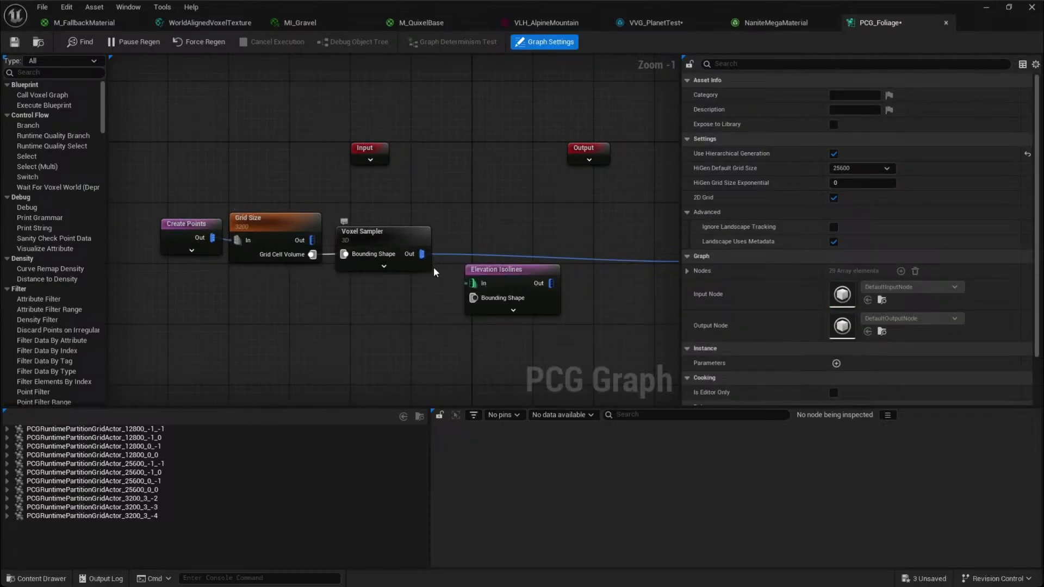
Expand the Elevation Isolines node to examine its additional input pins, collapse it, and inspect its settings
left_click(505, 307)
left_click(509, 311)
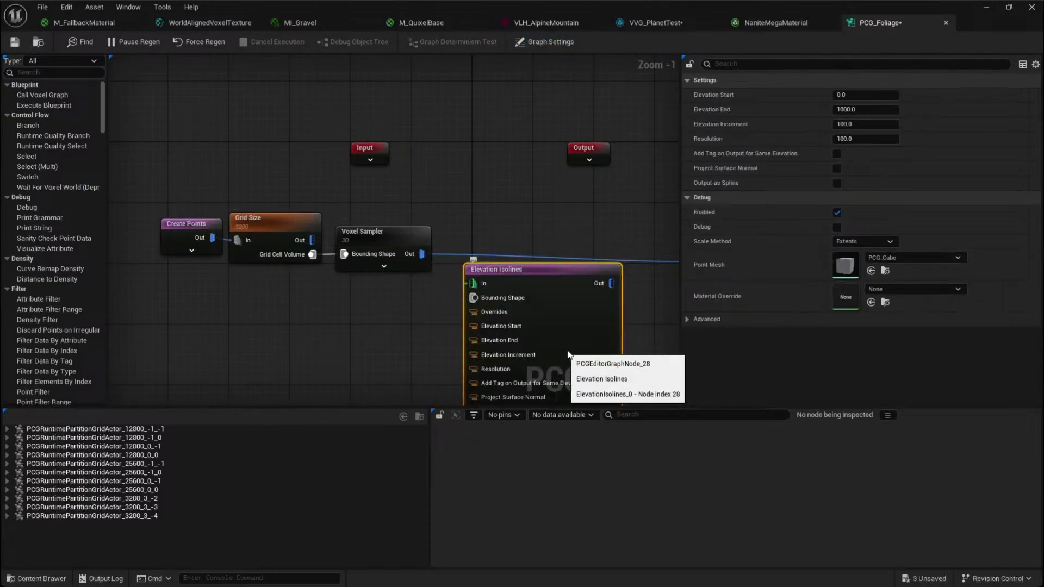
right_click_drag(551, 397, 485, 280)
left_click(492, 305)
left_click(537, 330)
right_click_drag(537, 331, 447, 379)
left_click(383, 218)
left_click(445, 285)
right_click_drag(445, 284, 396, 364)
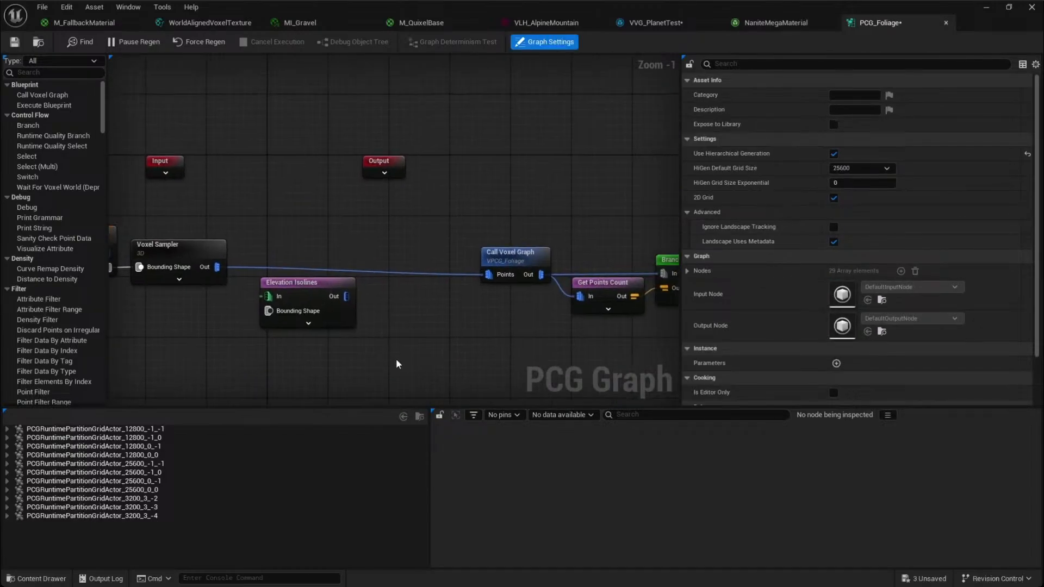
left_click(291, 281)
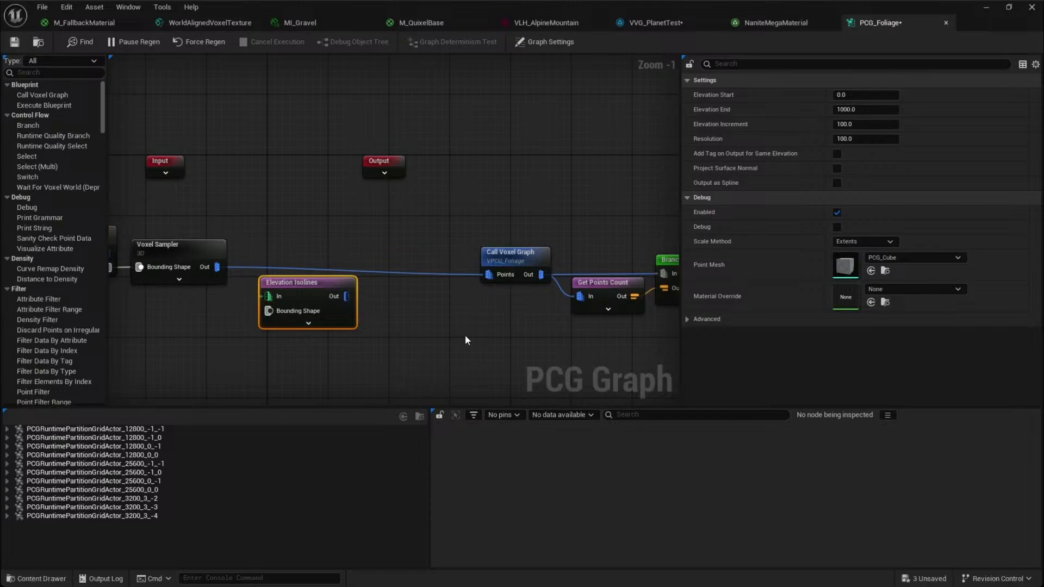
Return to the JungleLevel viewport and look over the terrain and mountains around the foliage volume
left_click(983, 9)
mouse_move(600, 180)
right_mouse_down()
mouse_move(571, 200)
mouse_move(596, 178)
right_mouse_up()
scroll(600, 179, "up", 3)
key("s")
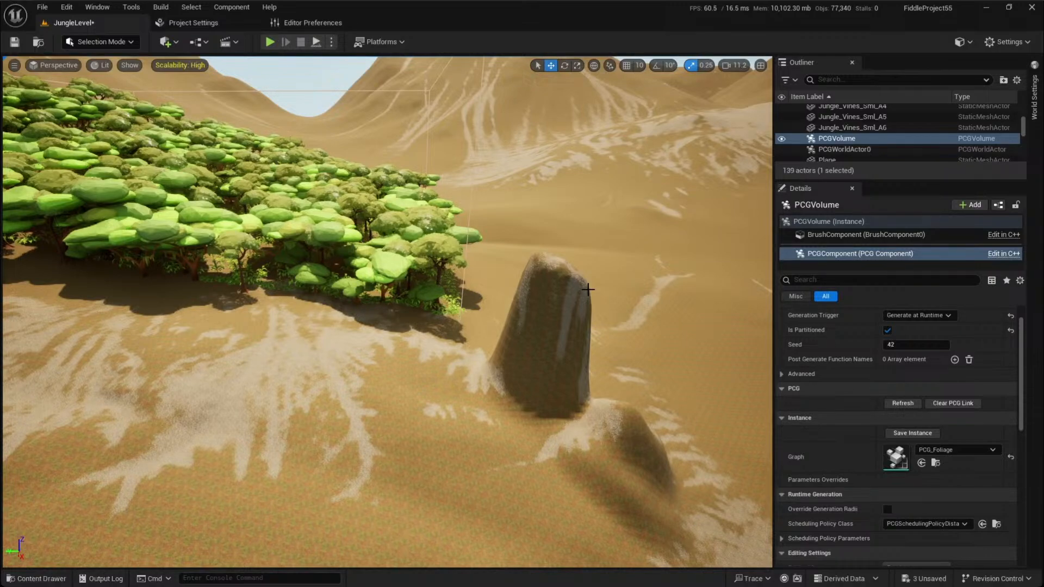
key("s")
right_click_drag(588, 290, 592, 241)
scroll(591, 255, "up", 8)
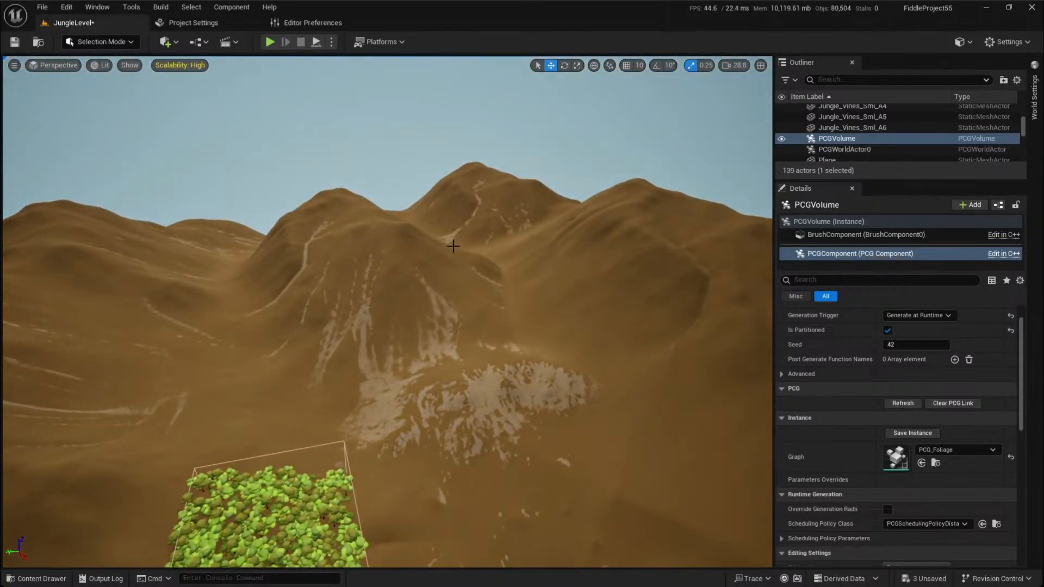
right_click_drag(453, 247, 400, 247)
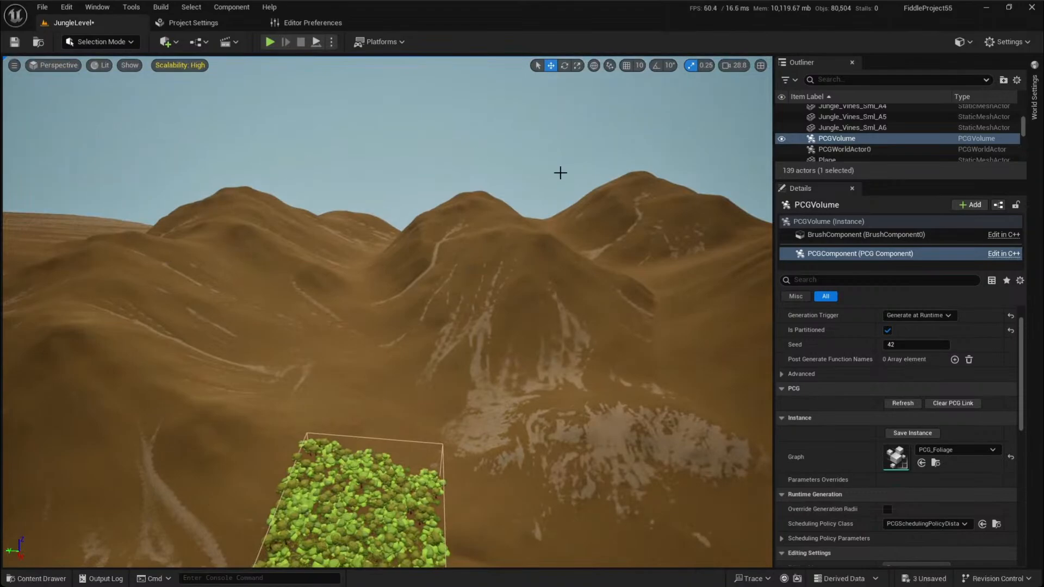
right_click_drag(650, 377, 686, 395)
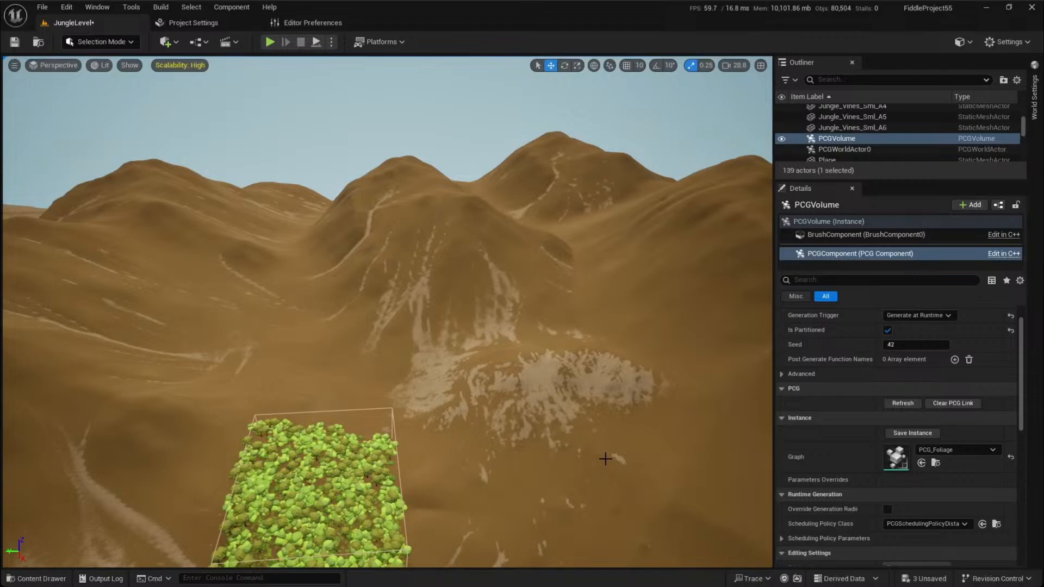
Examine the mountain terrain's mesh density in Wireframe view mode and switch back to Lit
key("w")
scroll(606, 418, "up", 2)
right_click_drag(605, 459, 658, 371)
key("alt+2")
key("w")
scroll(606, 397, "down", 2)
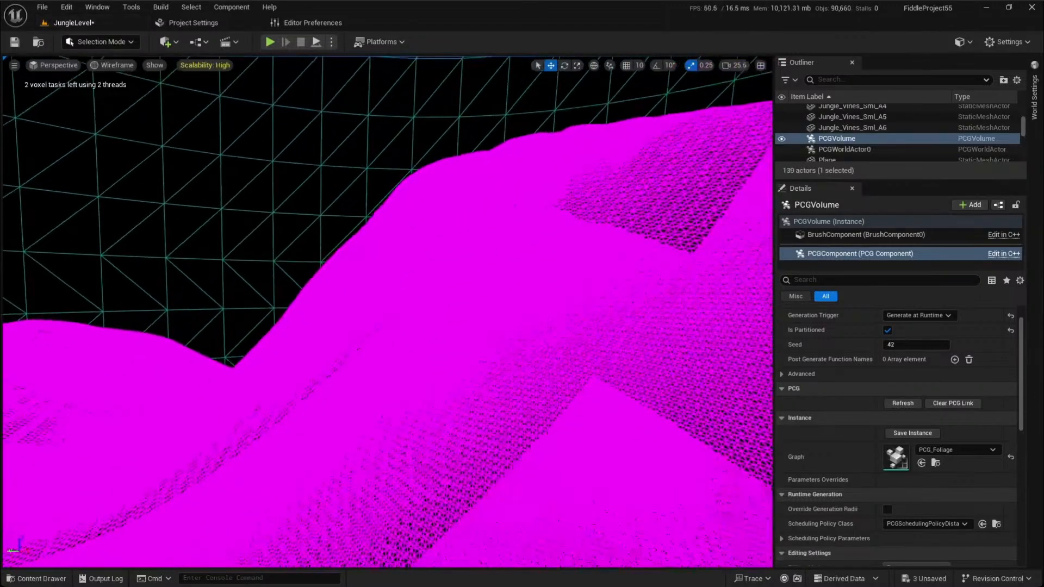
key("w")
mouse_move(606, 397)
right_mouse_down()
mouse_move(616, 407)
mouse_move(546, 412)
mouse_move(608, 400)
right_mouse_up()
scroll(606, 397, "down", 2)
scroll(608, 400, "down", 1)
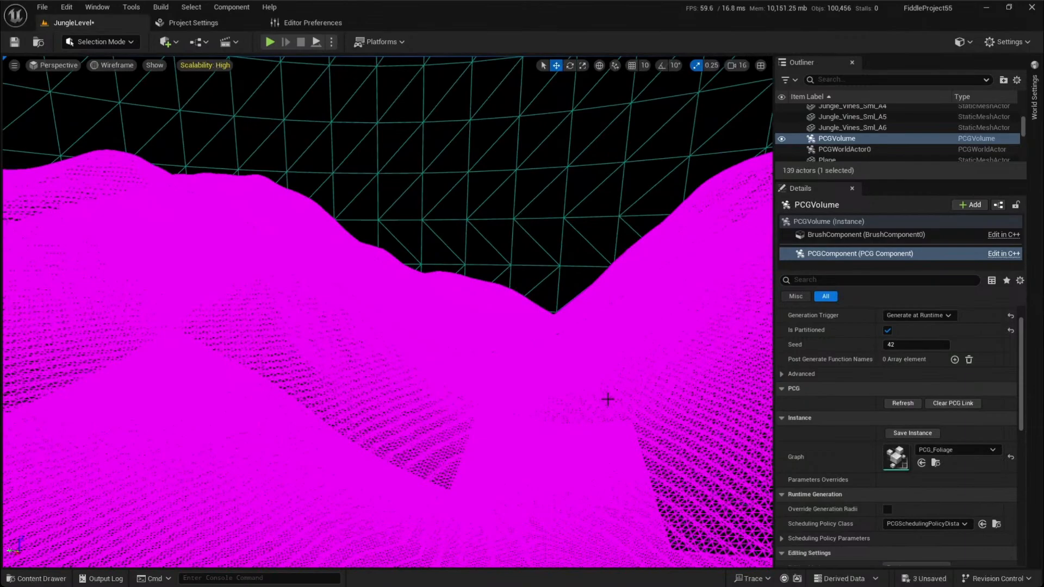
right_click_drag(619, 393, 676, 389)
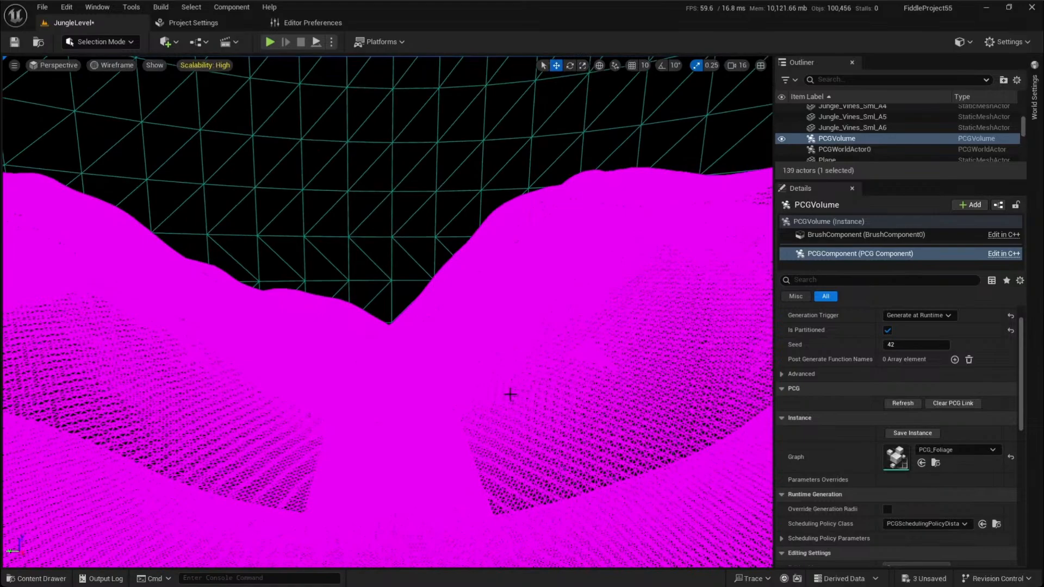
right_click_drag(467, 272, 522, 269)
mouse_move(491, 303)
right_mouse_down()
mouse_move(390, 332)
mouse_move(491, 303)
right_mouse_up()
key("alt+4")
scroll(492, 303, "down", 1)
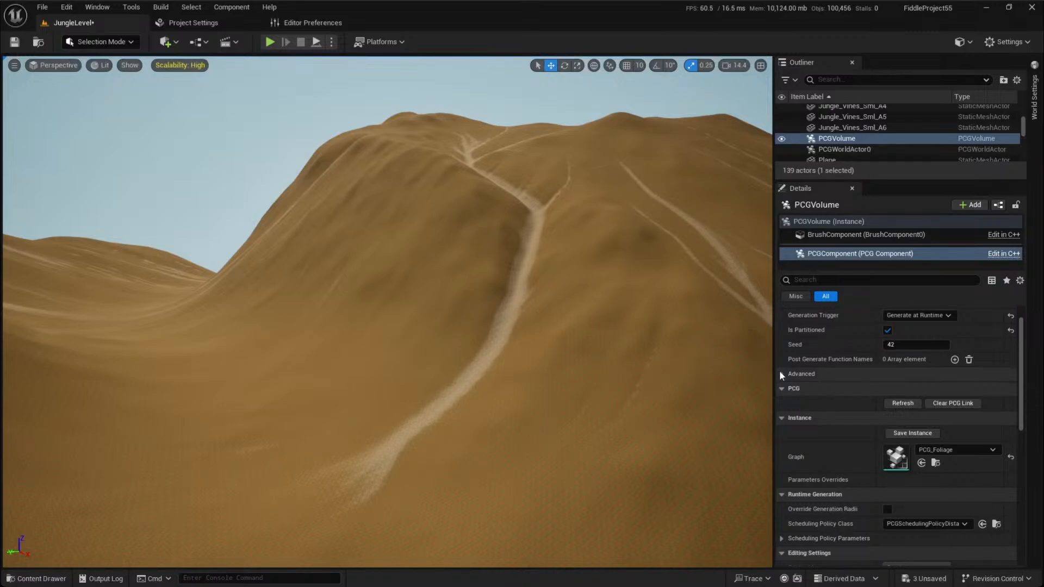
Reload JungleLevel from the root Content folder, discarding the unsaved changes
key("alt+Tab")
left_click(264, 309)
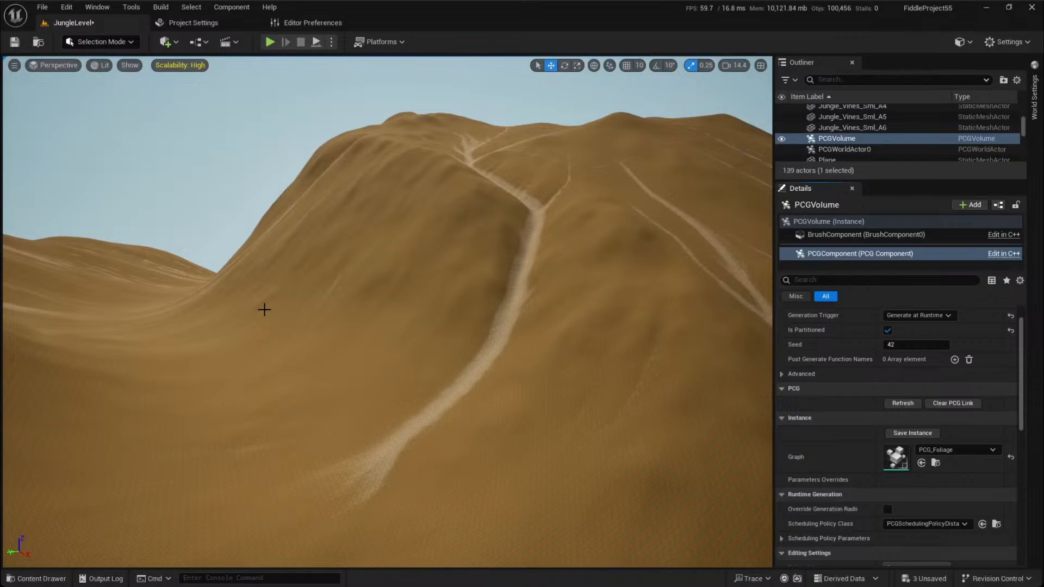
right_click_drag(264, 309, 265, 310)
right_click_drag(268, 370, 267, 369)
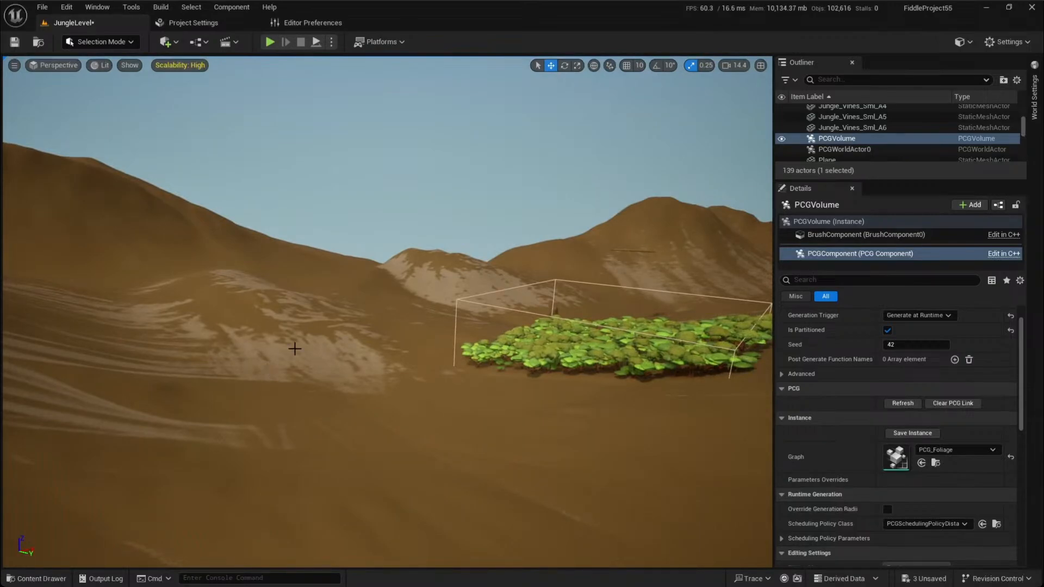
right_click_drag(482, 262, 482, 261)
key("ctrl+space")
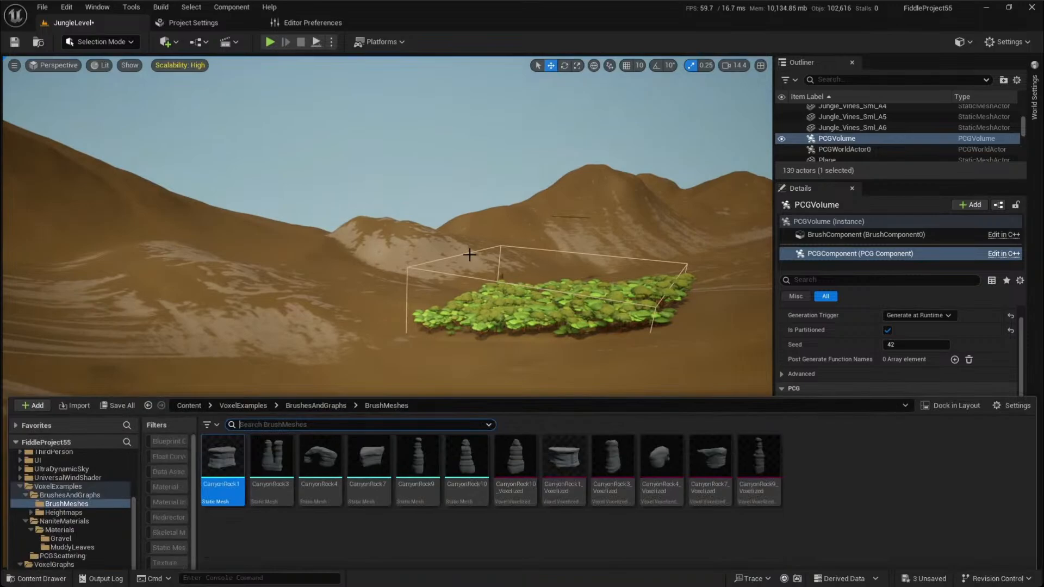
left_click(189, 367)
double_click(239, 505)
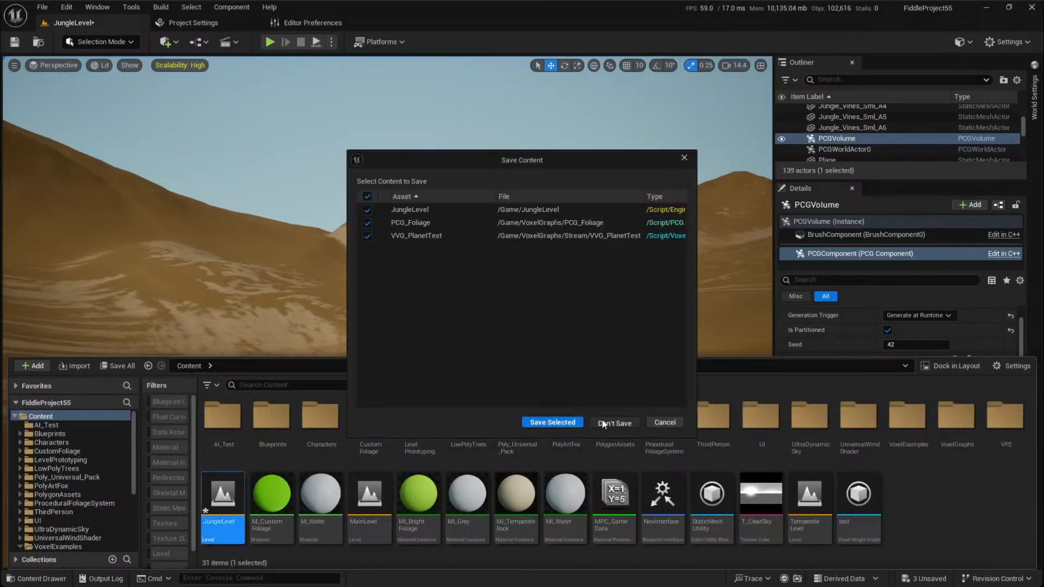
left_click(602, 421)
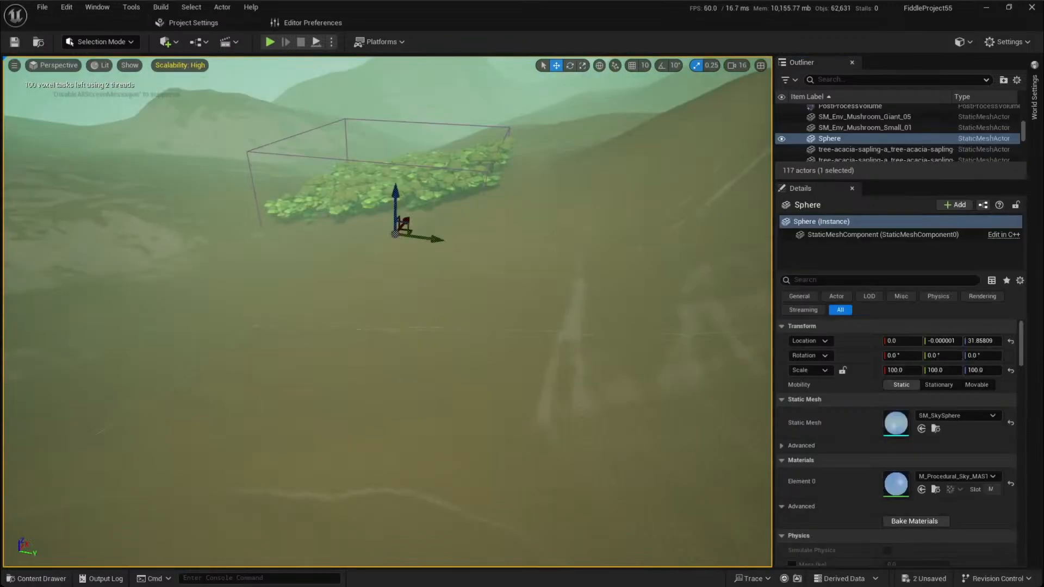
Fly through the jungle foliage of the reloaded level and pull back to view the surrounding mountains
key("w")
right_click_drag(387, 312, 396, 297)
key("w")
scroll(392, 305, "down", 1)
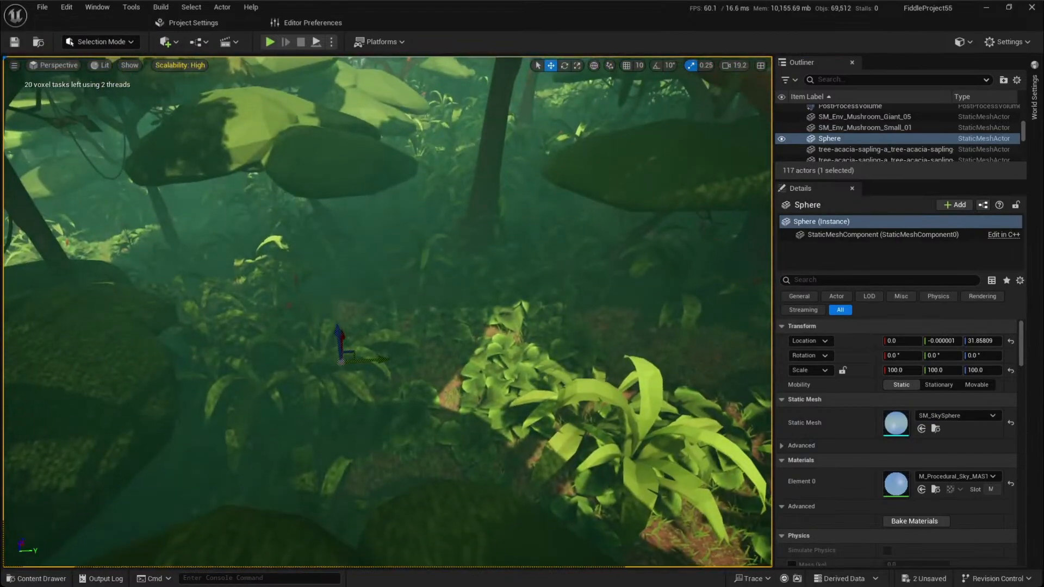
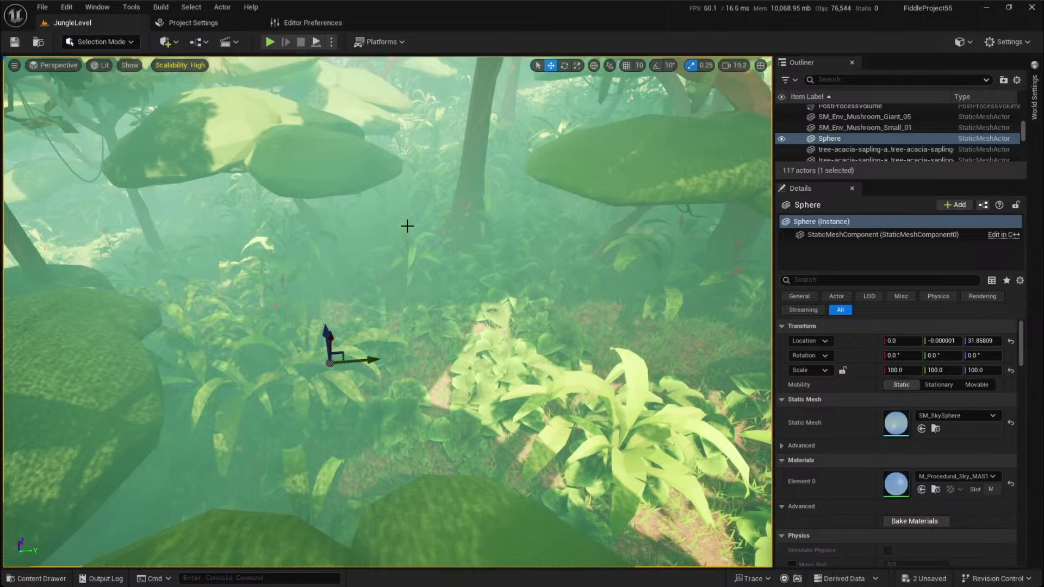
key("s")
right_click_drag(401, 220, 163, 203)
scroll(401, 219, "up", 16)
key("s")
mouse_move(396, 196)
right_mouse_down()
mouse_move(395, 250)
mouse_move(395, 196)
right_mouse_up()
scroll(396, 196, "down", 3)
key("w")
Select the VLH_Mountain8 stamp in the level and open its VLH_AlpineMountain heightmap asset
left_click(396, 196)
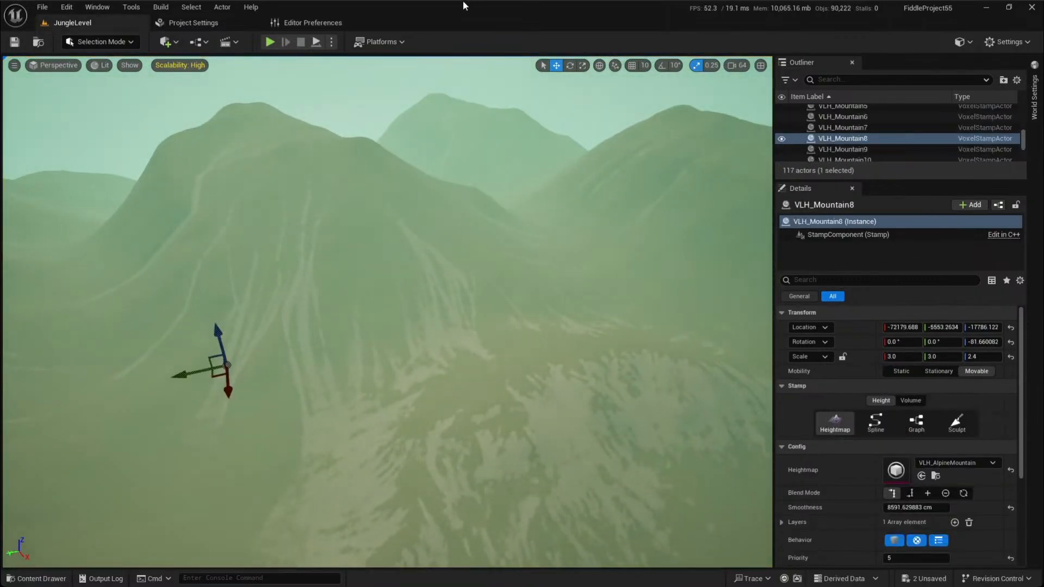
double_click(900, 472)
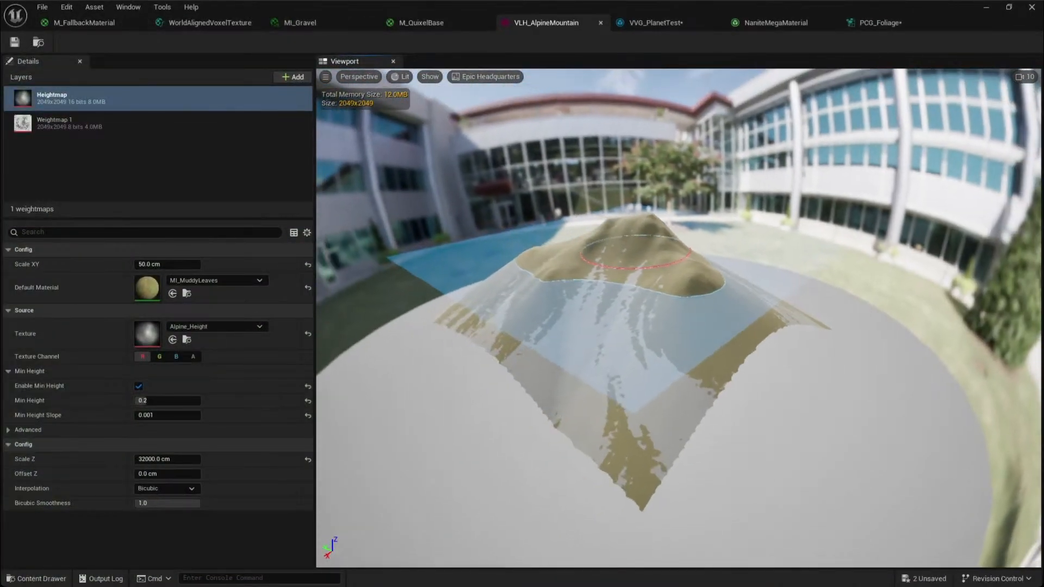
right_click_drag(724, 337, 740, 353)
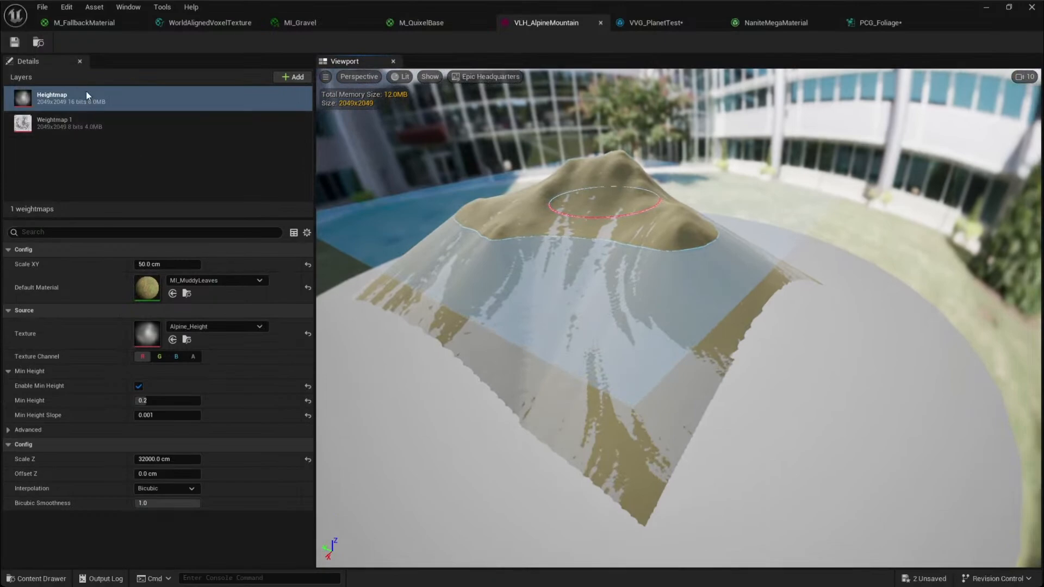
Inspect the settings of the Weightmap 1 and Heightmap layers and look closely at the mountain preview
left_click(57, 120)
right_click_drag(576, 326, 622, 321)
key("w")
scroll(598, 326, "down", 1)
key("w")
scroll(609, 320, "down", 1)
key("s")
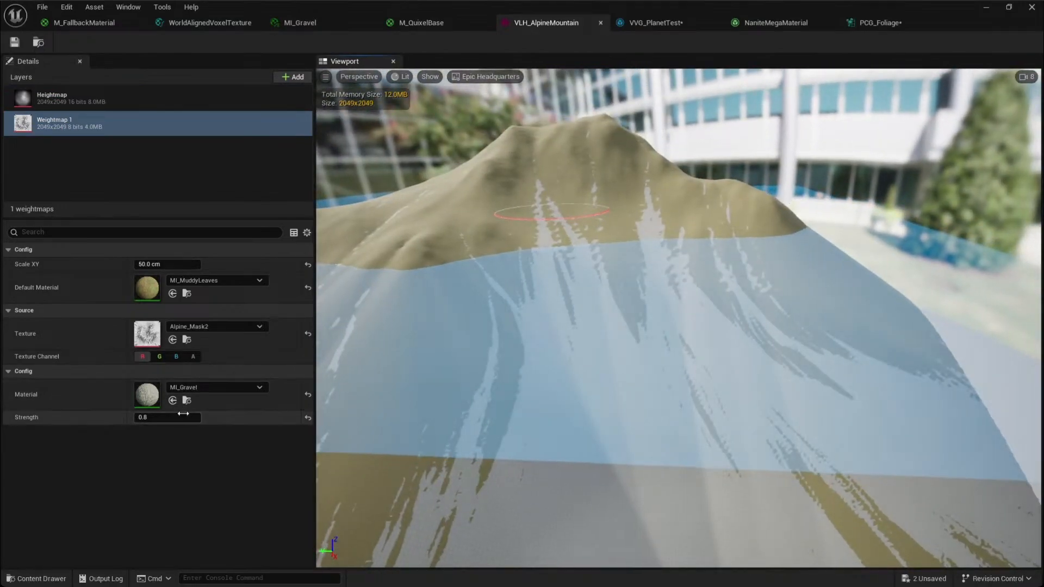
left_click(90, 99)
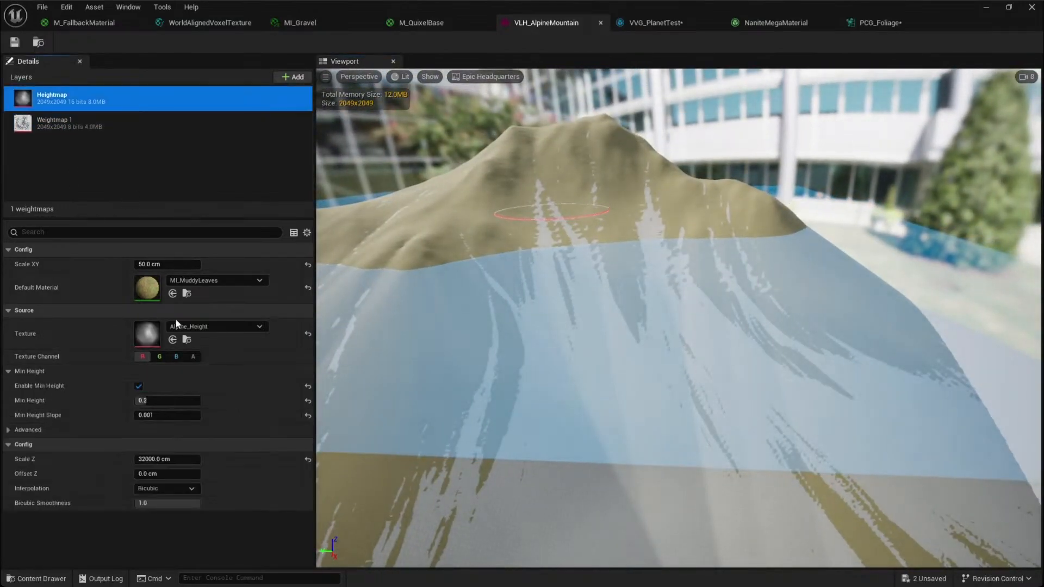
left_click(103, 129)
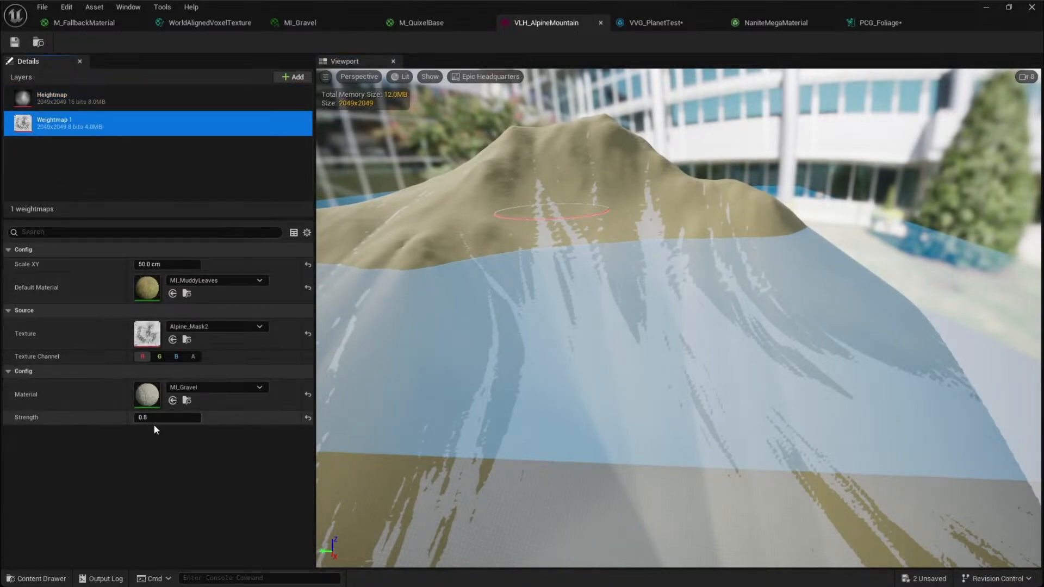
Set the Weightmap 1 layer's Strength to 2.0 and check the gravel coverage in the mountain preview
left_click(174, 416)
right_click_drag(514, 276, 517, 296)
key("w")
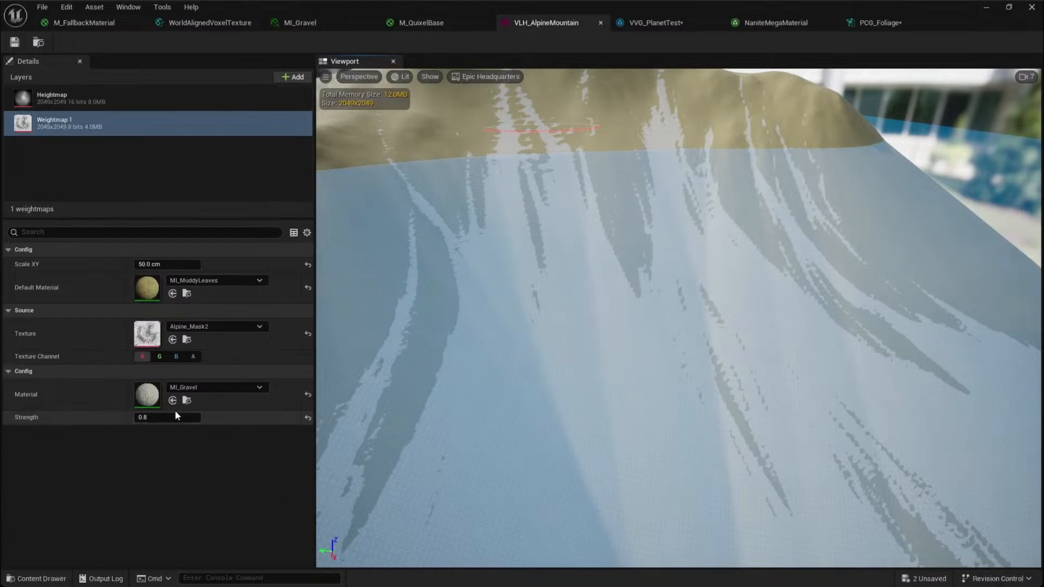
right_click_drag(681, 405, 666, 465)
key("s")
scroll(682, 405, "up", 1)
key("w")
key("w")
scroll(668, 443, "down", 3)
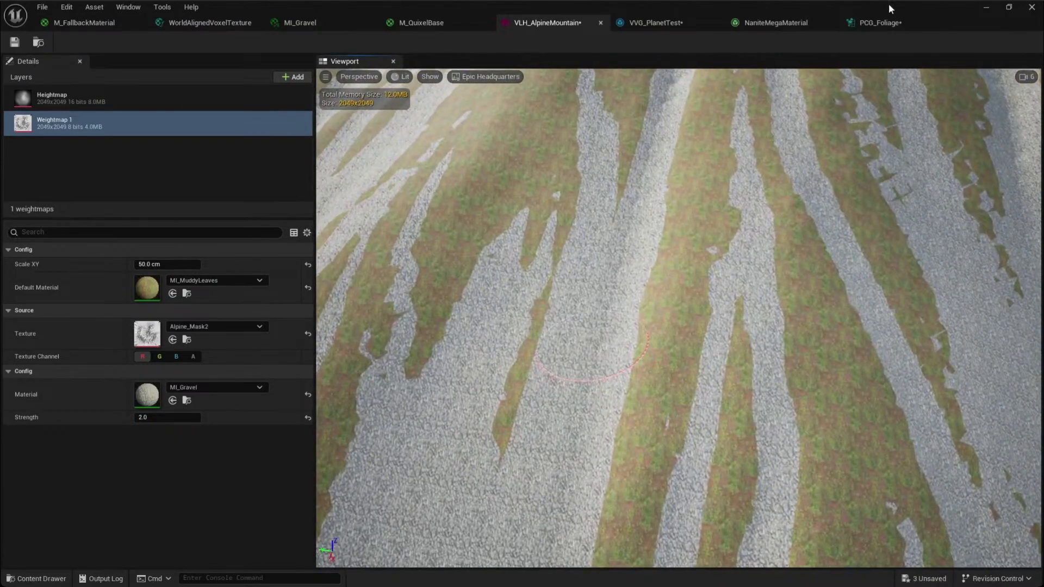
Shrink the asset editor window beside the level viewport and examine the gravel coverage on the level's mountains
double_click(888, 5)
key("w")
right_click_drag(480, 326, 484, 301)
key("w")
scroll(473, 312, "down", 4)
key("s")
left_click_drag(783, 395, 788, 307)
key("w")
right_click_drag(696, 266, 712, 267)
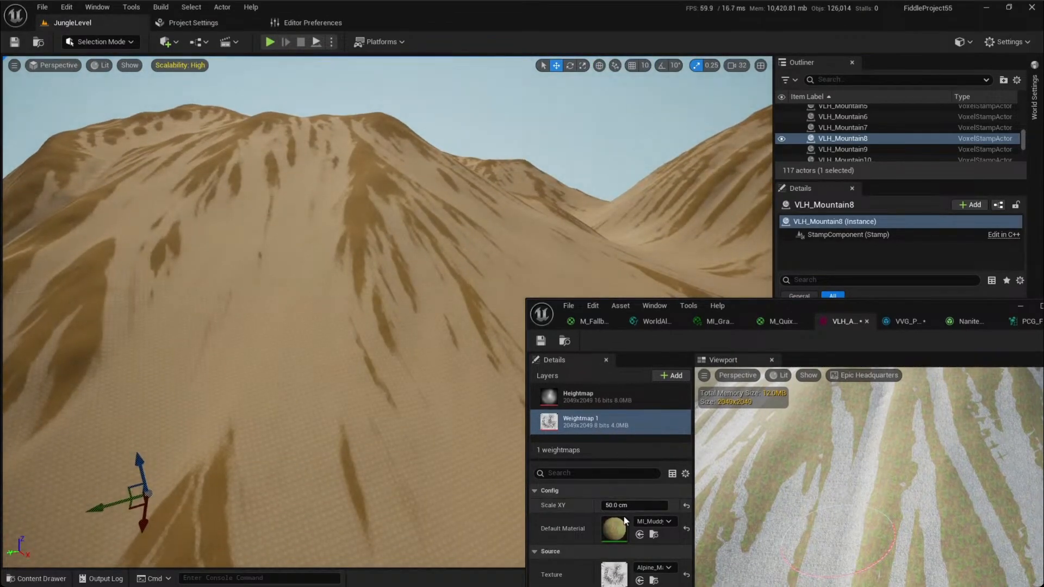
left_click(764, 321)
mouse_move(212, 280)
right_mouse_down()
mouse_move(199, 285)
mouse_move(201, 304)
mouse_move(198, 271)
right_mouse_up()
key("w")
scroll(212, 279, "down", 2)
key("s")
scroll(212, 279, "up", 3)
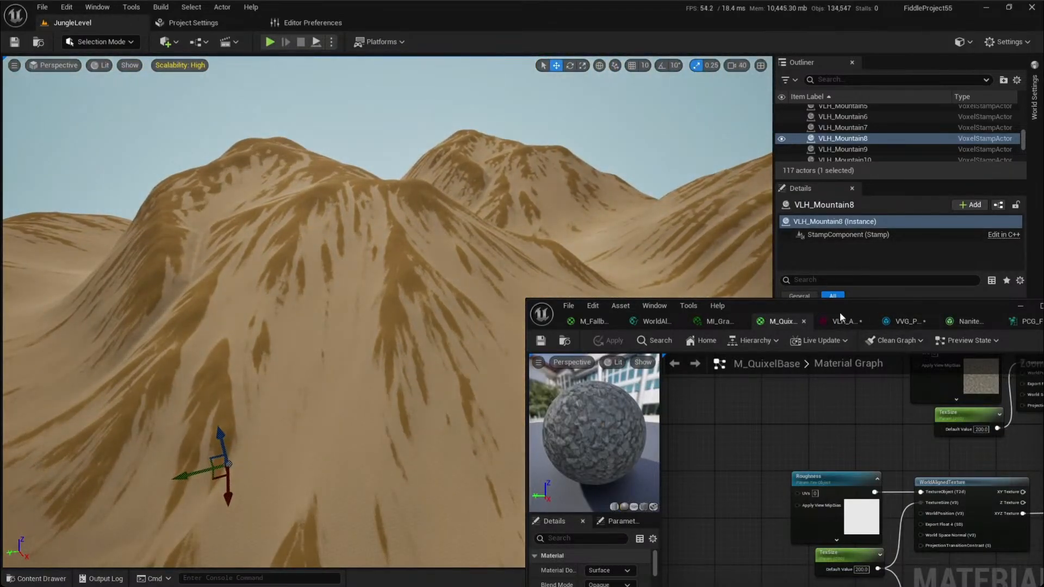
Return to the VLH_AlpineMountain asset and set the Weightmap 1 layer's Strength to 0.5
left_click(843, 320)
left_click_drag(742, 305, 781, 166)
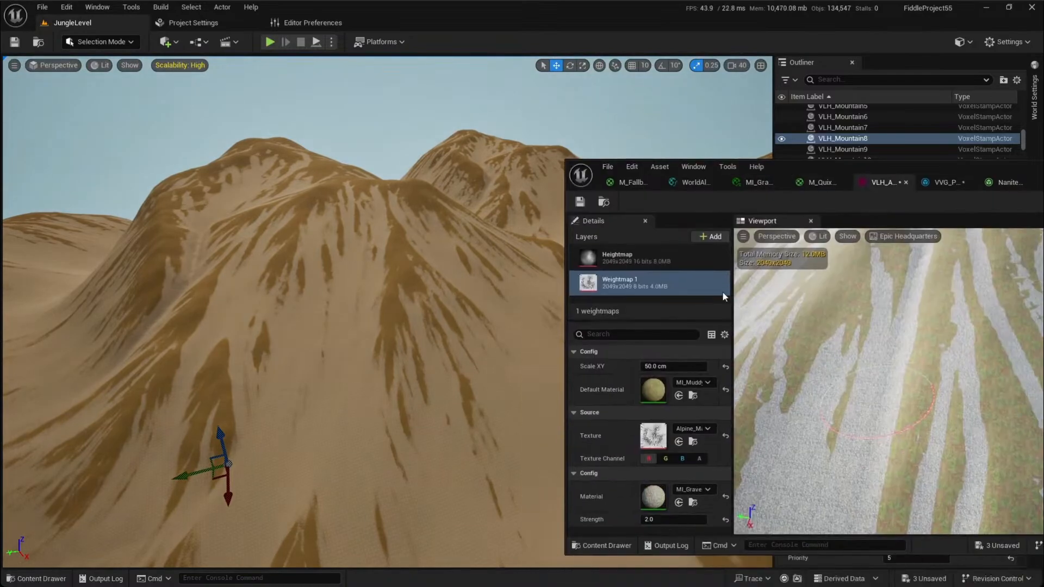
left_click(674, 519)
type("0.5")
key("Return")
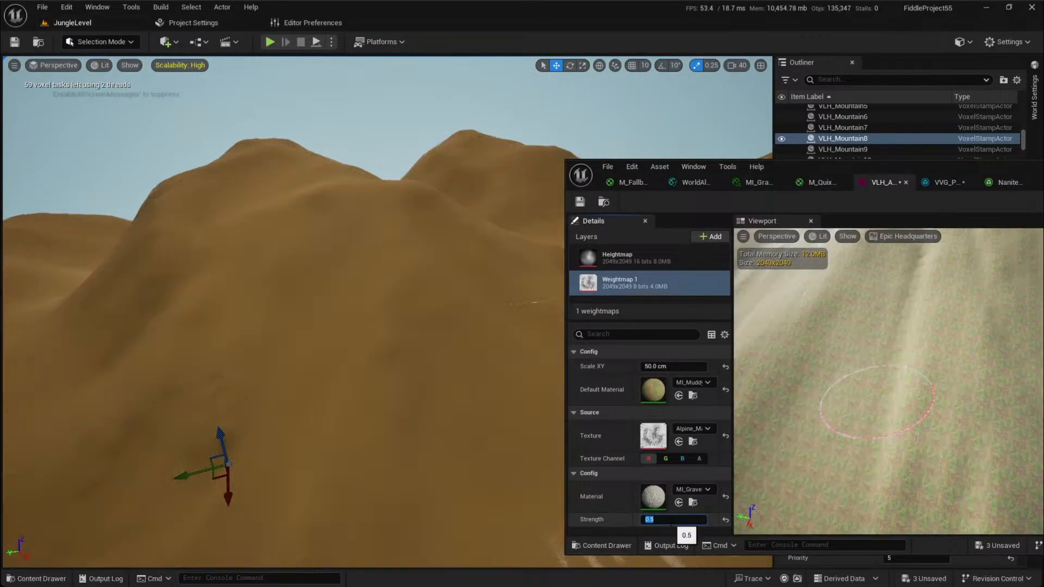
Focus on VLH_Mountain8 in the level to inspect its surface, and view the Alpine_Mask2 texture
key("f")
key("w")
mouse_move(381, 305)
right_mouse_down()
mouse_move(397, 293)
mouse_move(383, 291)
mouse_move(403, 321)
mouse_move(395, 350)
mouse_move(392, 329)
mouse_move(376, 324)
right_mouse_up()
scroll(392, 304, "down", 5)
key("w")
key("s")
scroll(392, 337, "up", 3)
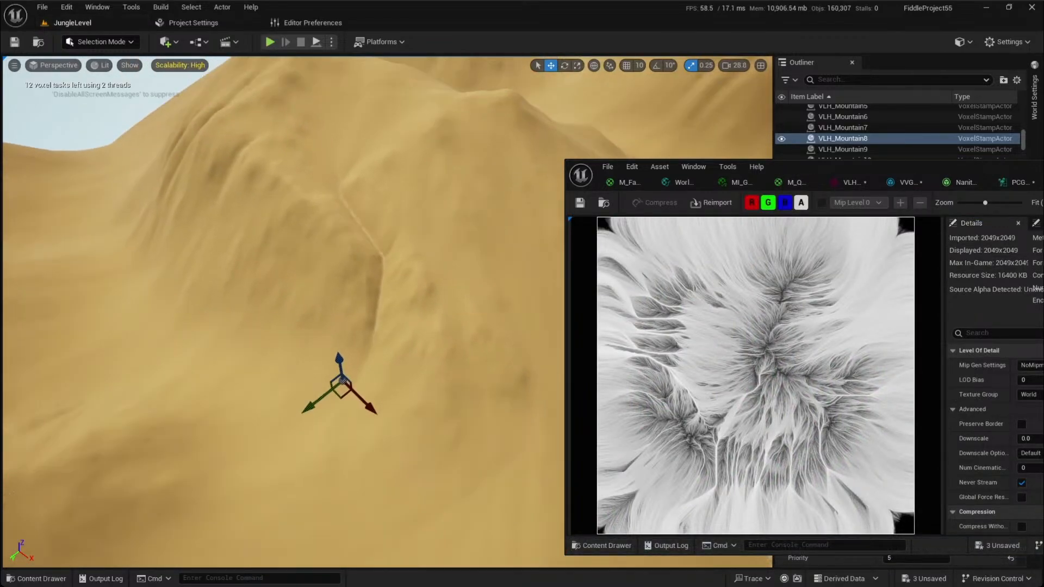
Maximize the VLH_AlpineMountain editor, set the Weightmap 1 layer's Strength to 0.8, and check the preview from other sides
left_click(849, 182)
double_click(848, 177)
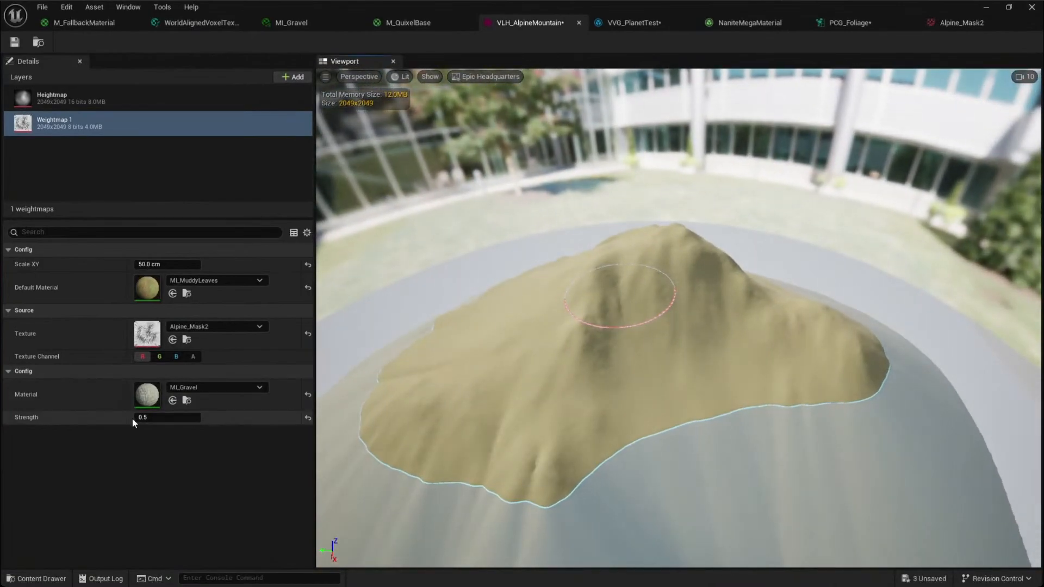
key("Return")
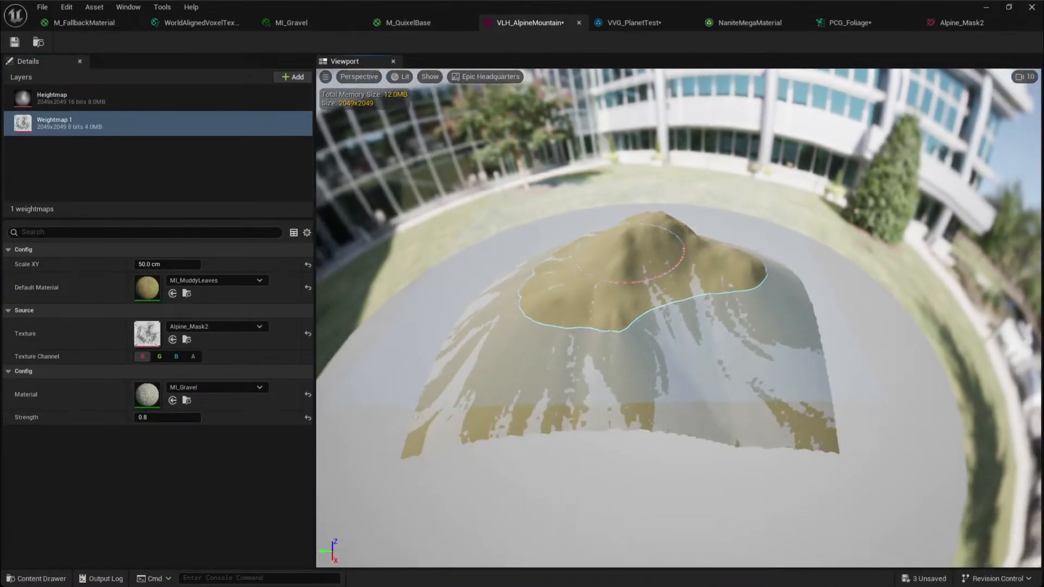
right_click_drag(679, 318, 674, 261)
mouse_move(553, 361)
right_mouse_down()
mouse_move(655, 348)
mouse_move(658, 413)
mouse_move(686, 375)
mouse_move(706, 380)
mouse_move(742, 353)
right_mouse_up()
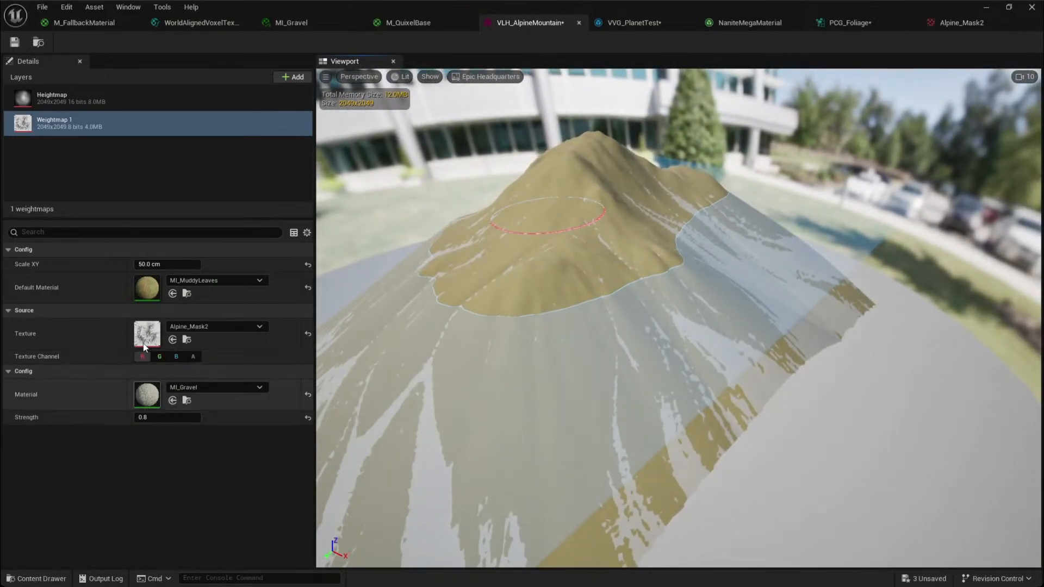
Disable Min Height on the Heightmap layer to compare the mountain preview, re-enable it, and return to the level
left_click(52, 98)
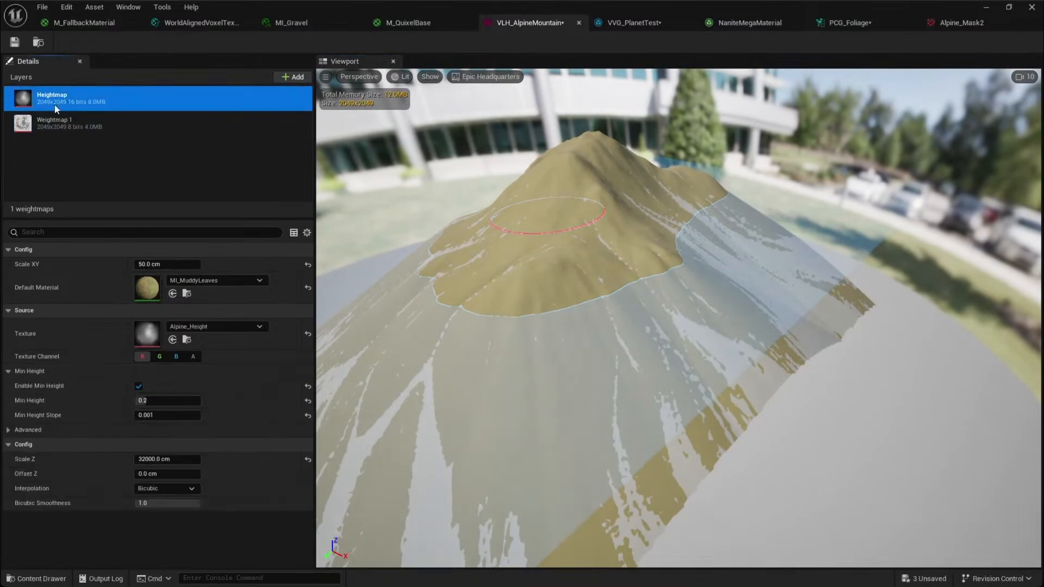
left_click(138, 386)
right_click_drag(348, 429, 340, 441)
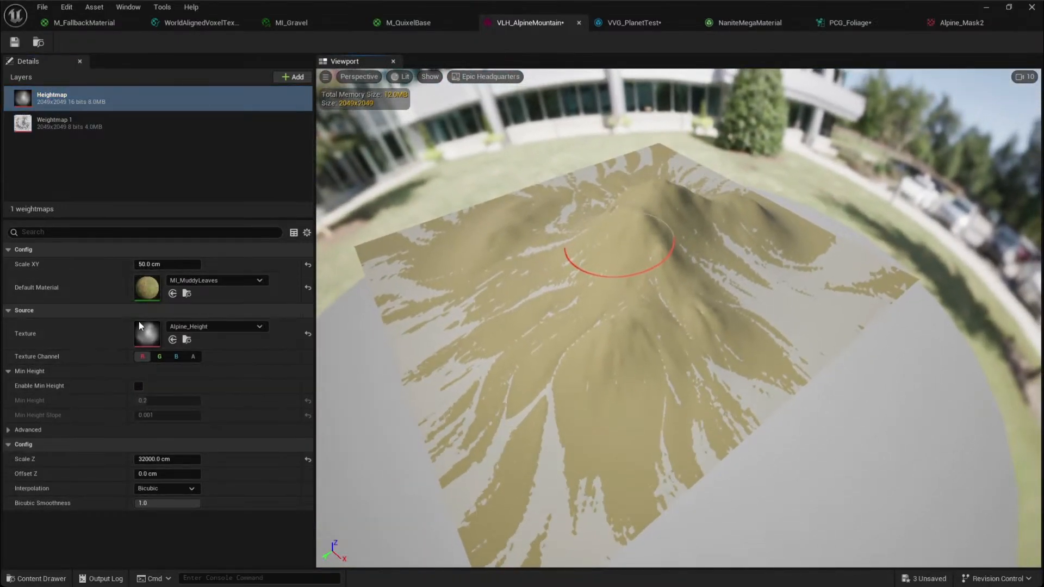
left_click(138, 387)
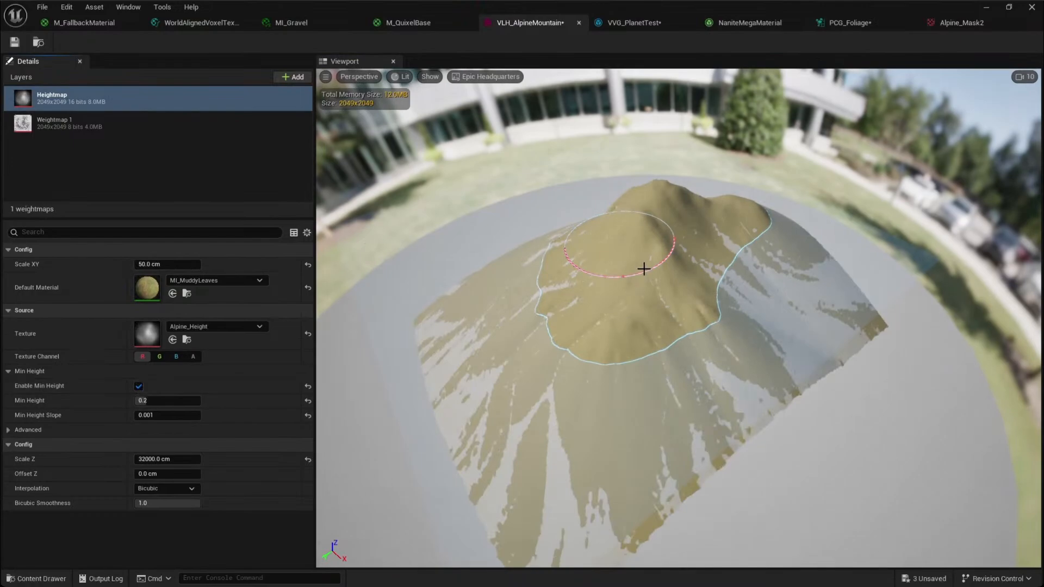
left_click(983, 6)
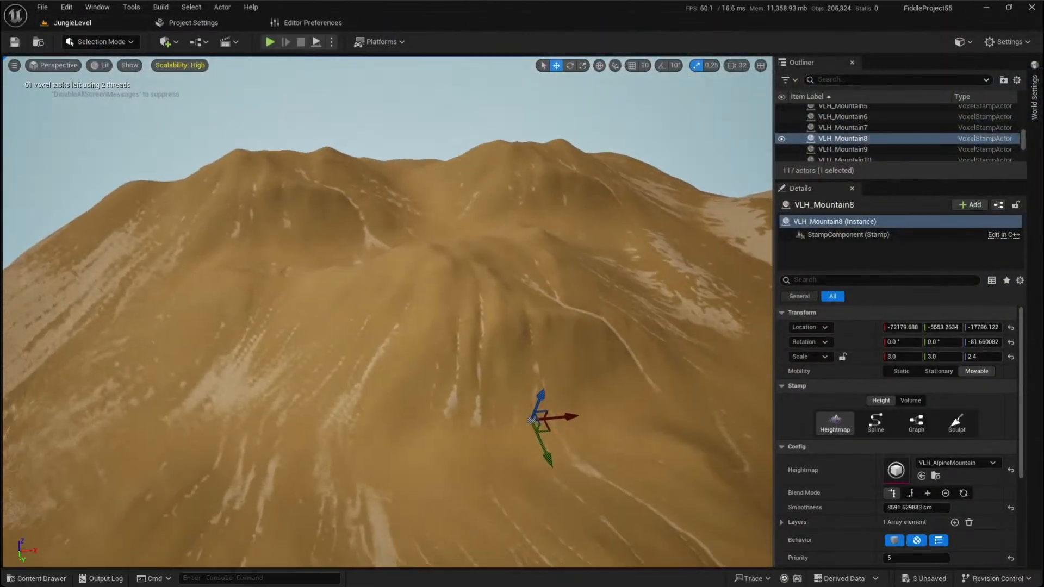
Inspect the gravel streaks on VLH_Mountain8's slopes in the level from other sides
right_click_drag(455, 273, 560, 259)
scroll(454, 273, "up", 1)
key("w")
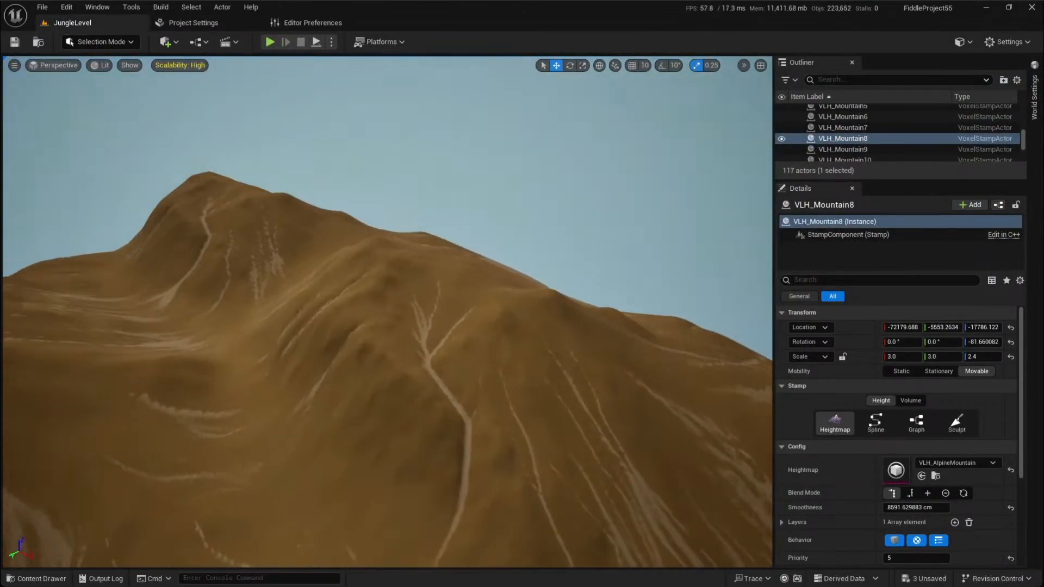
right_click_drag(387, 312, 455, 286)
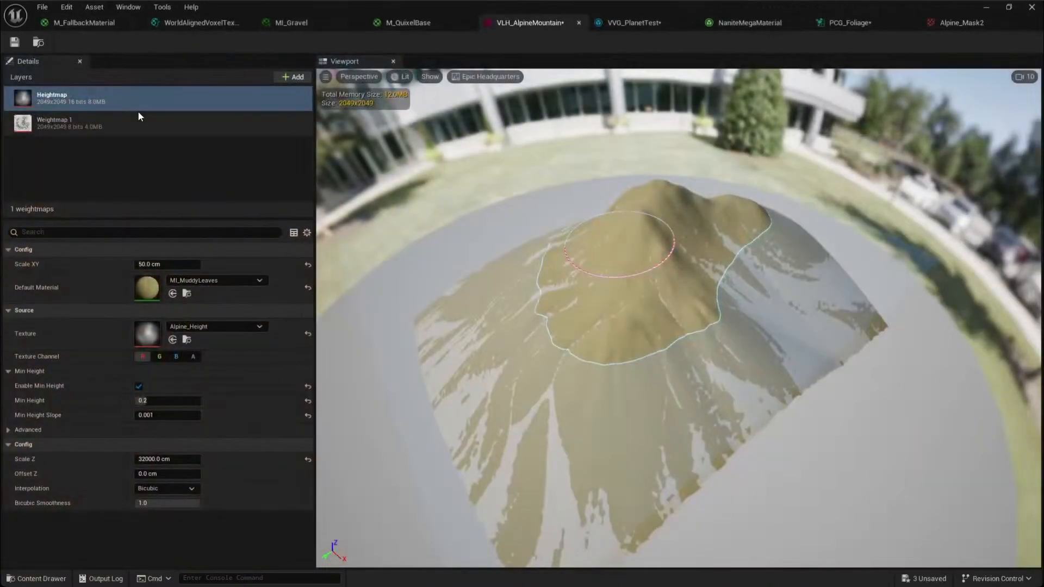
Duplicate the Weightmap 1 layer in VLH_AlpineMountain and set the duplicate's Strength to 0.5
left_click(53, 126)
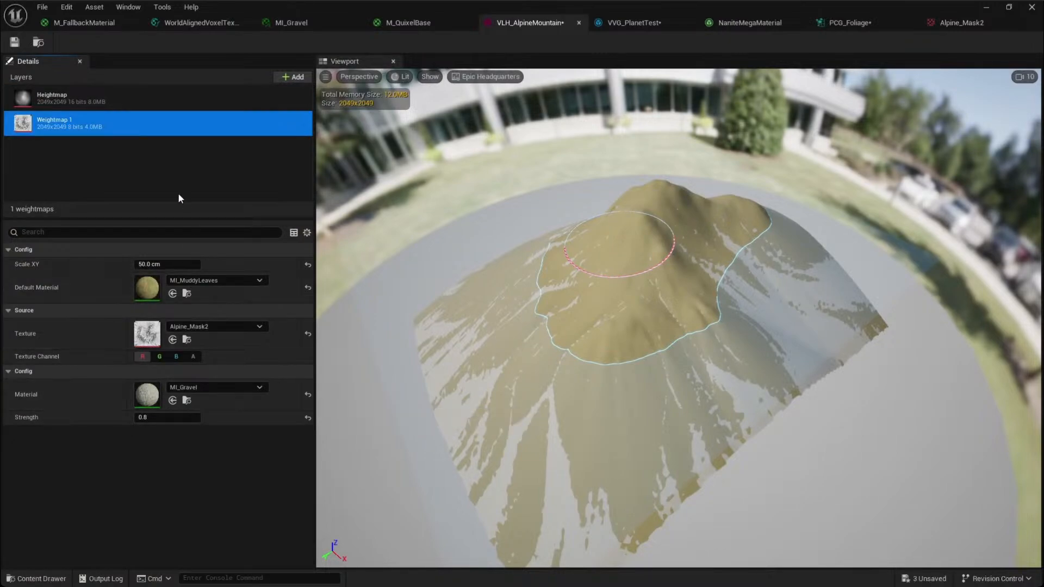
right_click(116, 122)
left_click(139, 134)
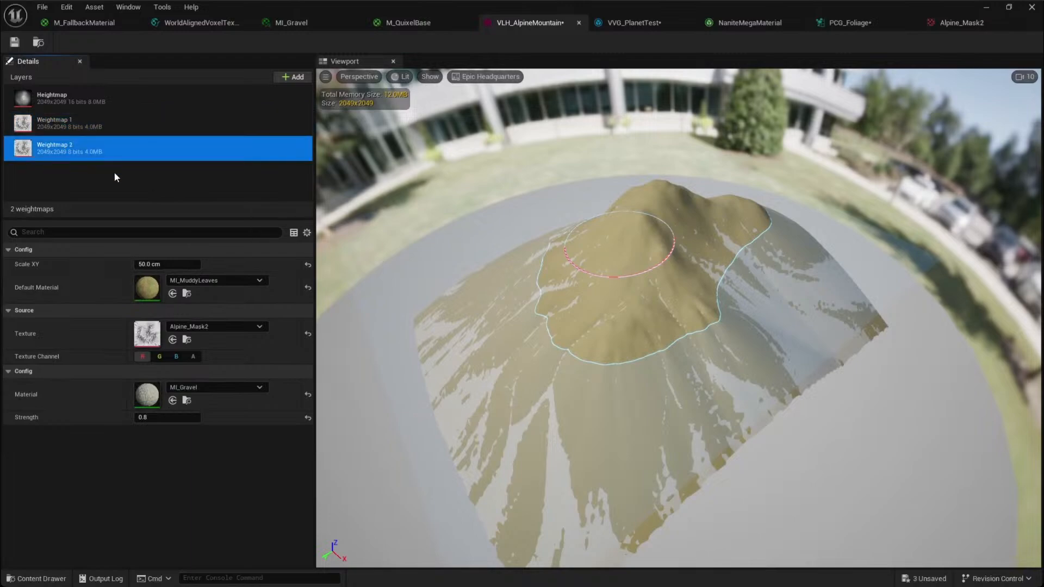
left_click(91, 130)
left_click(87, 147)
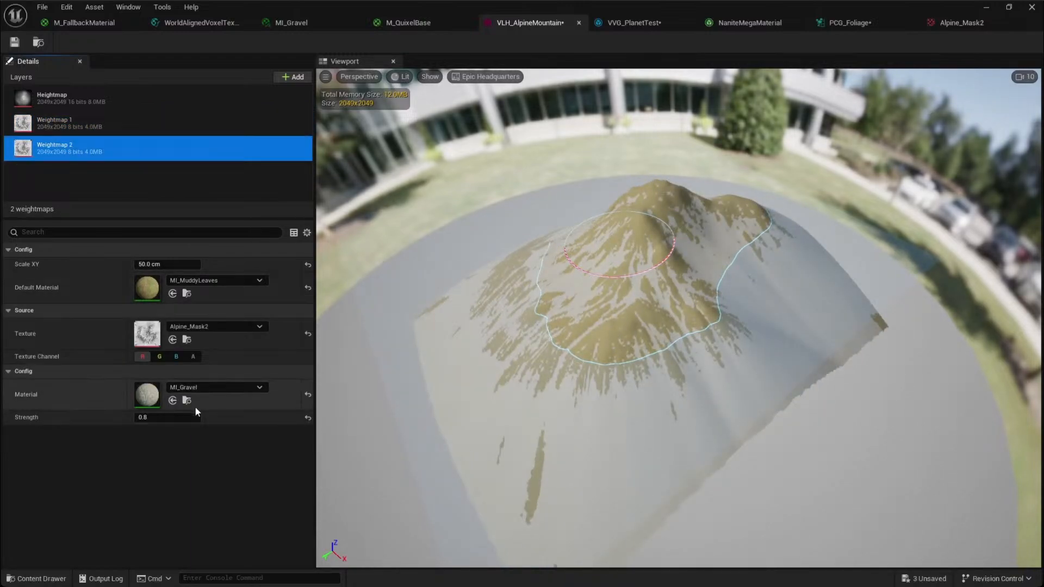
left_click(150, 420)
type(".5")
key("Return")
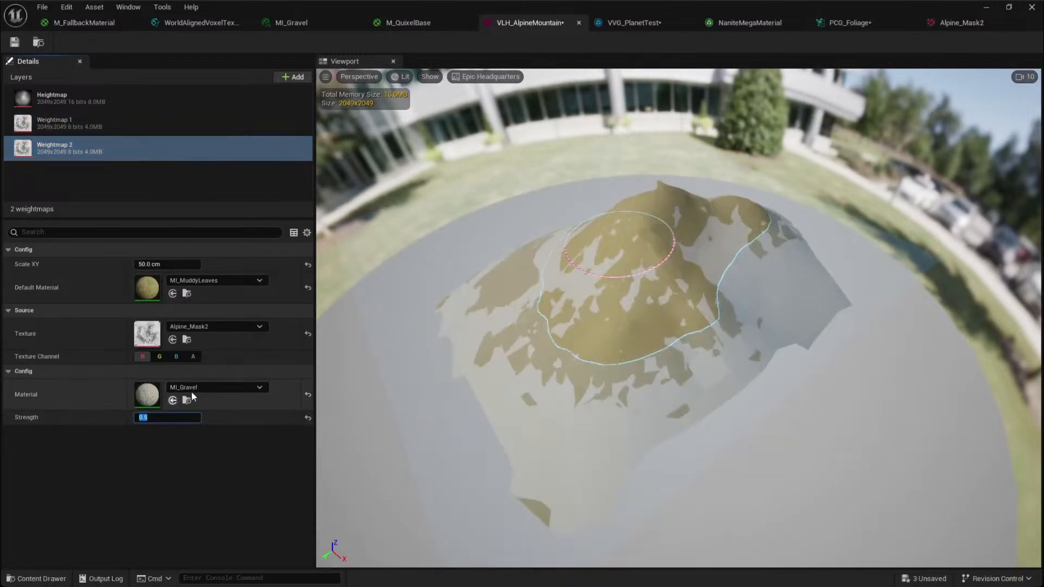
Assign the MI_MuddyLeaves material to the Weightmap 2 layer and check the mountain preview up close
left_click(195, 387)
left_click(184, 432)
left_click(193, 388)
type("leav")
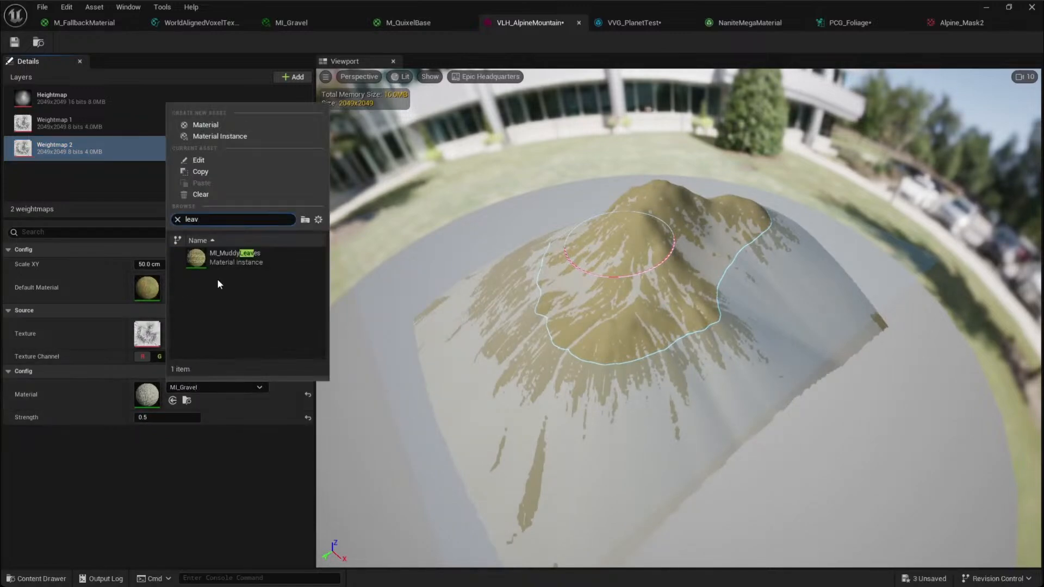
left_click(240, 254)
key("w")
scroll(498, 356, "down", 1)
right_click_drag(498, 356, 549, 348)
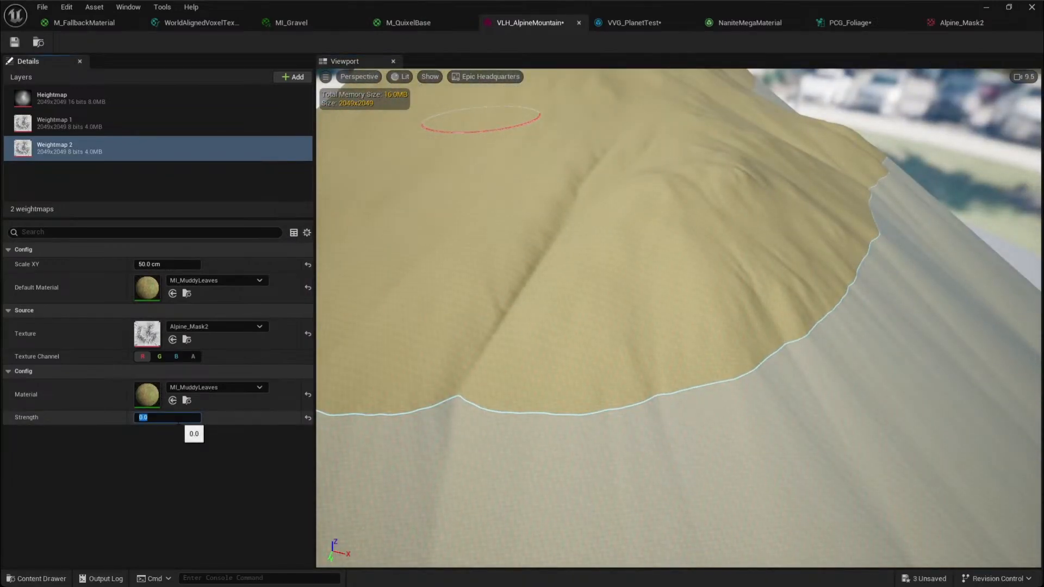
Set the Weightmap 2 layer's Strength to 0.1 and examine a gravel trail up close in the level
type("1")
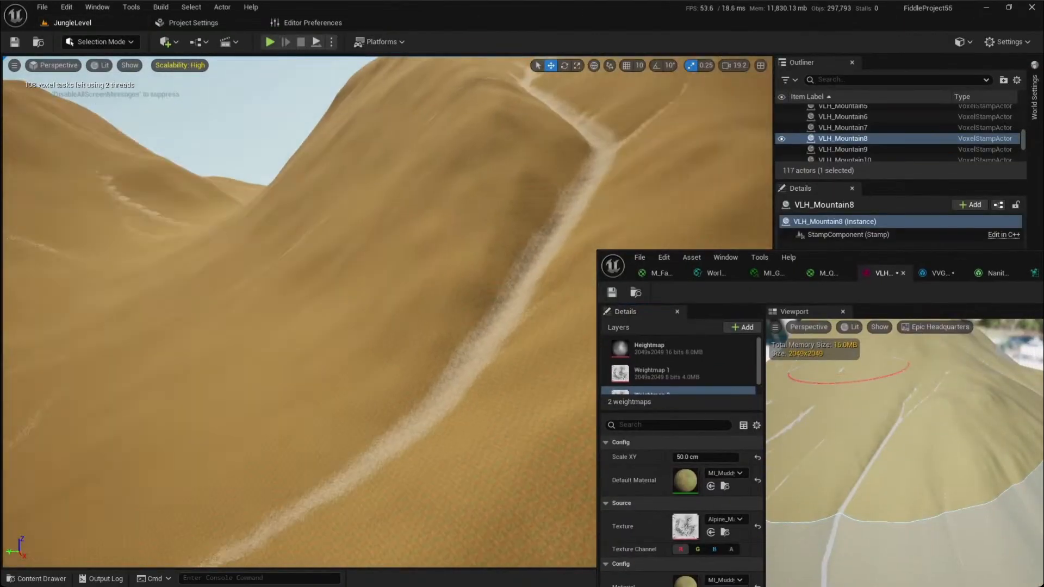
key("w")
right_click_drag(450, 316, 535, 335)
scroll(450, 316, "down", 6)
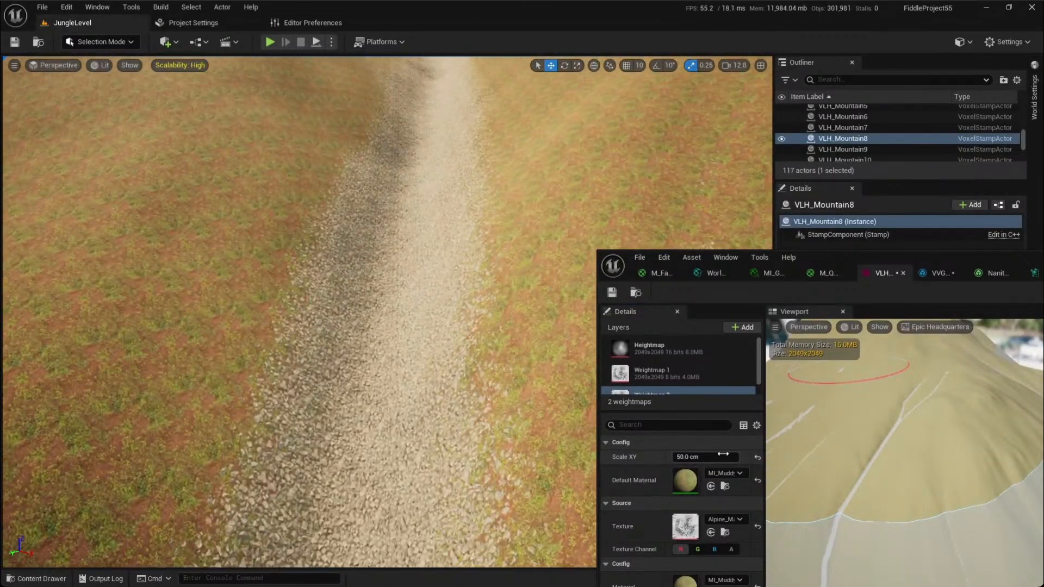
Reposition the asset editor over the level and try Strength values of 0.3 and 0.5 on the Weightmap 2 layer
left_click_drag(836, 260, 884, 172)
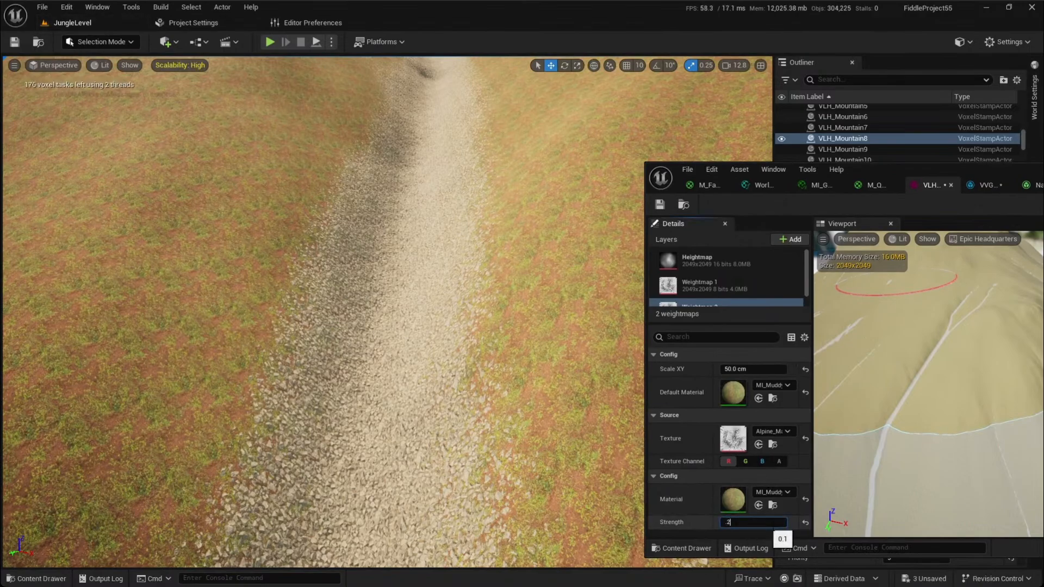
type("0.3")
key("Return")
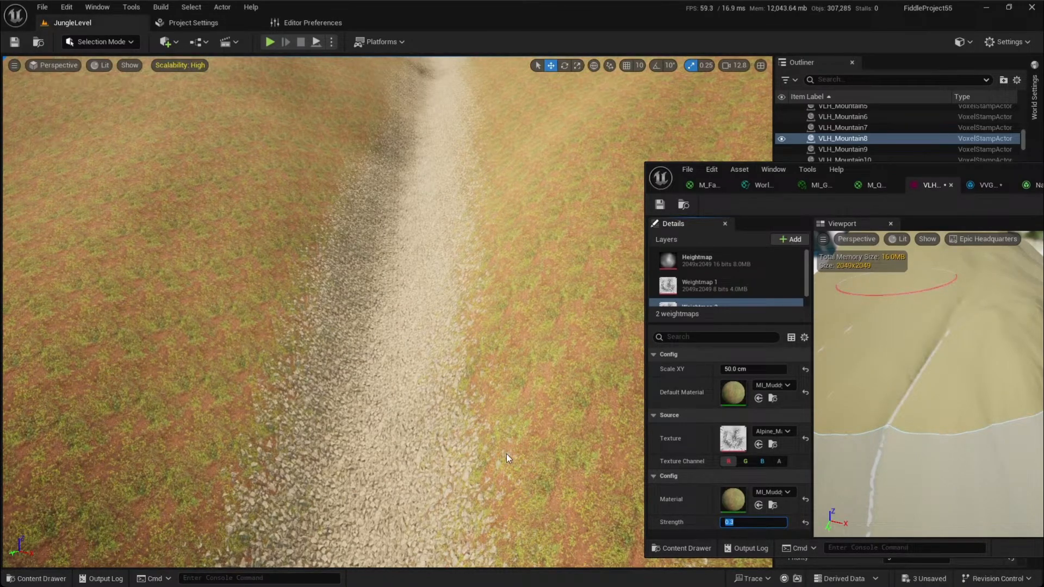
type("5")
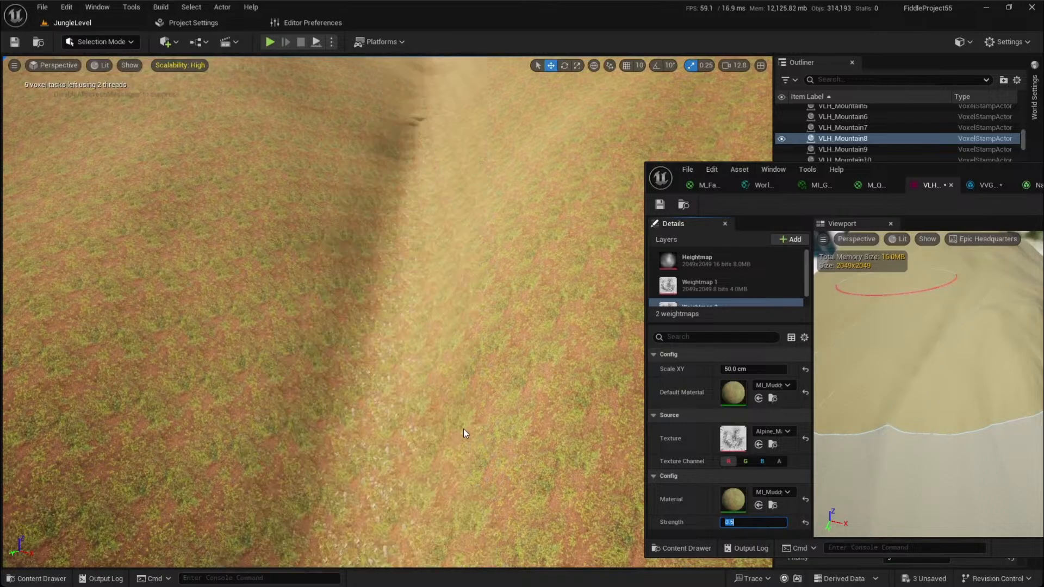
Examine the material blending along the mountain's ridges and channels in the level from near and far
right_click_drag(440, 407, 584, 376)
key("w")
scroll(440, 407, "down", 1)
key("s")
scroll(442, 410, "up", 4)
key("w")
scroll(435, 383, "down", 1)
key("s")
scroll(581, 376, "up", 1)
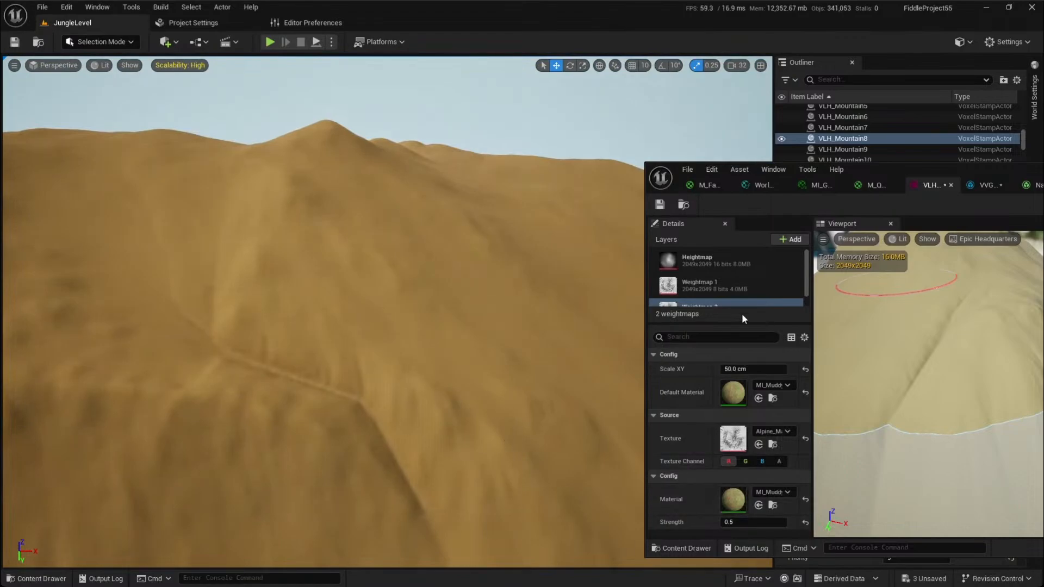
Delete the Weightmap 2 layer from VLH_AlpineMountain
scroll(720, 281, "down", 1)
left_click(702, 294)
key("Delete")
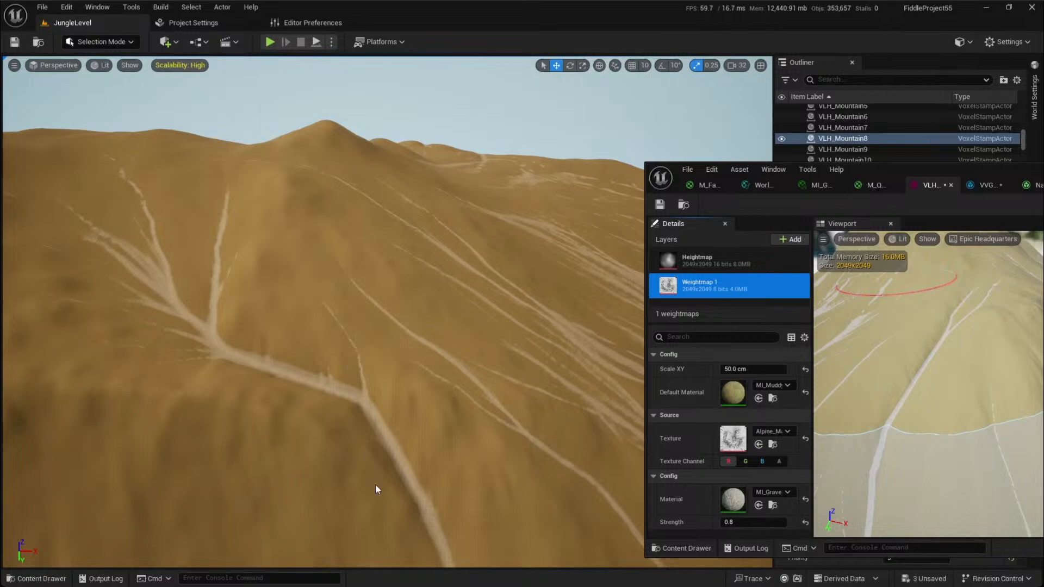
Minimize the level editor, switch to Discord, and bring up the direct-message conversation with the ongoing call
left_click(988, 7)
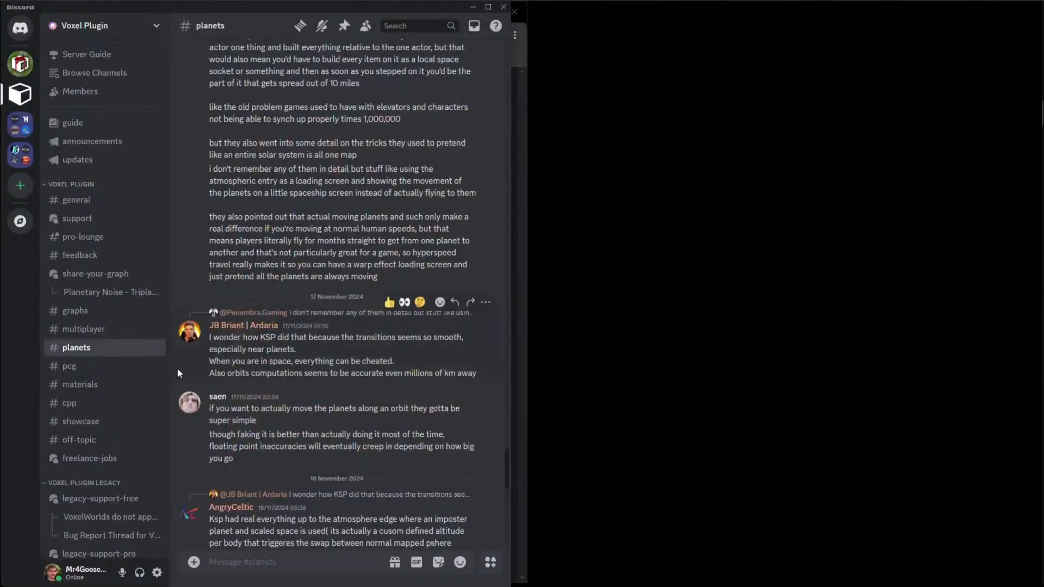
double_click(223, 7)
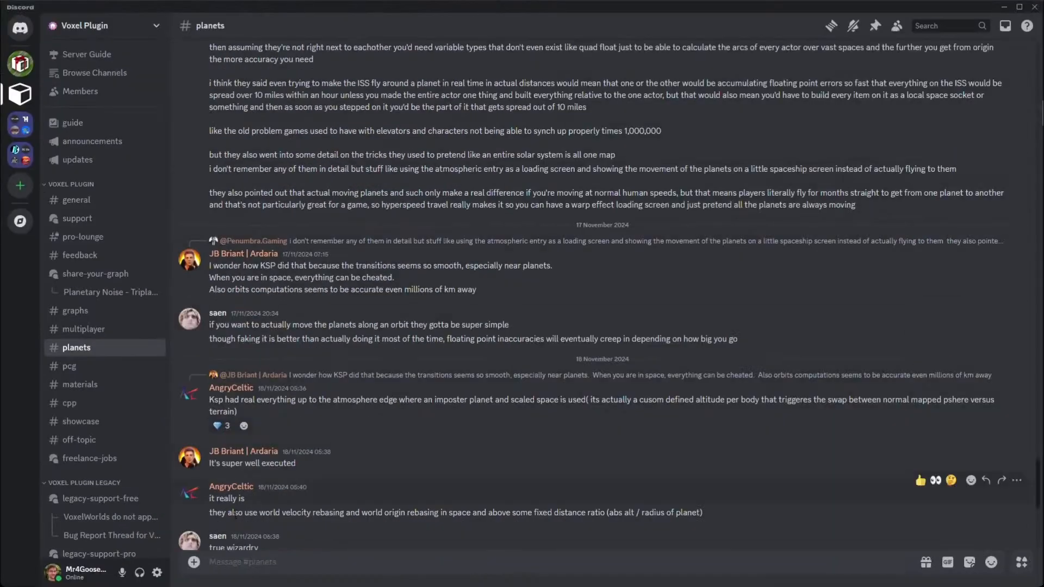
left_click(20, 27)
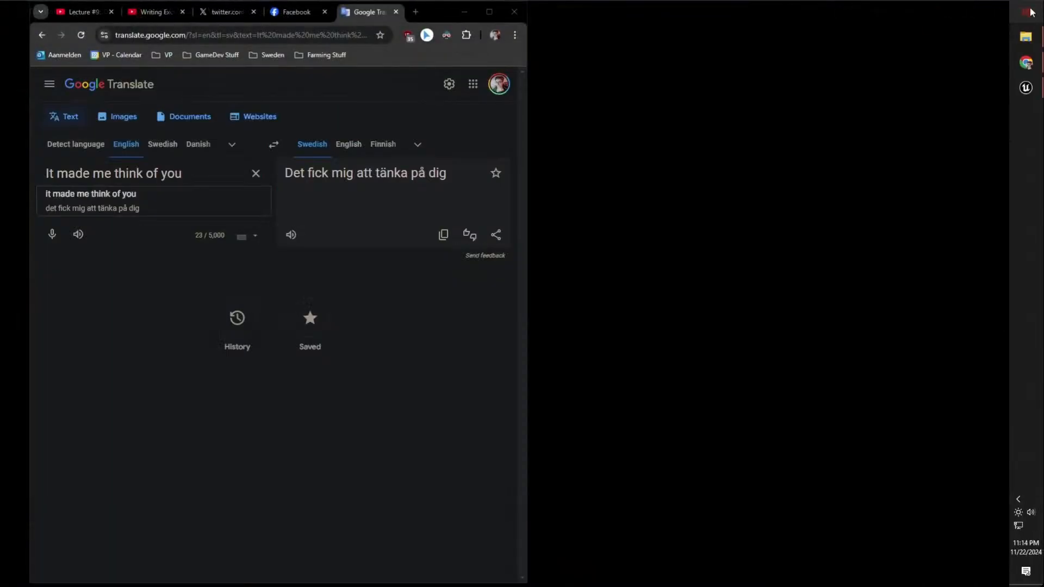
left_click(1026, 11)
left_click(865, 59)
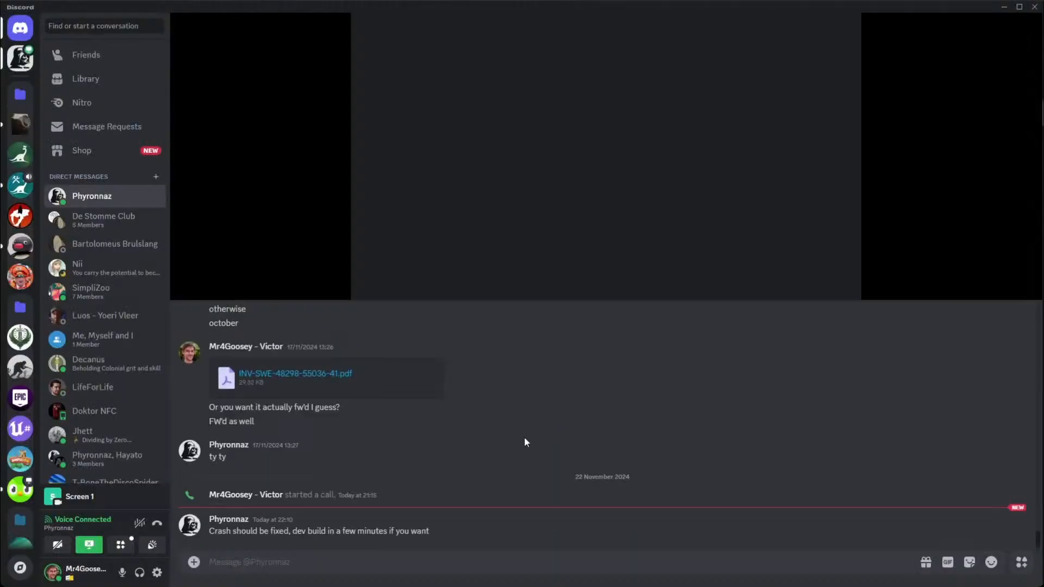